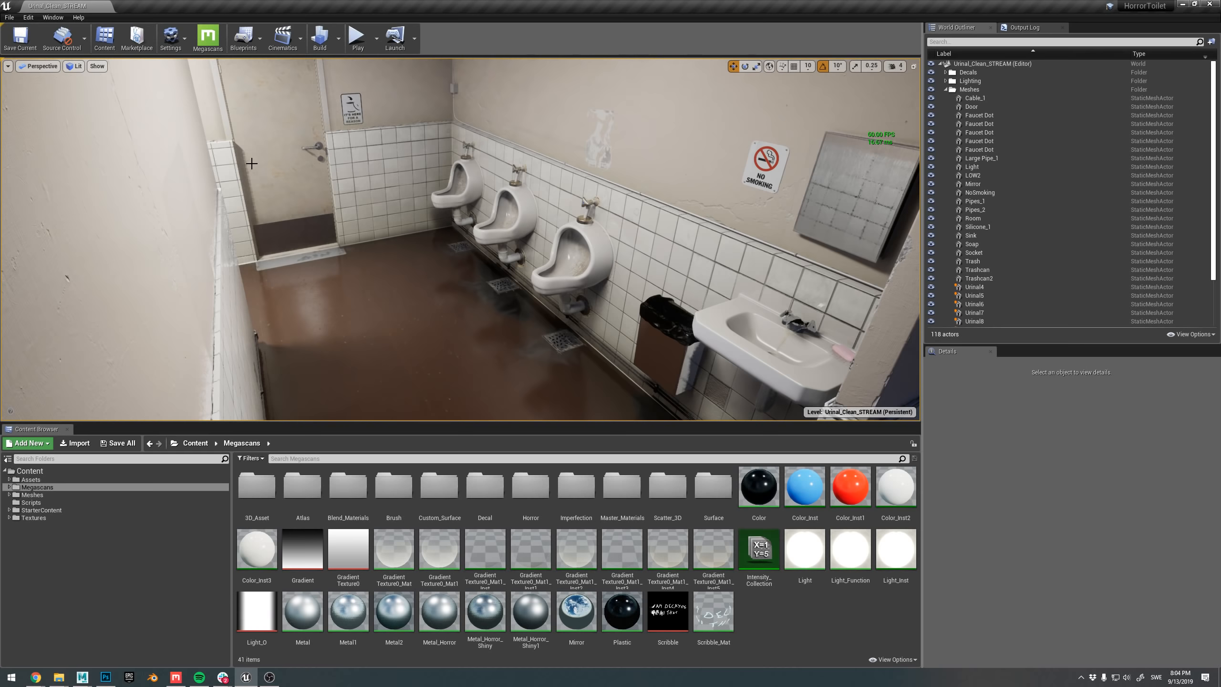
{"action": "mouse_move", "coordinate": [350, 215]}
{"action": "right_mouse_down"}
{"action": "mouse_move", "coordinate": [346, 182]}
{"action": "mouse_move", "coordinate": [392, 195]}
{"action": "mouse_move", "coordinate": [350, 215]}
{"action": "right_mouse_up"}
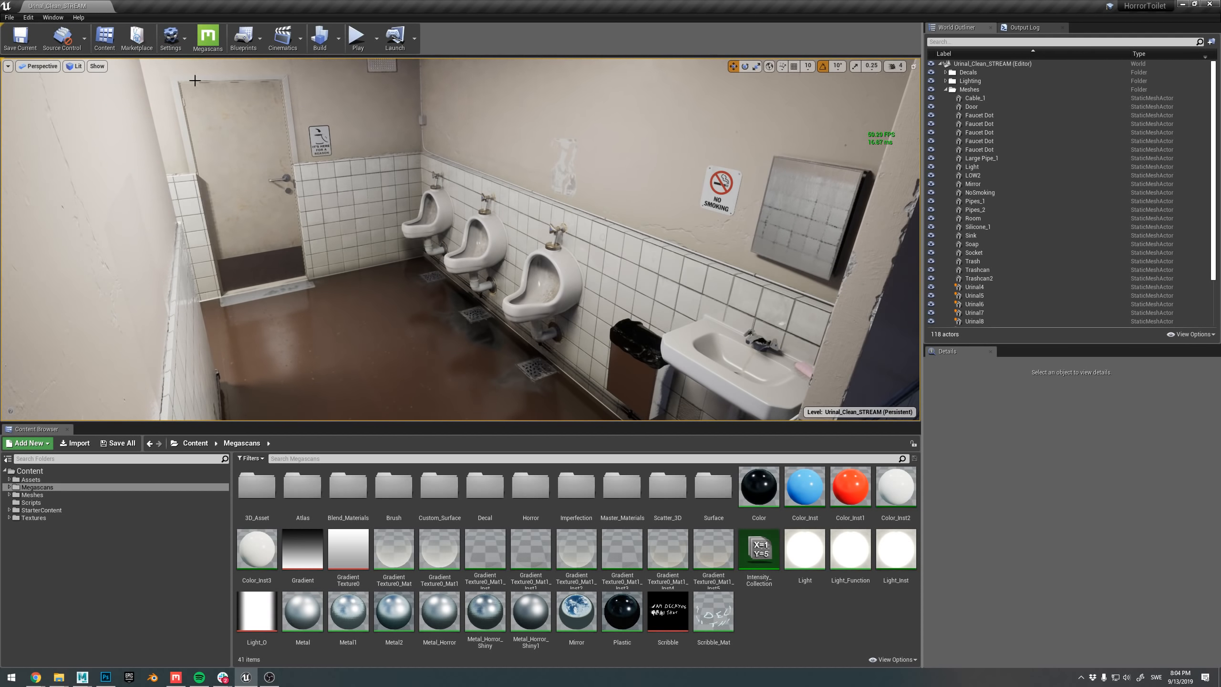
{"action": "key", "text": "super"}
{"action": "key", "text": "super"}
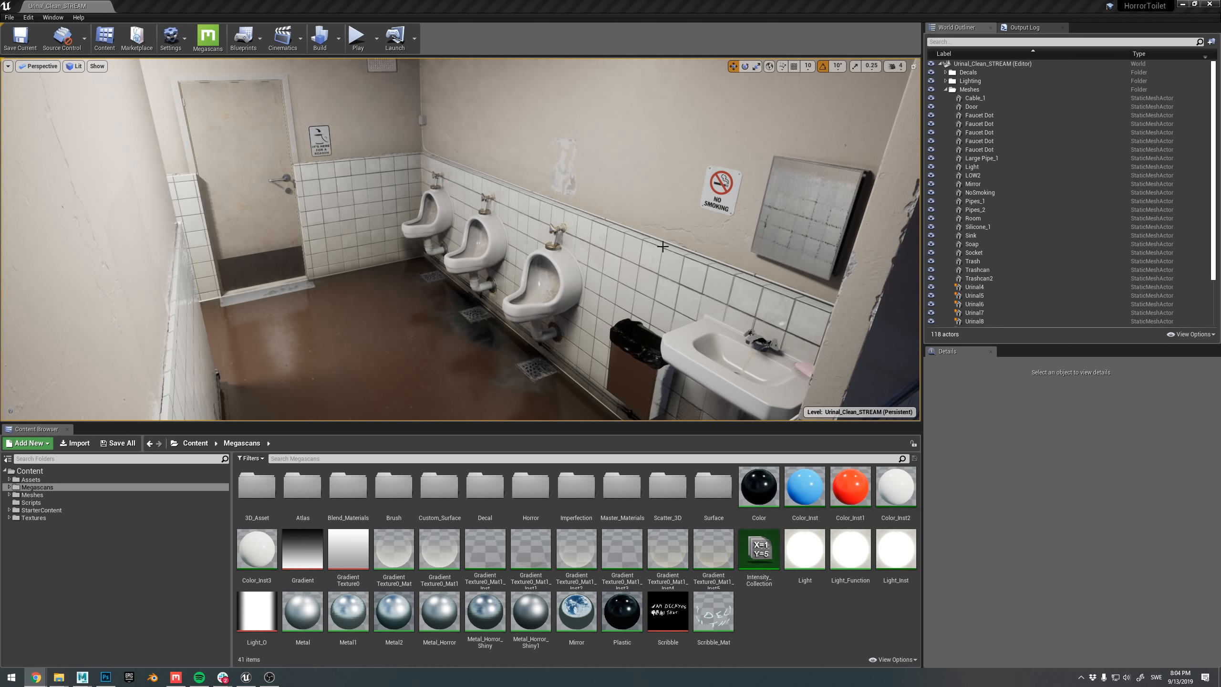
{"action": "right_click_drag", "start_coordinate": [394, 253], "coordinate": [422, 276]}
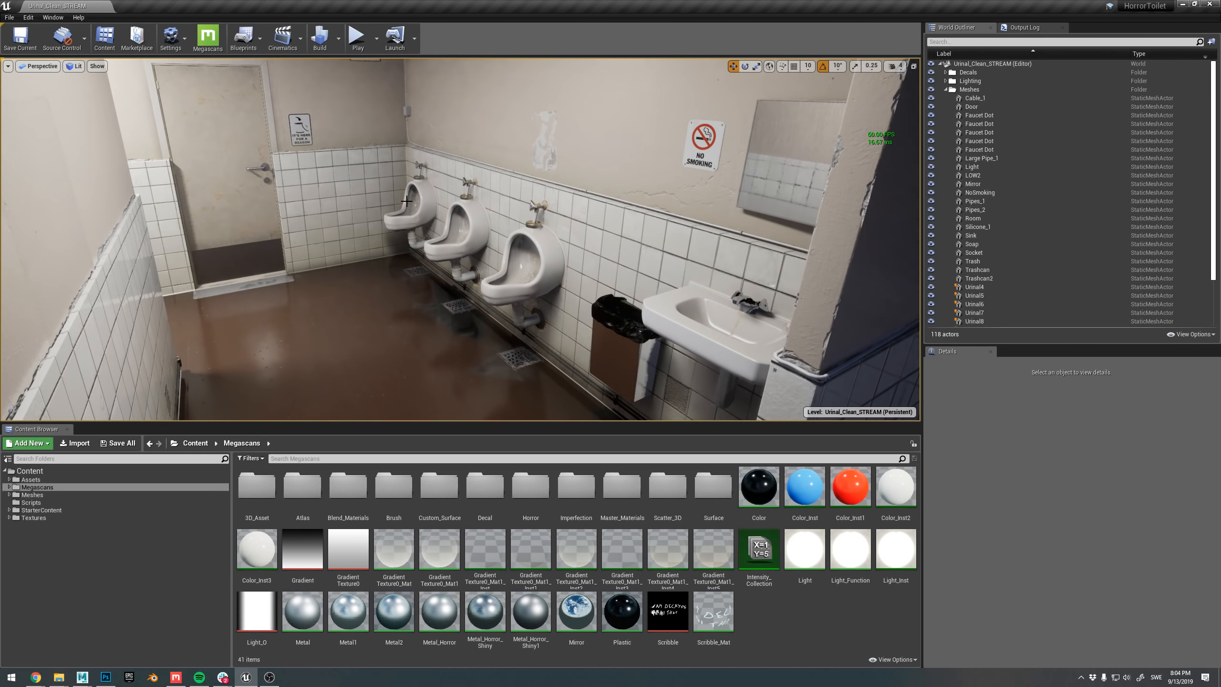
{"action": "right_click_drag", "start_coordinate": [406, 201], "coordinate": [390, 218]}
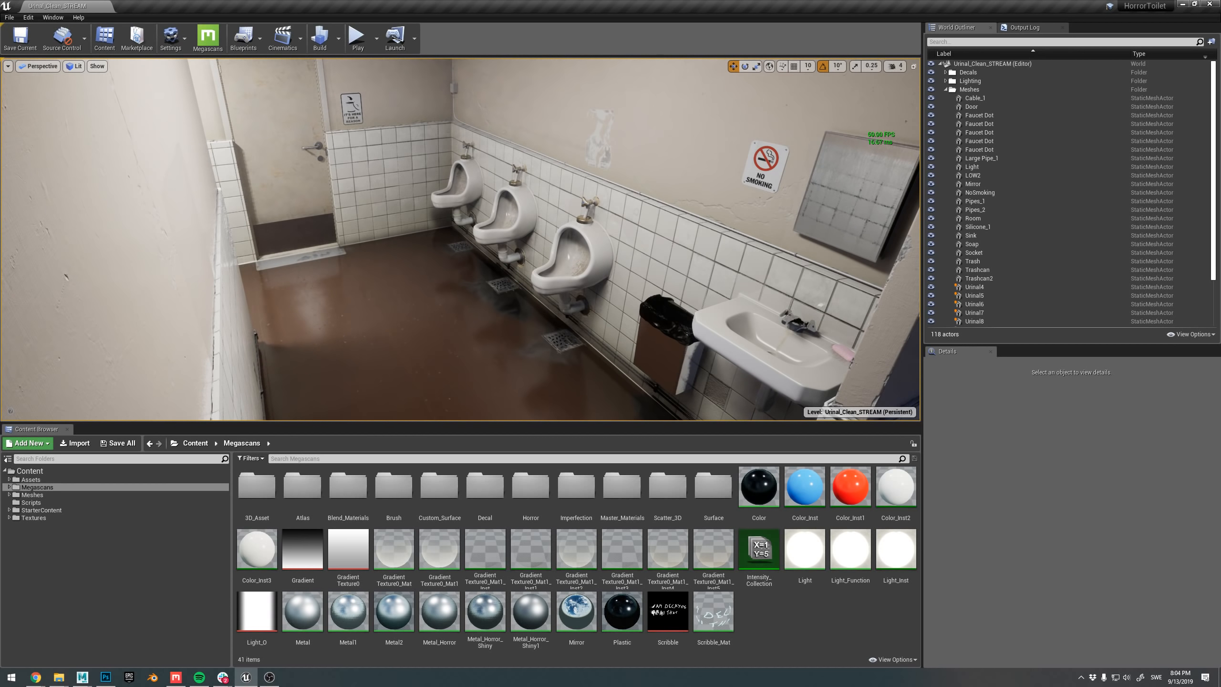
{"action": "right_click_drag", "start_coordinate": [462, 274], "coordinate": [407, 238]}
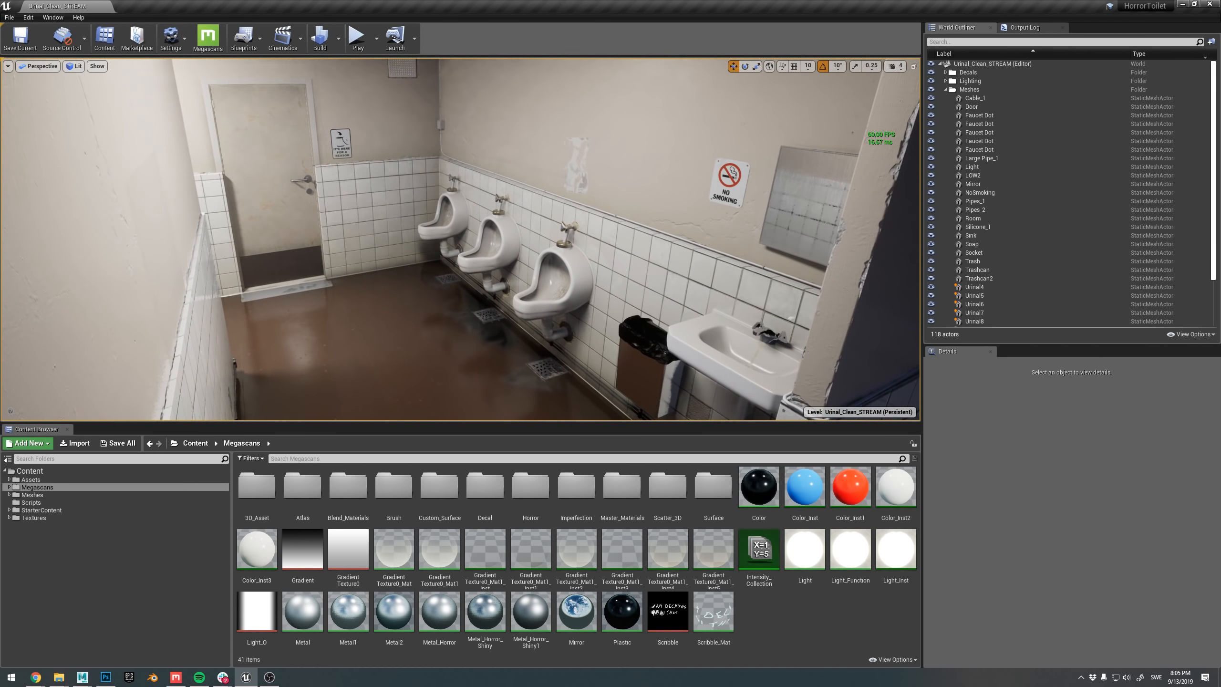
{"action": "right_click_drag", "start_coordinate": [374, 132], "coordinate": [390, 132]}
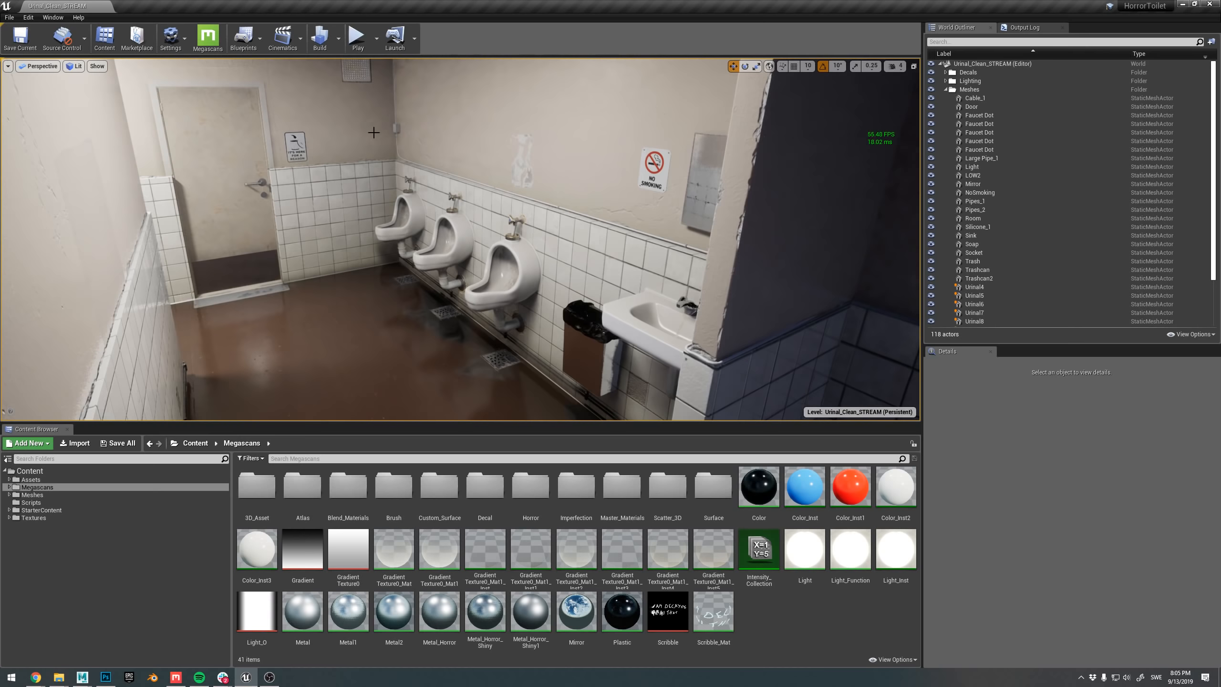
- Open the recent level Urinal_Horror_STREAM, preview it in play mode, and examine the horror version of the restroom
{"action": "left_click", "coordinate": [9, 17]}
{"action": "mouse_move", "coordinate": [68, 286]}
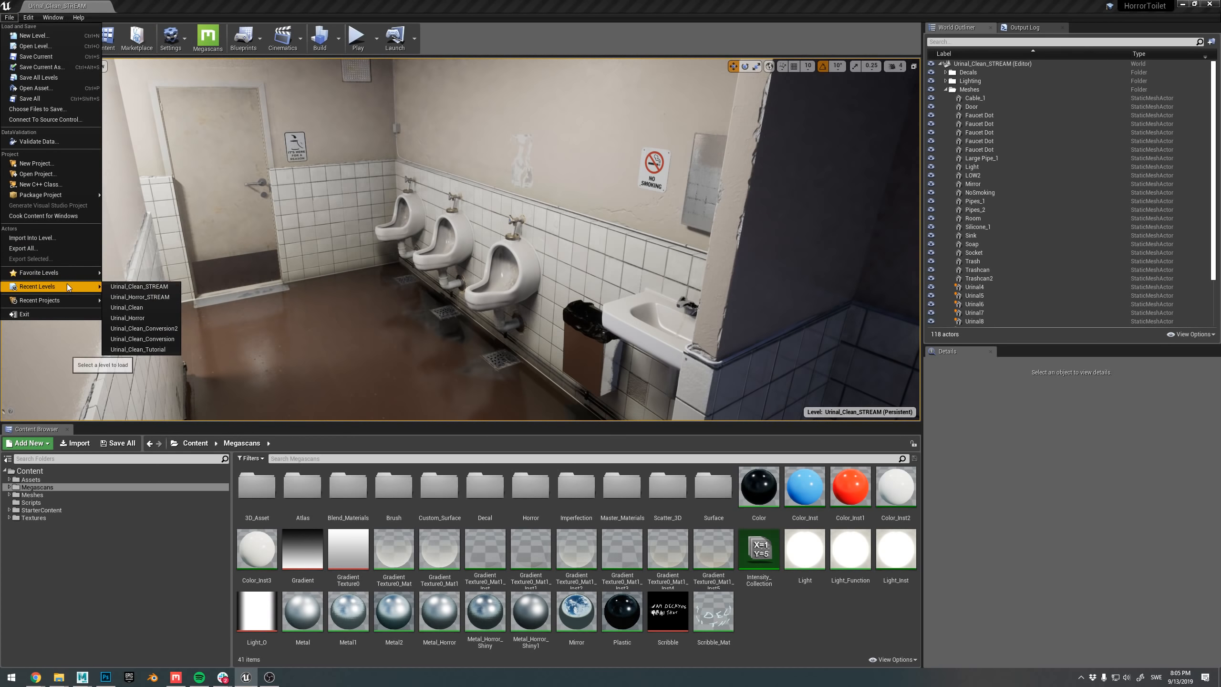
{"action": "left_click", "coordinate": [151, 296]}
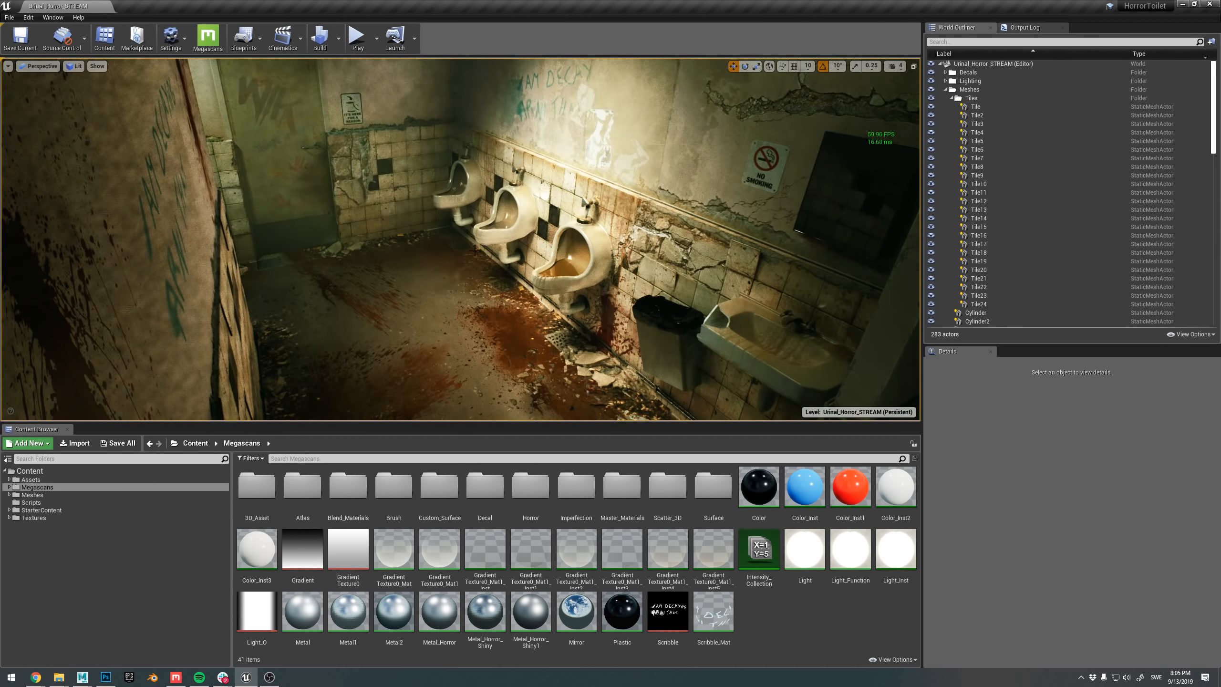
{"action": "left_click", "coordinate": [357, 38]}
{"action": "key", "text": "Escape"}
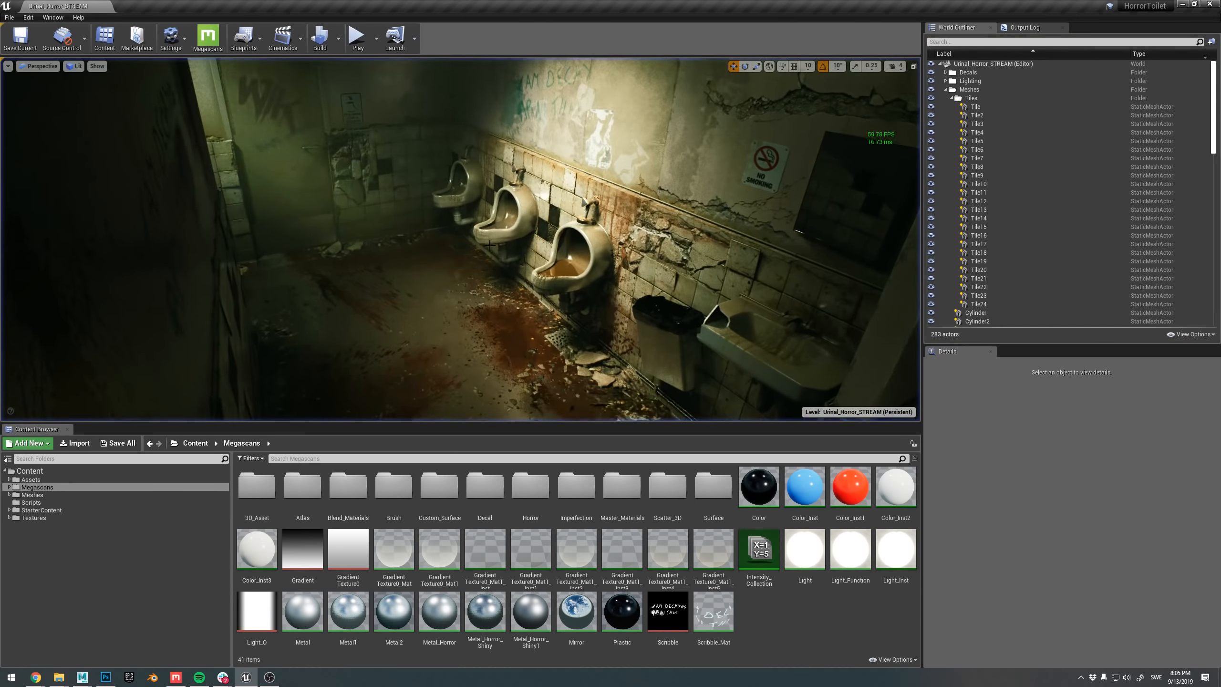
{"action": "mouse_move", "coordinate": [489, 246]}
{"action": "right_mouse_down"}
{"action": "mouse_move", "coordinate": [477, 220]}
{"action": "mouse_move", "coordinate": [502, 248]}
{"action": "mouse_move", "coordinate": [485, 242]}
{"action": "right_mouse_up"}
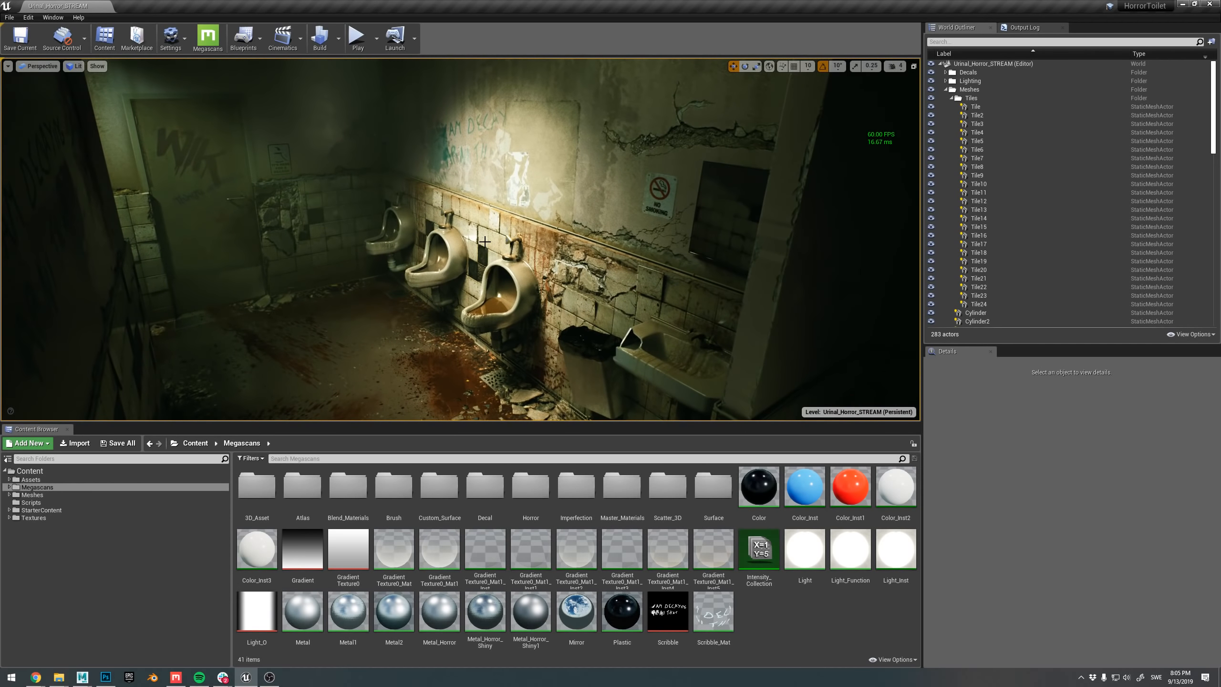
{"action": "right_click_drag", "start_coordinate": [484, 242], "coordinate": [496, 183]}
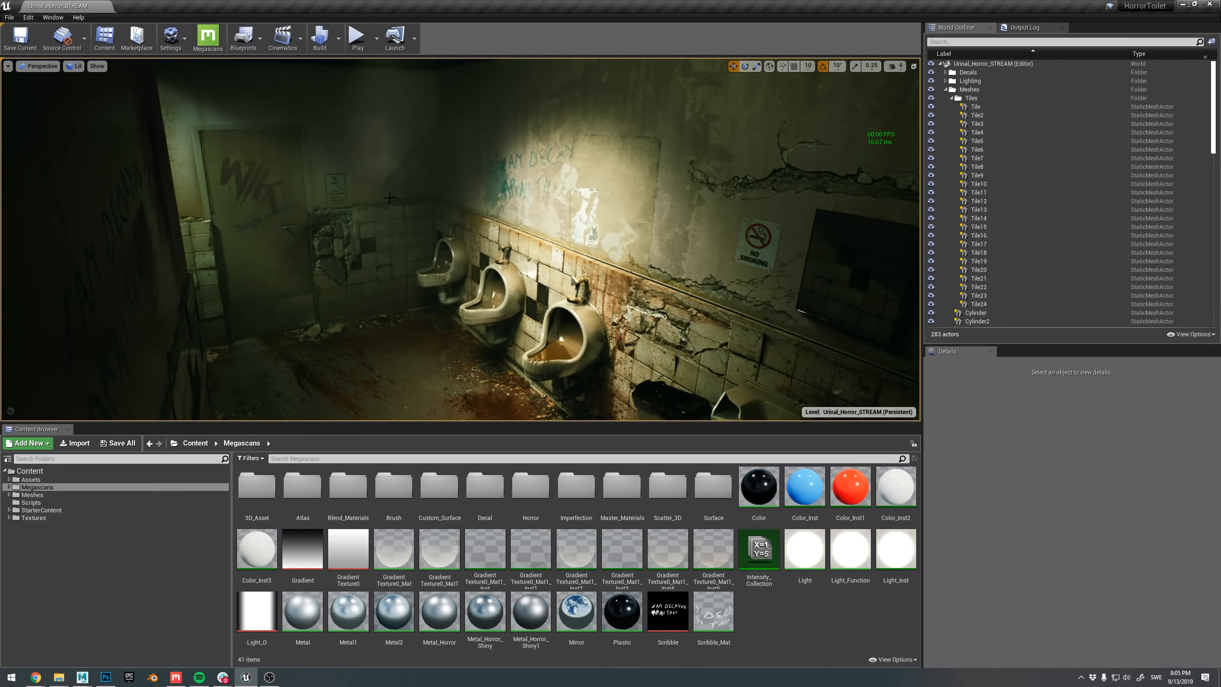
{"action": "right_click_drag", "start_coordinate": [390, 197], "coordinate": [370, 187]}
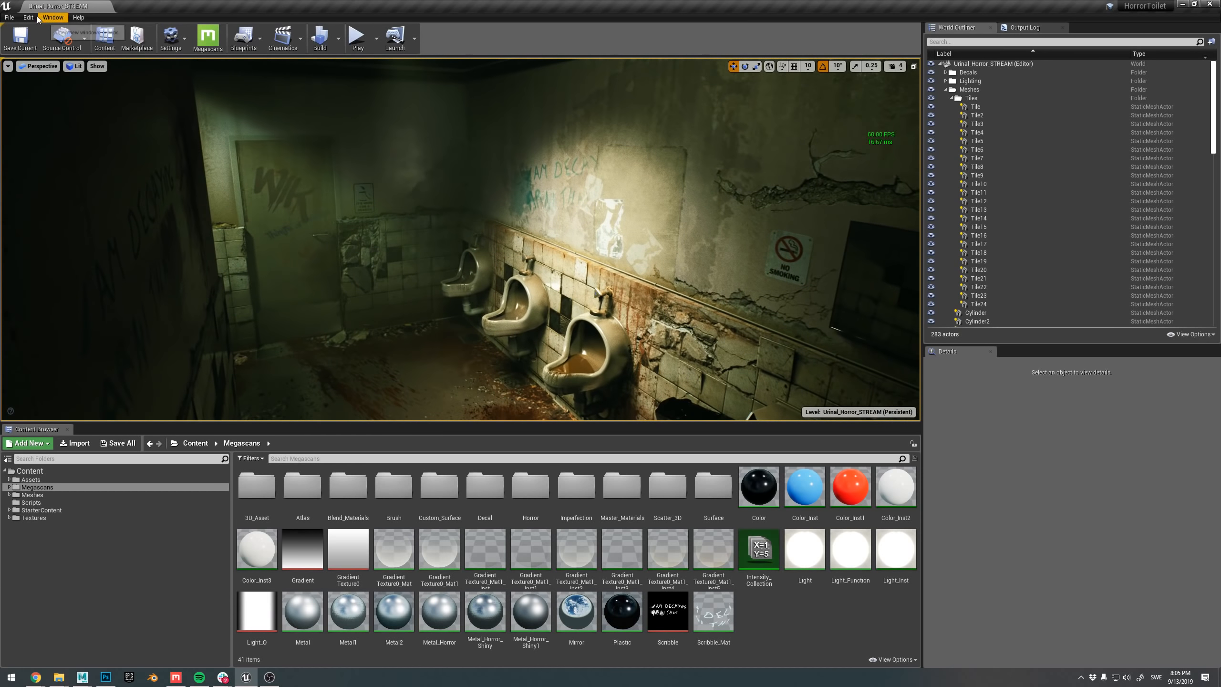
- Reopen the recent level Urinal_Clean_STREAM and view the clean restroom
{"action": "left_click", "coordinate": [9, 18]}
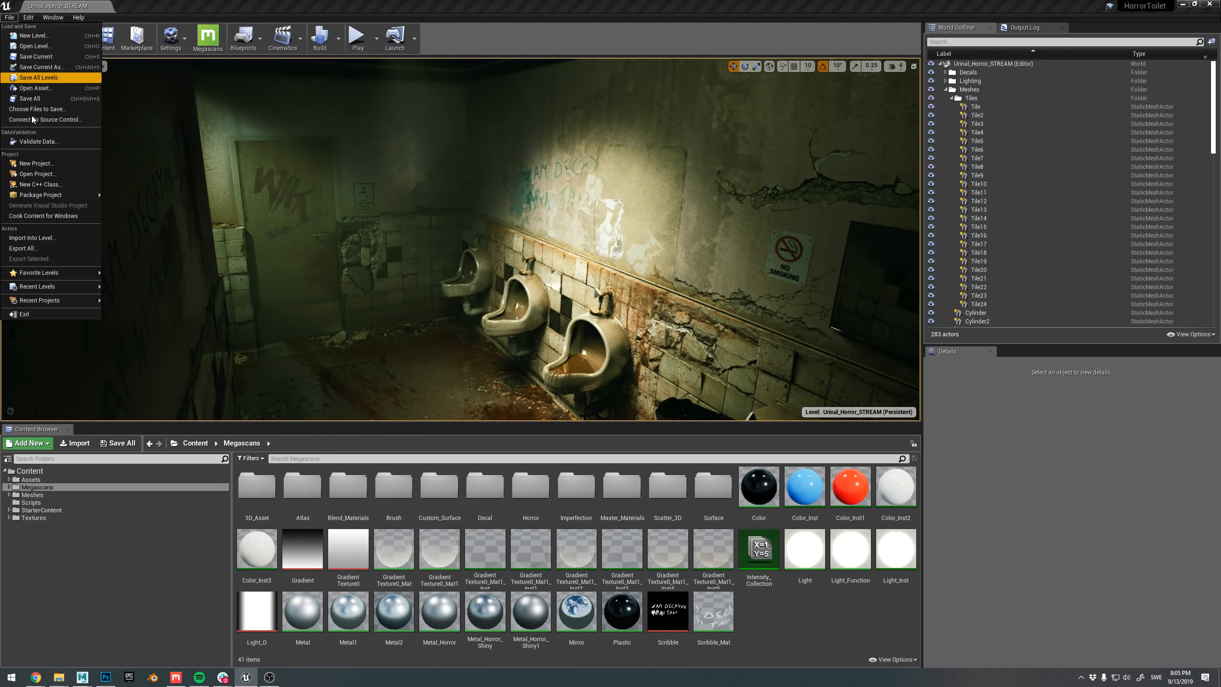
{"action": "mouse_move", "coordinate": [48, 286]}
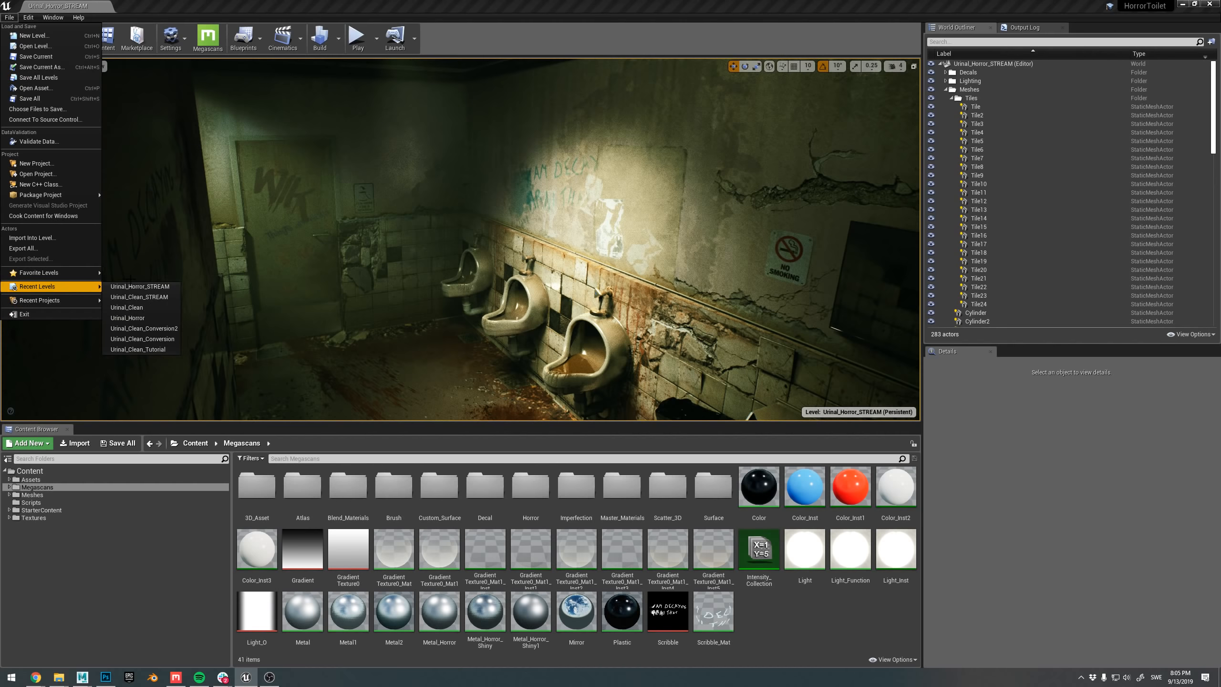
{"action": "left_click", "coordinate": [140, 297]}
{"action": "key", "text": "g"}
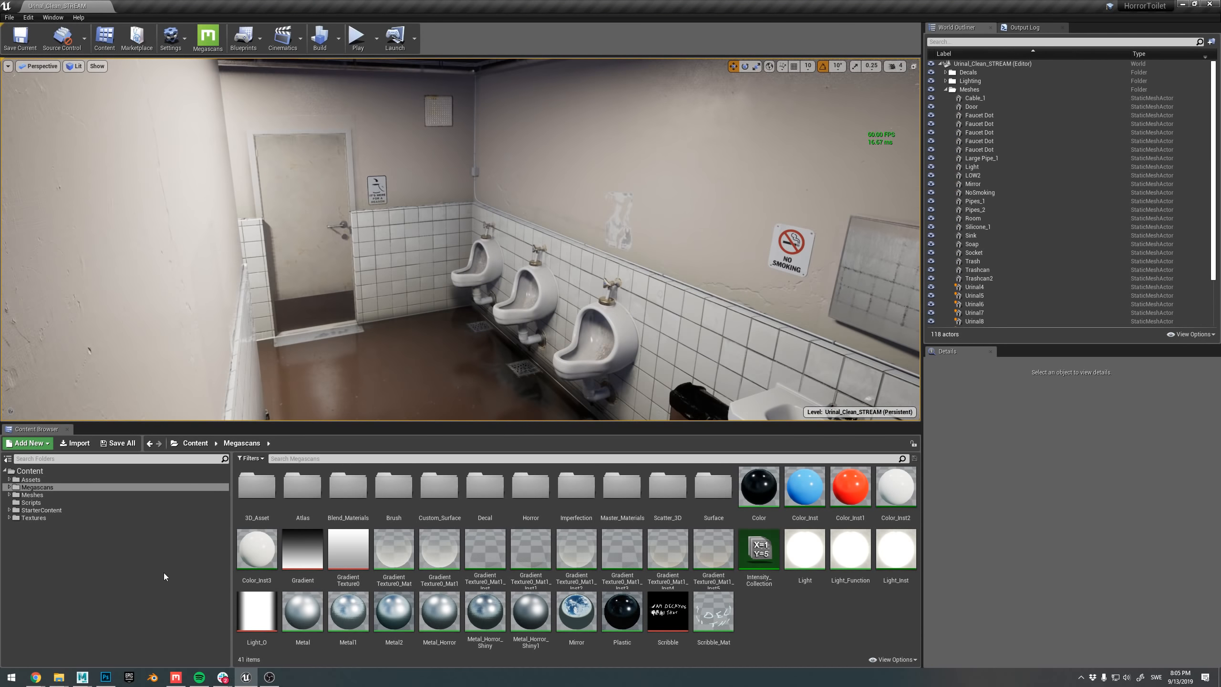
{"action": "right_click_drag", "start_coordinate": [421, 310], "coordinate": [502, 286]}
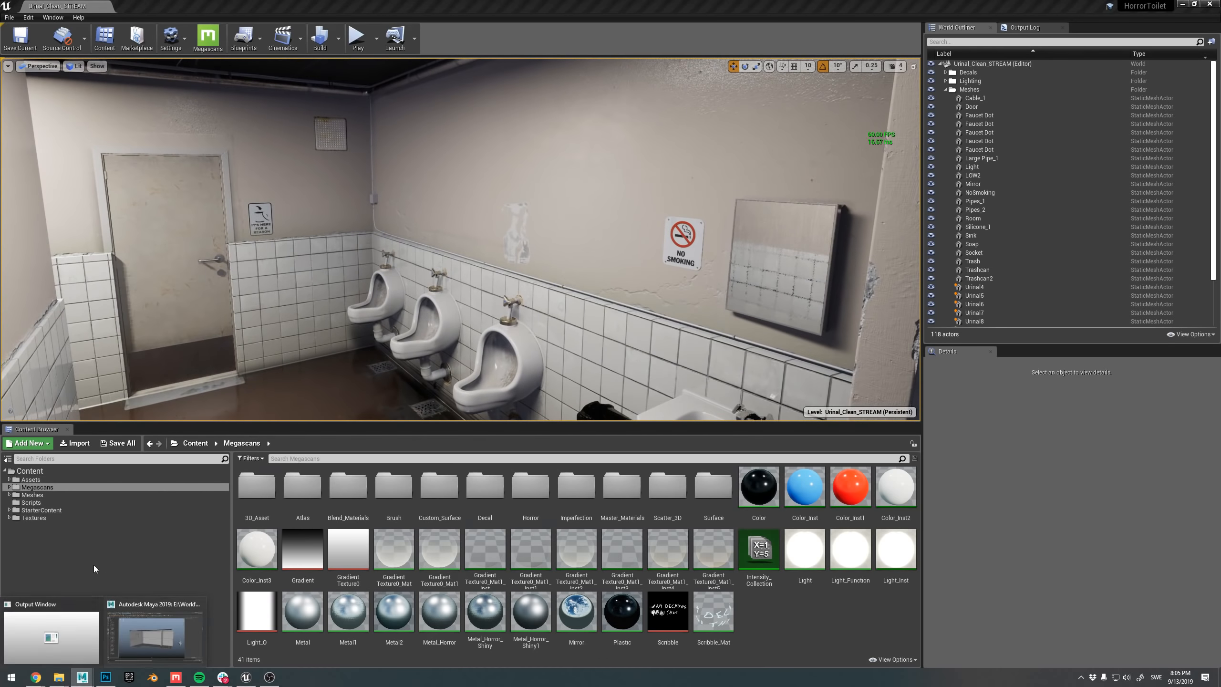
- Switch to Maya, select the room blockout mesh, and inspect its geometry alongside the separate urinal model
{"action": "left_click", "coordinate": [152, 631]}
{"action": "left_click_drag", "start_coordinate": [413, 270], "coordinate": [487, 274], "text": "alt"}
{"action": "left_click_drag", "start_coordinate": [578, 279], "coordinate": [563, 283], "text": "alt"}
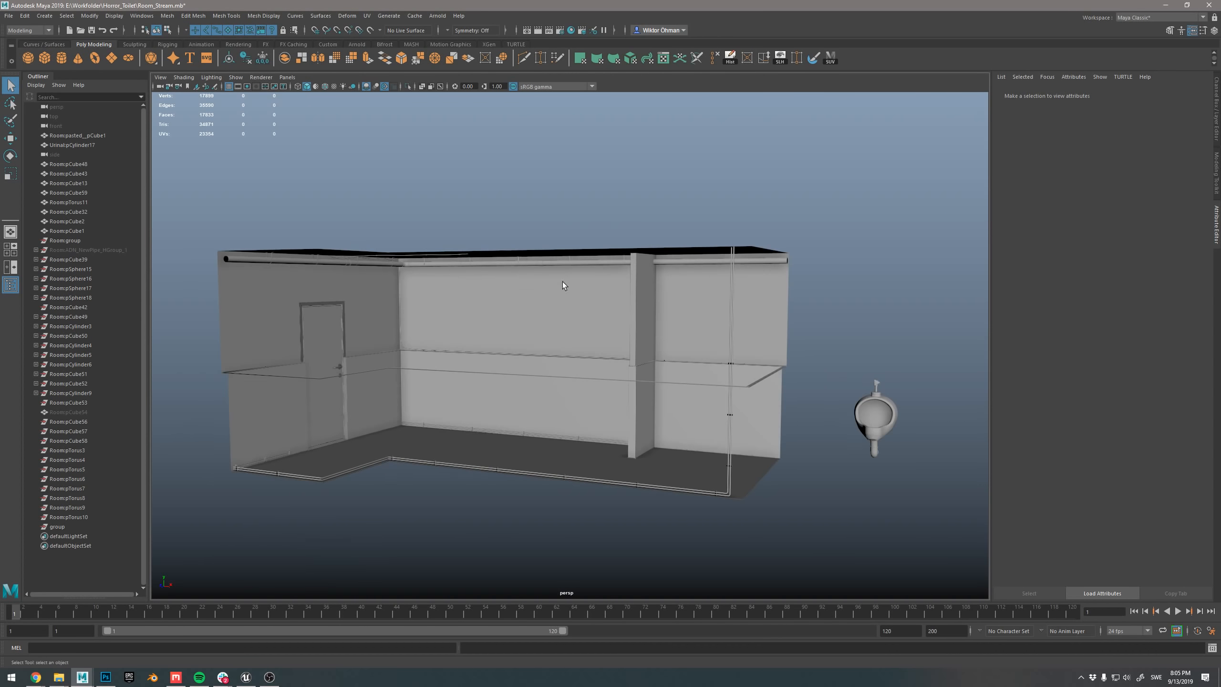
{"action": "left_click", "coordinate": [474, 317]}
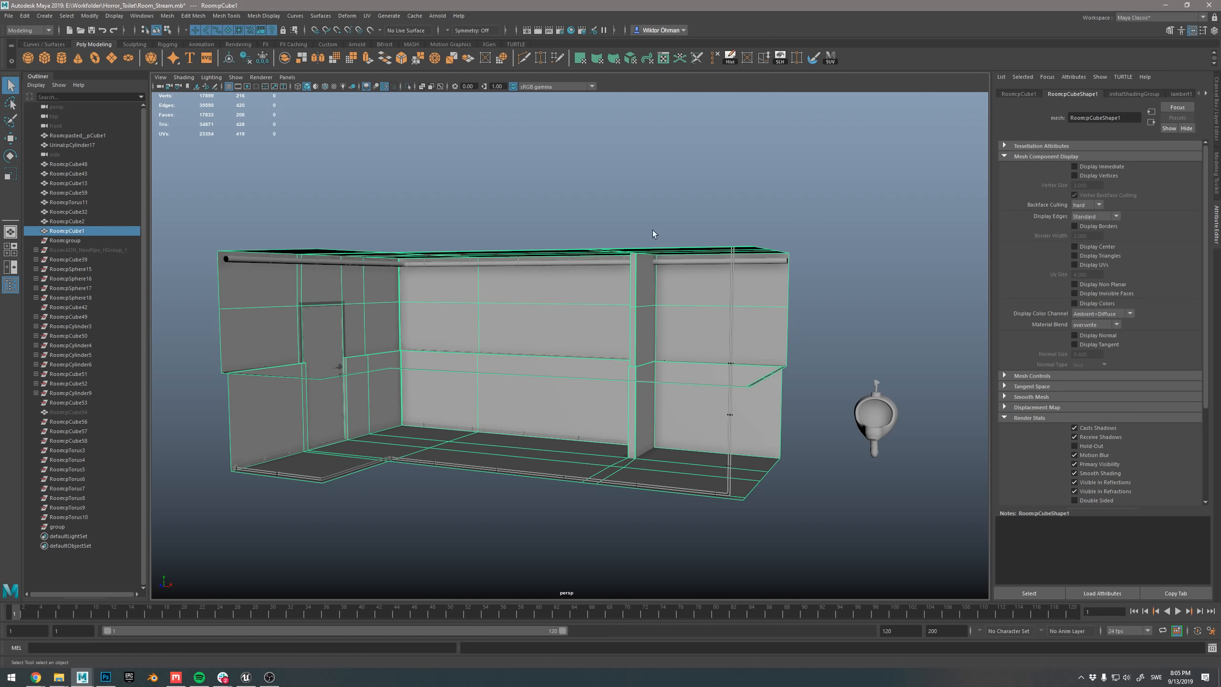
{"action": "left_click_drag", "start_coordinate": [446, 286], "coordinate": [455, 313], "text": "alt"}
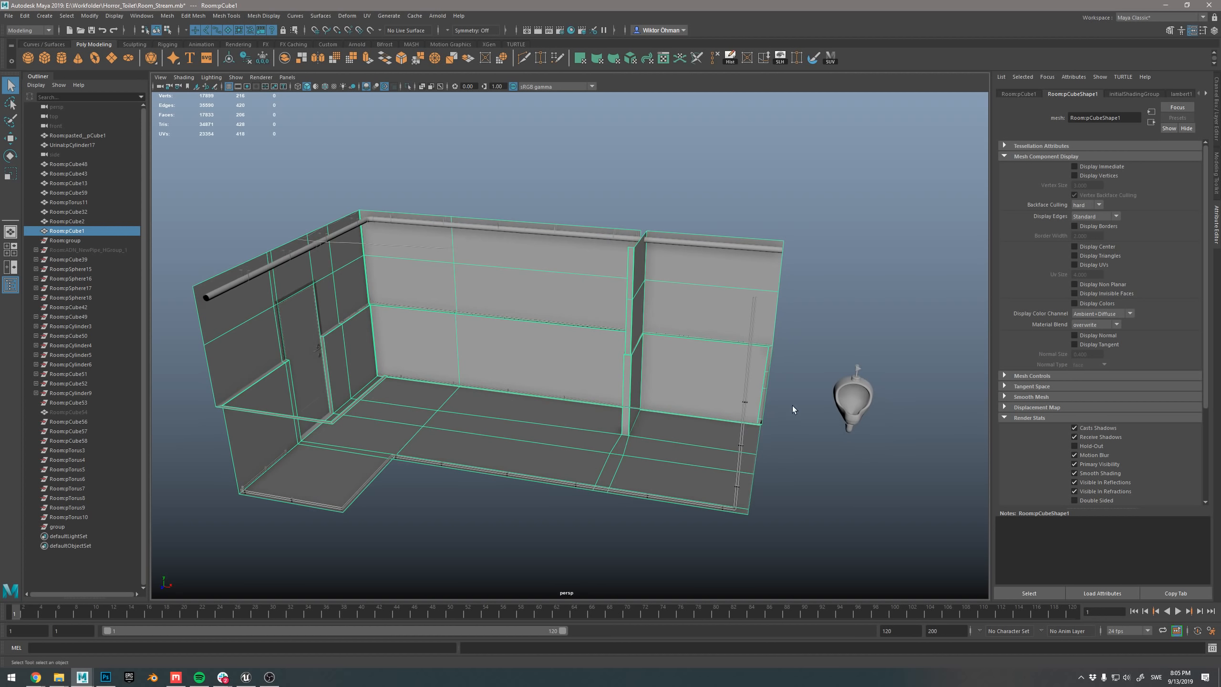
{"action": "left_click", "coordinate": [853, 400]}
{"action": "mouse_move", "coordinate": [858, 398]}
{"action": "left_mouse_down", "text": "alt"}
{"action": "mouse_move", "coordinate": [823, 382]}
{"action": "mouse_move", "coordinate": [843, 392]}
{"action": "left_mouse_up", "text": "alt"}
{"action": "left_click", "coordinate": [353, 304]}
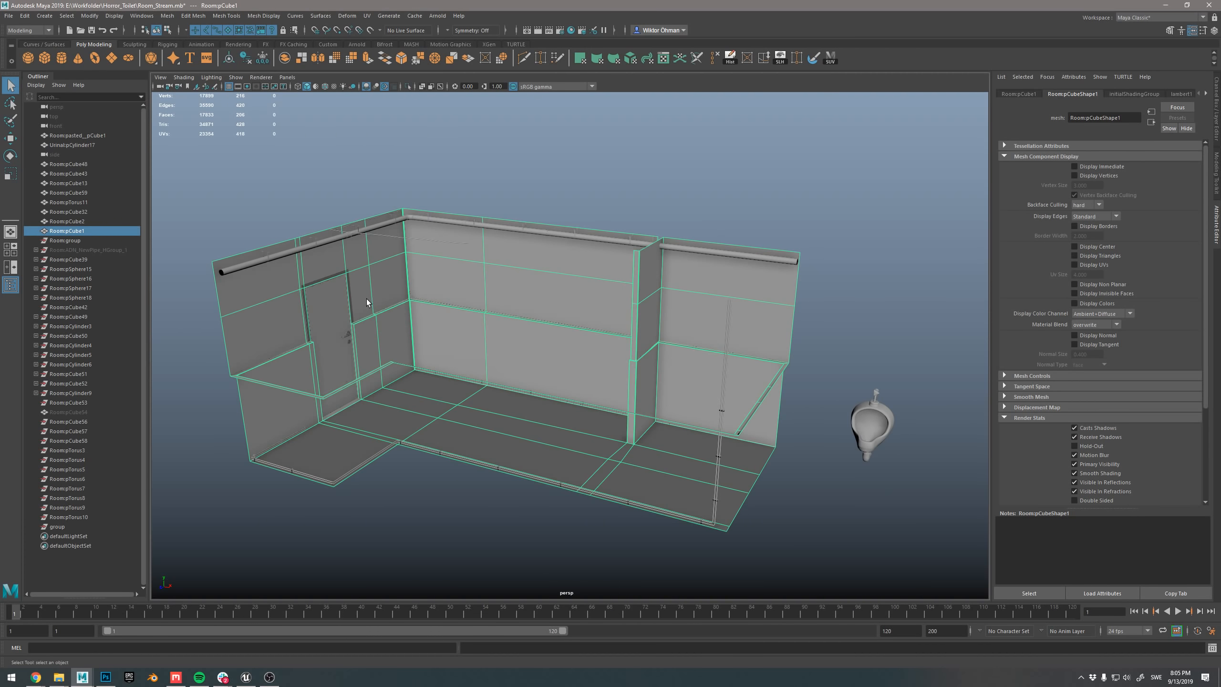
- Examine the room mesh's UV layout in a maximized UV Editor, then close the editor and deselect the mesh
{"action": "left_click", "coordinate": [669, 61]}
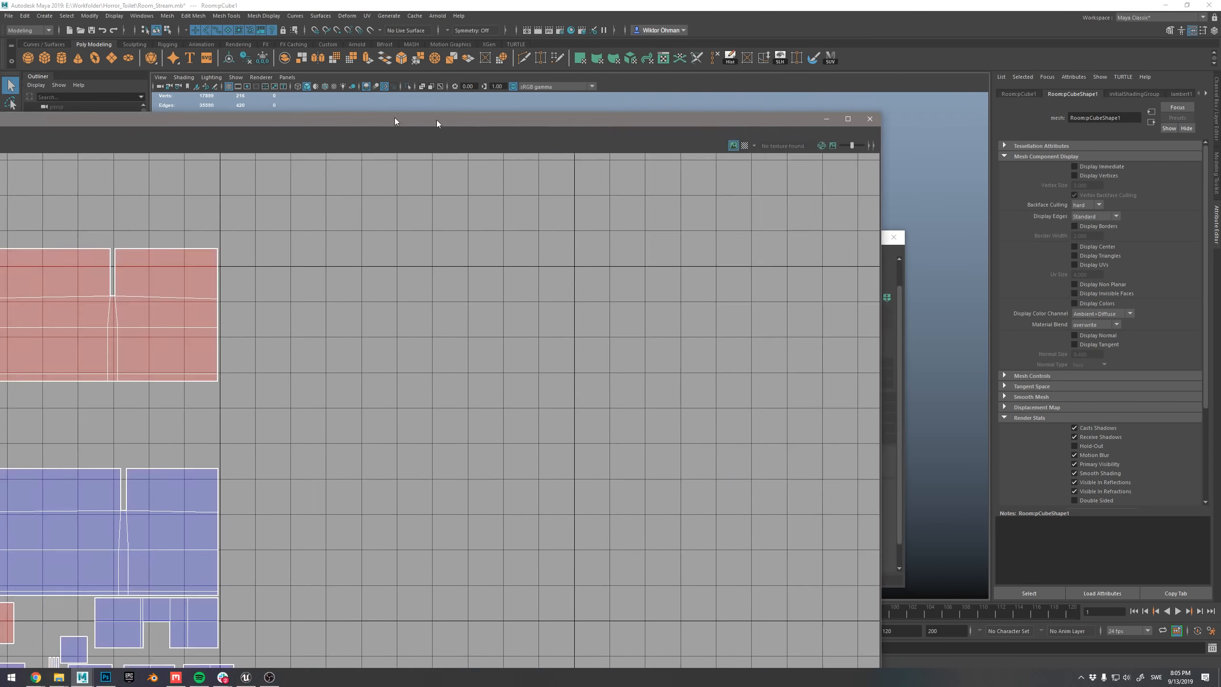
{"action": "left_click_drag", "start_coordinate": [437, 120], "coordinate": [728, 171]}
{"action": "double_click", "coordinate": [729, 169]}
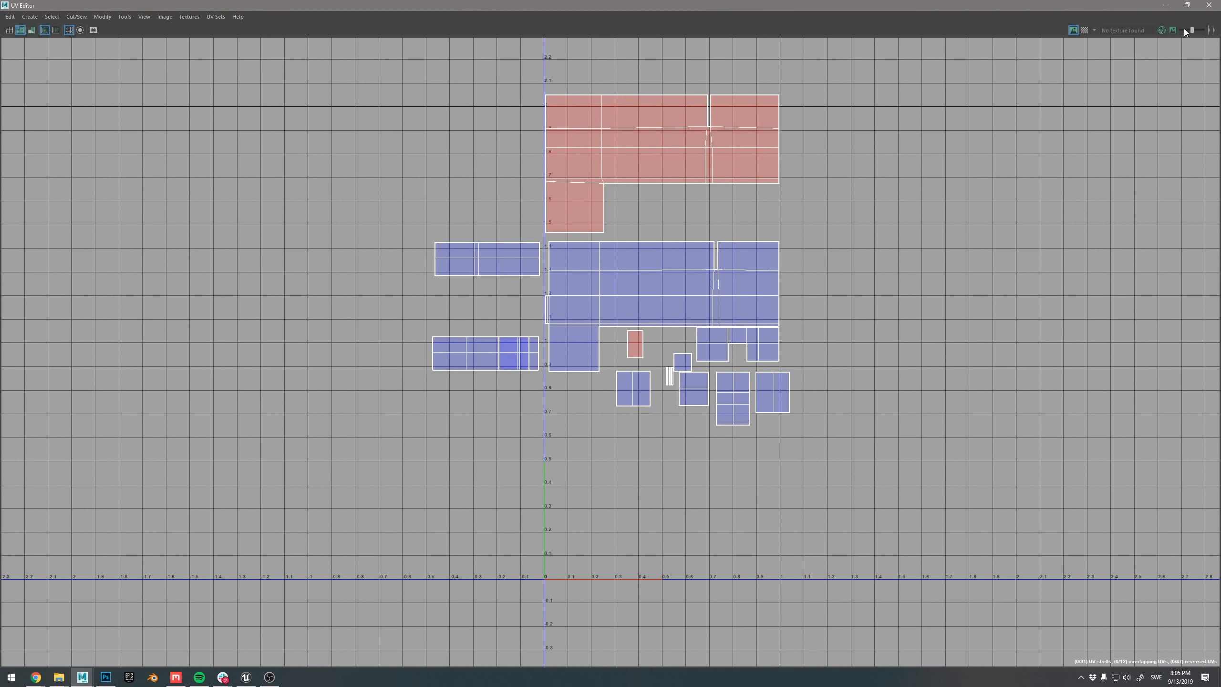
{"action": "left_click", "coordinate": [1209, 5]}
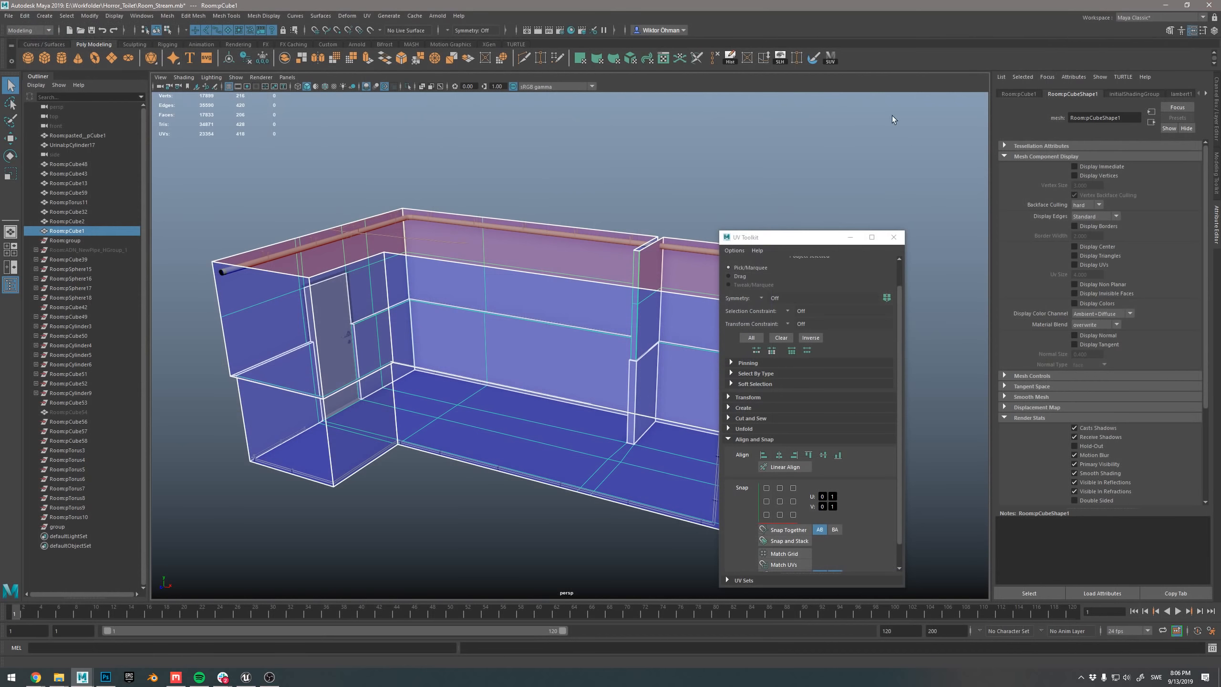
{"action": "left_click", "coordinate": [539, 161]}
{"action": "middle_click_drag", "start_coordinate": [348, 260], "coordinate": [401, 292], "text": "alt"}
{"action": "left_click_drag", "start_coordinate": [814, 237], "coordinate": [278, 142]}
- Switch back to Unreal Editor and examine the clean restroom's walls, tiles, floor and urinals from several angles
{"action": "left_click", "coordinate": [1166, 5]}
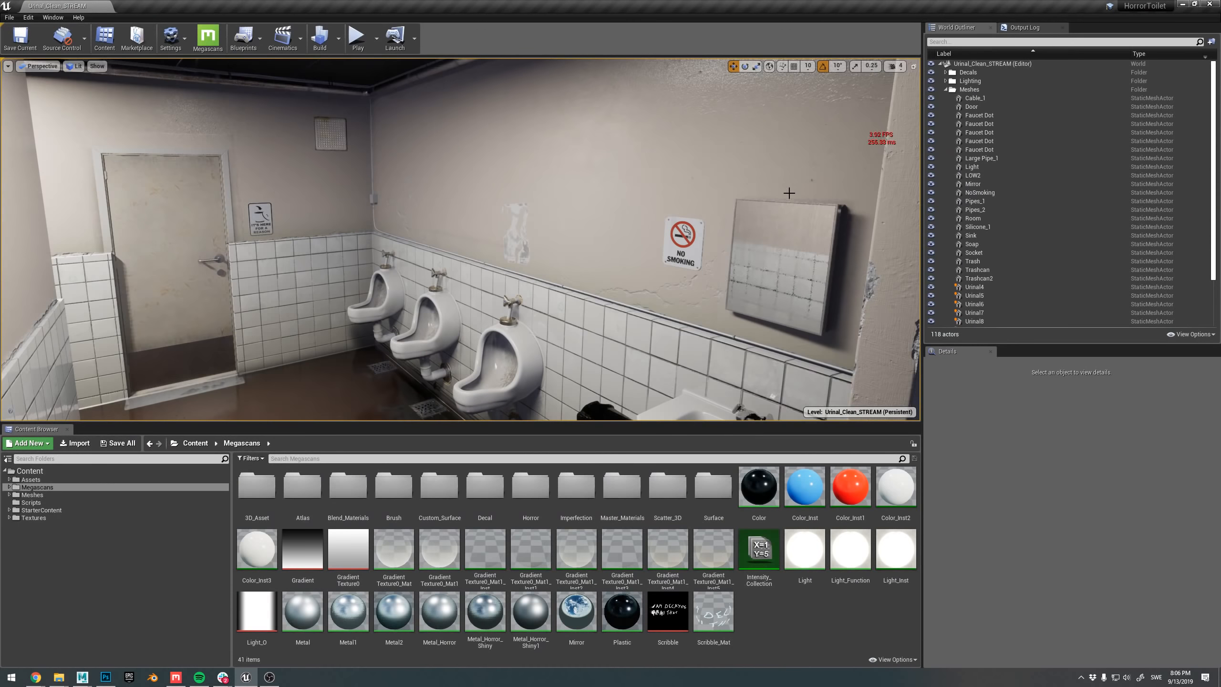
{"action": "right_click_drag", "start_coordinate": [431, 179], "coordinate": [402, 216]}
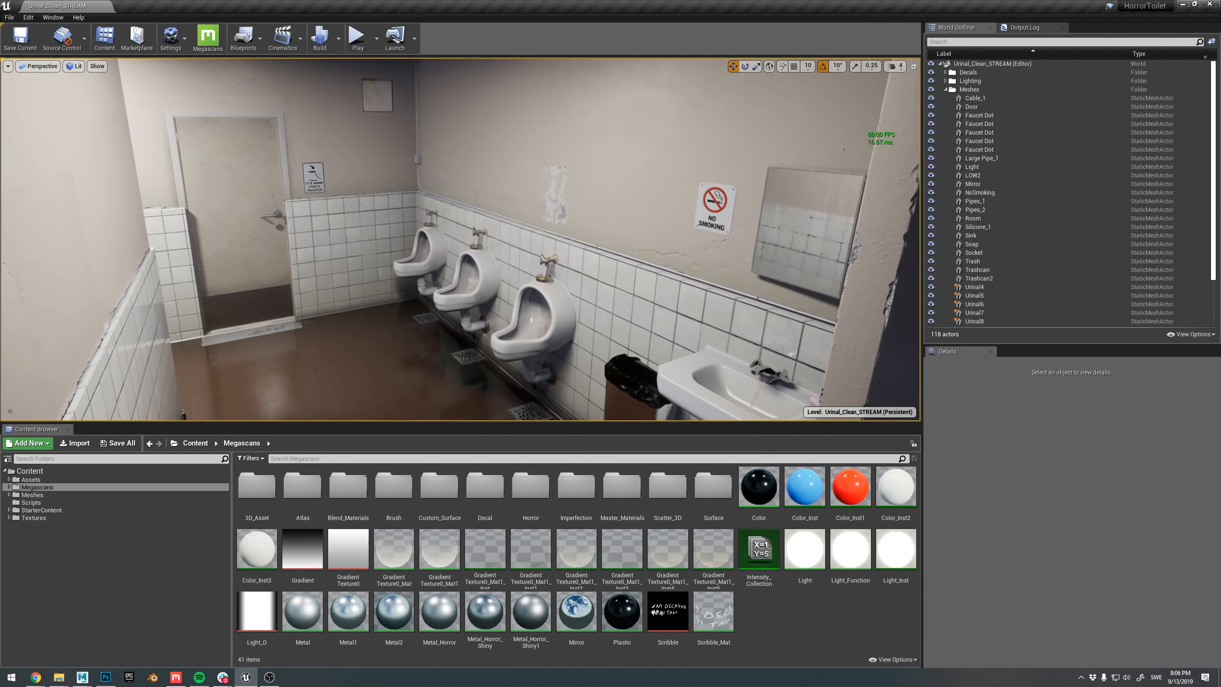
{"action": "key", "text": "s"}
{"action": "right_click_drag", "start_coordinate": [343, 253], "coordinate": [347, 256]}
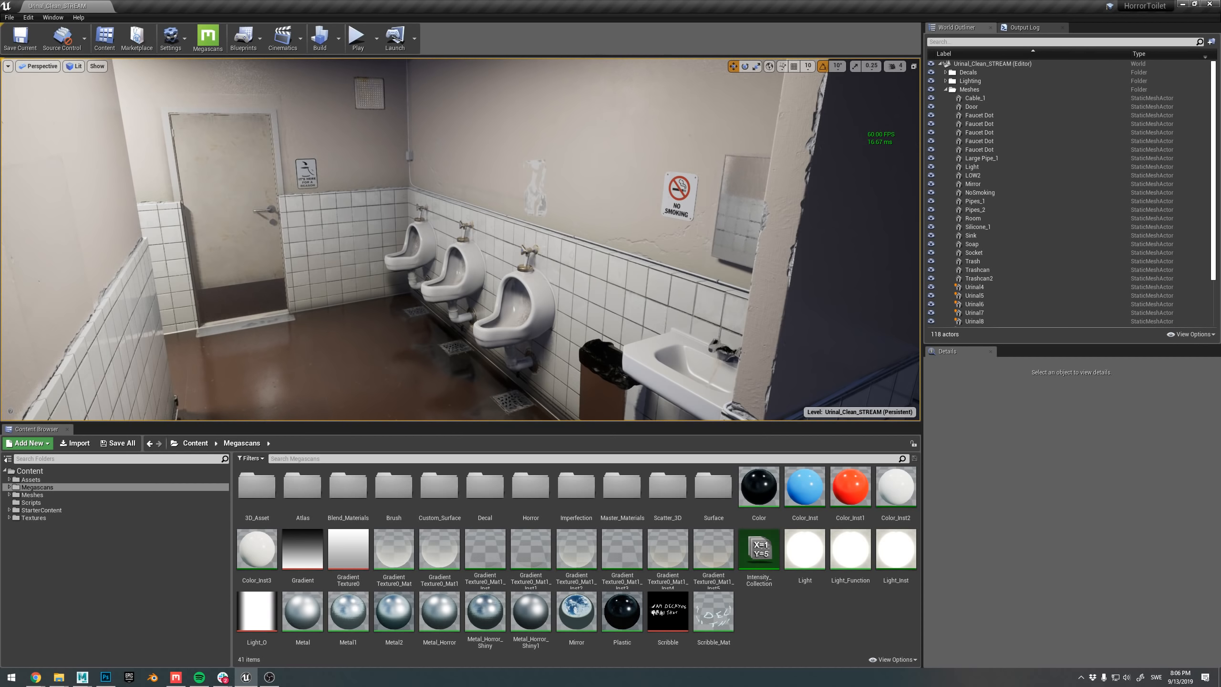
{"action": "left_click", "coordinate": [386, 5]}
{"action": "right_click_drag", "start_coordinate": [339, 276], "coordinate": [370, 279]}
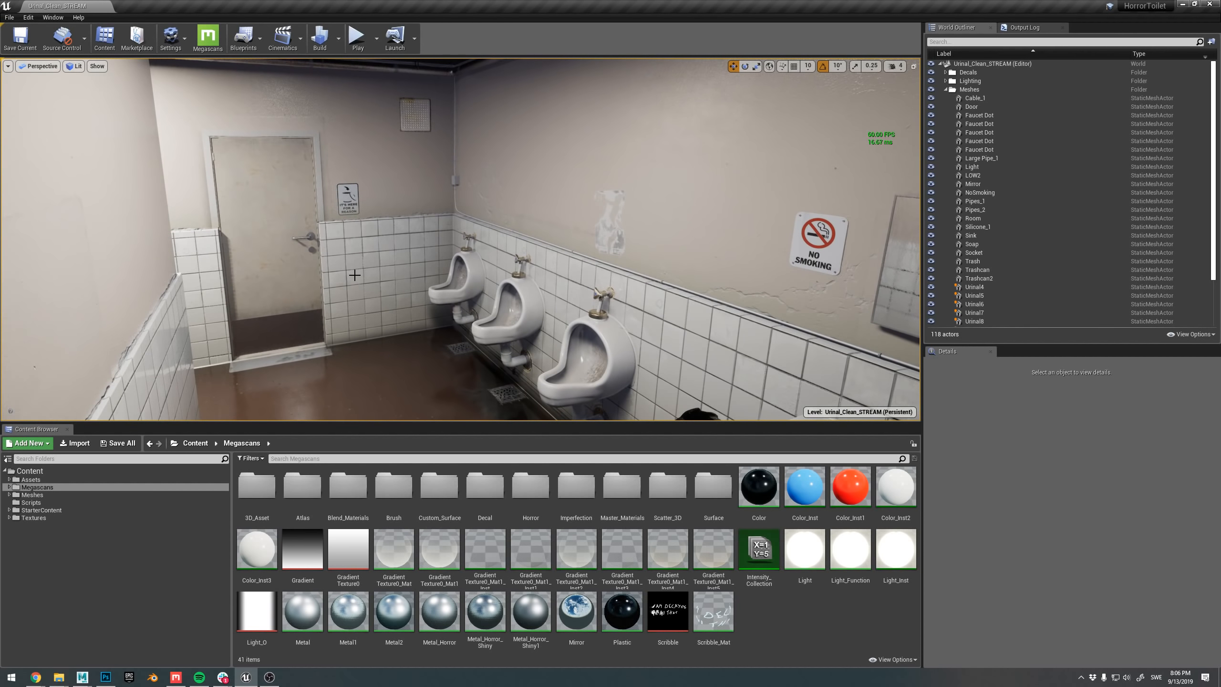
{"action": "mouse_move", "coordinate": [355, 273]}
{"action": "right_mouse_down"}
{"action": "mouse_move", "coordinate": [258, 265]}
{"action": "mouse_move", "coordinate": [356, 289]}
{"action": "mouse_move", "coordinate": [335, 284]}
{"action": "right_mouse_up"}
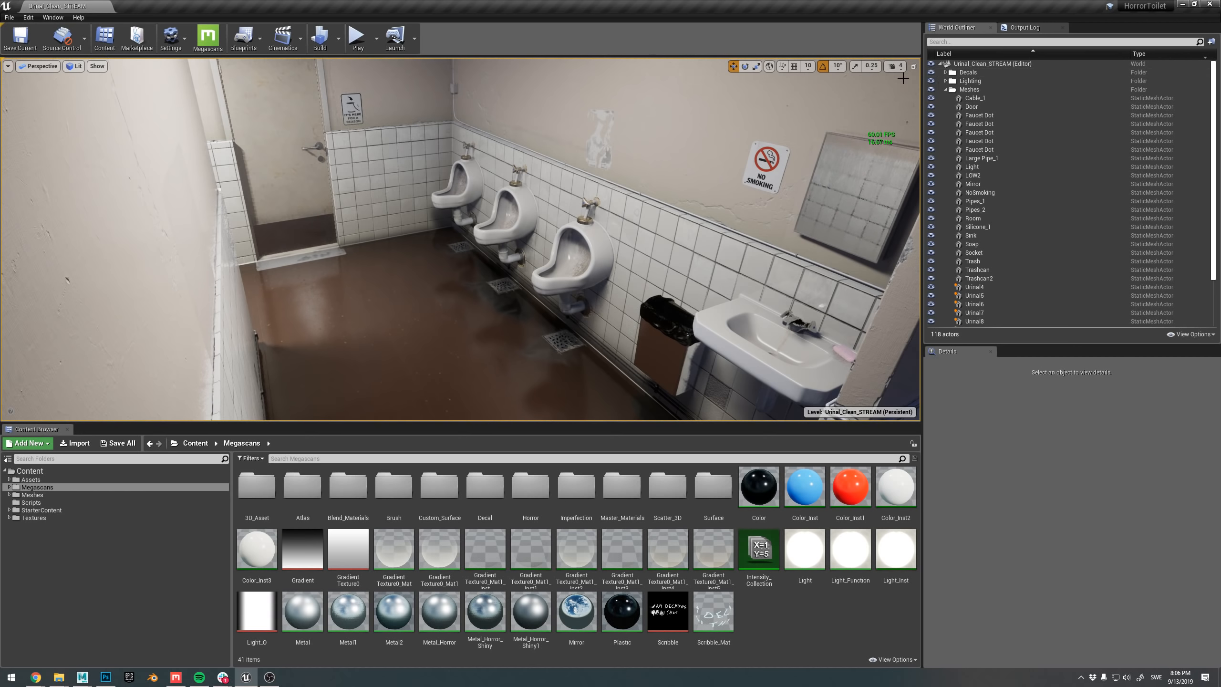
{"action": "right_click_drag", "start_coordinate": [593, 175], "coordinate": [592, 159]}
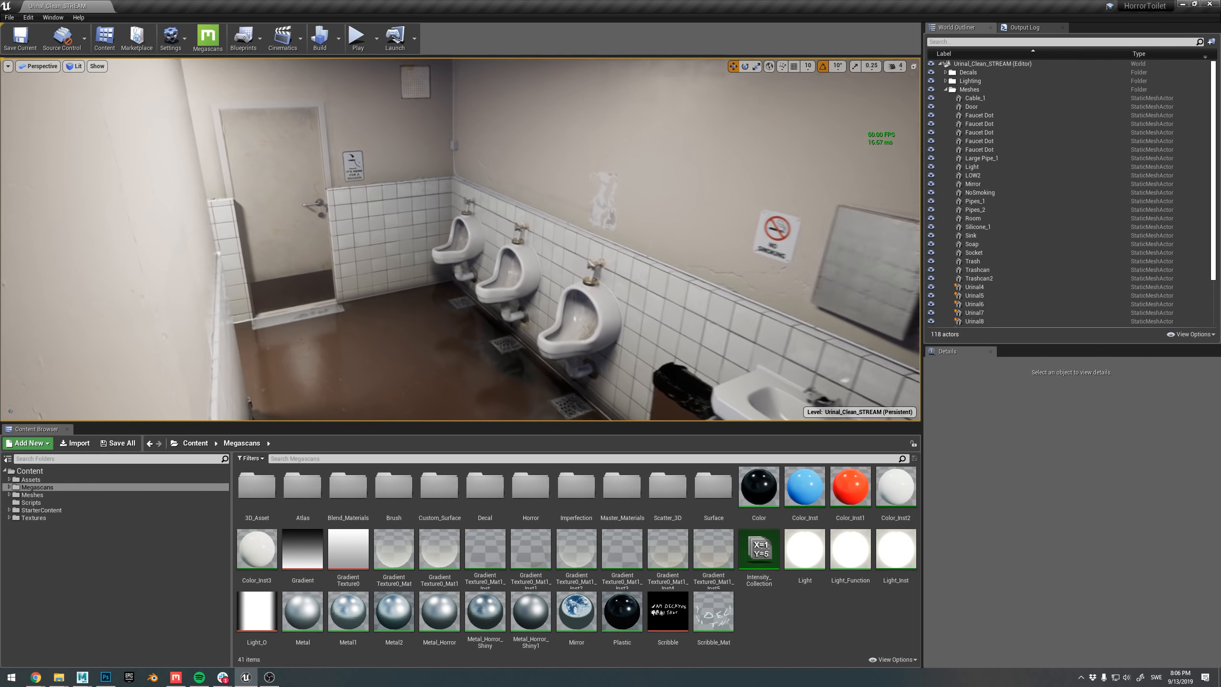
{"action": "right_click_drag", "start_coordinate": [736, 125], "coordinate": [745, 124]}
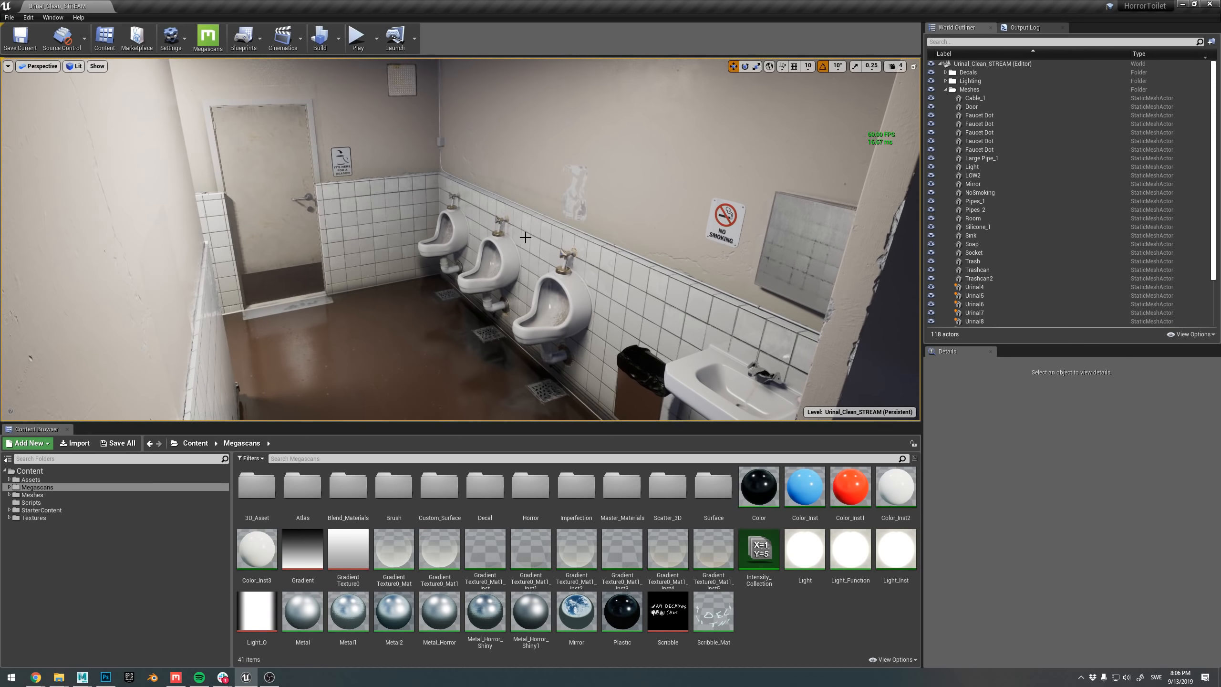
{"action": "right_click_drag", "start_coordinate": [525, 237], "coordinate": [577, 221]}
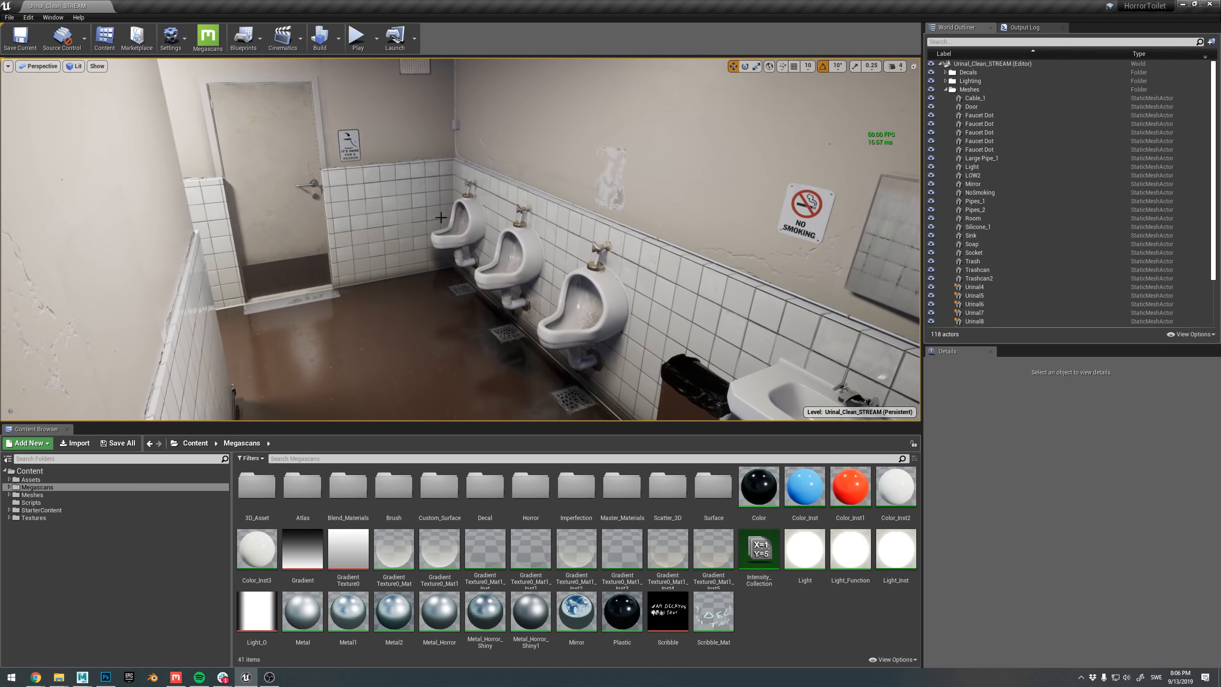
{"action": "right_click_drag", "start_coordinate": [441, 218], "coordinate": [441, 205]}
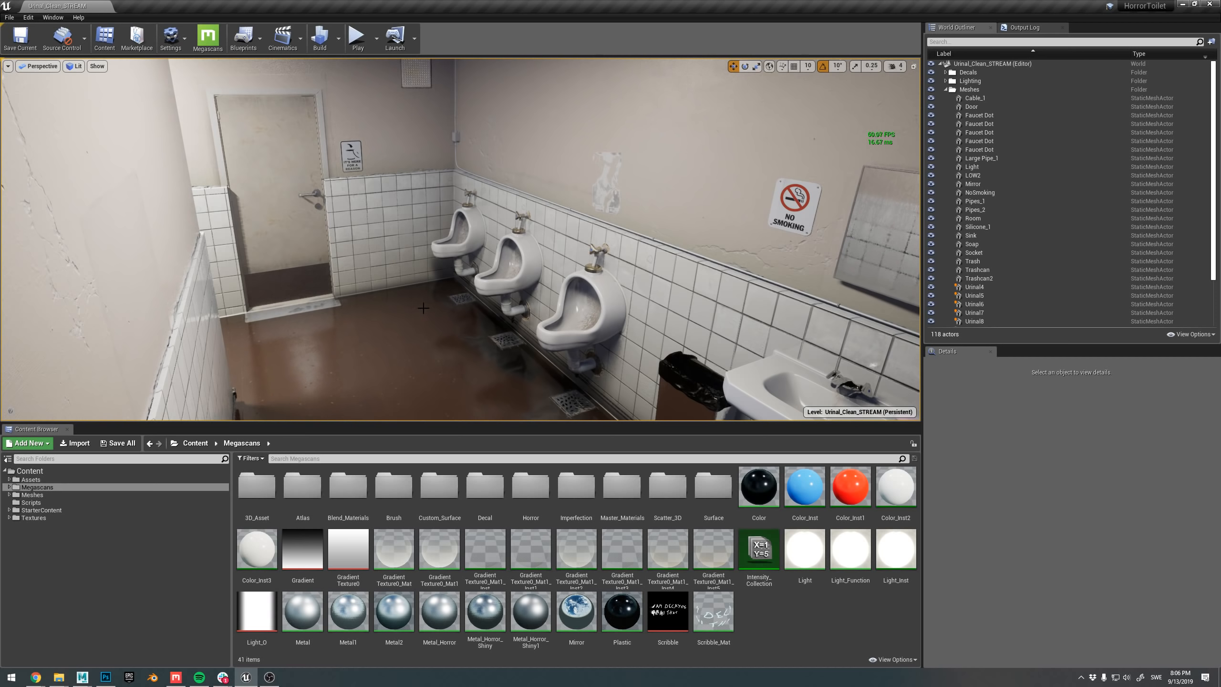
- Select the Room mesh by its painted wall and view it from farther back
{"action": "left_click", "coordinate": [553, 118]}
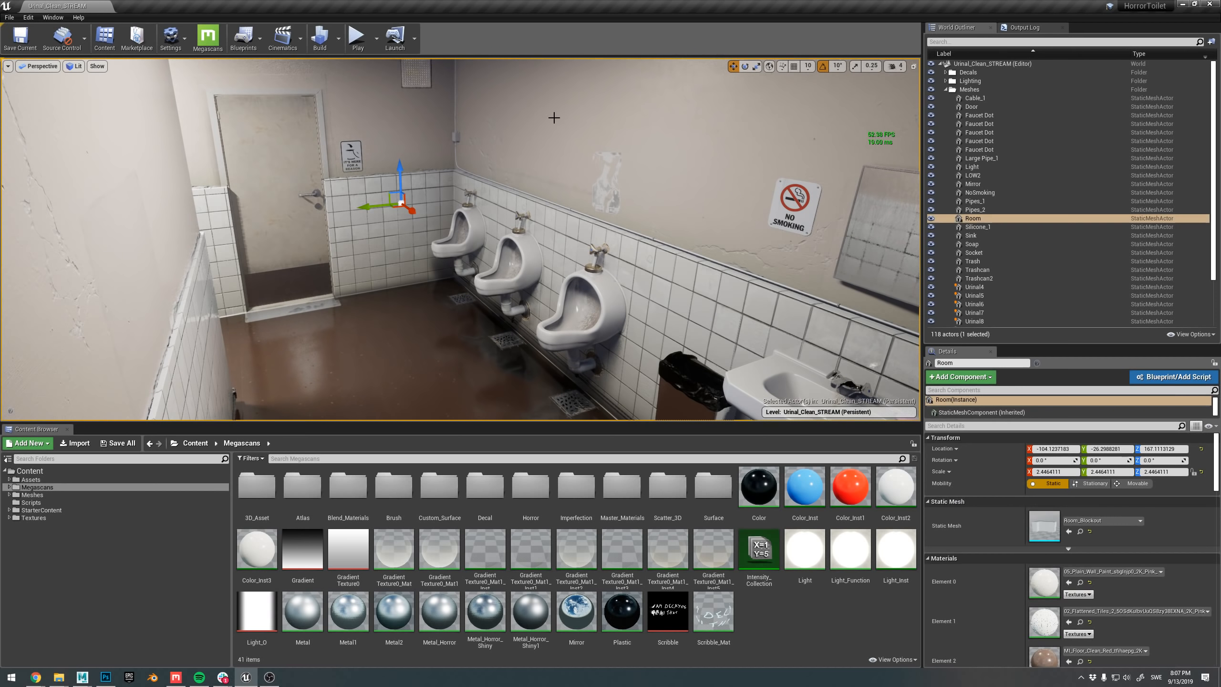
{"action": "key", "text": "s"}
{"action": "right_click_drag", "start_coordinate": [738, 197], "coordinate": [736, 158]}
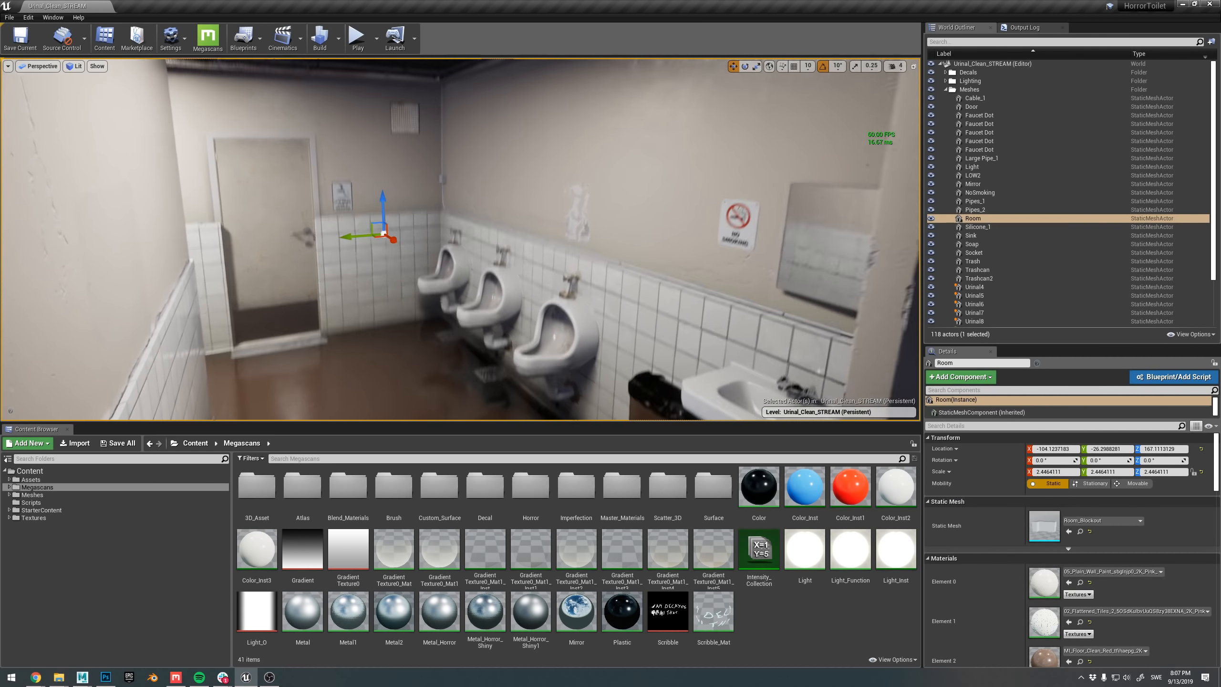
{"action": "right_click_drag", "start_coordinate": [606, 141], "coordinate": [611, 136]}
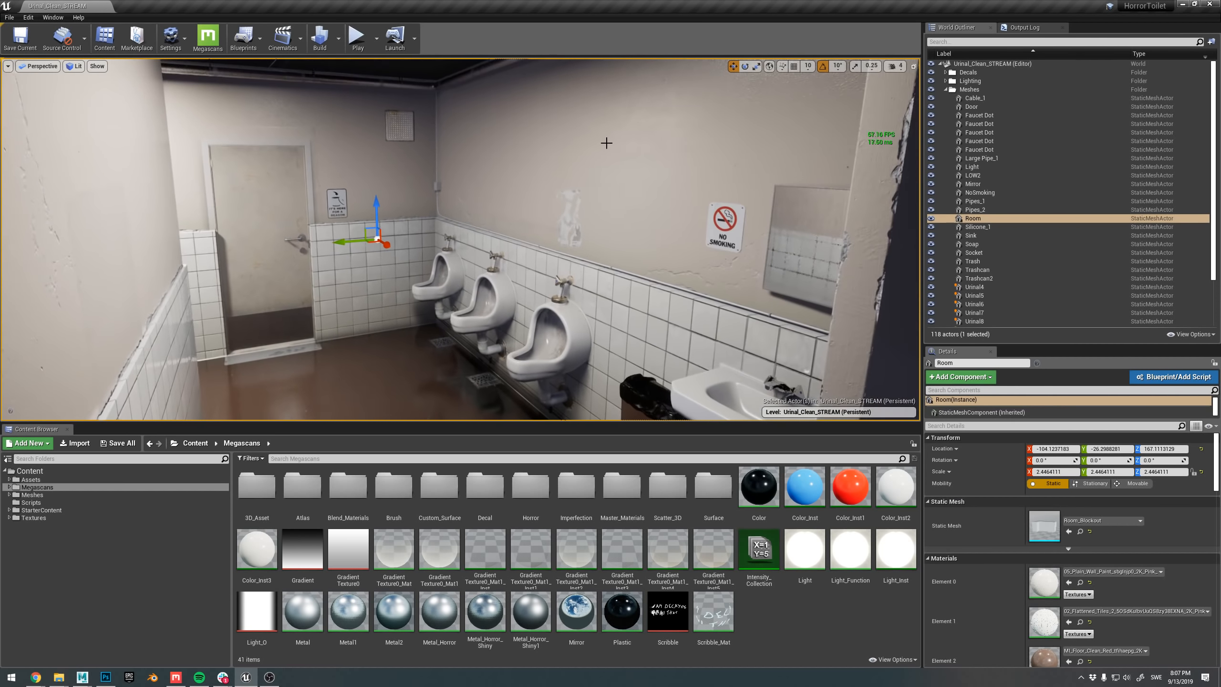
- Open the Room's plain wall paint material instance from Element 0 in a floating window over the level editor
{"action": "double_click", "coordinate": [1042, 579]}
{"action": "left_click_drag", "start_coordinate": [610, 5], "coordinate": [494, 99]}
{"action": "left_click_drag", "start_coordinate": [725, 210], "coordinate": [723, 335]}
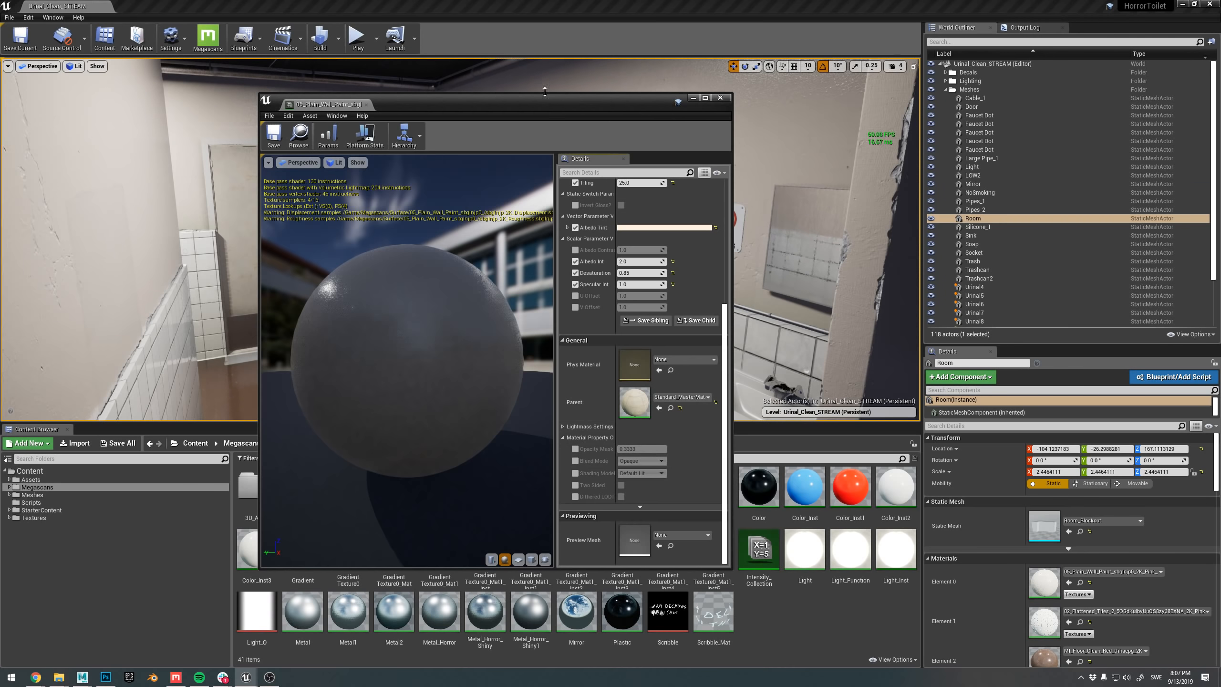
{"action": "left_click_drag", "start_coordinate": [545, 91], "coordinate": [493, 81]}
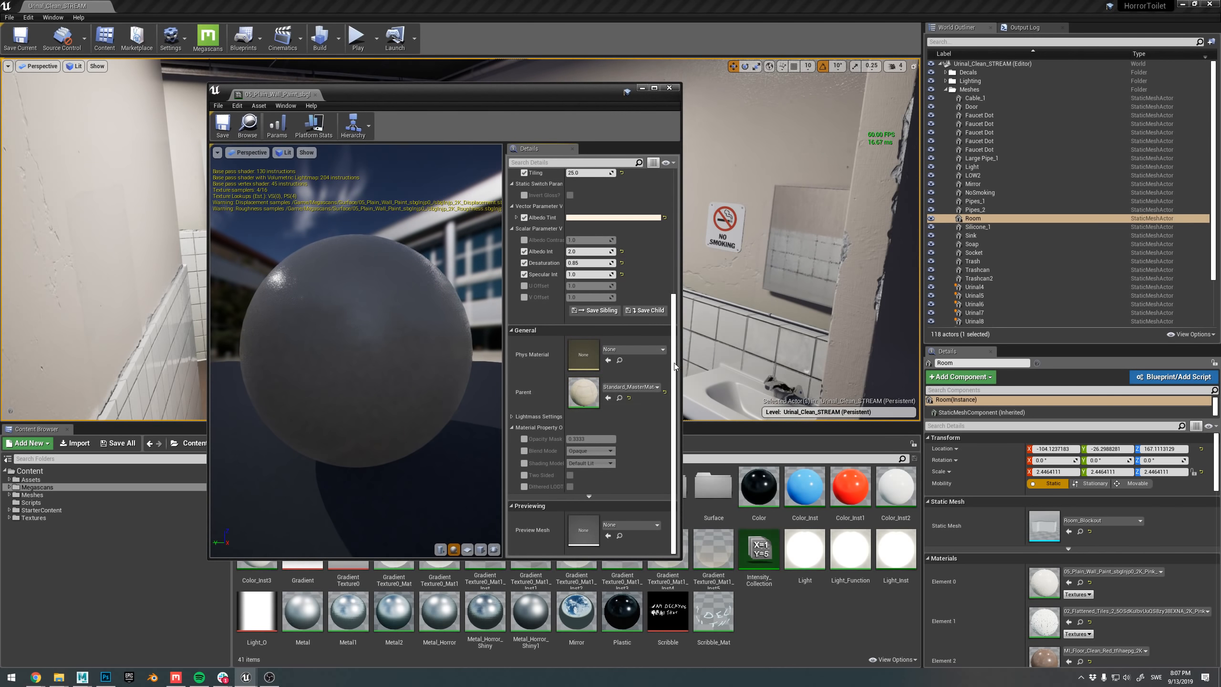
- Open the wall paint instance's parent, Standard_MasterMaterial, and maximize its material editor
{"action": "double_click", "coordinate": [584, 392]}
{"action": "left_click_drag", "start_coordinate": [464, 95], "coordinate": [750, 146]}
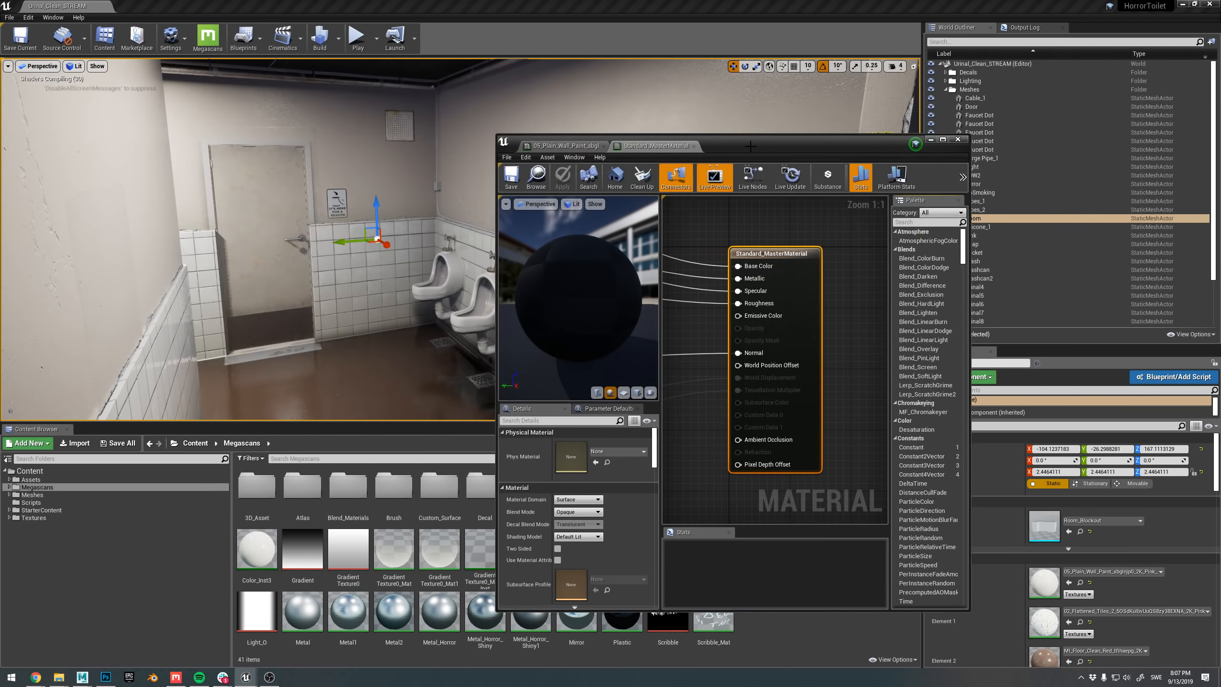
{"action": "double_click", "coordinate": [750, 146]}
- Move the Specular Int parameter node close to the inputs of the main Standard_MasterMaterial node
{"action": "right_click_drag", "start_coordinate": [526, 229], "coordinate": [973, 437]}
{"action": "scroll", "coordinate": [698, 277], "scroll_direction": "down", "scroll_amount": 3}
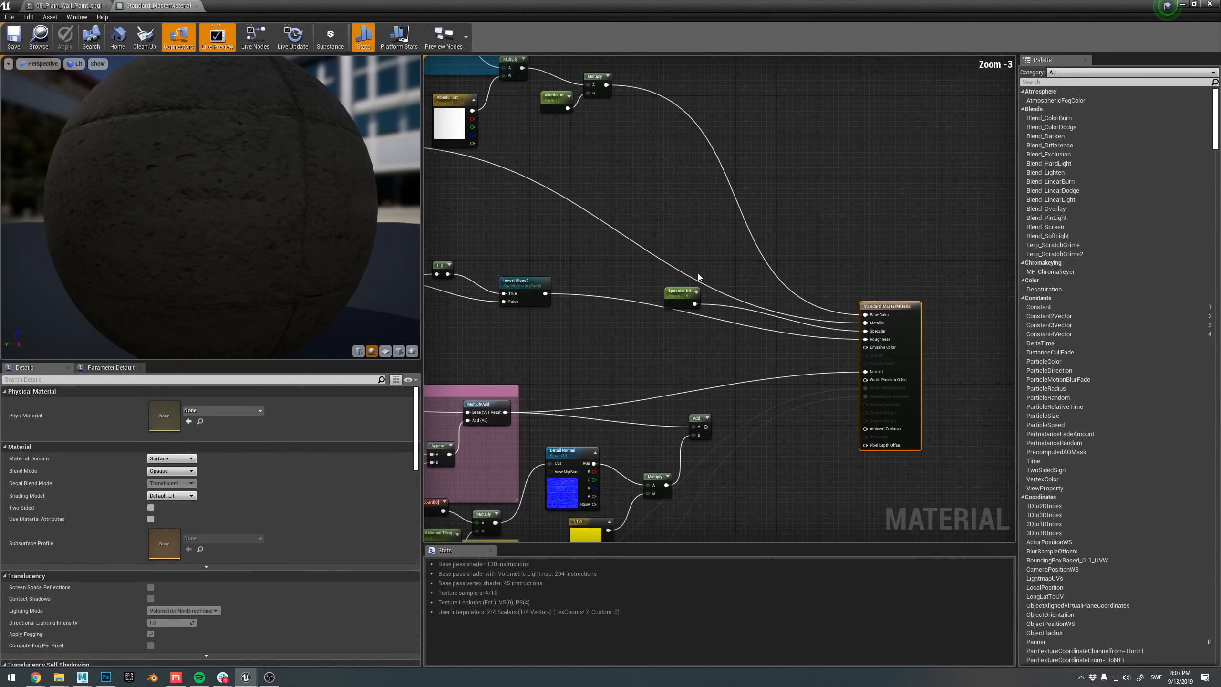
{"action": "right_click_drag", "start_coordinate": [698, 277], "coordinate": [761, 323]}
{"action": "left_click_drag", "start_coordinate": [749, 349], "coordinate": [854, 376]}
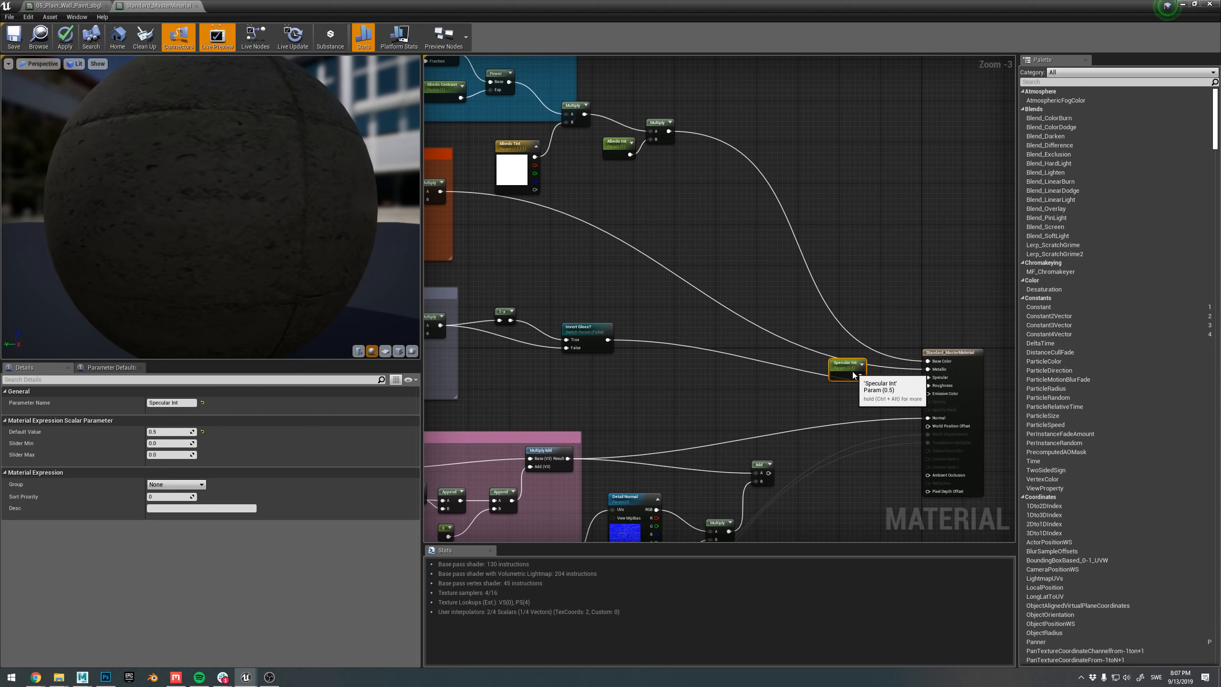
- Shift the crop nodes and final Add node within the UV Manipulations group so that Add lines up with the first one
{"action": "scroll", "coordinate": [932, 341], "scroll_direction": "down", "scroll_amount": 2}
{"action": "right_click_drag", "start_coordinate": [757, 273], "coordinate": [678, 212]}
{"action": "scroll", "coordinate": [670, 263], "scroll_direction": "up", "scroll_amount": 2}
{"action": "left_click_drag", "start_coordinate": [731, 415], "coordinate": [687, 487]}
{"action": "scroll", "coordinate": [684, 444], "scroll_direction": "up", "scroll_amount": 2}
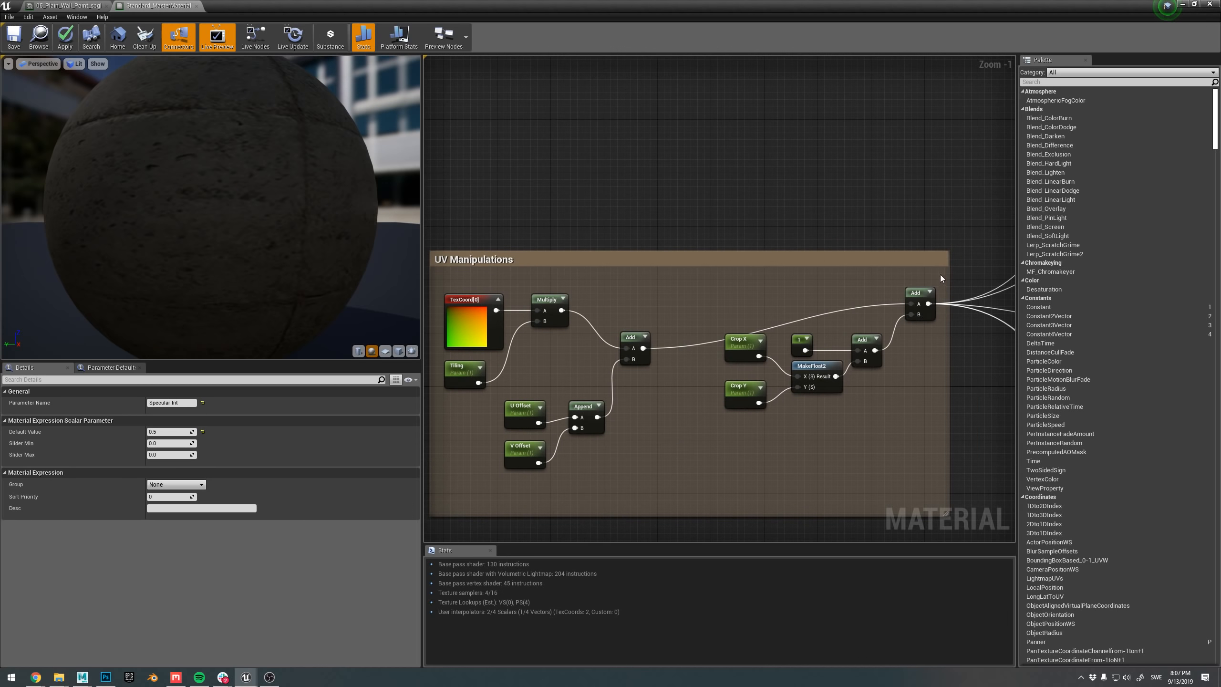
{"action": "left_click_drag", "start_coordinate": [941, 278], "coordinate": [721, 446]}
{"action": "left_click_drag", "start_coordinate": [918, 301], "coordinate": [844, 349]}
{"action": "left_click", "coordinate": [589, 314]}
{"action": "right_click_drag", "start_coordinate": [589, 314], "coordinate": [642, 295]}
- Inspect the U Offset, V Offset and Tiling parameters in the UV Manipulations group
{"action": "left_click", "coordinate": [581, 388]}
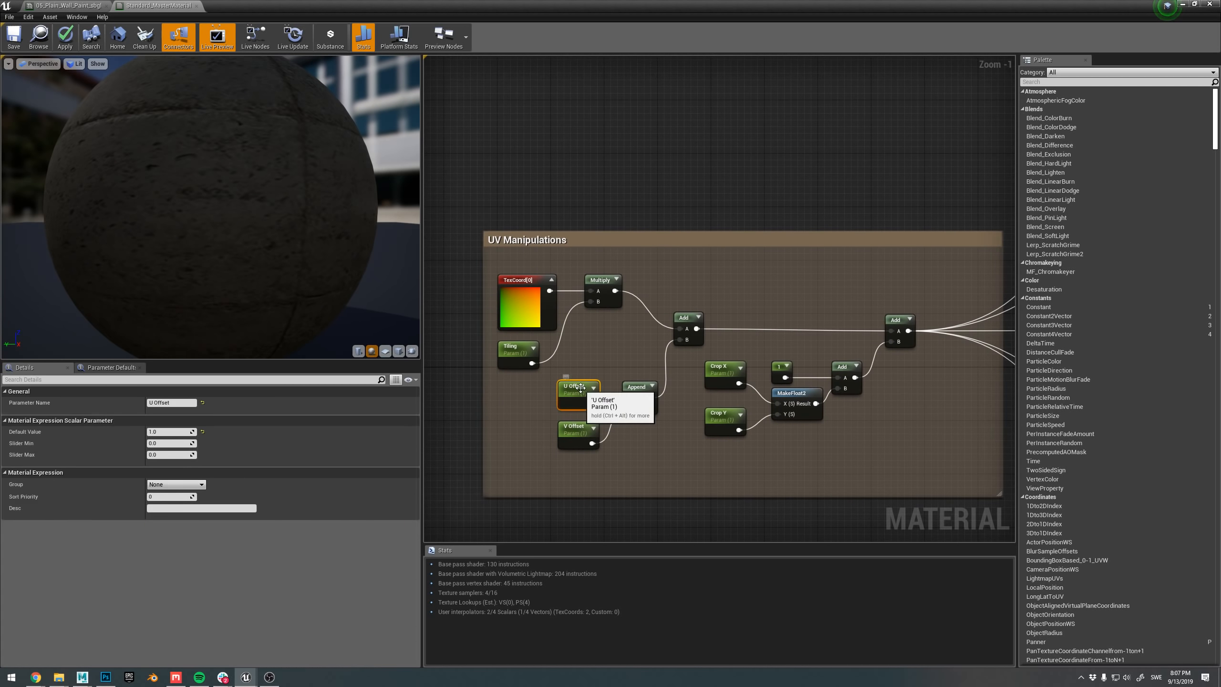
{"action": "left_click", "coordinate": [575, 424], "text": "shift"}
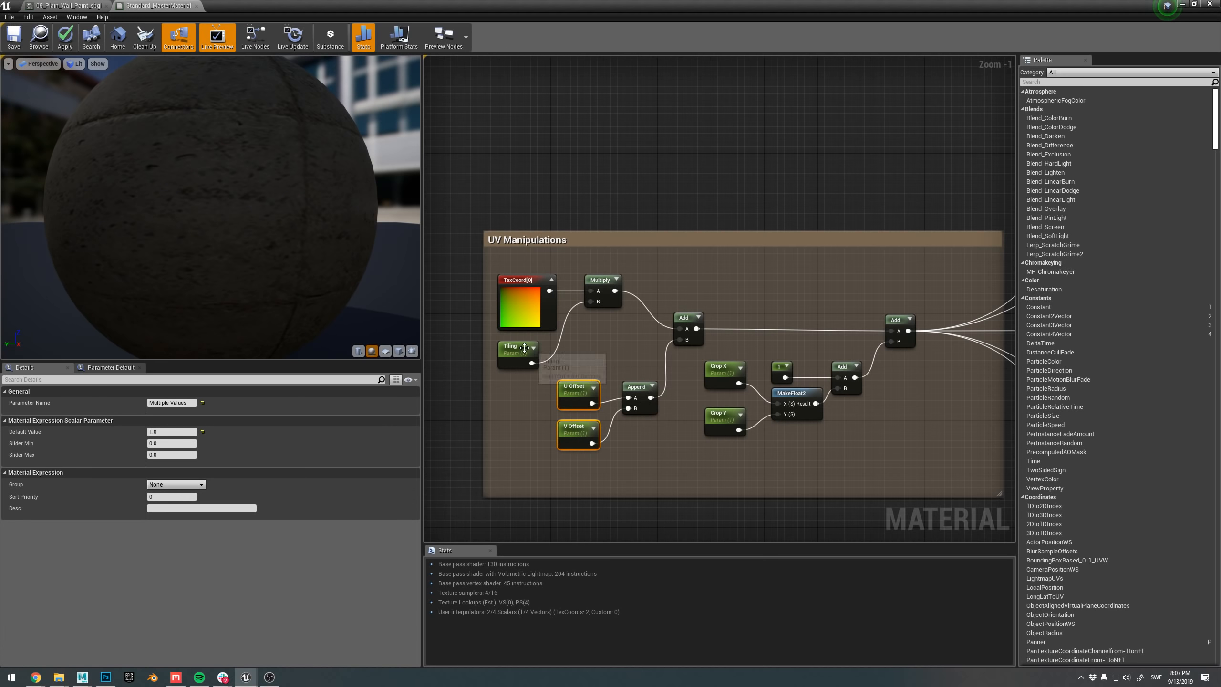
{"action": "left_click", "coordinate": [611, 339]}
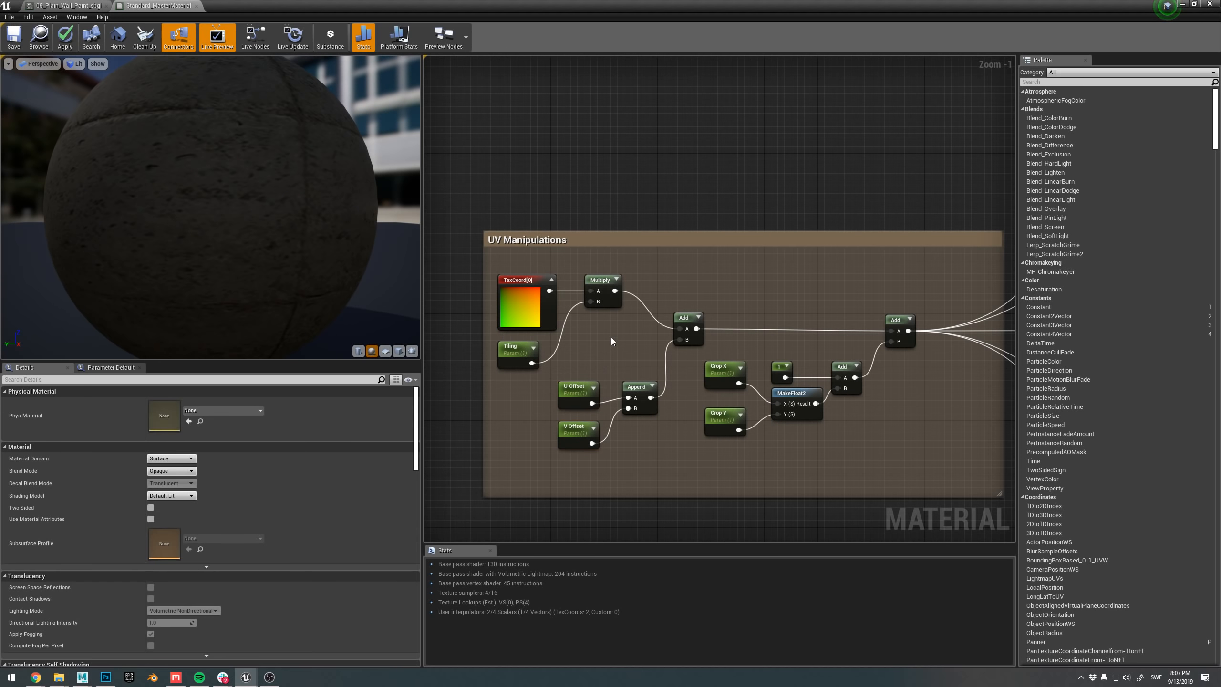
{"action": "left_click", "coordinate": [517, 349]}
{"action": "scroll", "coordinate": [794, 292], "scroll_direction": "down", "scroll_amount": 2}
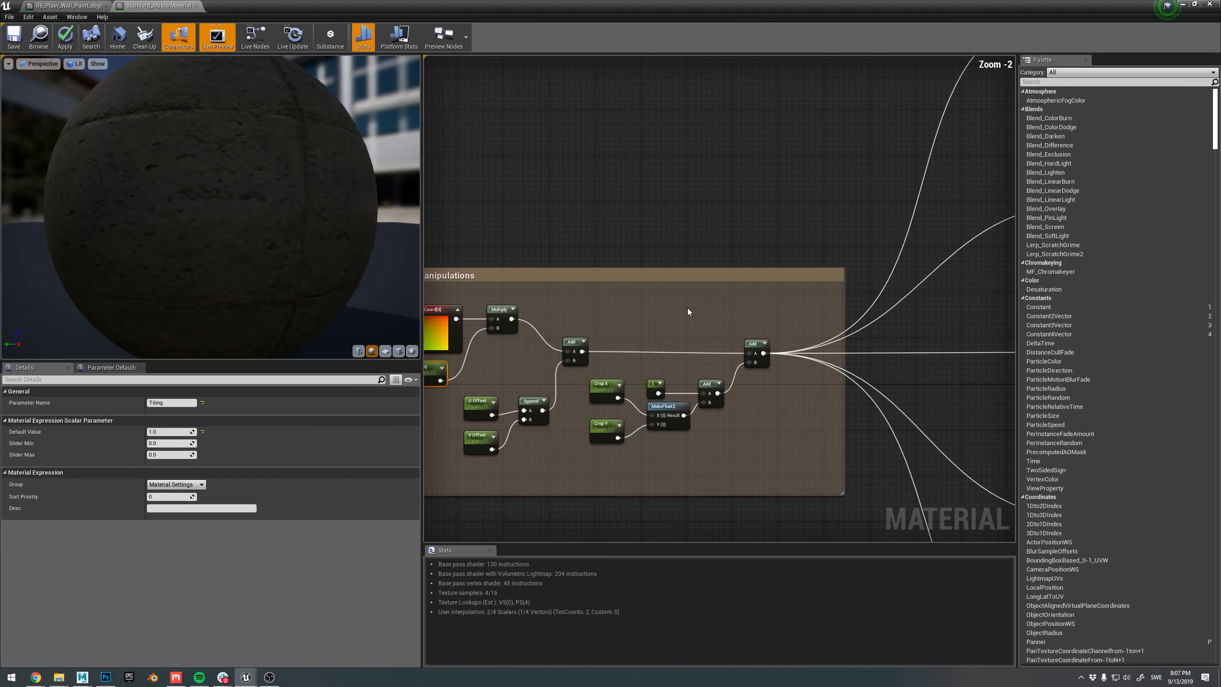
{"action": "left_click", "coordinate": [498, 287]}
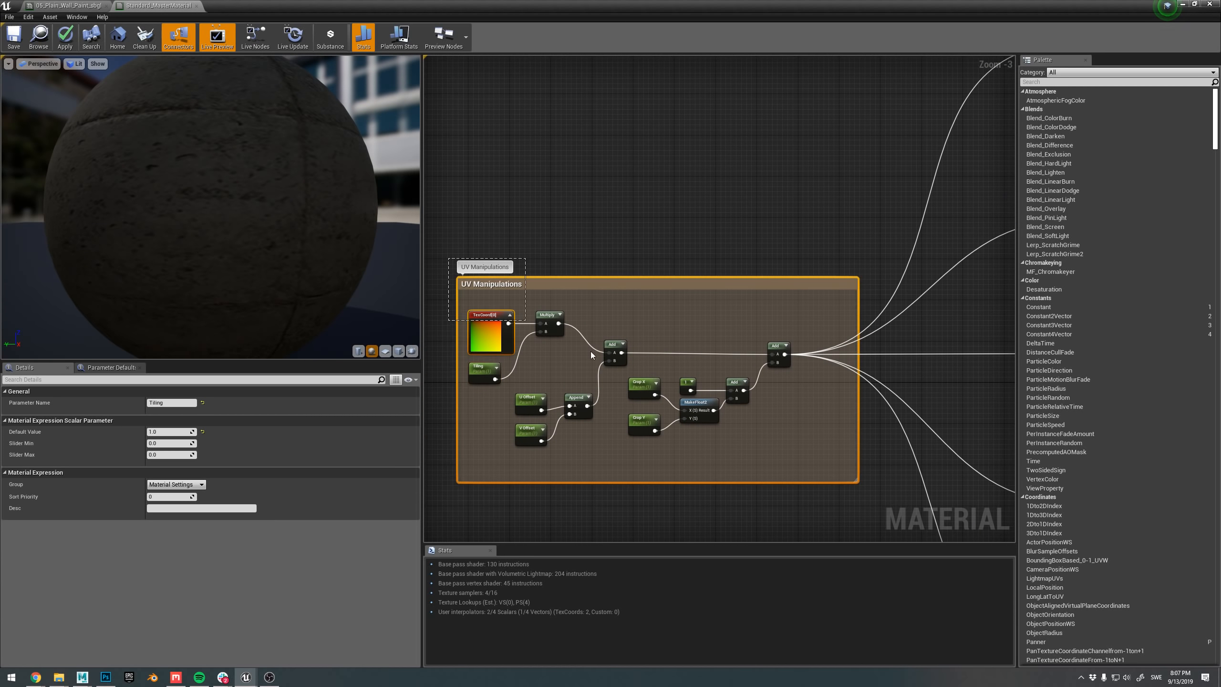
{"action": "left_click", "coordinate": [901, 407]}
- Inspect the Albedo texture parameter and examine the Metallic, Roughness, Normal and Displacement groups of the master material
{"action": "right_click_drag", "start_coordinate": [959, 224], "coordinate": [450, 431]}
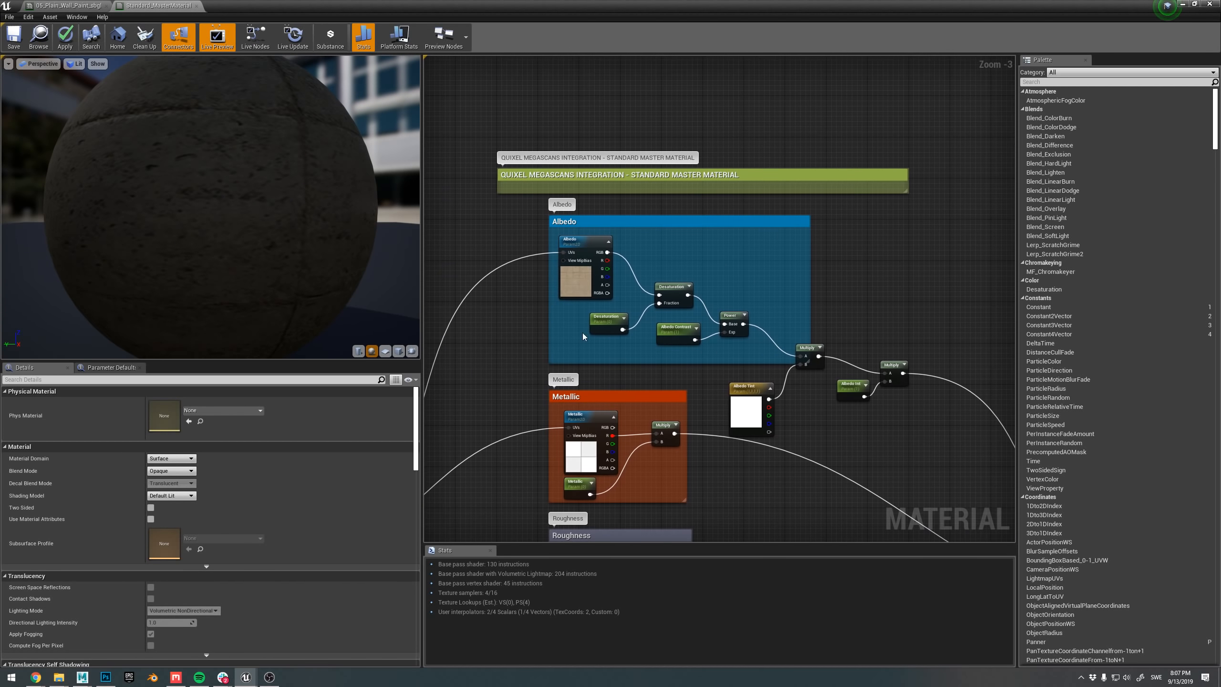
{"action": "left_click", "coordinate": [589, 274]}
{"action": "right_click_drag", "start_coordinate": [523, 353], "coordinate": [526, 295]}
{"action": "right_click_drag", "start_coordinate": [532, 409], "coordinate": [558, 279]}
{"action": "right_click_drag", "start_coordinate": [612, 428], "coordinate": [629, 184]}
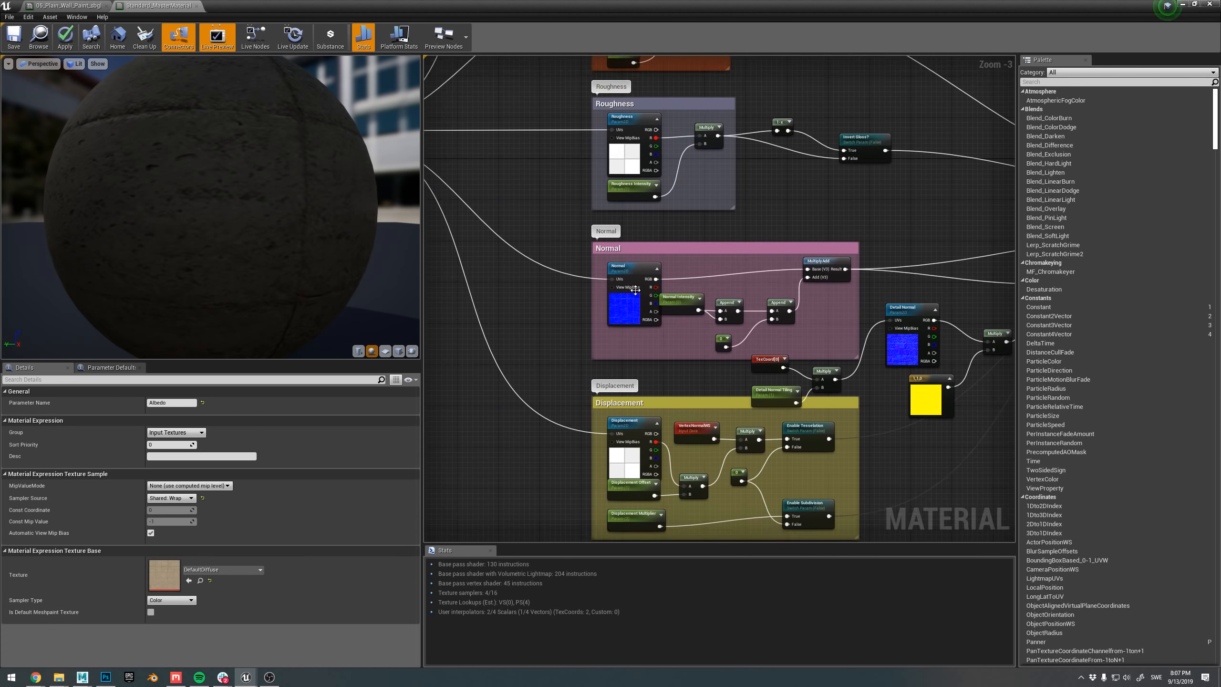
{"action": "right_click_drag", "start_coordinate": [643, 335], "coordinate": [647, 185]}
{"action": "right_click_drag", "start_coordinate": [627, 145], "coordinate": [607, 540]}
{"action": "right_click_drag", "start_coordinate": [719, 145], "coordinate": [713, 391]}
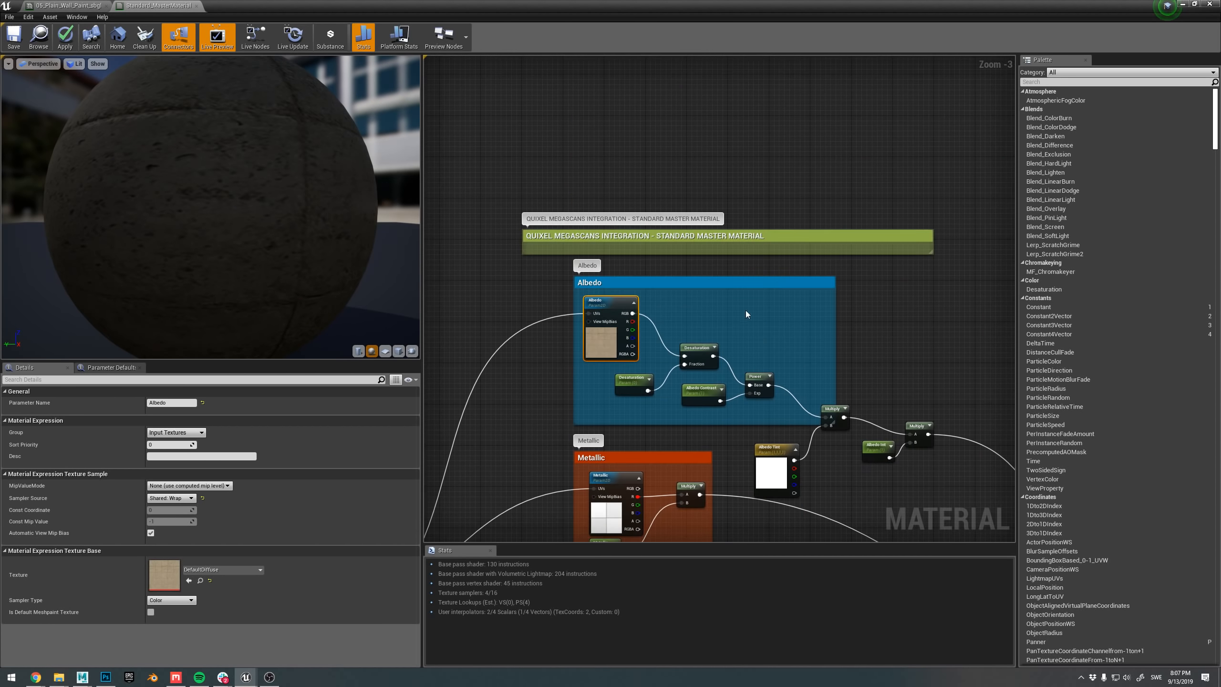
- Align the Desaturation node with the Albedo texture output and tuck its Desaturation parameter beneath the texture node
{"action": "left_click", "coordinate": [747, 310]}
{"action": "scroll", "coordinate": [680, 308], "scroll_direction": "up", "scroll_amount": 2}
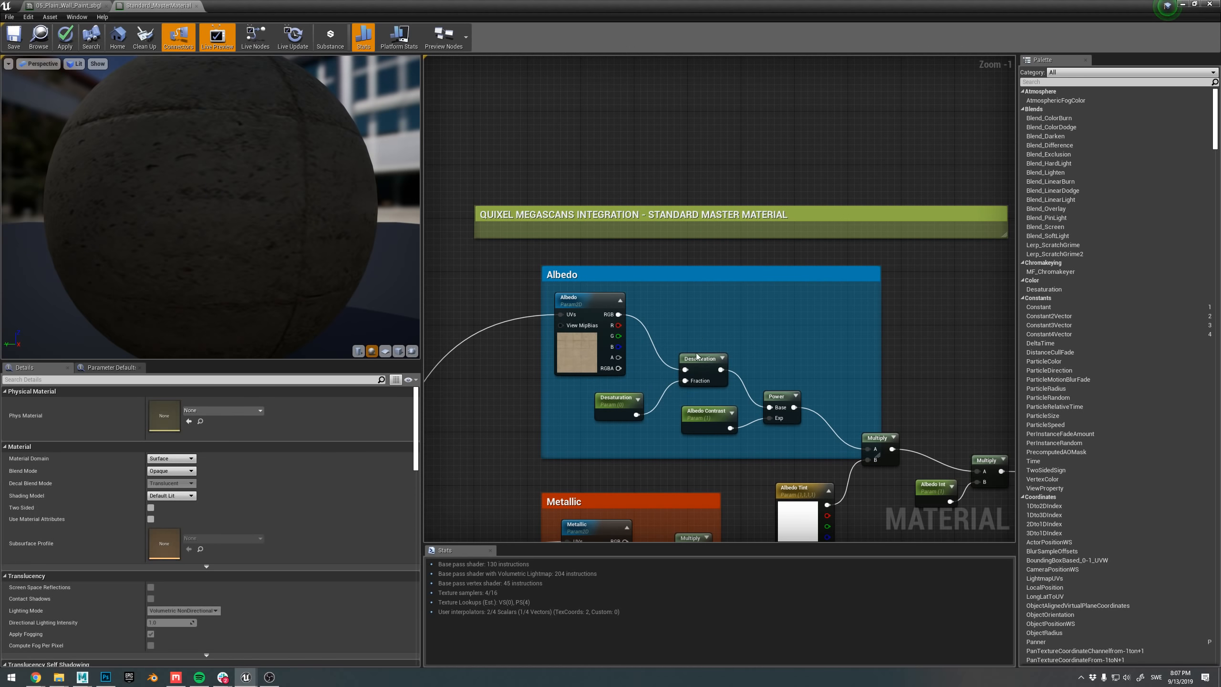
{"action": "left_click_drag", "start_coordinate": [696, 356], "coordinate": [719, 304]}
{"action": "left_click", "coordinate": [744, 339]}
{"action": "left_click_drag", "start_coordinate": [617, 405], "coordinate": [597, 399]}
{"action": "left_click", "coordinate": [660, 349]}
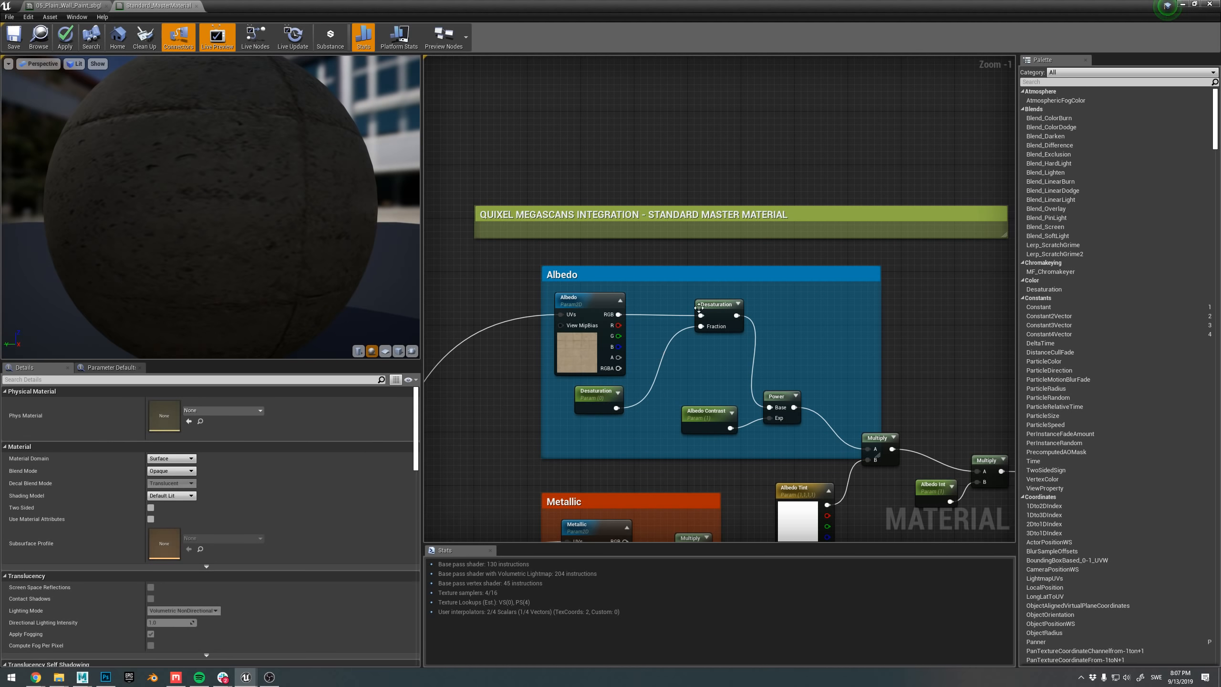
- Place the Power node in line after the Desaturation node, with the Albedo Contrast parameter beneath Desaturation
{"action": "right_click_drag", "start_coordinate": [799, 315], "coordinate": [766, 213]}
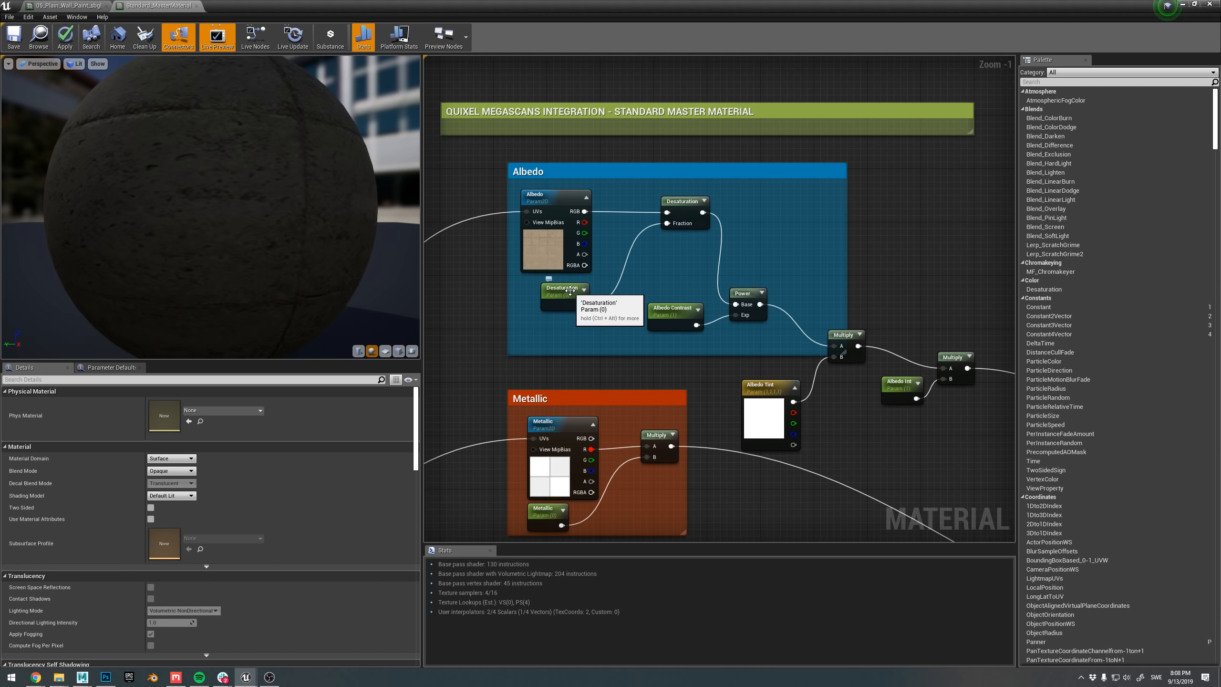
{"action": "left_click_drag", "start_coordinate": [738, 290], "coordinate": [782, 199]}
{"action": "left_click_drag", "start_coordinate": [678, 318], "coordinate": [684, 258]}
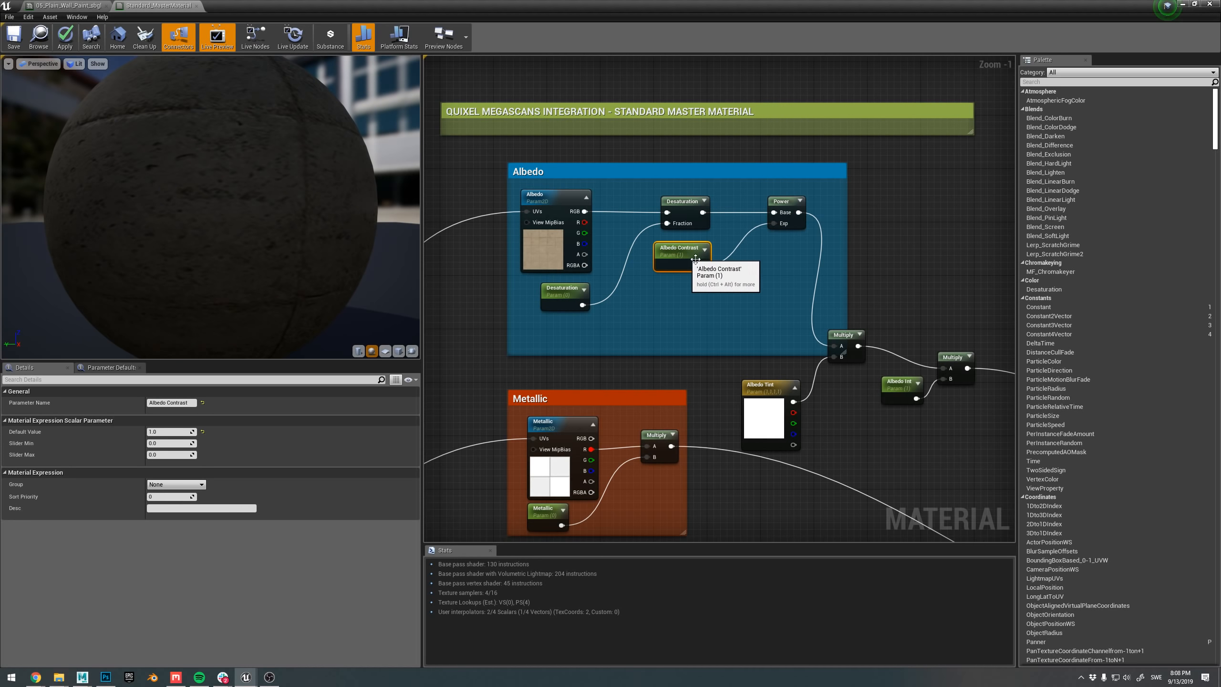
- Move the tint Multiply node in line after Power and place the Albedo Tint parameter beneath Power
{"action": "right_click_drag", "start_coordinate": [825, 272], "coordinate": [661, 239]}
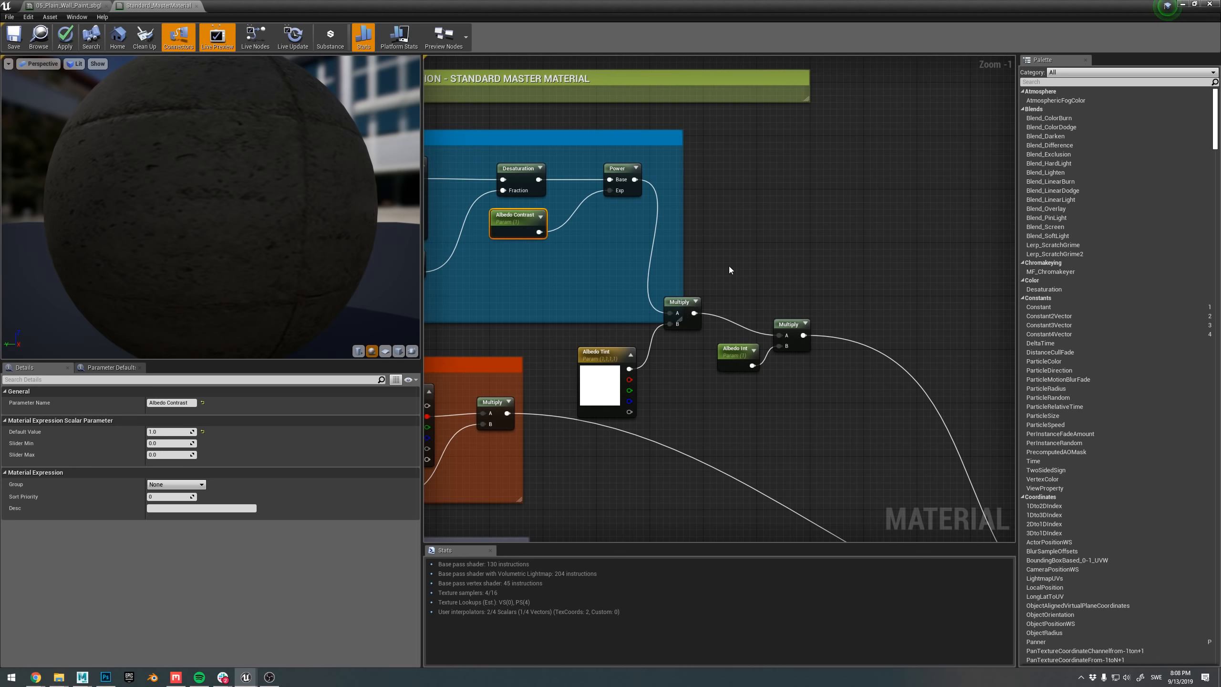
{"action": "left_click_drag", "start_coordinate": [684, 302], "coordinate": [744, 165]}
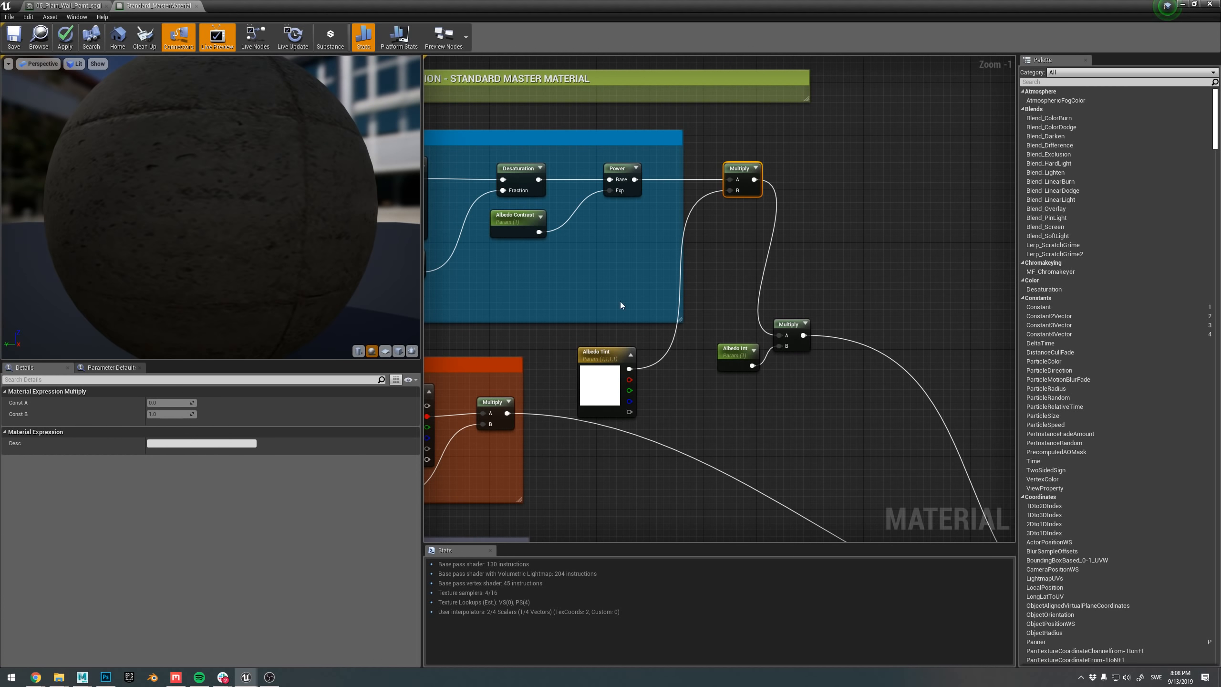
{"action": "left_click_drag", "start_coordinate": [607, 385], "coordinate": [618, 255]}
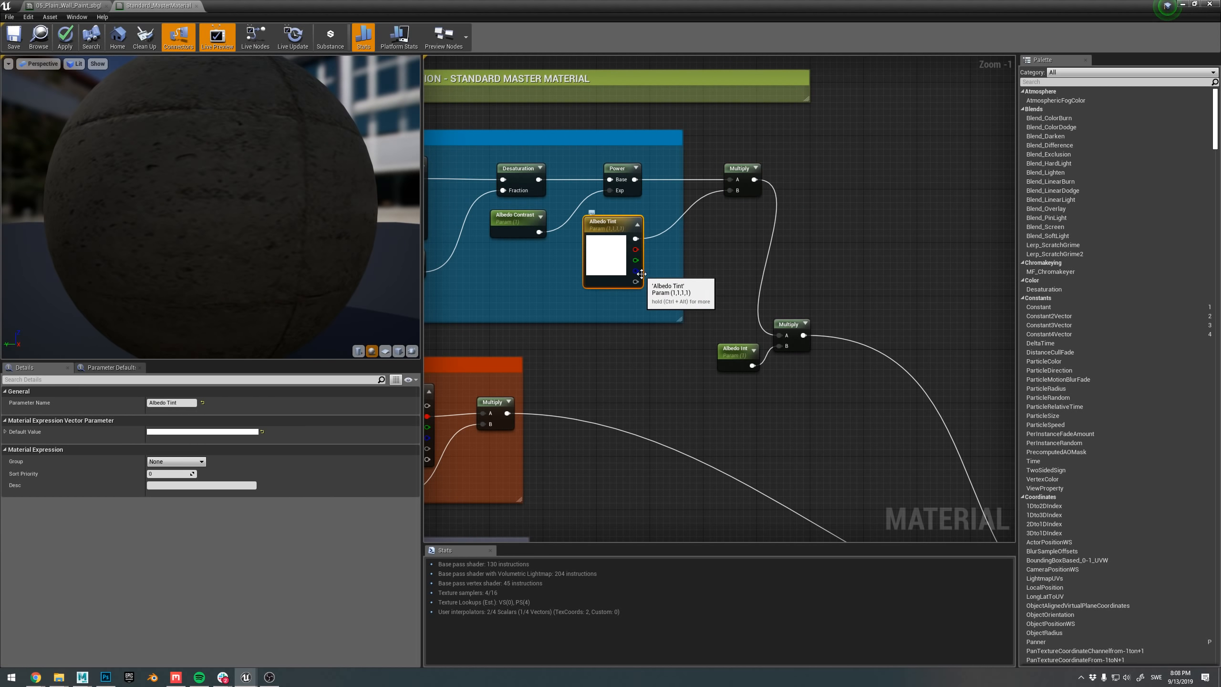
{"action": "left_click", "coordinate": [666, 264]}
- Move the last albedo Multiply node in line after the tint Multiply, with the Albedo Int parameter beneath them
{"action": "left_click_drag", "start_coordinate": [704, 292], "coordinate": [823, 381]}
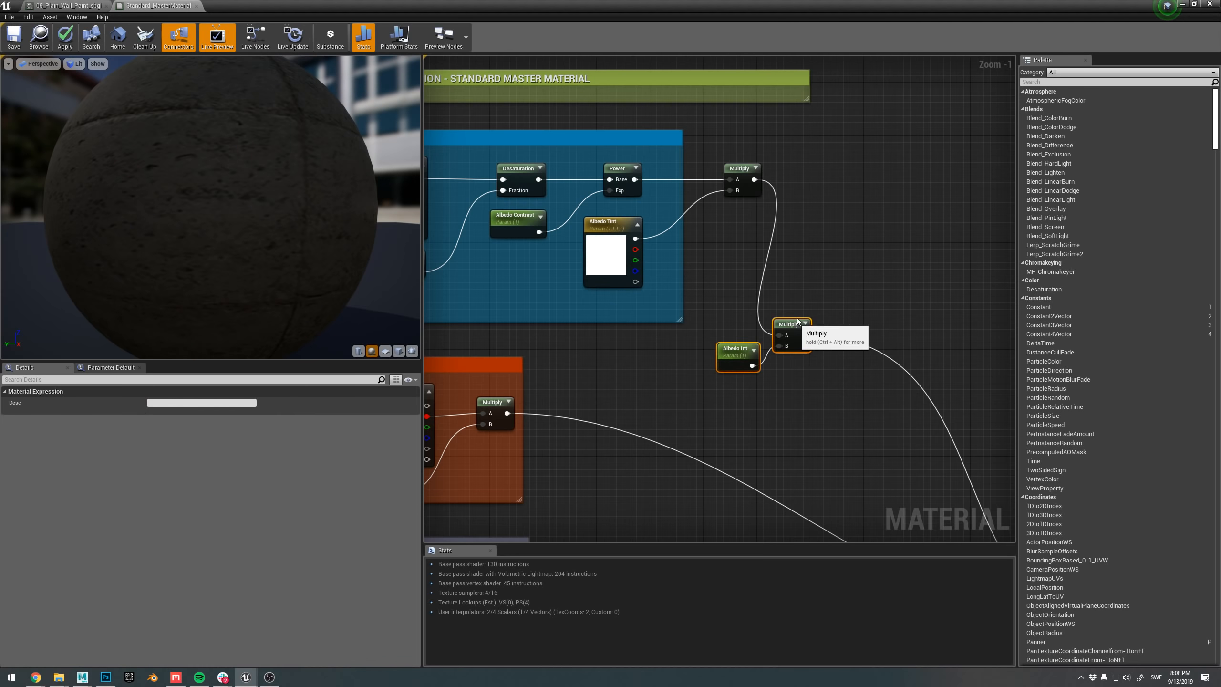
{"action": "left_click_drag", "start_coordinate": [796, 323], "coordinate": [815, 169]}
{"action": "left_click", "coordinate": [816, 179]}
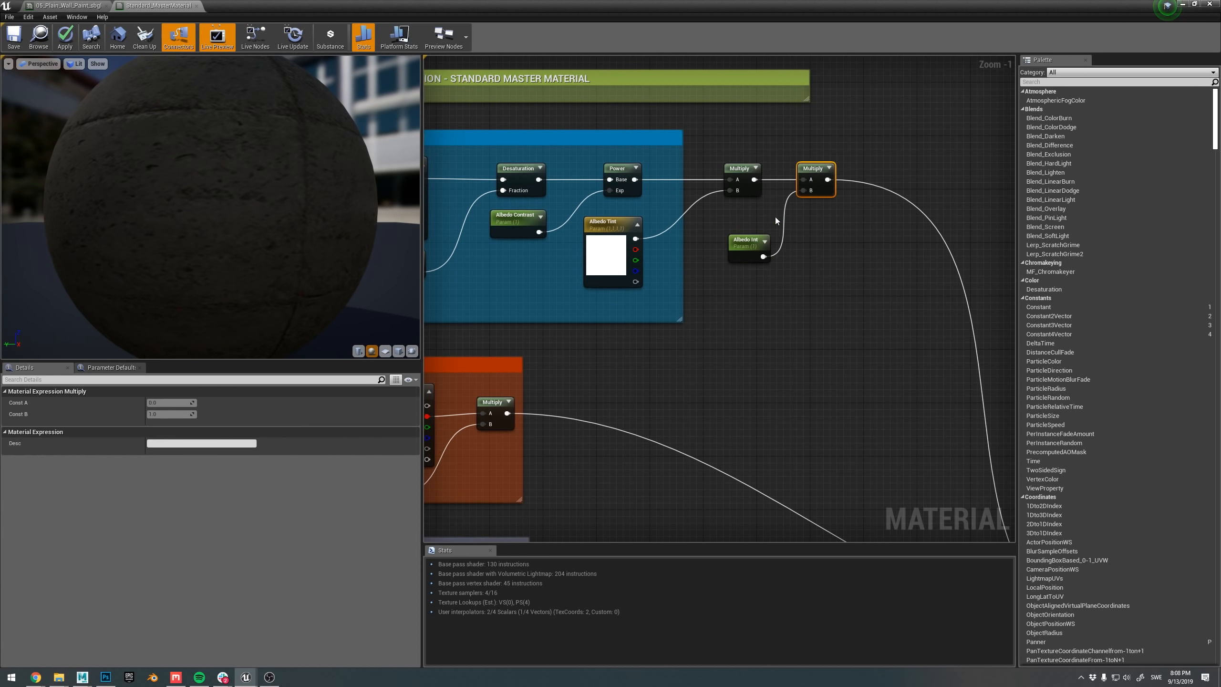
{"action": "left_click_drag", "start_coordinate": [746, 240], "coordinate": [737, 215]}
{"action": "left_click", "coordinate": [801, 257]}
{"action": "left_click", "coordinate": [725, 219]}
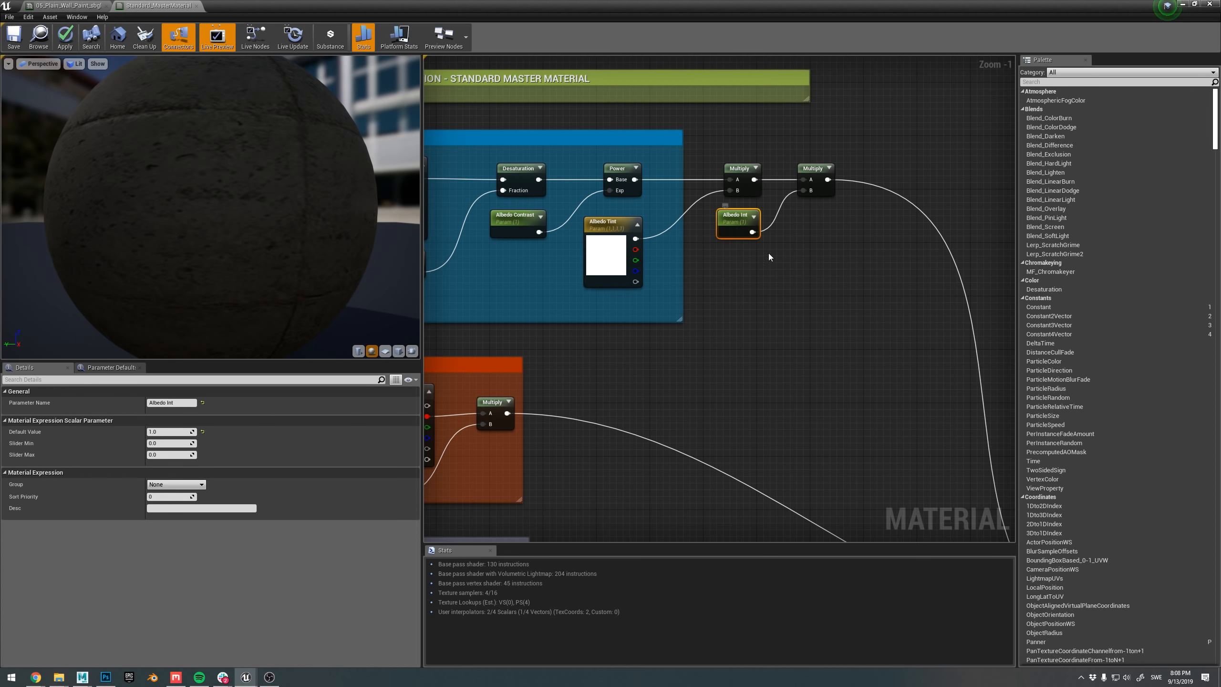
- Extend the Albedo comment box to enclose both Multiply nodes and the Albedo Int parameter
{"action": "right_click_drag", "start_coordinate": [772, 391], "coordinate": [558, 164]}
{"action": "scroll", "coordinate": [746, 332], "scroll_direction": "down", "scroll_amount": 2}
{"action": "right_click_drag", "start_coordinate": [747, 333], "coordinate": [664, 257]}
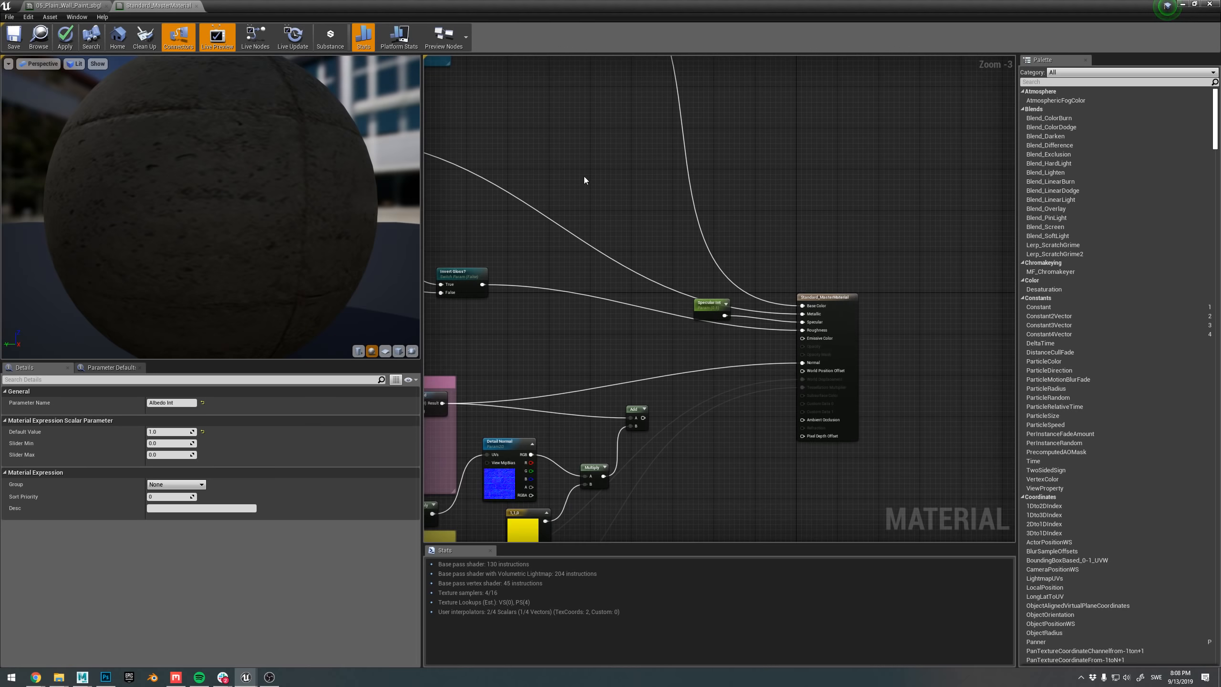
{"action": "right_click_drag", "start_coordinate": [584, 176], "coordinate": [809, 445]}
{"action": "scroll", "coordinate": [708, 352], "scroll_direction": "up", "scroll_amount": 2}
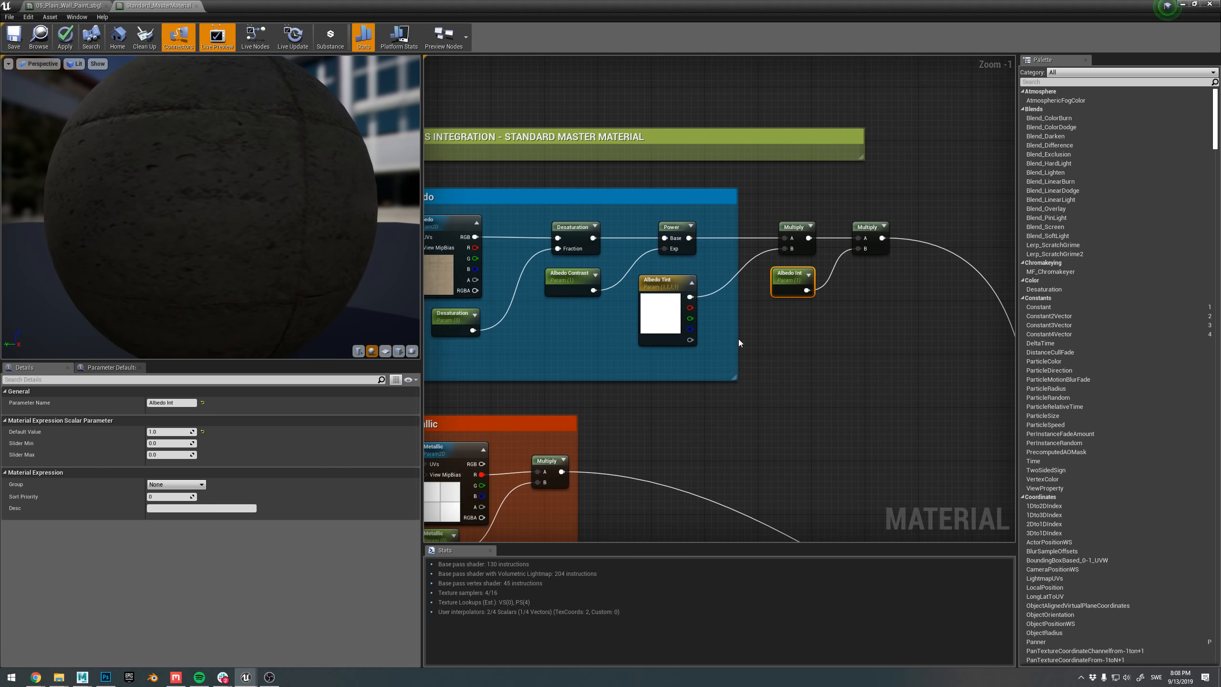
{"action": "right_click_drag", "start_coordinate": [638, 325], "coordinate": [663, 357]}
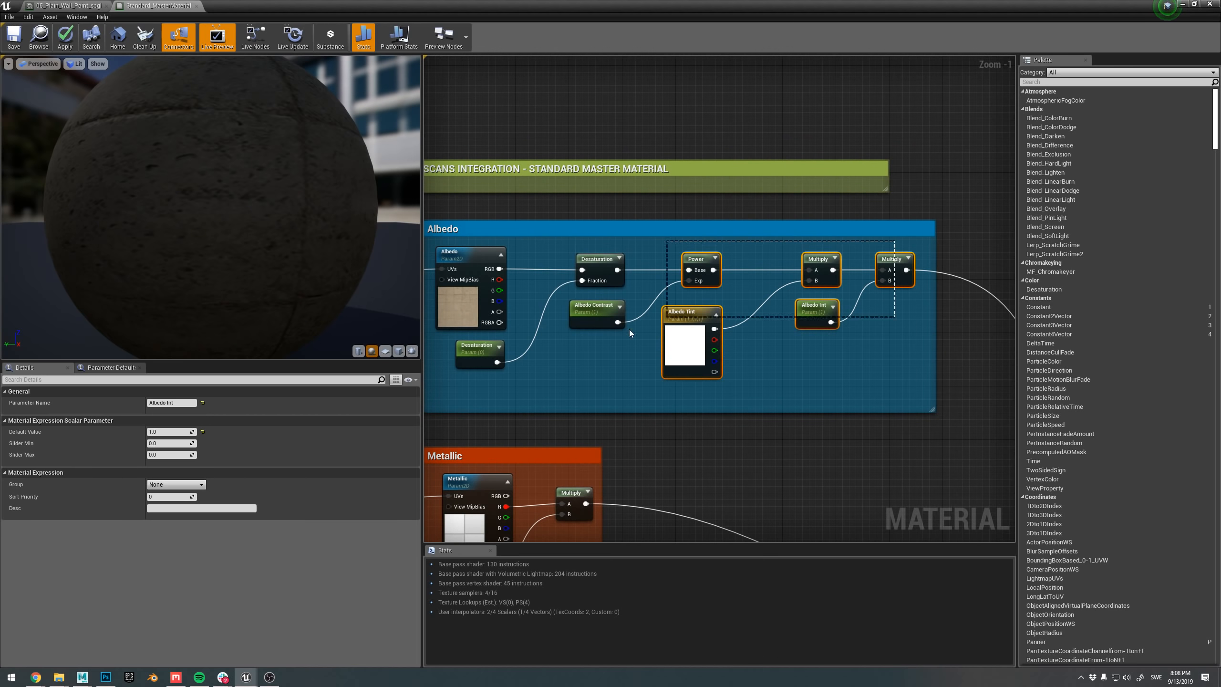
{"action": "left_click", "coordinate": [578, 355]}
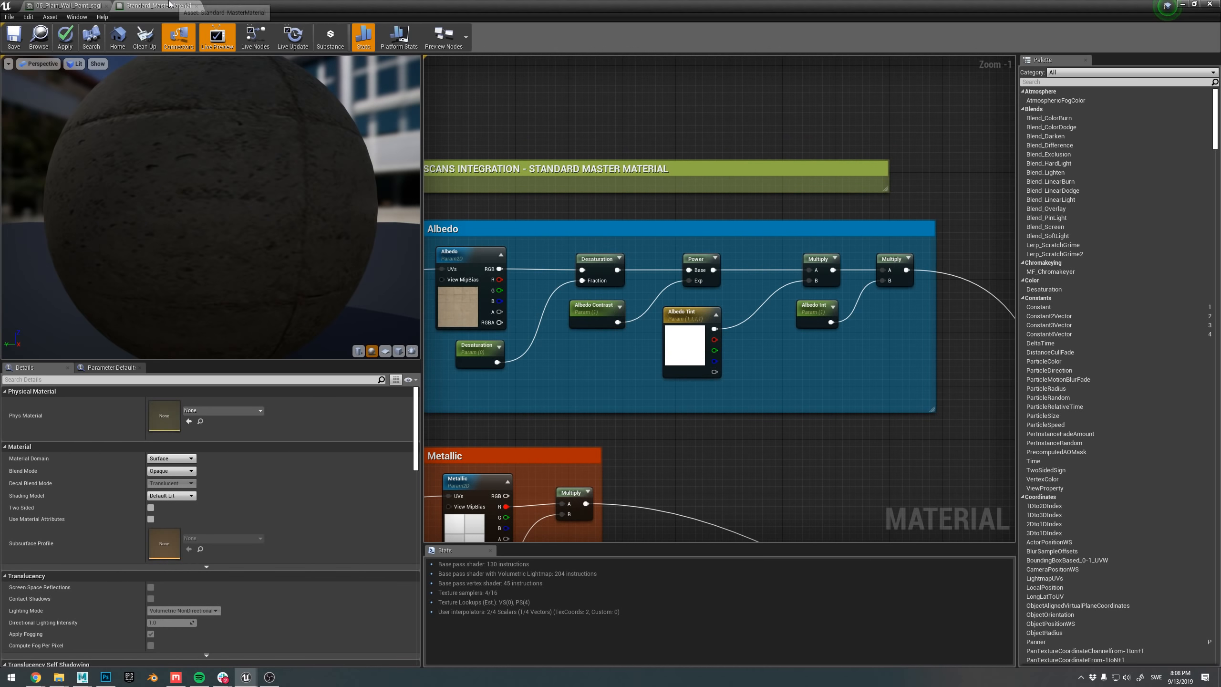
- Close the master material and restore the wall paint instance to a small window beside the level view of the urinal wall
{"action": "middle_click", "coordinate": [168, 4]}
{"action": "left_click", "coordinate": [677, 377]}
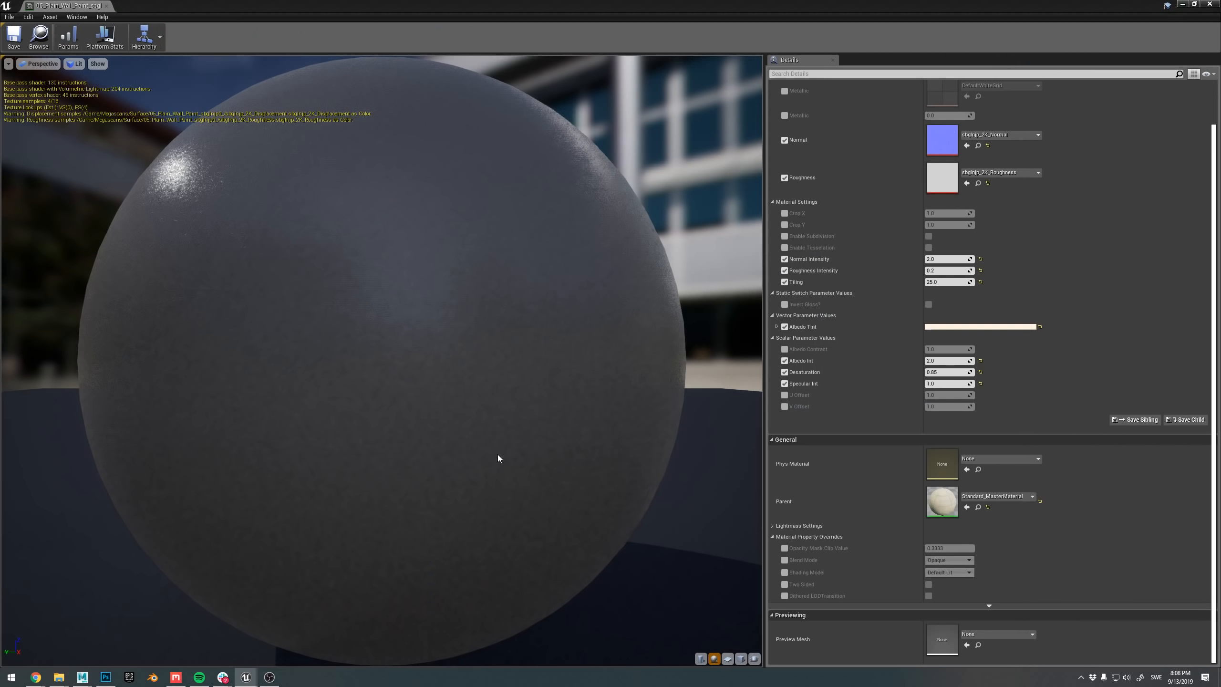
{"action": "left_click_drag", "start_coordinate": [721, 5], "coordinate": [222, 136]}
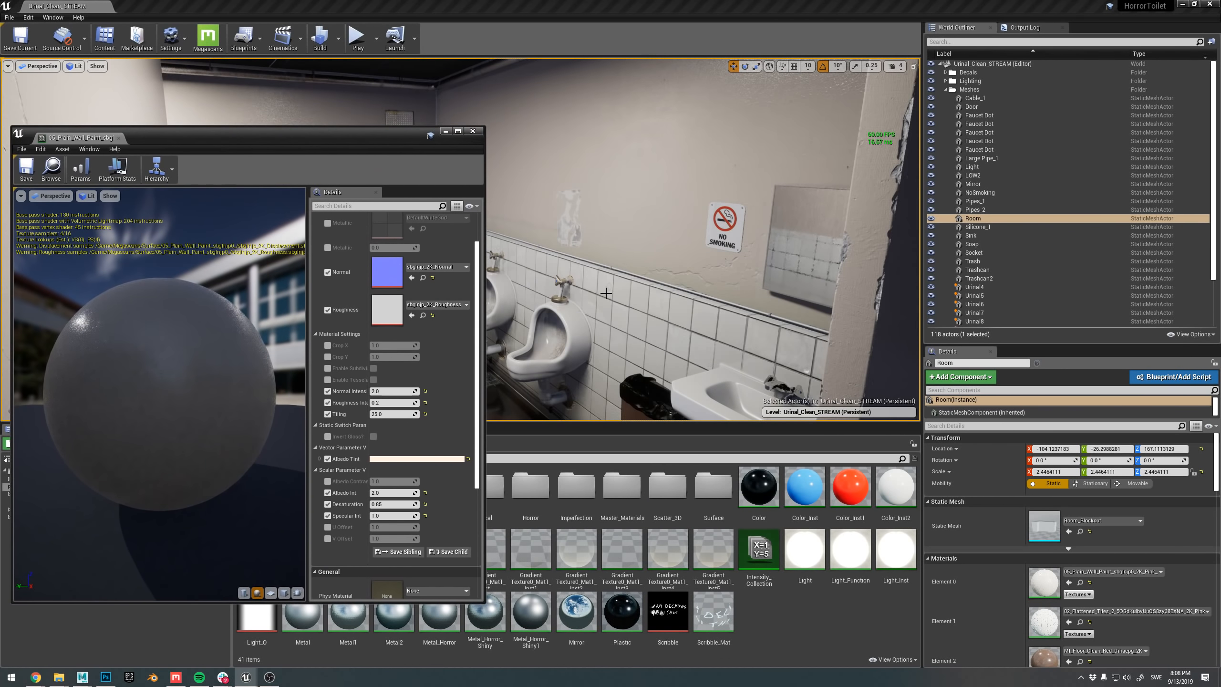
{"action": "right_click_drag", "start_coordinate": [606, 293], "coordinate": [590, 285]}
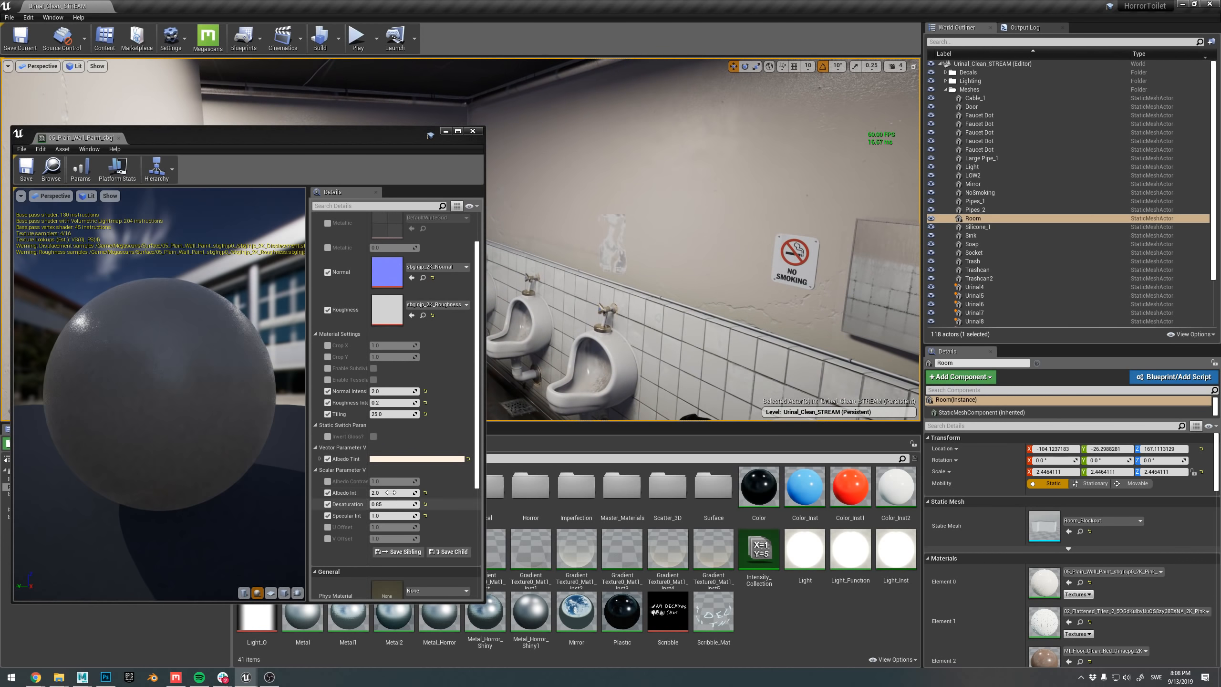
- Try a different Albedo Int value on the wall paint instance and undo it
{"action": "mouse_move", "coordinate": [396, 493]}
{"action": "left_mouse_down"}
{"action": "mouse_move", "coordinate": [363, 494]}
{"action": "mouse_move", "coordinate": [393, 493]}
{"action": "left_mouse_up"}
{"action": "key", "text": "ctrl+z"}
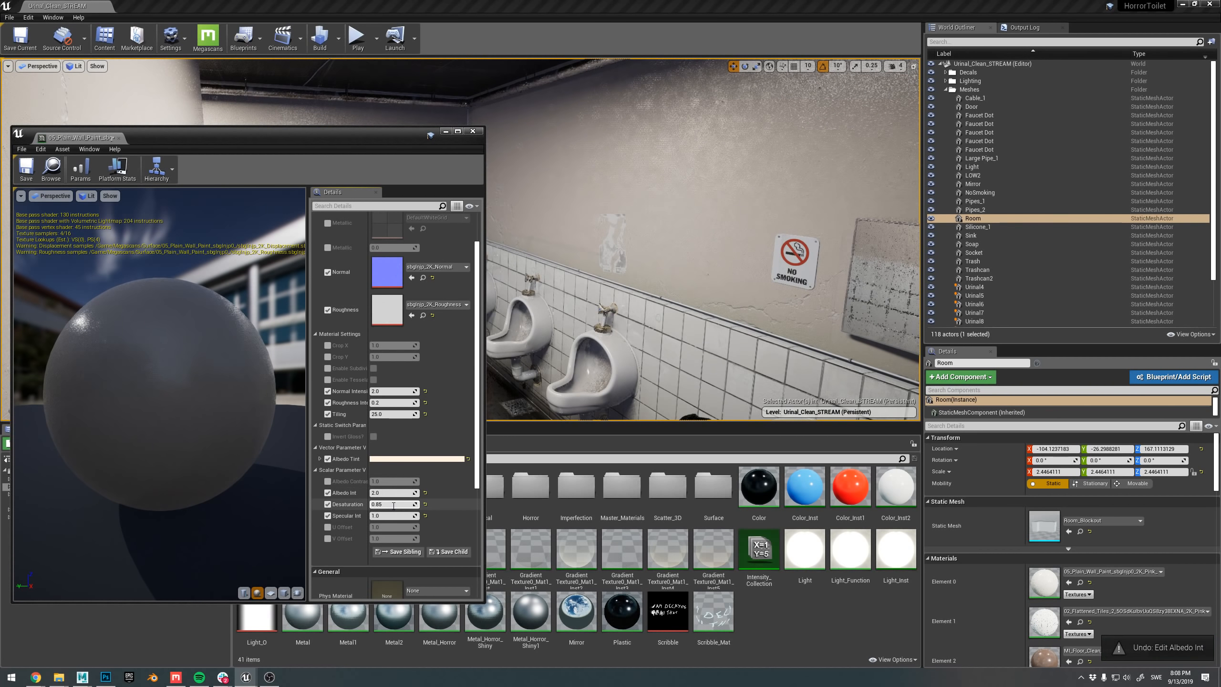
{"action": "left_click", "coordinate": [394, 504]}
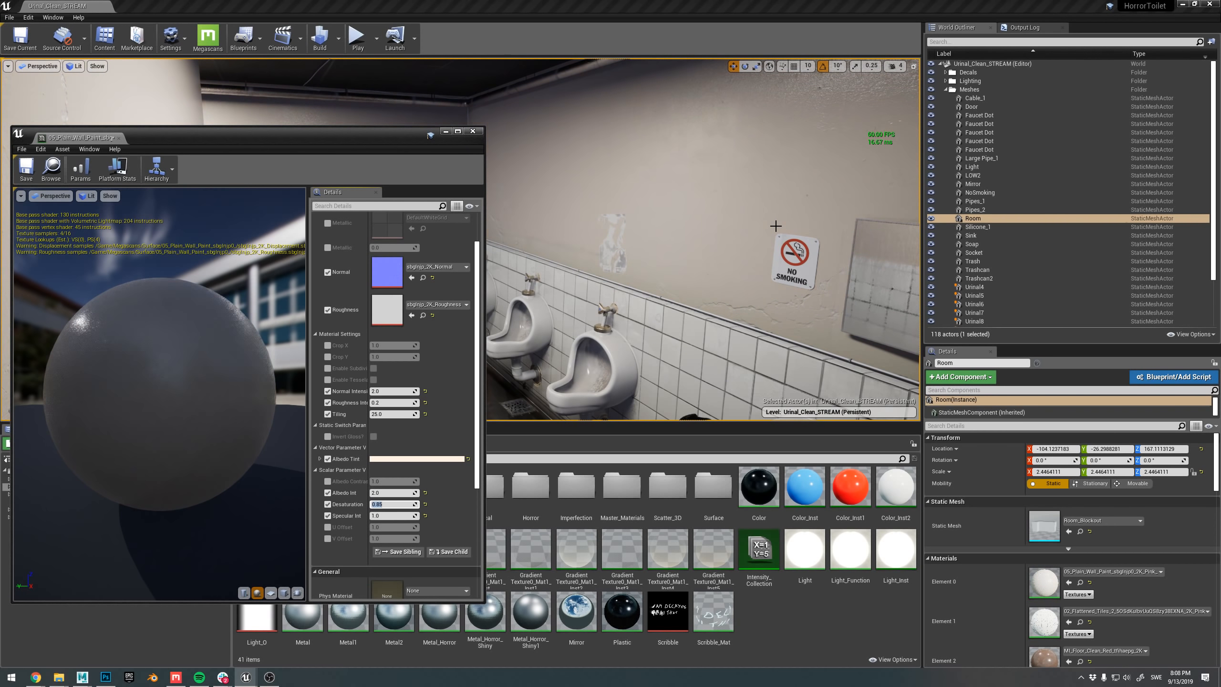
- Clear the Room selection, examine the painted wall's surface up close, and collapse the Meshes folder in the level's actor list
{"action": "left_click", "coordinate": [668, 223]}
{"action": "key", "text": "Escape"}
{"action": "right_click_drag", "start_coordinate": [649, 183], "coordinate": [622, 183]}
{"action": "scroll", "coordinate": [478, 297], "scroll_direction": "up", "scroll_amount": 3}
{"action": "right_click_drag", "start_coordinate": [764, 149], "coordinate": [769, 145]}
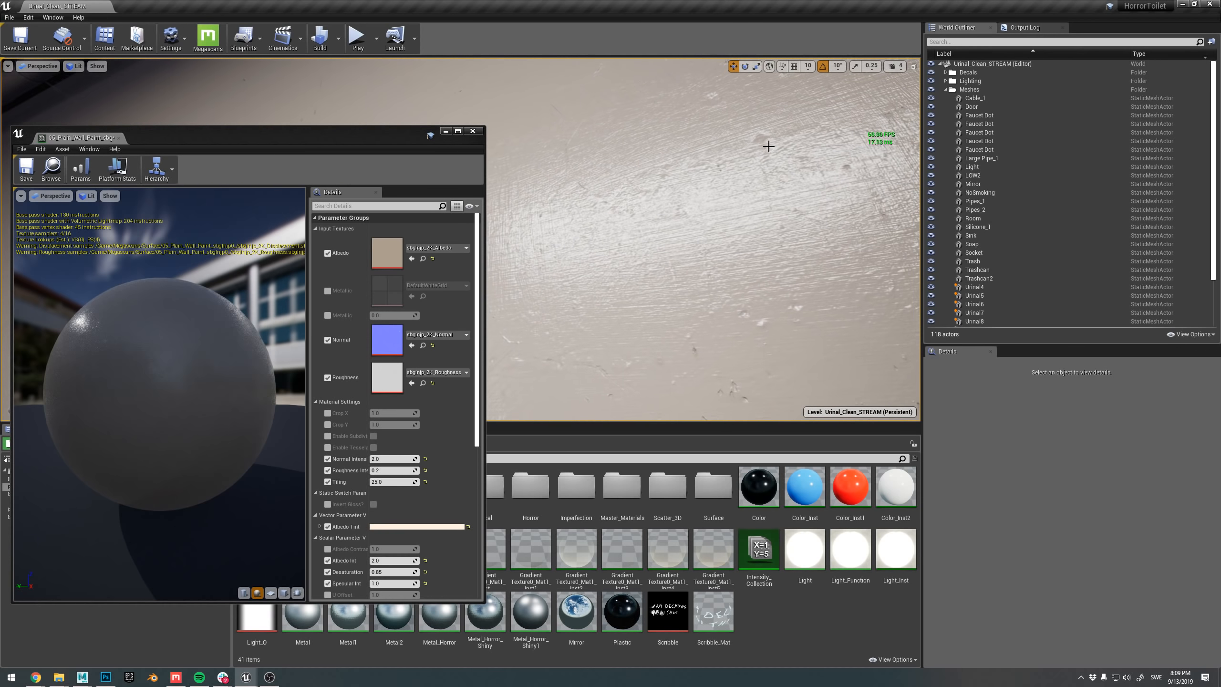
{"action": "left_click", "coordinate": [946, 90]}
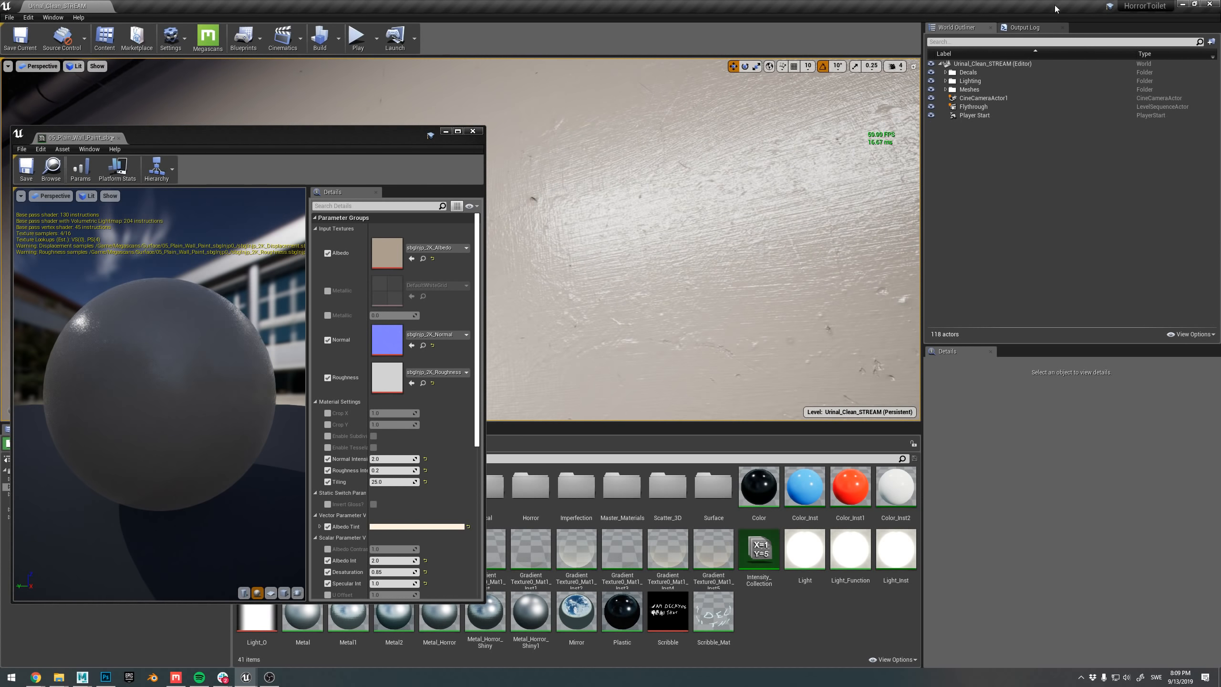
- Disable ray-traced reflections with the console command r.RayTracing.Reflections 0 and bring the nearest urinal into view
{"action": "left_click", "coordinate": [1034, 28]}
{"action": "left_click", "coordinate": [1014, 337]}
{"action": "key", "text": "Up"}
{"action": "key", "text": "Up"}
{"action": "key", "text": "Up"}
{"action": "key", "text": "Up"}
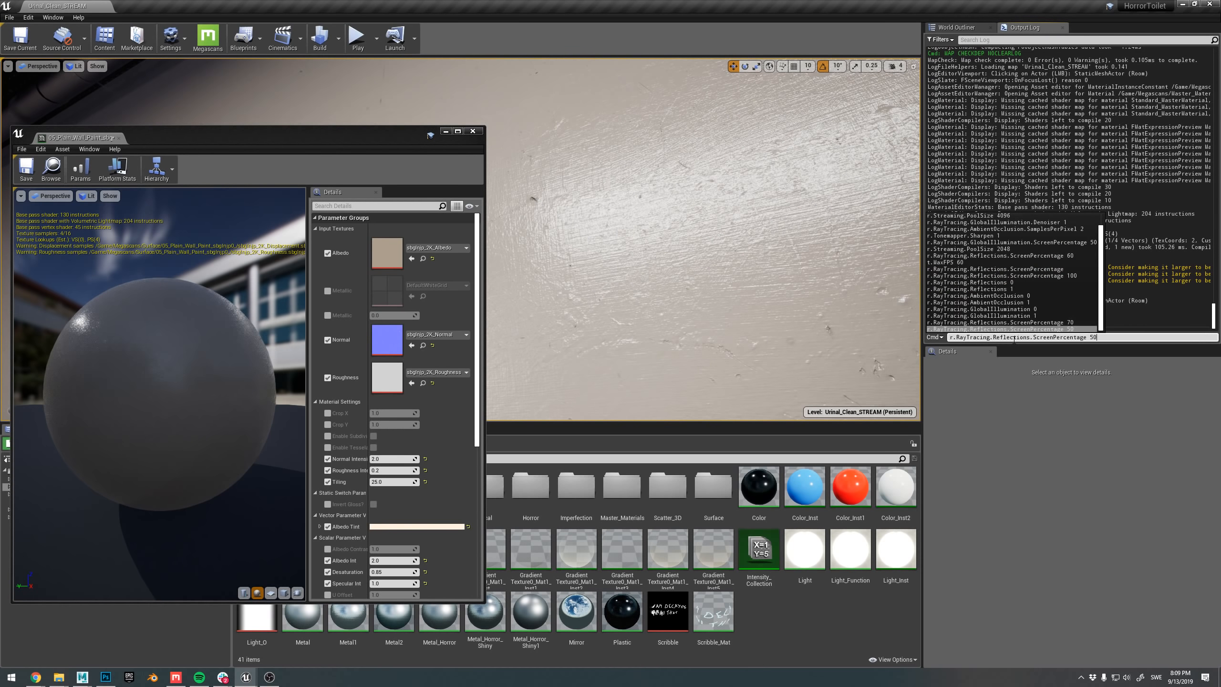
{"action": "key", "text": "Up"}
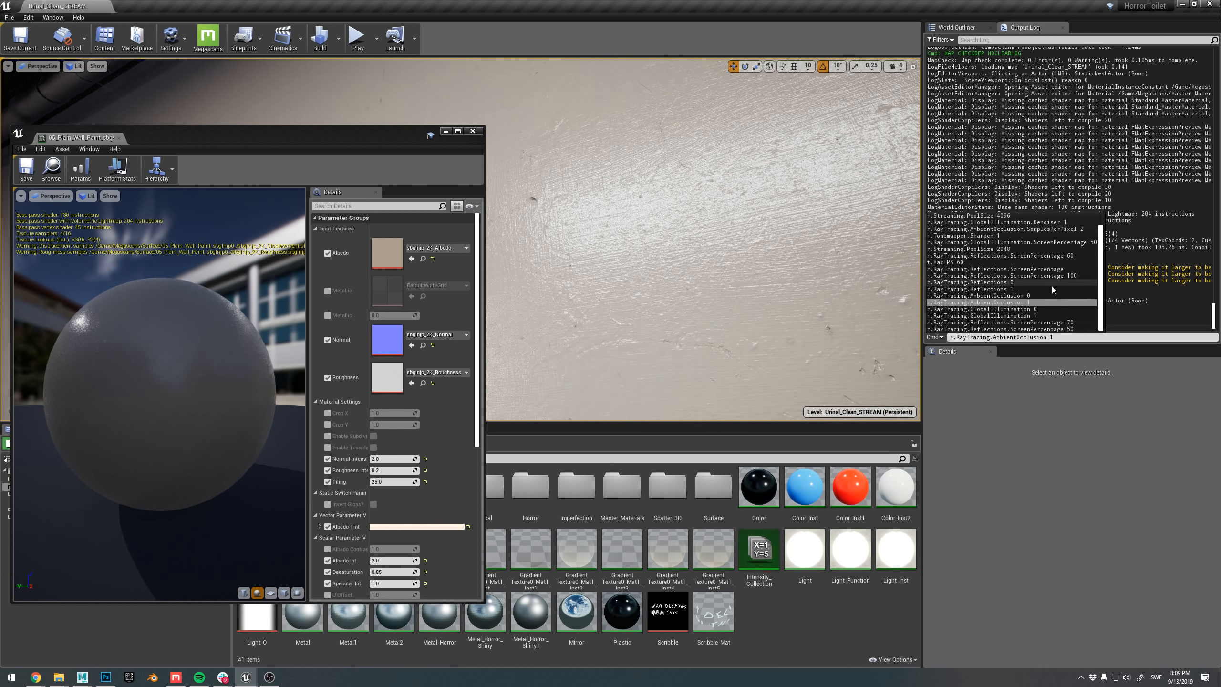
{"action": "left_click", "coordinate": [1034, 283]}
{"action": "key", "text": "Return"}
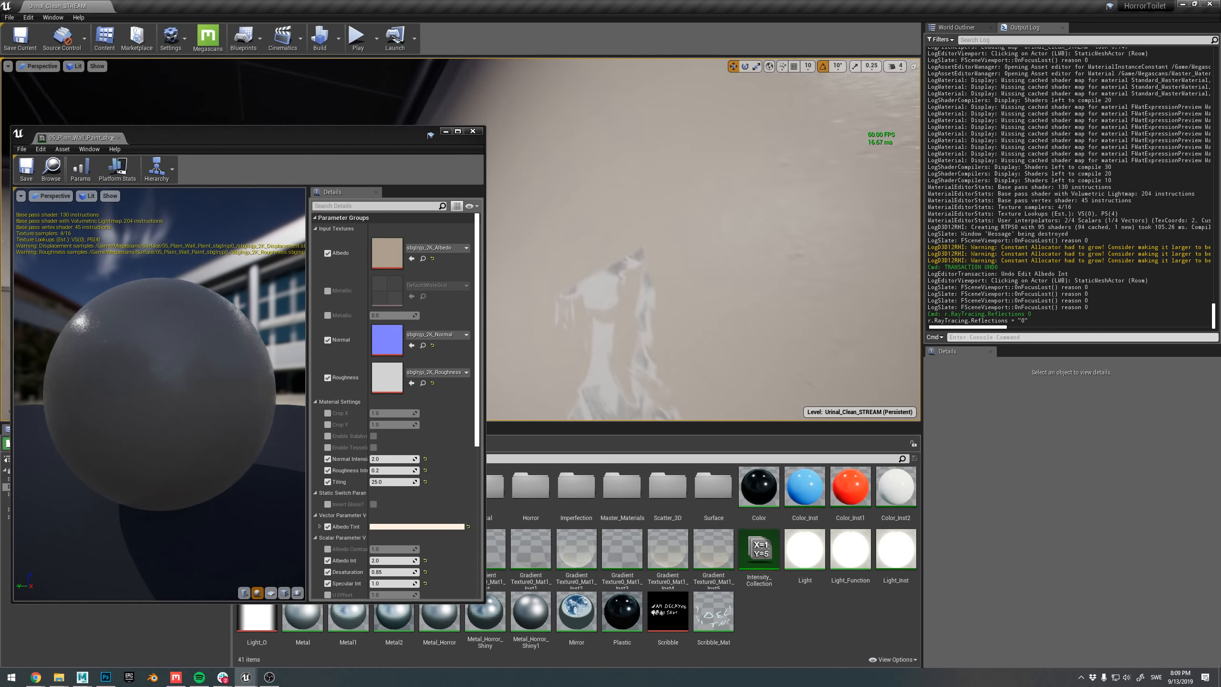
{"action": "mouse_move", "coordinate": [697, 240]}
{"action": "right_mouse_down"}
{"action": "mouse_move", "coordinate": [721, 231]}
{"action": "mouse_move", "coordinate": [779, 274]}
{"action": "mouse_move", "coordinate": [750, 284]}
{"action": "mouse_move", "coordinate": [731, 332]}
{"action": "right_mouse_up"}
- Re-enable ray-traced reflections with the console command r.RayTracing.Reflections 1
{"action": "left_click", "coordinate": [1042, 338]}
{"action": "key", "text": "Up"}
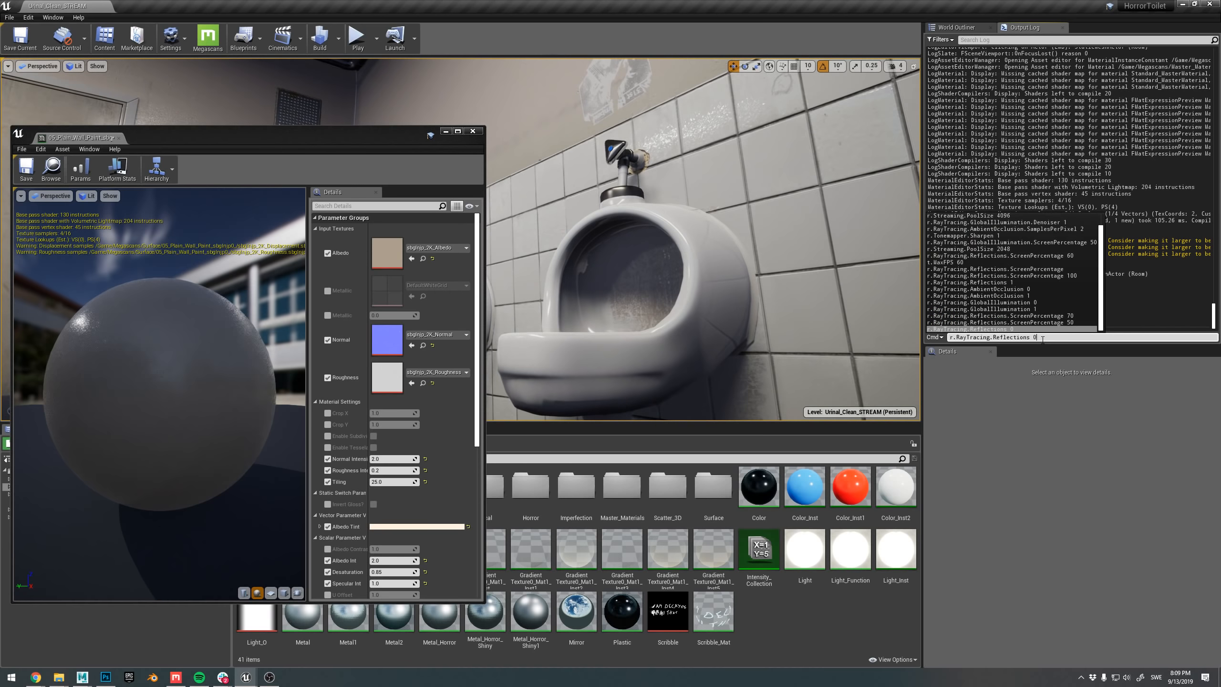
{"action": "key", "text": "Up"}
{"action": "key", "text": "Up"}
{"action": "key", "text": "Up"}
{"action": "key", "text": "Up"}
{"action": "key", "text": "Down"}
{"action": "key", "text": "Down"}
{"action": "key", "text": "Down"}
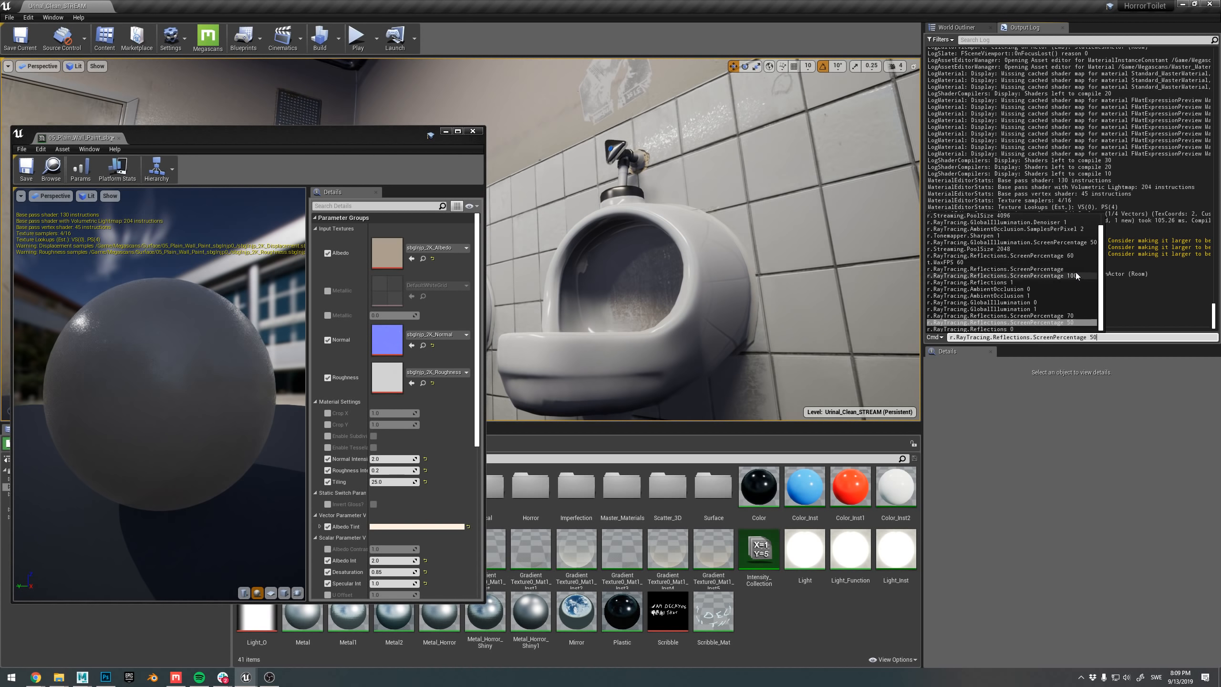
{"action": "key", "text": "Up"}
{"action": "key", "text": "Up"}
{"action": "key", "text": "Up"}
{"action": "key", "text": "Up"}
{"action": "key", "text": "Up"}
{"action": "key", "text": "Up"}
{"action": "key", "text": "Return"}
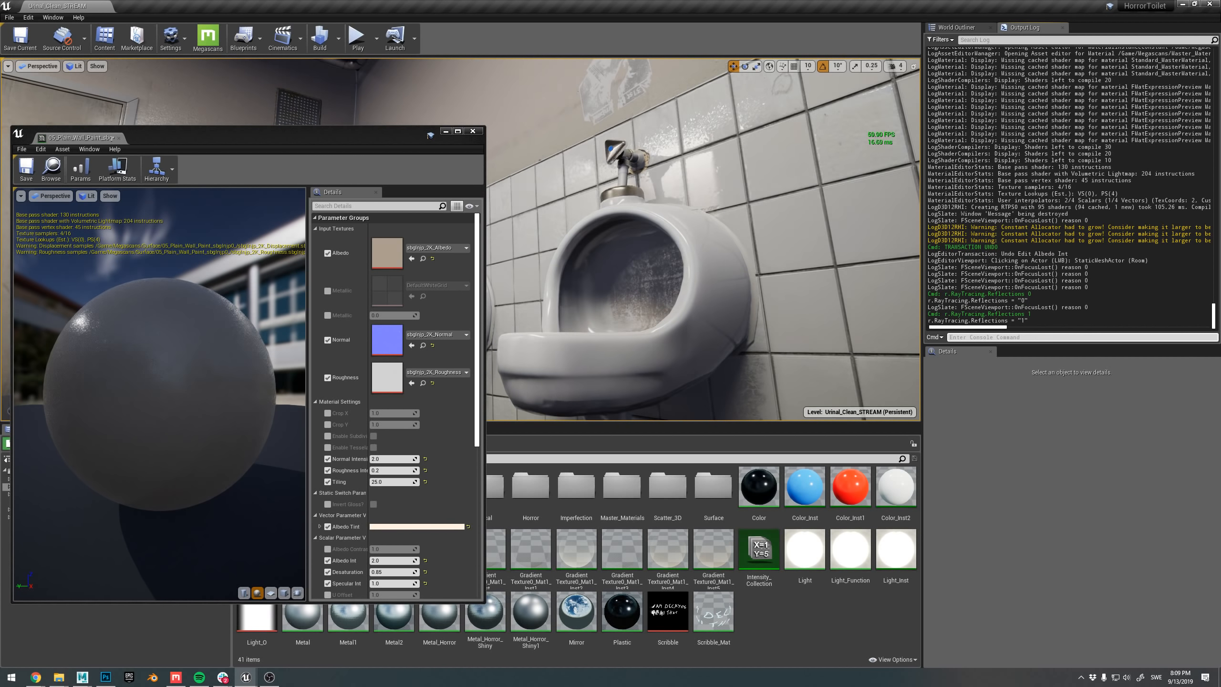
- Close the wall paint material instance and bring back the level's actor list beside an overview of the restroom
{"action": "mouse_move", "coordinate": [728, 199]}
{"action": "right_mouse_down"}
{"action": "mouse_move", "coordinate": [717, 207]}
{"action": "mouse_move", "coordinate": [728, 199]}
{"action": "right_mouse_up"}
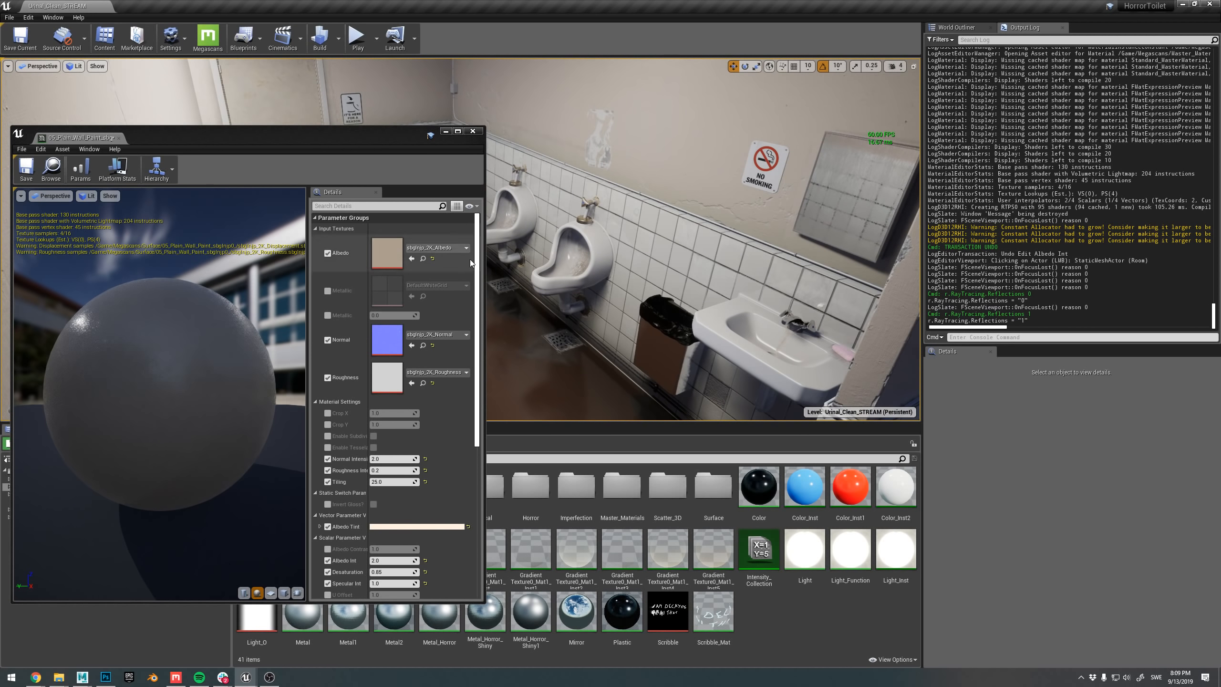
{"action": "left_click_drag", "start_coordinate": [343, 141], "coordinate": [433, 115]}
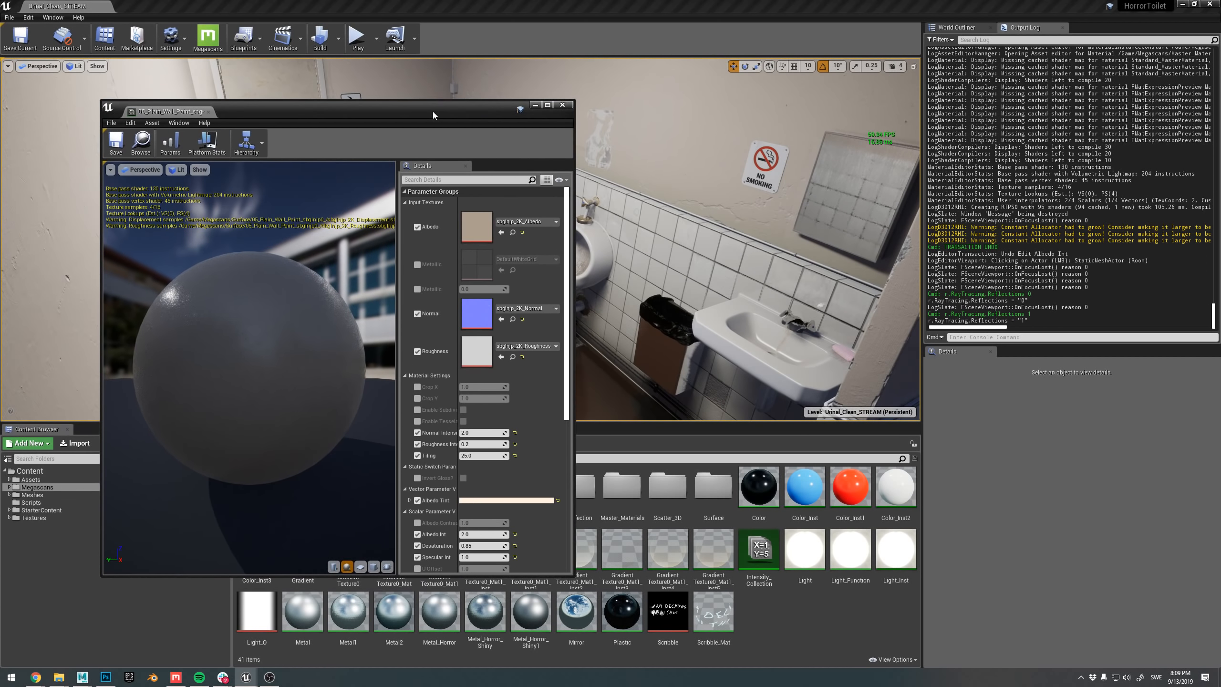
{"action": "left_click", "coordinate": [562, 105]}
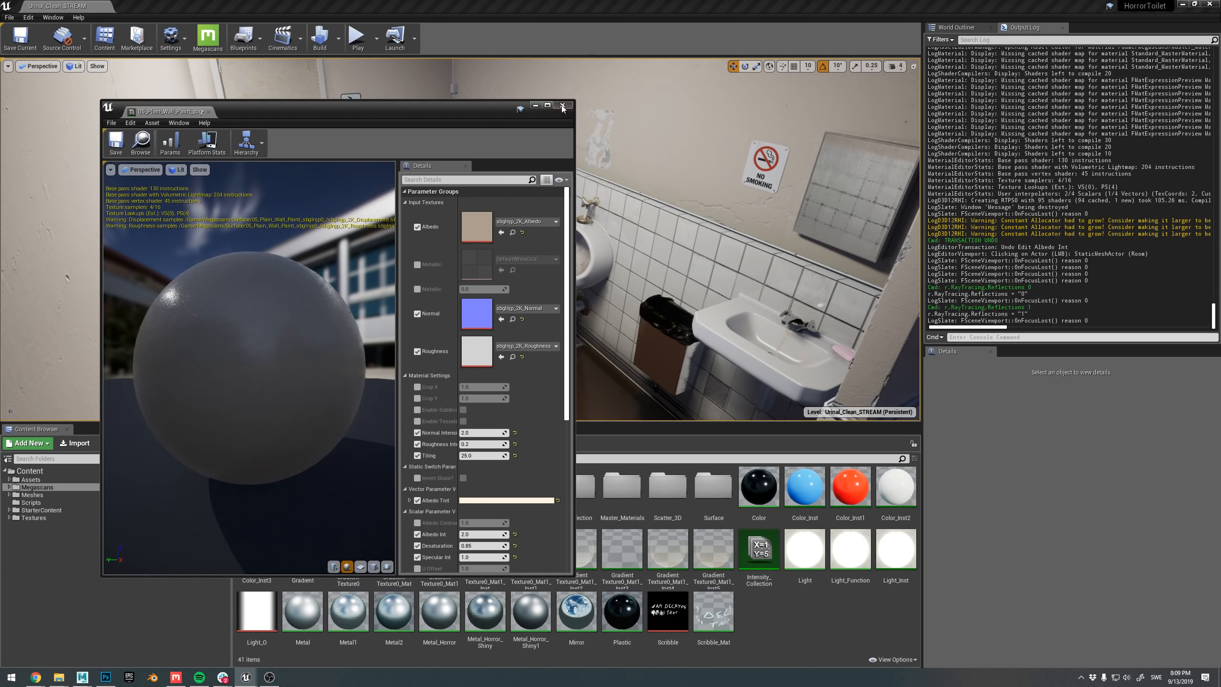
{"action": "right_click_drag", "start_coordinate": [398, 283], "coordinate": [375, 269]}
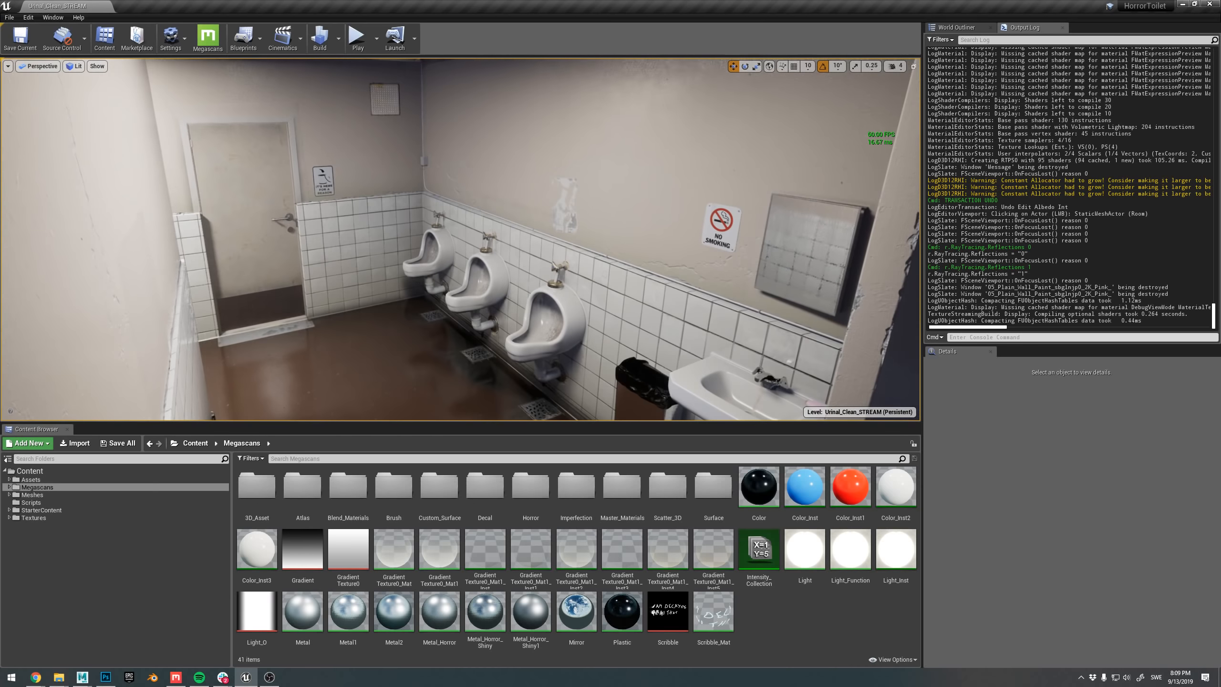
{"action": "left_click", "coordinate": [942, 28]}
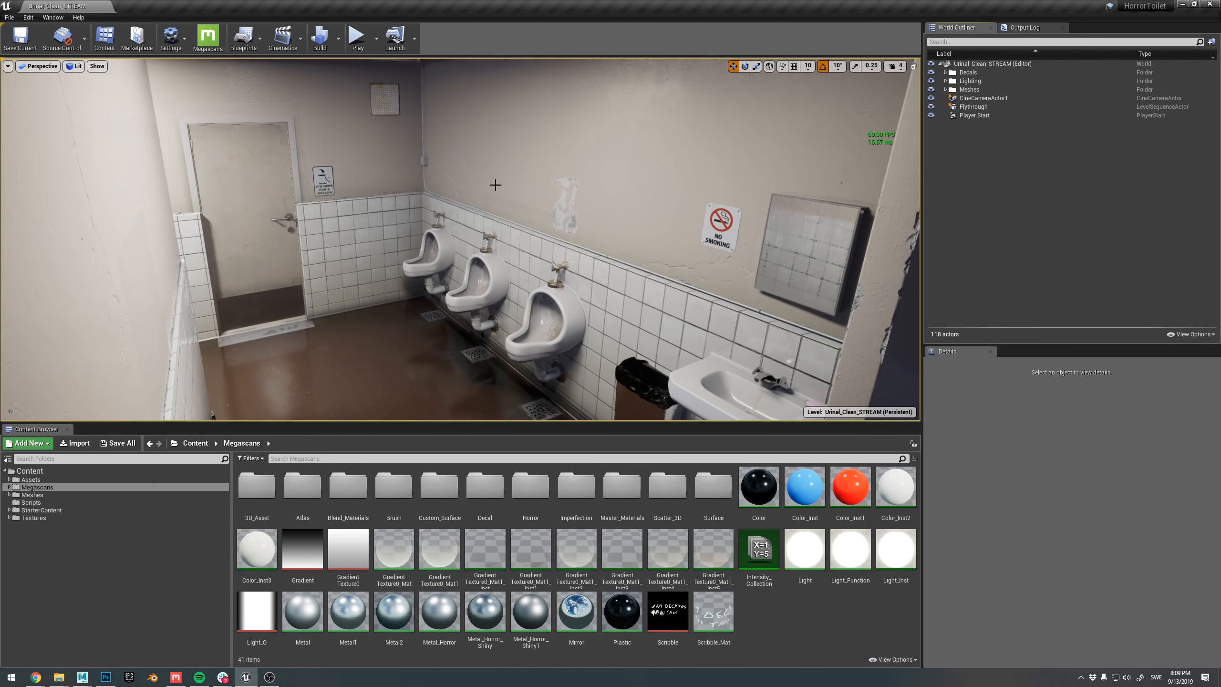
{"action": "mouse_move", "coordinate": [481, 205]}
{"action": "right_mouse_down"}
{"action": "mouse_move", "coordinate": [491, 195]}
{"action": "mouse_move", "coordinate": [481, 205]}
{"action": "right_mouse_up"}
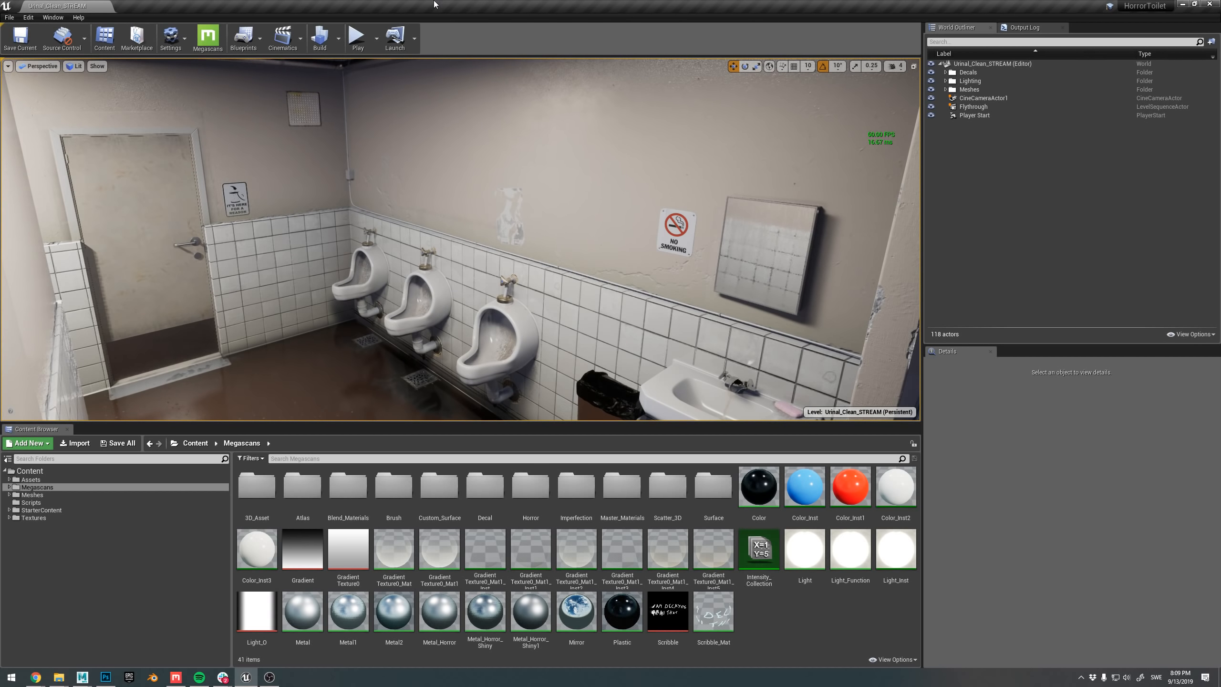
{"action": "right_click_drag", "start_coordinate": [426, 220], "coordinate": [426, 220]}
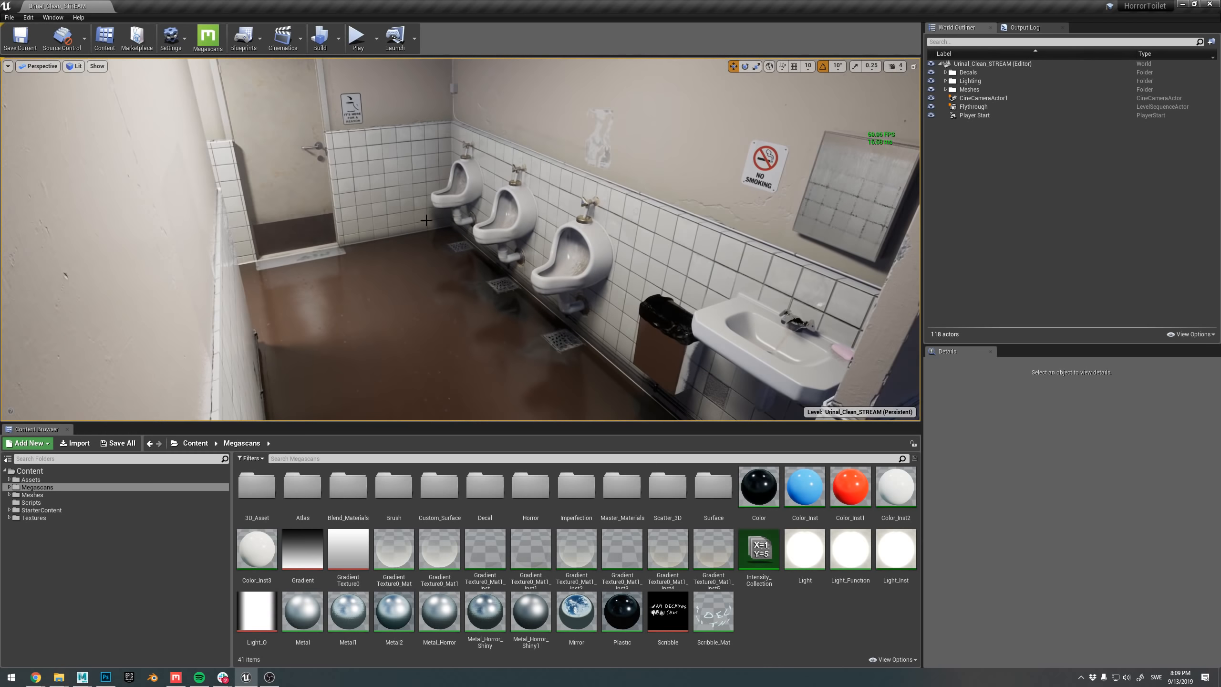
- Expand the Decals folder in the level's actor list and toggle the visibility of its General and Gradients subfolders
{"action": "left_click", "coordinate": [945, 72]}
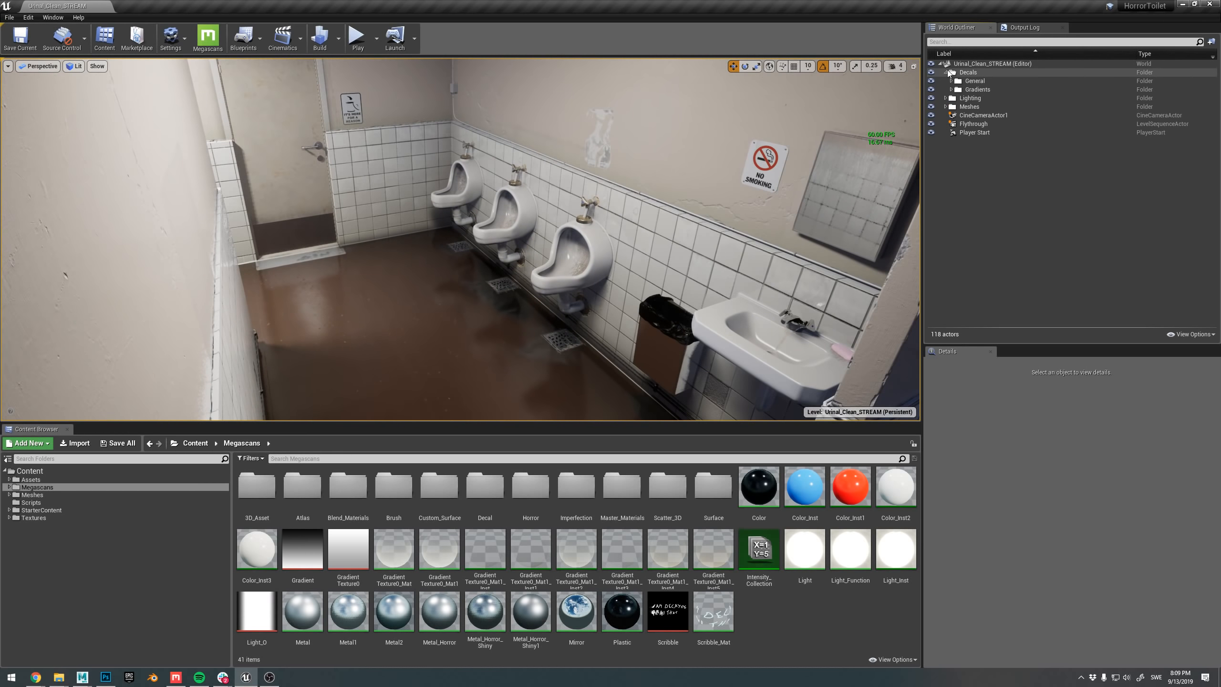
{"action": "left_click", "coordinate": [990, 80]}
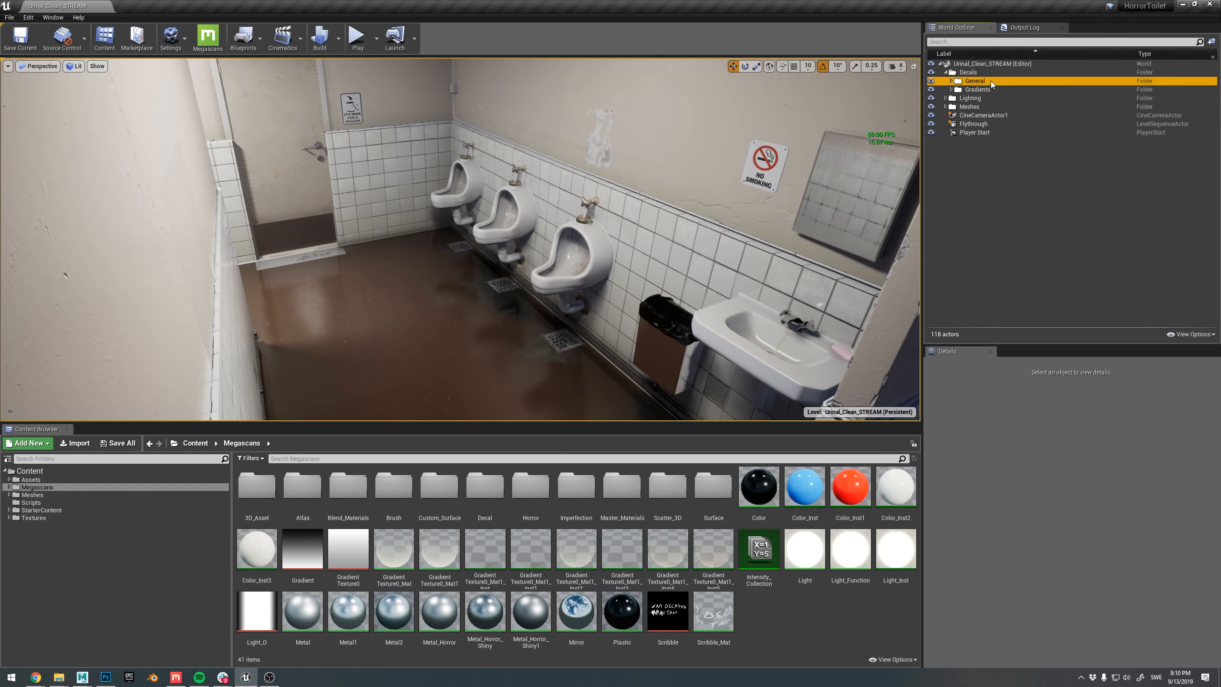
{"action": "left_click", "coordinate": [932, 81]}
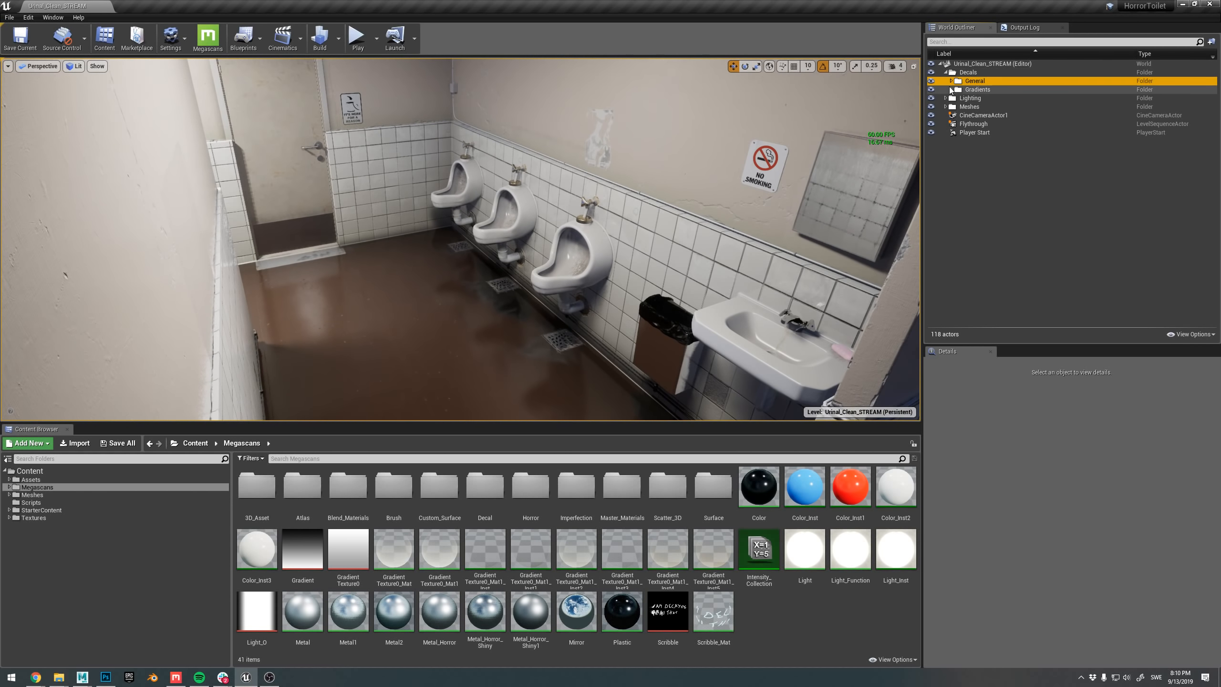
{"action": "left_click", "coordinate": [932, 90]}
{"action": "right_click_drag", "start_coordinate": [721, 216], "coordinate": [720, 200]}
{"action": "right_click_drag", "start_coordinate": [552, 155], "coordinate": [551, 154]}
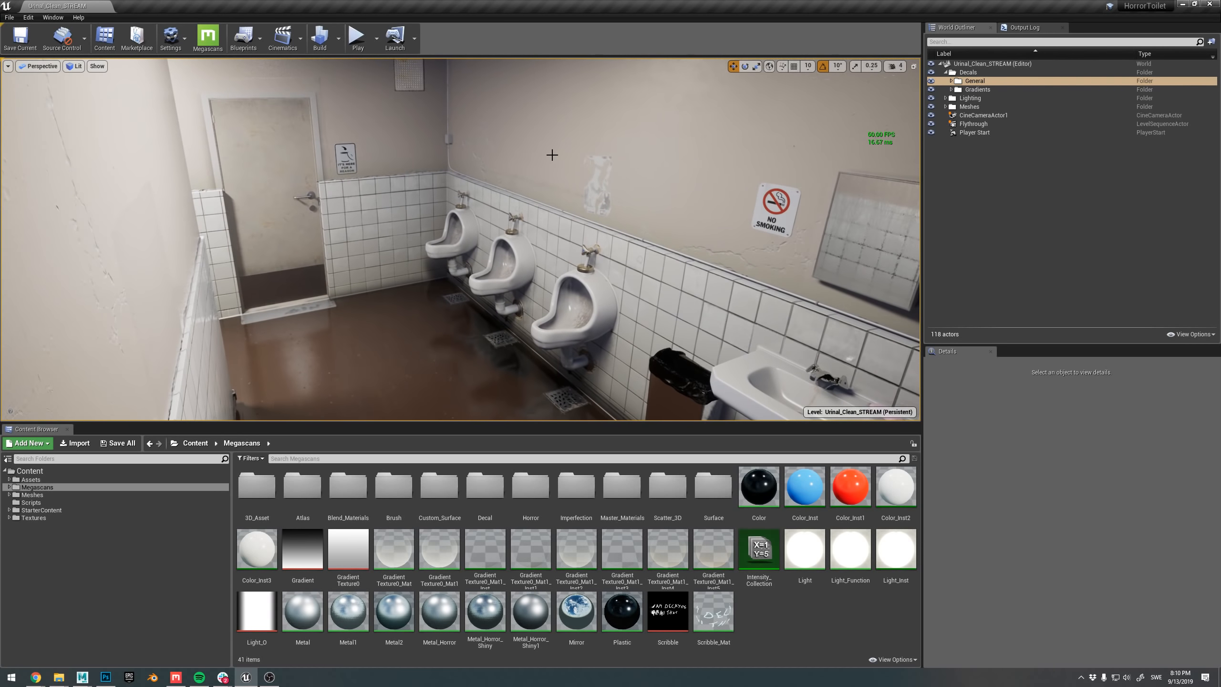
- Hide and show the Gradients decals repeatedly to compare the walls and floor with and without them, leaving them shown
{"action": "left_click", "coordinate": [931, 90]}
{"action": "left_click", "coordinate": [931, 90]}
{"action": "left_click", "coordinate": [931, 90]}
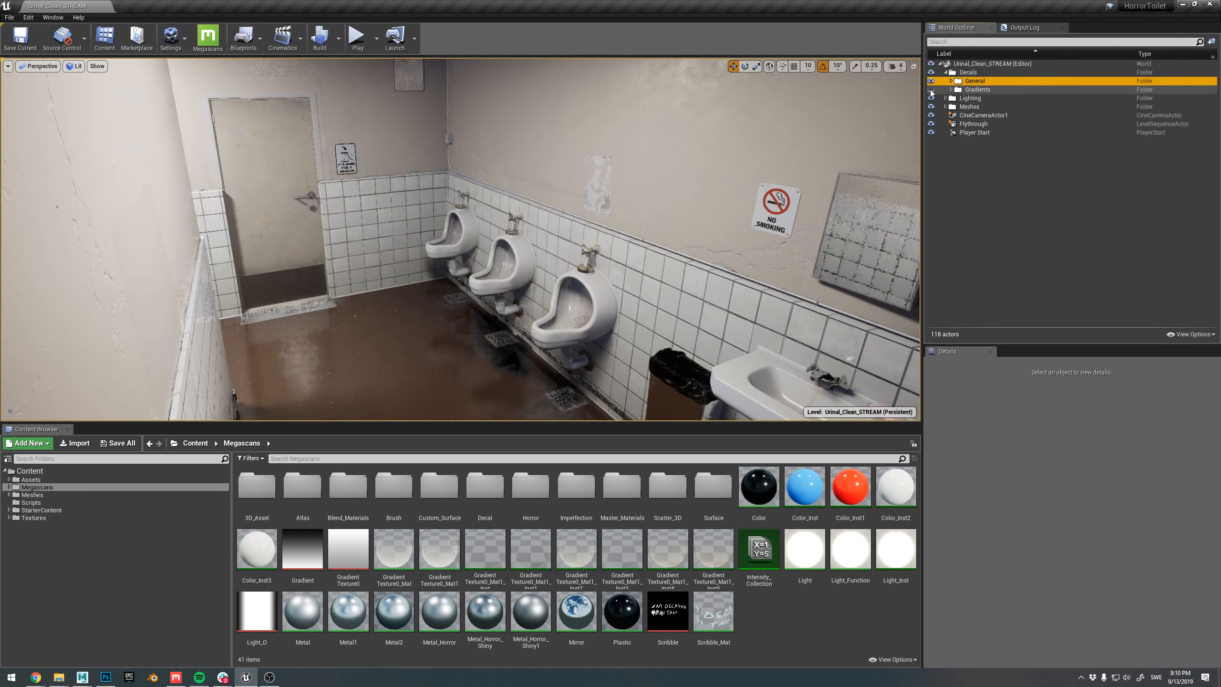
{"action": "left_click", "coordinate": [931, 90]}
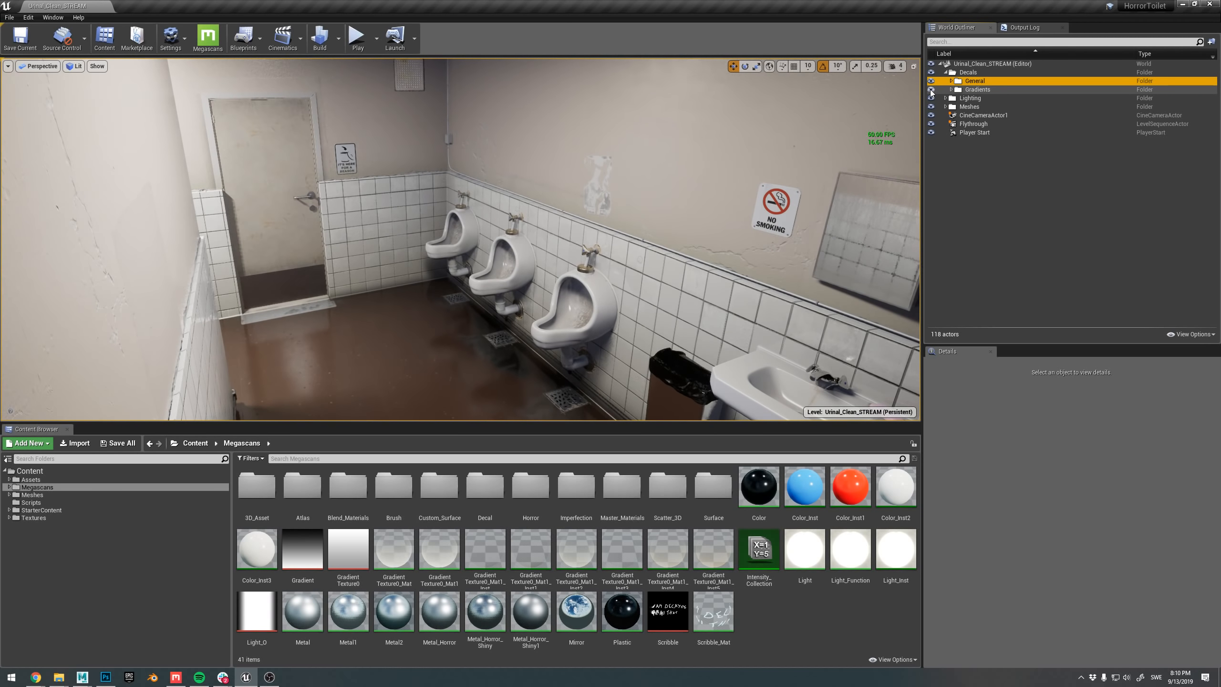
{"action": "left_click", "coordinate": [932, 90]}
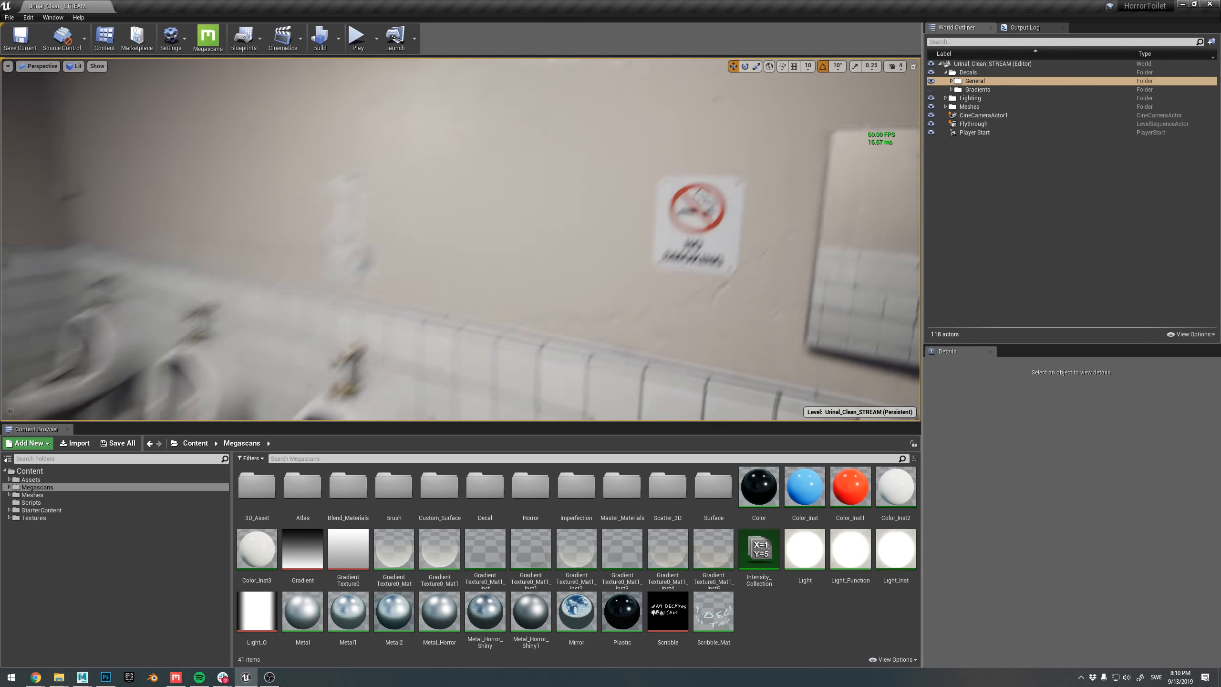
{"action": "right_click_drag", "start_coordinate": [461, 239], "coordinate": [469, 260]}
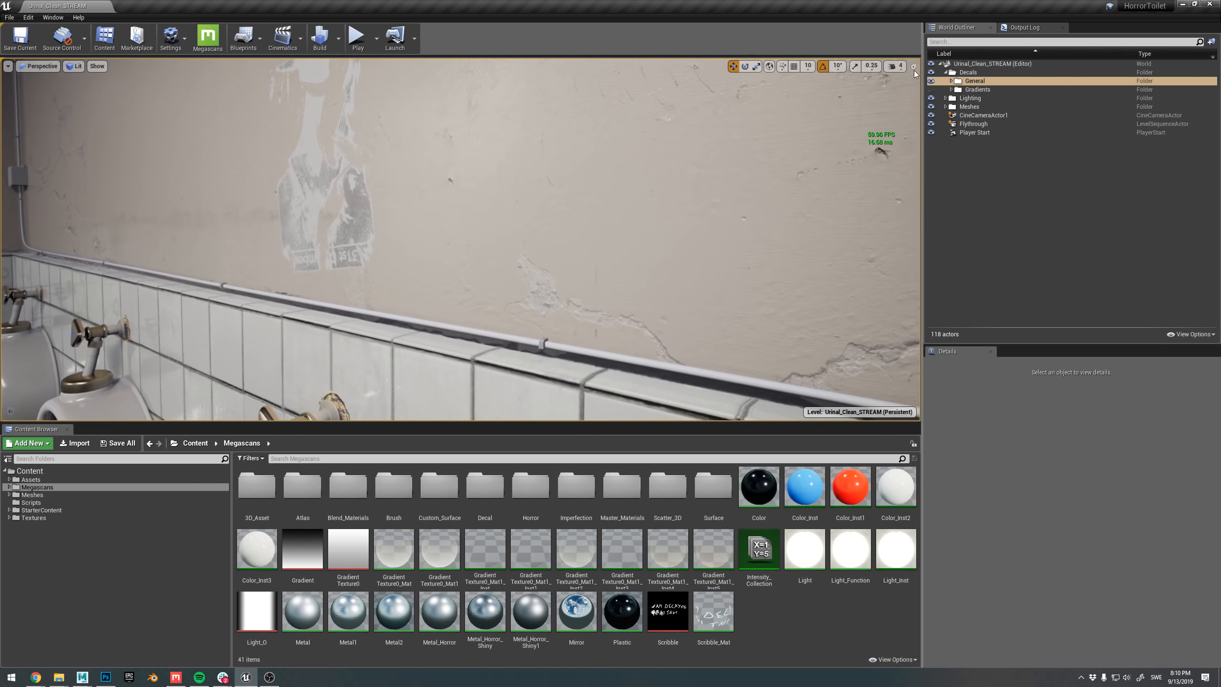
{"action": "left_click", "coordinate": [931, 91]}
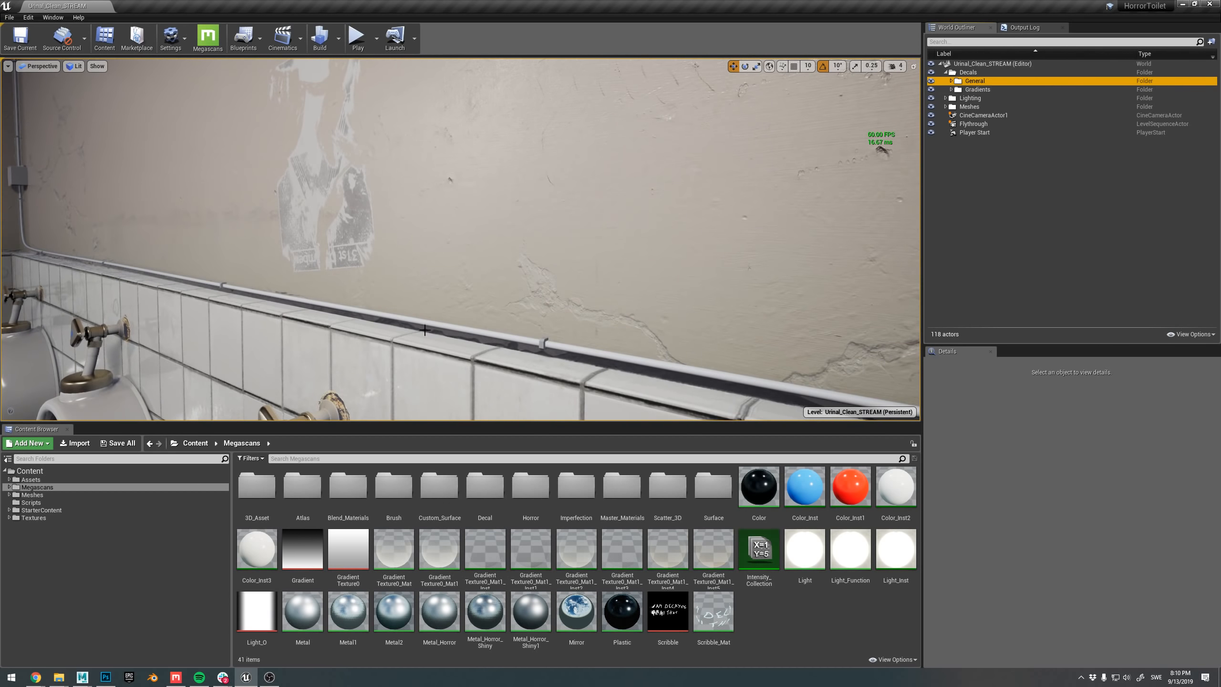
{"action": "right_click_drag", "start_coordinate": [455, 219], "coordinate": [454, 302]}
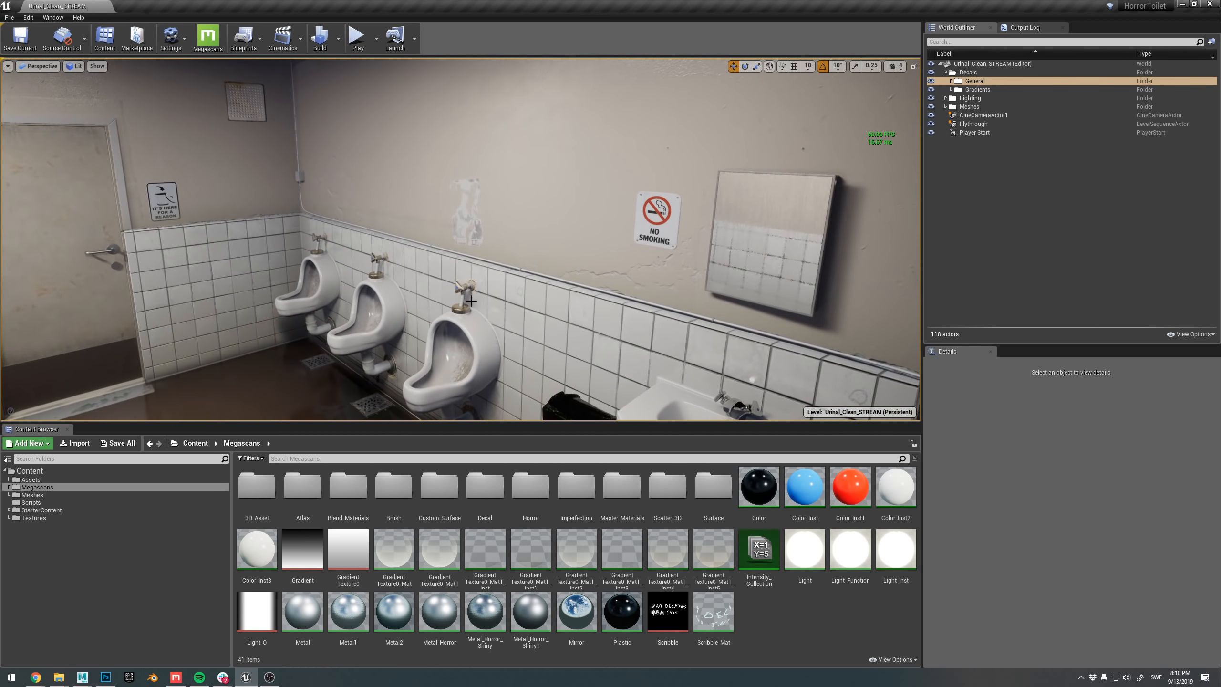
{"action": "right_click_drag", "start_coordinate": [485, 304], "coordinate": [457, 304]}
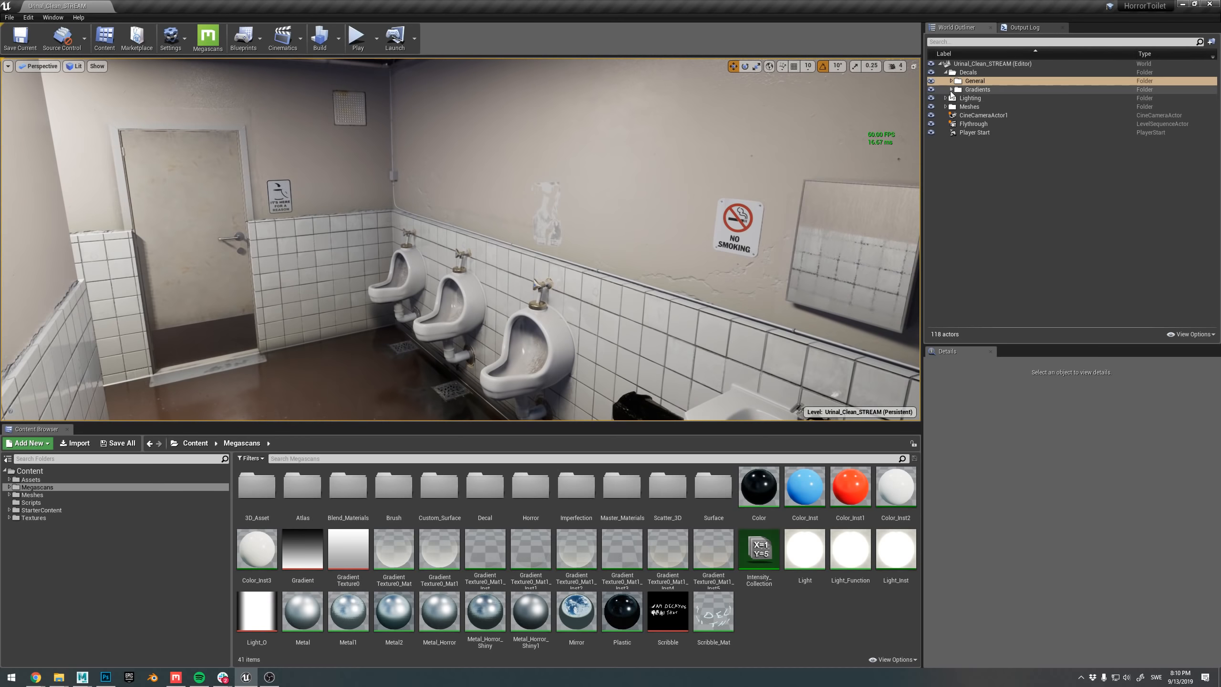
- Select the GradientTexture0_Mat2 decal in the Gradients folder and open its decal material in a maximized editor
{"action": "left_click", "coordinate": [952, 90]}
{"action": "left_click", "coordinate": [1000, 107]}
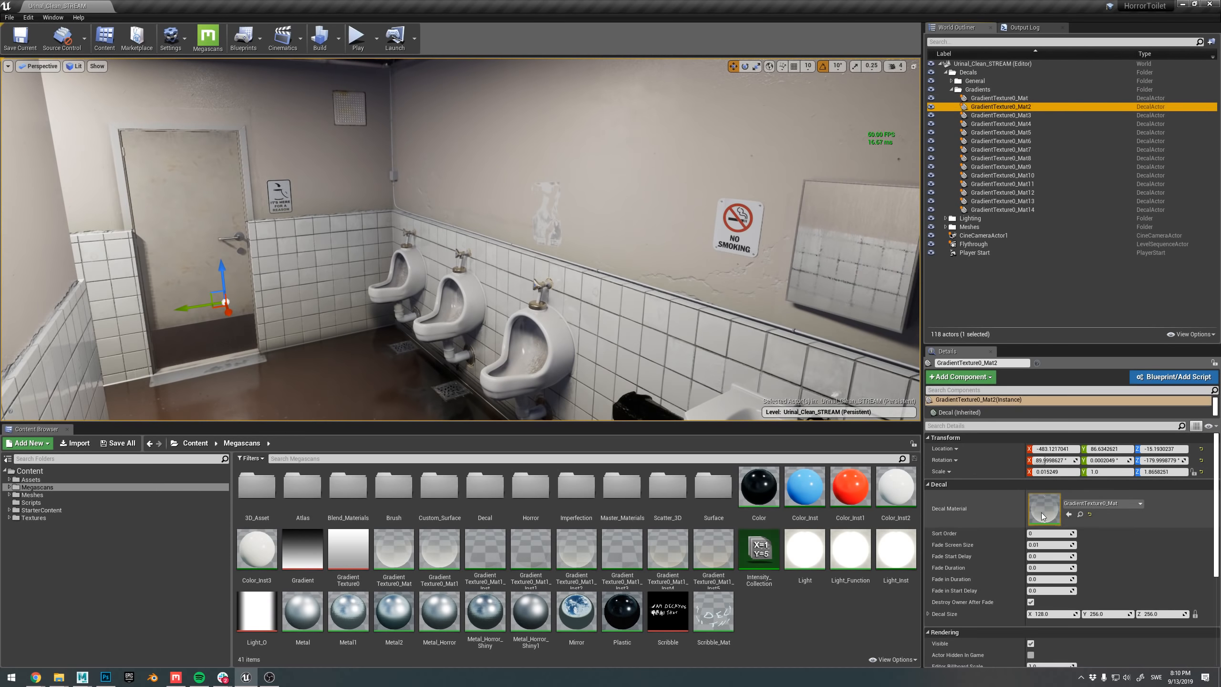
{"action": "double_click", "coordinate": [1042, 516]}
{"action": "double_click", "coordinate": [361, 113]}
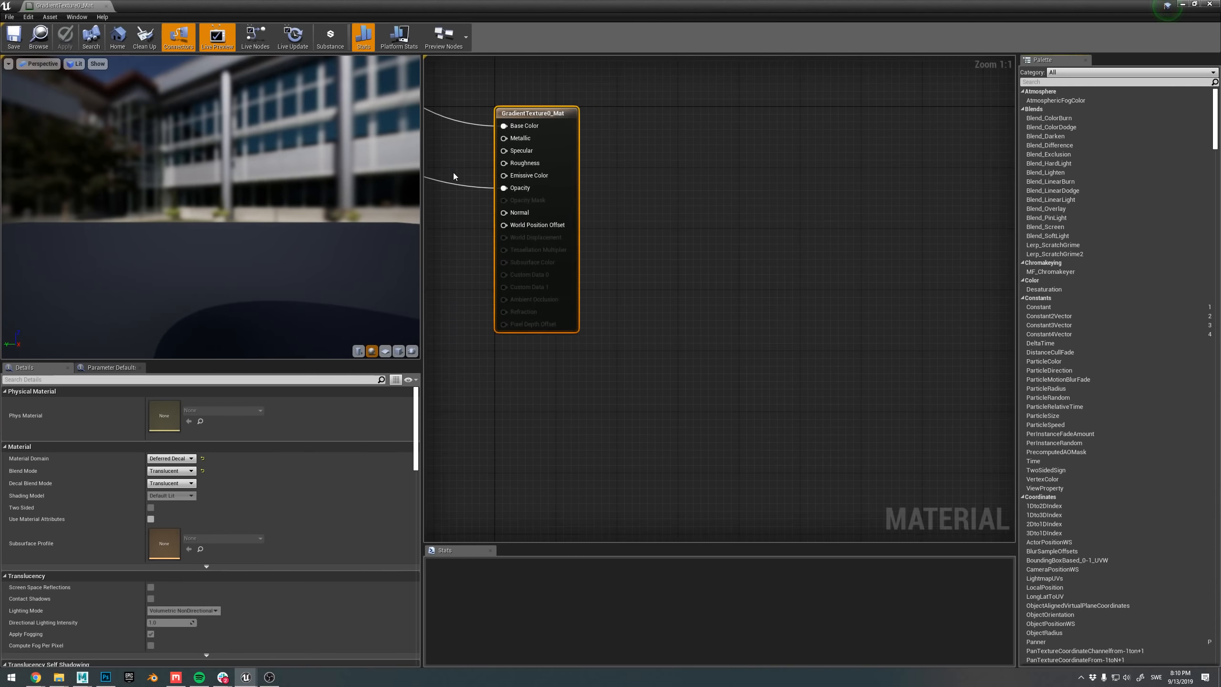
- Examine the gradient material's node graph, inspecting the Color parameter and the gradient Texture Sample node
{"action": "right_click_drag", "start_coordinate": [454, 176], "coordinate": [907, 383]}
{"action": "right_click_drag", "start_coordinate": [649, 227], "coordinate": [667, 284]}
{"action": "left_click", "coordinate": [733, 308]}
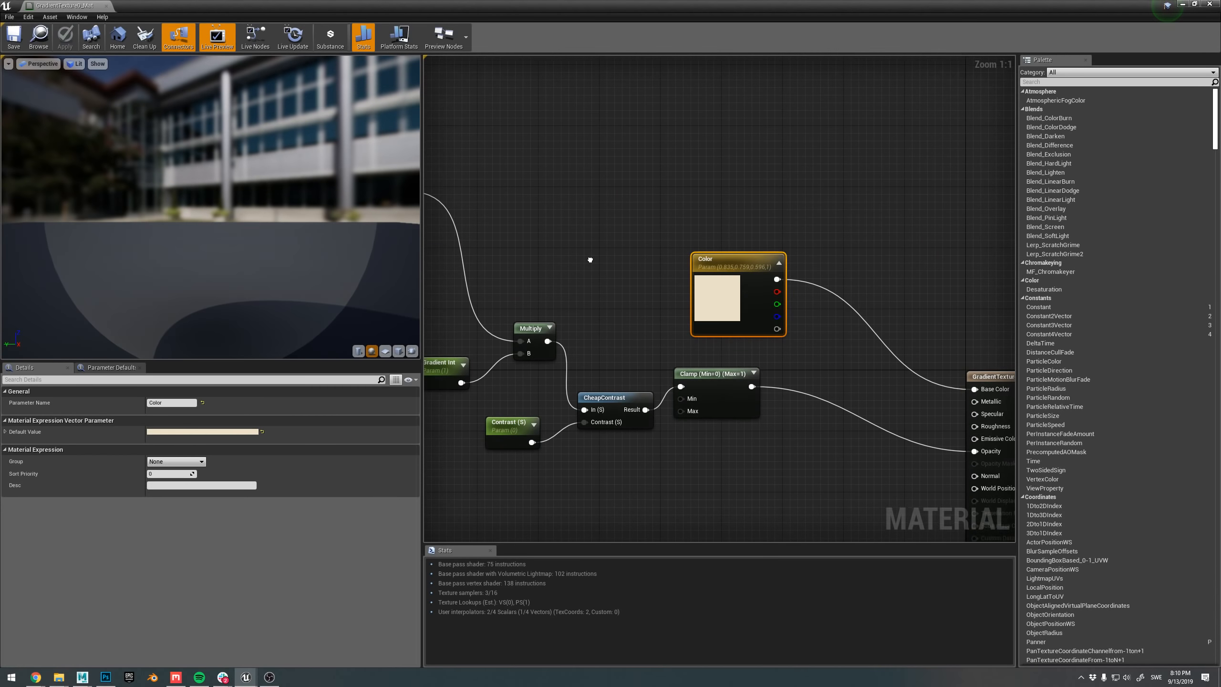
{"action": "right_click_drag", "start_coordinate": [591, 260], "coordinate": [903, 357]}
{"action": "right_click_drag", "start_coordinate": [640, 262], "coordinate": [587, 195]}
{"action": "left_click", "coordinate": [622, 289]}
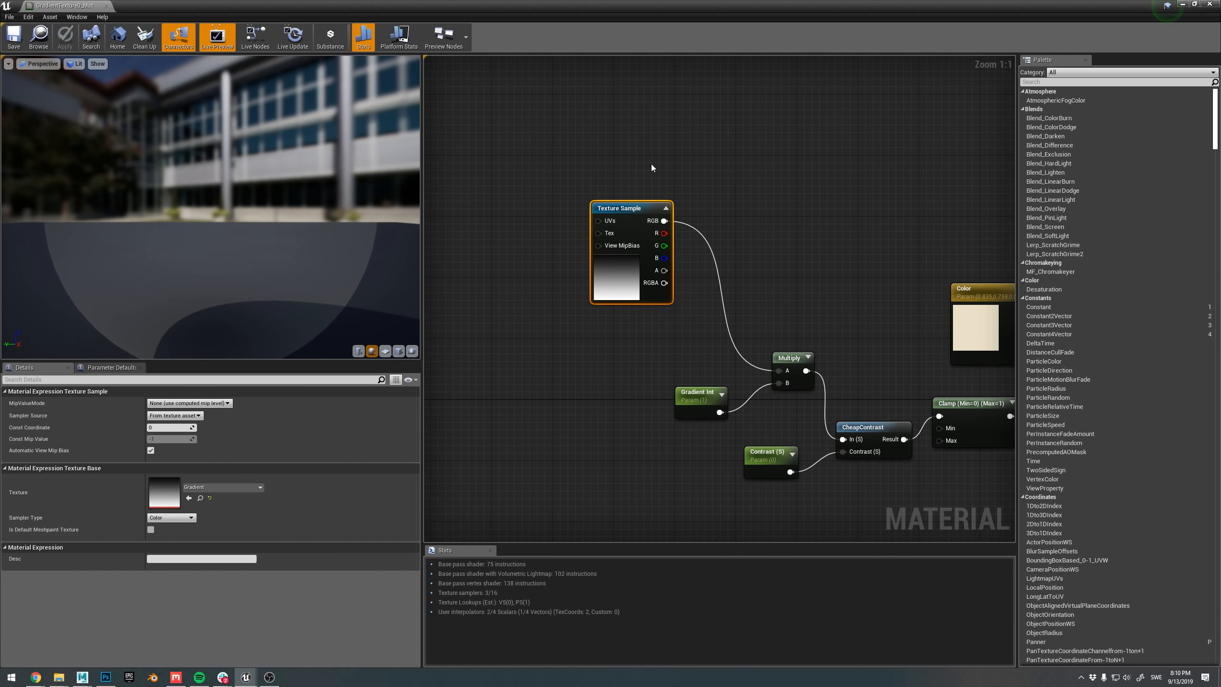
{"action": "right_click_drag", "start_coordinate": [818, 239], "coordinate": [662, 174]}
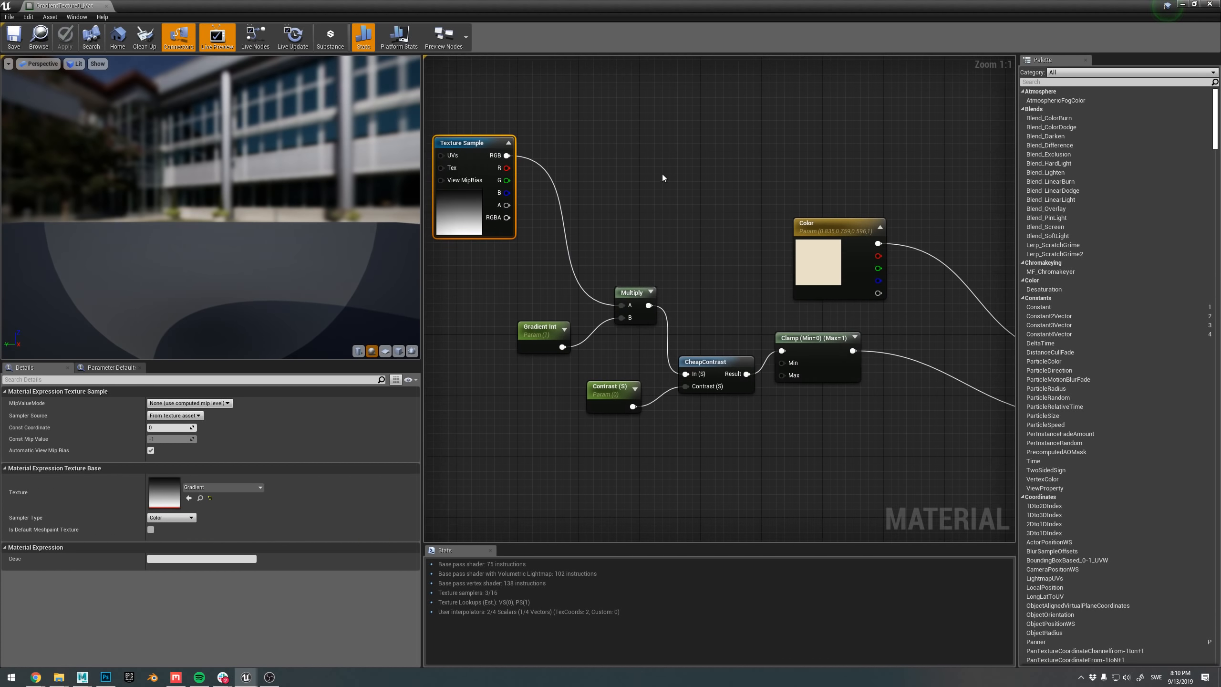
- Move the Texture Sample node closer to the Multiply node, and close the gradient material without applying the change
{"action": "right_click_drag", "start_coordinate": [598, 215], "coordinate": [662, 240]}
{"action": "left_click_drag", "start_coordinate": [514, 233], "coordinate": [567, 302]}
{"action": "left_click", "coordinate": [720, 233]}
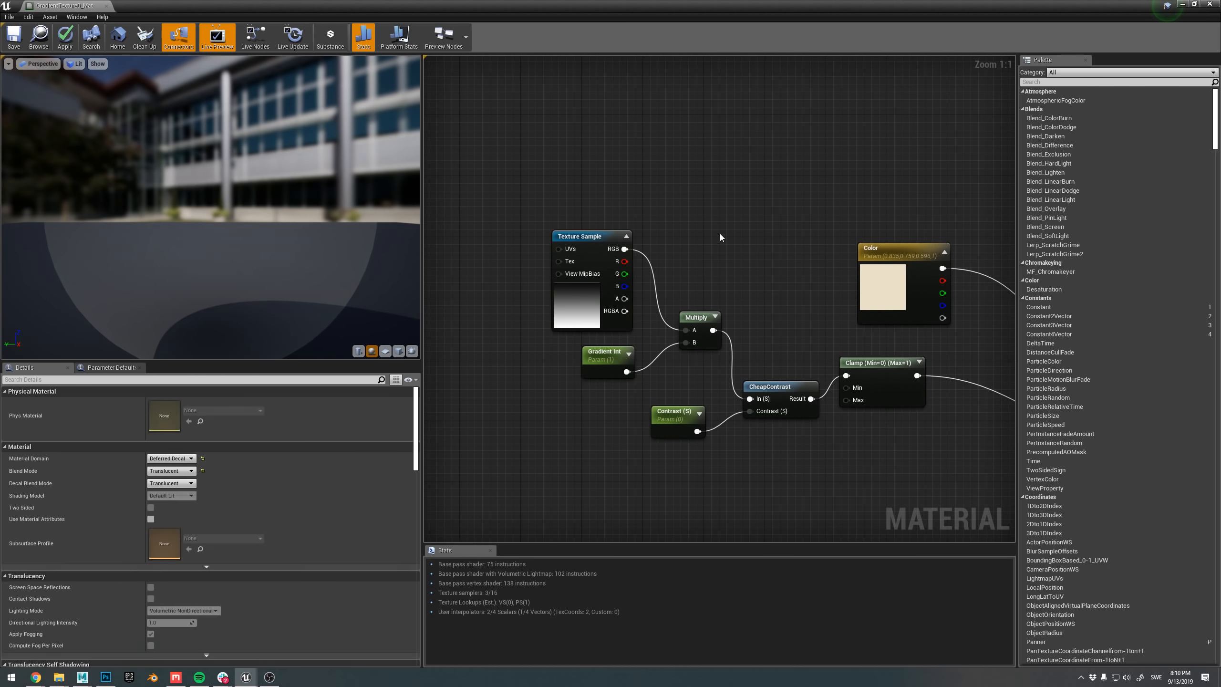
{"action": "left_click", "coordinate": [1210, 4]}
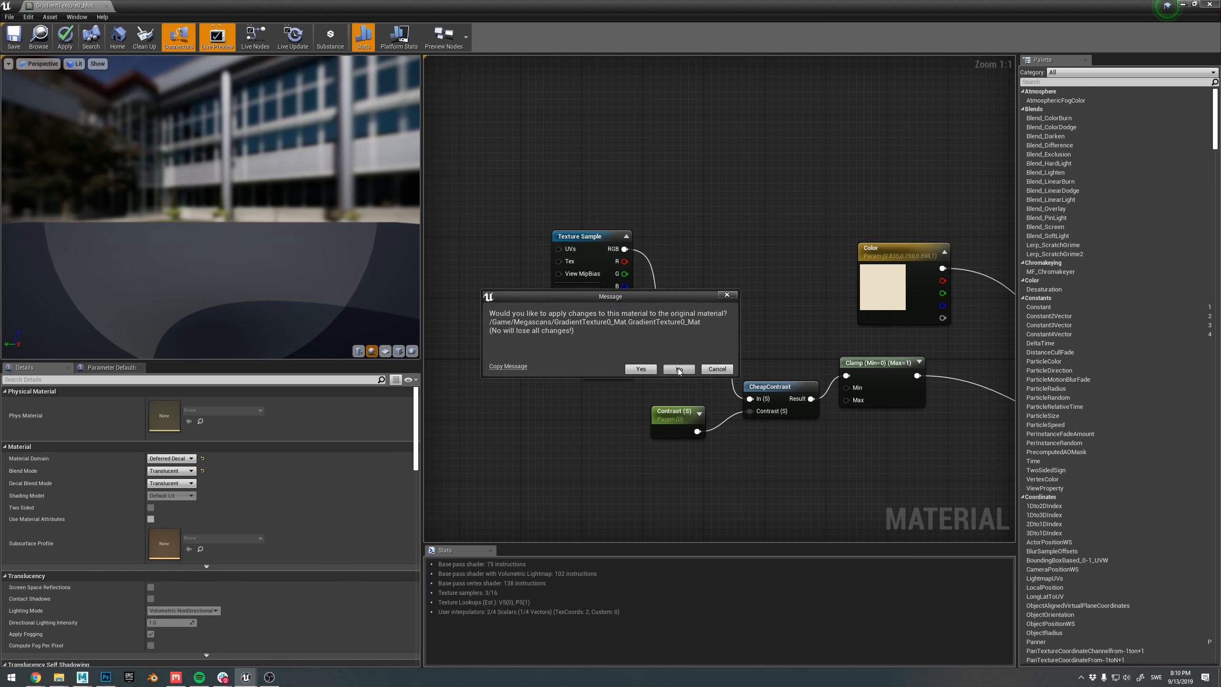
{"action": "left_click", "coordinate": [679, 369]}
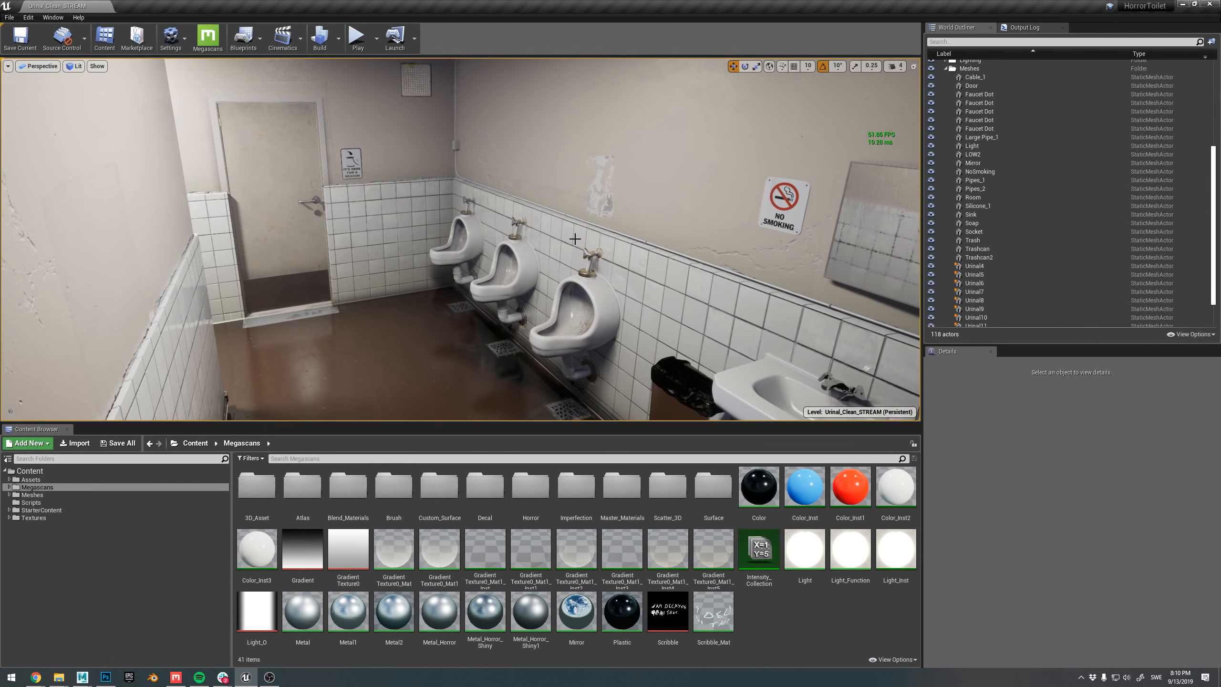
- Examine the restroom from the urinal wall side, selecting the Room mesh and clearing the selection
{"action": "left_click_drag", "start_coordinate": [570, 251], "coordinate": [574, 250], "text": "alt"}
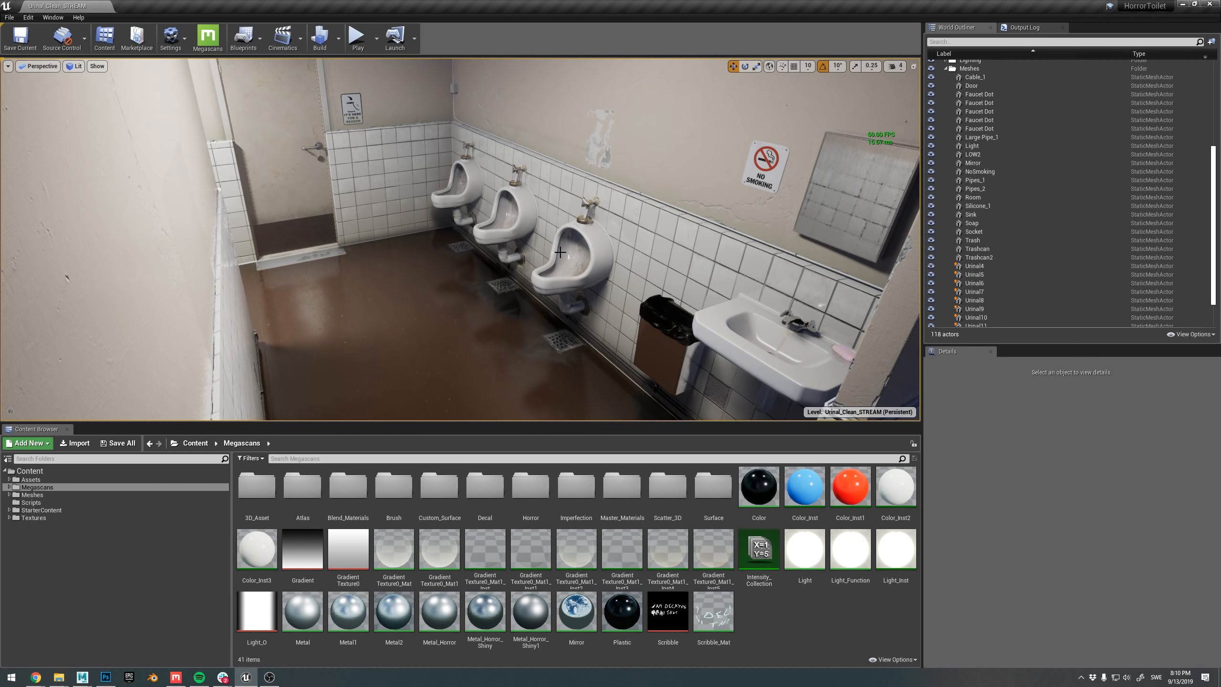
{"action": "mouse_move", "coordinate": [497, 246]}
{"action": "right_mouse_down"}
{"action": "mouse_move", "coordinate": [494, 225]}
{"action": "mouse_move", "coordinate": [508, 221]}
{"action": "mouse_move", "coordinate": [496, 236]}
{"action": "right_mouse_up"}
{"action": "key", "text": "w"}
{"action": "right_click", "coordinate": [497, 236]}
{"action": "left_click", "coordinate": [450, 195]}
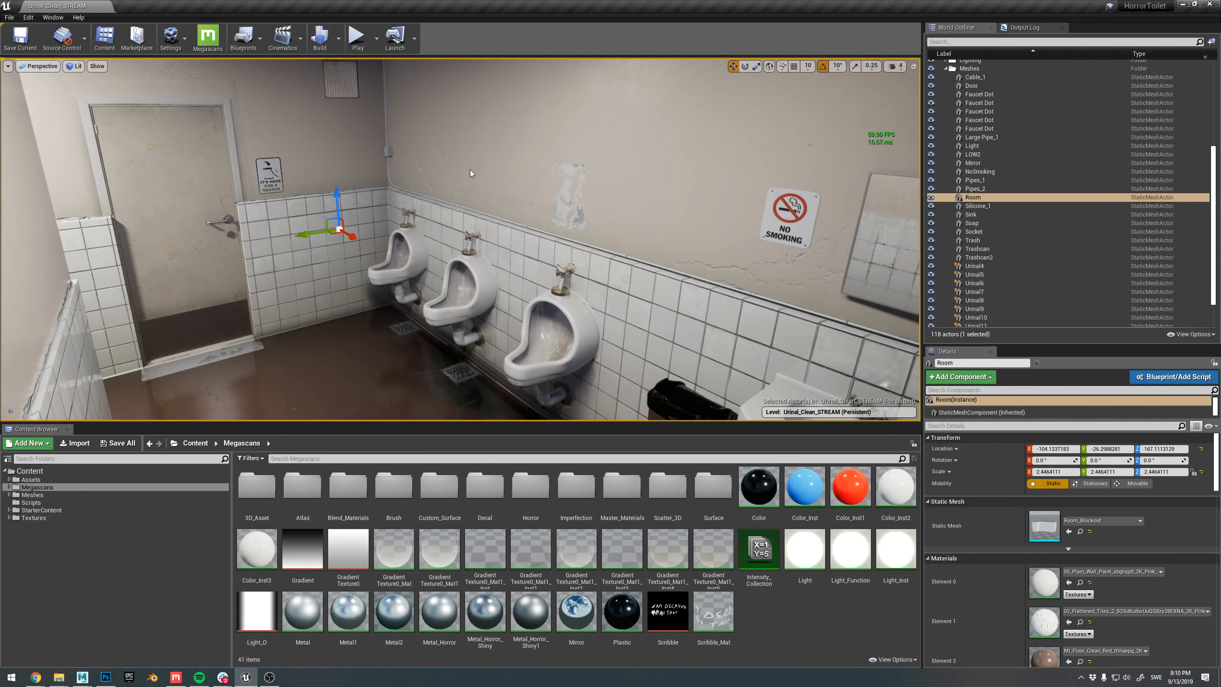
{"action": "key", "text": "Escape"}
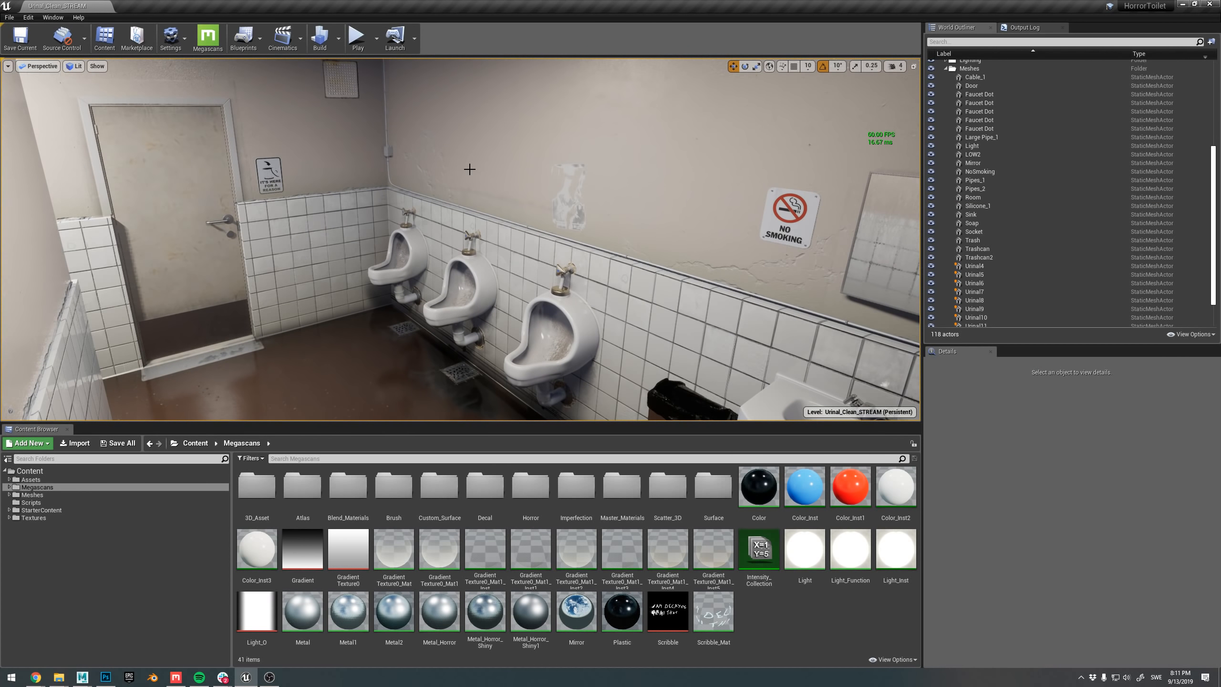
- Toggle the visibility of the Gradients decal folder to compare the restroom with and without gradients, and leave the folder visible and collapsed
{"action": "key", "text": "s"}
{"action": "right_click_drag", "start_coordinate": [489, 202], "coordinate": [504, 188]}
{"action": "key", "text": "e"}
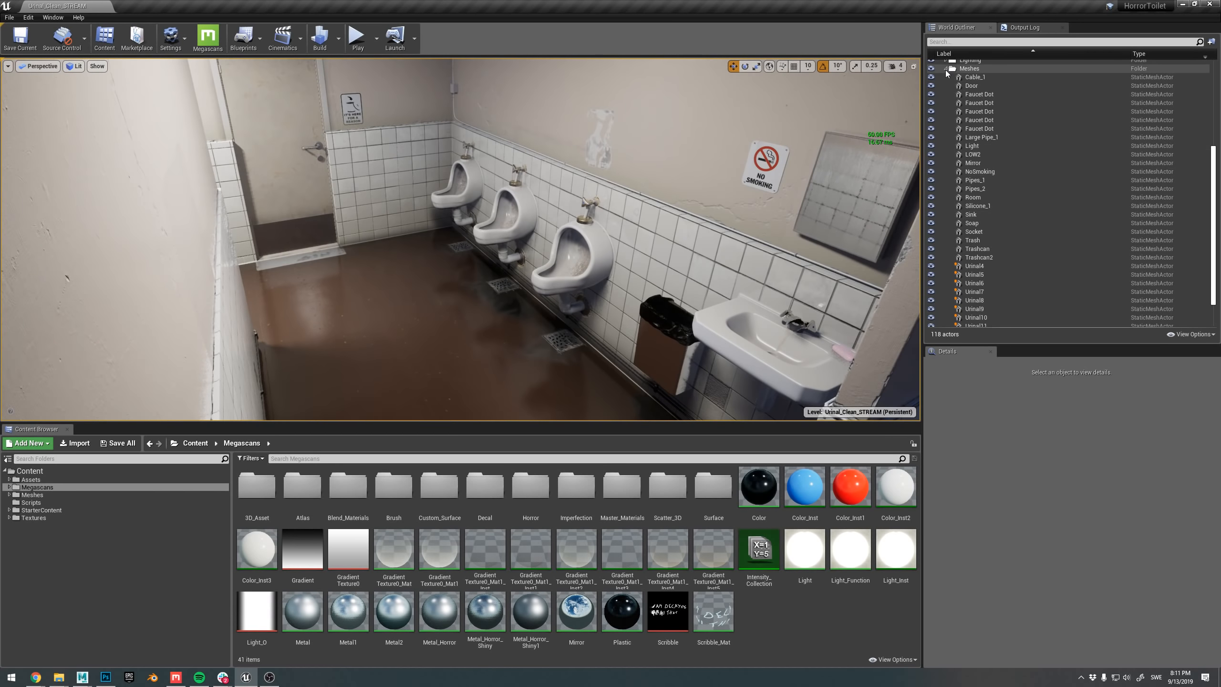
{"action": "left_click", "coordinate": [945, 69]}
{"action": "left_click", "coordinate": [931, 90]}
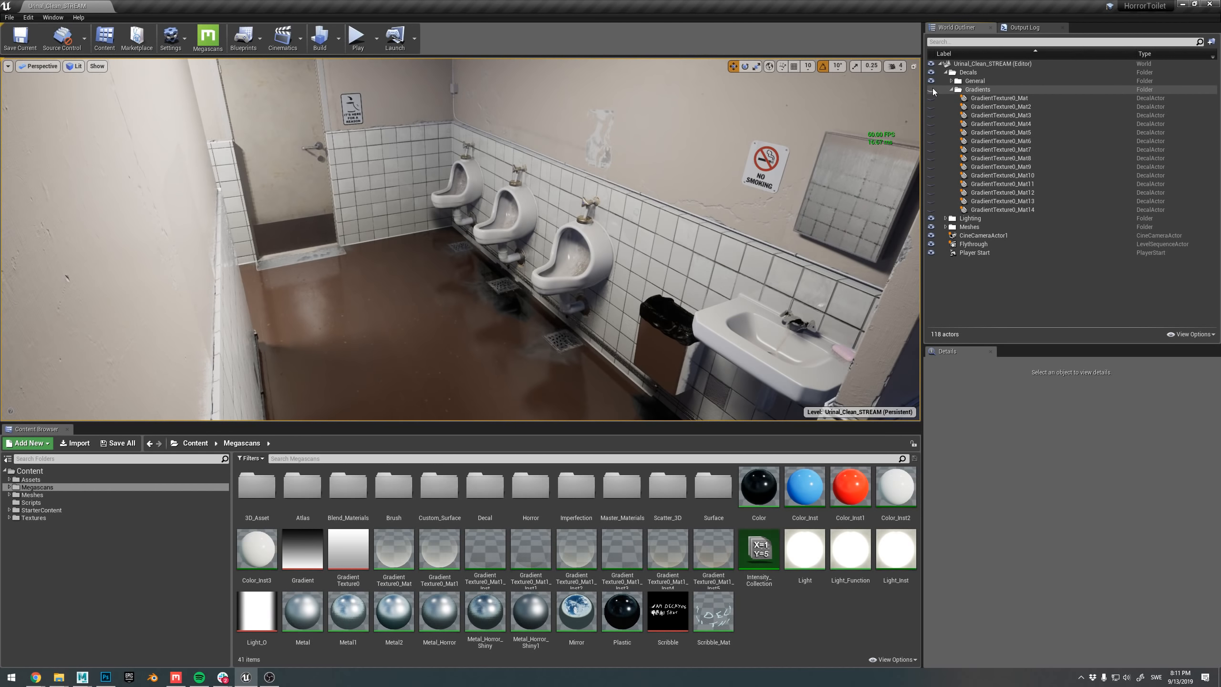
{"action": "left_click", "coordinate": [932, 90]}
{"action": "left_click", "coordinate": [932, 89]}
{"action": "left_click", "coordinate": [932, 90]}
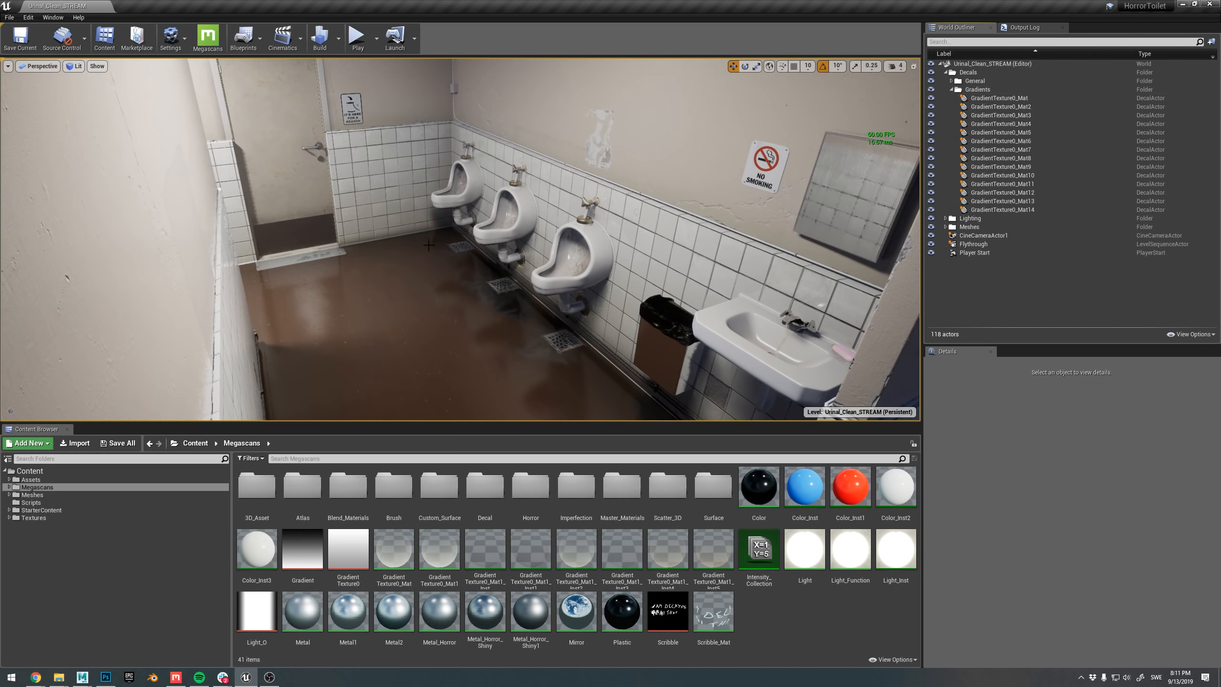
{"action": "right_click_drag", "start_coordinate": [586, 260], "coordinate": [636, 215]}
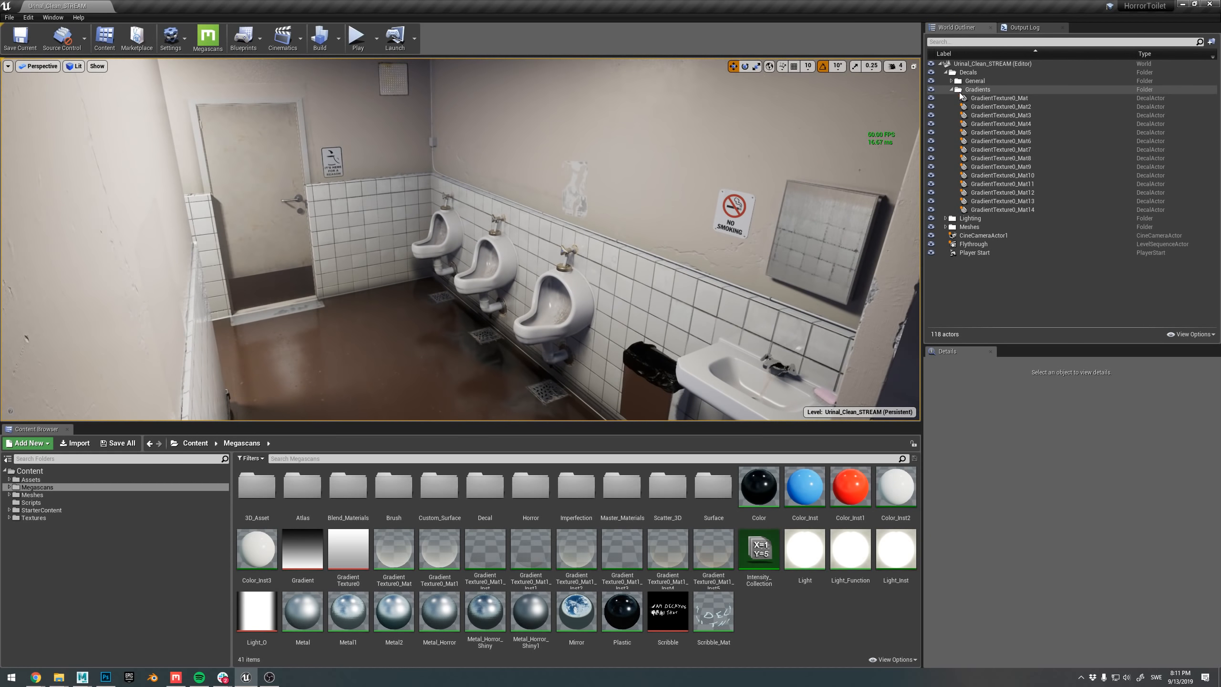
{"action": "left_click", "coordinate": [951, 90]}
- Examine the painted wall above the urinals and around the No Smoking sign and mirror up close
{"action": "right_click_drag", "start_coordinate": [545, 193], "coordinate": [470, 215]}
{"action": "key", "text": "g"}
{"action": "key", "text": "w"}
{"action": "key", "text": "g"}
{"action": "key", "text": "w"}
{"action": "key", "text": "w"}
{"action": "key", "text": "w"}
{"action": "key", "text": "w"}
{"action": "right_click_drag", "start_coordinate": [575, 216], "coordinate": [466, 216]}
{"action": "right_click_drag", "start_coordinate": [326, 232], "coordinate": [540, 239]}
{"action": "key", "text": "w"}
{"action": "key", "text": "s"}
{"action": "key", "text": "s"}
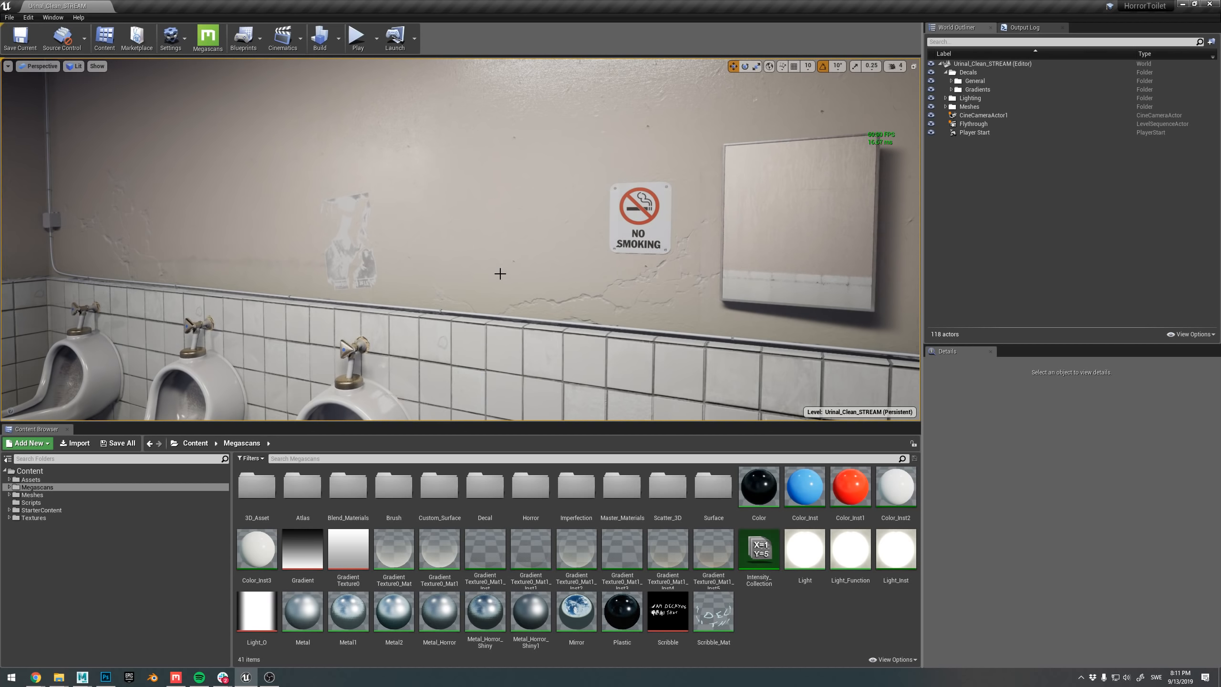
{"action": "right_click_drag", "start_coordinate": [500, 273], "coordinate": [535, 278]}
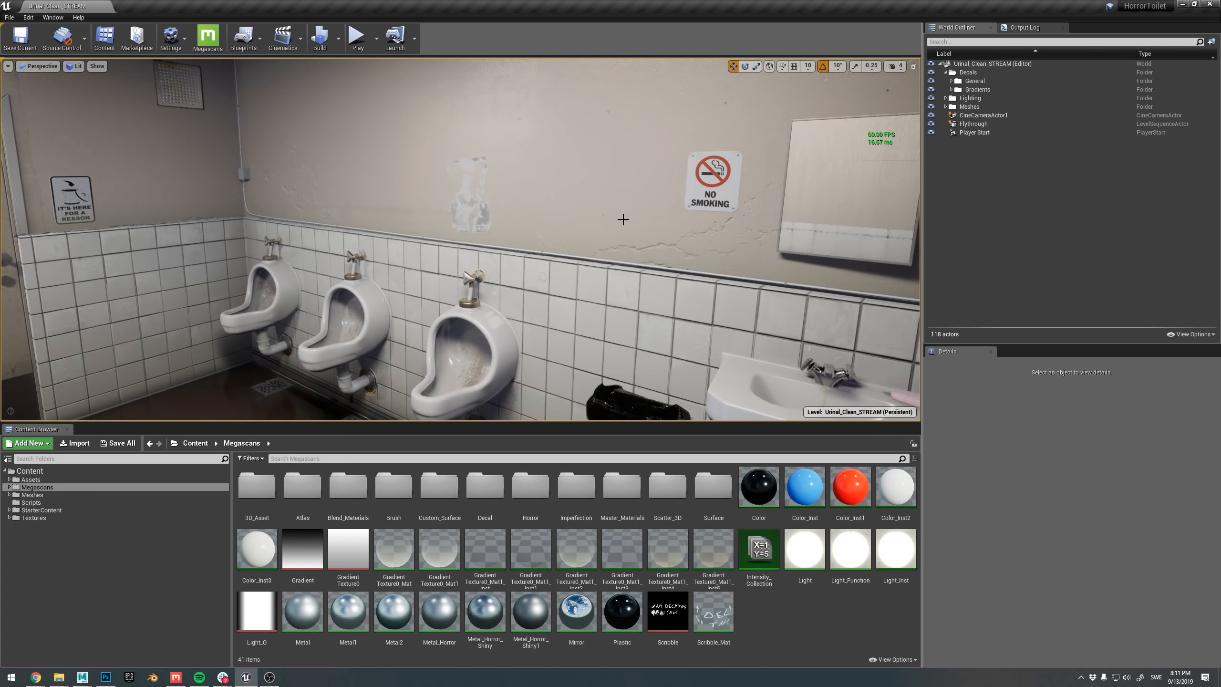
- Select the 04_Asphalt_Crack_Patch decal below the No Smoking sign, check its decal material, and inspect the cracks up close
{"action": "right_click_drag", "start_coordinate": [669, 249], "coordinate": [572, 259]}
{"action": "key", "text": "g"}
{"action": "left_click", "coordinate": [543, 264]}
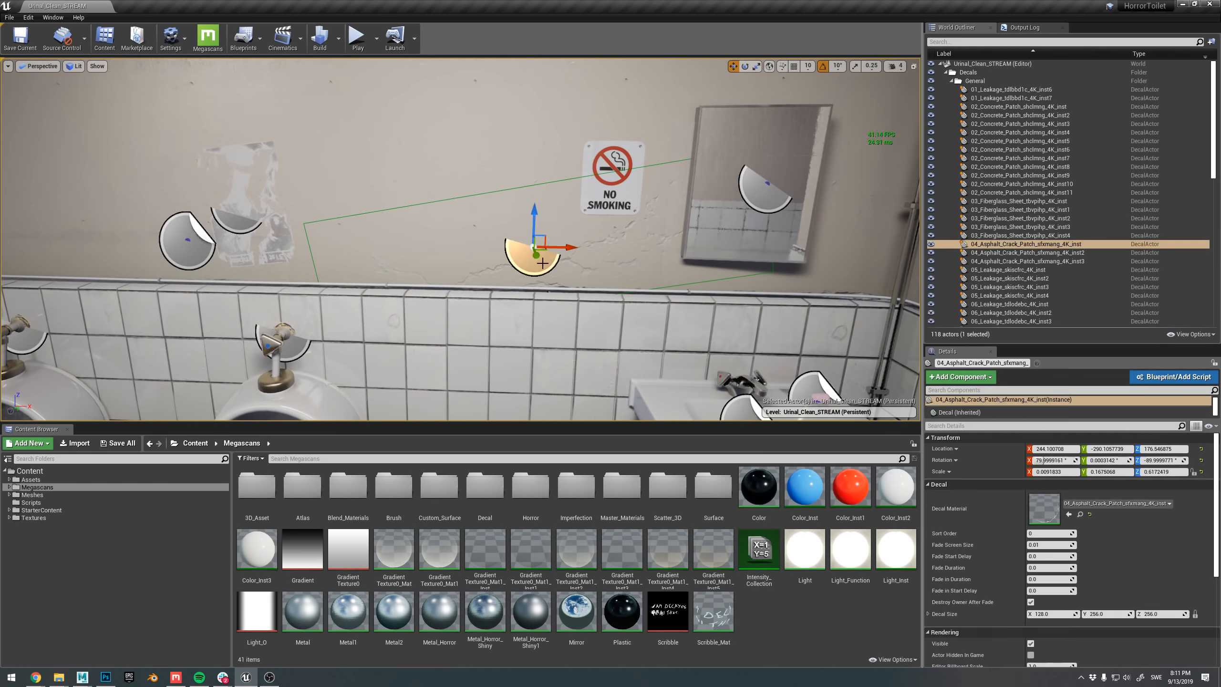
{"action": "double_click", "coordinate": [1041, 505]}
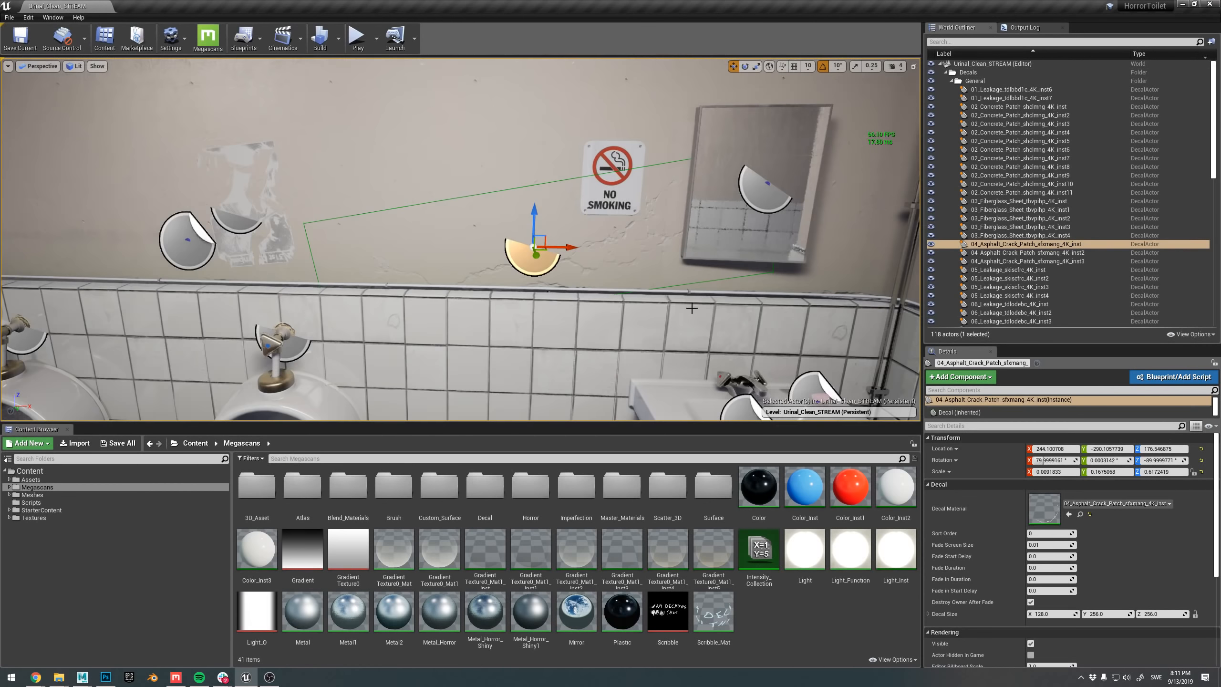
{"action": "right_click_drag", "start_coordinate": [550, 264], "coordinate": [565, 298]}
{"action": "key", "text": "w"}
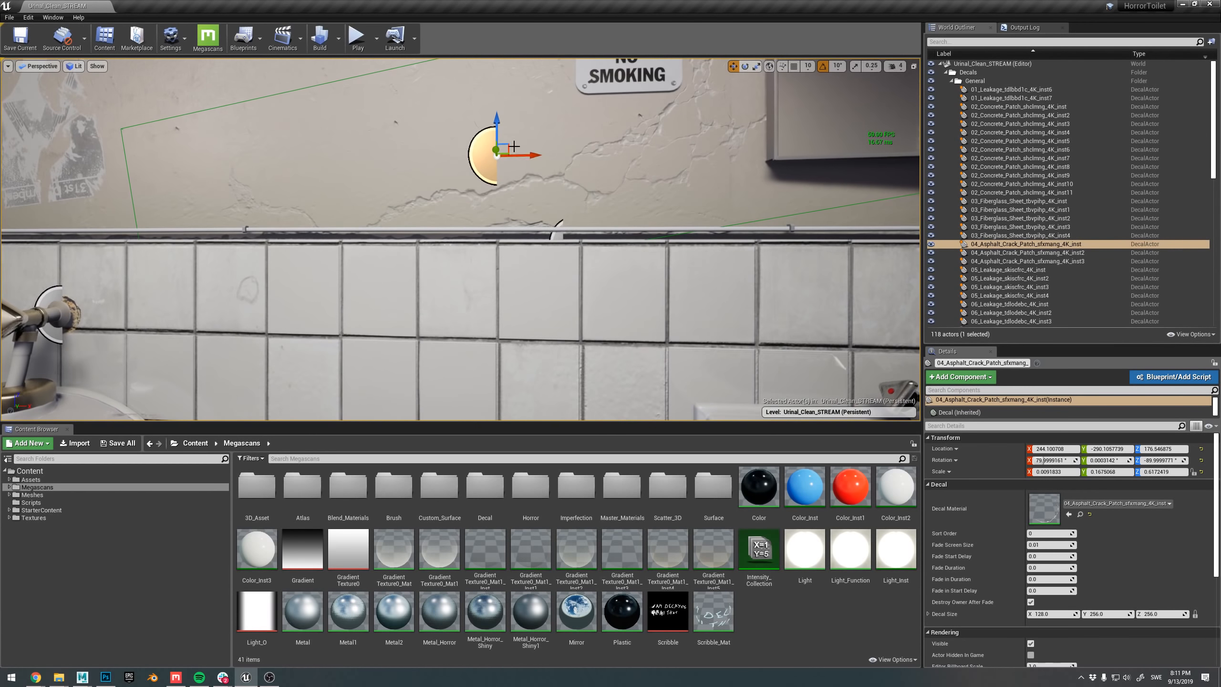
- Try moving the asphalt crack decal to another spot on the wall, undo the move, and clear the selection
{"action": "left_click_drag", "start_coordinate": [506, 146], "coordinate": [428, 100]}
{"action": "key", "text": "ctrl+z"}
{"action": "key", "text": "s"}
{"action": "right_click_drag", "start_coordinate": [443, 156], "coordinate": [413, 224]}
{"action": "key", "text": "w"}
{"action": "left_click", "coordinate": [432, 148]}
{"action": "key", "text": "Escape"}
- Examine the restroom from the door to the sink with the editor icons hidden, dismissing the desktop notification
{"action": "key", "text": "g"}
{"action": "key", "text": "s"}
{"action": "key", "text": "w"}
{"action": "right_click_drag", "start_coordinate": [525, 197], "coordinate": [687, 322]}
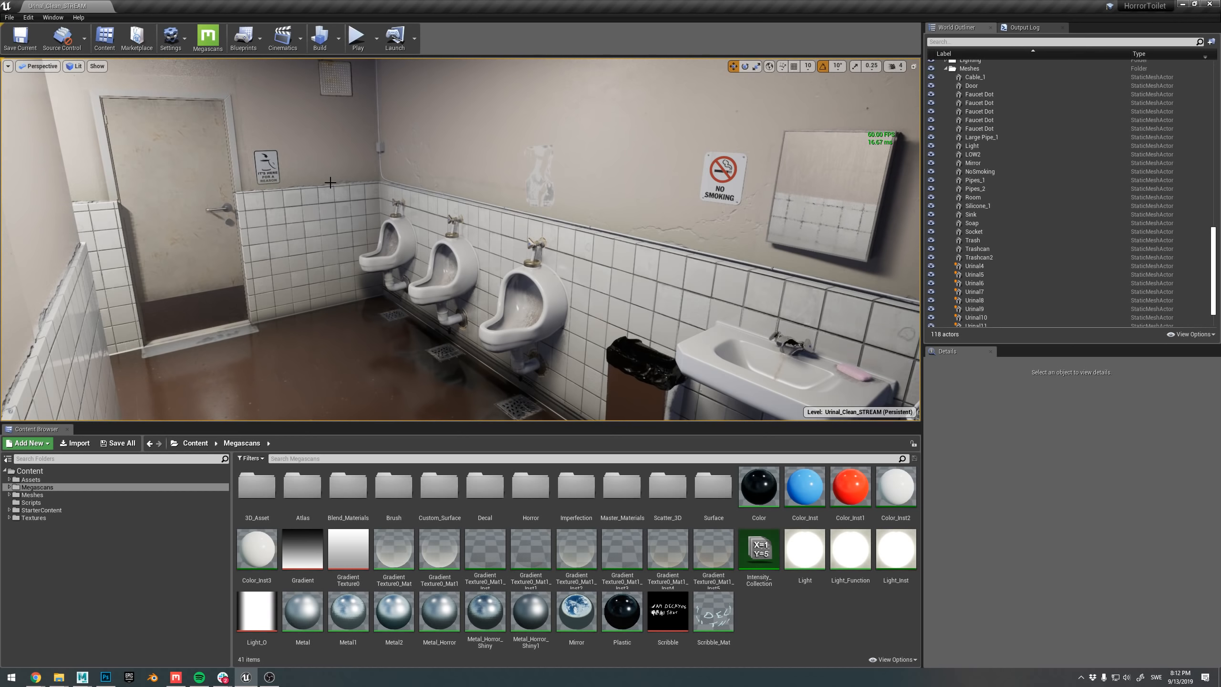
{"action": "right_click_drag", "start_coordinate": [387, 268], "coordinate": [389, 271]}
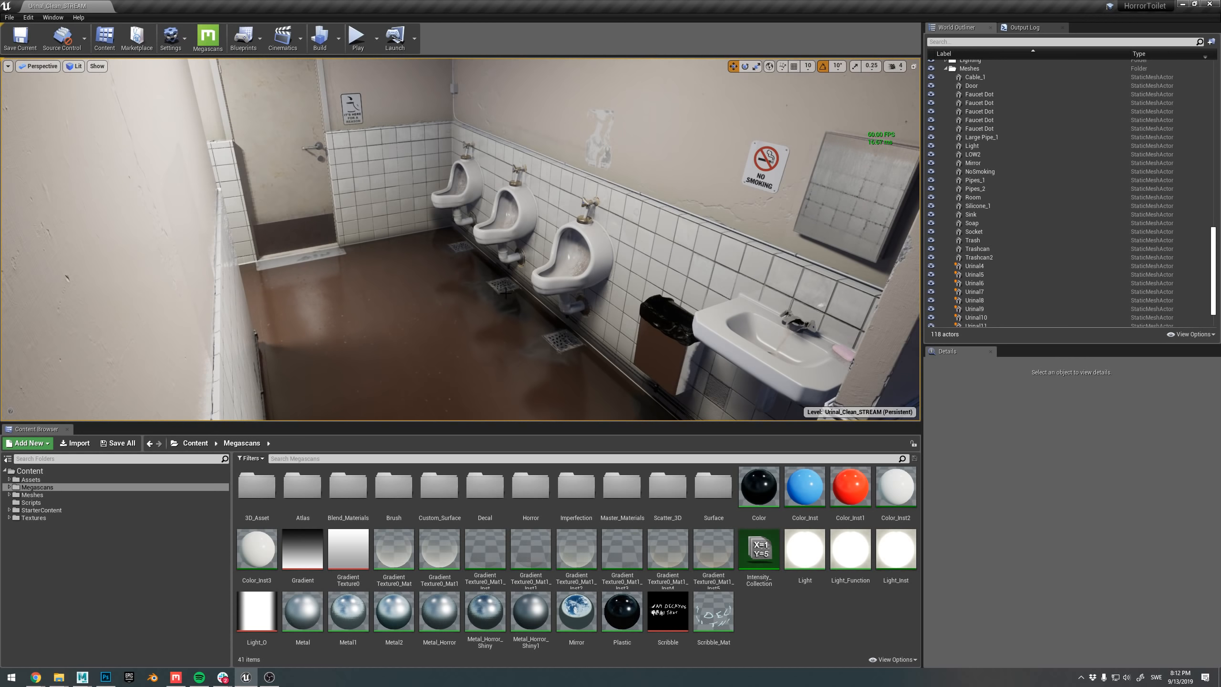
{"action": "left_click", "coordinate": [1205, 590]}
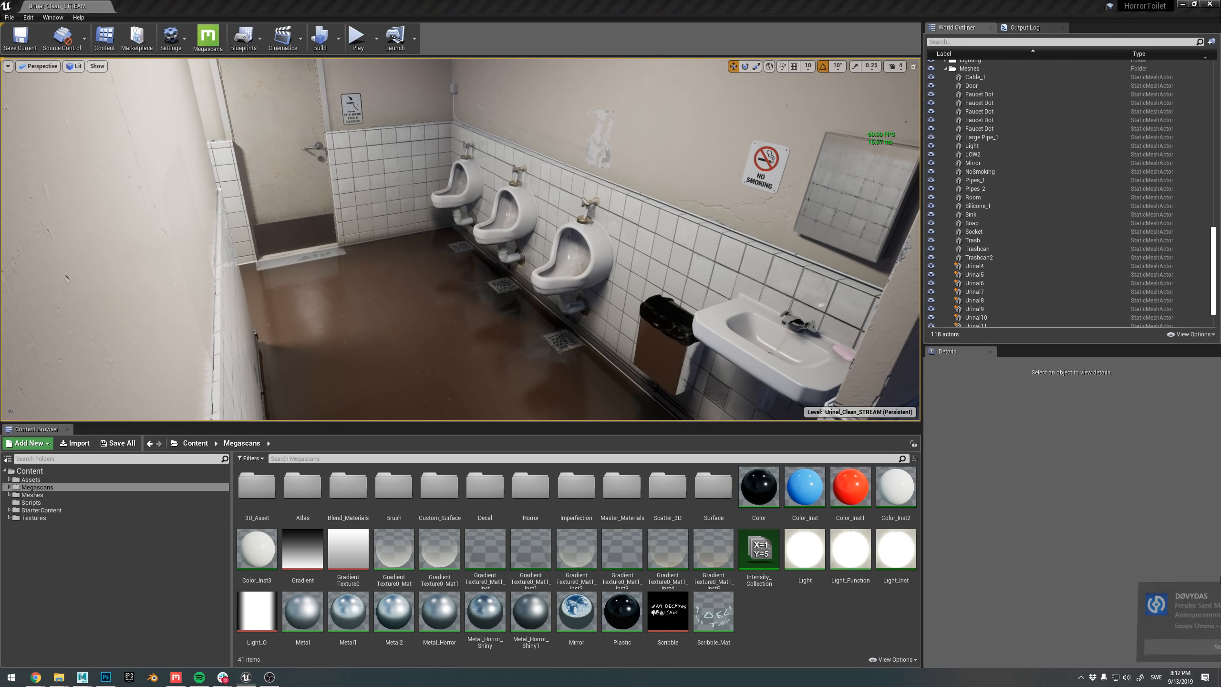
{"action": "right_click_drag", "start_coordinate": [625, 270], "coordinate": [678, 212]}
{"action": "right_click_drag", "start_coordinate": [530, 260], "coordinate": [507, 278]}
{"action": "key", "text": "g"}
{"action": "key", "text": "g"}
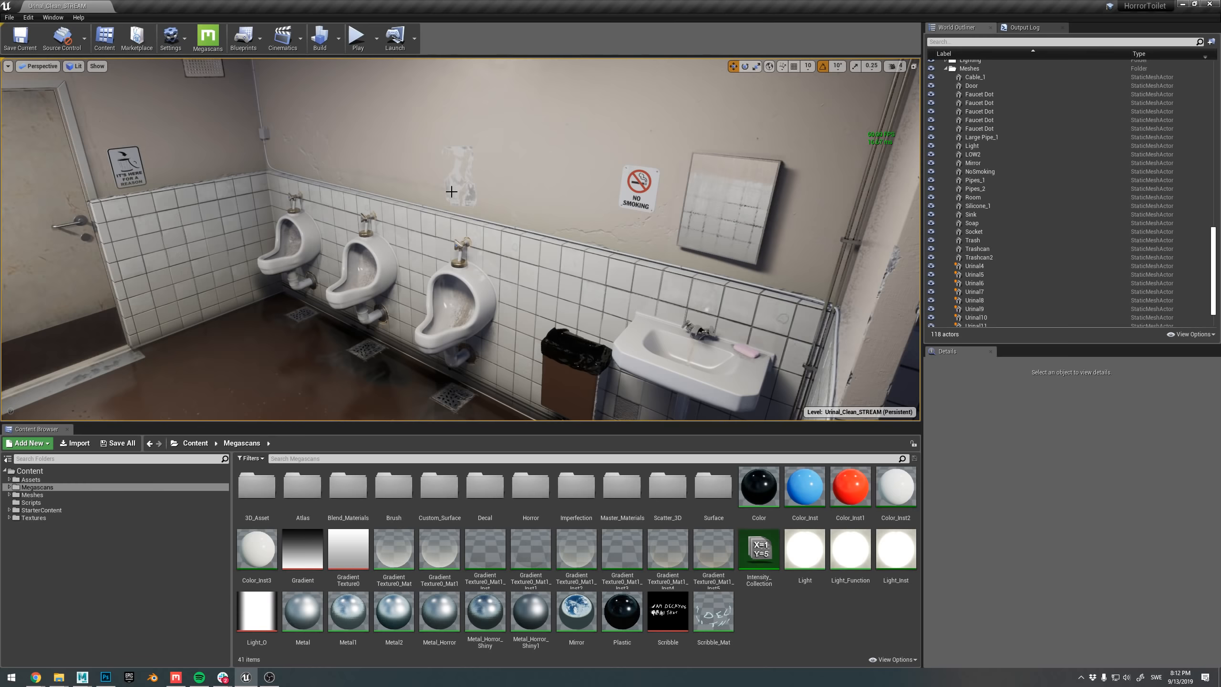
{"action": "mouse_move", "coordinate": [451, 192]}
{"action": "right_mouse_down"}
{"action": "mouse_move", "coordinate": [453, 171]}
{"action": "mouse_move", "coordinate": [465, 212]}
{"action": "right_mouse_up"}
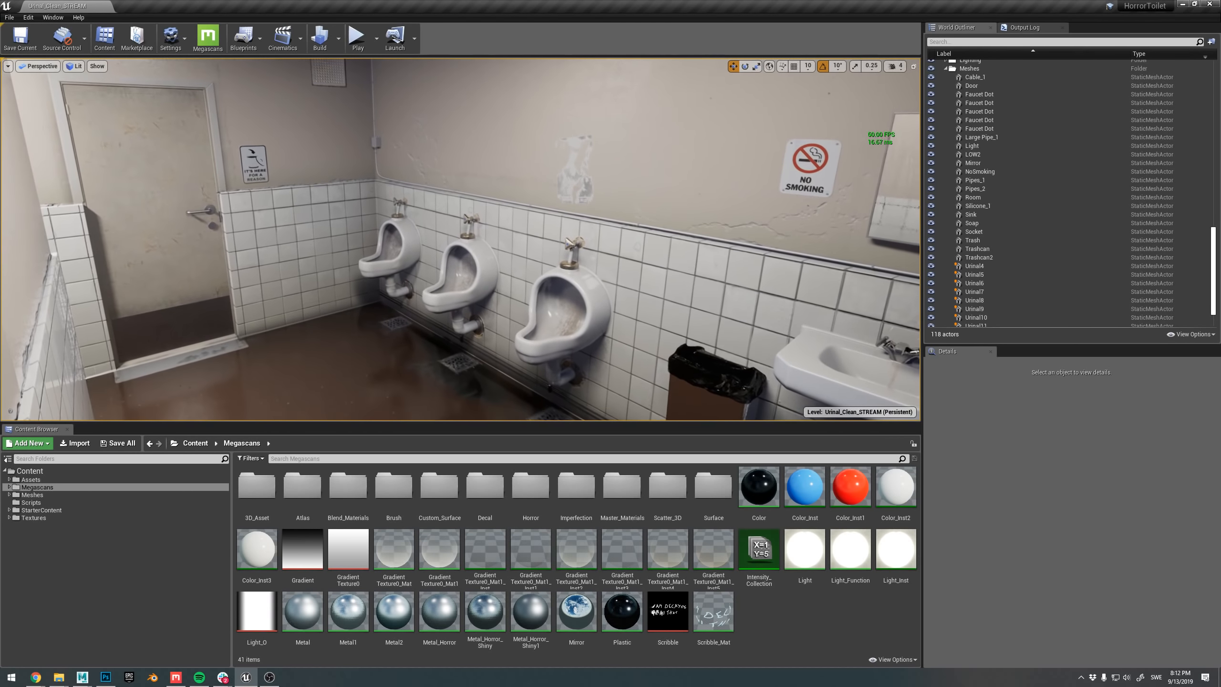
- Compare the urinal wall with the decal markers shown and hidden
{"action": "key", "text": "g"}
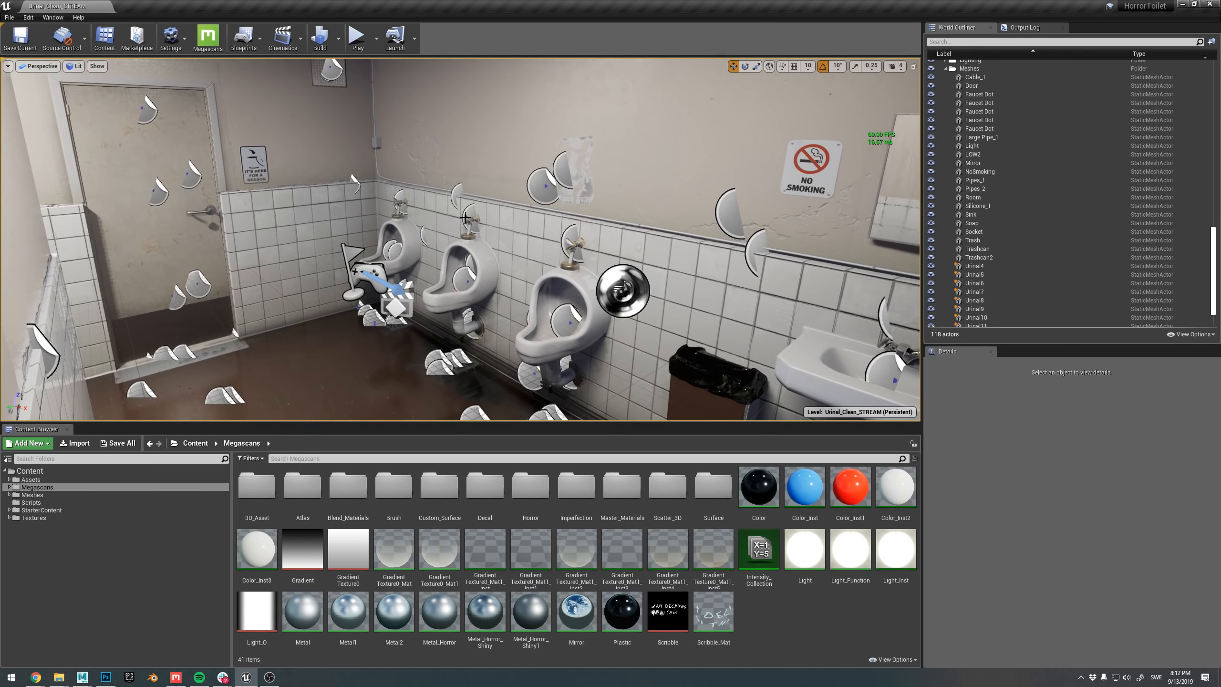
{"action": "right_click_drag", "start_coordinate": [673, 193], "coordinate": [700, 193]}
{"action": "key", "text": "g"}
{"action": "right_click_drag", "start_coordinate": [634, 149], "coordinate": [631, 149]}
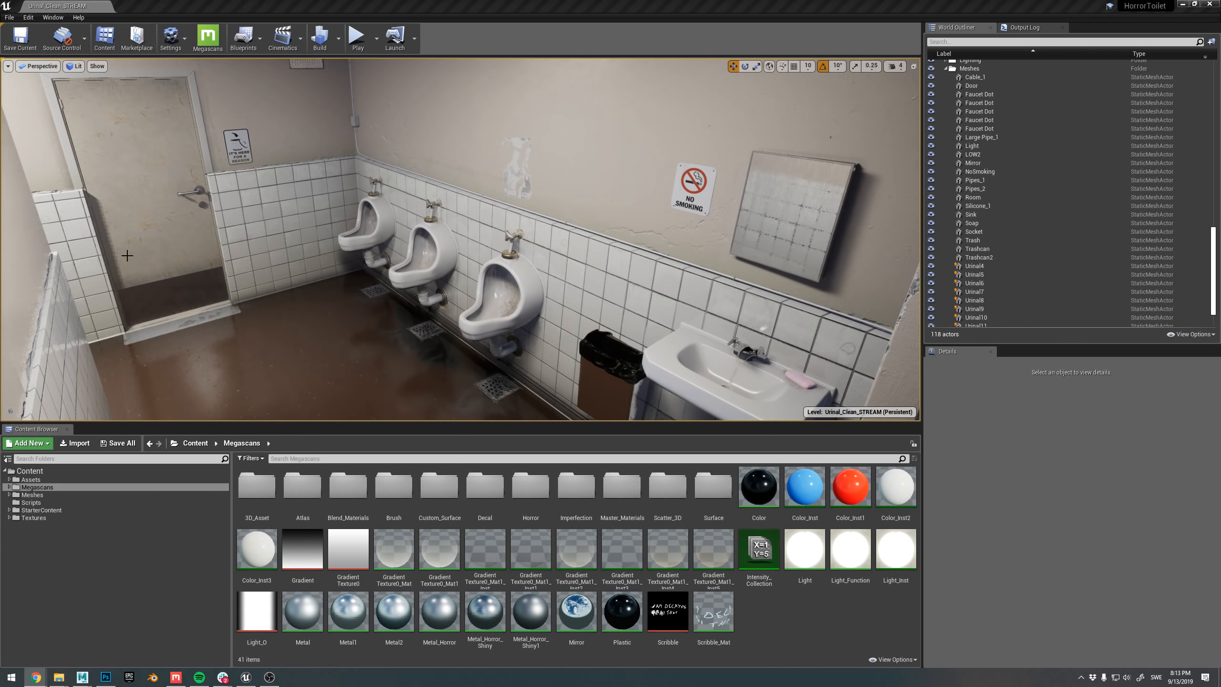
{"action": "right_click_drag", "start_coordinate": [473, 193], "coordinate": [474, 194]}
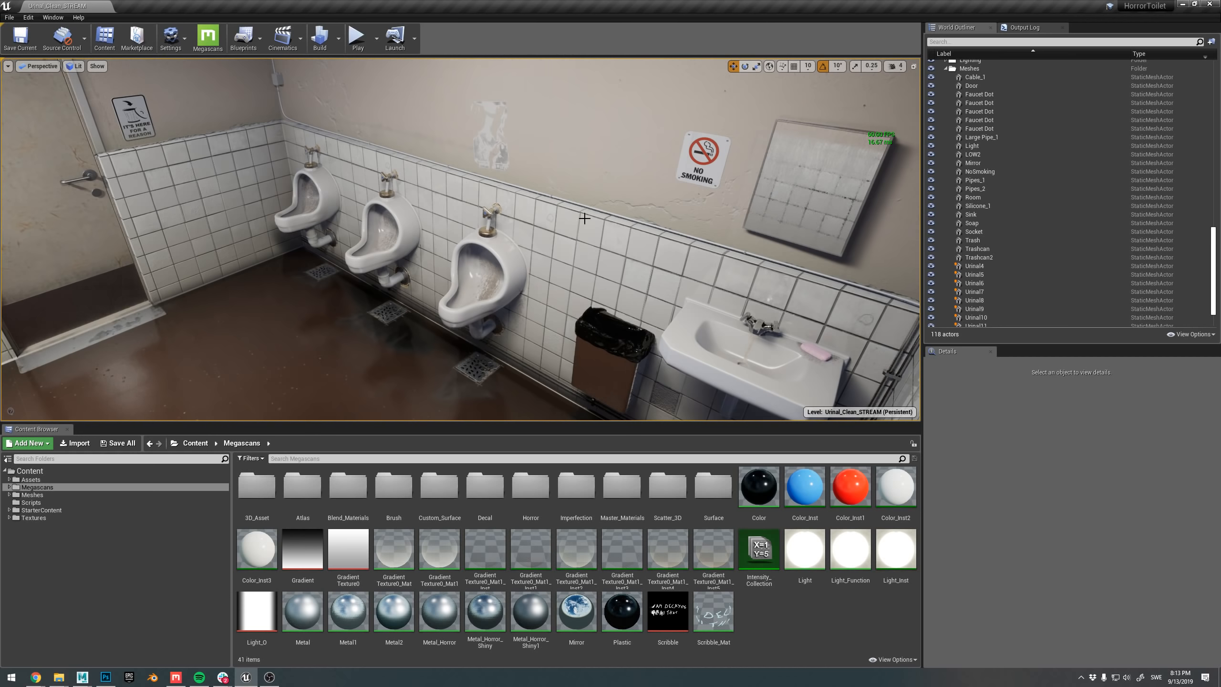
{"action": "right_click_drag", "start_coordinate": [585, 218], "coordinate": [591, 208]}
- Try resizing the torn poster decal above the urinals, and undo the change
{"action": "key", "text": "g"}
{"action": "right_click_drag", "start_coordinate": [543, 240], "coordinate": [512, 218]}
{"action": "left_click", "coordinate": [550, 225]}
{"action": "key", "text": "r"}
{"action": "left_click_drag", "start_coordinate": [504, 241], "coordinate": [551, 181]}
{"action": "key", "text": "ctrl+z"}
{"action": "mouse_move", "coordinate": [409, 204]}
{"action": "right_mouse_down"}
{"action": "mouse_move", "coordinate": [423, 199]}
{"action": "mouse_move", "coordinate": [401, 206]}
{"action": "right_mouse_up"}
- Try moving the torn poster decal with the editor icons hidden, undo the move, and clear the selection
{"action": "key", "text": "g"}
{"action": "left_click_drag", "start_coordinate": [444, 251], "coordinate": [433, 219]}
{"action": "key", "text": "ctrl+z"}
{"action": "mouse_move", "coordinate": [432, 219]}
{"action": "right_mouse_down"}
{"action": "mouse_move", "coordinate": [417, 218]}
{"action": "mouse_move", "coordinate": [439, 226]}
{"action": "mouse_move", "coordinate": [417, 207]}
{"action": "right_mouse_up"}
{"action": "right_click_drag", "start_coordinate": [518, 221], "coordinate": [526, 270]}
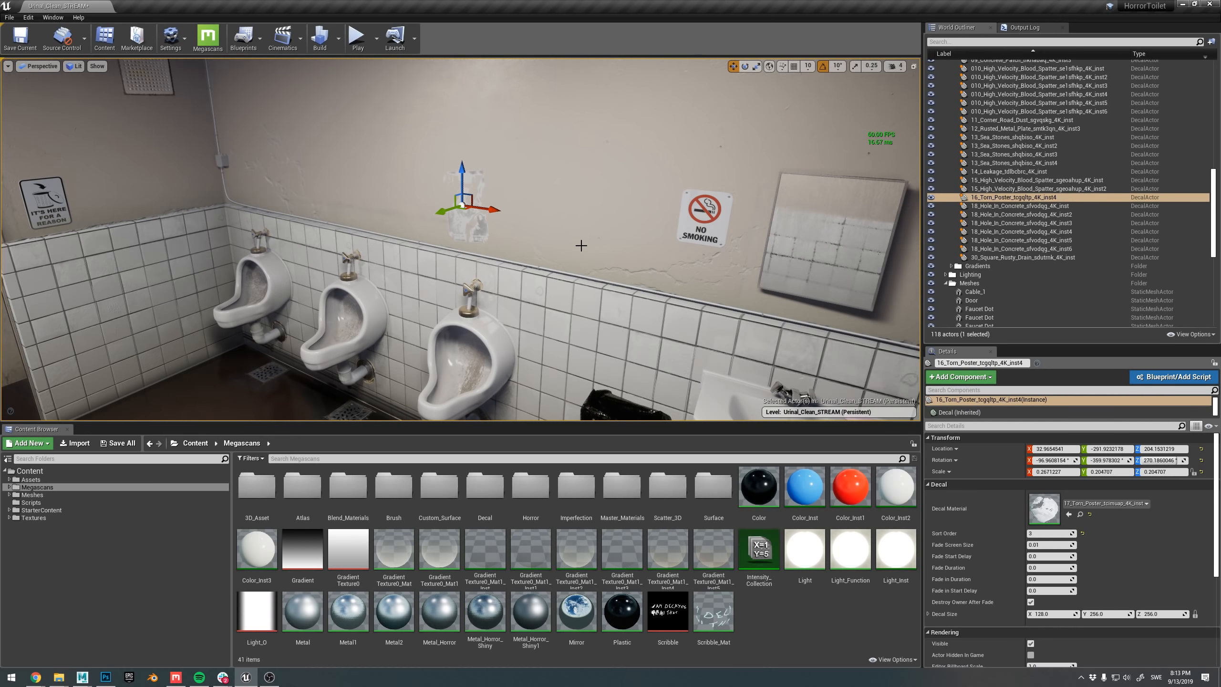
{"action": "mouse_move", "coordinate": [581, 246]}
{"action": "right_mouse_down"}
{"action": "mouse_move", "coordinate": [550, 237]}
{"action": "mouse_move", "coordinate": [582, 245]}
{"action": "right_mouse_up"}
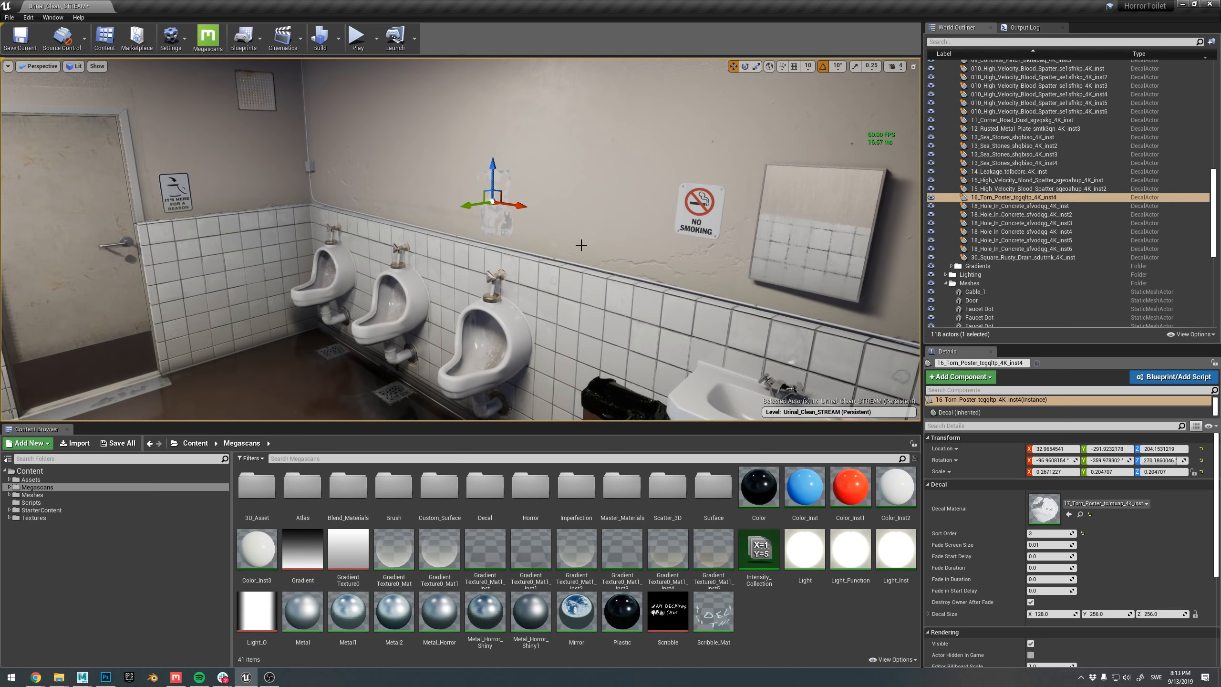
{"action": "key", "text": "Escape"}
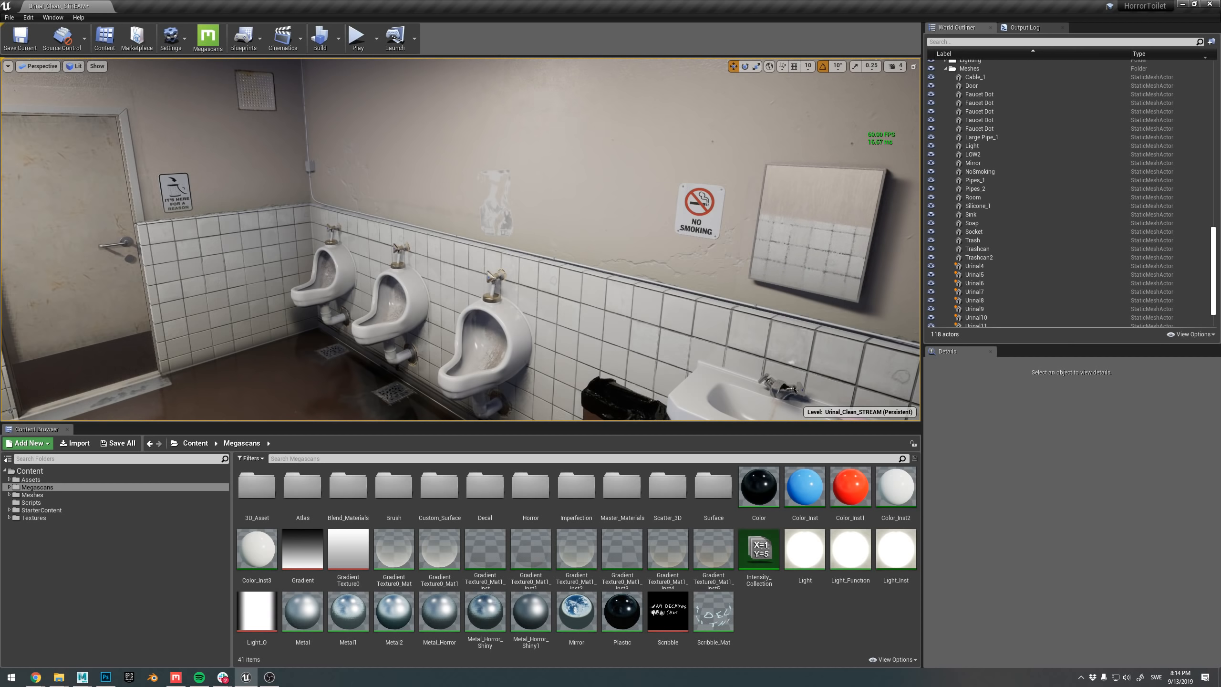
- Examine the upper painted wall and the door corner with nothing selected
{"action": "left_click", "coordinate": [453, 140]}
{"action": "key", "text": "Escape"}
{"action": "mouse_move", "coordinate": [453, 140]}
{"action": "right_mouse_down"}
{"action": "mouse_move", "coordinate": [356, 149]}
{"action": "mouse_move", "coordinate": [375, 159]}
{"action": "mouse_move", "coordinate": [447, 145]}
{"action": "right_mouse_up"}
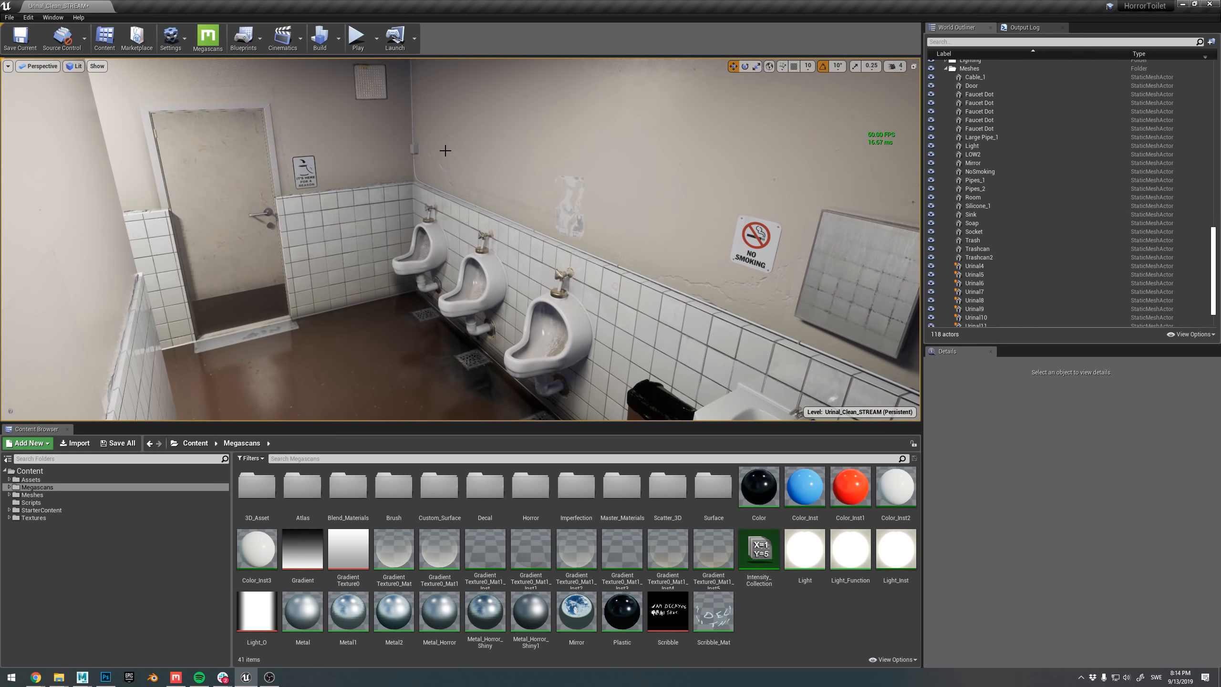
{"action": "mouse_move", "coordinate": [458, 183]}
{"action": "right_mouse_down"}
{"action": "mouse_move", "coordinate": [447, 184]}
{"action": "mouse_move", "coordinate": [462, 183]}
{"action": "right_mouse_up"}
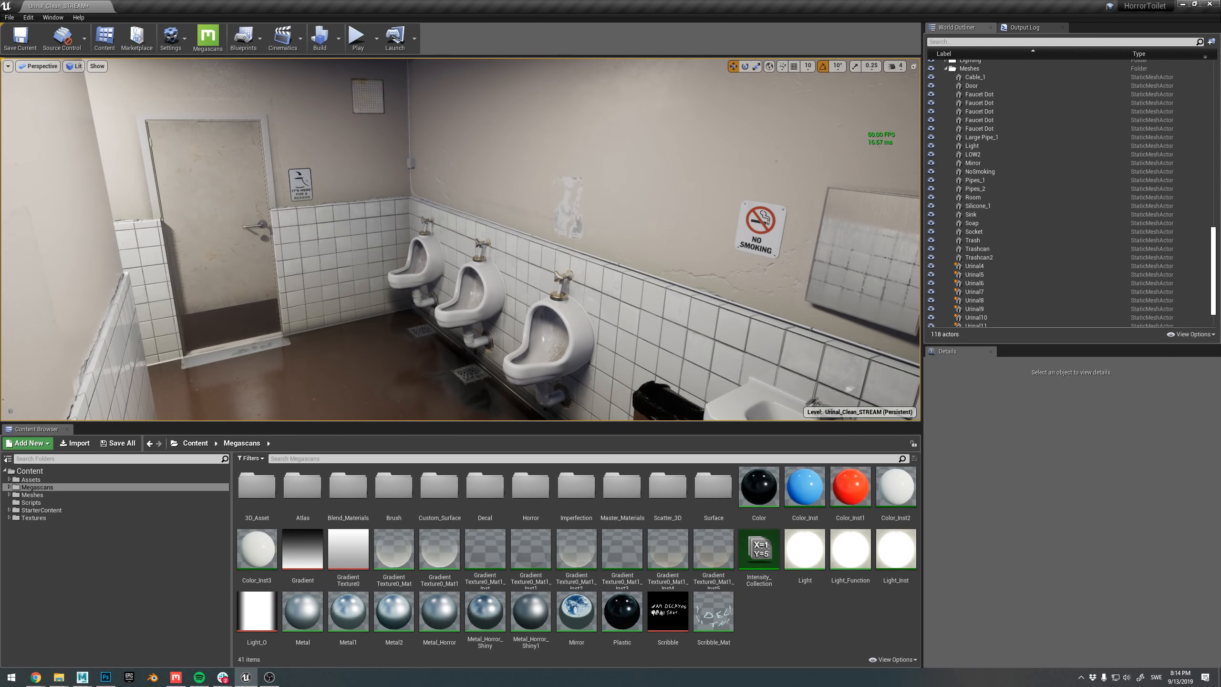
- Show the decal markers, select the 16_Torn_Poster decal above the urinals, and open its decal material instance
{"action": "right_click_drag", "start_coordinate": [475, 184], "coordinate": [385, 251]}
{"action": "key", "text": "g"}
{"action": "left_click", "coordinate": [421, 240]}
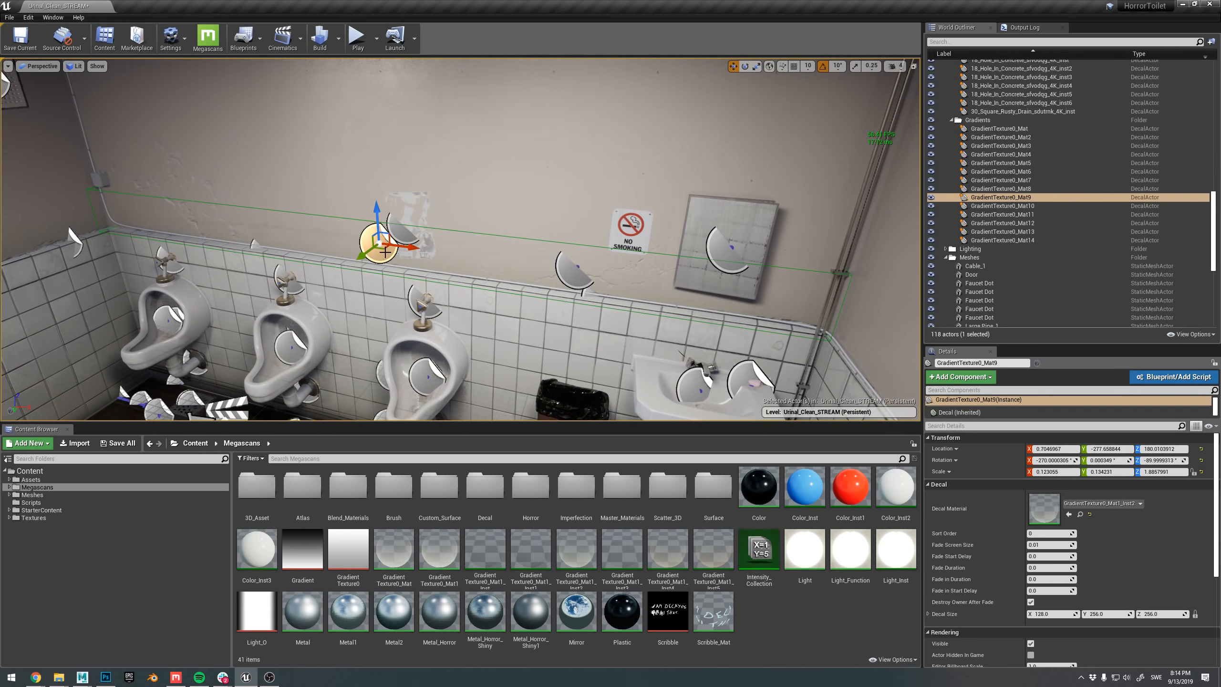
{"action": "left_click", "coordinate": [408, 233]}
{"action": "right_click_drag", "start_coordinate": [458, 265], "coordinate": [424, 255]}
{"action": "key", "text": "r"}
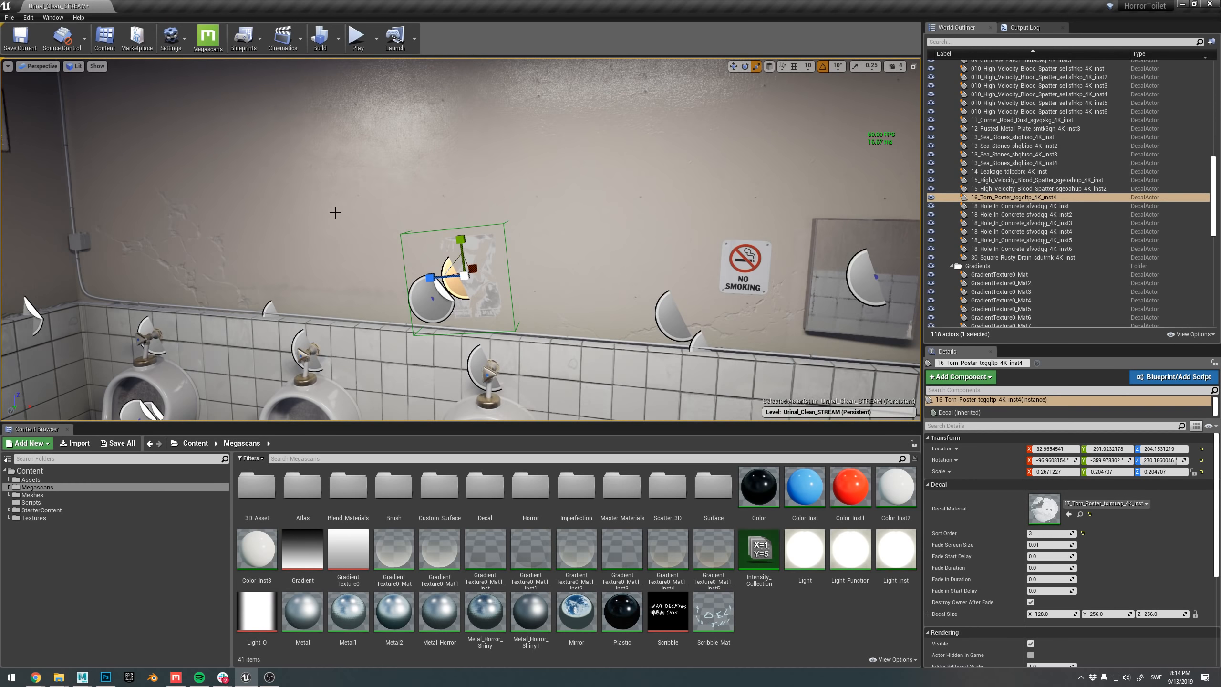
{"action": "right_click_drag", "start_coordinate": [335, 212], "coordinate": [337, 219]}
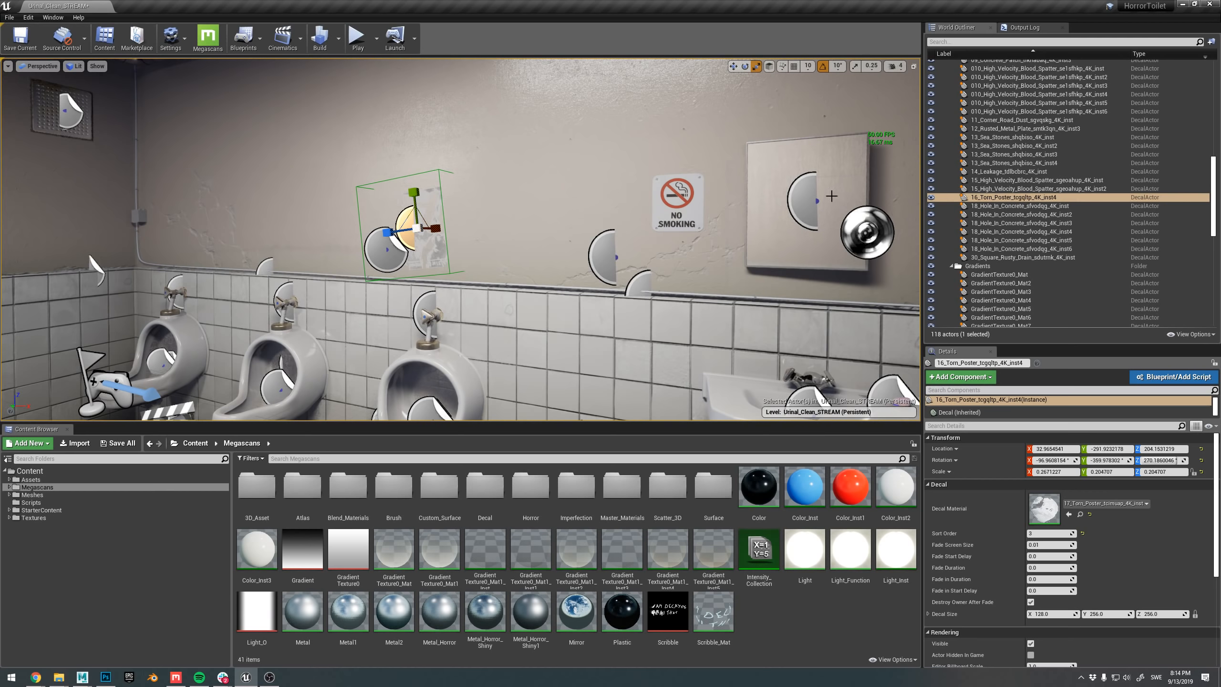
{"action": "double_click", "coordinate": [1040, 511]}
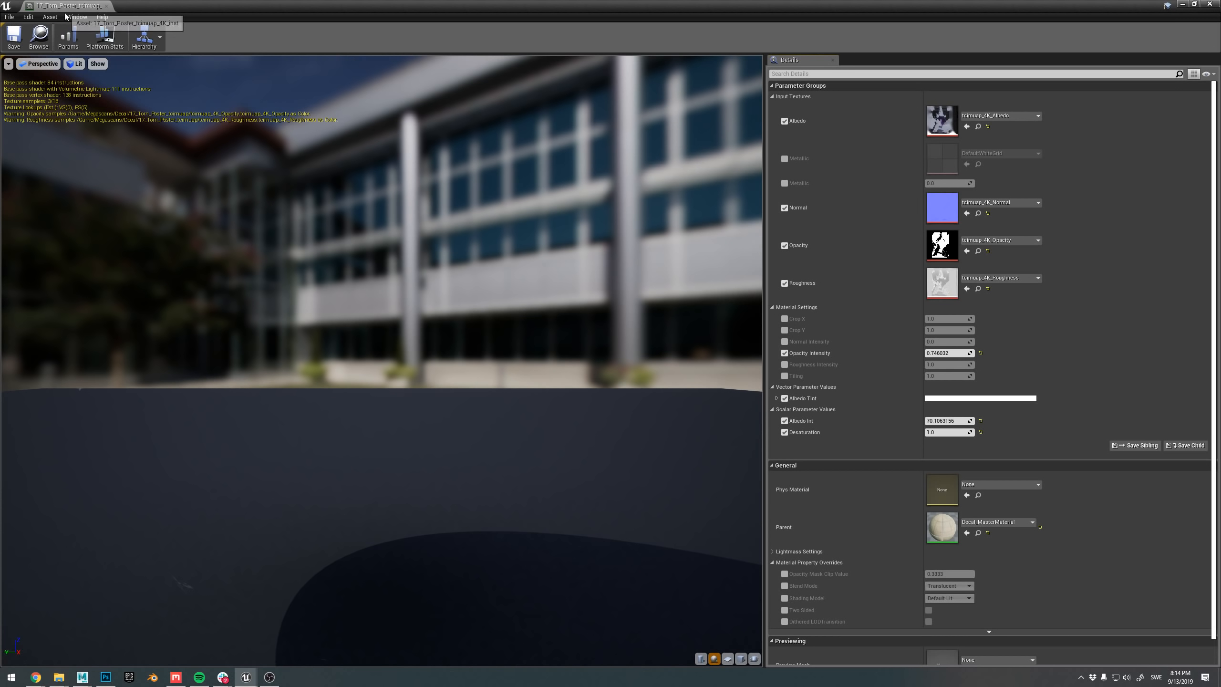
- Open the parent Decal_MasterMaterial and examine the node graph feeding its decal outputs
{"action": "double_click", "coordinate": [943, 527]}
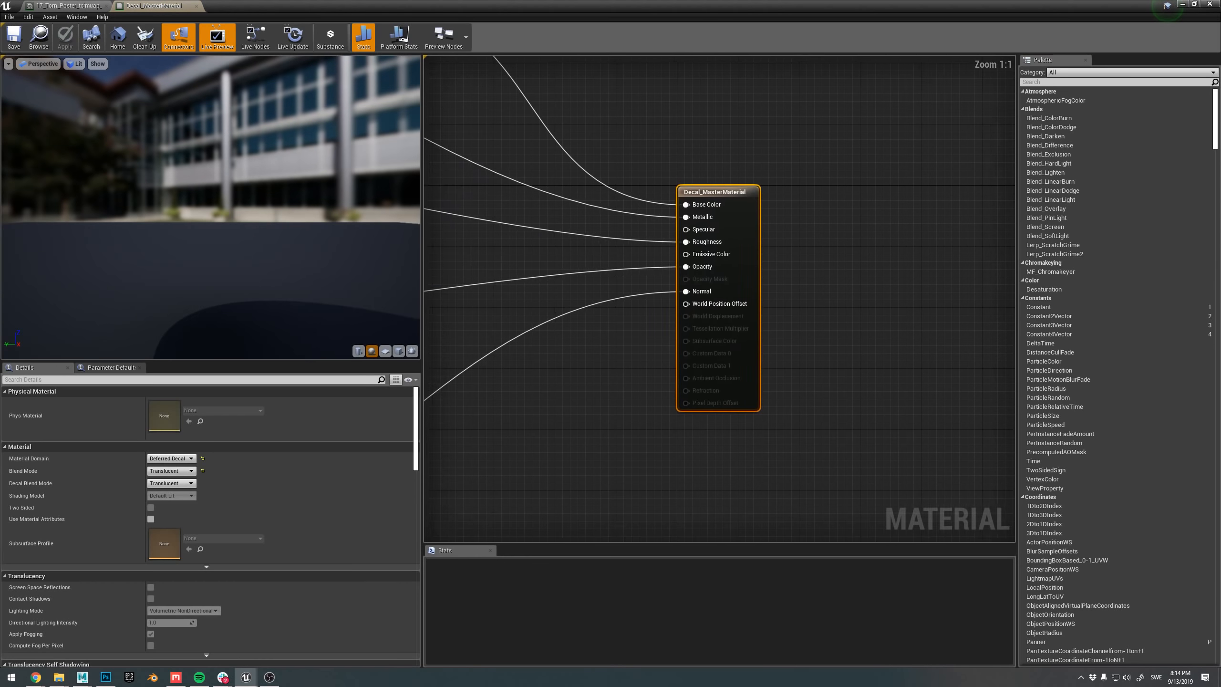
{"action": "right_click_drag", "start_coordinate": [531, 218], "coordinate": [709, 297]}
{"action": "scroll", "coordinate": [618, 284], "scroll_direction": "down", "scroll_amount": 5}
{"action": "right_click_drag", "start_coordinate": [618, 284], "coordinate": [831, 333]}
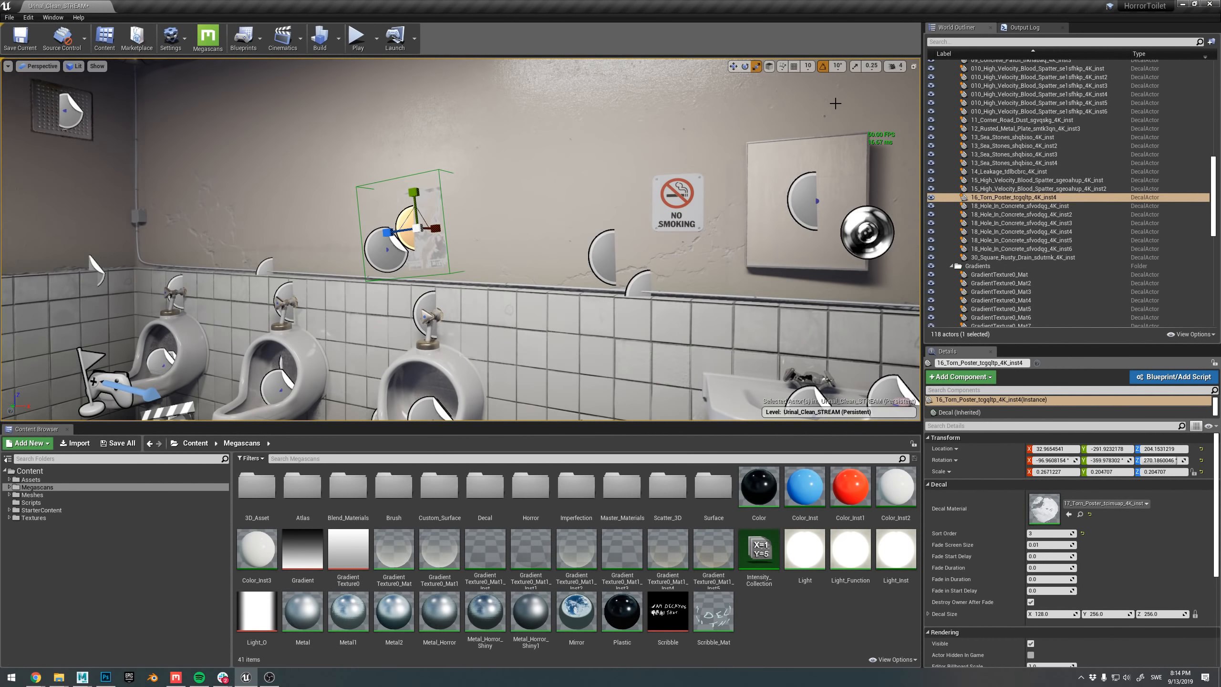
- Inspect individual decals around the urinals by selecting the concrete patch, hole in concrete, floor leakage and blood spatter decals in turn
{"action": "right_click_drag", "start_coordinate": [432, 230], "coordinate": [376, 281]}
{"action": "key", "text": "s"}
{"action": "left_click", "coordinate": [488, 188]}
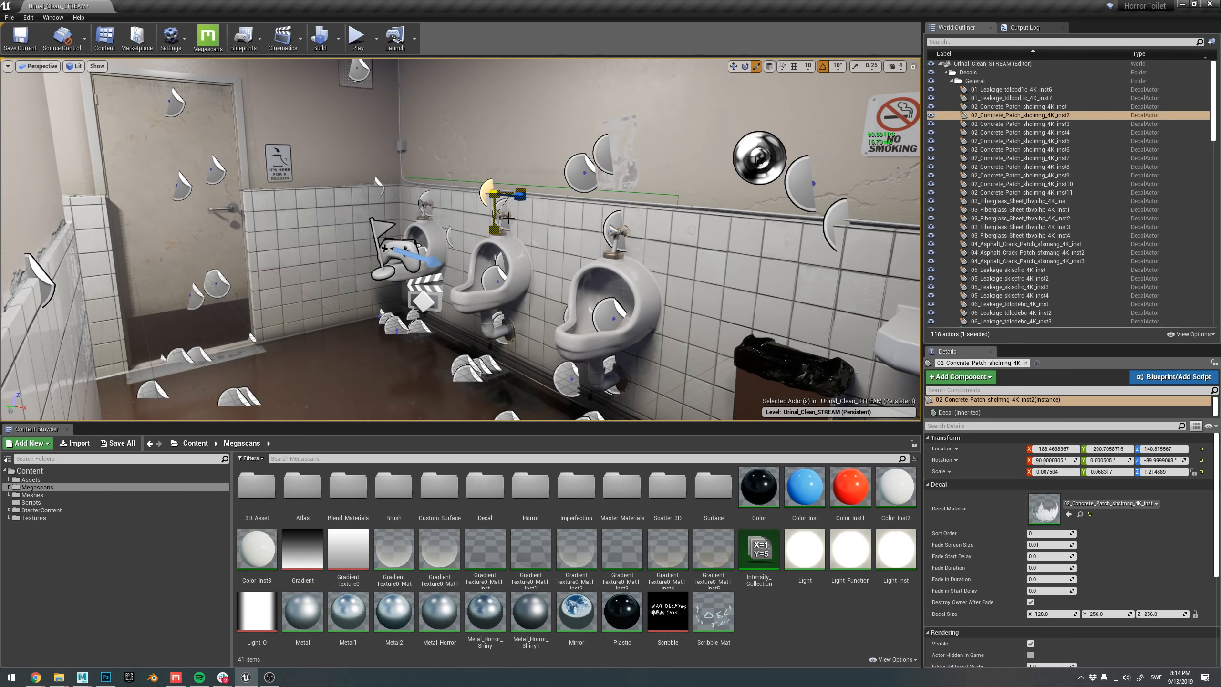
{"action": "left_click", "coordinate": [508, 218]}
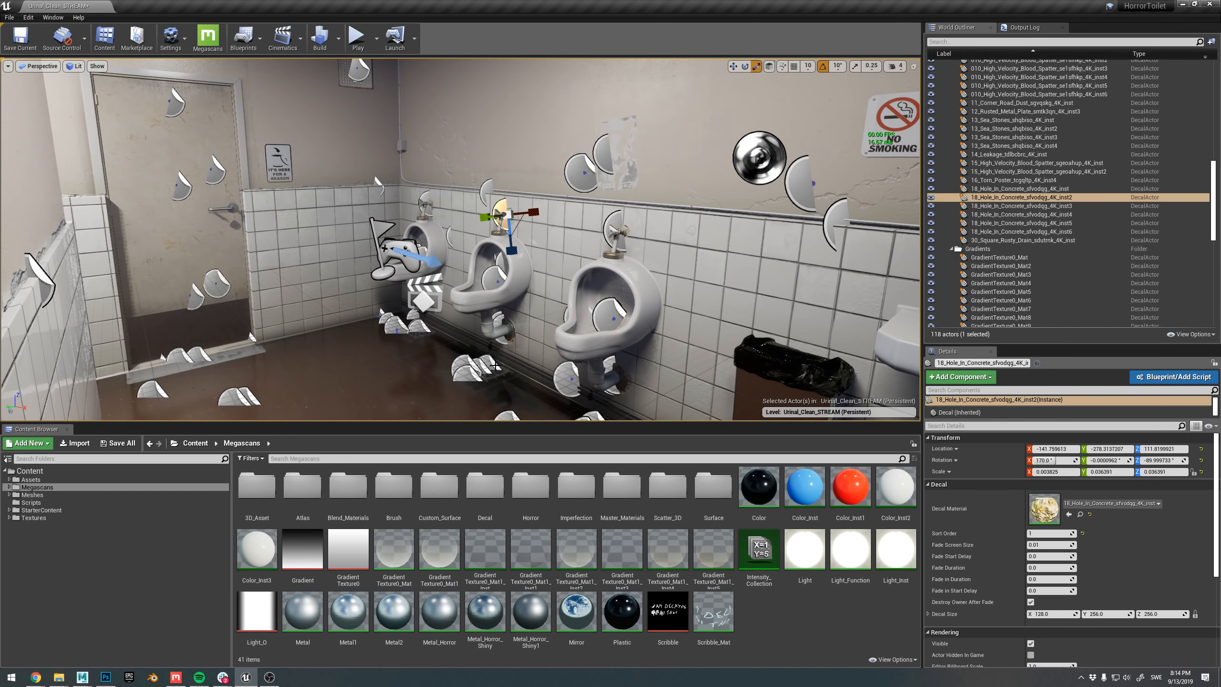
{"action": "left_click", "coordinate": [468, 362]}
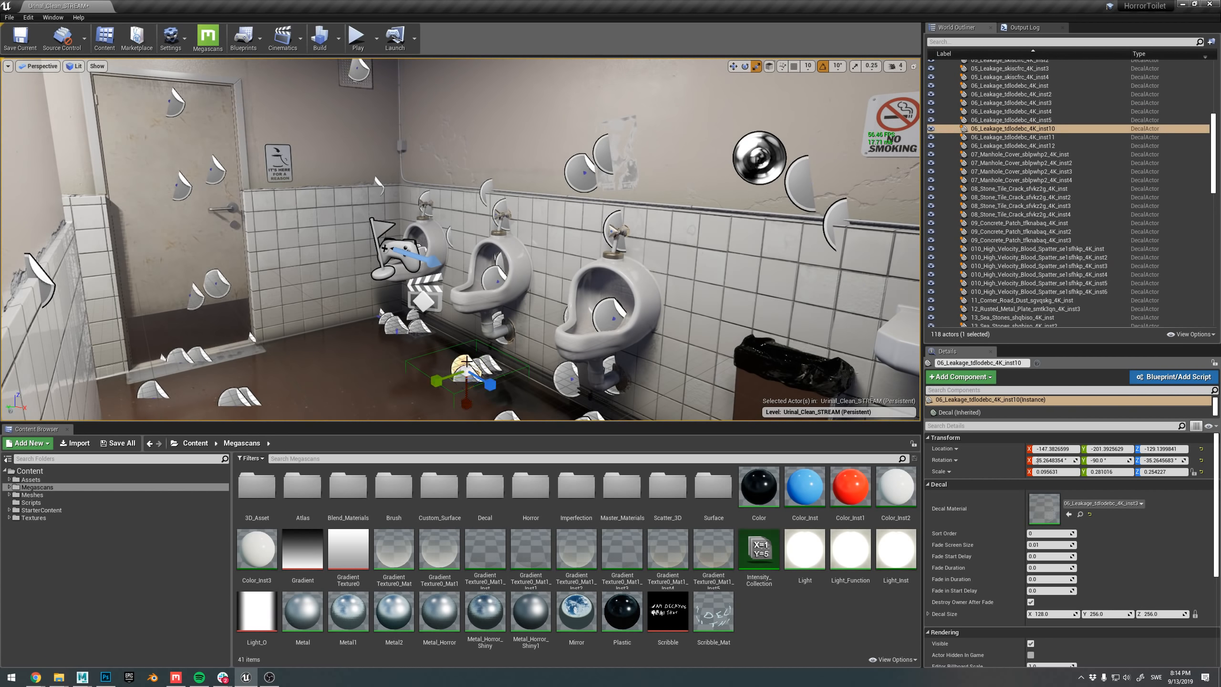
{"action": "left_click", "coordinate": [465, 371]}
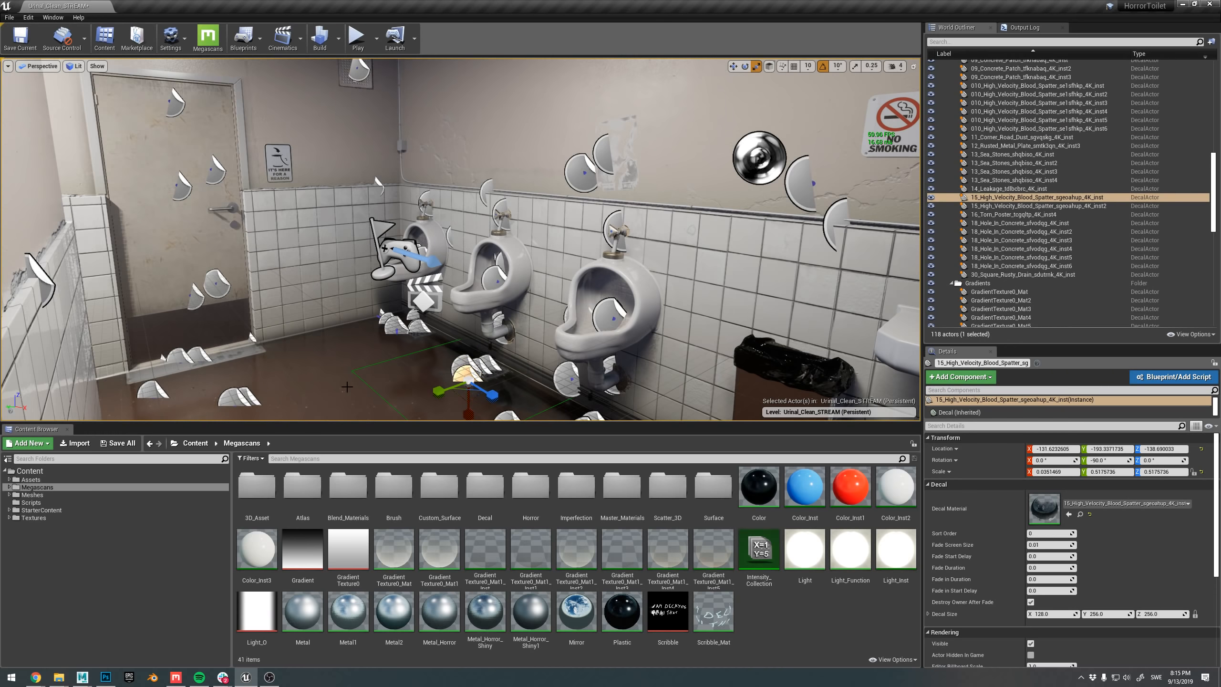
- Select the Room mesh and examine the decal markers spread across its door, walls and floor
{"action": "left_click", "coordinate": [347, 387]}
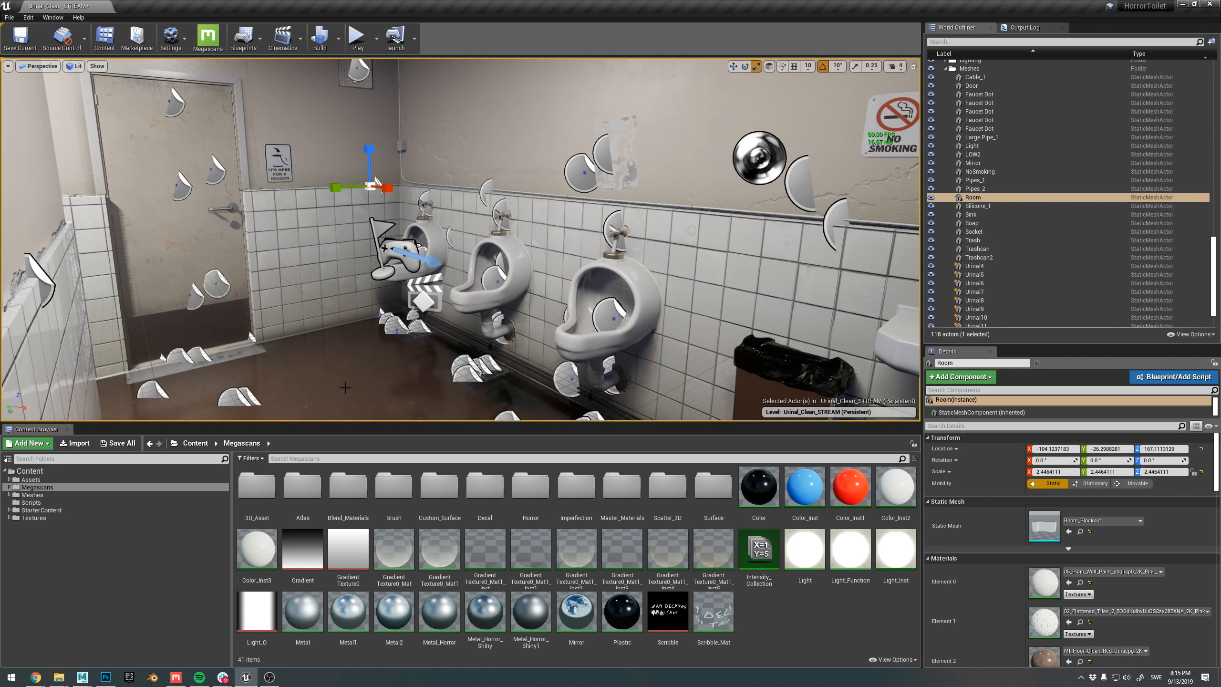
{"action": "middle_click_drag", "start_coordinate": [343, 388], "coordinate": [337, 354]}
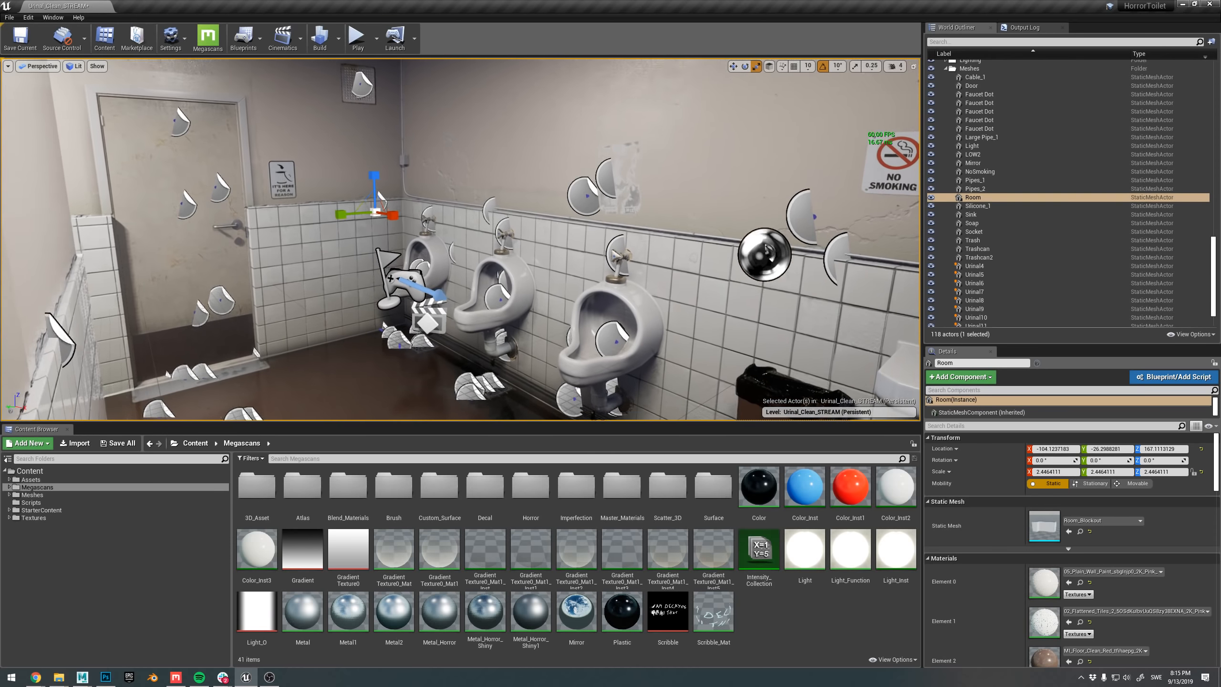
{"action": "mouse_move", "coordinate": [380, 332]}
{"action": "right_mouse_down"}
{"action": "mouse_move", "coordinate": [397, 294]}
{"action": "mouse_move", "coordinate": [355, 294]}
{"action": "mouse_move", "coordinate": [380, 332]}
{"action": "right_mouse_up"}
{"action": "left_click_drag", "start_coordinate": [380, 332], "coordinate": [385, 361]}
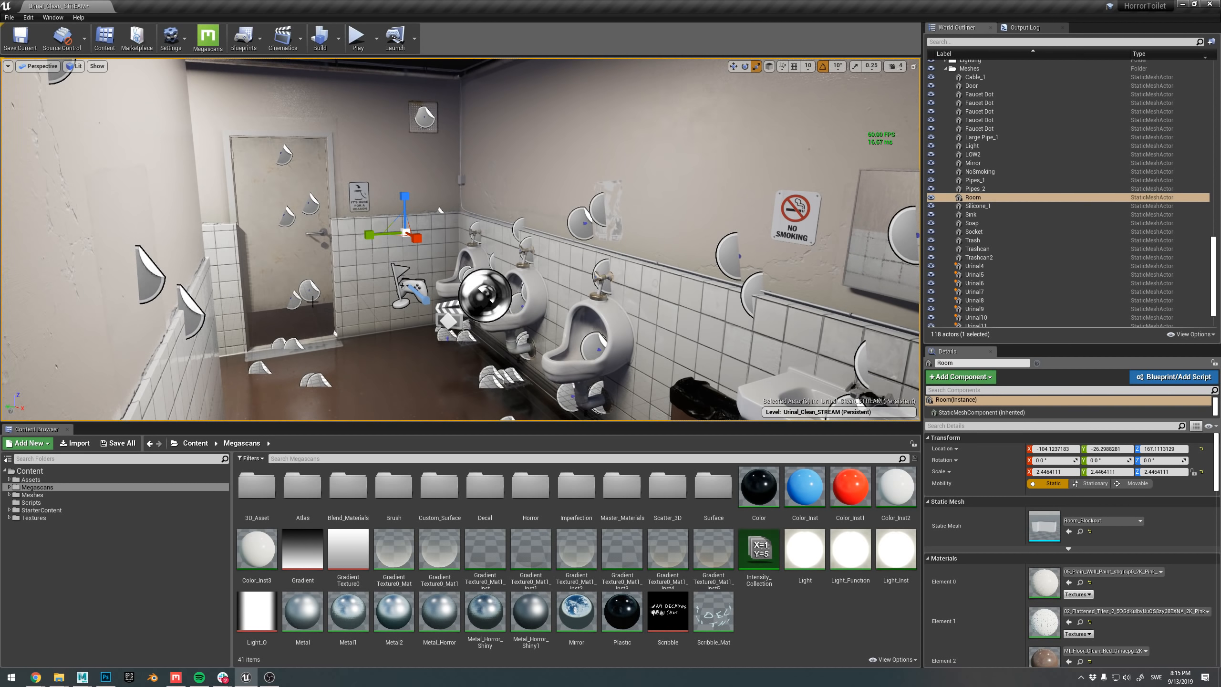
- Open the recent level Urinal_Horror_STREAM without saving the changes to the clean restroom level
{"action": "left_click", "coordinate": [9, 17]}
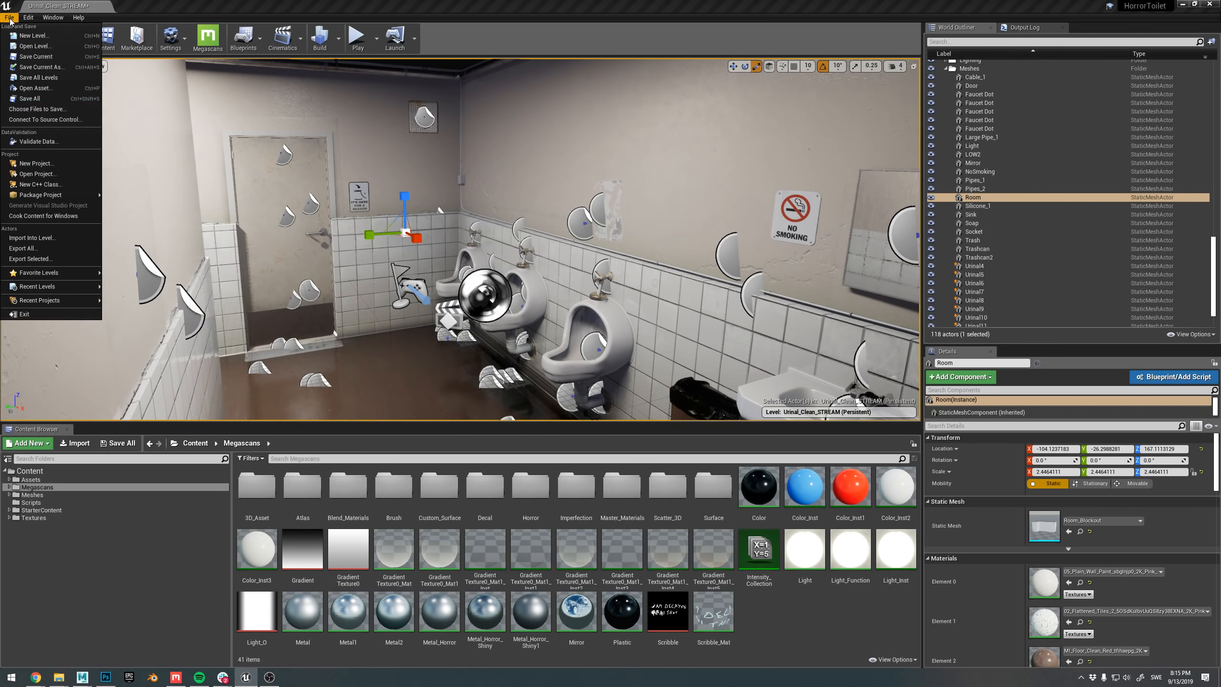
{"action": "mouse_move", "coordinate": [58, 286]}
{"action": "left_click", "coordinate": [136, 295]}
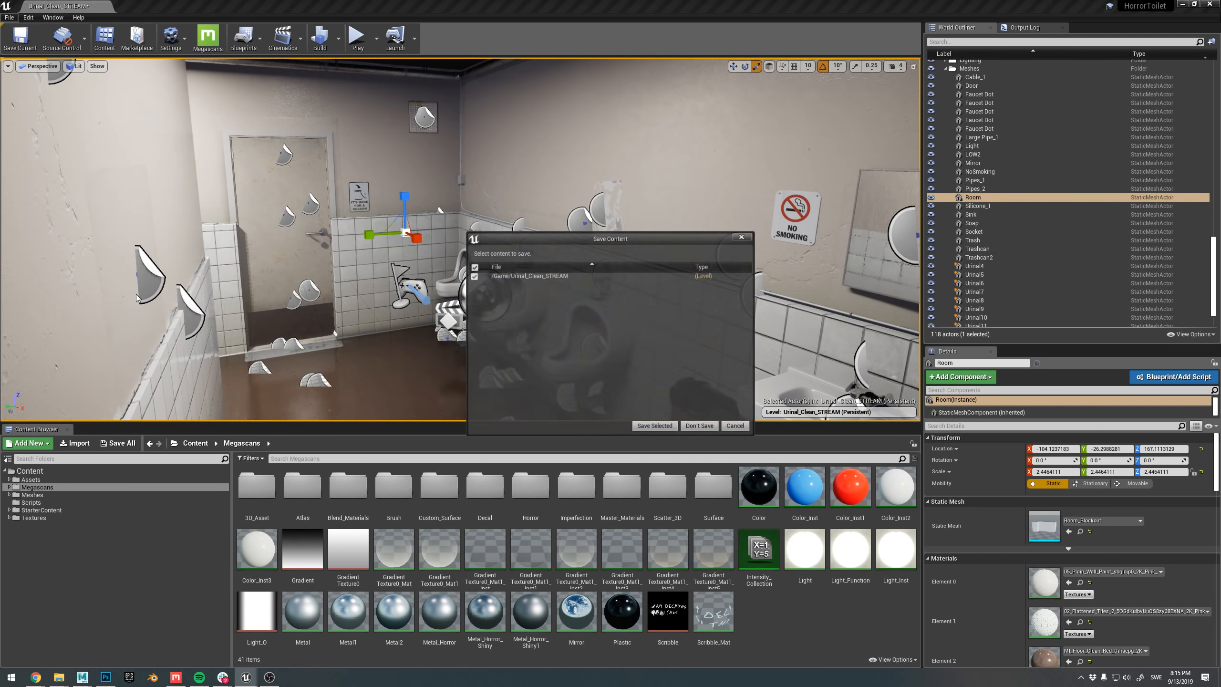
{"action": "left_click", "coordinate": [697, 429]}
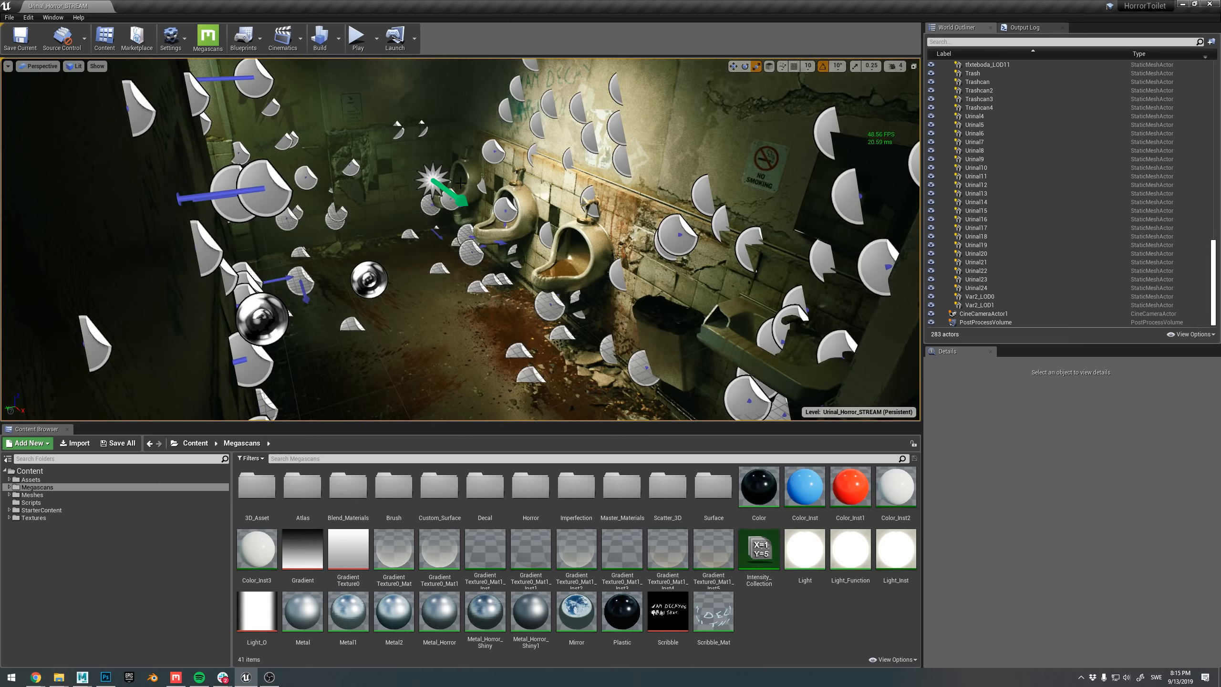
- Preview the horror restroom level in play mode, and stop the play session
{"action": "right_click_drag", "start_coordinate": [481, 231], "coordinate": [481, 216]}
{"action": "left_click", "coordinate": [359, 38]}
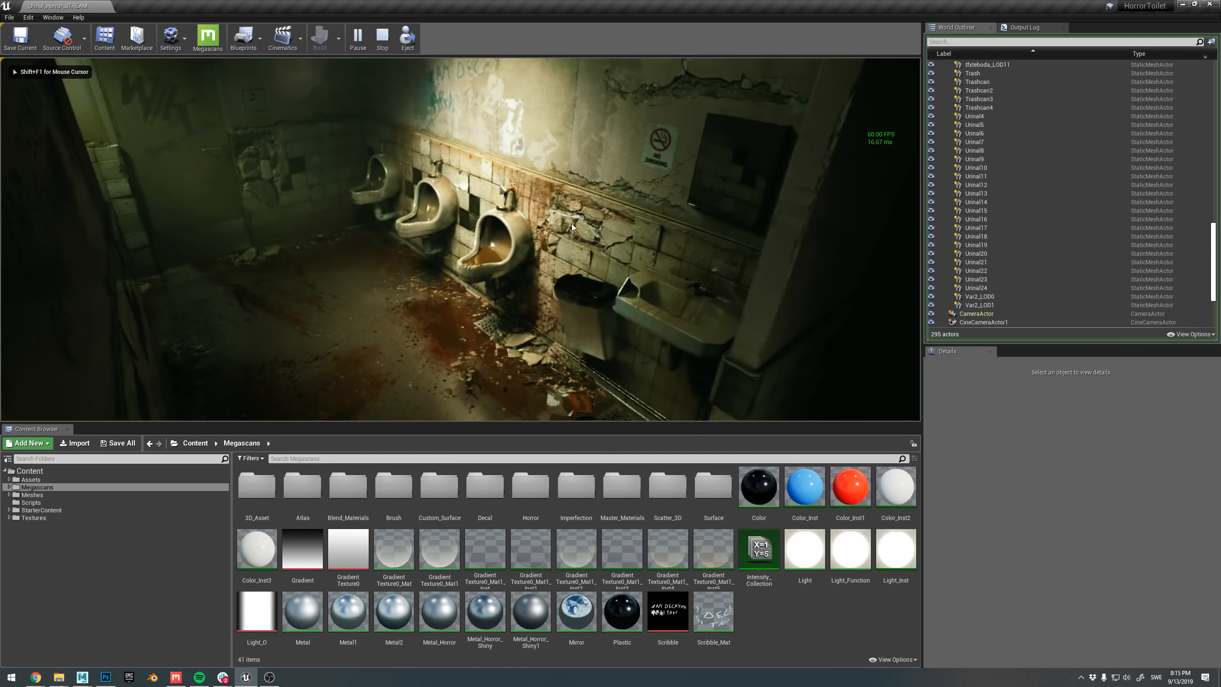
{"action": "left_click", "coordinate": [382, 38]}
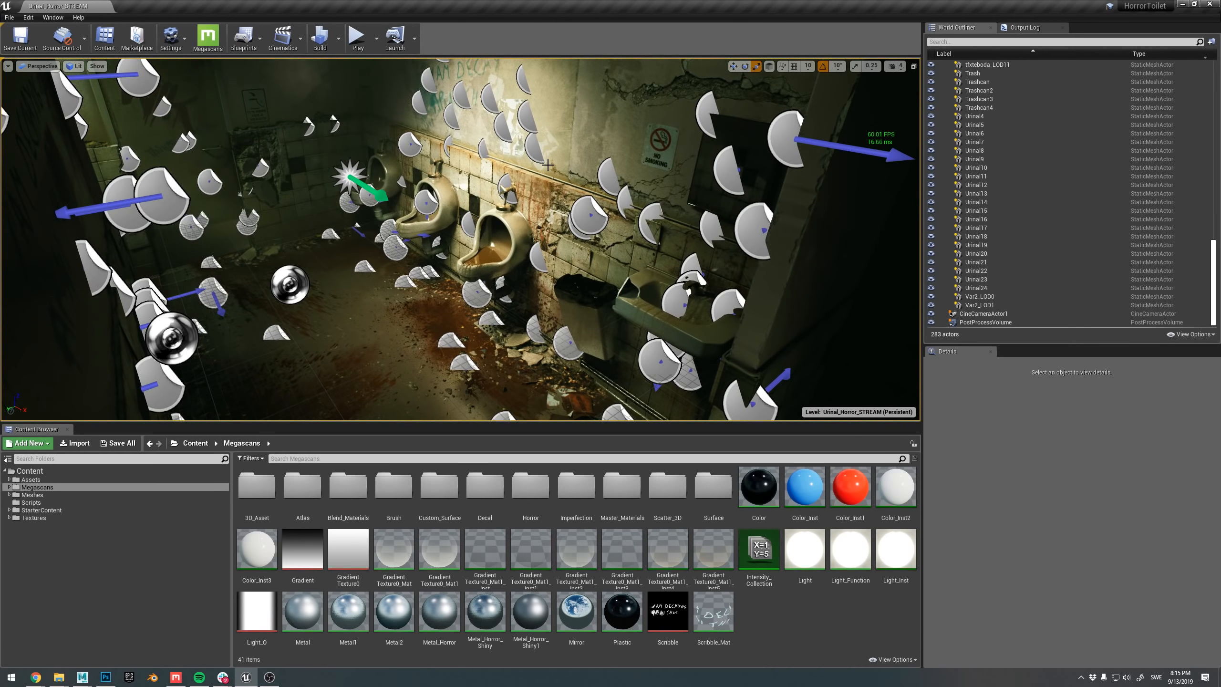
- Hide the decal markers and check the horror restroom's frame rate in the viewport
{"action": "key", "text": "g"}
{"action": "right_click_drag", "start_coordinate": [548, 165], "coordinate": [511, 135]}
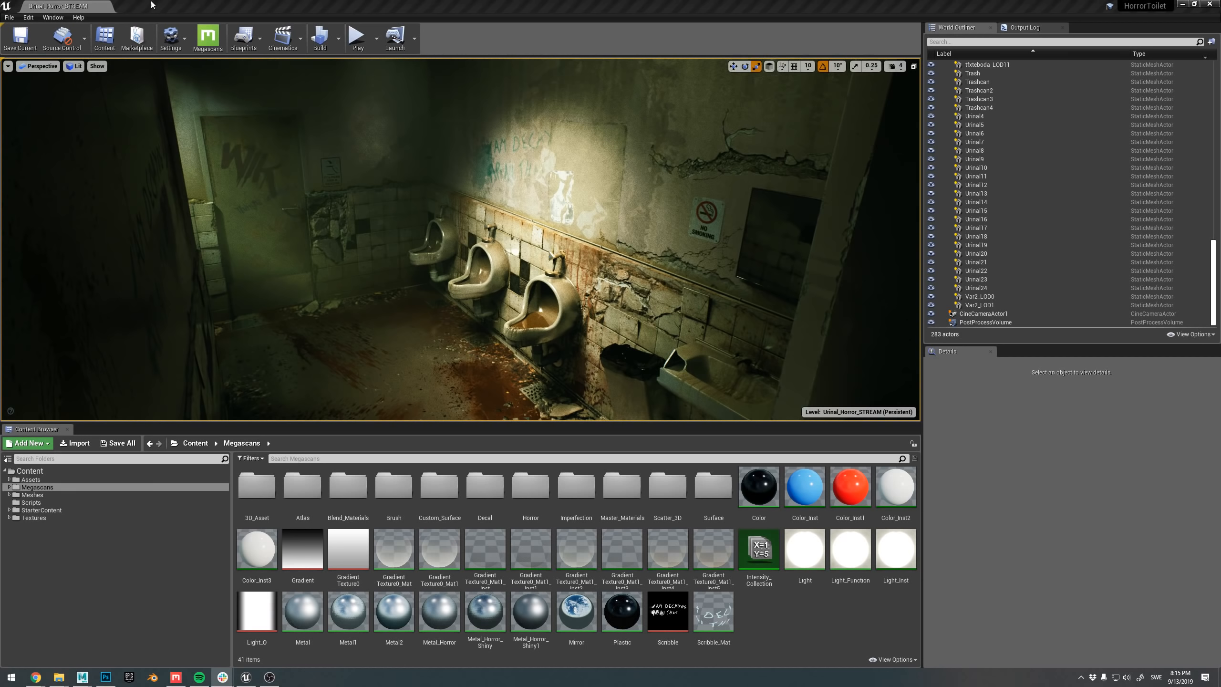
{"action": "key", "text": "ctrl+shift+h"}
{"action": "right_click_drag", "start_coordinate": [303, 191], "coordinate": [306, 211]}
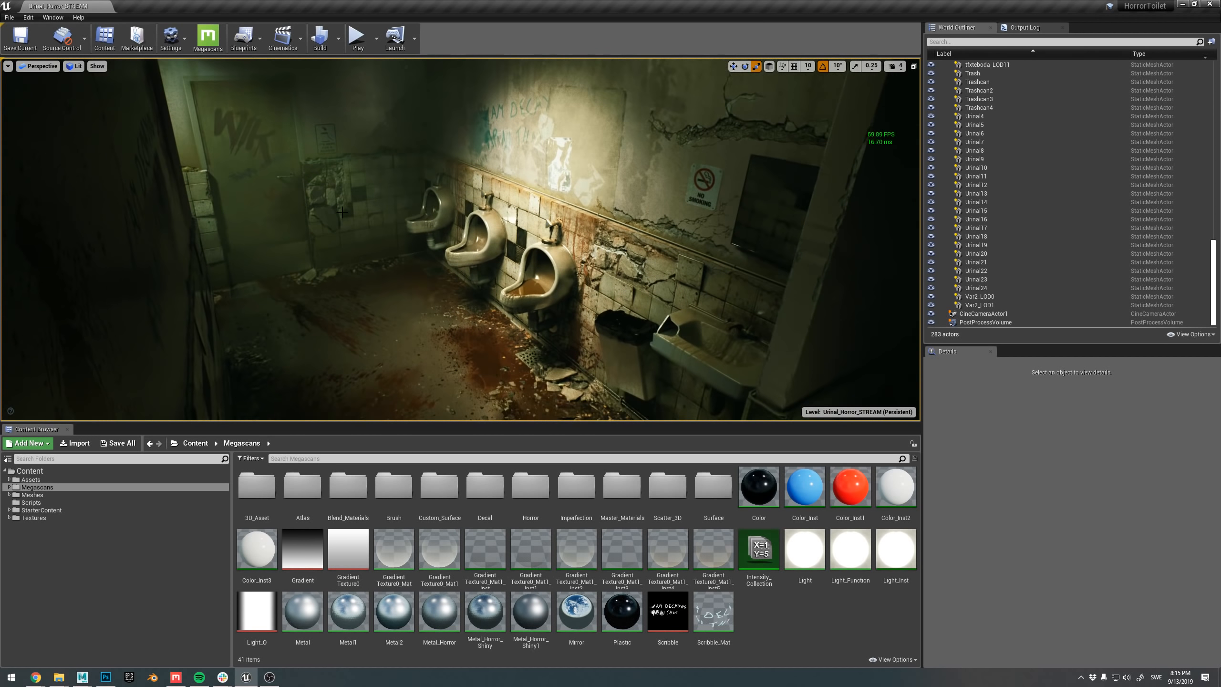
{"action": "key", "text": "ctrl+shift+h"}
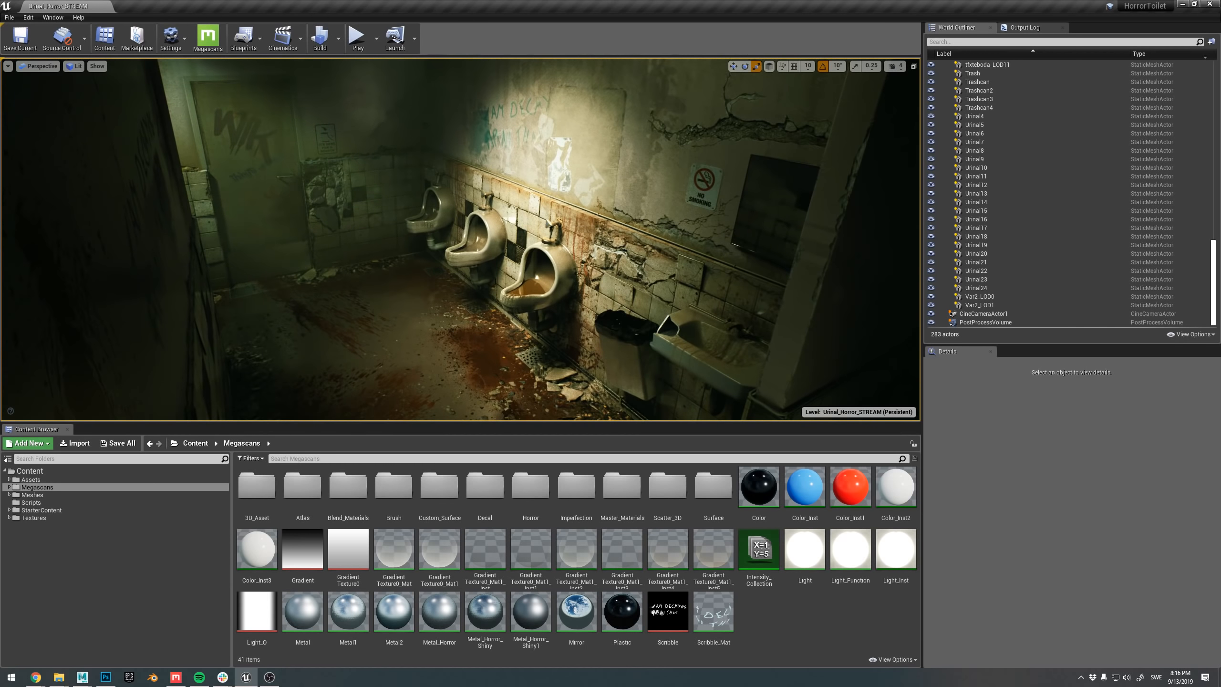
- Show the decal markers, search the scene actors for "am", and pilot CineCameraActor1
{"action": "mouse_move", "coordinate": [495, 237]}
{"action": "right_mouse_down"}
{"action": "mouse_move", "coordinate": [510, 245]}
{"action": "mouse_move", "coordinate": [509, 234]}
{"action": "right_mouse_up"}
{"action": "key", "text": "g"}
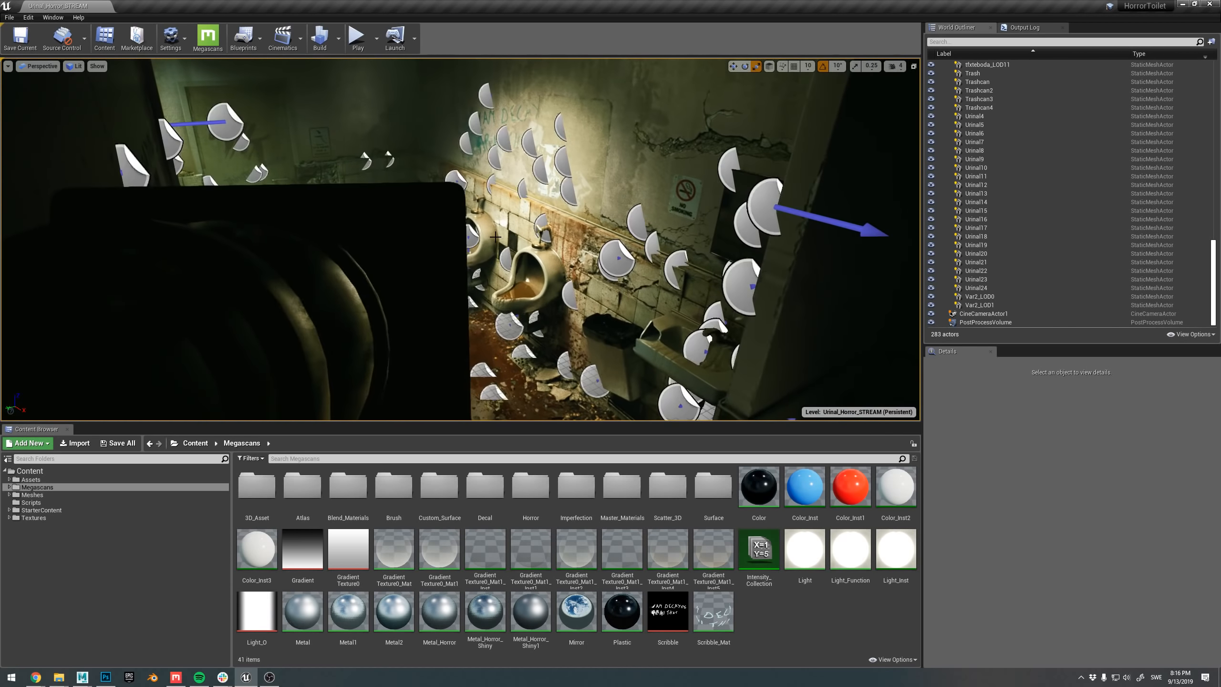
{"action": "scroll", "coordinate": [496, 236], "scroll_direction": "down", "scroll_amount": 4}
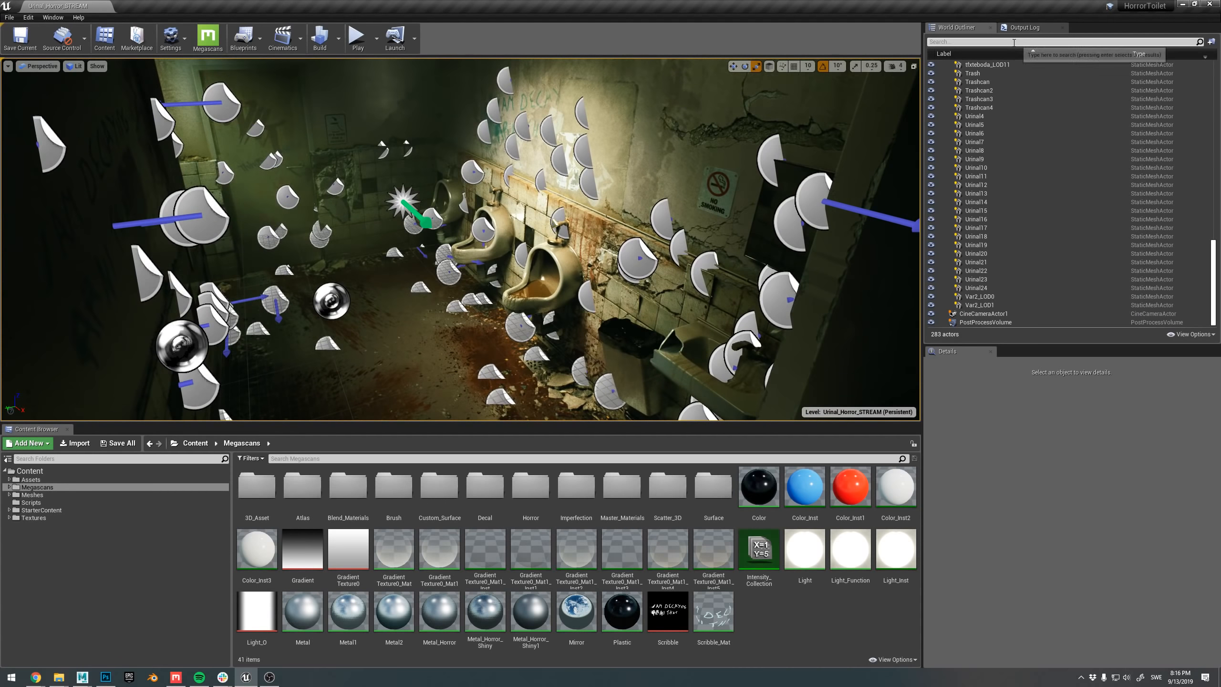
{"action": "left_click", "coordinate": [1015, 42]}
{"action": "type", "text": "am"}
{"action": "right_click", "coordinate": [984, 124]}
{"action": "key", "text": "Escape"}
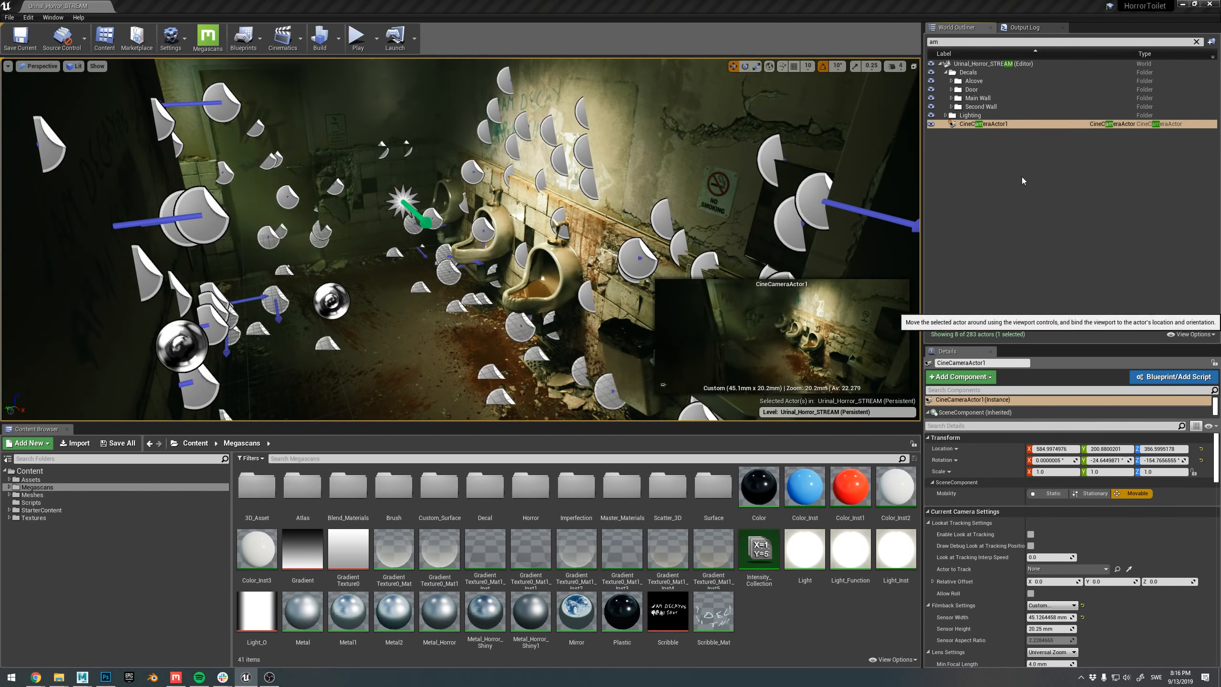
- Reframe the piloted camera on the urinals, clear the actor search and hide the decal markers
{"action": "mouse_move", "coordinate": [513, 242]}
{"action": "right_mouse_down"}
{"action": "mouse_move", "coordinate": [529, 234]}
{"action": "mouse_move", "coordinate": [520, 230]}
{"action": "right_mouse_up"}
{"action": "key", "text": "g"}
{"action": "key", "text": "g"}
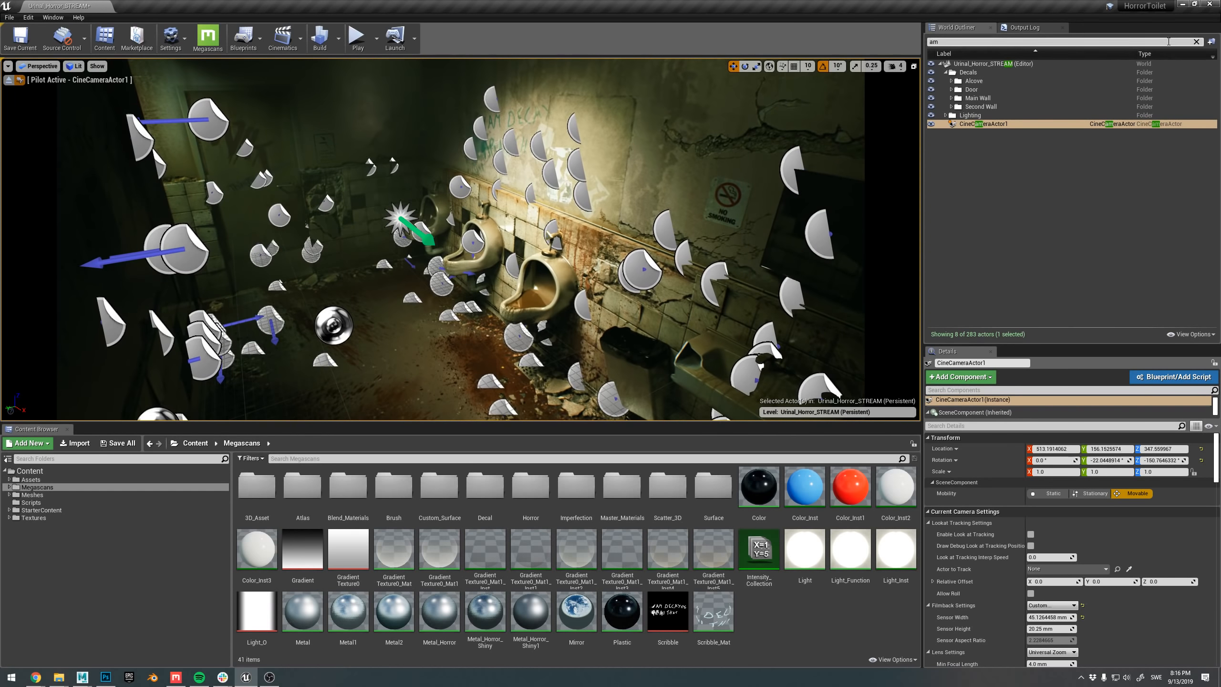
{"action": "left_click", "coordinate": [1197, 42]}
{"action": "right_click_drag", "start_coordinate": [582, 197], "coordinate": [575, 187]}
{"action": "key", "text": "g"}
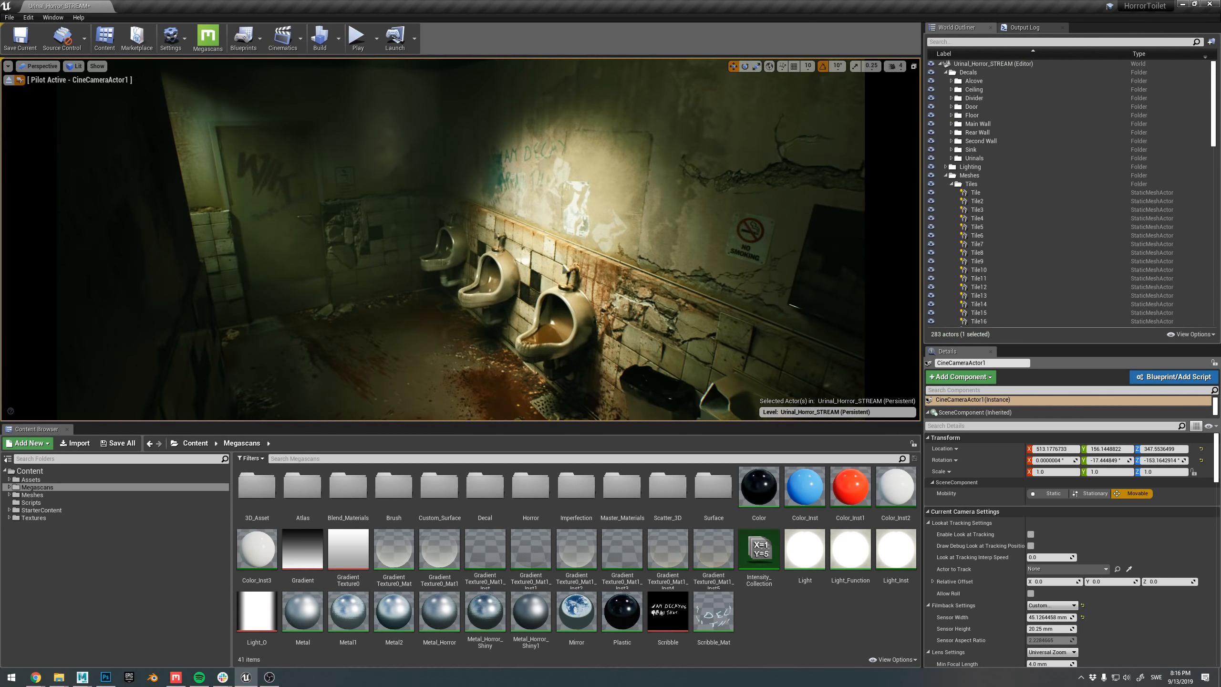
{"action": "key", "text": "ctrl+shift+h"}
{"action": "key", "text": "ctrl+shift+h"}
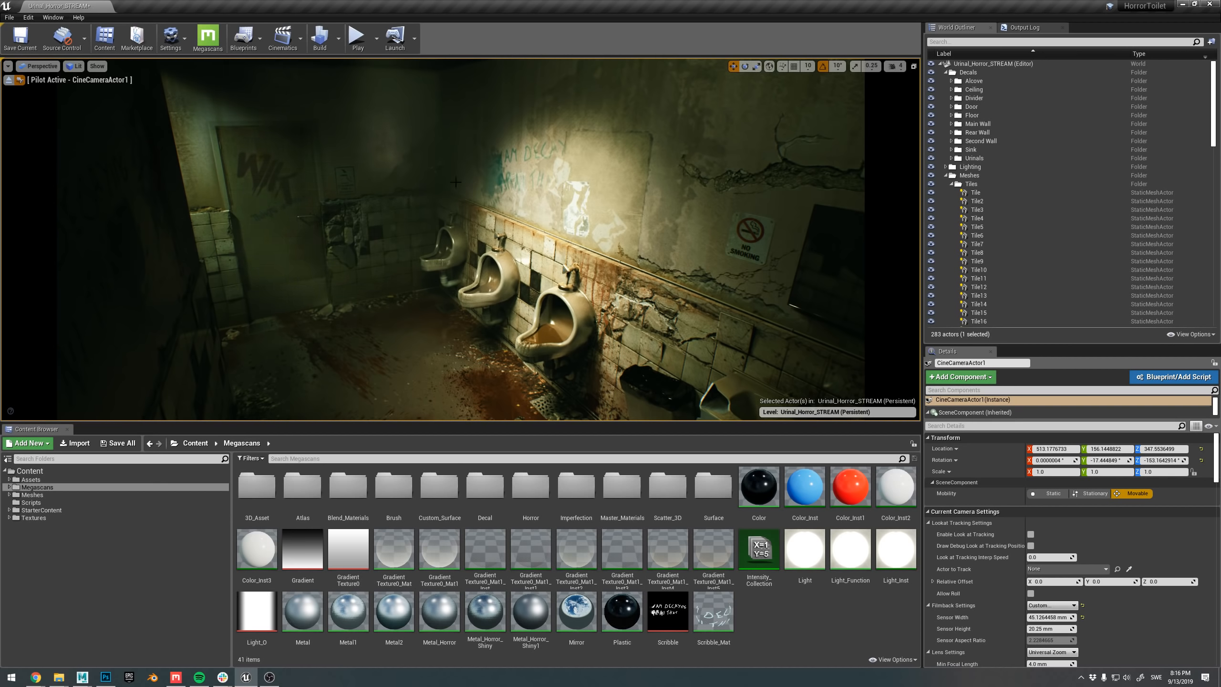
- Examine the urinals, broken wall tiles and stained floor of the horror restroom through the piloted camera
{"action": "right_click_drag", "start_coordinate": [523, 256], "coordinate": [521, 244]}
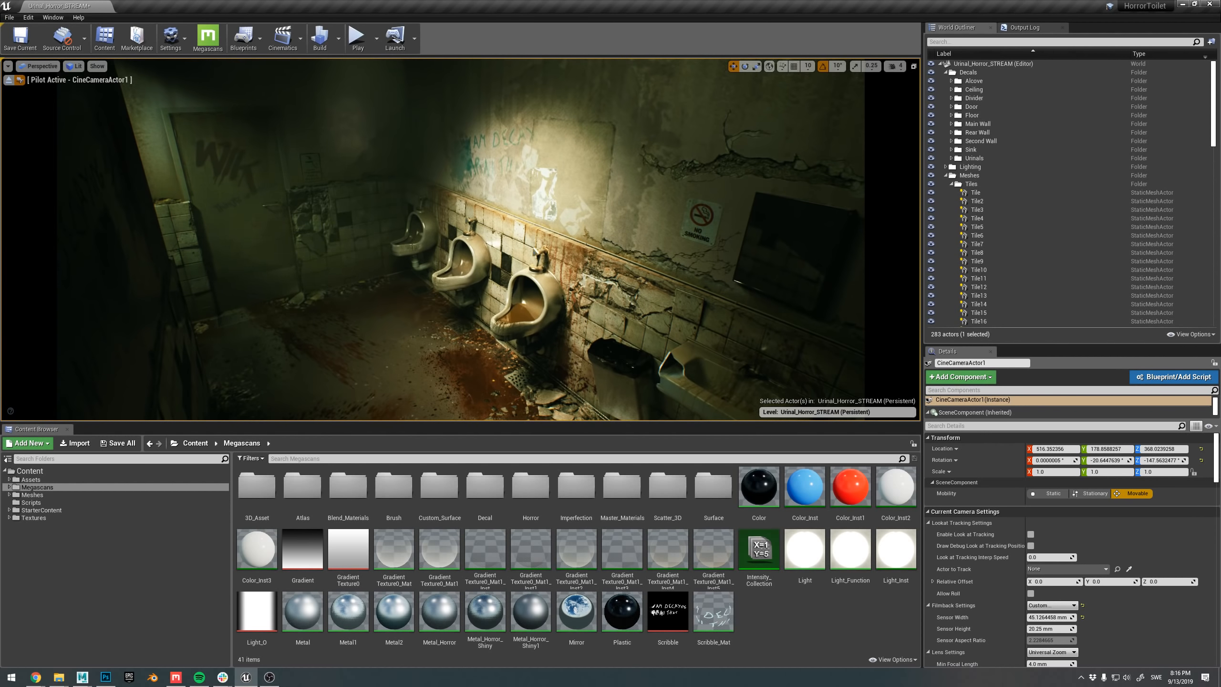
{"action": "key", "text": "alt+Tab"}
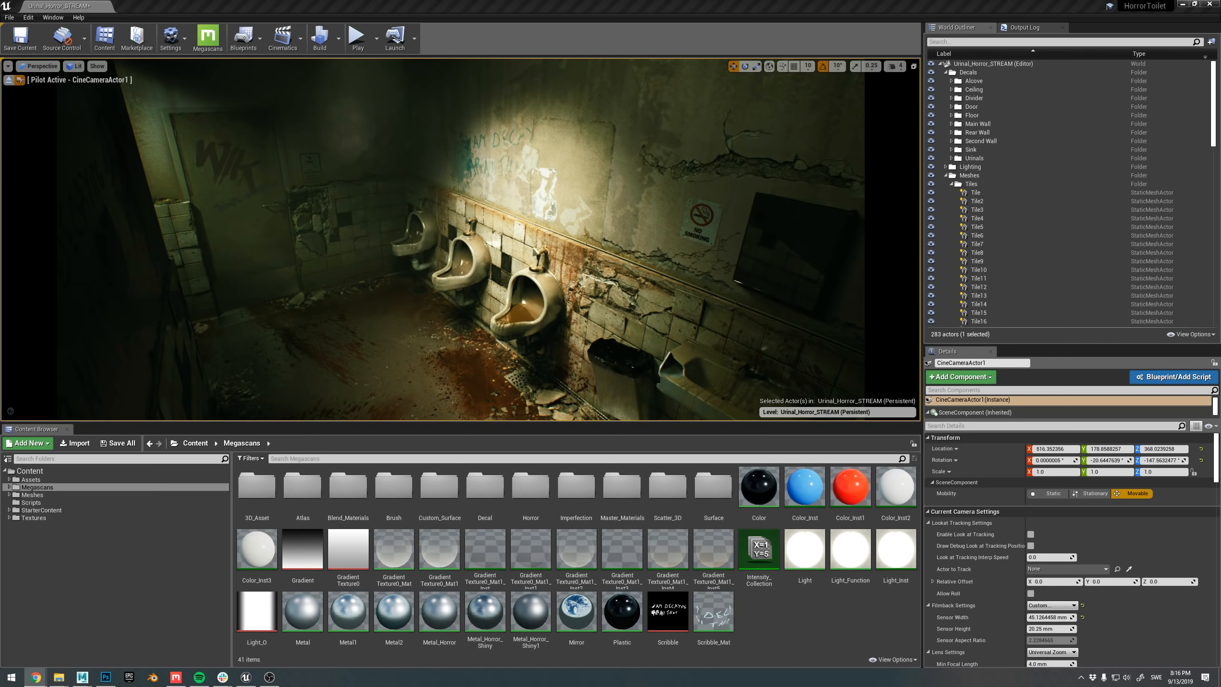
{"action": "left_click", "coordinate": [380, 4]}
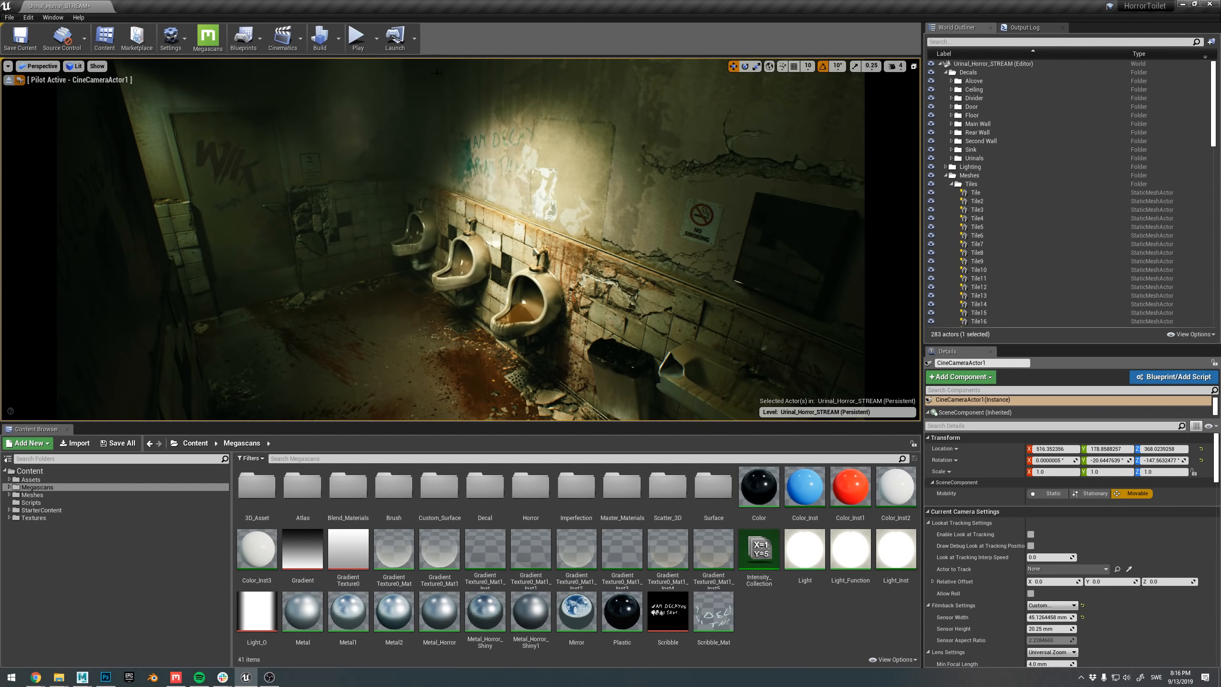
{"action": "right_click_drag", "start_coordinate": [387, 156], "coordinate": [451, 212]}
{"action": "key", "text": "w"}
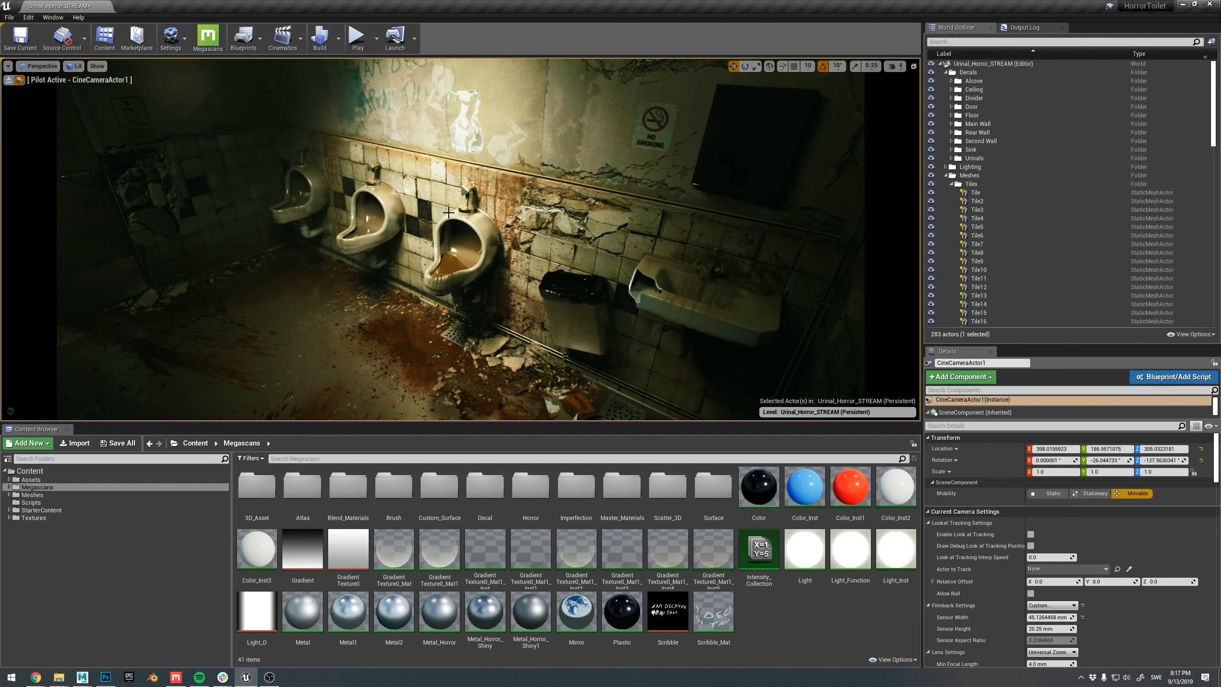
{"action": "mouse_move", "coordinate": [448, 212]}
{"action": "right_mouse_down"}
{"action": "mouse_move", "coordinate": [384, 224]}
{"action": "mouse_move", "coordinate": [449, 217]}
{"action": "mouse_move", "coordinate": [440, 211]}
{"action": "right_mouse_up"}
{"action": "key", "text": "w"}
{"action": "right_click_drag", "start_coordinate": [461, 239], "coordinate": [411, 273]}
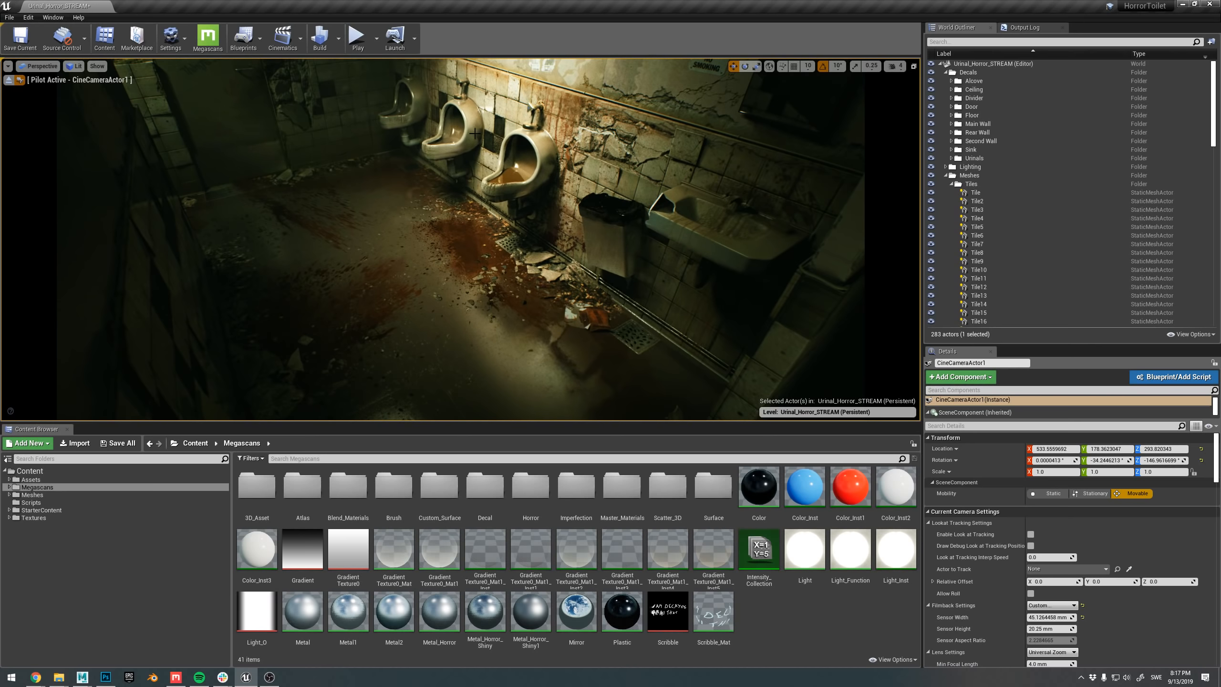
{"action": "mouse_move", "coordinate": [463, 223]}
{"action": "right_mouse_down"}
{"action": "mouse_move", "coordinate": [429, 207]}
{"action": "mouse_move", "coordinate": [458, 222]}
{"action": "right_mouse_up"}
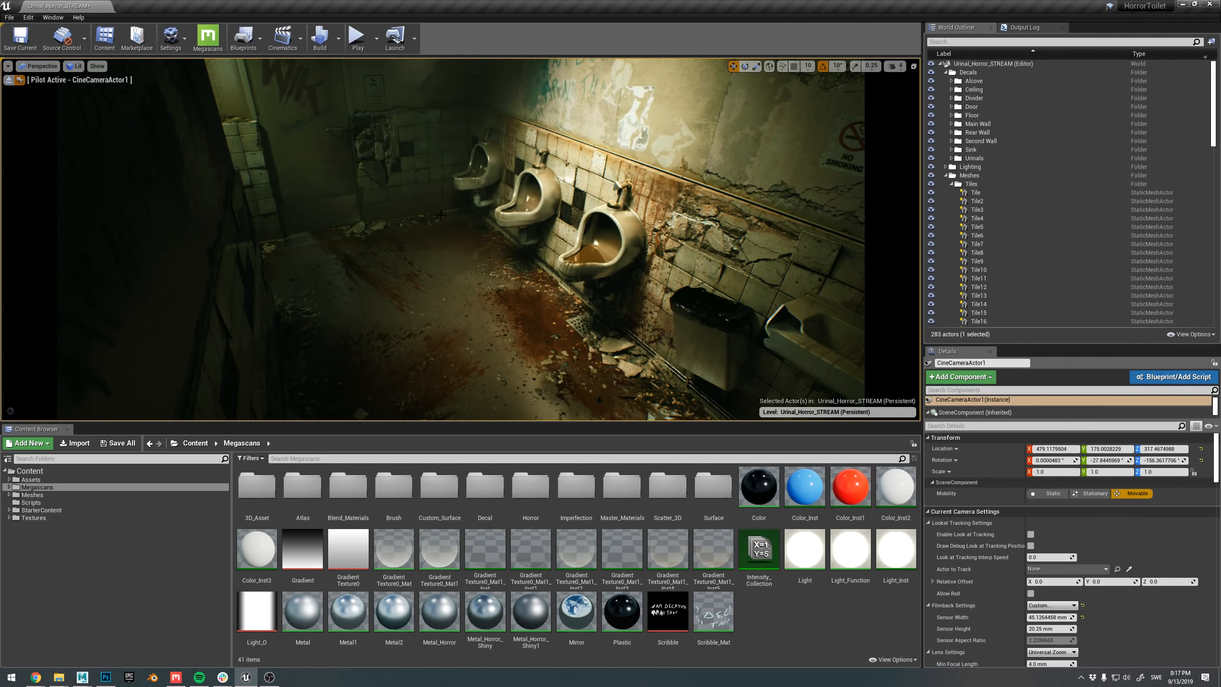
{"action": "right_click_drag", "start_coordinate": [510, 253], "coordinate": [535, 260]}
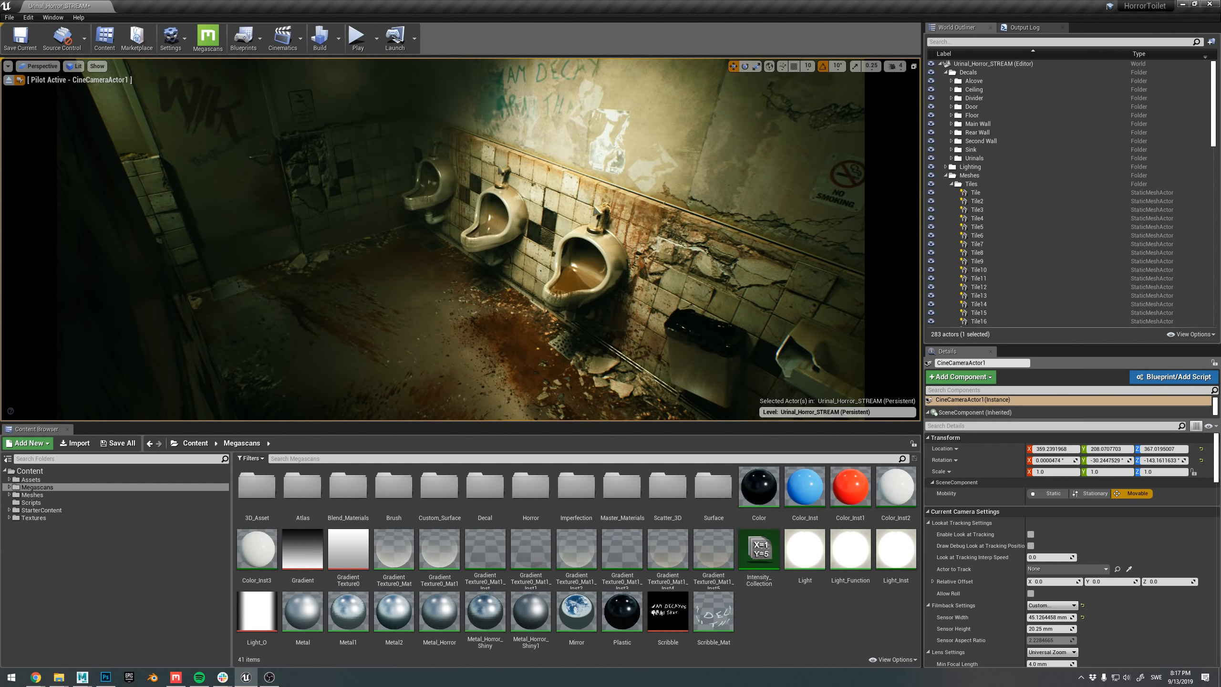
- Collapse the Meshes folder and examine the graffiti and torn posters on the wall above the urinals
{"action": "left_click", "coordinate": [946, 175]}
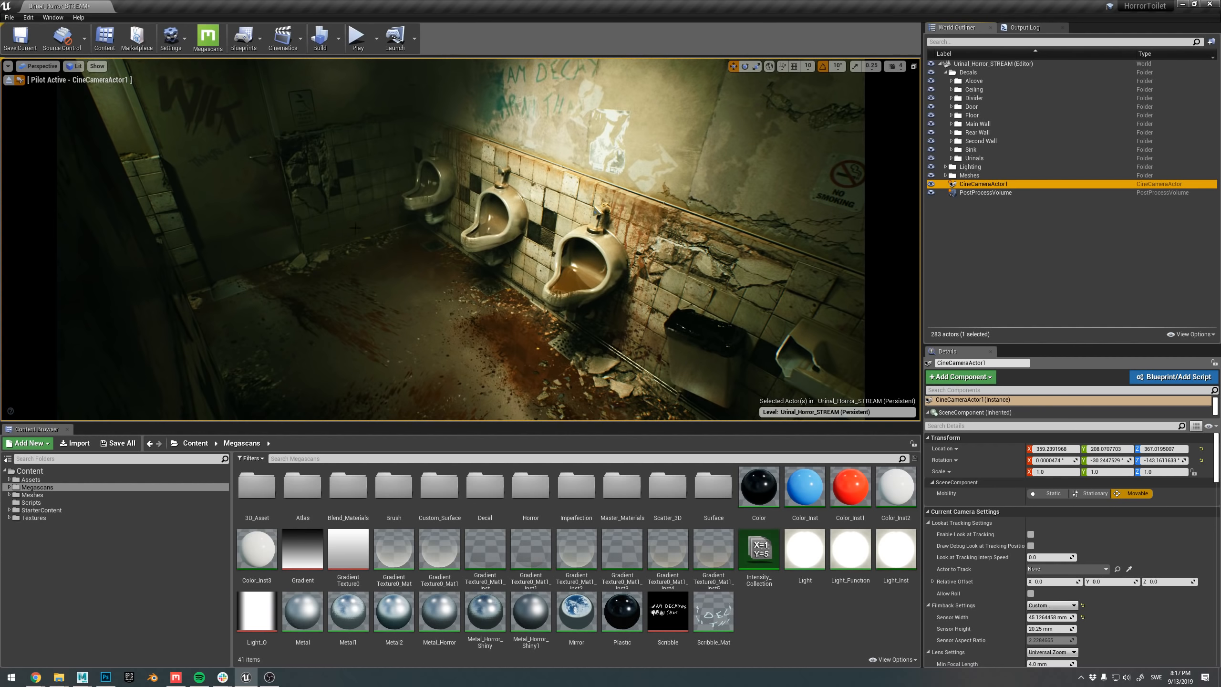
{"action": "right_click_drag", "start_coordinate": [355, 228], "coordinate": [409, 264]}
{"action": "key", "text": "q"}
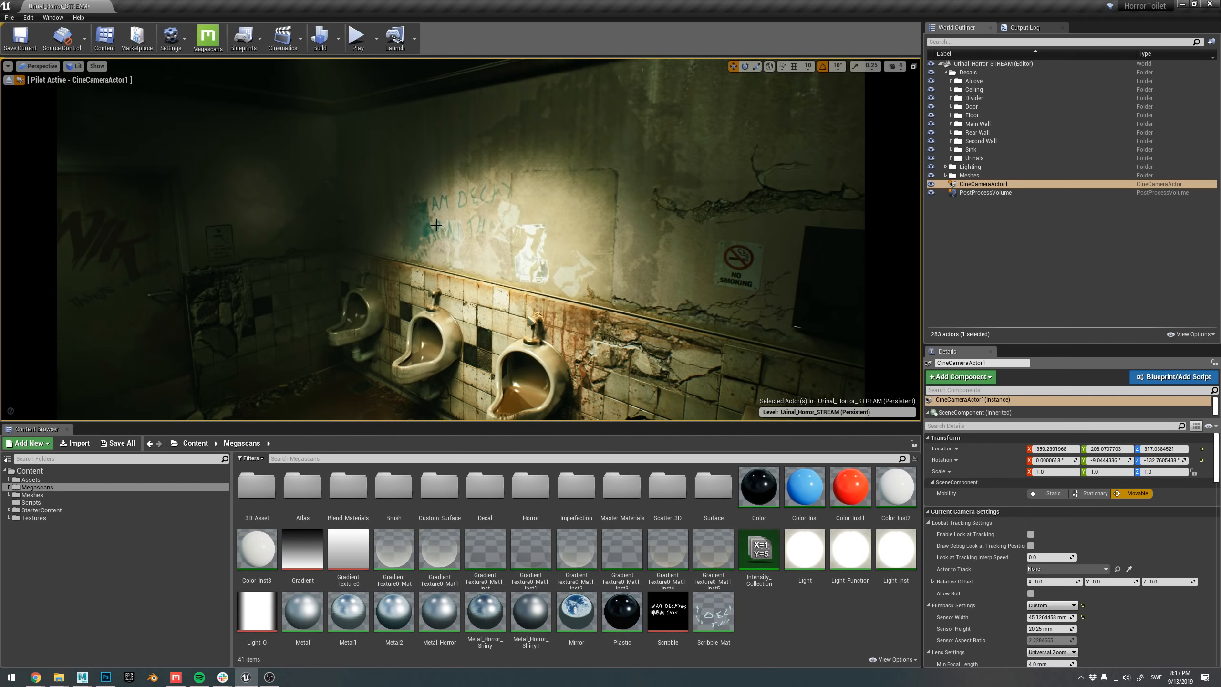
{"action": "right_click_drag", "start_coordinate": [431, 277], "coordinate": [449, 261]}
{"action": "key", "text": "w"}
{"action": "key", "text": "a"}
{"action": "key", "text": "q"}
{"action": "key", "text": "g"}
{"action": "key", "text": "g"}
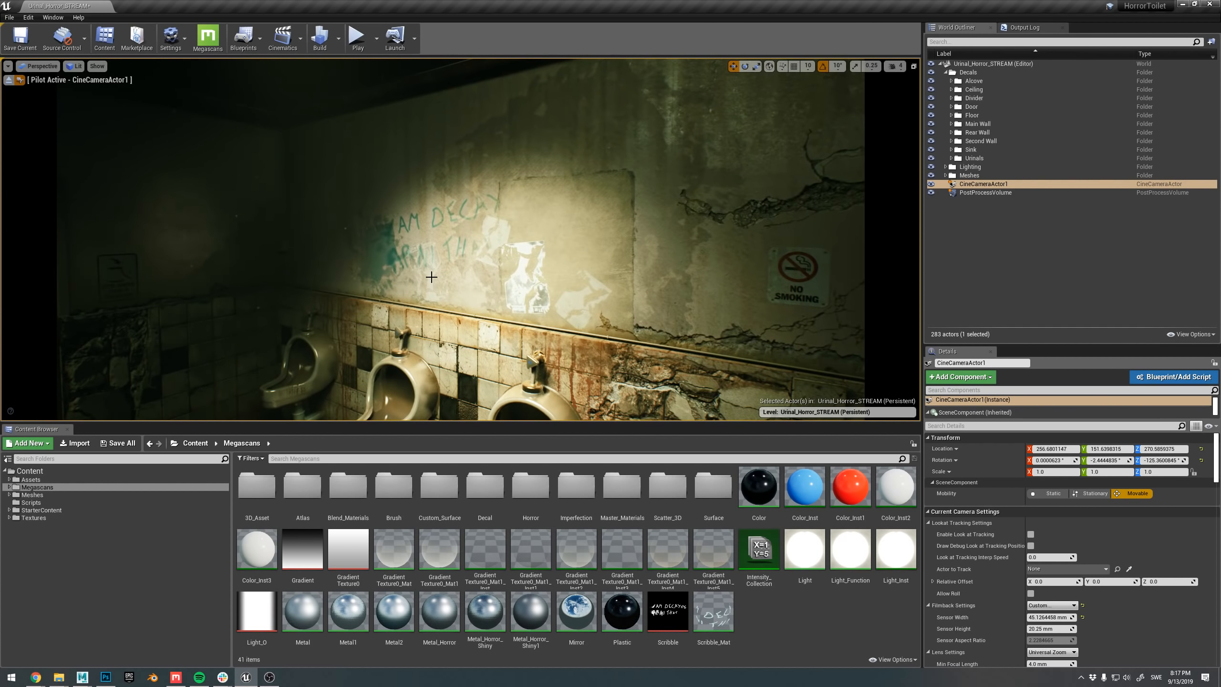
{"action": "right_click_drag", "start_coordinate": [492, 260], "coordinate": [513, 276]}
{"action": "key", "text": "w"}
{"action": "key", "text": "a"}
{"action": "key", "text": "e"}
- Show the decal markers, select the 03_Fiberglass_Sheet decal on the main wall, and clear the selection
{"action": "key", "text": "g"}
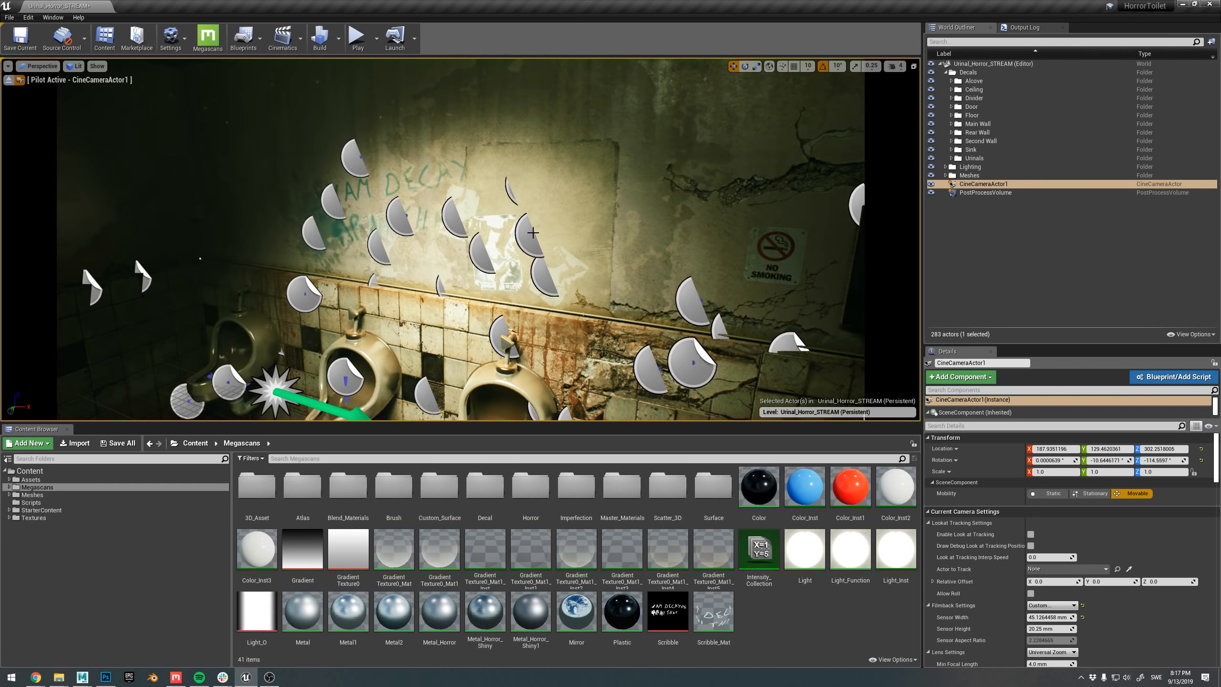
{"action": "left_click", "coordinate": [528, 223]}
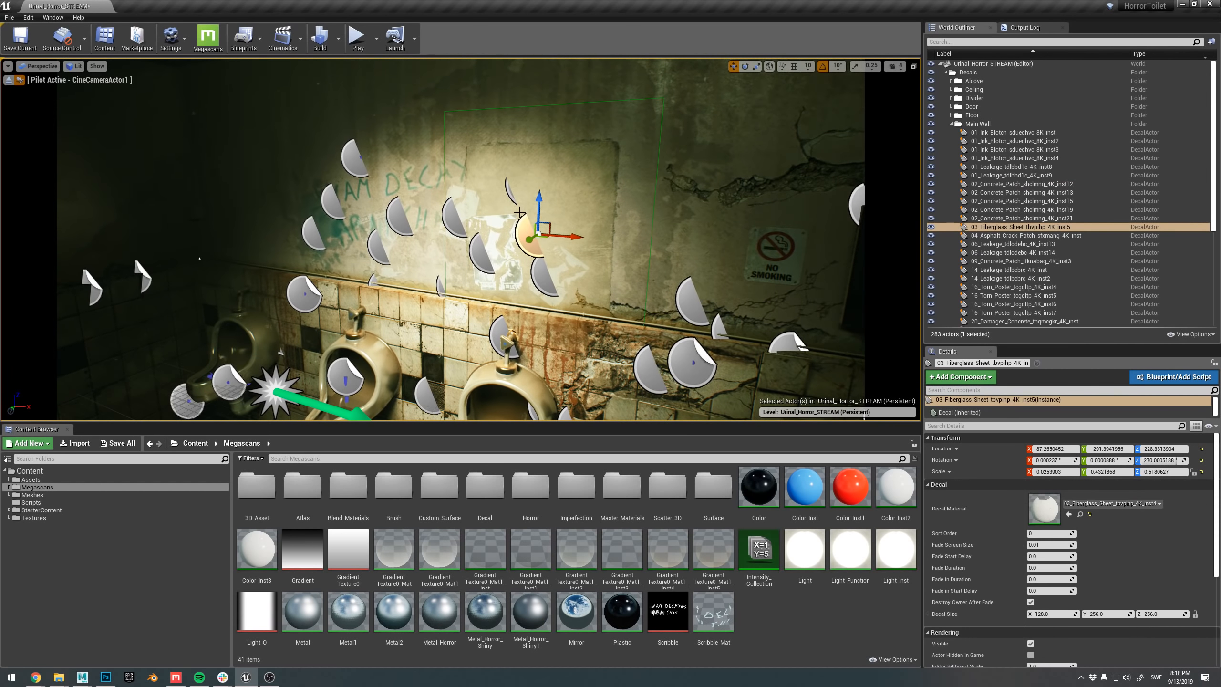
{"action": "left_click", "coordinate": [537, 181]}
{"action": "left_click", "coordinate": [510, 188]}
{"action": "key", "text": "Escape"}
- Examine the blood stains and tile rubble on the floor below the urinals with the decal markers hidden and shown
{"action": "key", "text": "d"}
{"action": "right_click_drag", "start_coordinate": [553, 237], "coordinate": [590, 218]}
{"action": "key", "text": "g"}
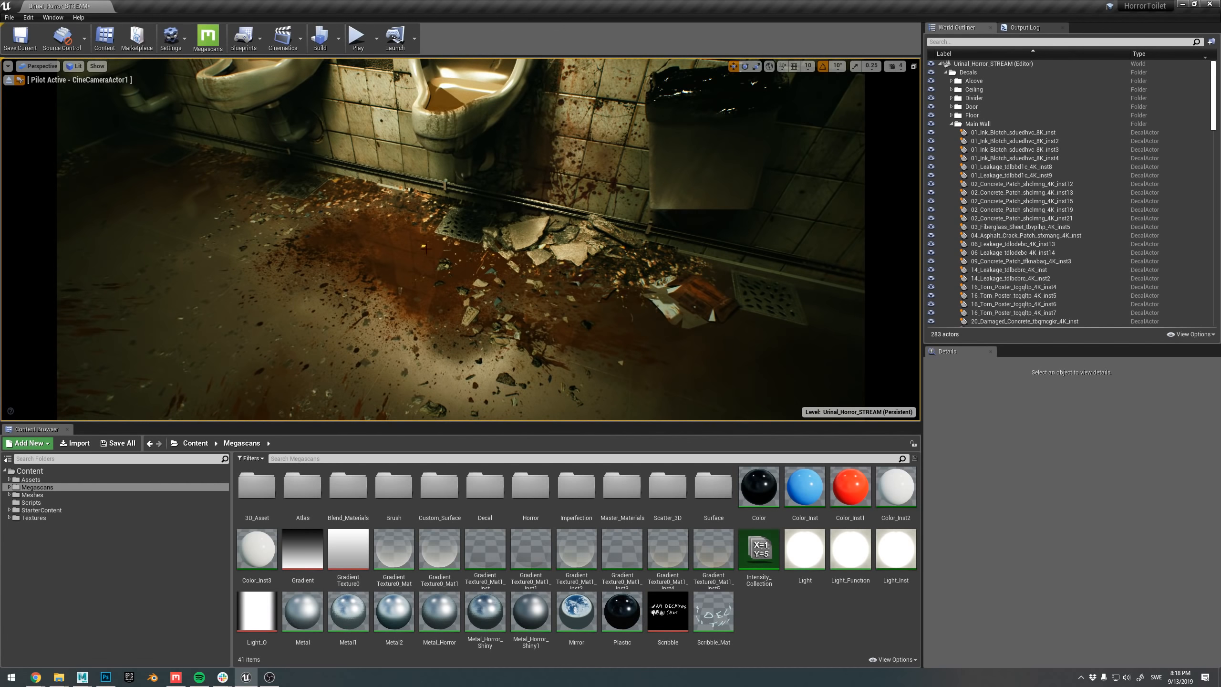
{"action": "right_click_drag", "start_coordinate": [425, 248], "coordinate": [422, 370]}
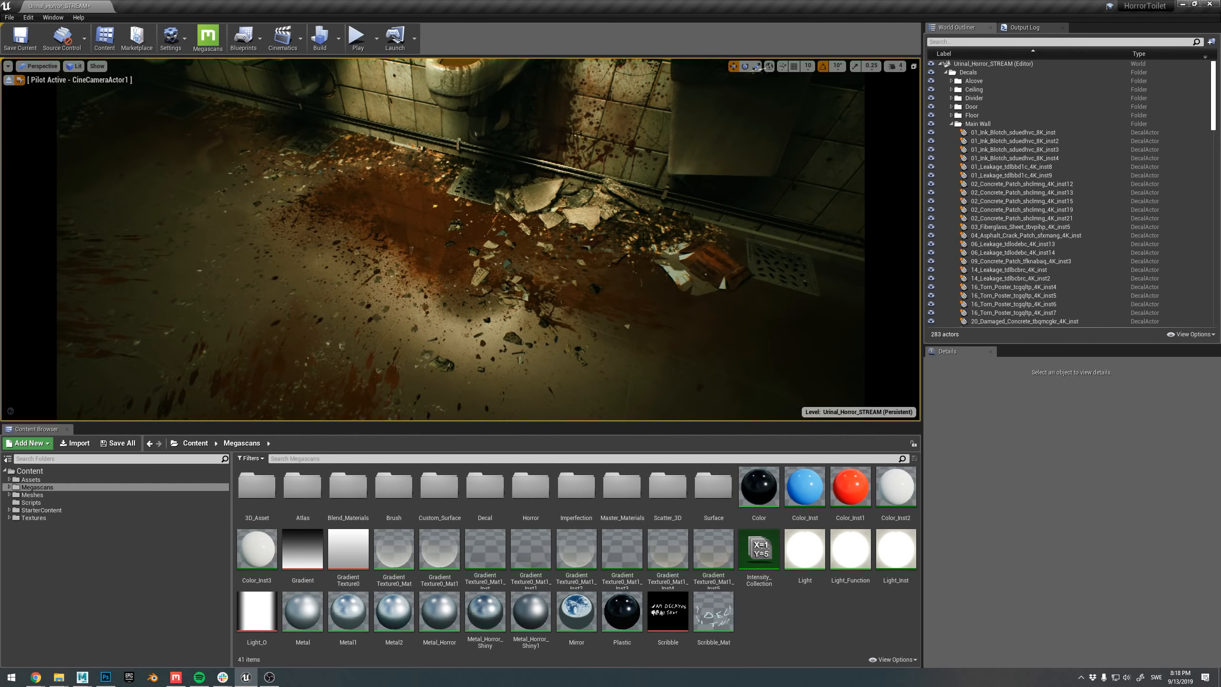
{"action": "right_click_drag", "start_coordinate": [364, 260], "coordinate": [379, 231]}
{"action": "key", "text": "g"}
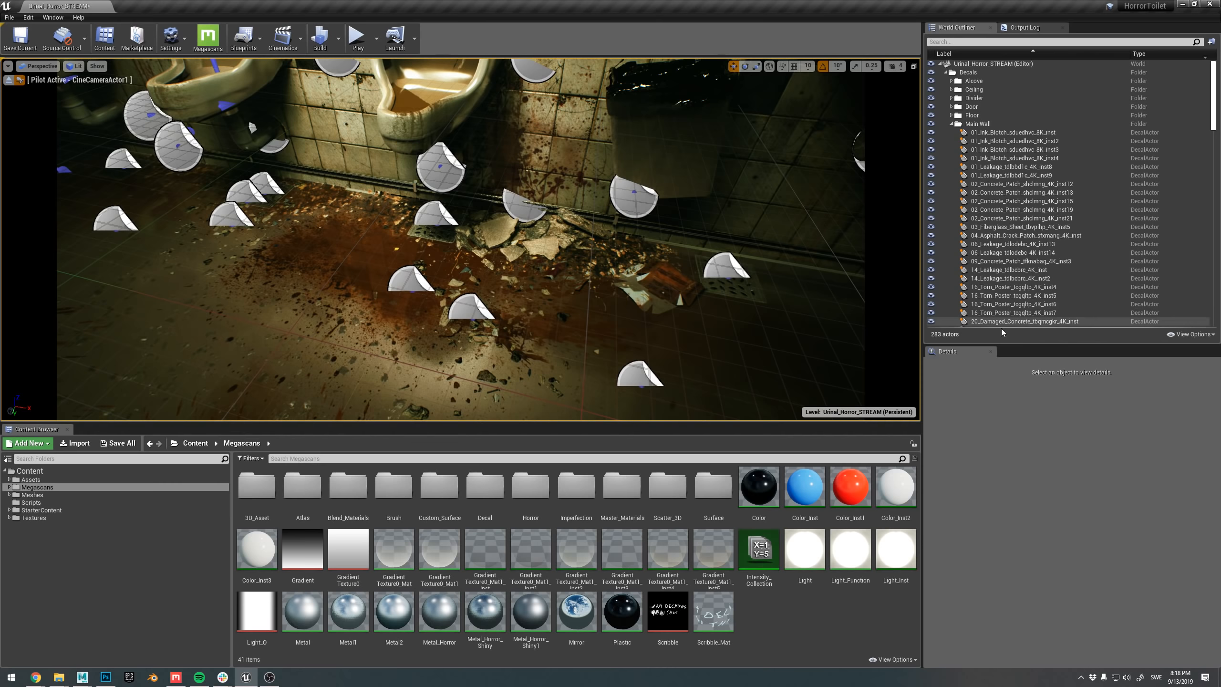
{"action": "key", "text": "g"}
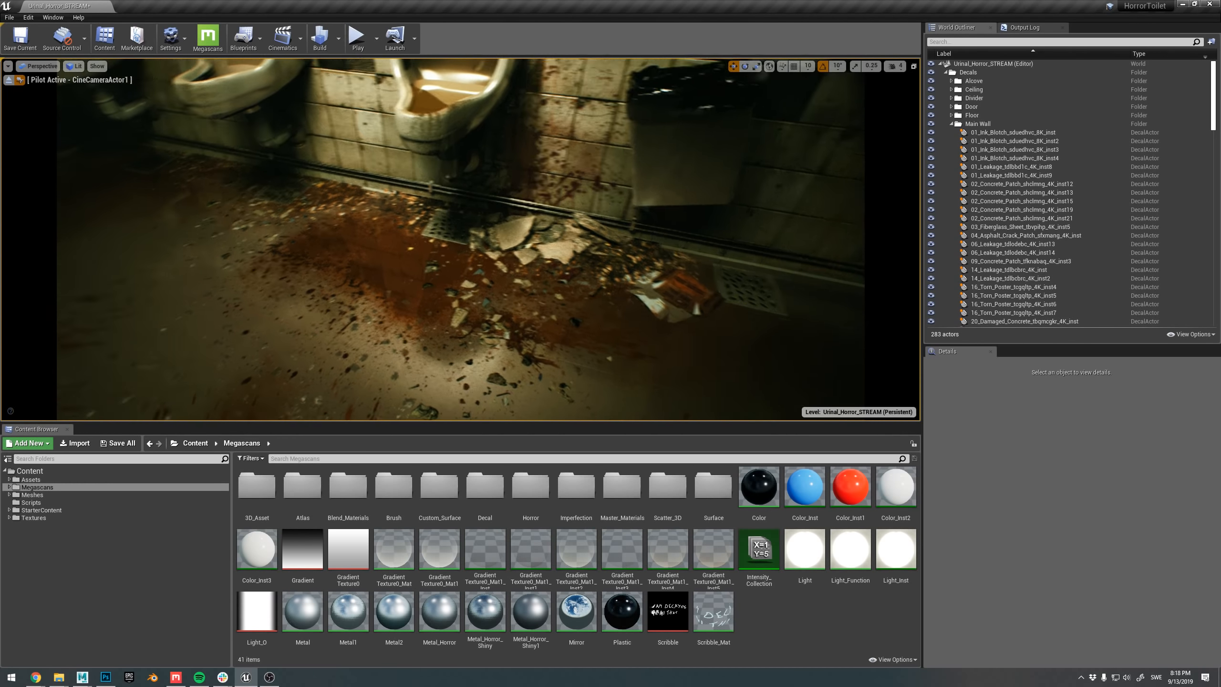
- Show the decal markers, select the tile rubble decal and the 07_Manhole_Cover decal by the drain, and check the manhole decal's sort order
{"action": "key", "text": "g"}
{"action": "left_click", "coordinate": [488, 311]}
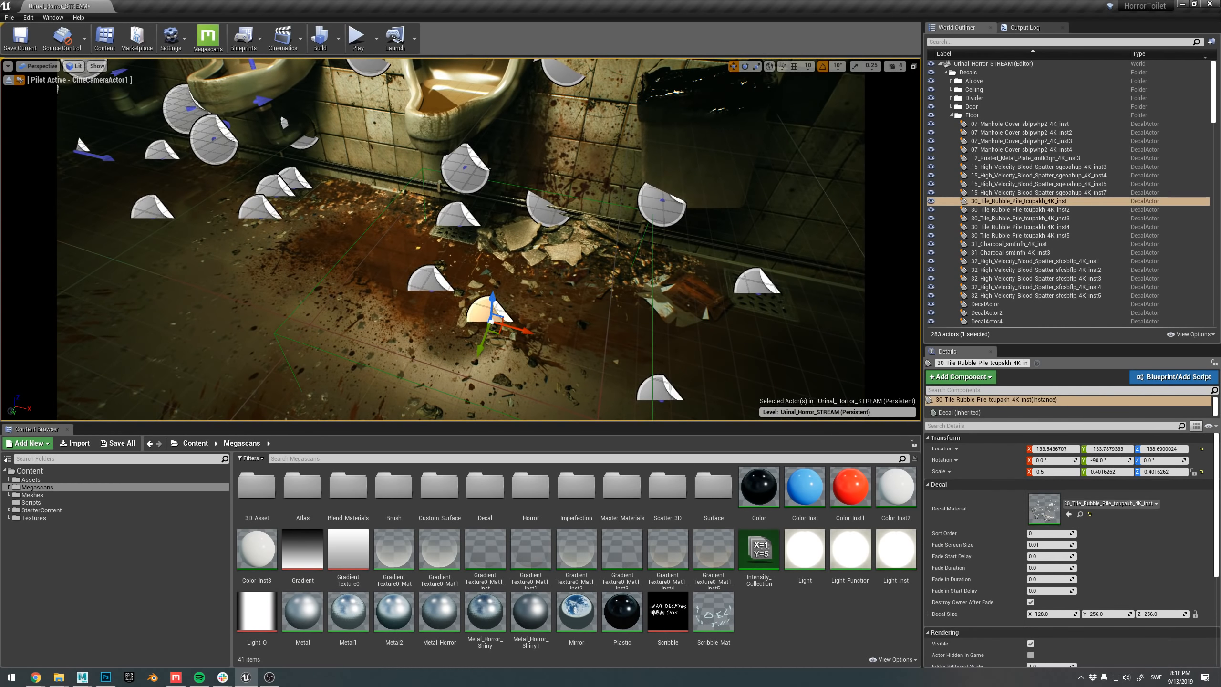
{"action": "left_click", "coordinate": [463, 217]}
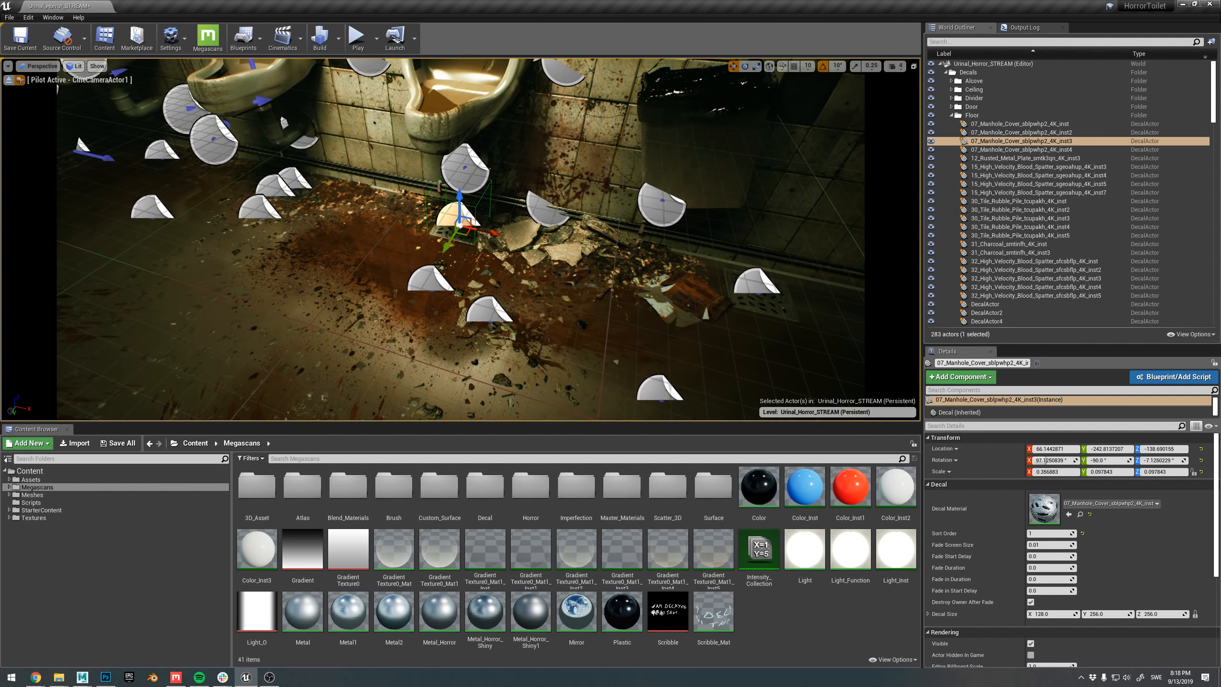
{"action": "mouse_move", "coordinate": [497, 185]}
{"action": "right_mouse_down"}
{"action": "mouse_move", "coordinate": [529, 192]}
{"action": "mouse_move", "coordinate": [509, 184]}
{"action": "right_mouse_up"}
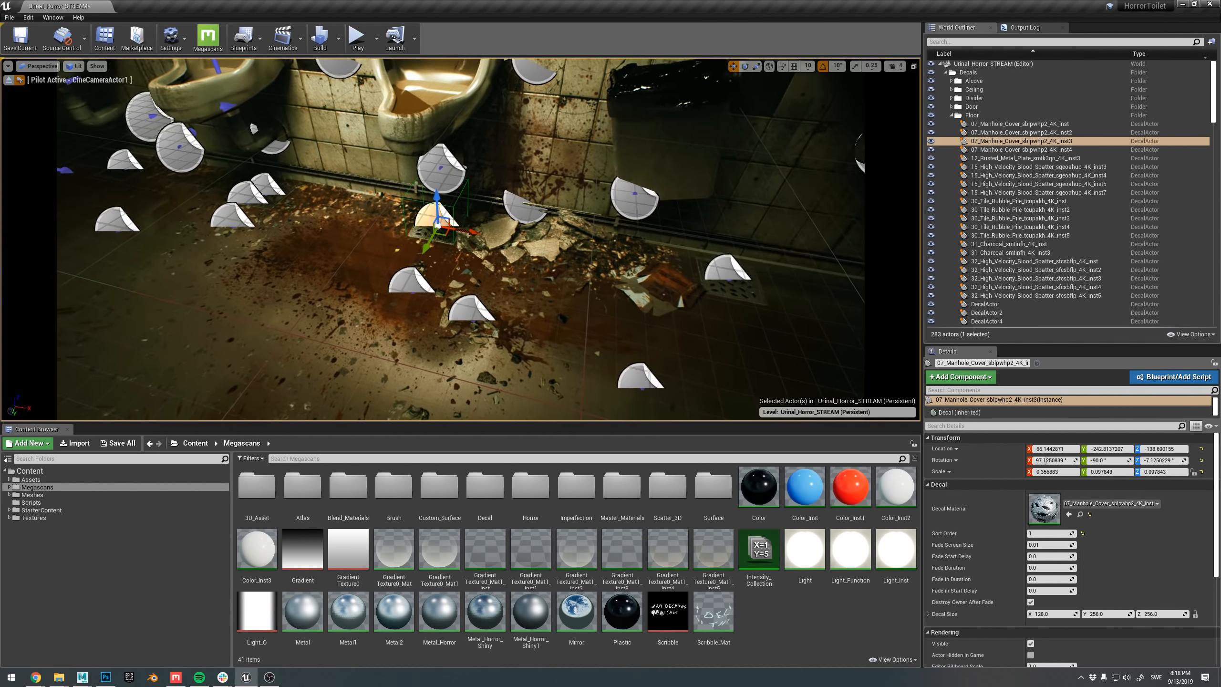
{"action": "key", "text": "w"}
{"action": "mouse_move", "coordinate": [643, 244]}
{"action": "right_mouse_down"}
{"action": "mouse_move", "coordinate": [660, 251]}
{"action": "mouse_move", "coordinate": [661, 275]}
{"action": "mouse_move", "coordinate": [648, 267]}
{"action": "right_mouse_up"}
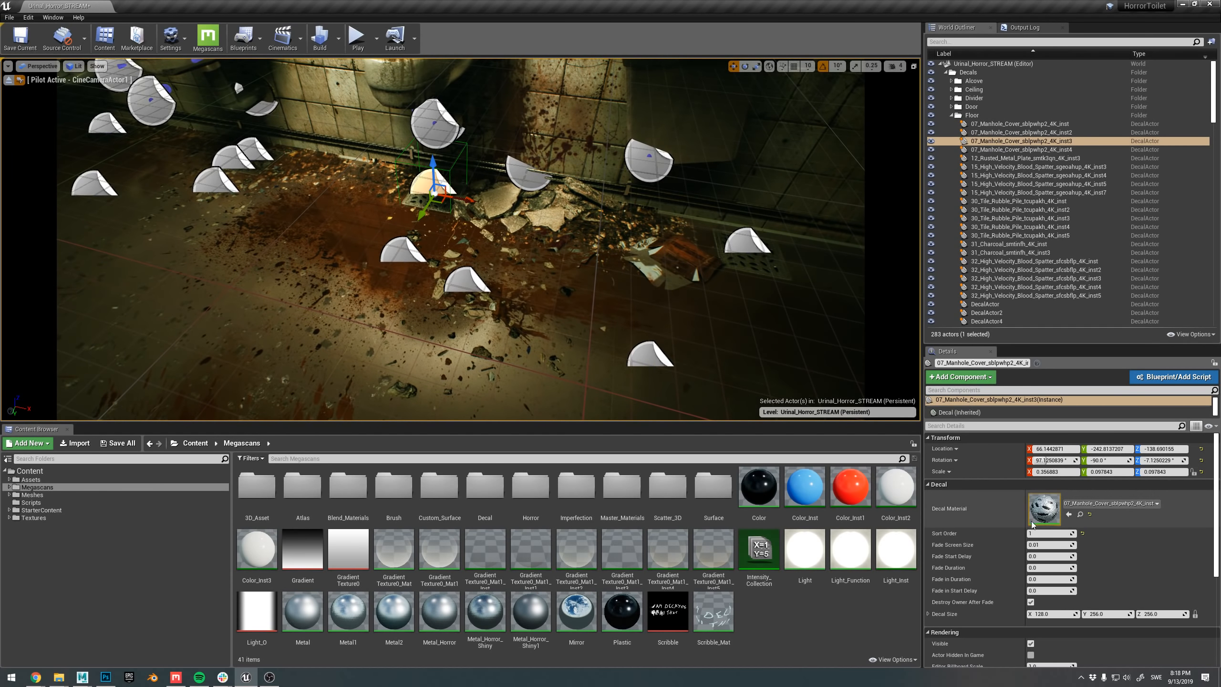
{"action": "left_click", "coordinate": [1039, 532]}
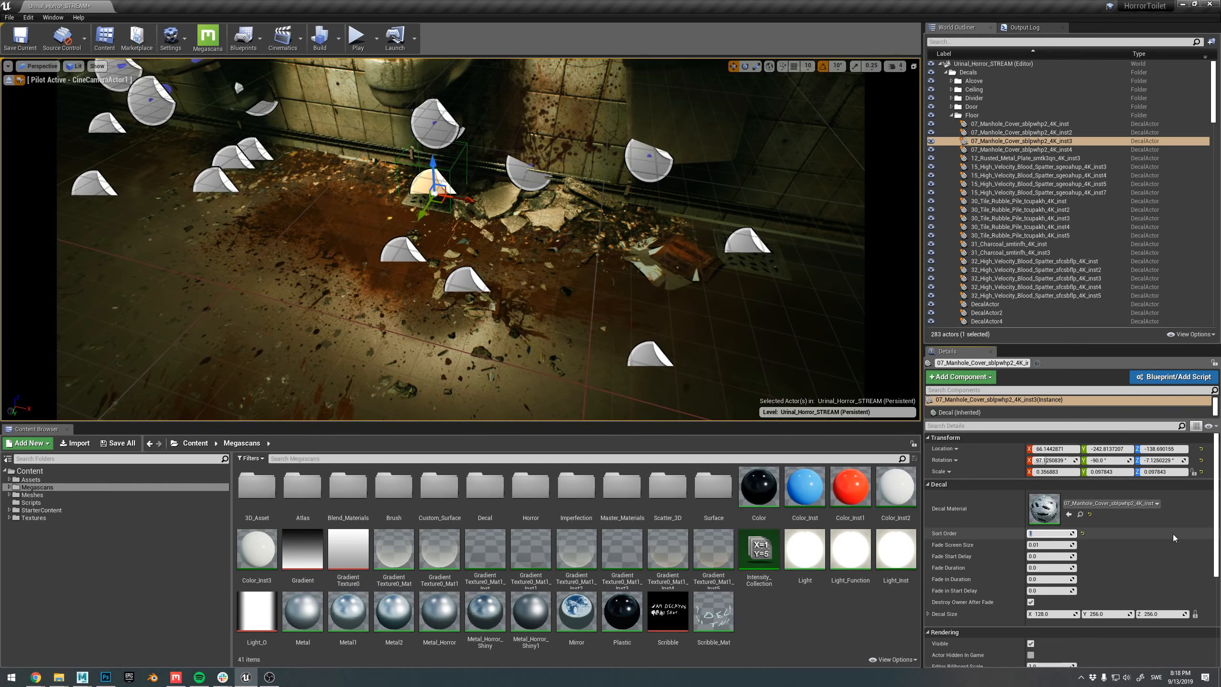
{"action": "key", "text": "Return"}
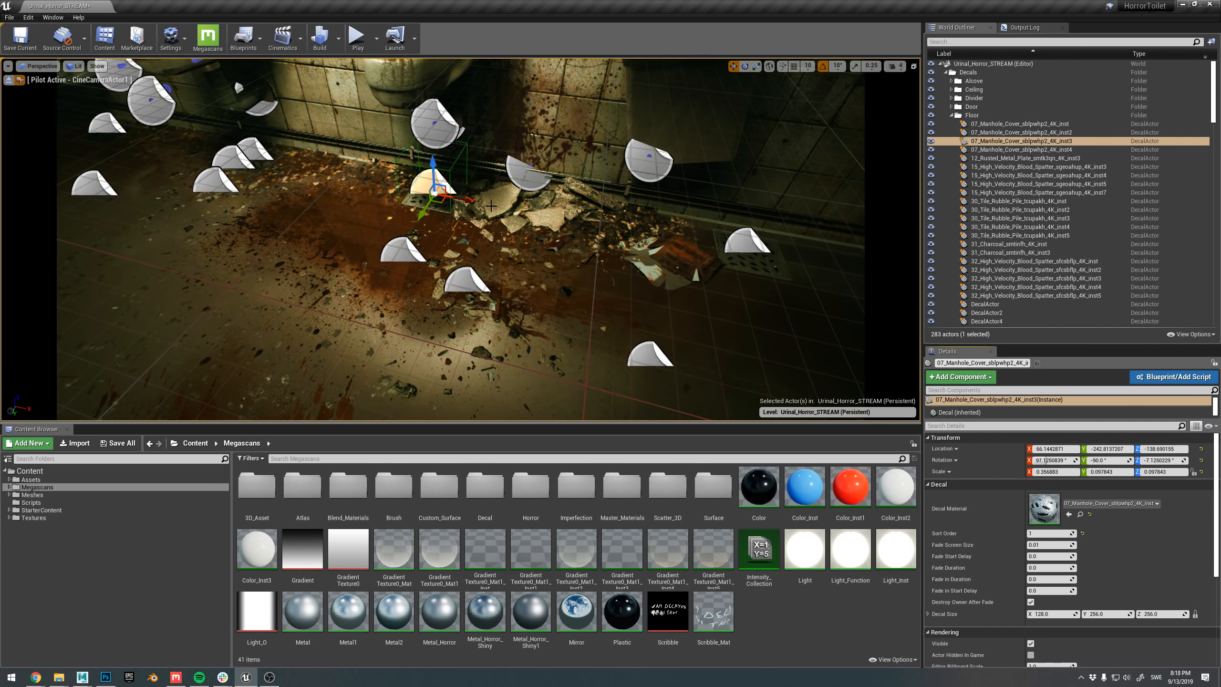
- Select the 30_Tile_Rubble_Pile decal on the floor in front of the drain and set its sort order to 5
{"action": "left_click", "coordinate": [470, 287]}
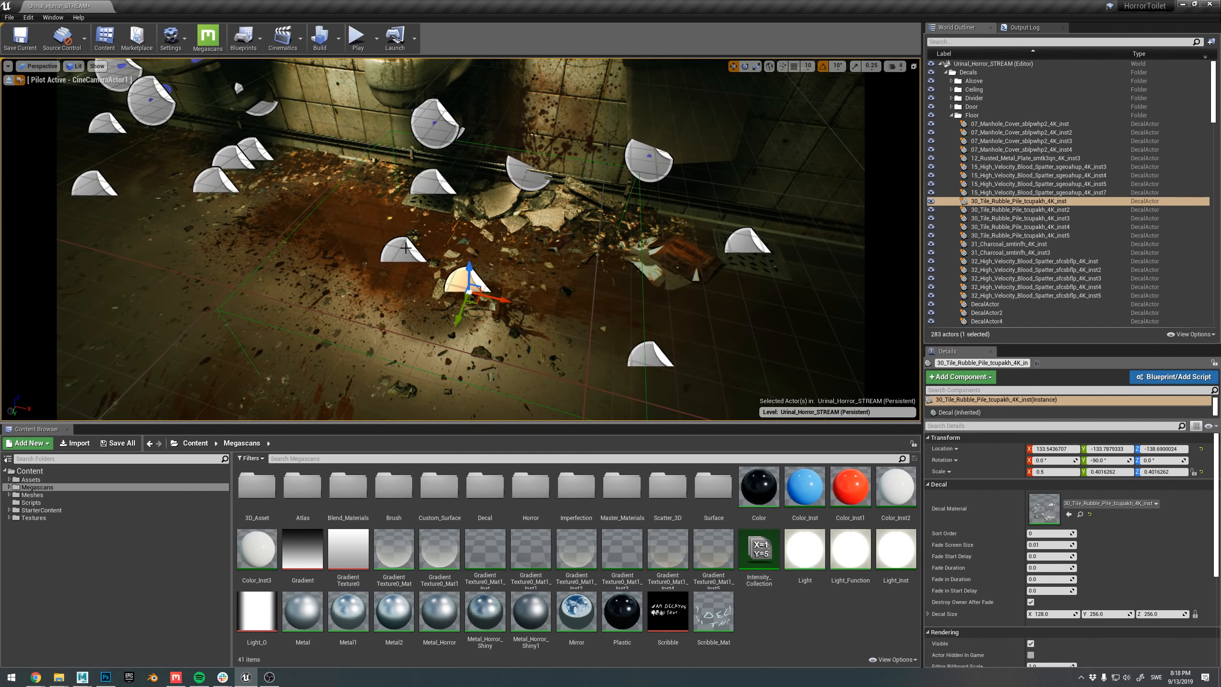
{"action": "right_click_drag", "start_coordinate": [516, 306], "coordinate": [504, 314]}
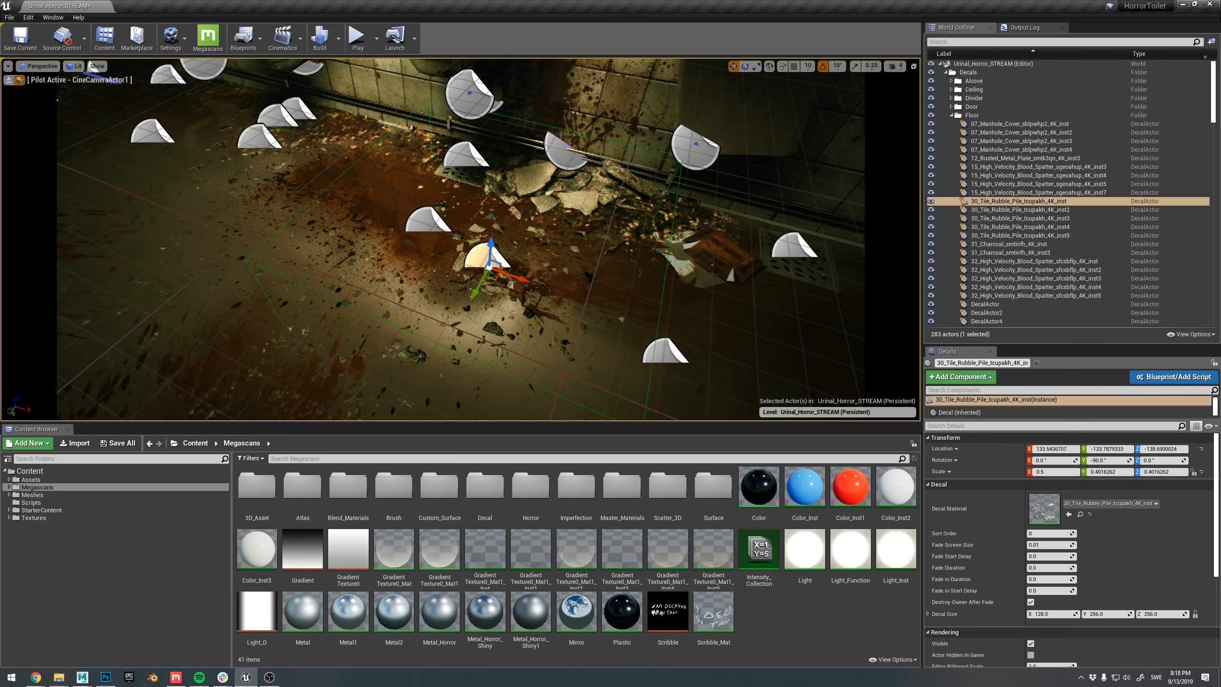
{"action": "mouse_move", "coordinate": [500, 314]}
{"action": "right_mouse_down"}
{"action": "mouse_move", "coordinate": [515, 316]}
{"action": "mouse_move", "coordinate": [503, 317]}
{"action": "right_mouse_up"}
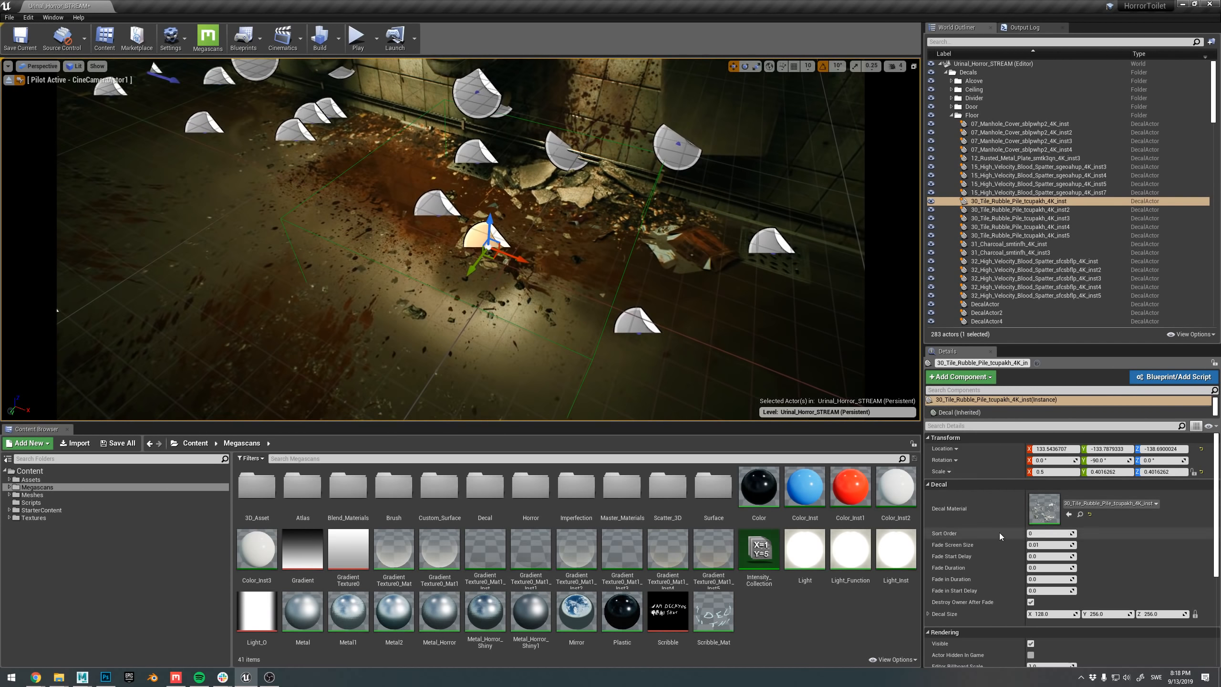
{"action": "left_click", "coordinate": [1046, 534]}
{"action": "type", "text": "5"}
{"action": "key", "text": "Return"}
- Select the 32_High_Velocity_Blood_Spatter decal on the floor and examine the floor stains and graffiti walls with decal markers hidden and shown
{"action": "left_click", "coordinate": [435, 205]}
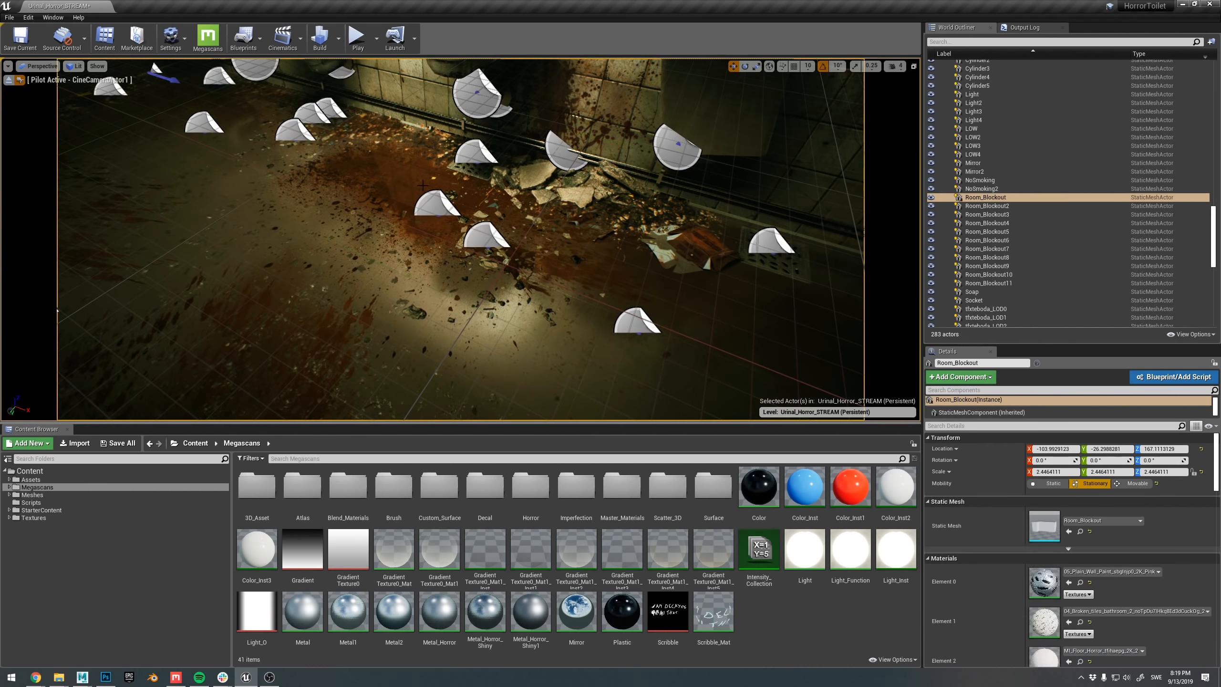
{"action": "right_click_drag", "start_coordinate": [587, 242], "coordinate": [586, 243]}
{"action": "key", "text": "g"}
{"action": "right_click_drag", "start_coordinate": [395, 267], "coordinate": [395, 267]}
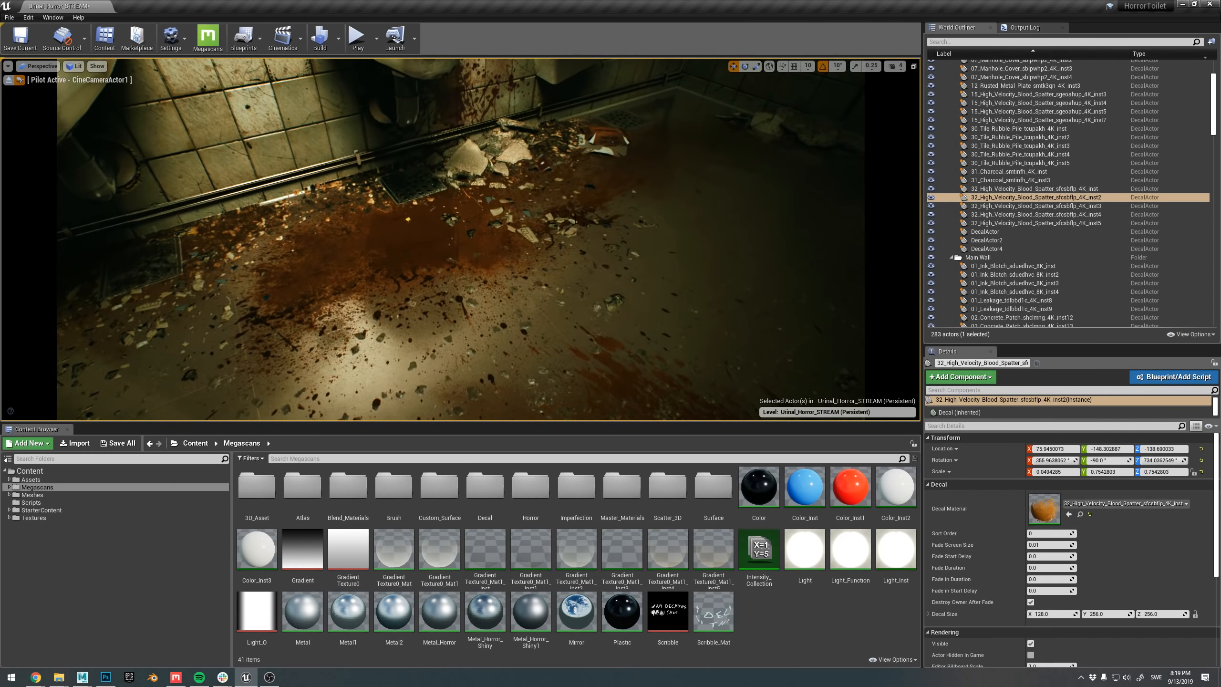
{"action": "right_click_drag", "start_coordinate": [625, 270], "coordinate": [580, 278]}
{"action": "key", "text": "g"}
{"action": "right_click_drag", "start_coordinate": [200, 343], "coordinate": [200, 344]}
{"action": "right_click_drag", "start_coordinate": [434, 161], "coordinate": [433, 160]}
{"action": "key", "text": "g"}
{"action": "right_click_drag", "start_coordinate": [451, 310], "coordinate": [451, 309]}
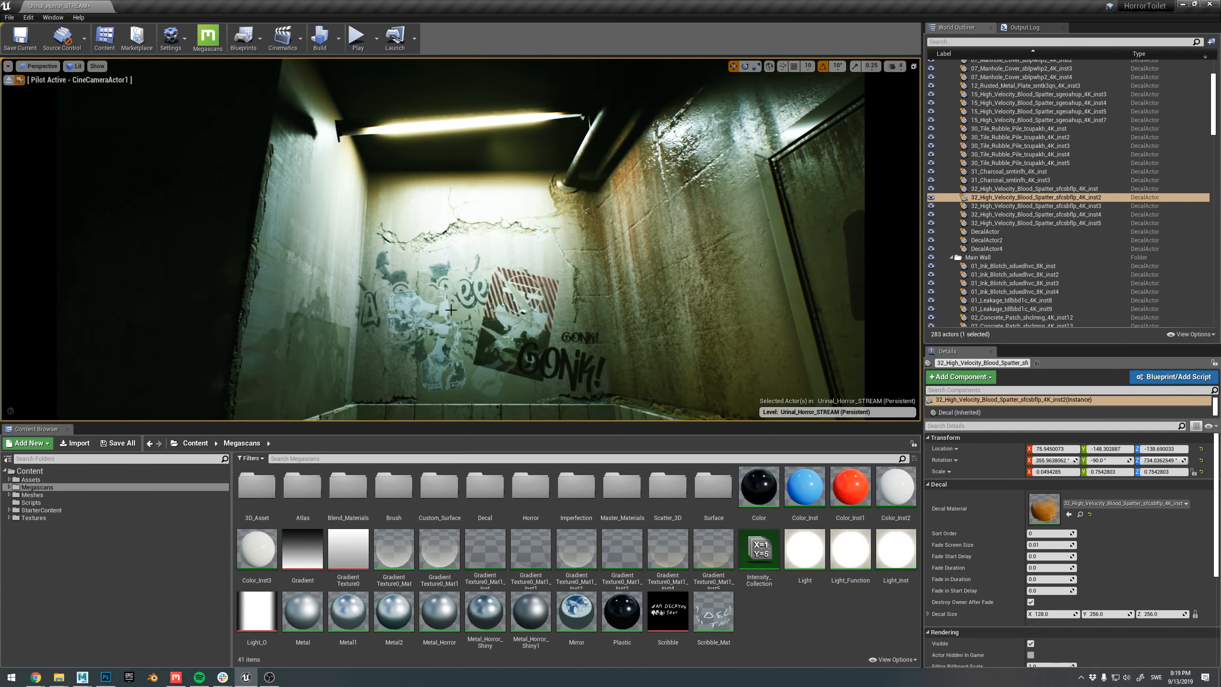
{"action": "right_click_drag", "start_coordinate": [337, 322], "coordinate": [353, 293]}
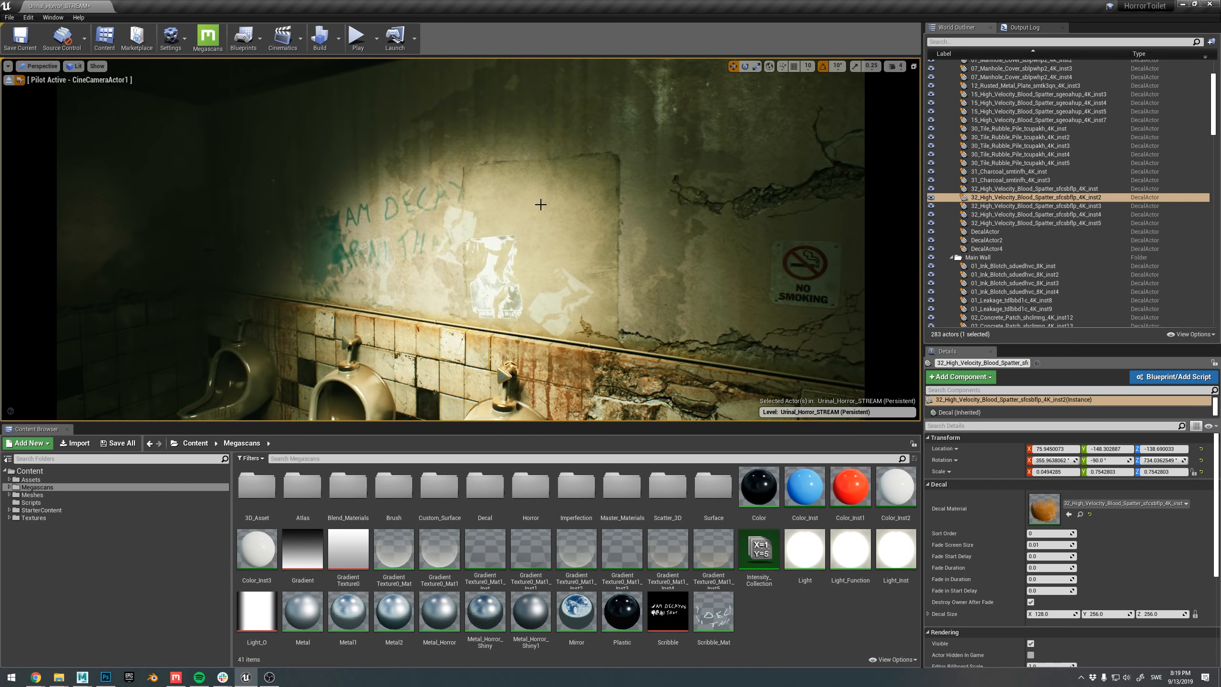
- Show the decal markers, try moving the 01_Ink_Blotch decal on the main wall, and undo each move
{"action": "right_click_drag", "start_coordinate": [550, 197], "coordinate": [549, 197]}
{"action": "key", "text": "g"}
{"action": "left_click", "coordinate": [478, 220]}
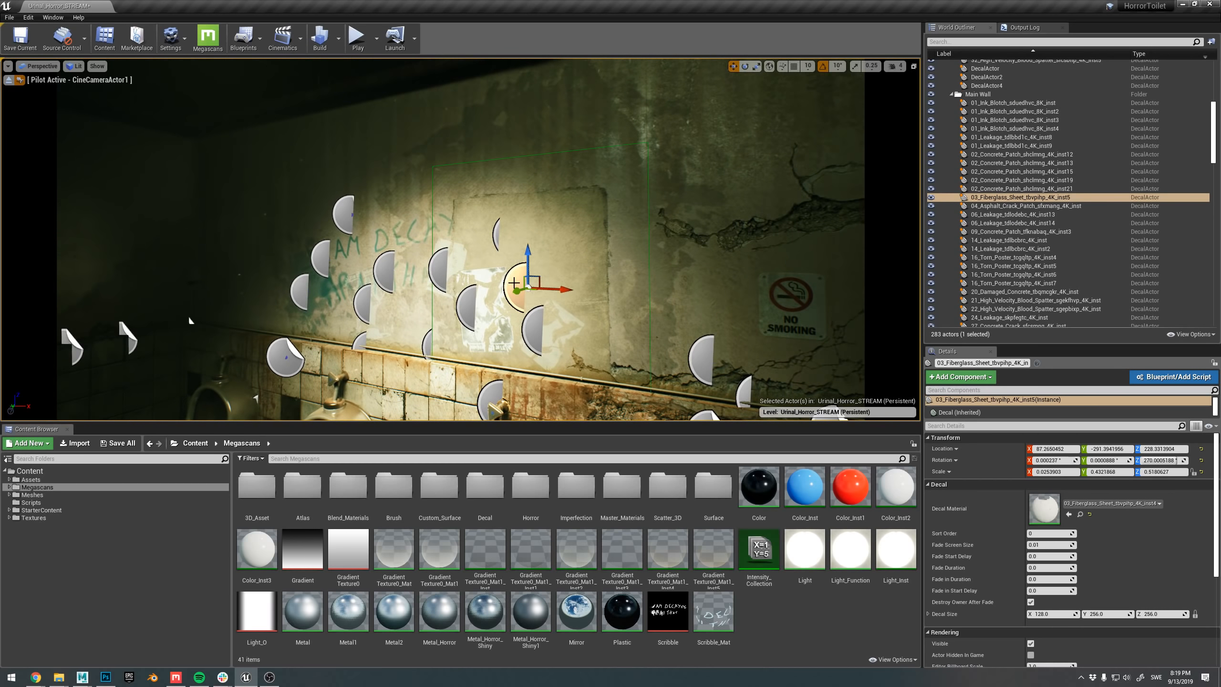
{"action": "left_click", "coordinate": [497, 233]}
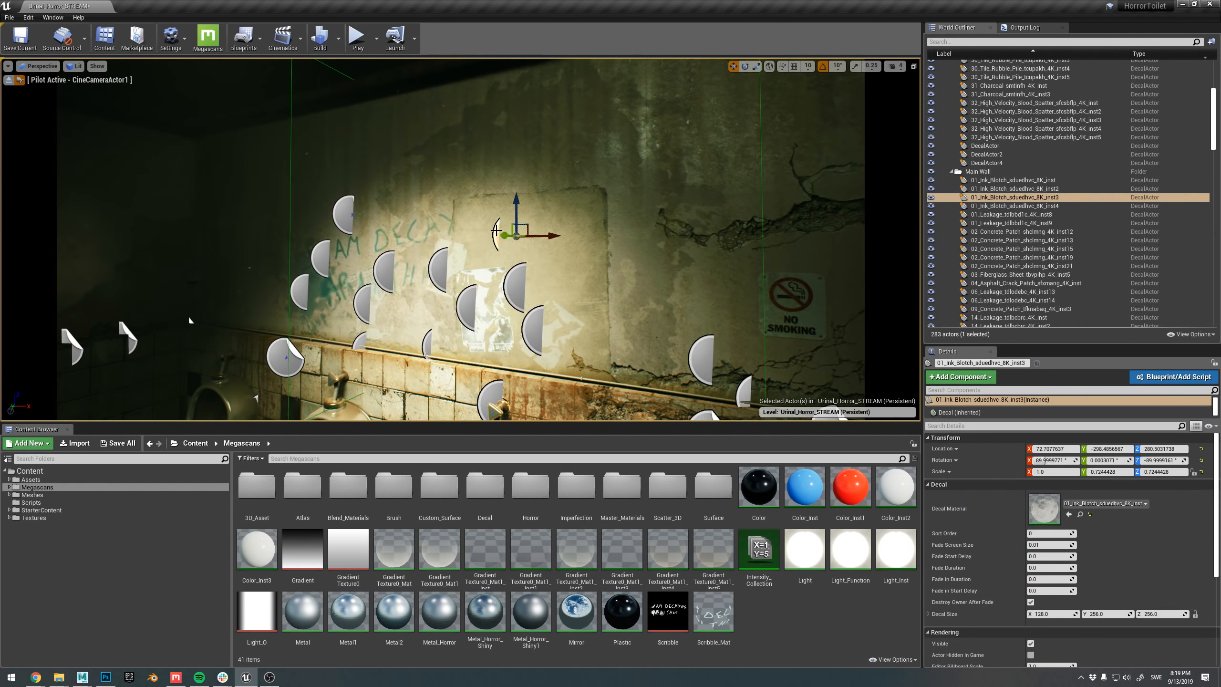
{"action": "right_click_drag", "start_coordinate": [551, 234], "coordinate": [567, 234]}
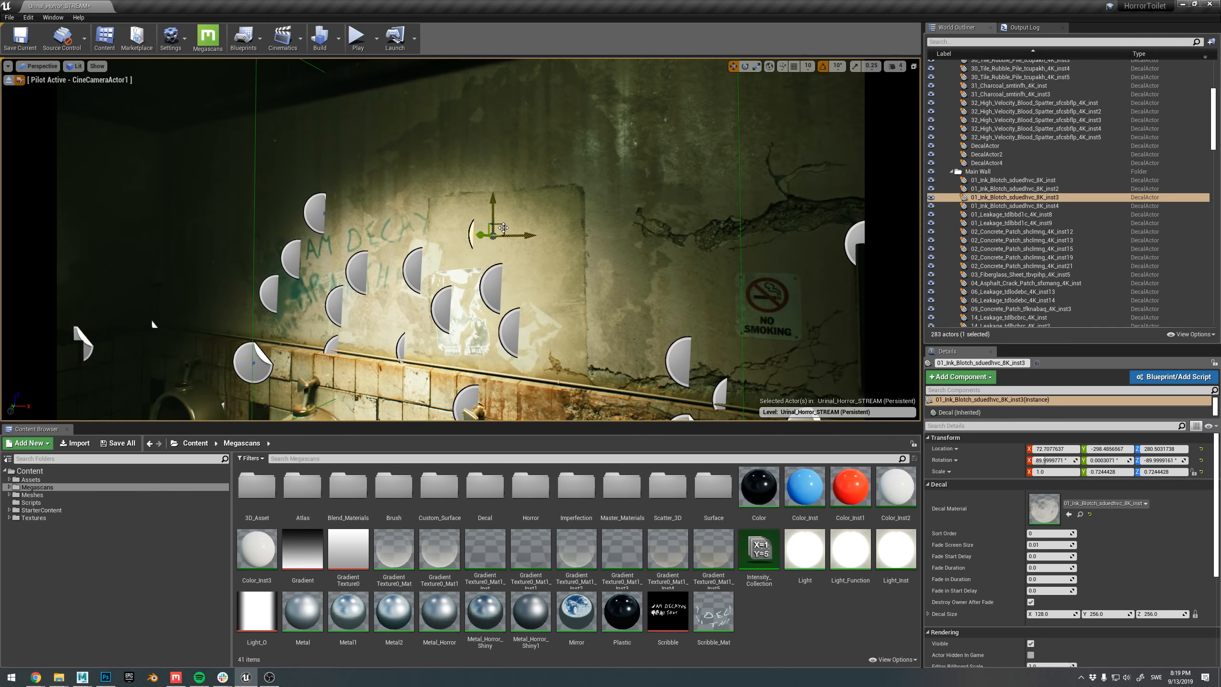
{"action": "left_click_drag", "start_coordinate": [500, 233], "coordinate": [505, 210]}
{"action": "key", "text": "ctrl+z"}
{"action": "right_click_drag", "start_coordinate": [504, 211], "coordinate": [503, 226]}
{"action": "key", "text": "s"}
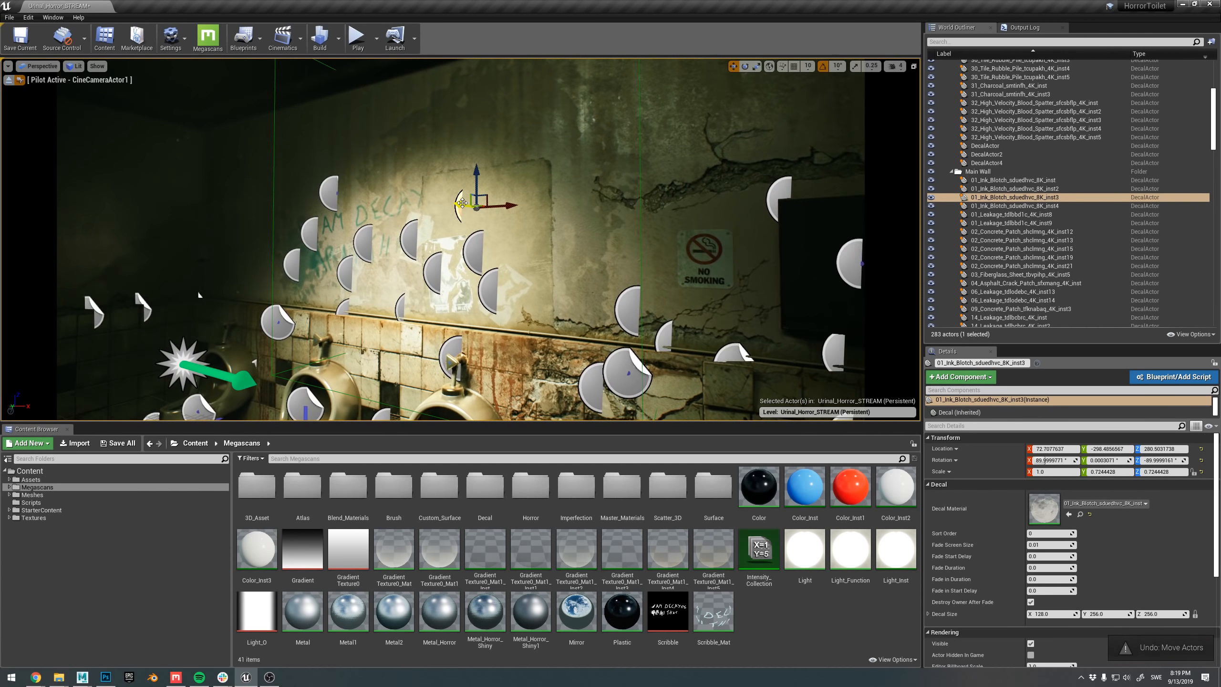
{"action": "mouse_move", "coordinate": [460, 207]}
{"action": "left_mouse_down"}
{"action": "mouse_move", "coordinate": [493, 208]}
{"action": "mouse_move", "coordinate": [446, 204]}
{"action": "left_mouse_up"}
{"action": "key", "text": "ctrl+z"}
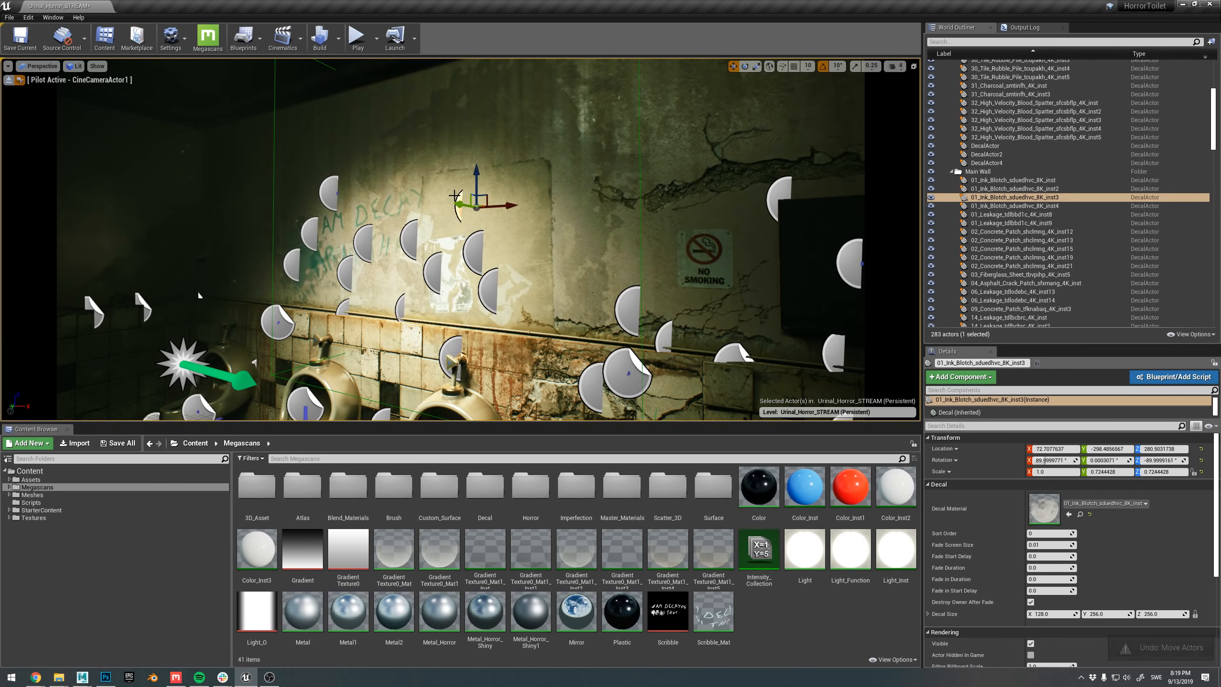
- Try shifting the 03_Fiberglass_Sheet decal beside the torn posters on the main wall, and undo the move
{"action": "key", "text": "w"}
{"action": "right_click_drag", "start_coordinate": [363, 206], "coordinate": [351, 212]}
{"action": "key", "text": "g"}
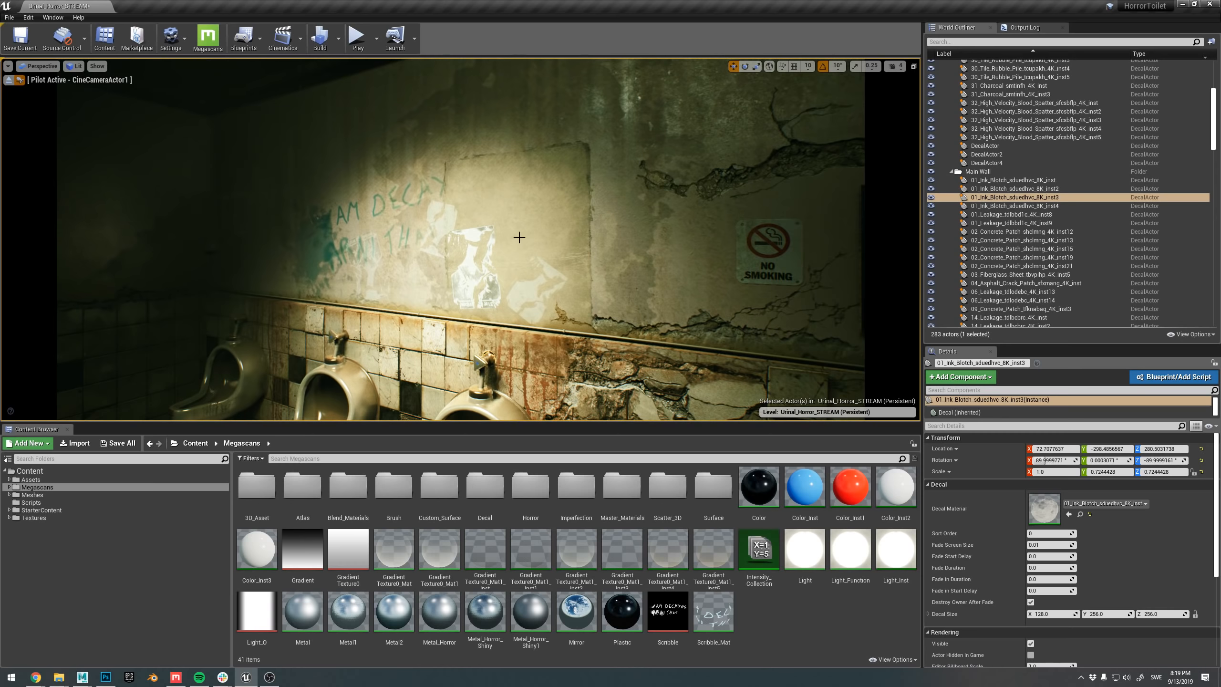
{"action": "key", "text": "g"}
{"action": "left_click", "coordinate": [502, 237]}
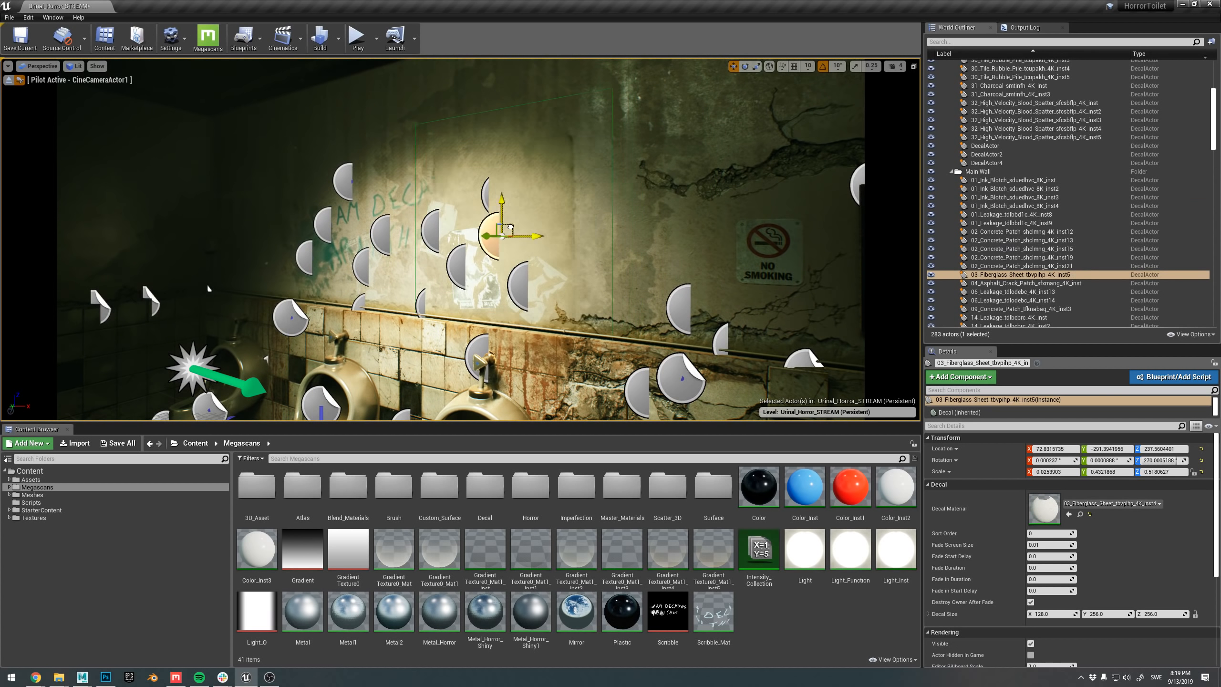
{"action": "key", "text": "ctrl+z"}
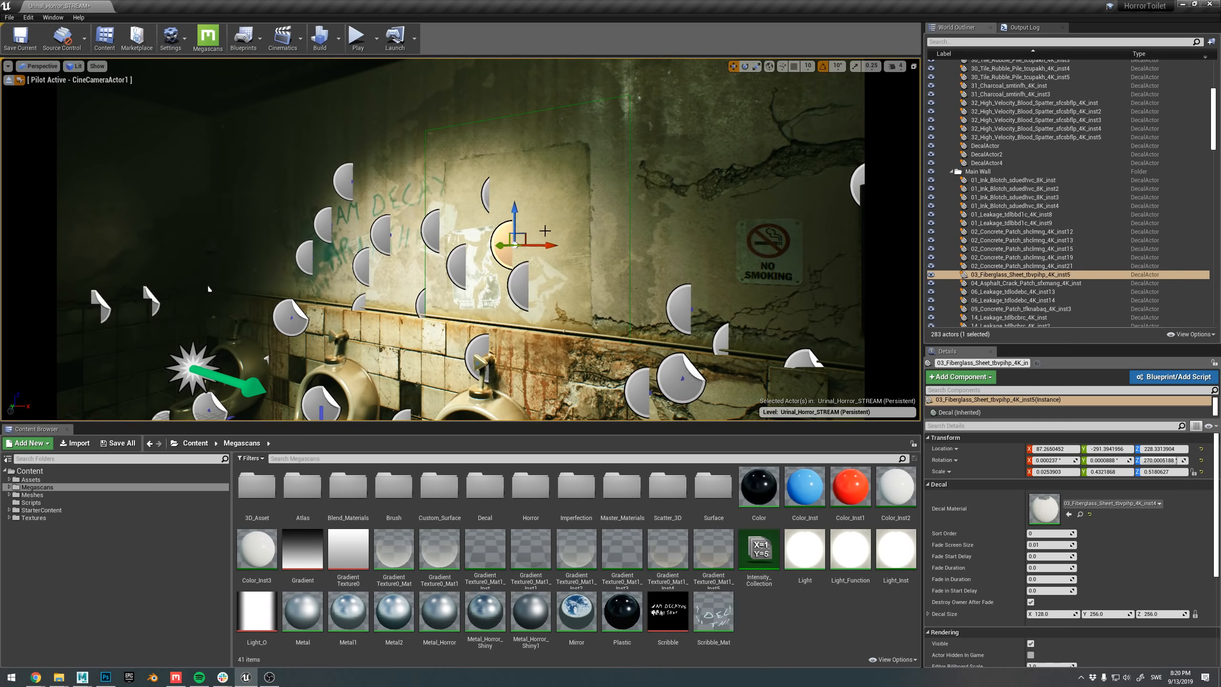
- Clear the selection, hide the decal markers, and examine the main wall, urinals and sink through the piloted camera
{"action": "right_click_drag", "start_coordinate": [545, 231], "coordinate": [614, 233]}
{"action": "left_click", "coordinate": [607, 249]}
{"action": "key", "text": "Escape"}
{"action": "key", "text": "s"}
{"action": "key", "text": "s"}
{"action": "key", "text": "g"}
{"action": "key", "text": "w"}
{"action": "key", "text": "w"}
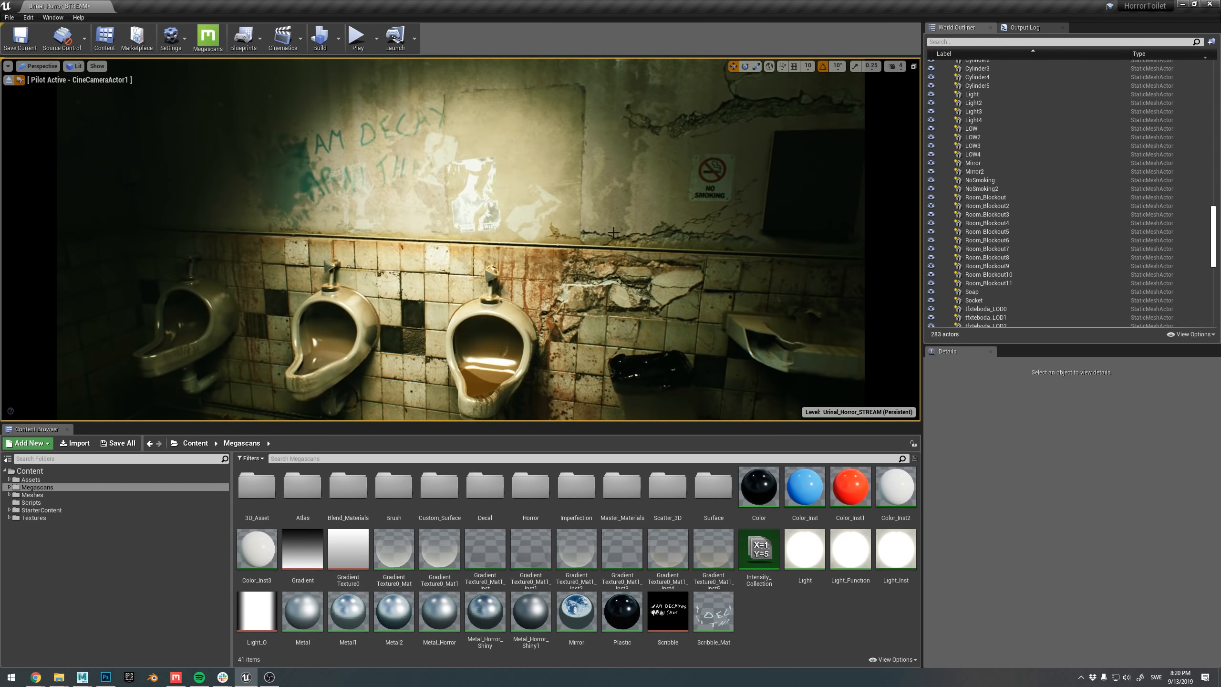
{"action": "key", "text": "d"}
{"action": "right_click_drag", "start_coordinate": [592, 191], "coordinate": [561, 178]}
{"action": "key", "text": "d"}
{"action": "key", "text": "s"}
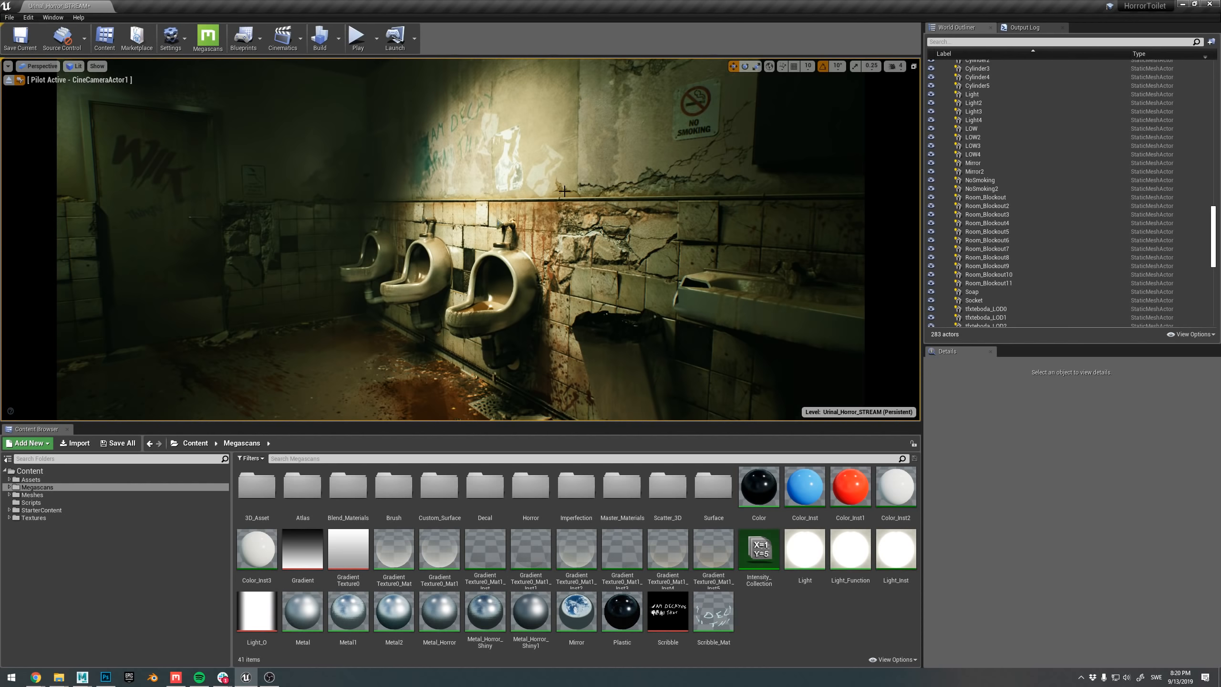
- Collapse the Floor and Main Wall decal folders and the Meshes folder in the scene hierarchy
{"action": "scroll", "coordinate": [998, 184], "scroll_direction": "up", "scroll_amount": 20}
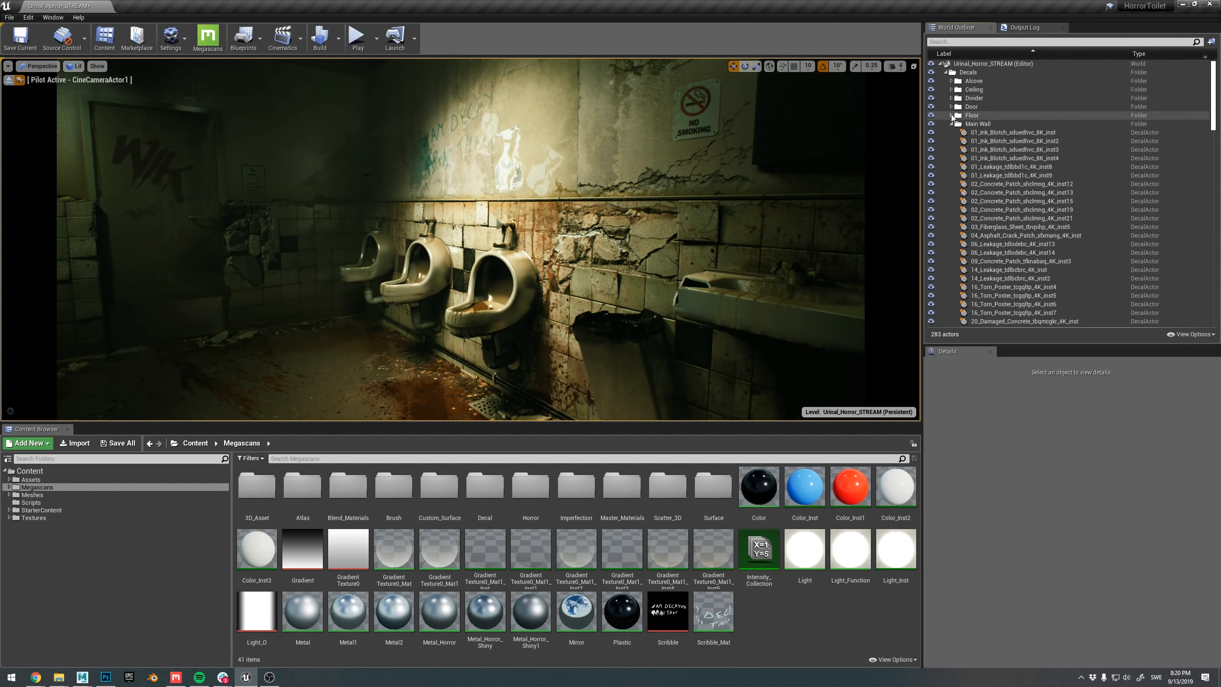
{"action": "left_click", "coordinate": [952, 115]}
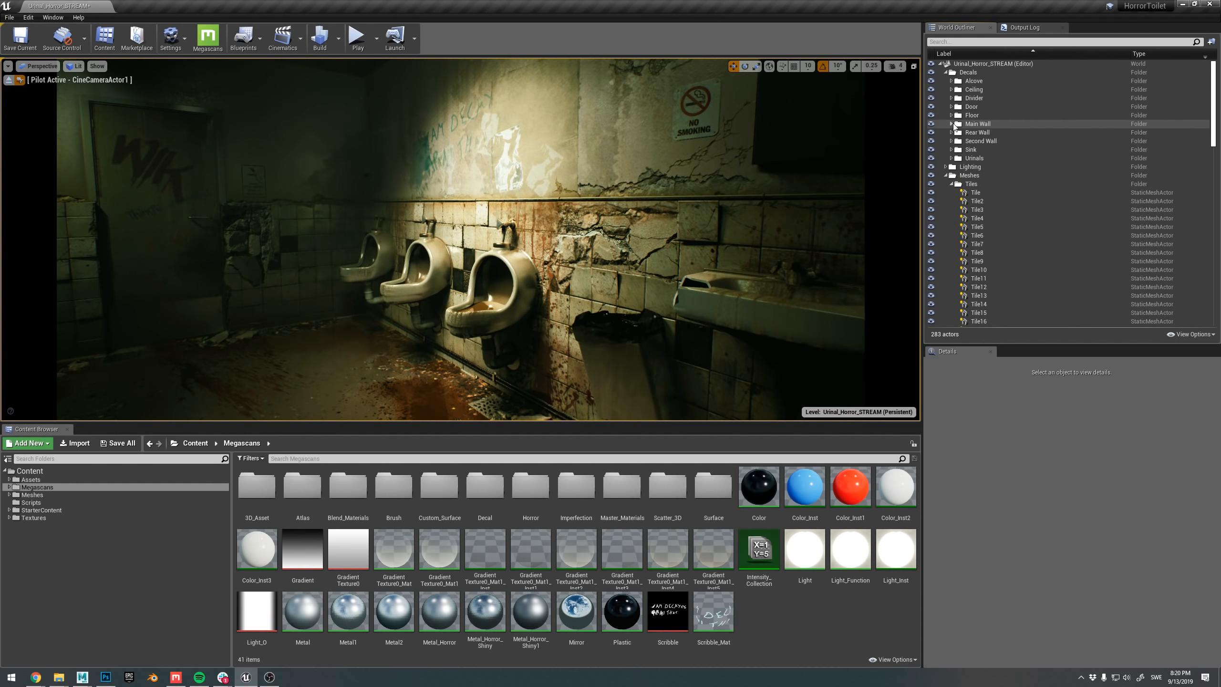
{"action": "left_click", "coordinate": [946, 176]}
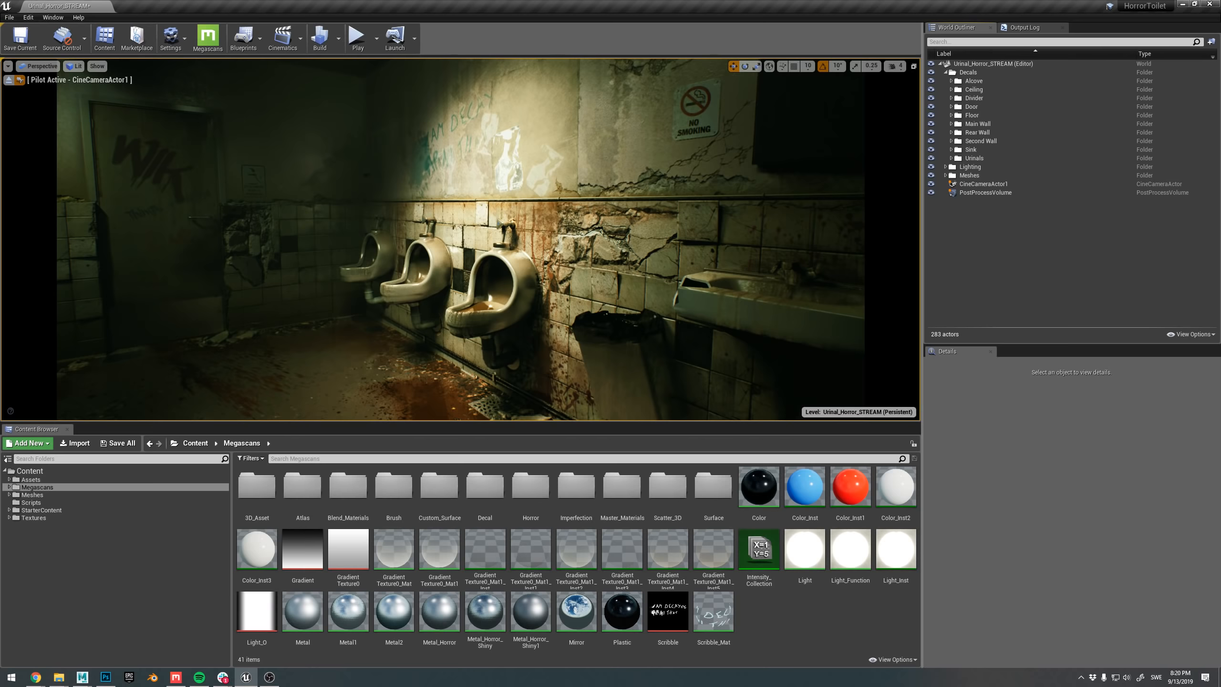
- Examine the whole horror restroom from a raised view covering the urinals, sink, bin and stained floor
{"action": "mouse_move", "coordinate": [610, 217]}
{"action": "right_mouse_down"}
{"action": "mouse_move", "coordinate": [583, 223]}
{"action": "mouse_move", "coordinate": [614, 219]}
{"action": "right_mouse_up"}
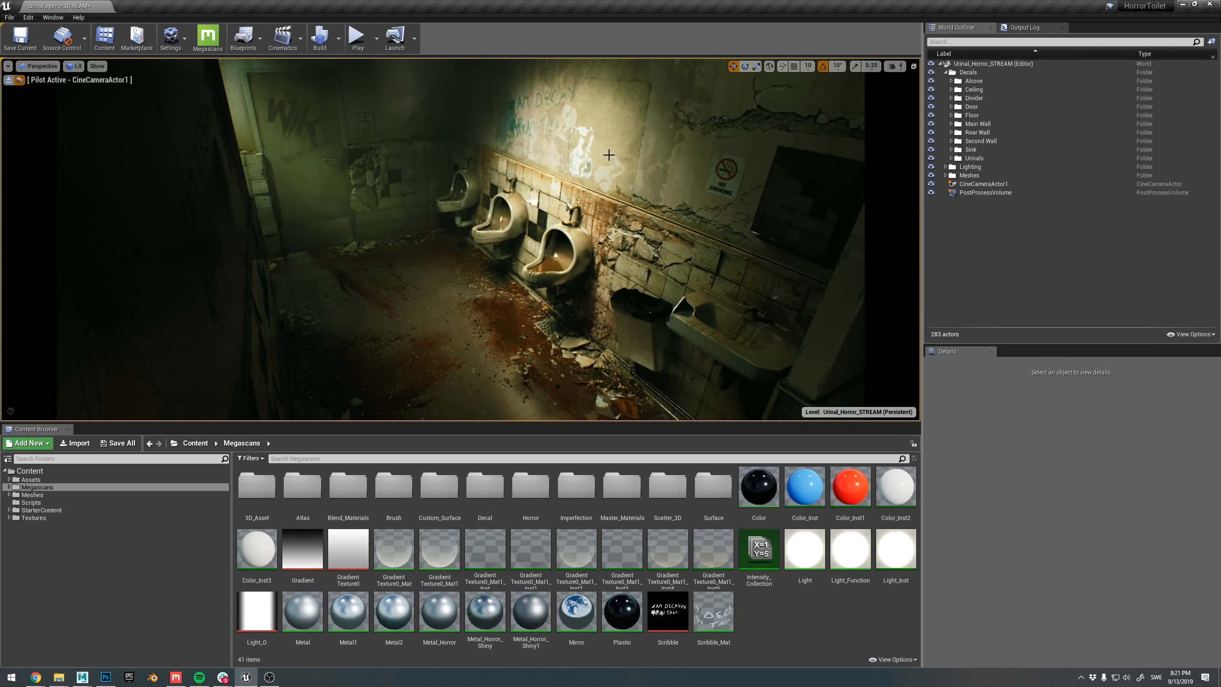
{"action": "right_click_drag", "start_coordinate": [621, 183], "coordinate": [648, 147]}
{"action": "key", "text": "w"}
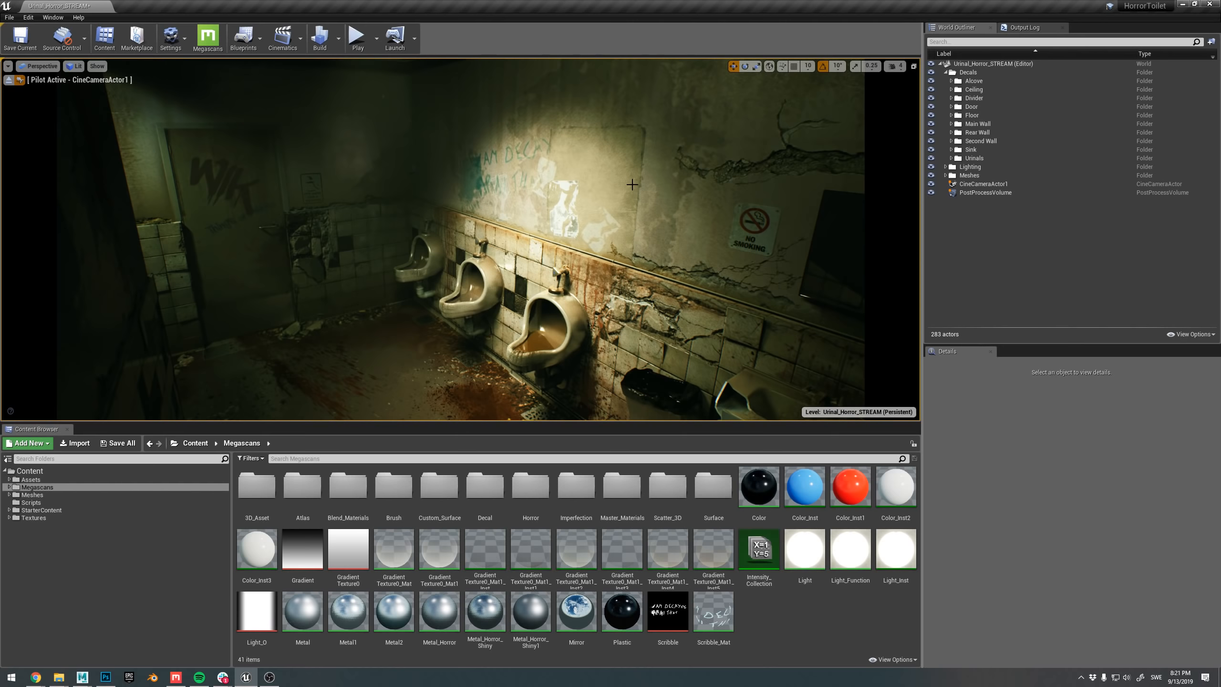
{"action": "key", "text": "s"}
{"action": "mouse_move", "coordinate": [656, 264]}
{"action": "right_mouse_down"}
{"action": "mouse_move", "coordinate": [647, 243]}
{"action": "mouse_move", "coordinate": [652, 259]}
{"action": "right_mouse_up"}
{"action": "key", "text": "q"}
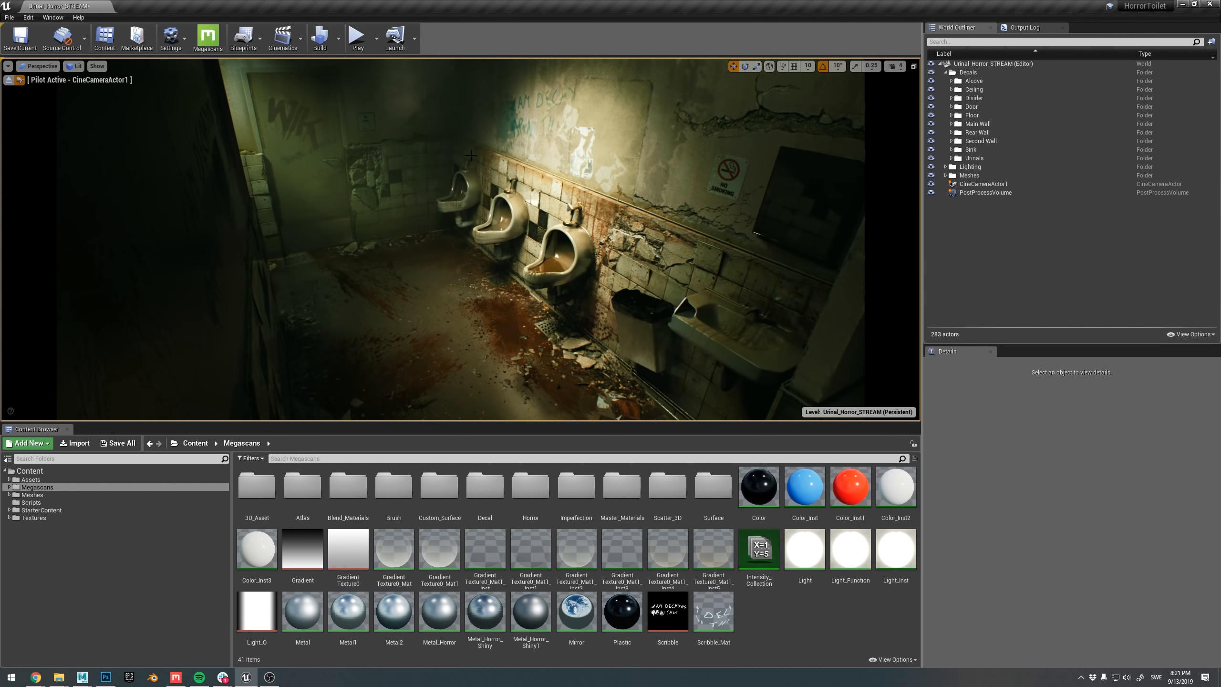
{"action": "key", "text": "g"}
{"action": "key", "text": "g"}
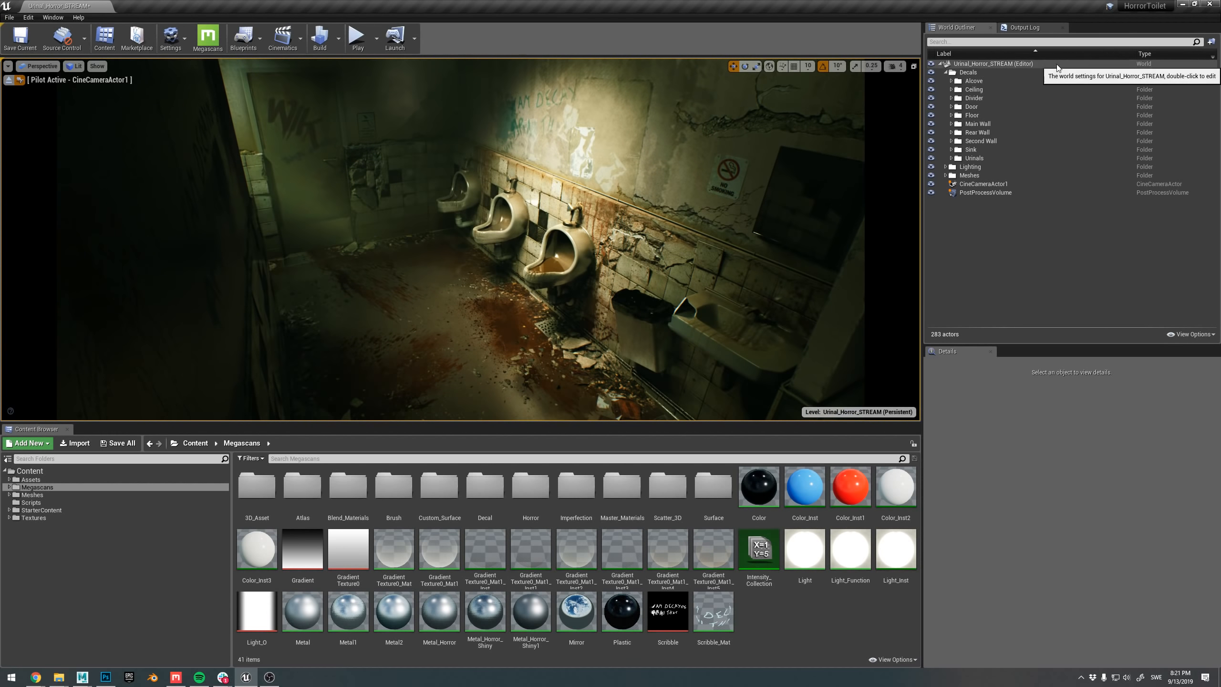
- Compare the restroom with and without decals by repeatedly hiding the whole Decals folder, leaving it shown
{"action": "left_click", "coordinate": [930, 72]}
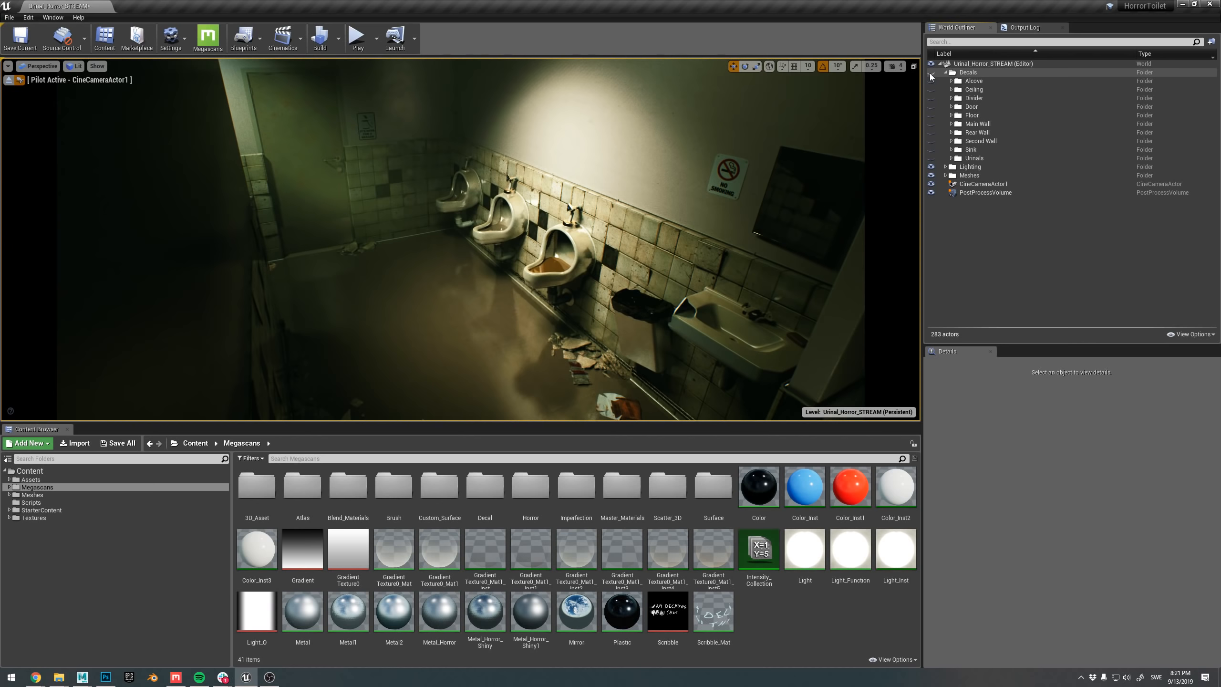
{"action": "left_click", "coordinate": [930, 73]}
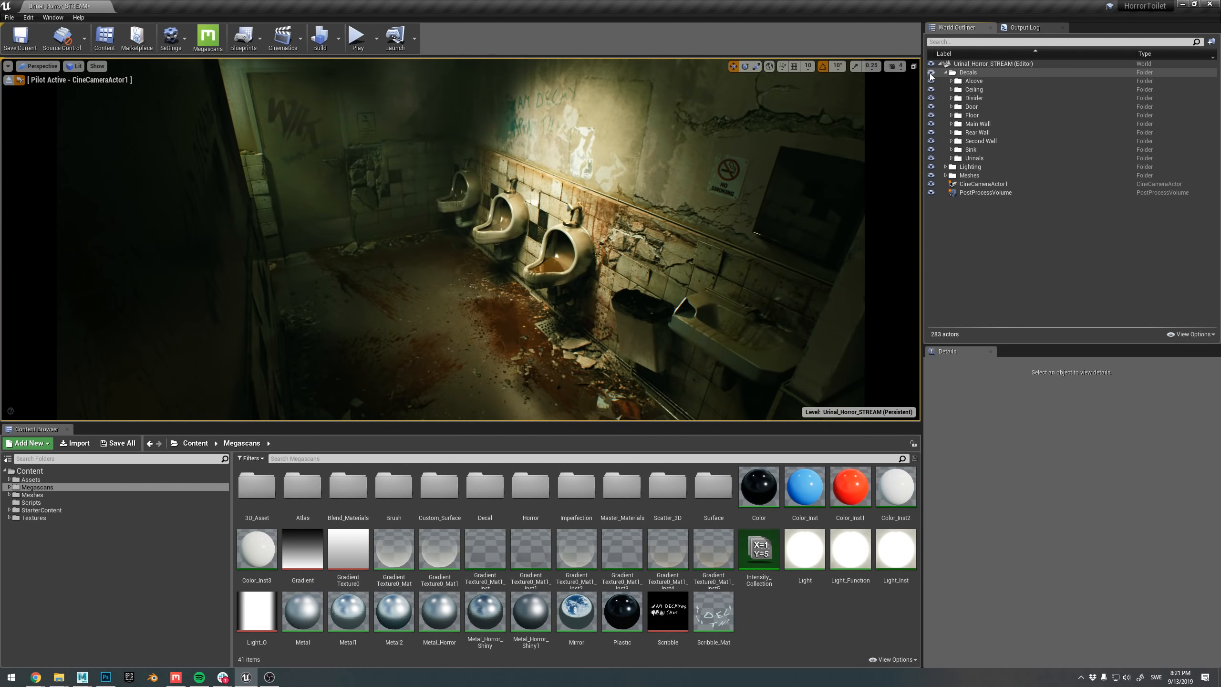
{"action": "left_click", "coordinate": [930, 72]}
{"action": "left_click", "coordinate": [930, 73]}
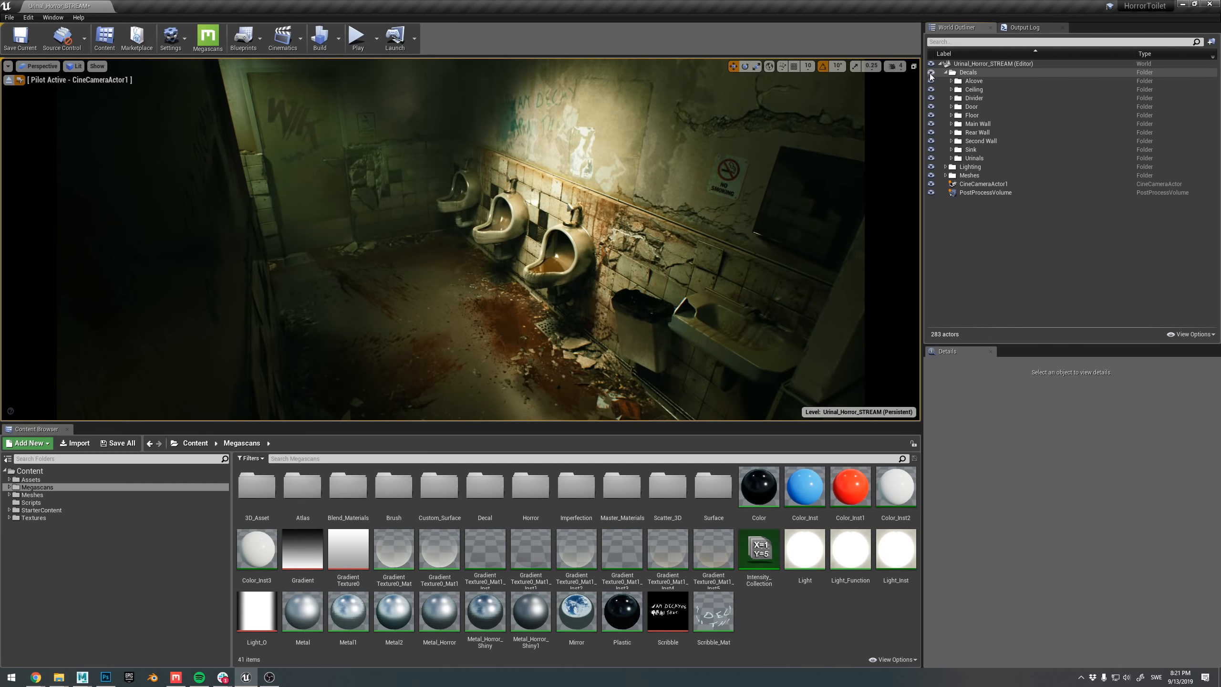
{"action": "left_click", "coordinate": [930, 72]}
{"action": "left_click", "coordinate": [931, 72]}
{"action": "left_click", "coordinate": [931, 73]}
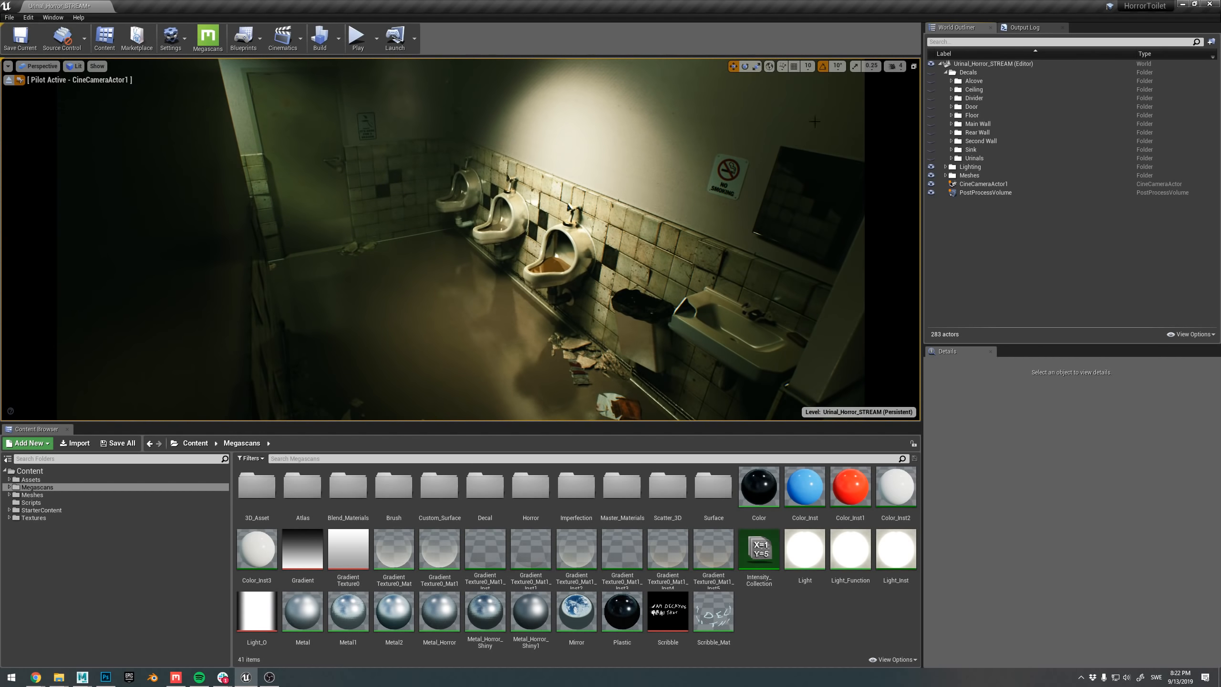
{"action": "left_click", "coordinate": [931, 72]}
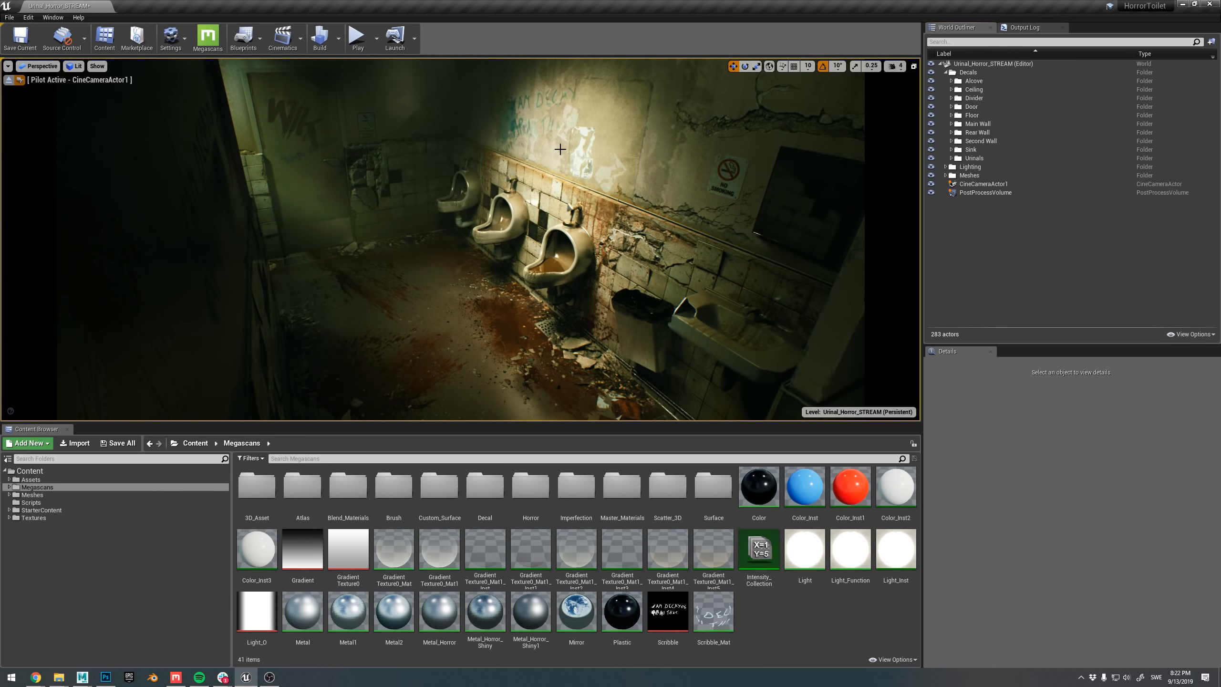
- Select the damaged concrete decal beside the door and compare the rear wall with it hidden and shown
{"action": "key", "text": "g"}
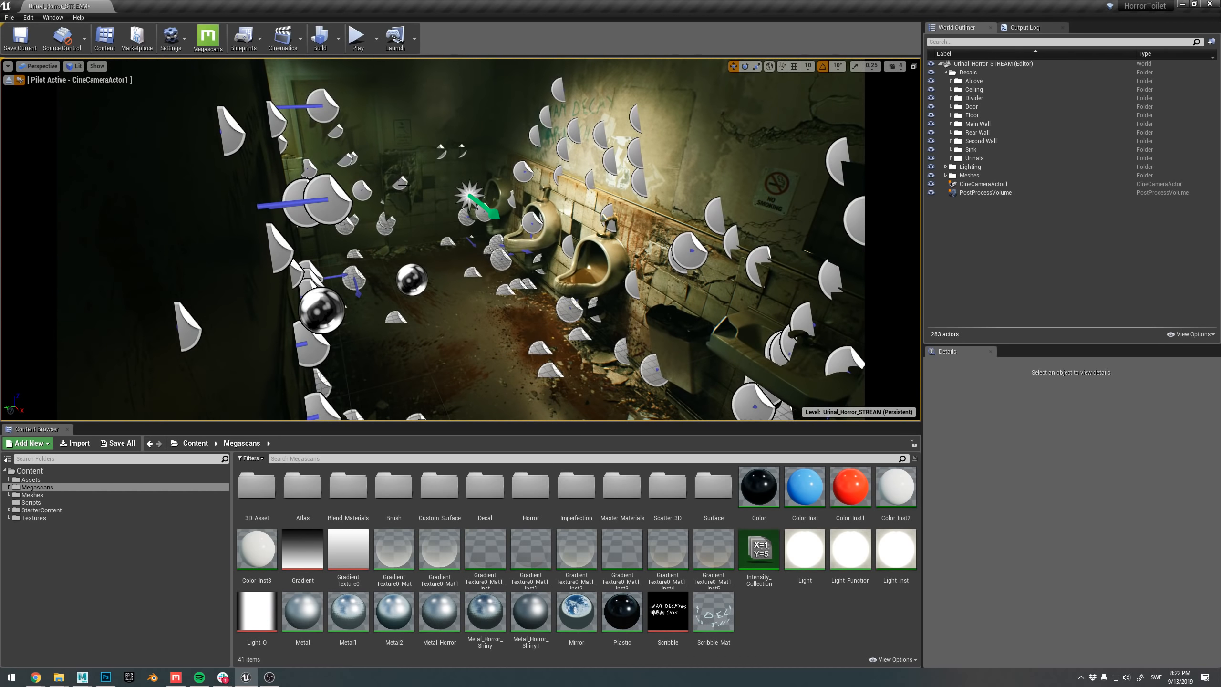
{"action": "left_click", "coordinate": [403, 185]}
{"action": "key", "text": "g"}
{"action": "key", "text": "g"}
{"action": "key", "text": "g"}
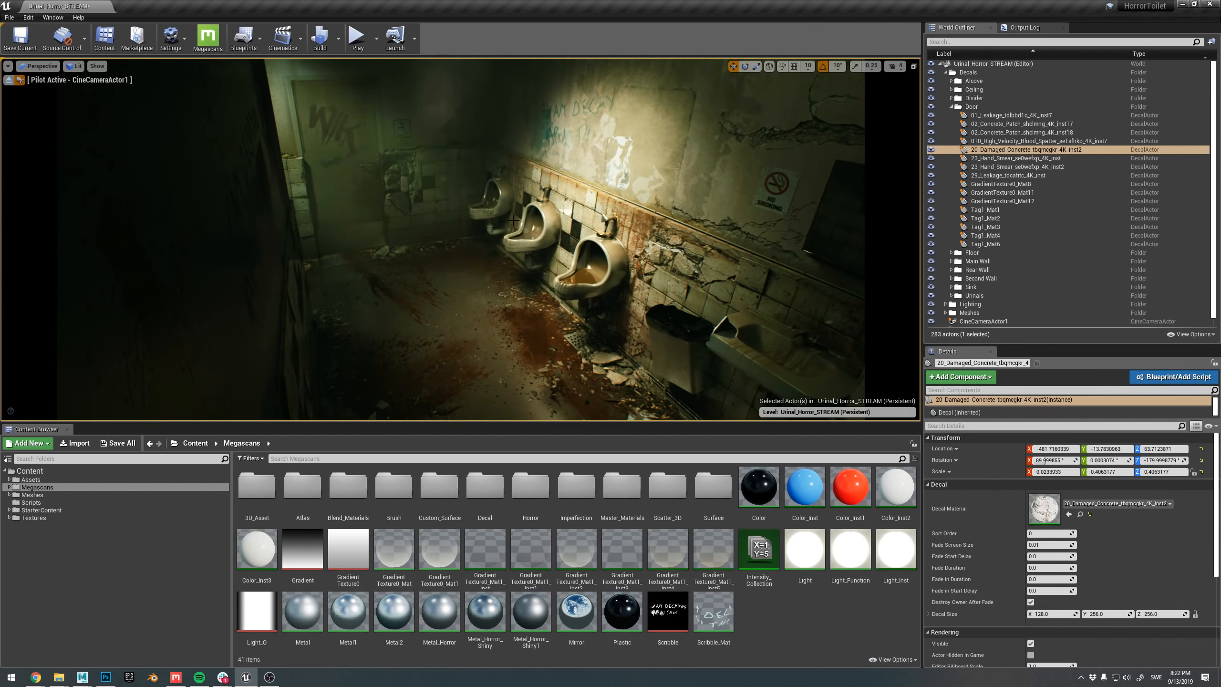
{"action": "right_click_drag", "start_coordinate": [514, 220], "coordinate": [530, 215]}
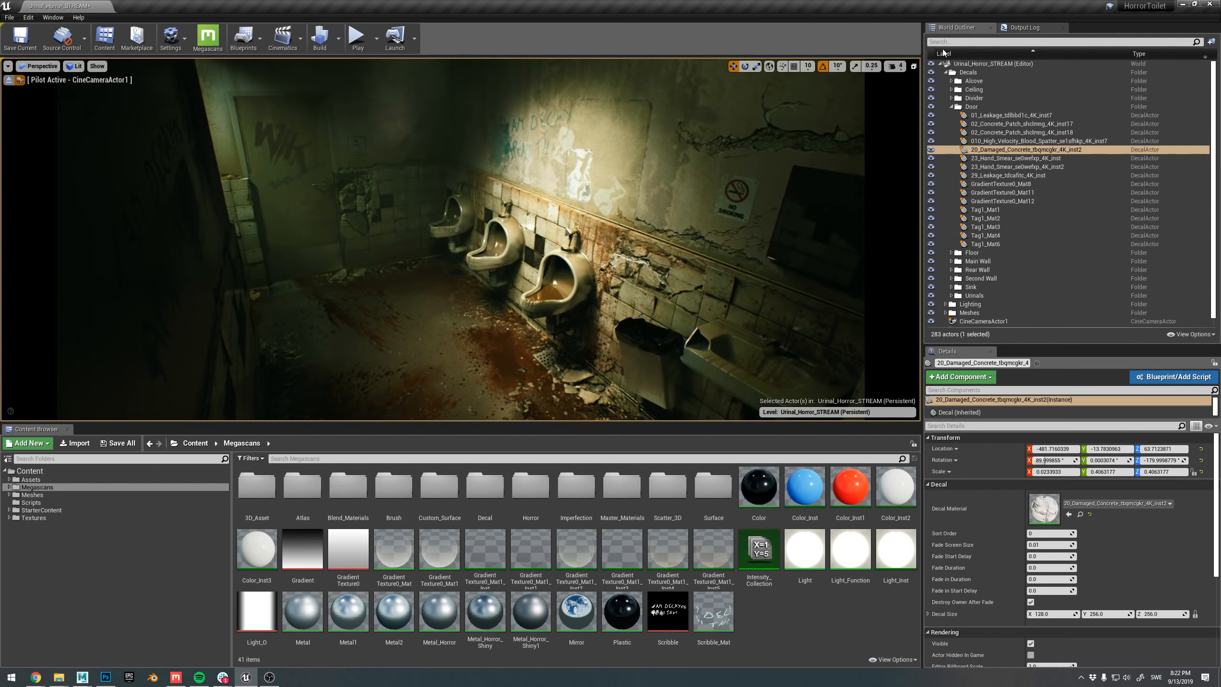
{"action": "left_click", "coordinate": [932, 149]}
{"action": "left_click", "coordinate": [931, 149]}
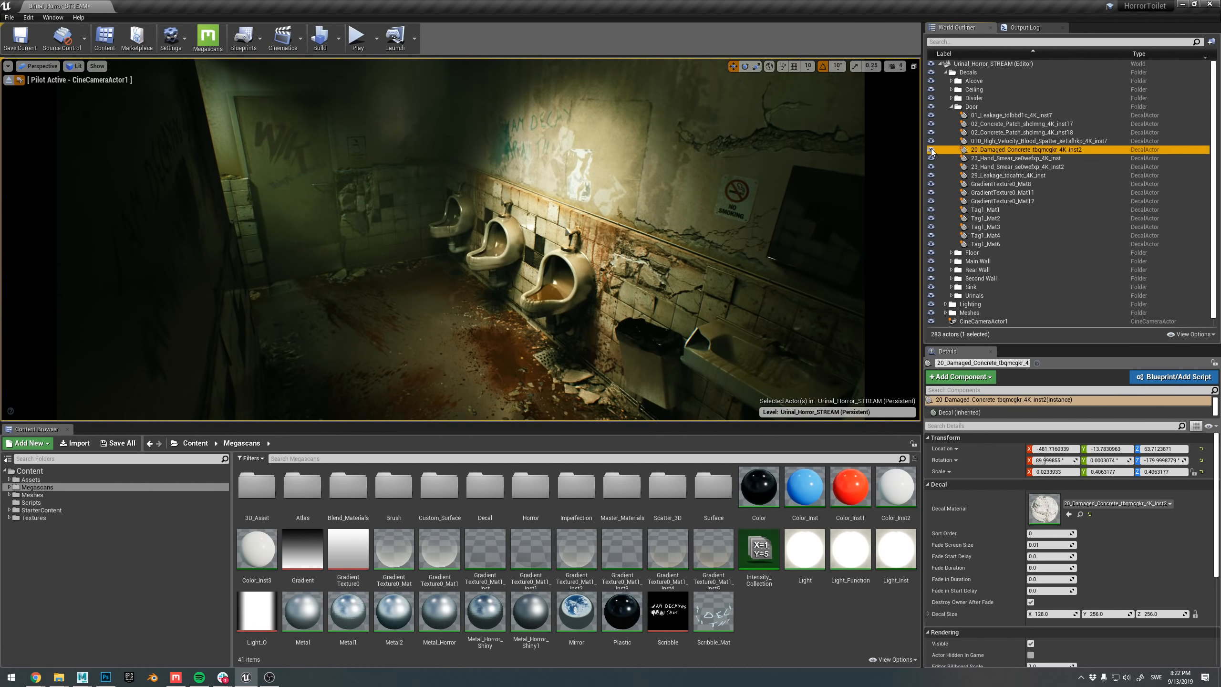
- Inspect the tiles beside the door up close with the damaged concrete decal alternately hidden and shown
{"action": "left_click", "coordinate": [931, 150]}
{"action": "right_click_drag", "start_coordinate": [612, 171], "coordinate": [572, 160]}
{"action": "key", "text": "w"}
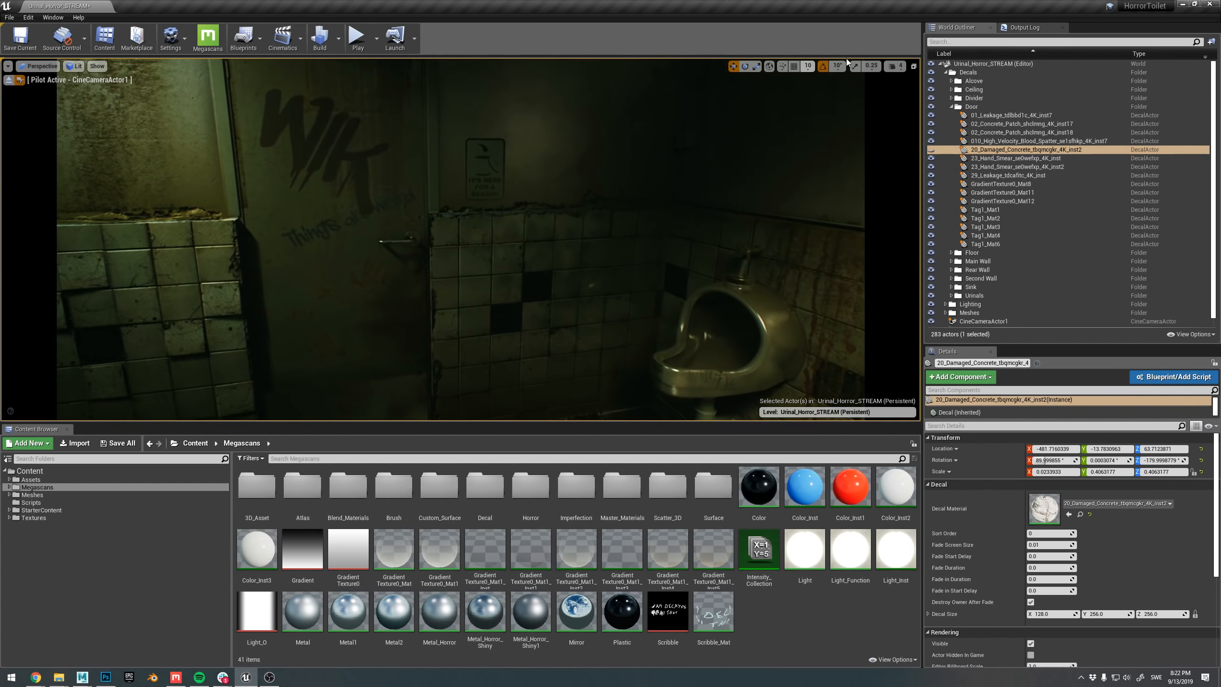
{"action": "left_click", "coordinate": [931, 150]}
{"action": "key", "text": "d"}
{"action": "right_click_drag", "start_coordinate": [399, 217], "coordinate": [388, 241]}
{"action": "key", "text": "w"}
{"action": "mouse_move", "coordinate": [846, 159]}
{"action": "right_mouse_down"}
{"action": "mouse_move", "coordinate": [831, 150]}
{"action": "mouse_move", "coordinate": [853, 153]}
{"action": "right_mouse_up"}
{"action": "key", "text": "s"}
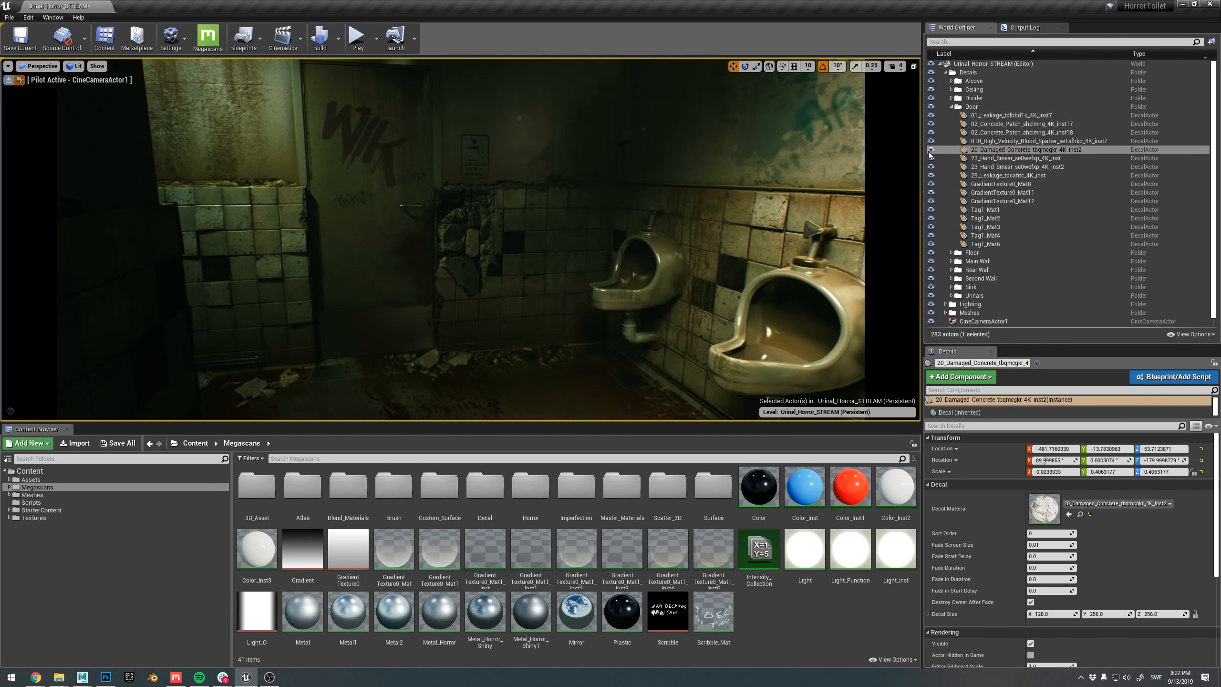
{"action": "left_click", "coordinate": [931, 151]}
{"action": "left_click", "coordinate": [931, 150]}
- Compare the full restroom view with and without the door-side damaged concrete decal, leaving it hidden
{"action": "key", "text": "s"}
{"action": "right_click_drag", "start_coordinate": [553, 166], "coordinate": [556, 167]}
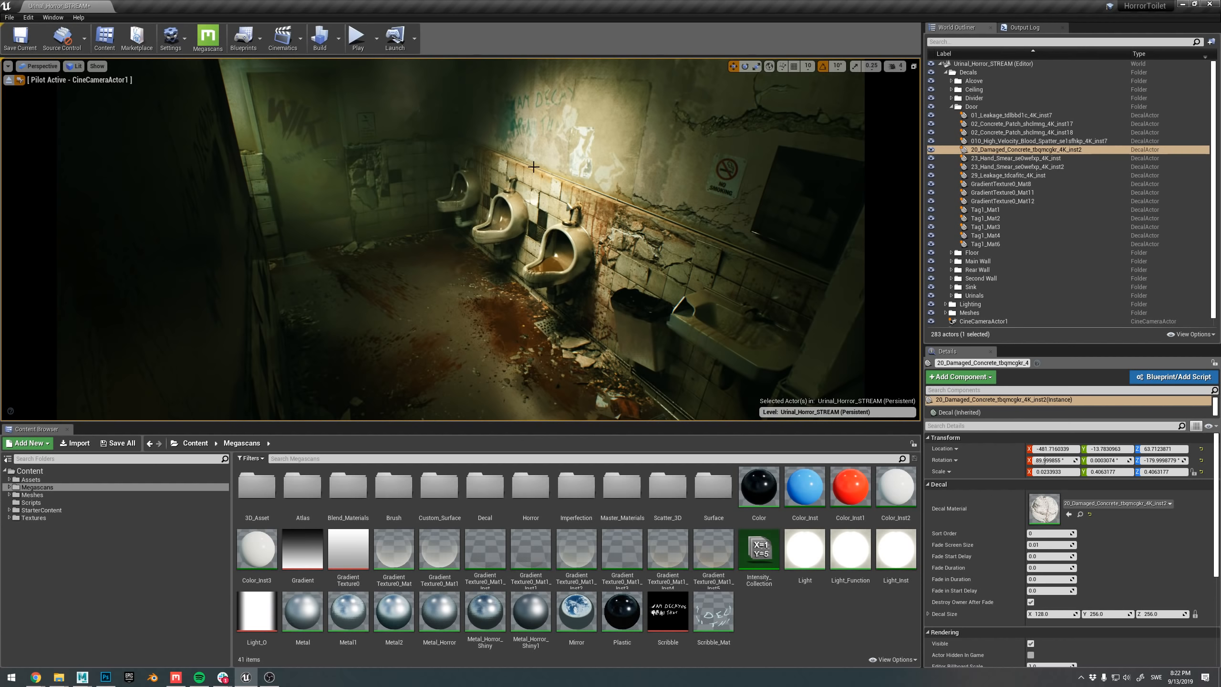
{"action": "left_click", "coordinate": [931, 151]}
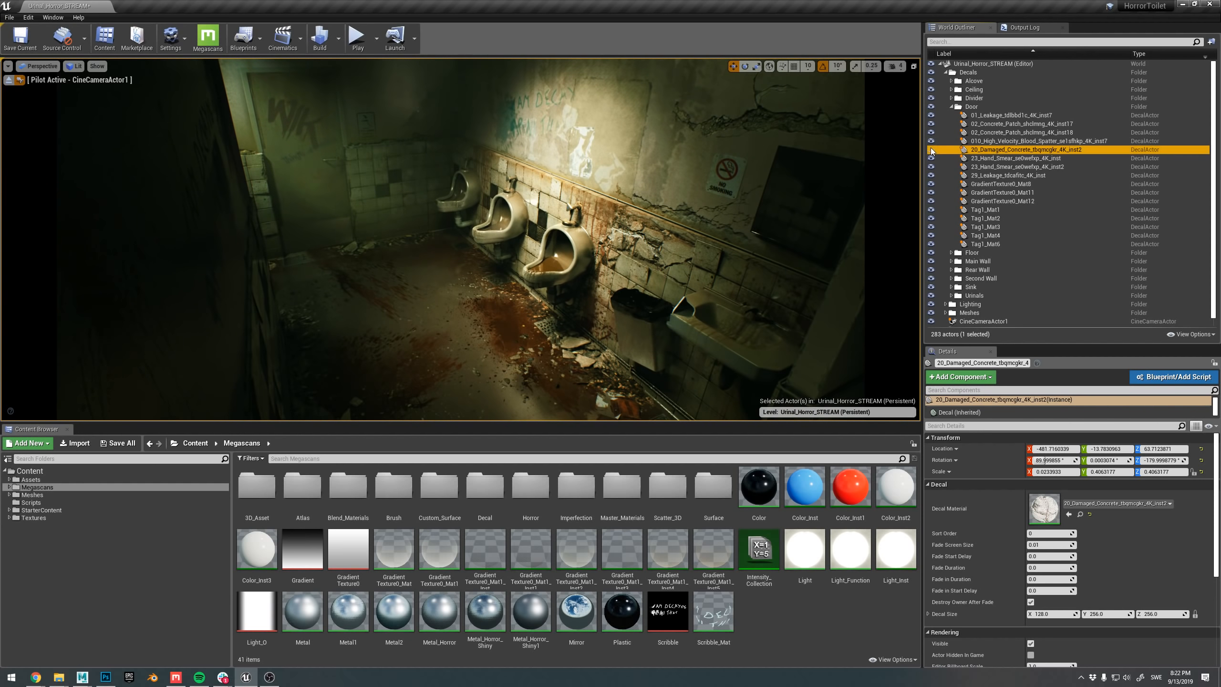
{"action": "left_click", "coordinate": [931, 150]}
{"action": "left_click", "coordinate": [932, 150]}
- Select the damaged concrete decal on the main wall above the bin and compare the wall with it hidden and shown
{"action": "left_click", "coordinate": [681, 242]}
{"action": "key", "text": "g"}
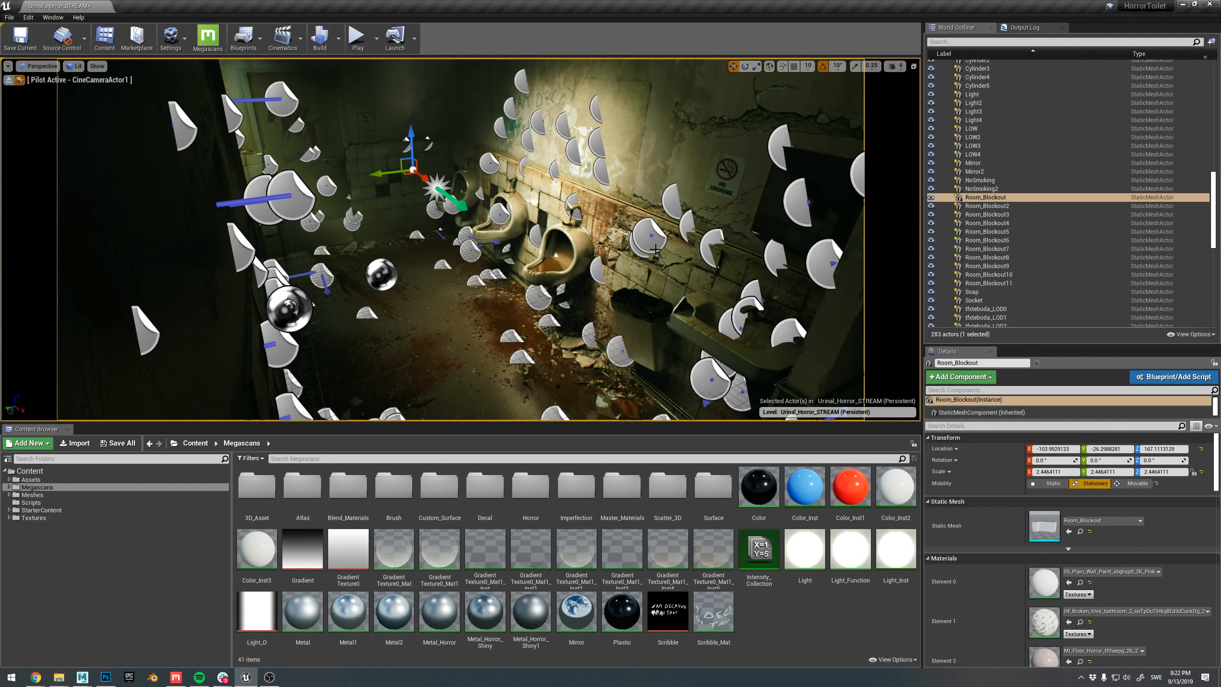
{"action": "left_click", "coordinate": [650, 236]}
{"action": "key", "text": "g"}
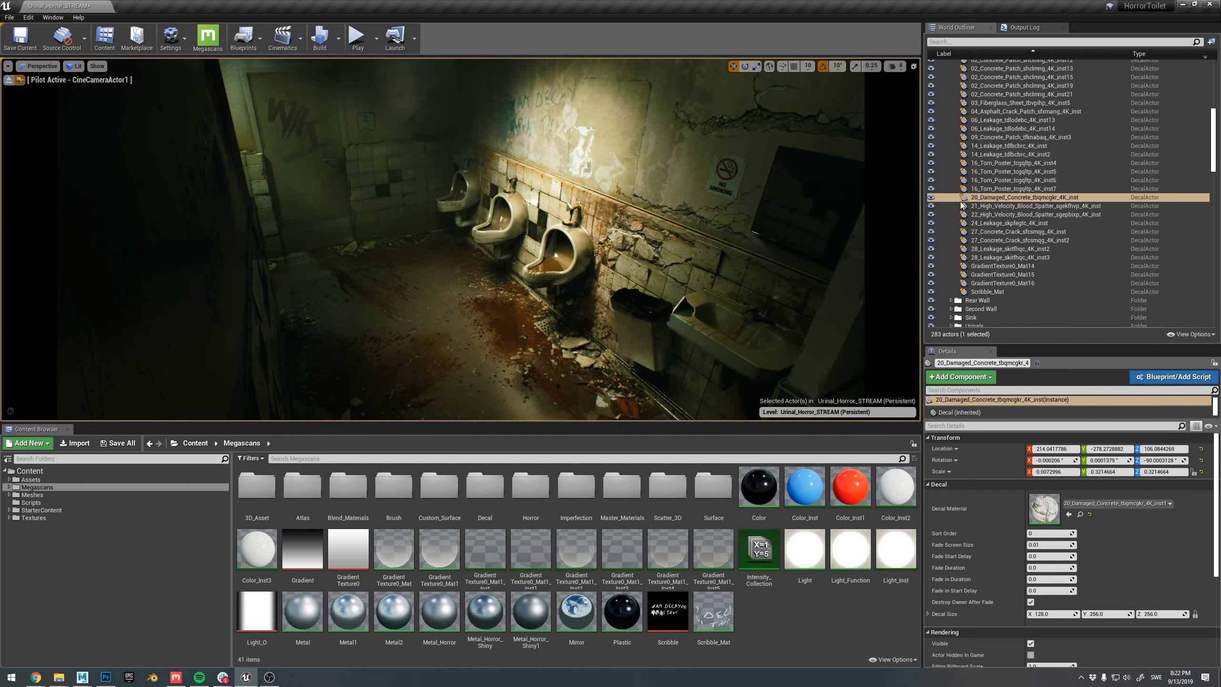
{"action": "left_click", "coordinate": [931, 198]}
{"action": "left_click", "coordinate": [931, 197]}
{"action": "left_click", "coordinate": [931, 197]}
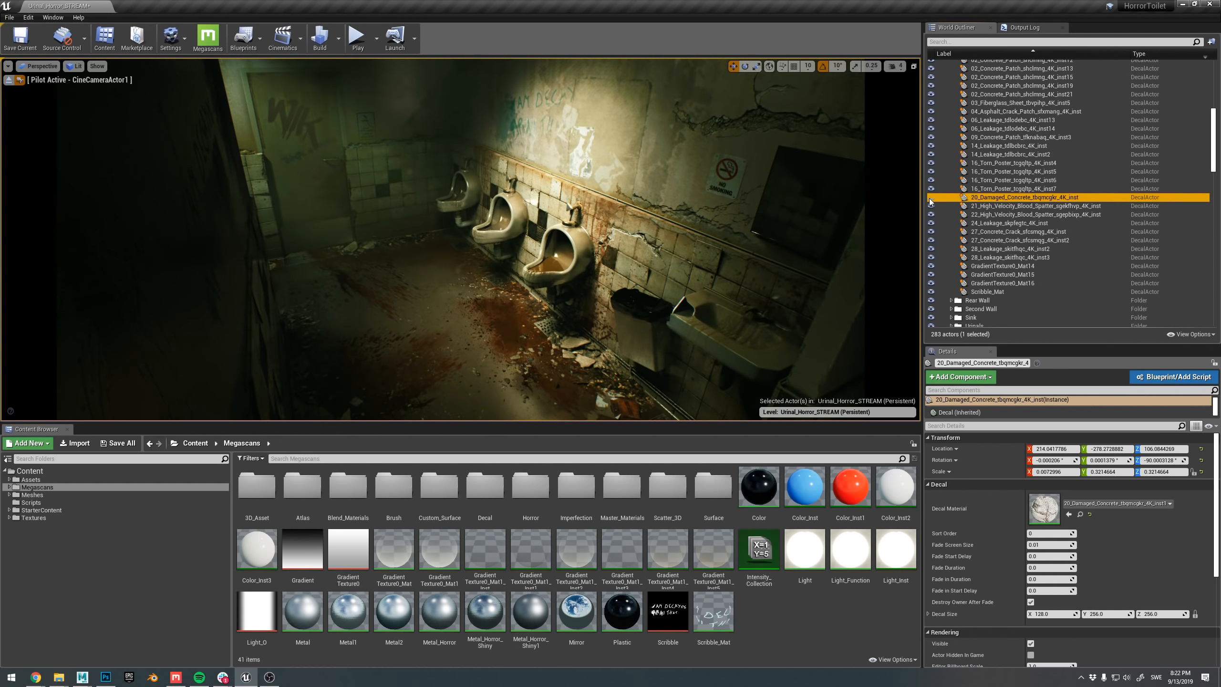
{"action": "left_click", "coordinate": [930, 197]}
- Examine the broken main wall tiles around the urinals and sink, toggling the damaged concrete decal off and back on
{"action": "right_click_drag", "start_coordinate": [673, 231], "coordinate": [735, 231]}
{"action": "right_click_drag", "start_coordinate": [601, 233], "coordinate": [601, 230]}
{"action": "key", "text": "w"}
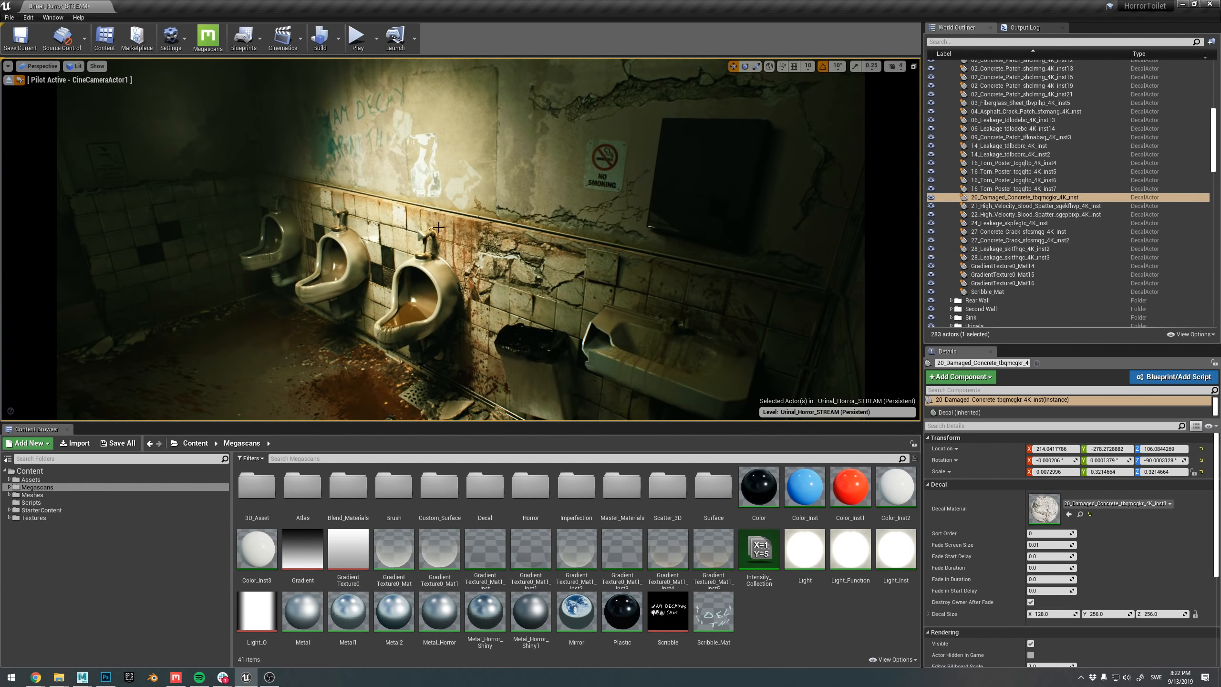
{"action": "mouse_move", "coordinate": [621, 235]}
{"action": "right_mouse_down"}
{"action": "mouse_move", "coordinate": [553, 240]}
{"action": "mouse_move", "coordinate": [548, 252]}
{"action": "mouse_move", "coordinate": [534, 193]}
{"action": "mouse_move", "coordinate": [619, 232]}
{"action": "right_mouse_up"}
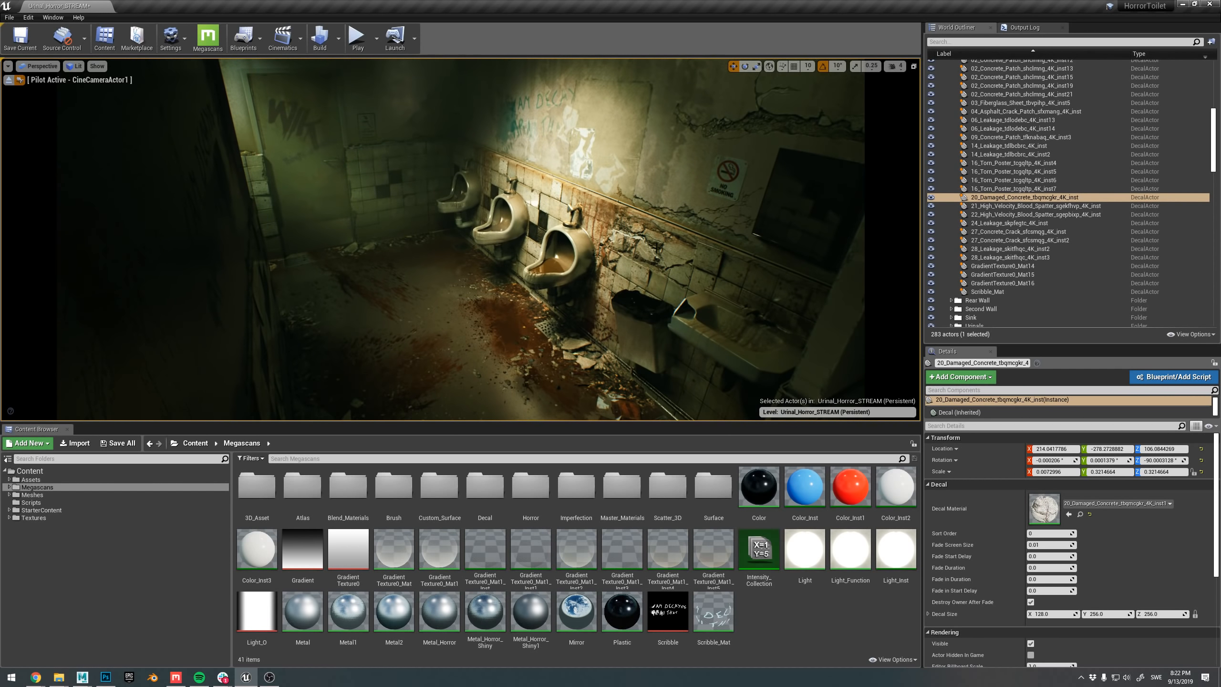
{"action": "left_click", "coordinate": [933, 198]}
{"action": "left_click", "coordinate": [932, 197]}
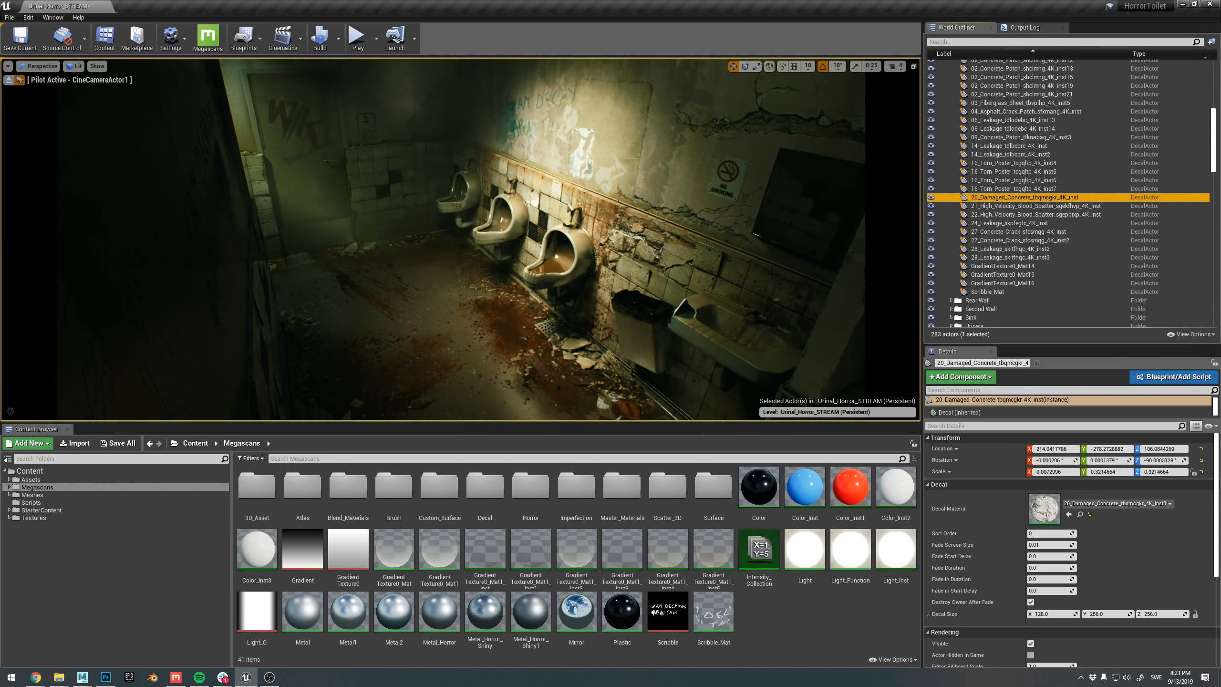
- Select the 01_Ink_Blotch inst3, 03_Fiberglass_Sheet inst5 and 16_Torn_Poster inst7 decals on the main wall and toggle their visibility
{"action": "right_click_drag", "start_coordinate": [570, 264], "coordinate": [620, 176]}
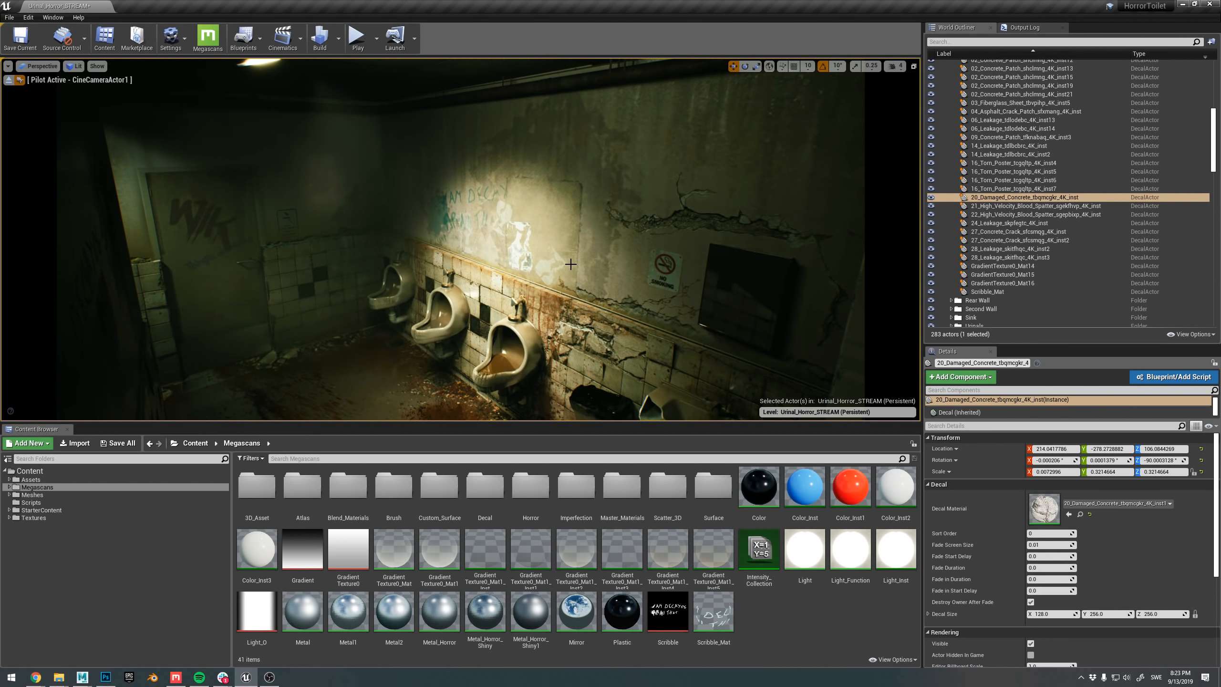
{"action": "key", "text": "g"}
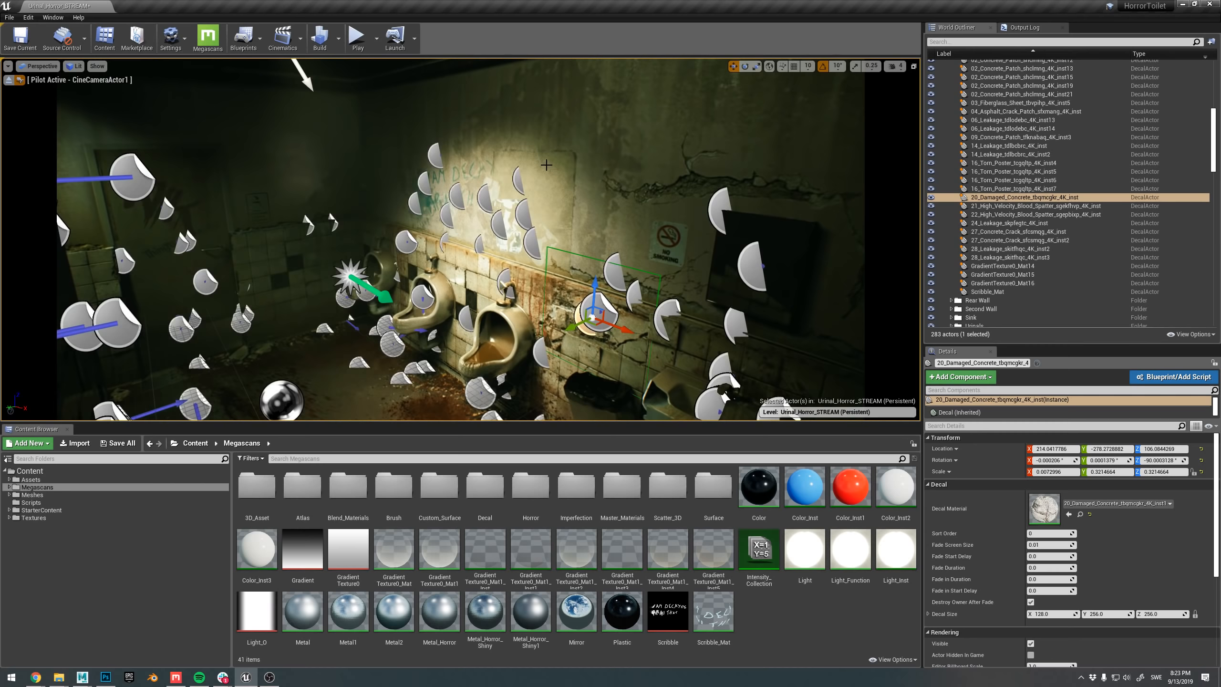
{"action": "left_click", "coordinate": [522, 211]}
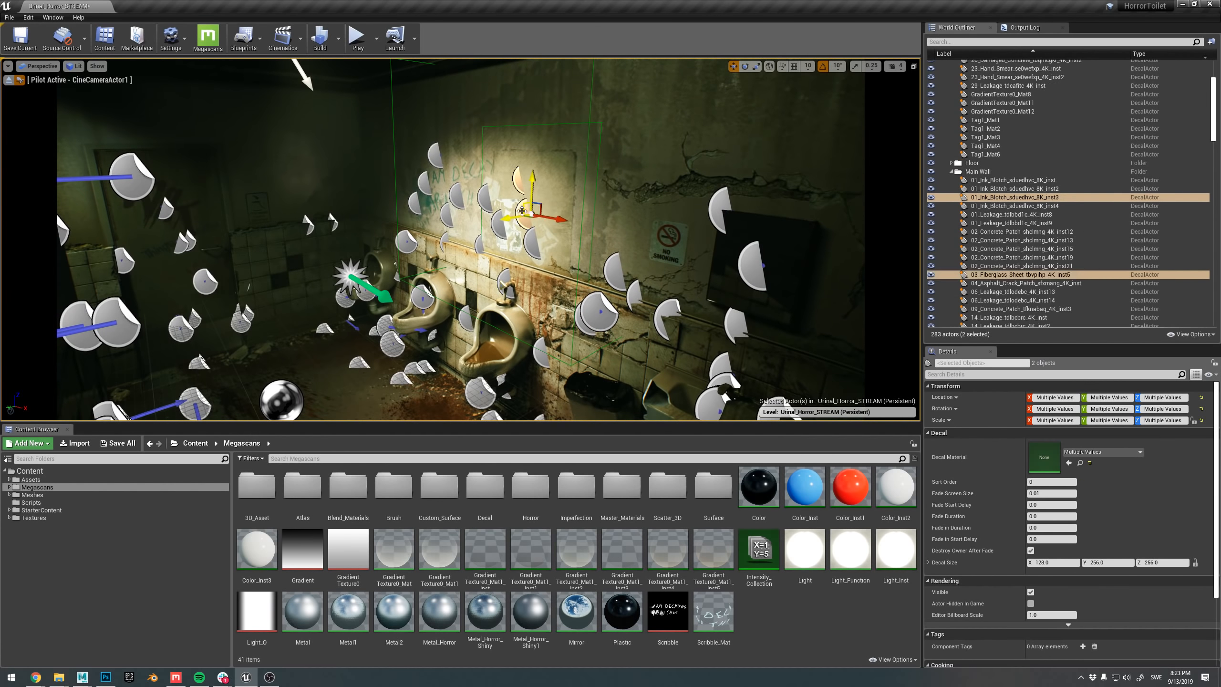
{"action": "left_click", "coordinate": [532, 238], "text": "ctrl"}
{"action": "key", "text": "s"}
{"action": "right_click_drag", "start_coordinate": [532, 238], "coordinate": [534, 260]}
{"action": "key", "text": "g"}
{"action": "scroll", "coordinate": [932, 141], "scroll_direction": "up", "scroll_amount": 5}
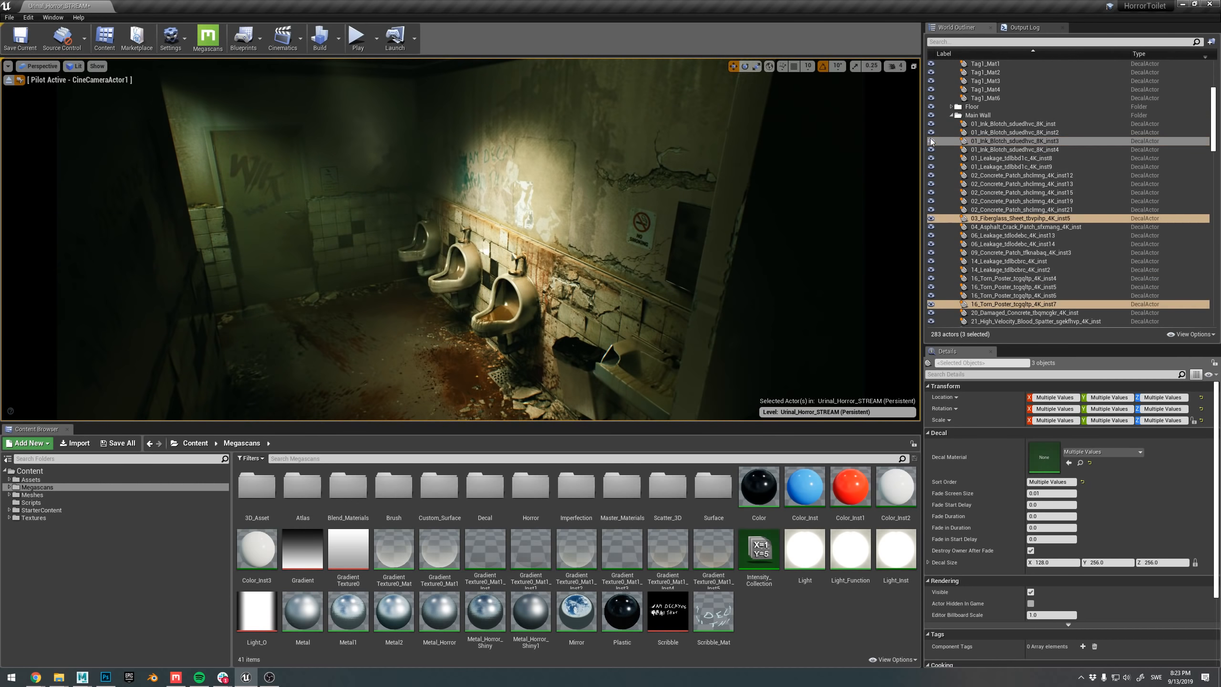
{"action": "left_click", "coordinate": [931, 141]}
{"action": "left_click", "coordinate": [932, 142]}
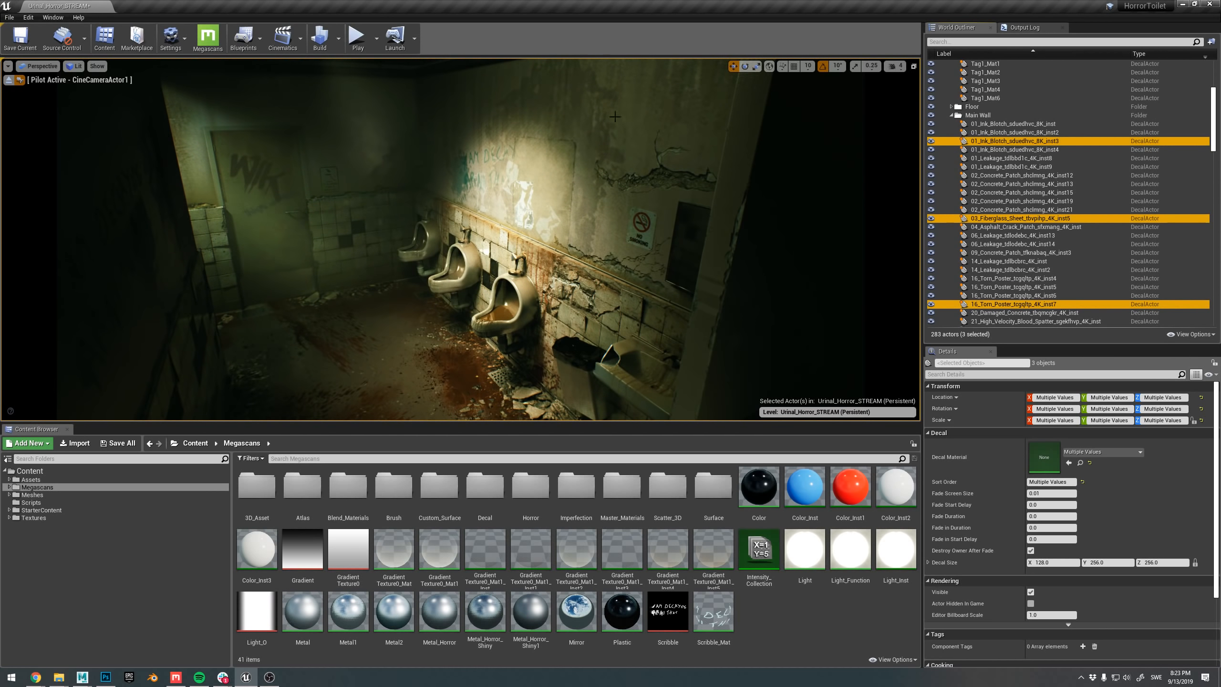
- Add the 16_Torn_Poster inst4 to inst6 decals and the Scribble_Mat decal above the urinals to the selection
{"action": "key", "text": "w"}
{"action": "right_click_drag", "start_coordinate": [610, 113], "coordinate": [636, 102]}
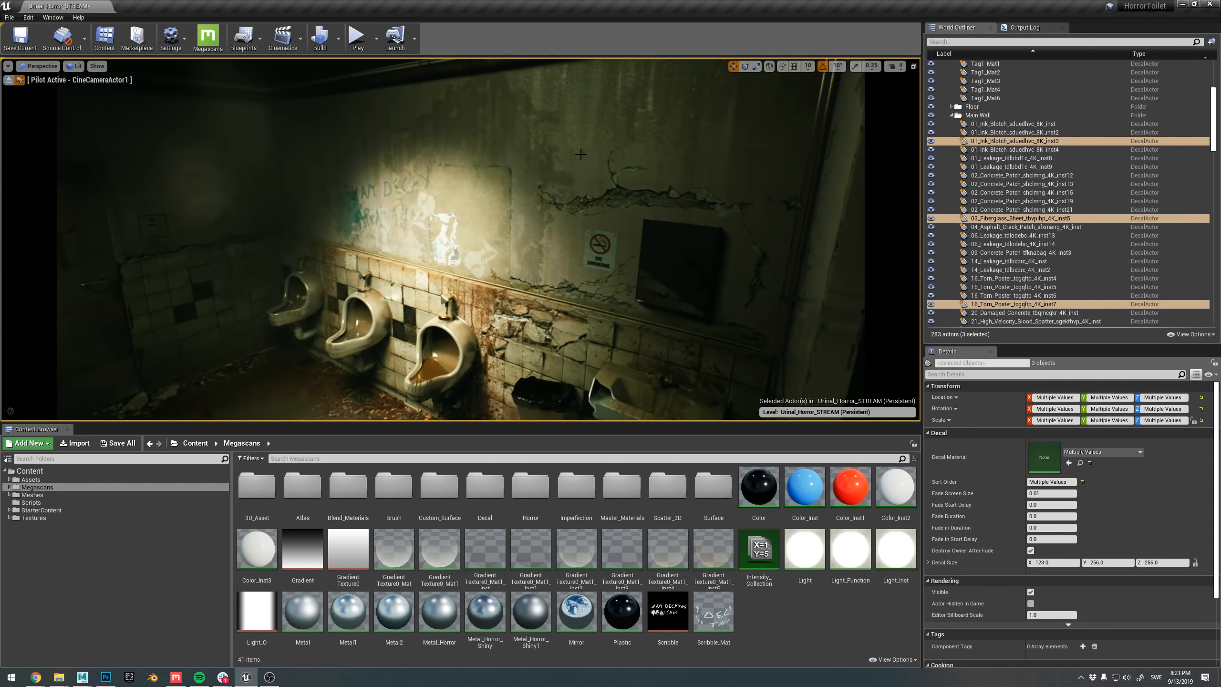
{"action": "key", "text": "g"}
{"action": "key", "text": "w"}
{"action": "right_click_drag", "start_coordinate": [484, 211], "coordinate": [469, 192]}
{"action": "left_click", "coordinate": [463, 269], "text": "ctrl"}
{"action": "left_click", "coordinate": [462, 276], "text": "ctrl"}
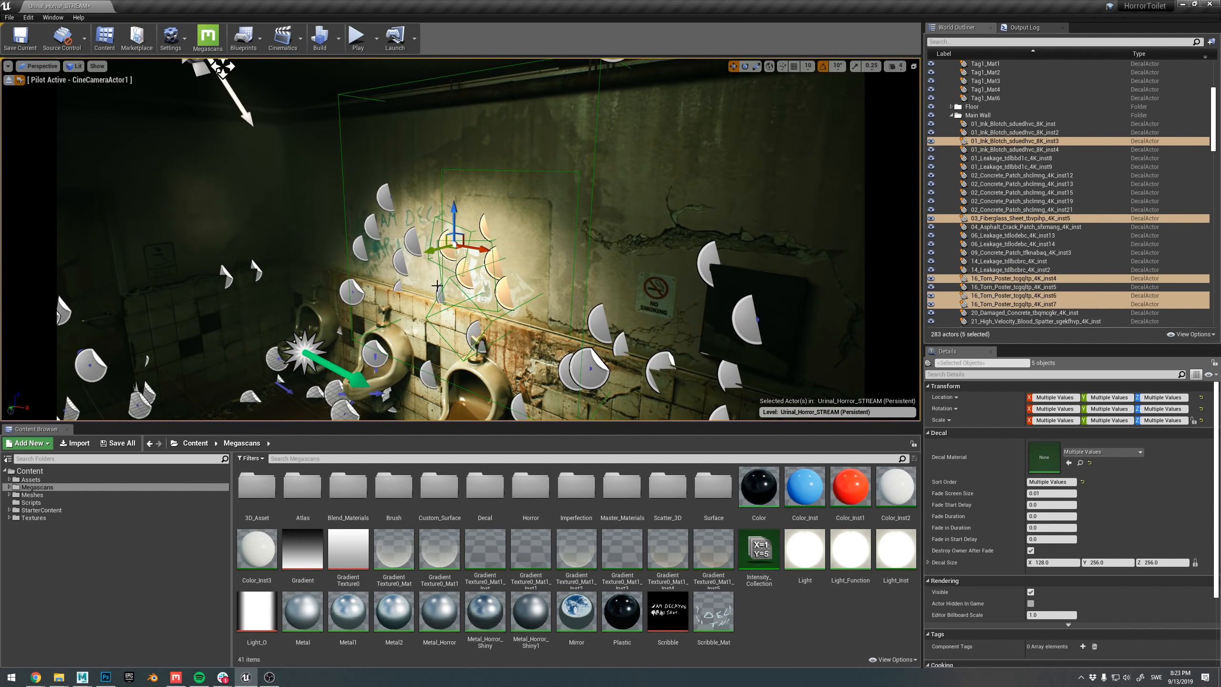
{"action": "left_click", "coordinate": [403, 259], "text": "ctrl"}
{"action": "left_click", "coordinate": [403, 260], "text": "ctrl"}
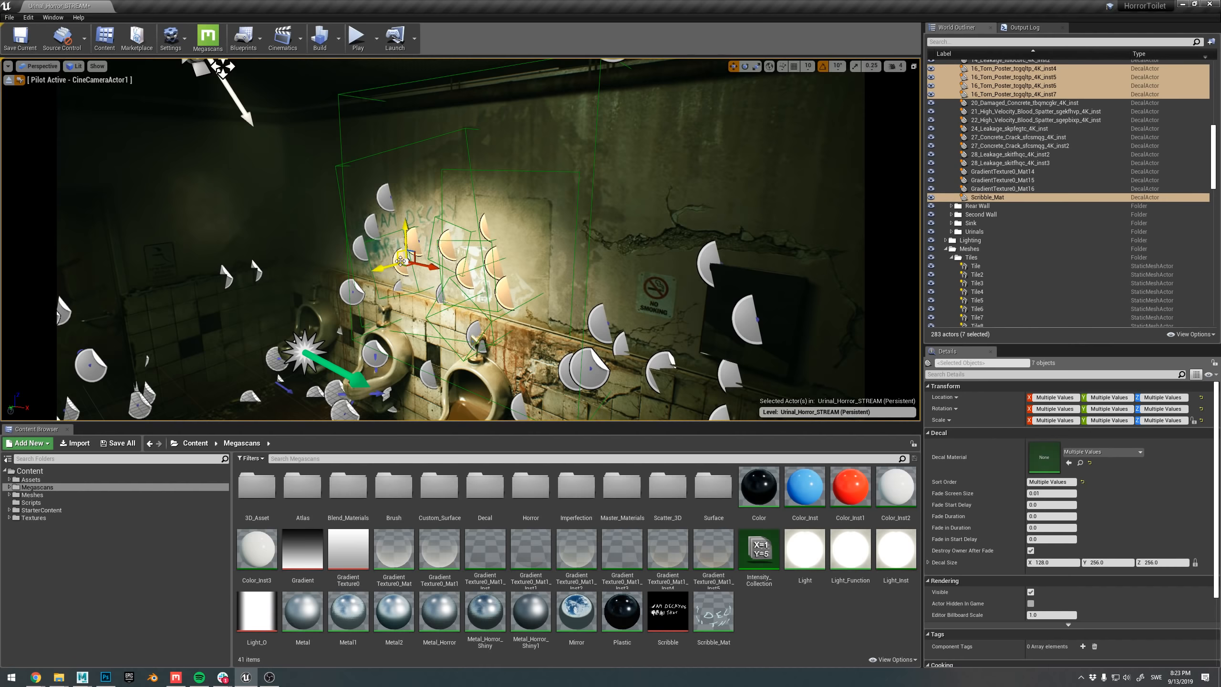
- Extend the selection with the leakage and ink blotch decals around the graffiti, and compare the wall with the whole group hidden and shown
{"action": "left_click", "coordinate": [361, 248], "text": "ctrl"}
{"action": "left_click", "coordinate": [372, 227], "text": "ctrl"}
{"action": "left_click", "coordinate": [385, 197], "text": "ctrl"}
{"action": "key", "text": "g"}
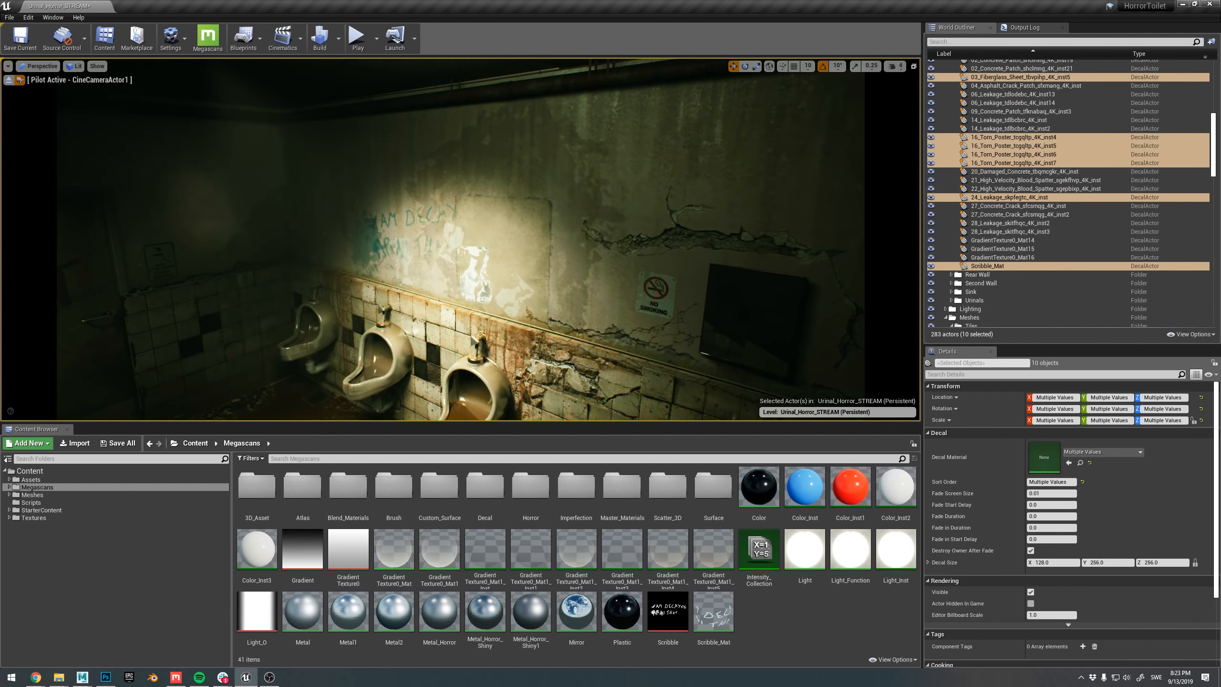
{"action": "right_click_drag", "start_coordinate": [500, 209], "coordinate": [491, 206]}
{"action": "left_click", "coordinate": [930, 137]}
{"action": "left_click", "coordinate": [930, 138]}
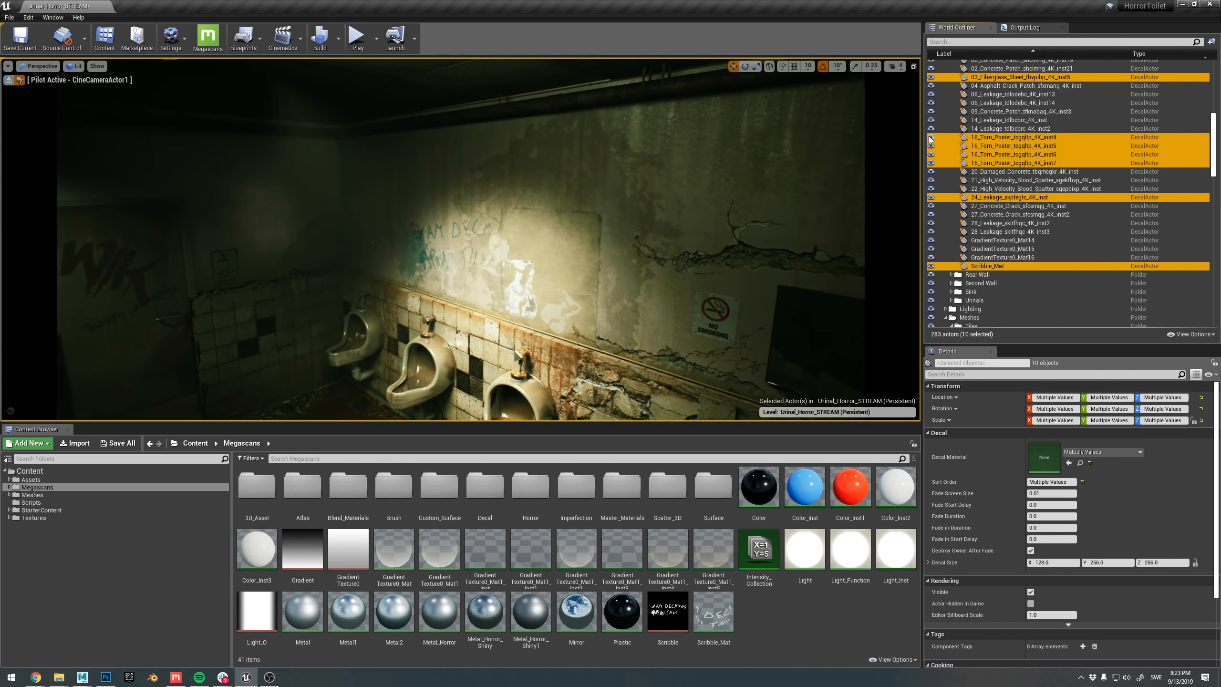
- Reduce the selection by one decal and repeatedly hide the remaining wall decals for comparison, leaving them shown
{"action": "mouse_move", "coordinate": [630, 194]}
{"action": "right_mouse_down"}
{"action": "mouse_move", "coordinate": [611, 192]}
{"action": "mouse_move", "coordinate": [640, 198]}
{"action": "right_mouse_up"}
{"action": "key", "text": "g"}
{"action": "left_click", "coordinate": [464, 200], "text": "ctrl"}
{"action": "left_click", "coordinate": [931, 198]}
{"action": "key", "text": "g"}
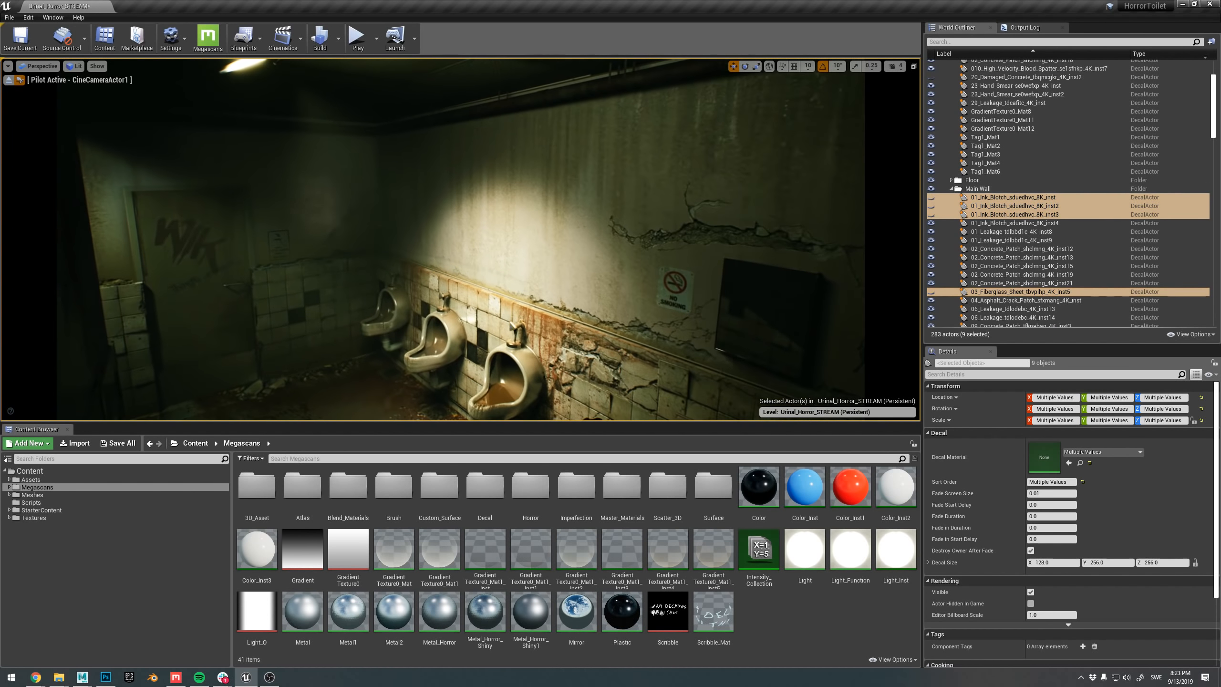
{"action": "left_click", "coordinate": [932, 197]}
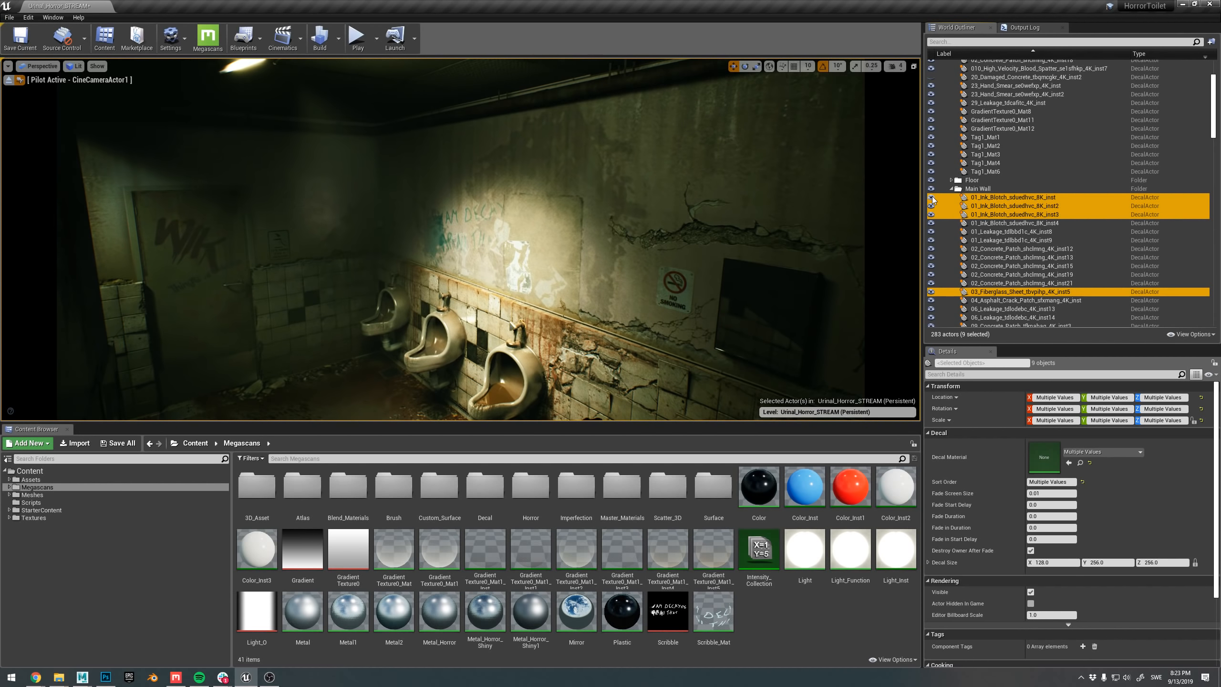
{"action": "left_click", "coordinate": [932, 197]}
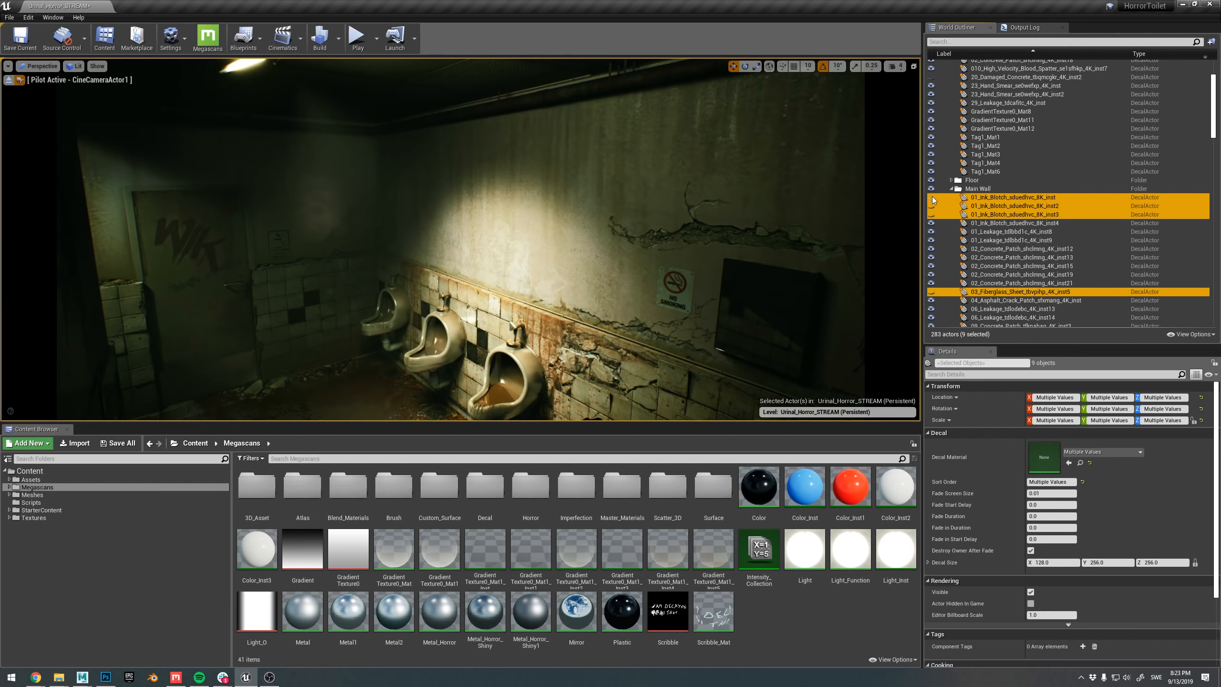
{"action": "left_click", "coordinate": [932, 196]}
- Return to the full restroom view and collapse the Main Wall and Door decal folders in the scene hierarchy
{"action": "right_click_drag", "start_coordinate": [620, 207], "coordinate": [605, 215]}
{"action": "key", "text": "s"}
{"action": "right_click_drag", "start_coordinate": [504, 258], "coordinate": [504, 257]}
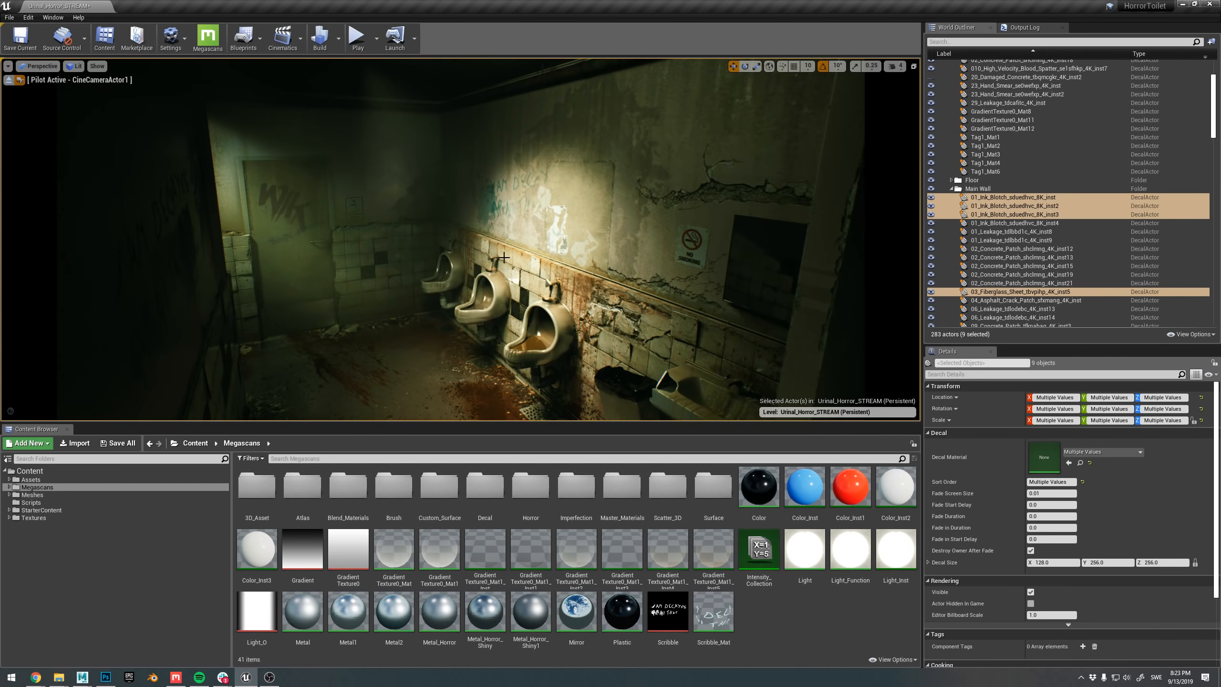
{"action": "right_click_drag", "start_coordinate": [504, 257], "coordinate": [527, 353]}
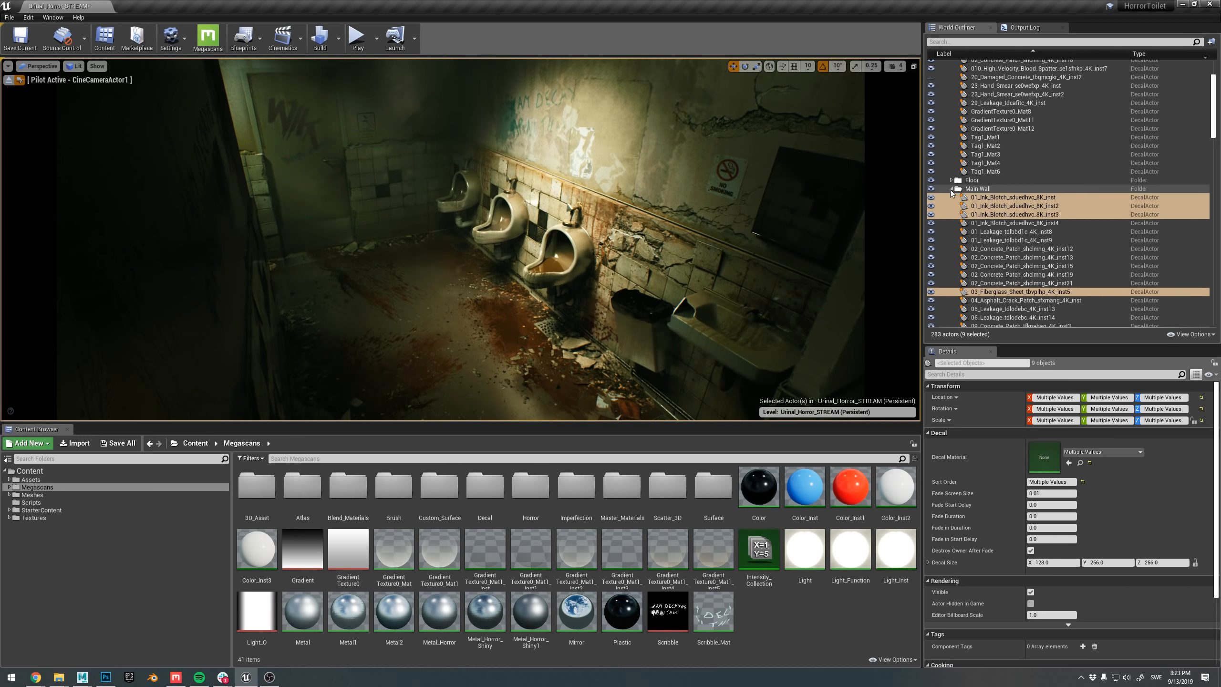
{"action": "left_click", "coordinate": [951, 188]}
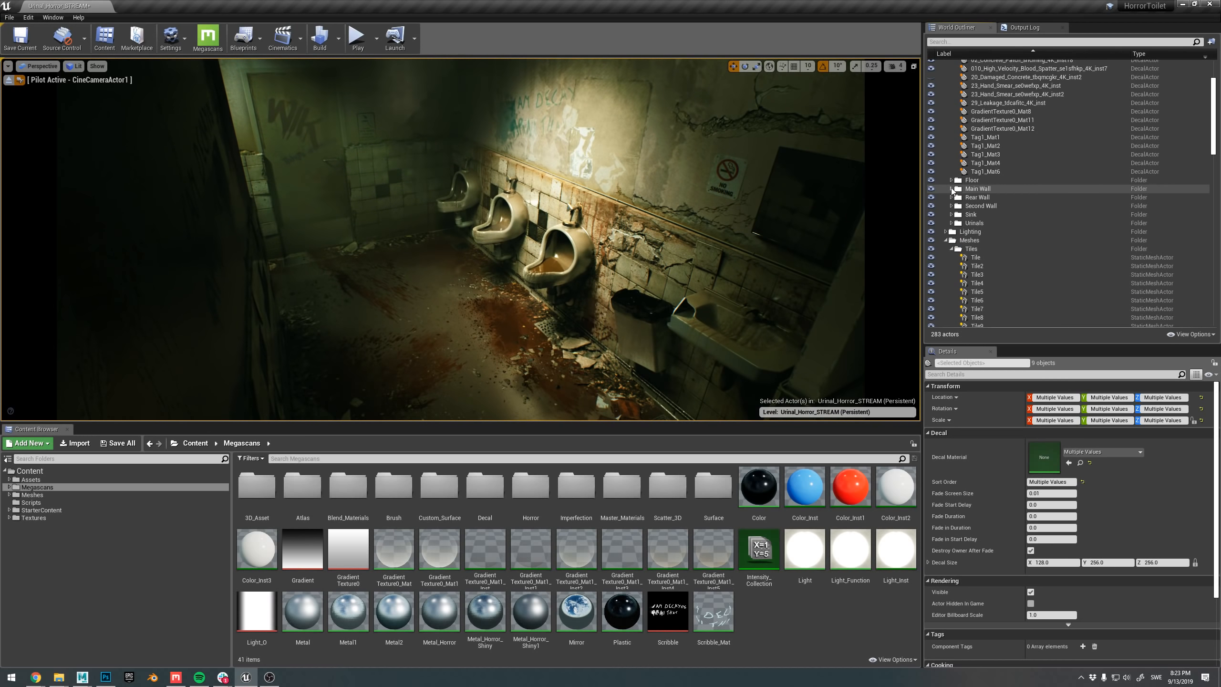
{"action": "scroll", "coordinate": [952, 190], "scroll_direction": "up", "scroll_amount": 5}
{"action": "left_click", "coordinate": [952, 107]}
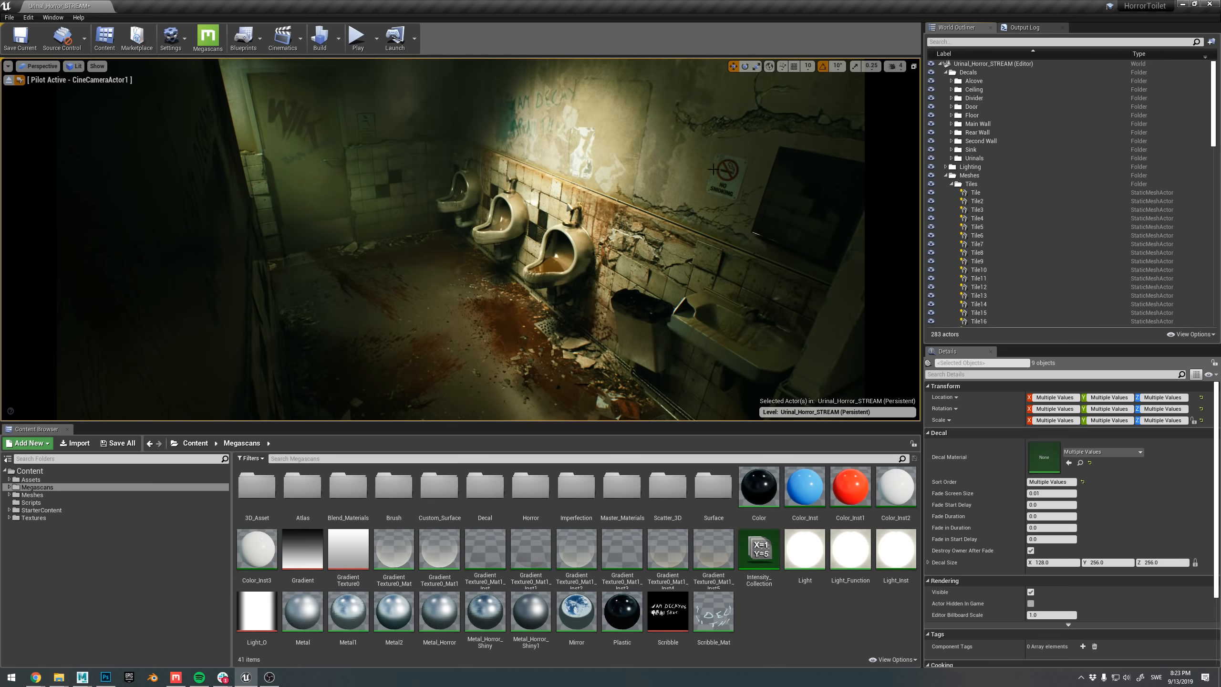
- Examine the urinals, damaged main wall and stained floor through the piloted camera, undoing the last camera move
{"action": "right_click_drag", "start_coordinate": [611, 233], "coordinate": [613, 212]}
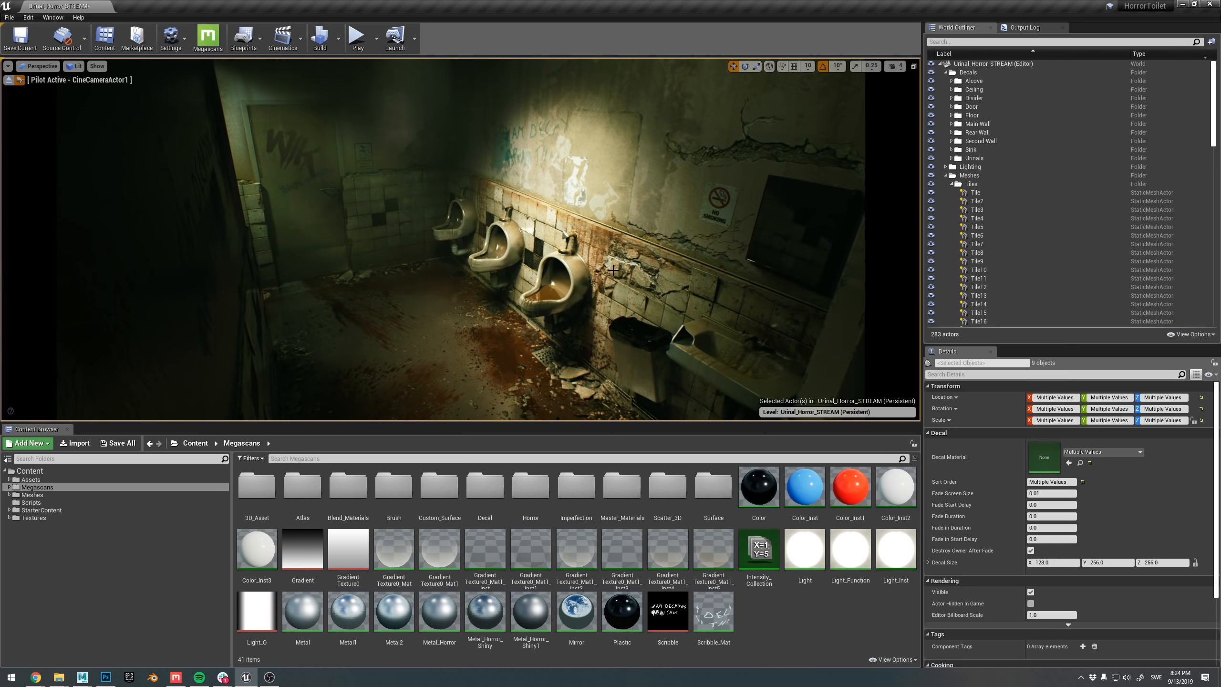
{"action": "right_click_drag", "start_coordinate": [613, 270], "coordinate": [621, 291]}
{"action": "right_click_drag", "start_coordinate": [576, 246], "coordinate": [580, 248]}
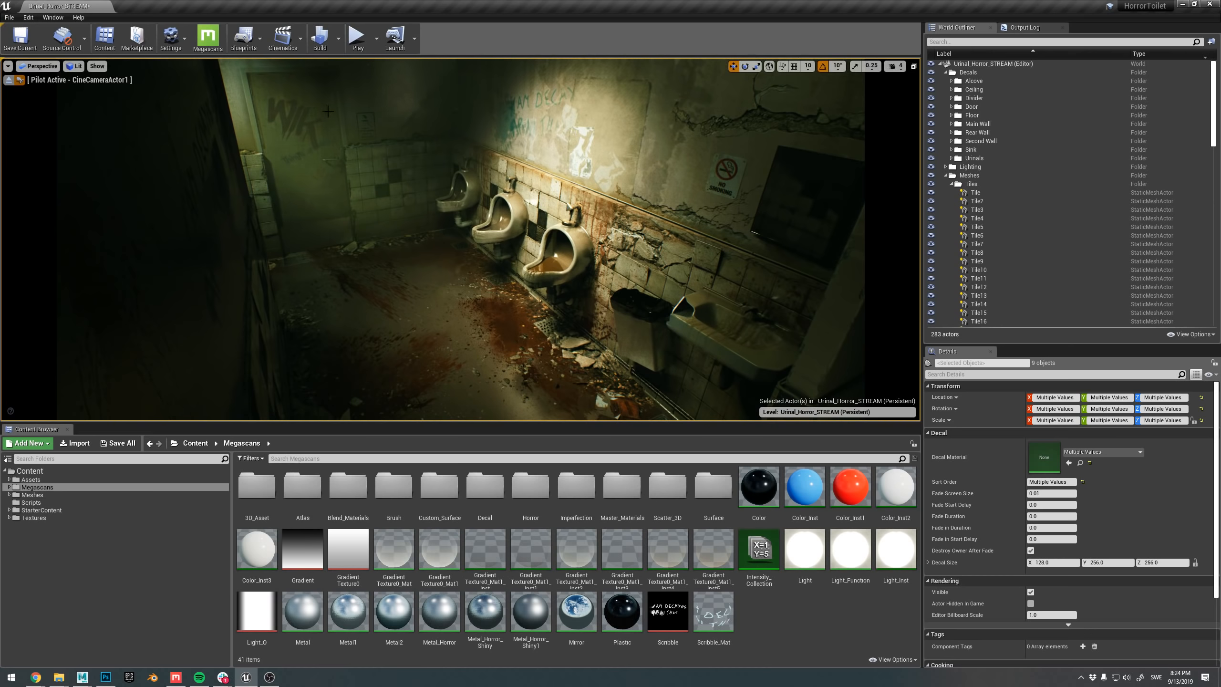
{"action": "right_click_drag", "start_coordinate": [435, 244], "coordinate": [481, 216]}
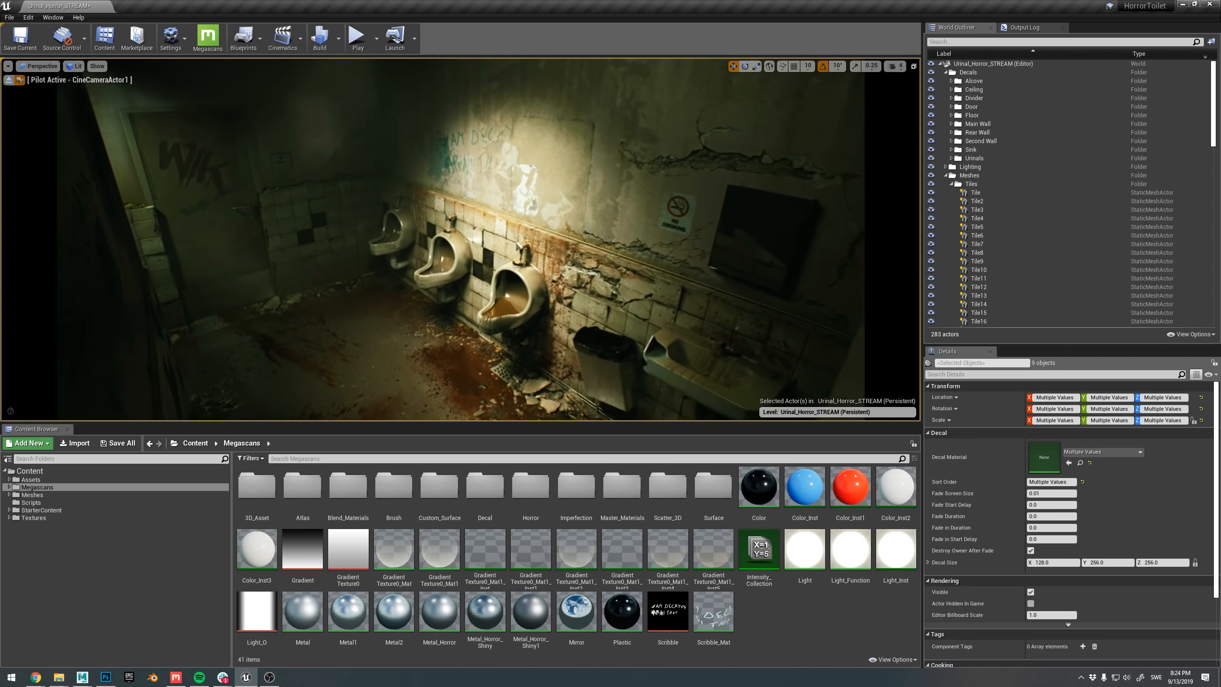
{"action": "key", "text": "ctrl+z"}
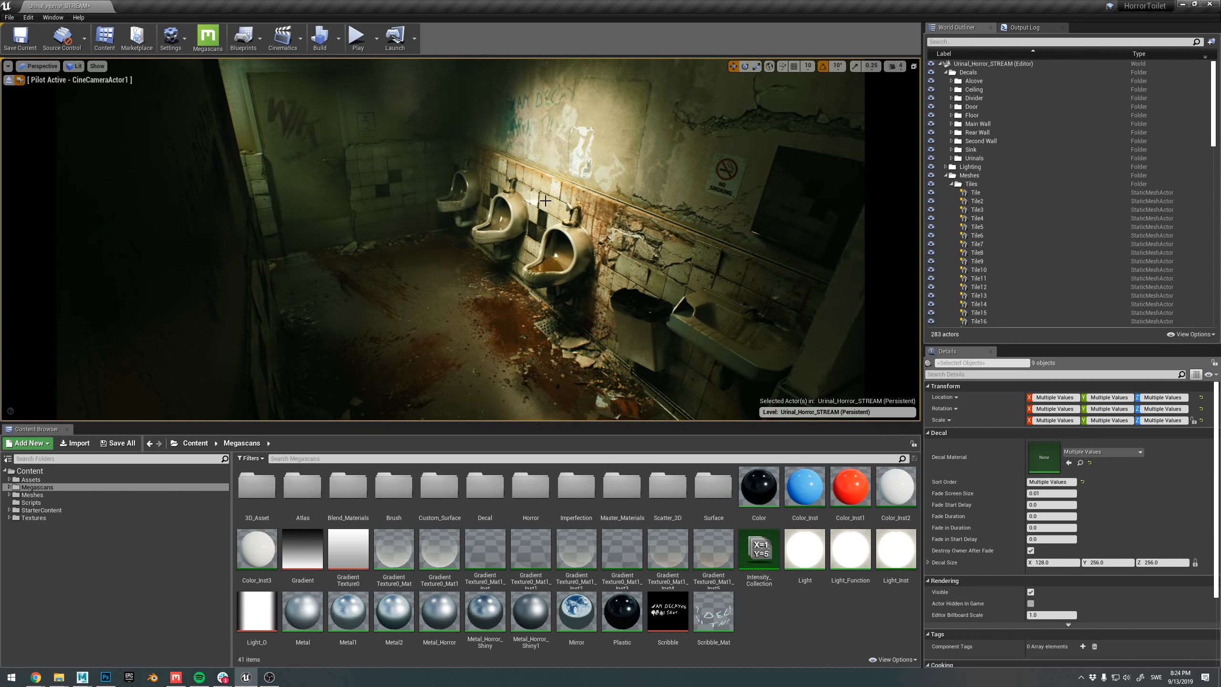
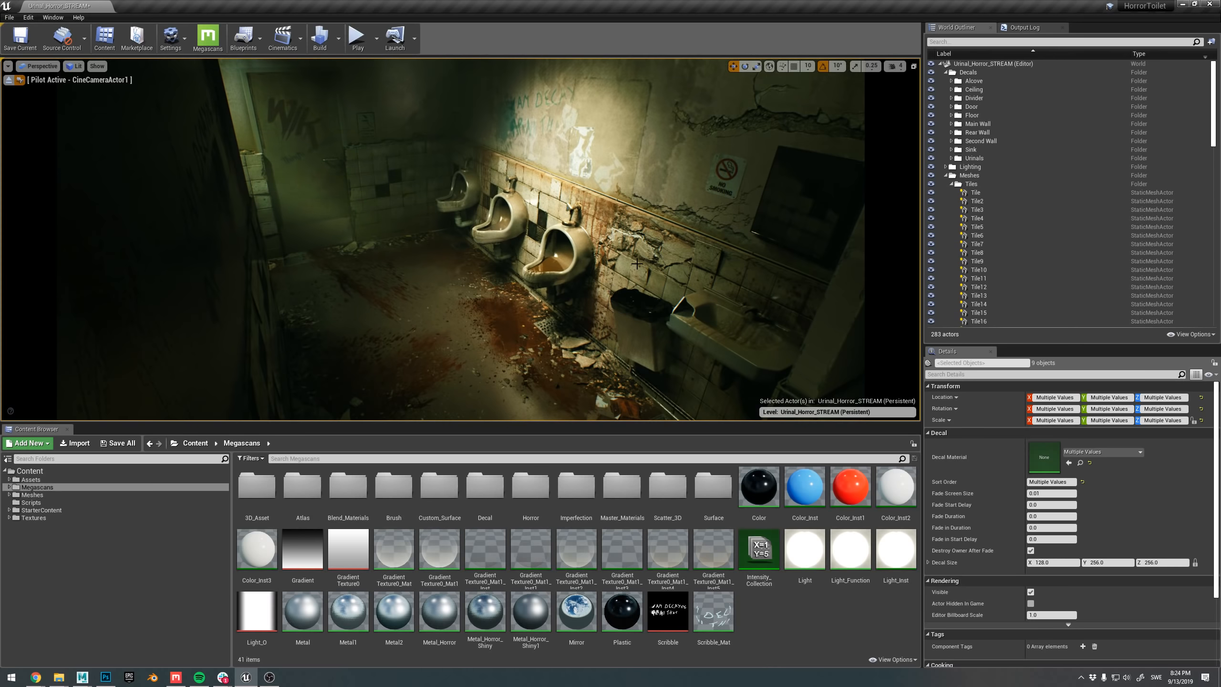
- Compare the wall mirror with ray-traced reflections off and on by running r.RayTracing.Reflections 0 and r.RayTracing.Reflections 1
{"action": "right_click_drag", "start_coordinate": [637, 264], "coordinate": [697, 243]}
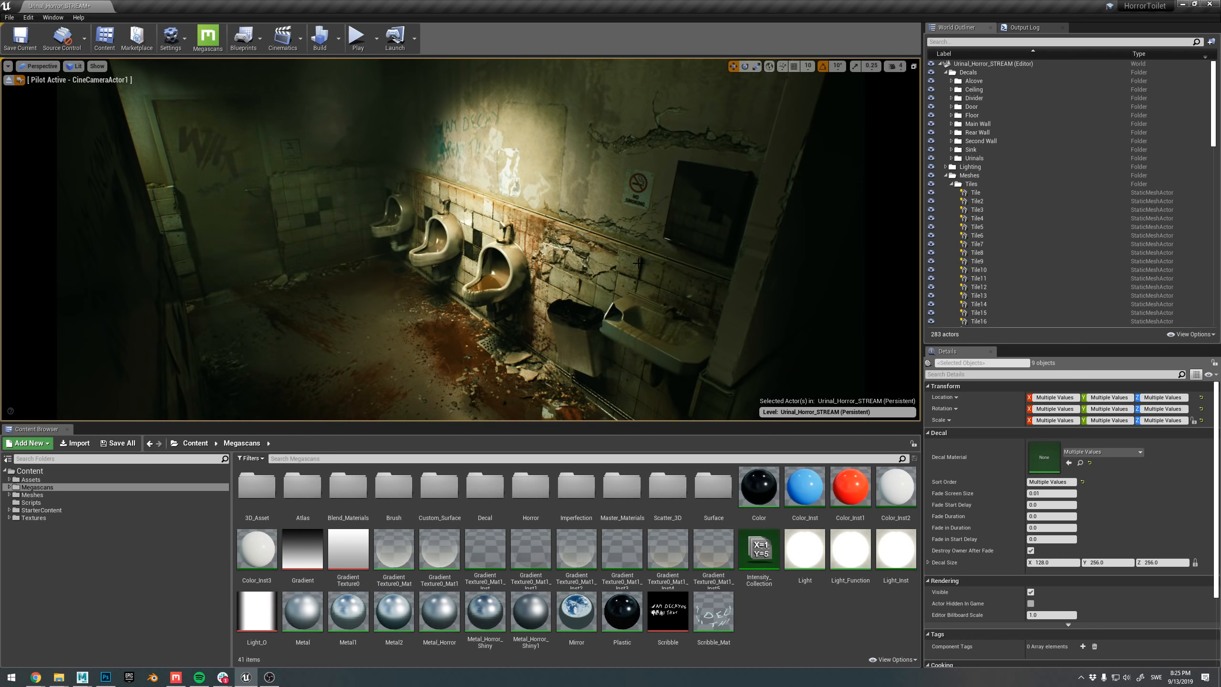
{"action": "right_click_drag", "start_coordinate": [638, 264], "coordinate": [657, 285]}
{"action": "left_click", "coordinate": [1100, 652]}
{"action": "key", "text": "w"}
{"action": "key", "text": "s"}
{"action": "key", "text": "w"}
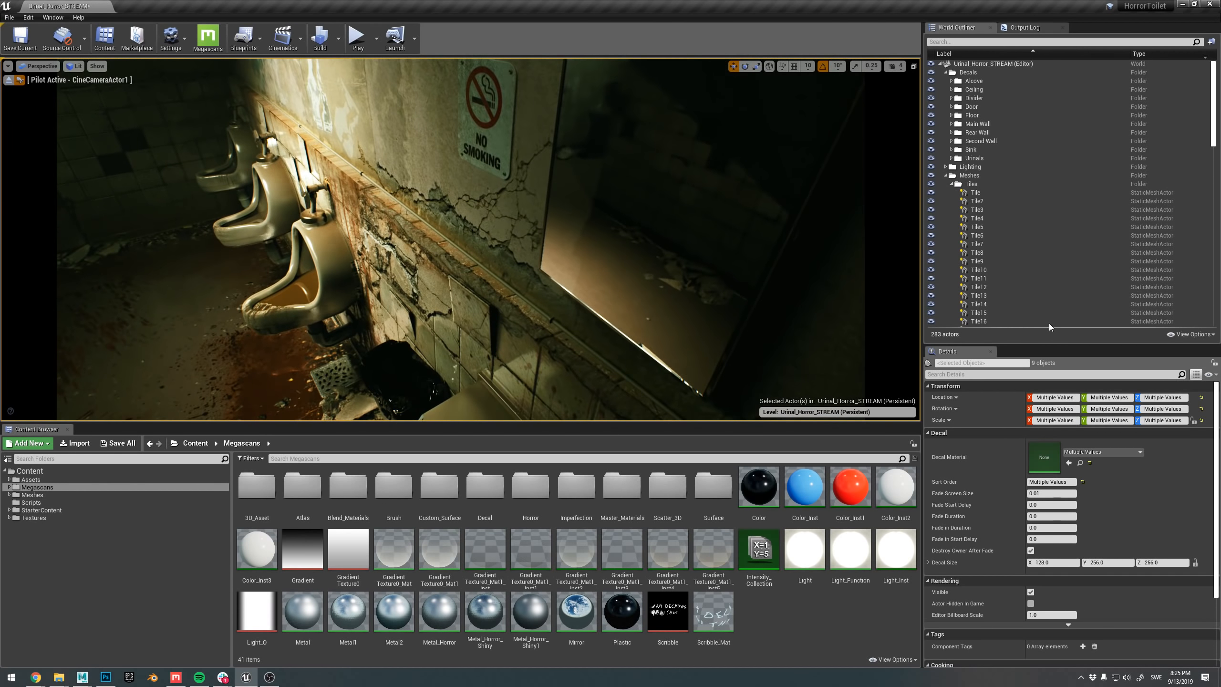
{"action": "left_click", "coordinate": [1029, 27]}
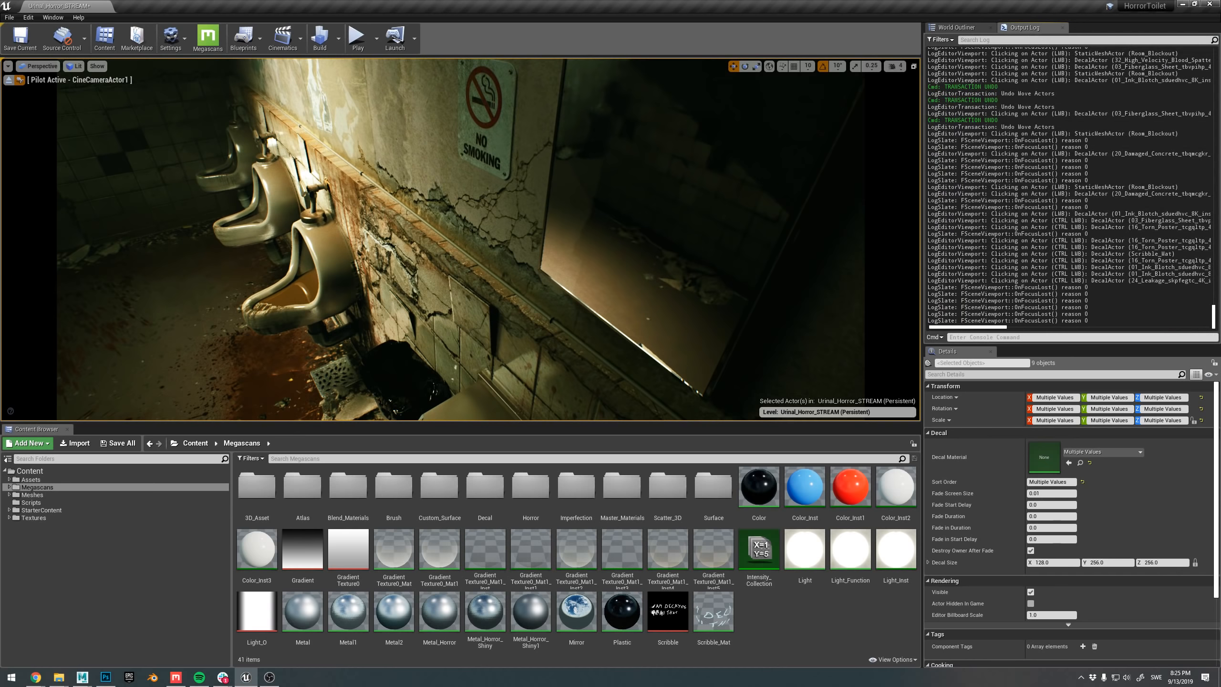
{"action": "left_click", "coordinate": [991, 338]}
{"action": "key", "text": "Up"}
{"action": "key", "text": "Up"}
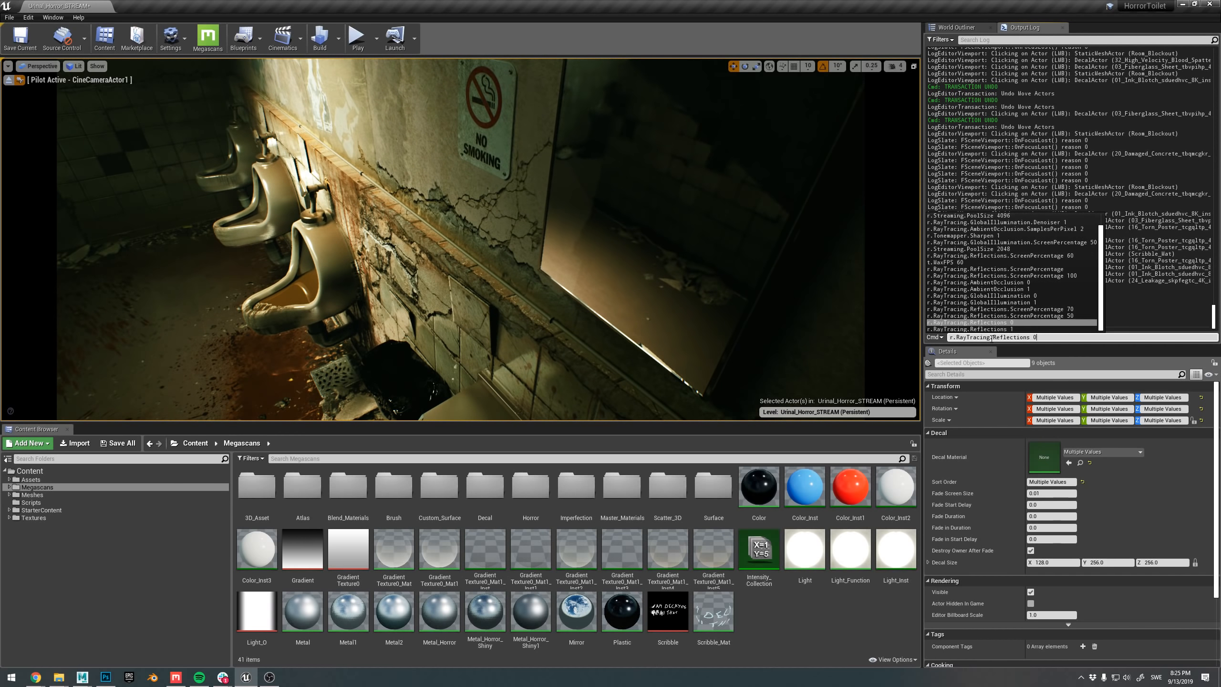
{"action": "key", "text": "Return"}
{"action": "key", "text": "Up"}
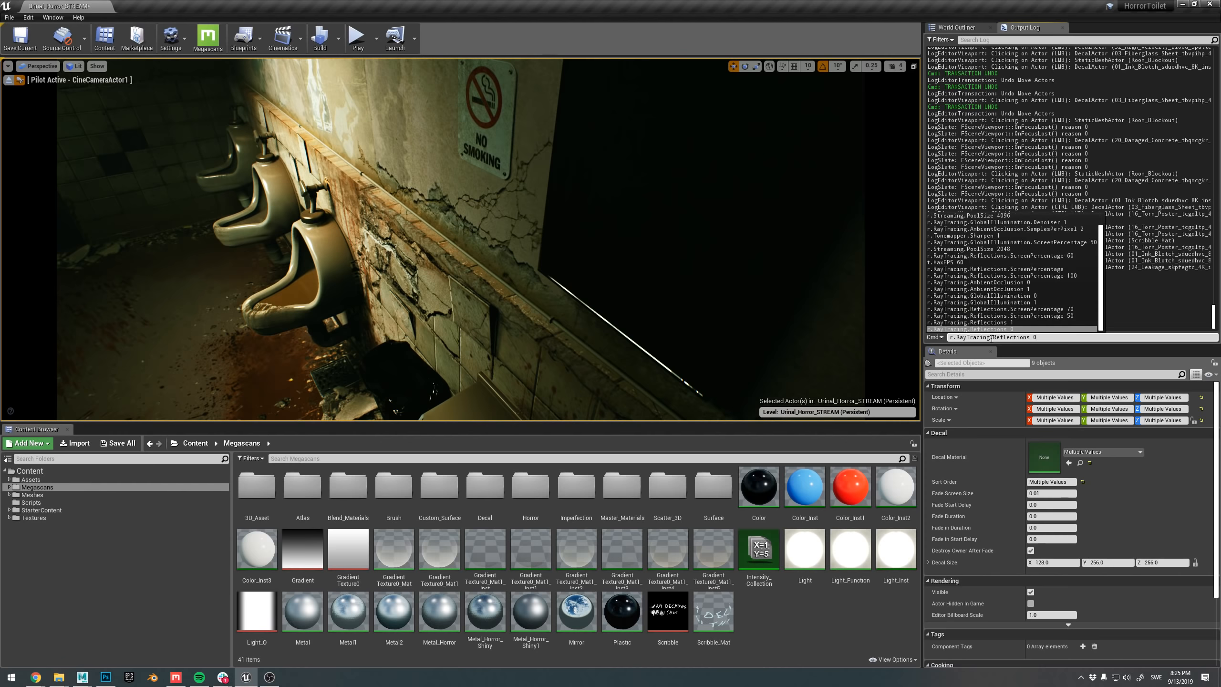
{"action": "key", "text": "Up"}
{"action": "key", "text": "Return"}
- Examine the reflective floor and the graffiti alcove, collapse the Meshes folder in the scene hierarchy, and return to the full restroom view
{"action": "right_click_drag", "start_coordinate": [461, 239], "coordinate": [558, 298]}
{"action": "key", "text": "w"}
{"action": "key", "text": "s"}
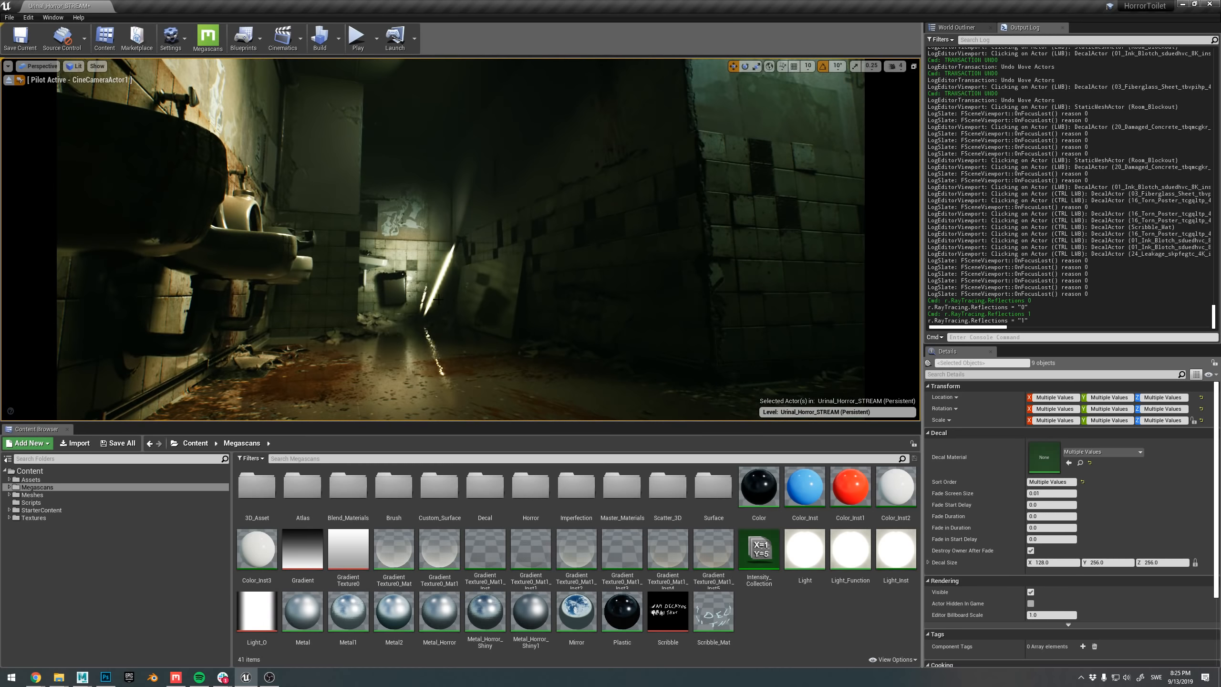
{"action": "right_click_drag", "start_coordinate": [426, 287], "coordinate": [452, 293]}
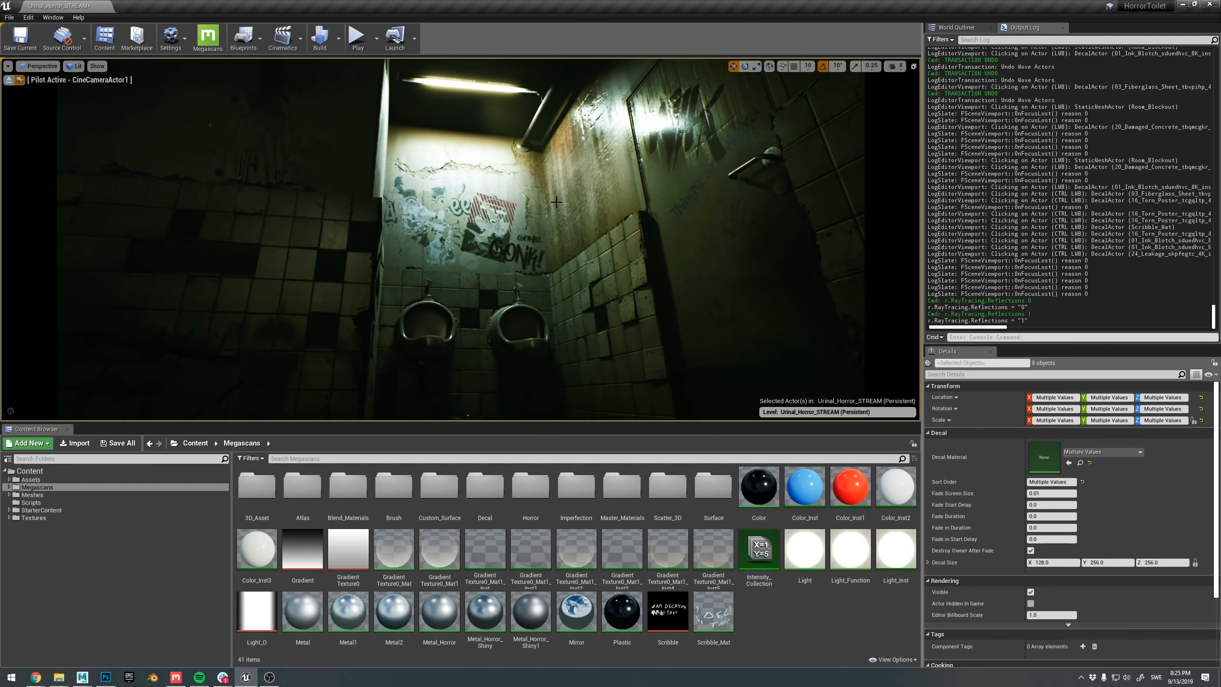
{"action": "left_click", "coordinate": [952, 28]}
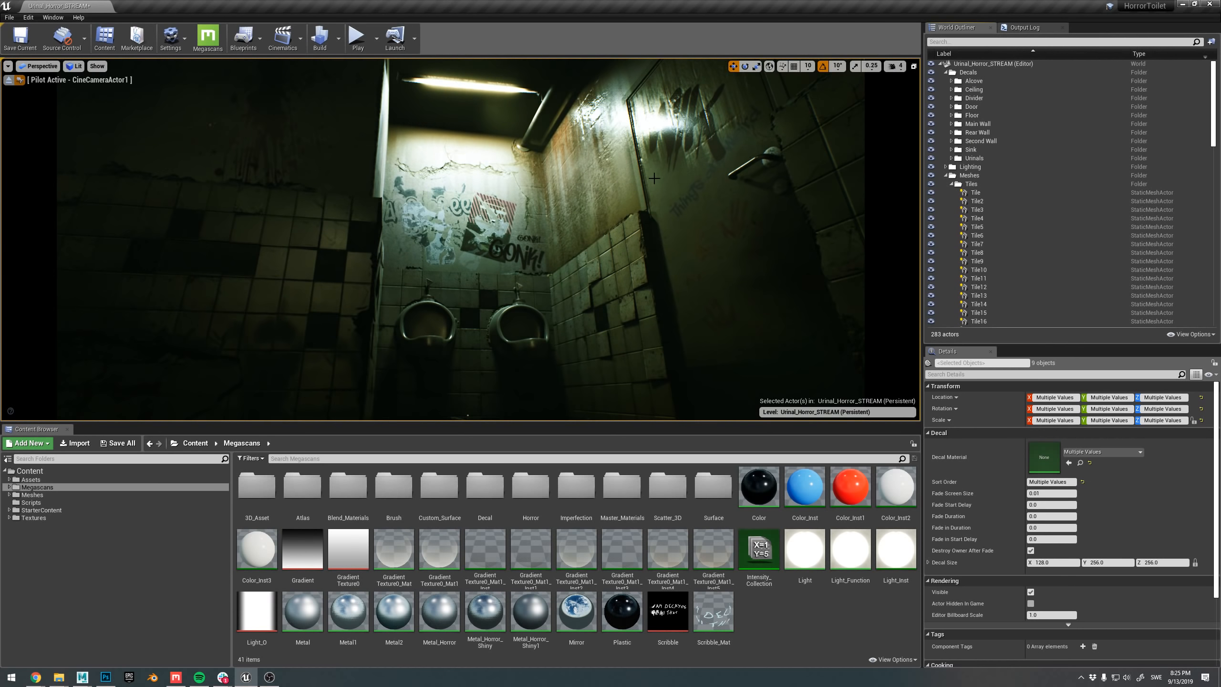
{"action": "key", "text": "XF86AudioLowerVolume"}
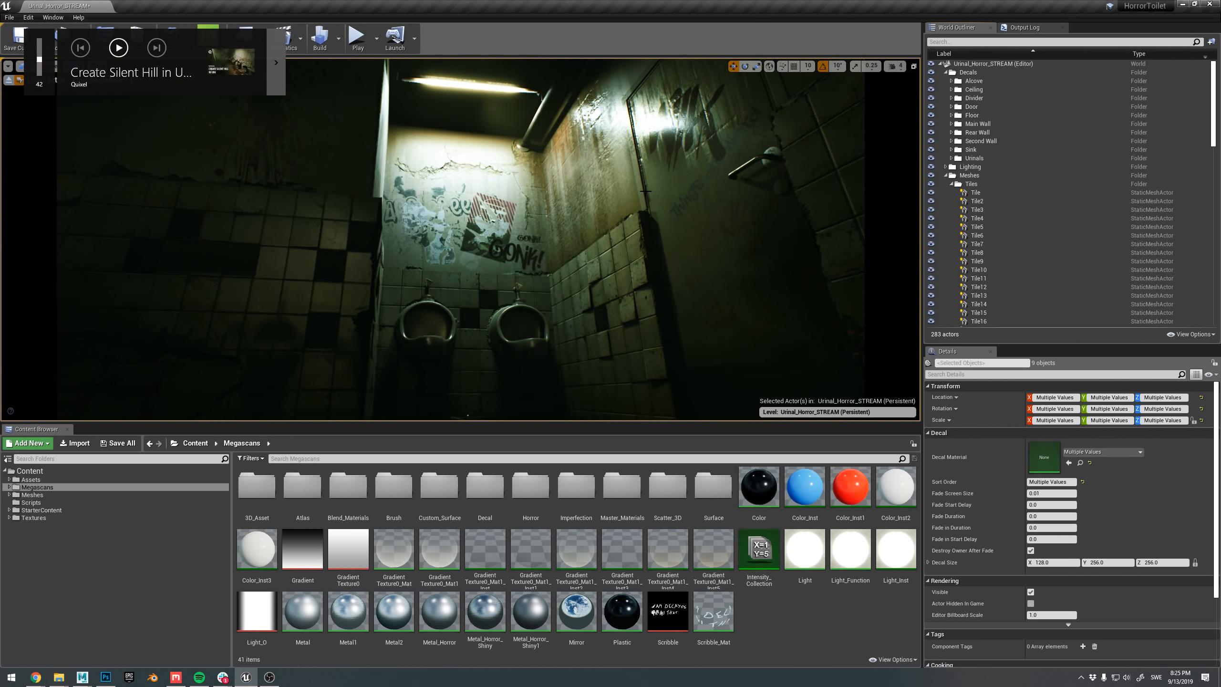
{"action": "right_click_drag", "start_coordinate": [646, 191], "coordinate": [645, 192]}
{"action": "left_click", "coordinate": [945, 176]}
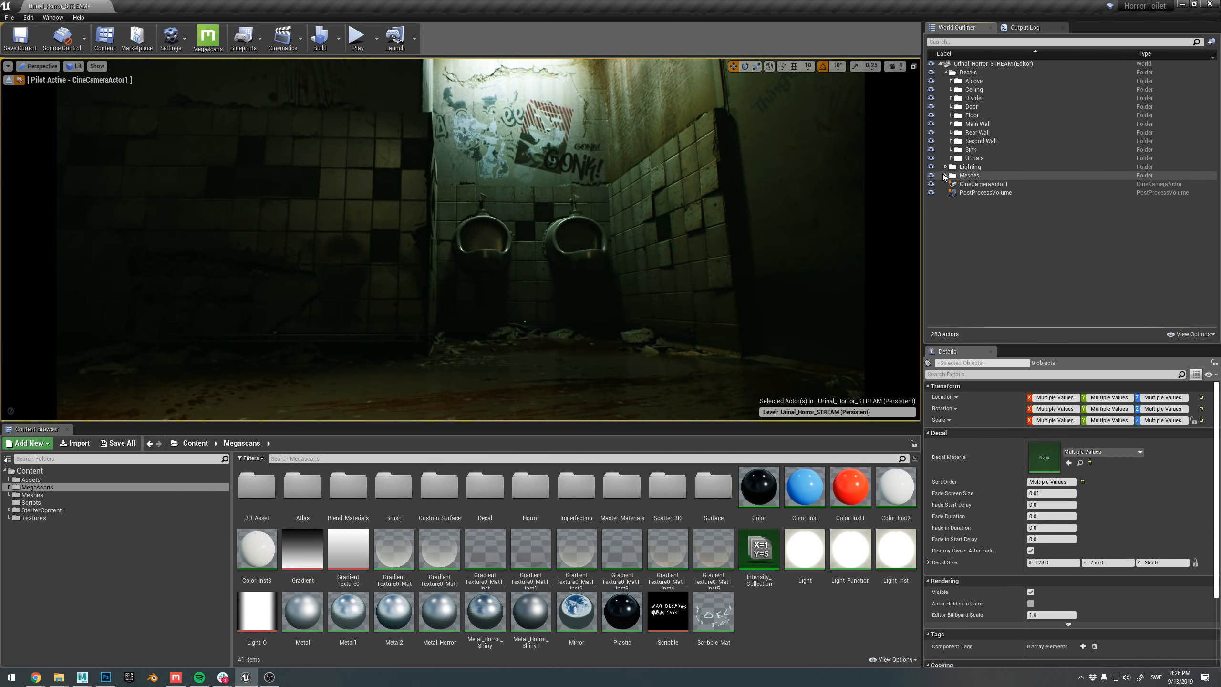
{"action": "right_click_drag", "start_coordinate": [769, 192], "coordinate": [697, 195]}
{"action": "right_click_drag", "start_coordinate": [385, 192], "coordinate": [570, 183]}
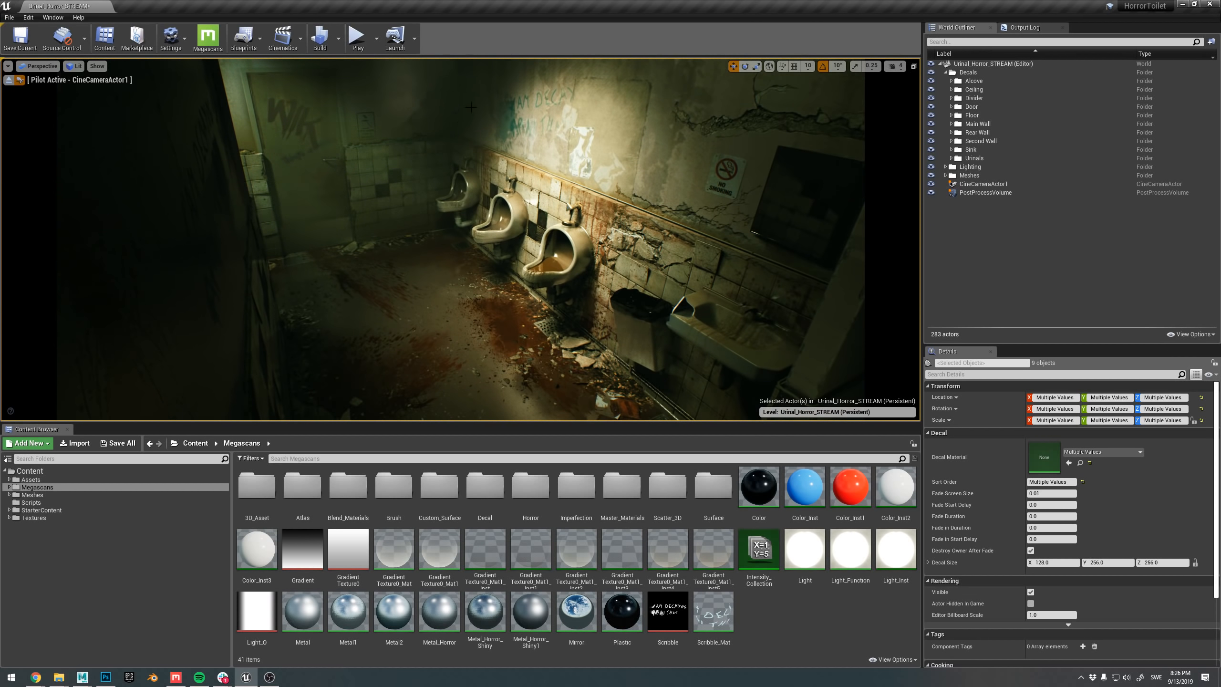
- Briefly show the decal and light icons over the scene, then inspect the Room_Blockout mesh and clear the selection
{"action": "mouse_move", "coordinate": [505, 151]}
{"action": "right_mouse_down"}
{"action": "mouse_move", "coordinate": [529, 145]}
{"action": "mouse_move", "coordinate": [495, 150]}
{"action": "right_mouse_up"}
{"action": "key", "text": "g"}
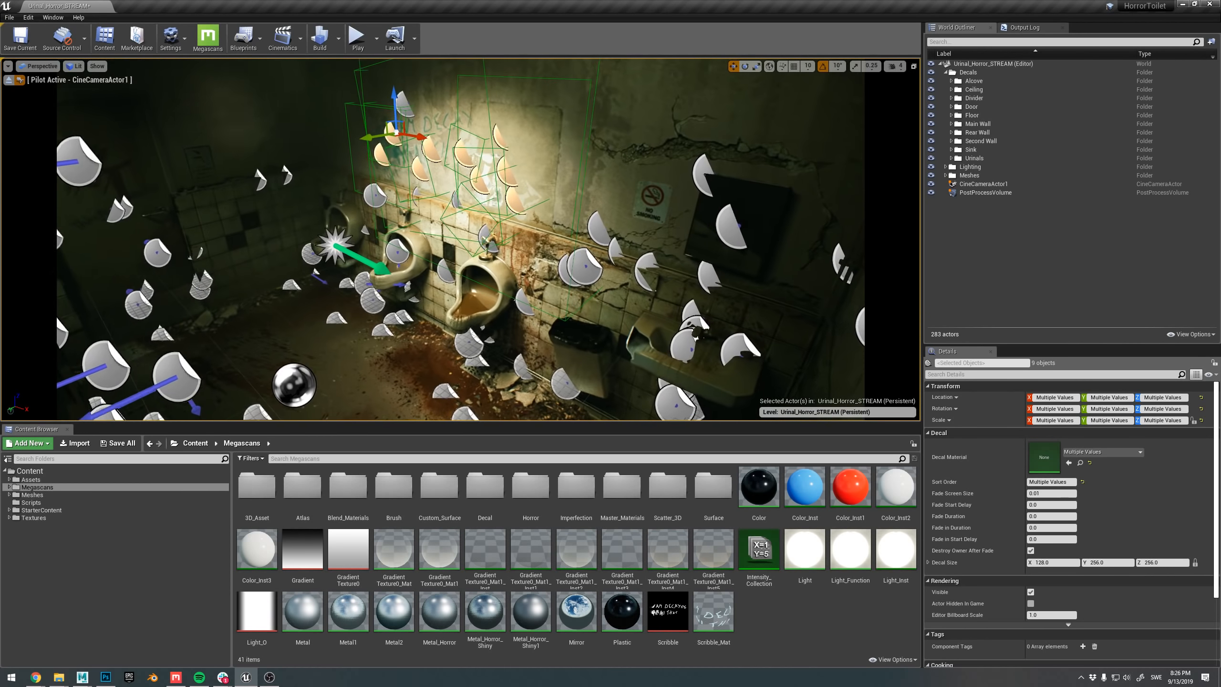
{"action": "key", "text": "g"}
{"action": "left_click", "coordinate": [604, 301]}
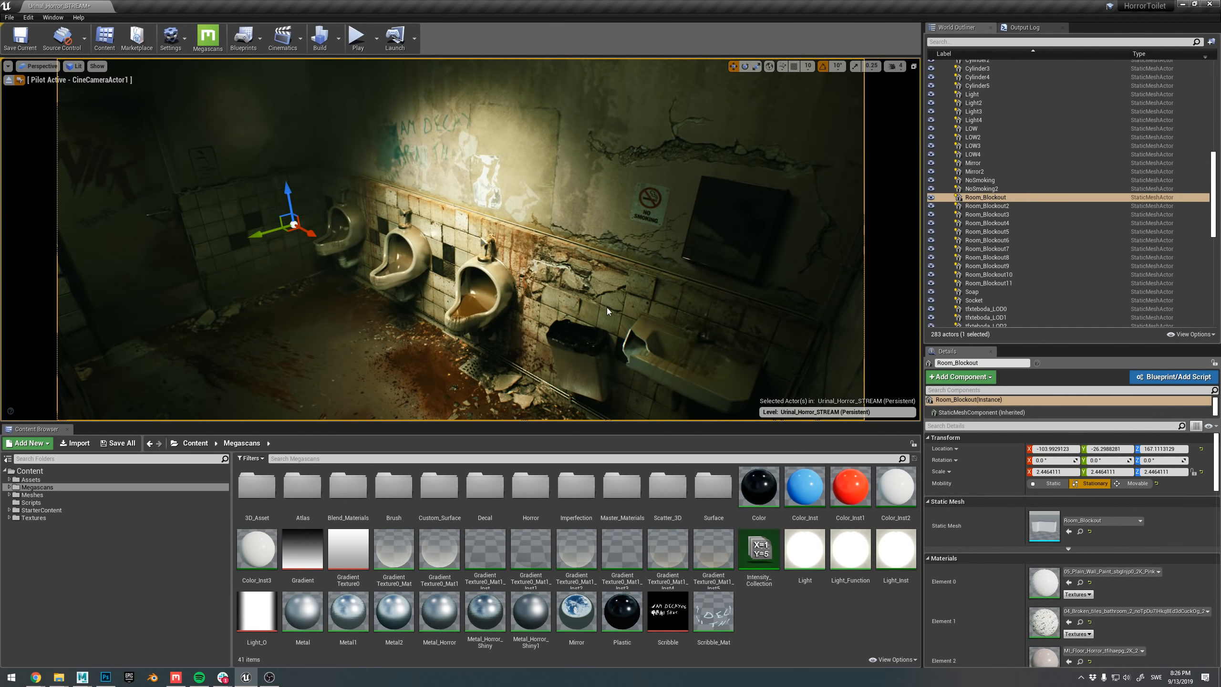
{"action": "key", "text": "Escape"}
{"action": "right_click_drag", "start_coordinate": [607, 311], "coordinate": [597, 280]}
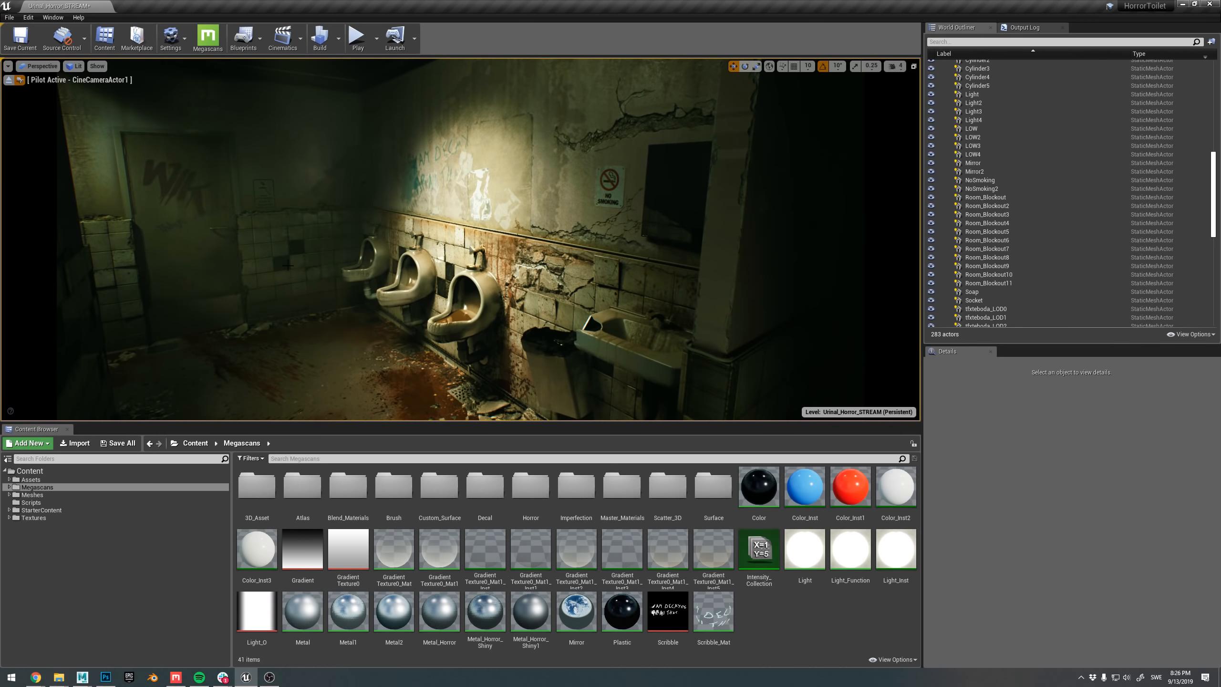
{"action": "left_click", "coordinate": [293, 248]}
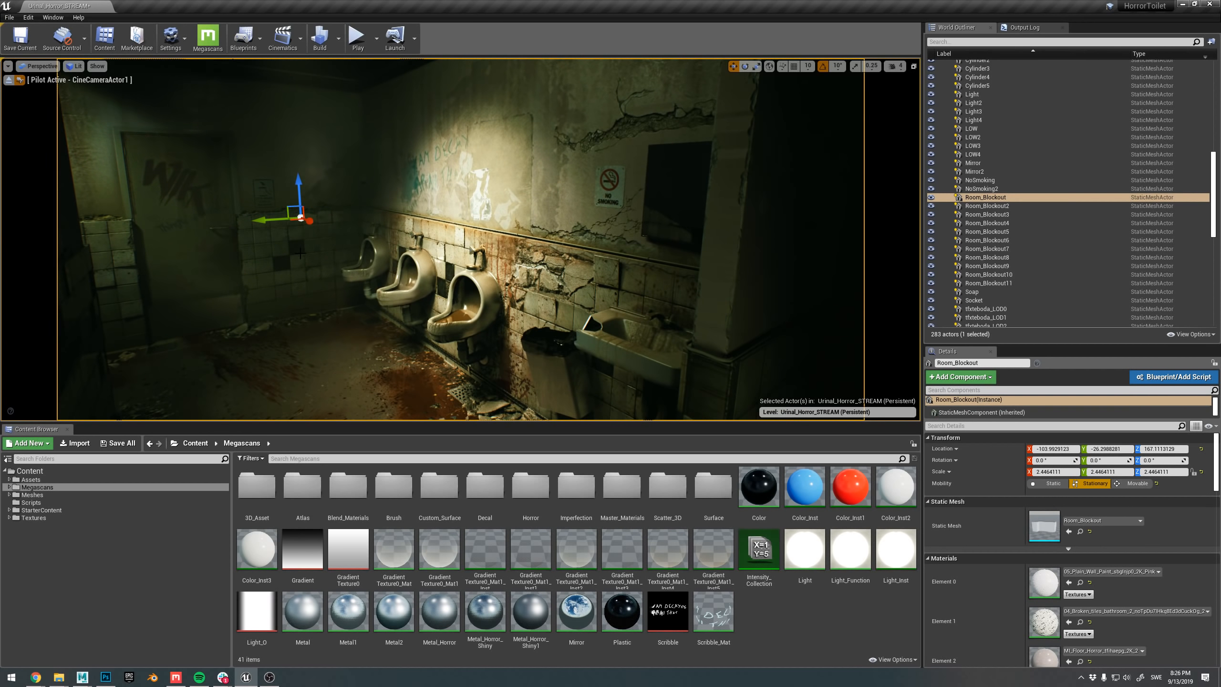
{"action": "key", "text": "Escape"}
{"action": "mouse_move", "coordinate": [323, 252]}
{"action": "right_mouse_down"}
{"action": "mouse_move", "coordinate": [298, 235]}
{"action": "mouse_move", "coordinate": [326, 250]}
{"action": "right_mouse_up"}
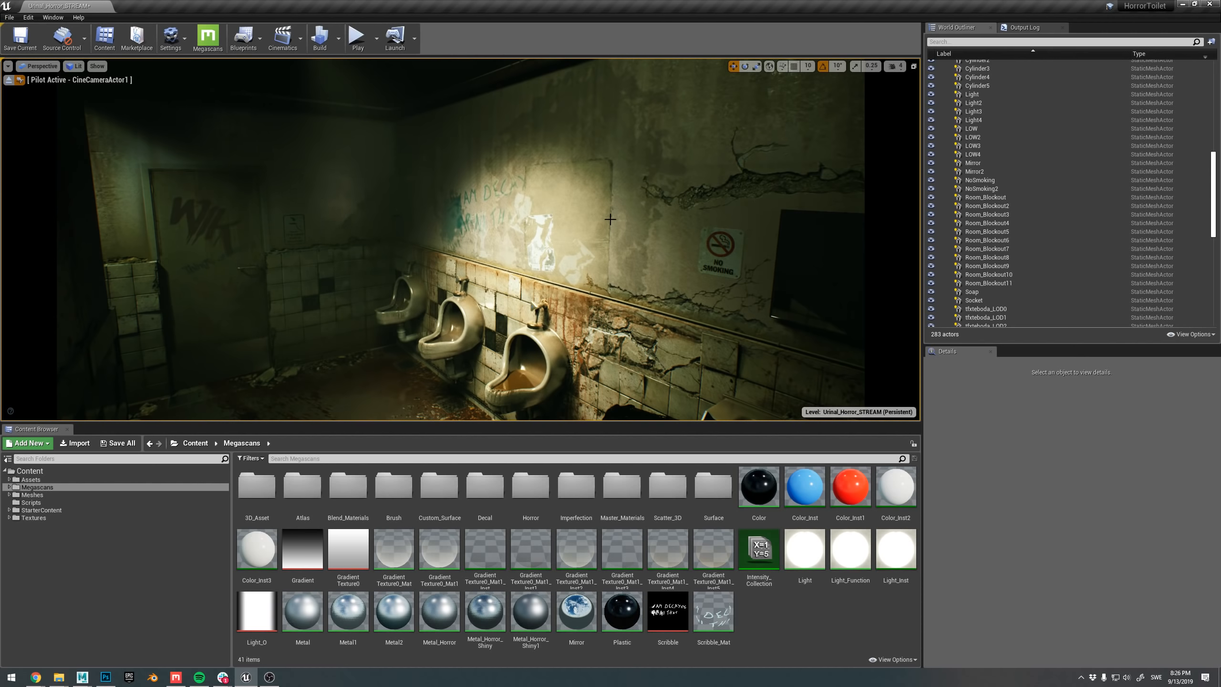
{"action": "right_click_drag", "start_coordinate": [611, 220], "coordinate": [611, 212]}
- Open Room_Blockout's plain wall paint material instance, try a different Albedo Contrast, undo it, close the editor and deselect the mesh
{"action": "left_click", "coordinate": [638, 122]}
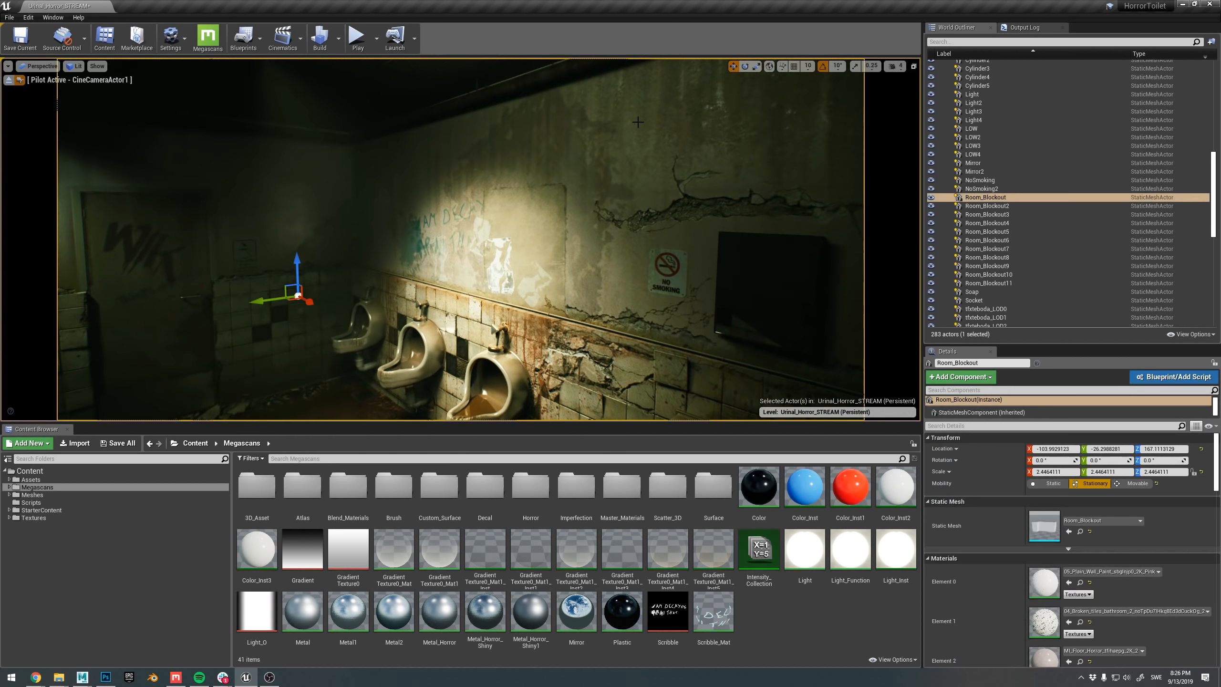
{"action": "double_click", "coordinate": [1044, 582]}
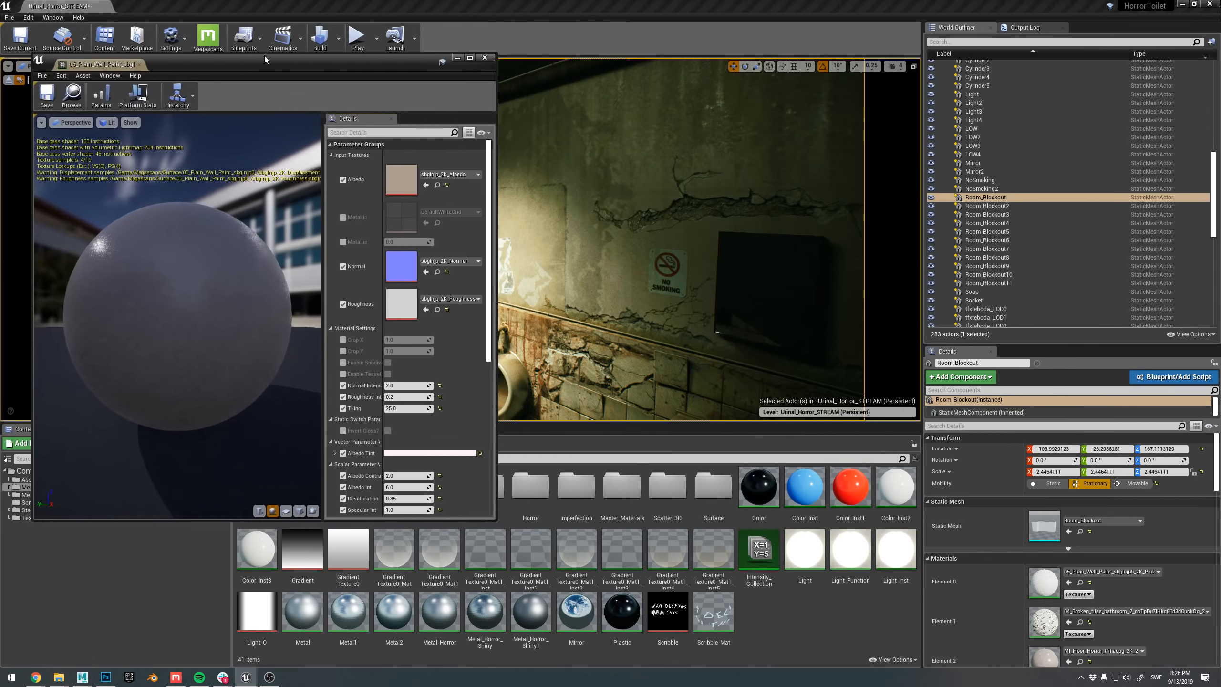
{"action": "left_click_drag", "start_coordinate": [264, 59], "coordinate": [211, 64]}
{"action": "scroll", "coordinate": [356, 289], "scroll_direction": "down", "scroll_amount": 4}
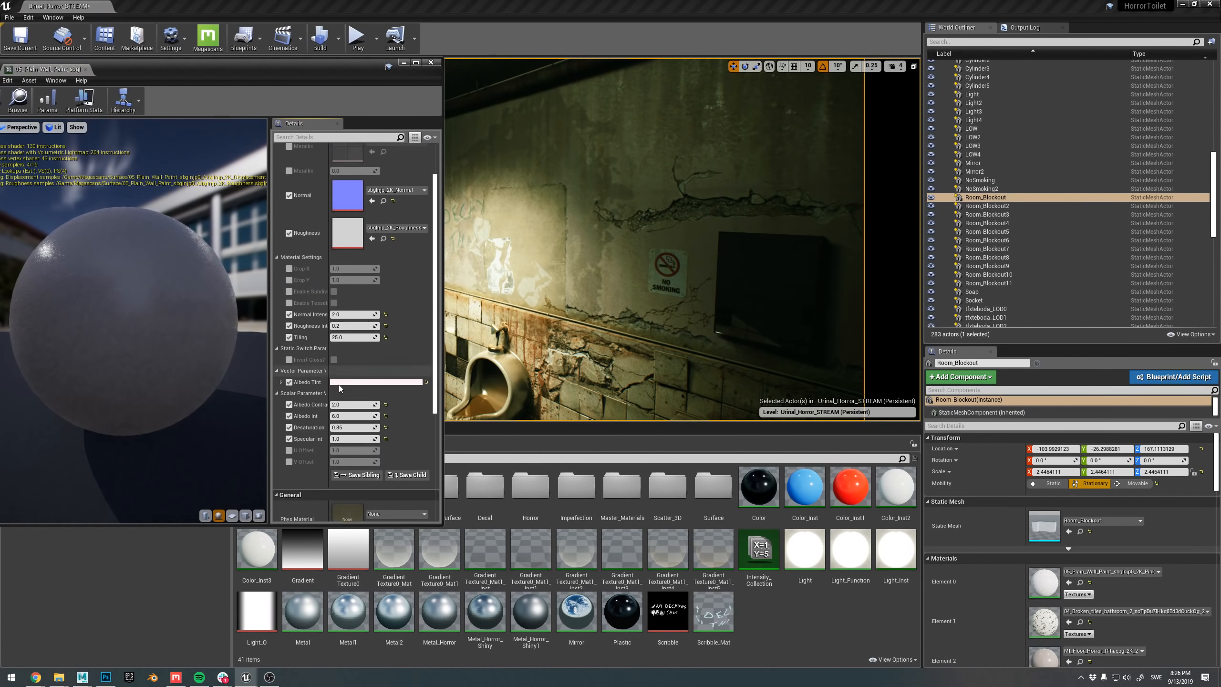
{"action": "left_click_drag", "start_coordinate": [356, 388], "coordinate": [346, 389]}
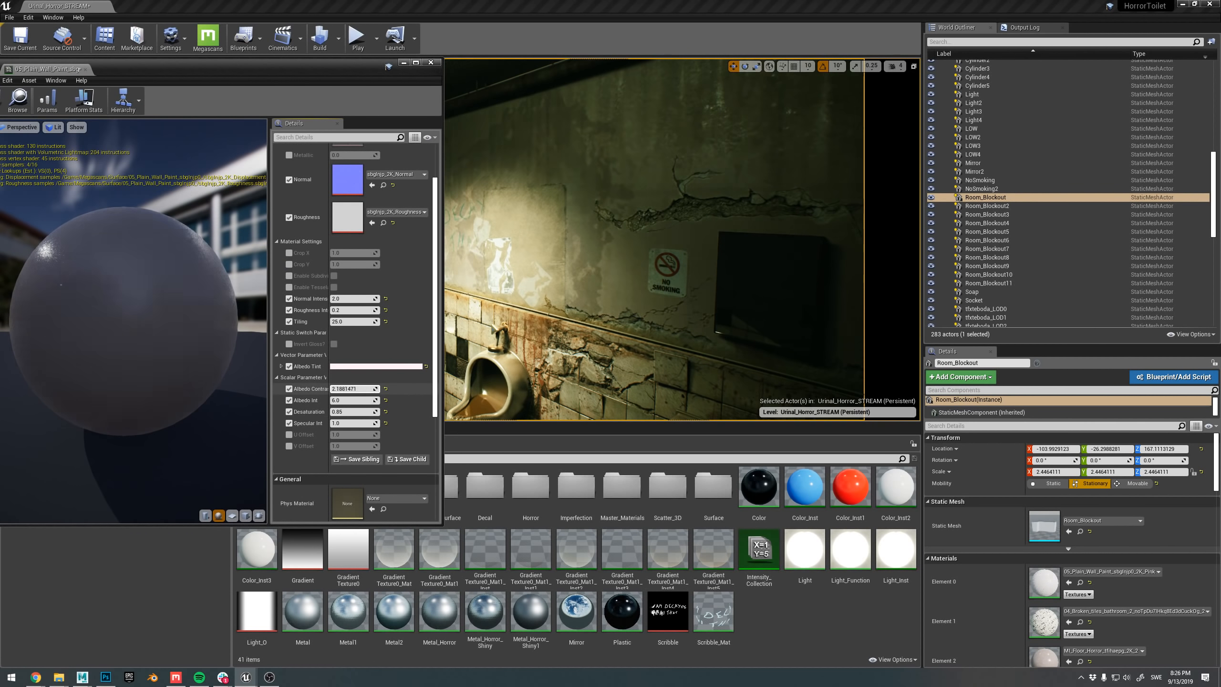
{"action": "key", "text": "ctrl+z"}
{"action": "left_click", "coordinate": [431, 62]}
{"action": "right_click_drag", "start_coordinate": [544, 155], "coordinate": [533, 180]}
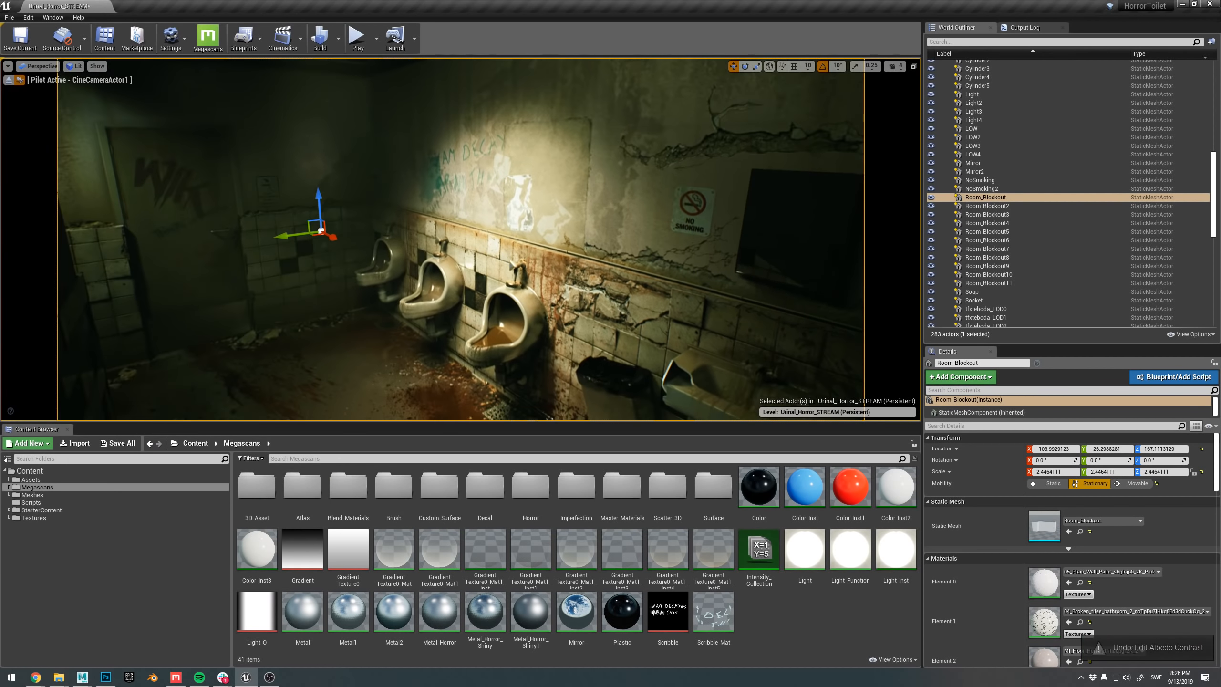
{"action": "key", "text": "Escape"}
{"action": "right_click_drag", "start_coordinate": [329, 236], "coordinate": [308, 237]}
{"action": "mouse_move", "coordinate": [477, 202]}
{"action": "right_mouse_down"}
{"action": "mouse_move", "coordinate": [457, 183]}
{"action": "mouse_move", "coordinate": [473, 222]}
{"action": "right_mouse_up"}
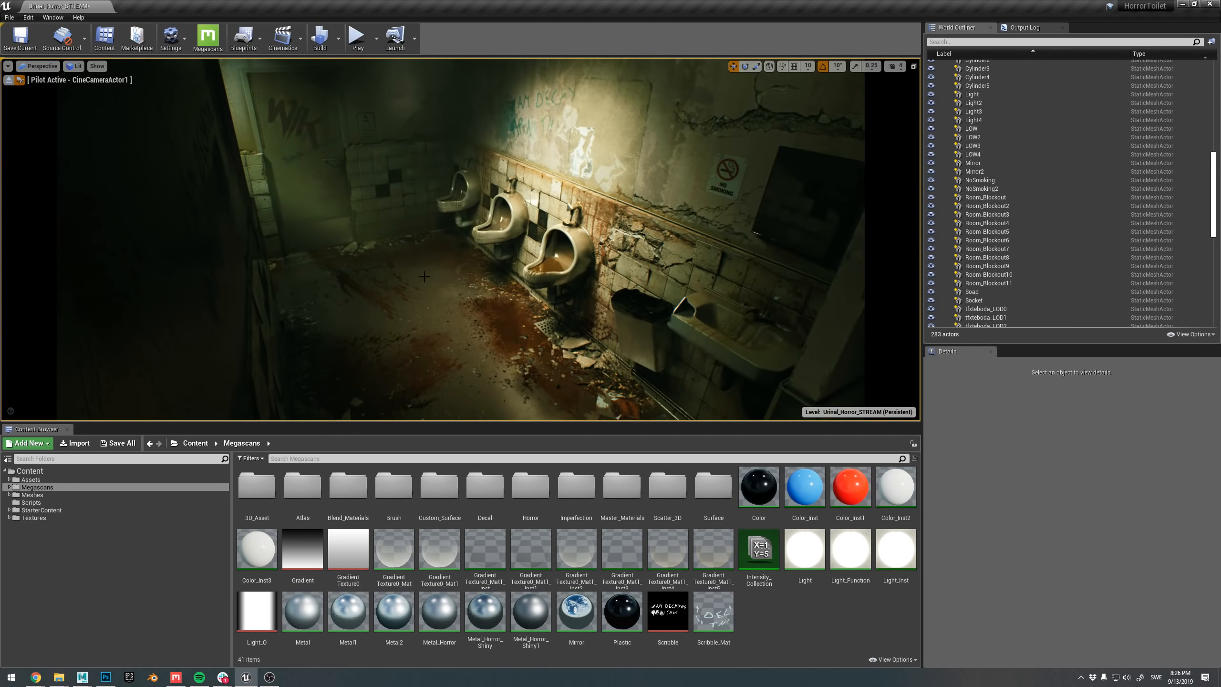
- Switch to Quixel Mixer and examine the Broken Tiles mix with its tiling preview turned on and off
{"action": "left_click", "coordinate": [176, 678]}
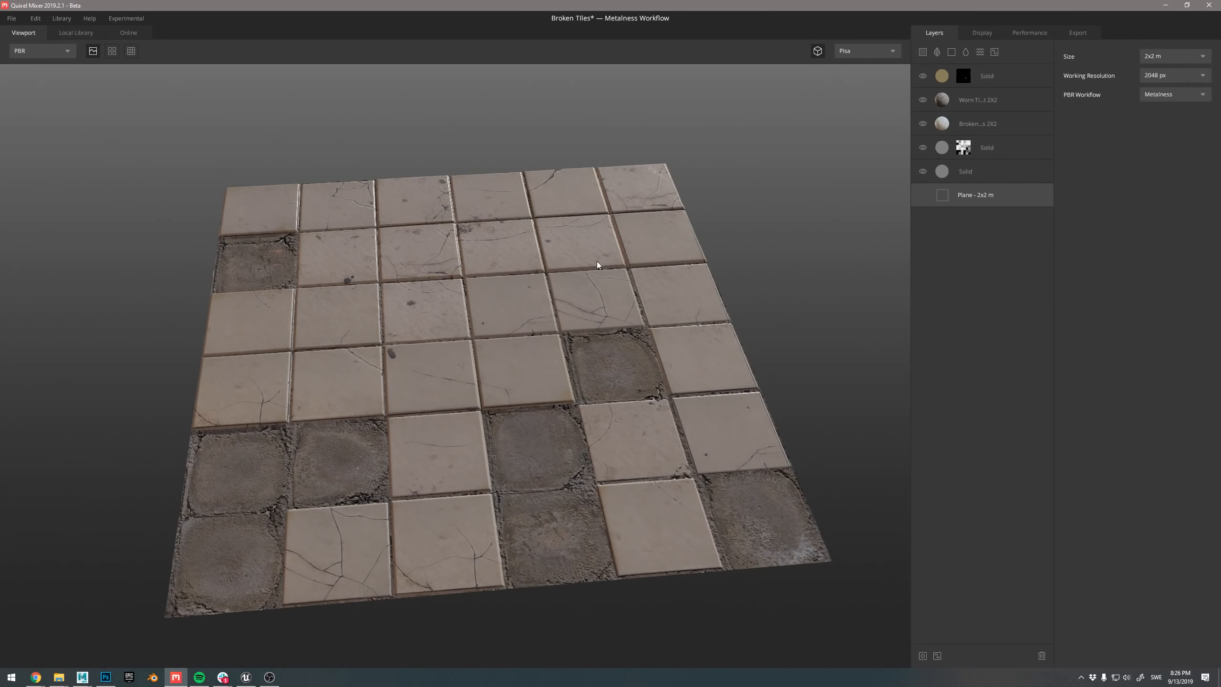
{"action": "scroll", "coordinate": [542, 246], "scroll_direction": "down", "scroll_amount": 2}
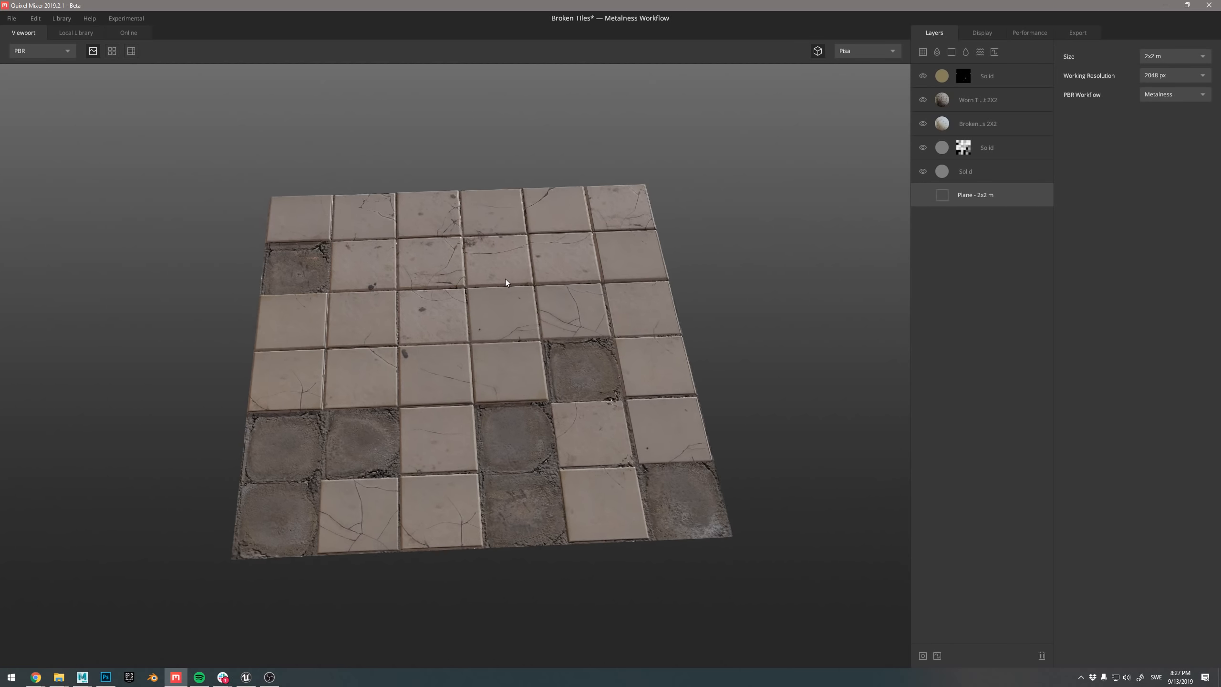
{"action": "scroll", "coordinate": [471, 259], "scroll_direction": "up", "scroll_amount": 1}
{"action": "key", "text": "t"}
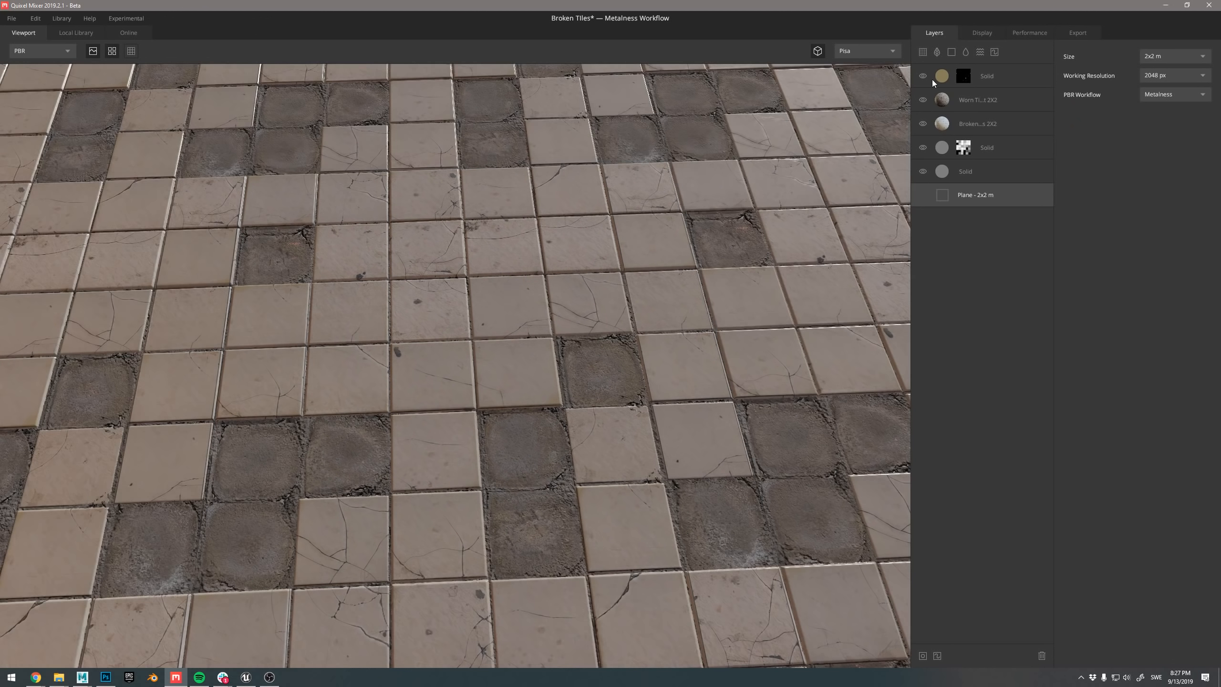
{"action": "scroll", "coordinate": [539, 184], "scroll_direction": "down", "scroll_amount": 4}
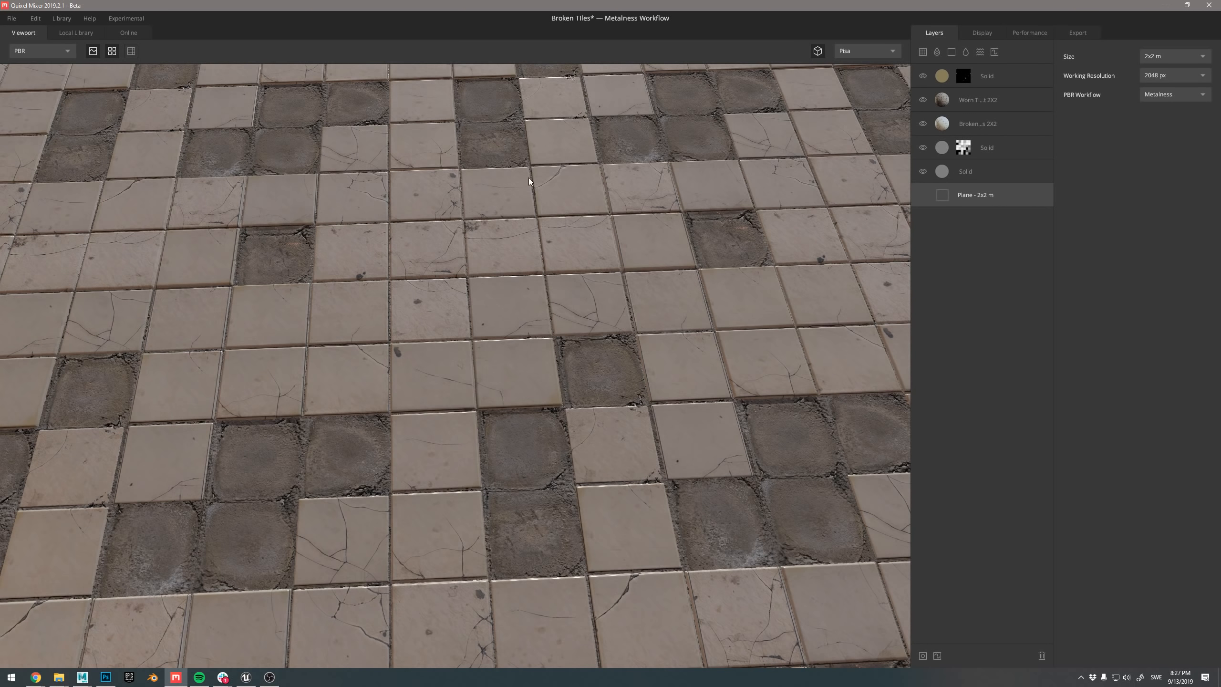
{"action": "key", "text": "t"}
{"action": "mouse_move", "coordinate": [468, 273]}
{"action": "left_mouse_down"}
{"action": "mouse_move", "coordinate": [477, 292]}
{"action": "mouse_move", "coordinate": [284, 185]}
{"action": "mouse_move", "coordinate": [492, 182]}
{"action": "mouse_move", "coordinate": [509, 250]}
{"action": "mouse_move", "coordinate": [471, 269]}
{"action": "left_mouse_up"}
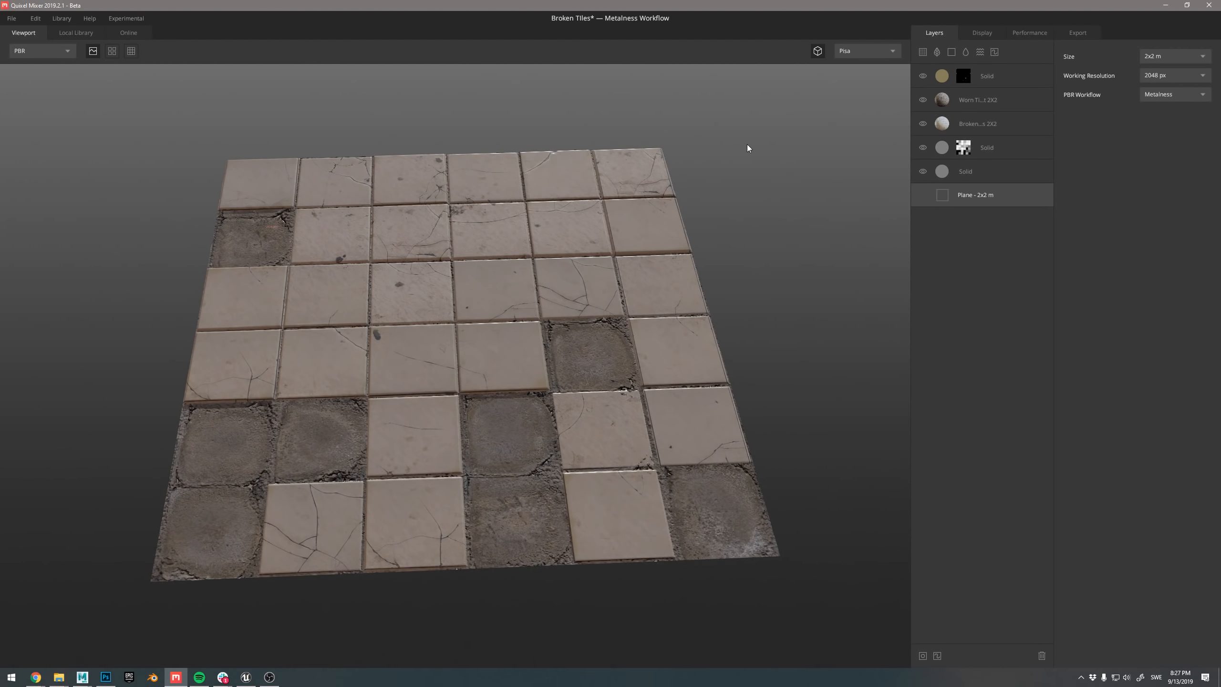
{"action": "left_click_drag", "start_coordinate": [464, 310], "coordinate": [843, 76]}
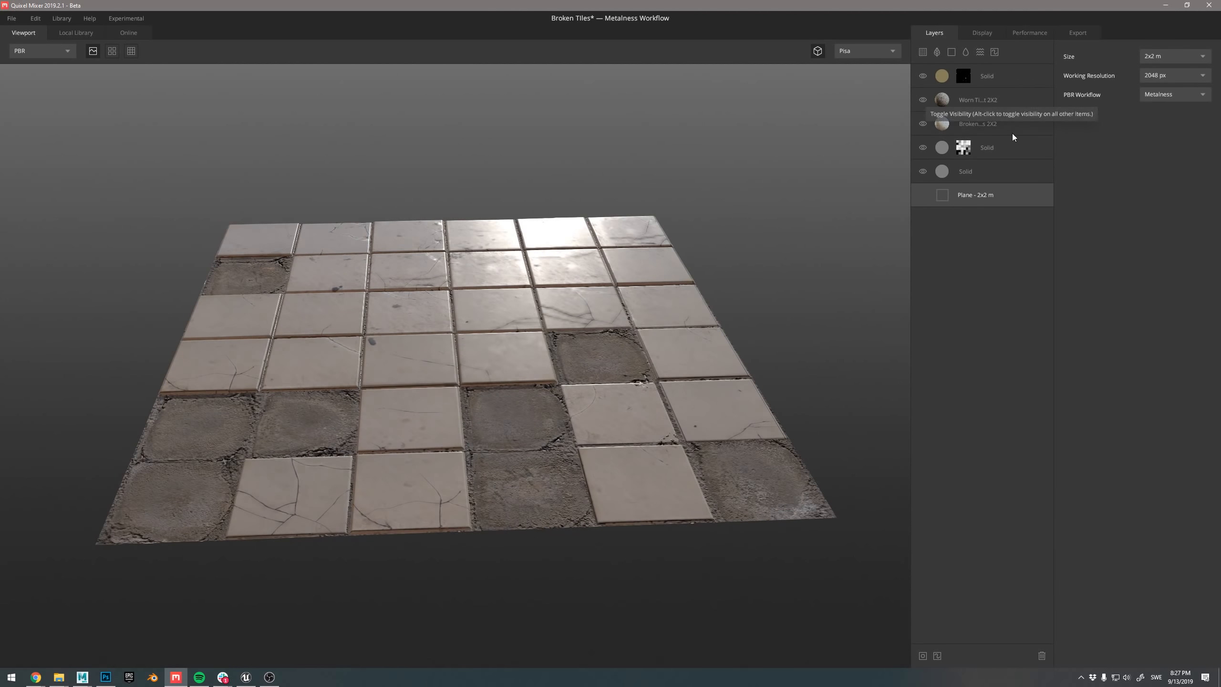
- Select the worn tile surface layer and view it in isolation, then isolate the broken tile surface layer
{"action": "left_click", "coordinate": [979, 99]}
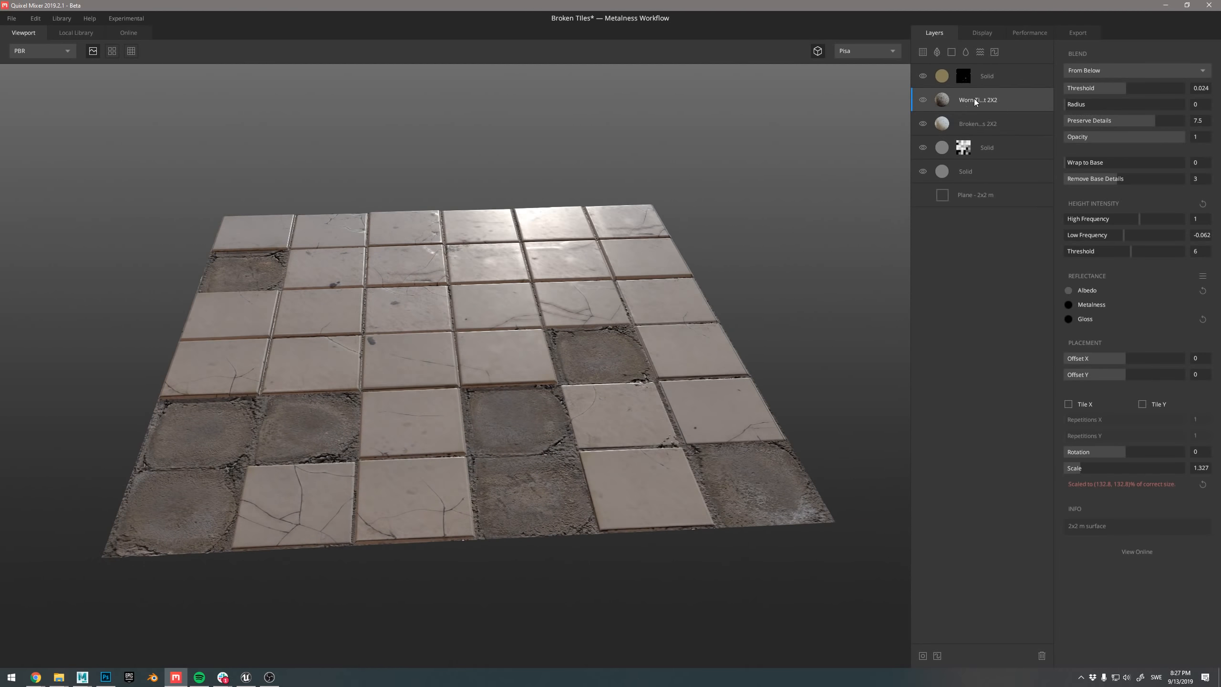
{"action": "left_click", "coordinate": [923, 100], "text": "alt"}
{"action": "left_click_drag", "start_coordinate": [589, 183], "coordinate": [583, 313]}
{"action": "scroll", "coordinate": [593, 275], "scroll_direction": "down", "scroll_amount": 3}
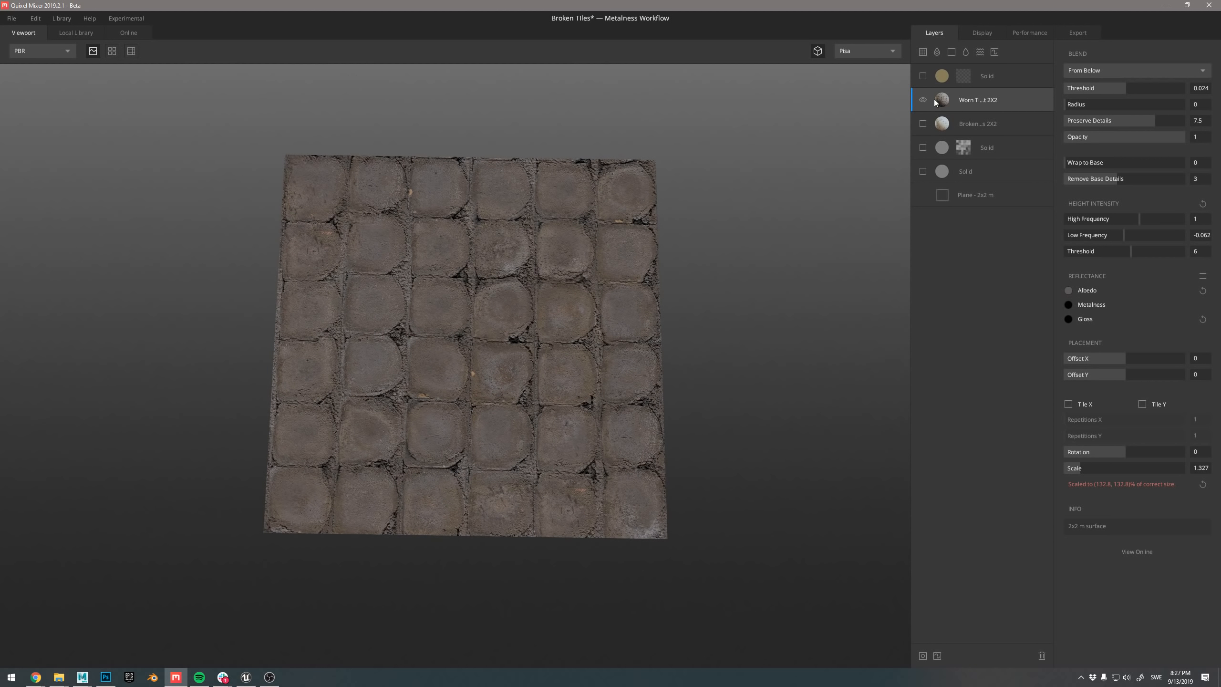
{"action": "left_click", "coordinate": [923, 124], "text": "alt"}
{"action": "left_click_drag", "start_coordinate": [531, 226], "coordinate": [518, 206]}
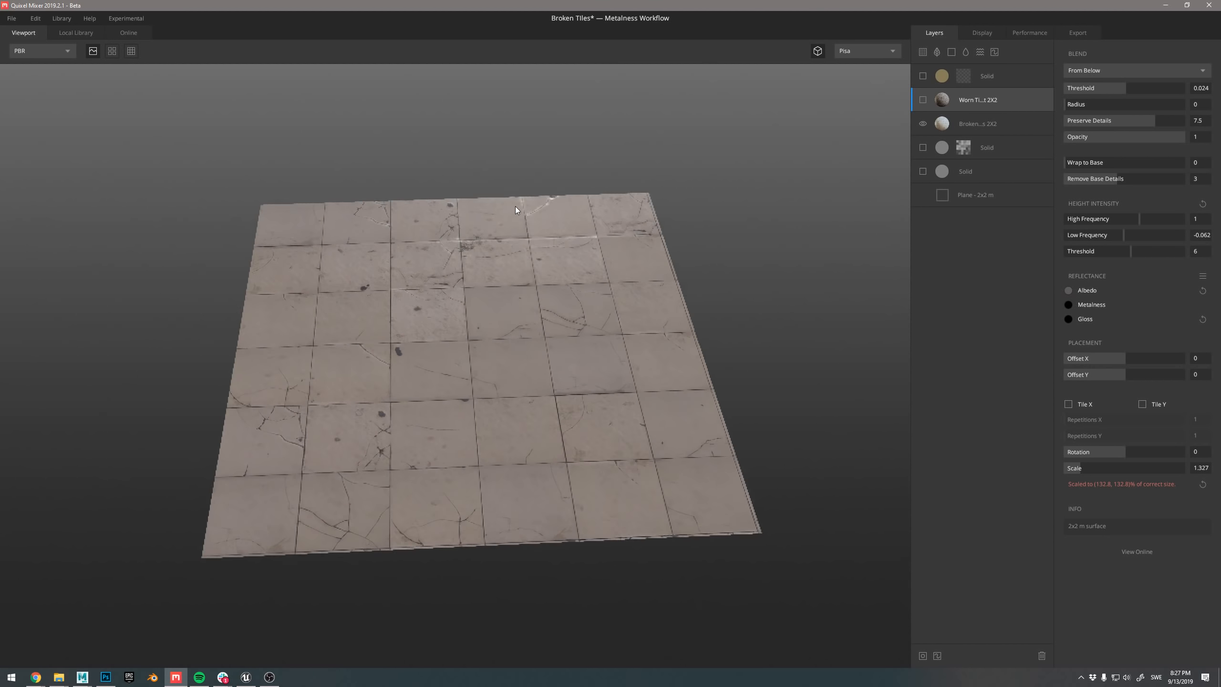
- Restore the visibility of the three Solid layers and the worn tile layer to rebuild the complete tile mix
{"action": "left_click", "coordinate": [923, 77]}
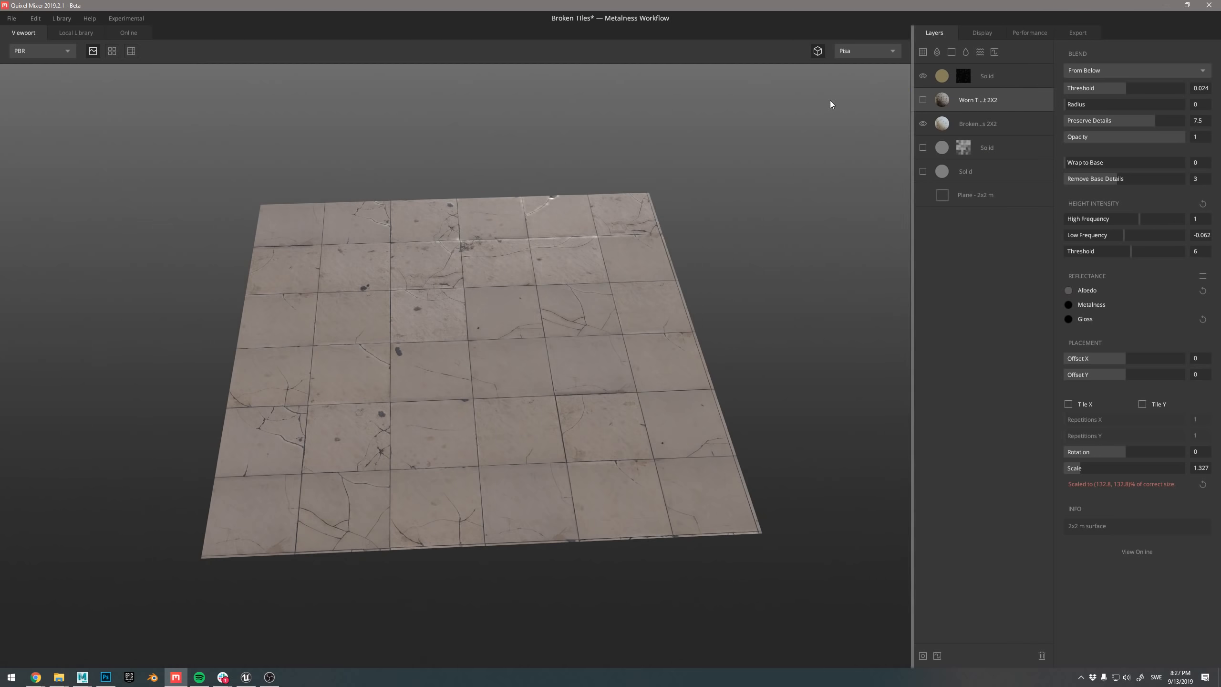
{"action": "scroll", "coordinate": [899, 139], "scroll_direction": "up", "scroll_amount": 2}
{"action": "left_click", "coordinate": [922, 148]}
{"action": "left_click", "coordinate": [923, 171]}
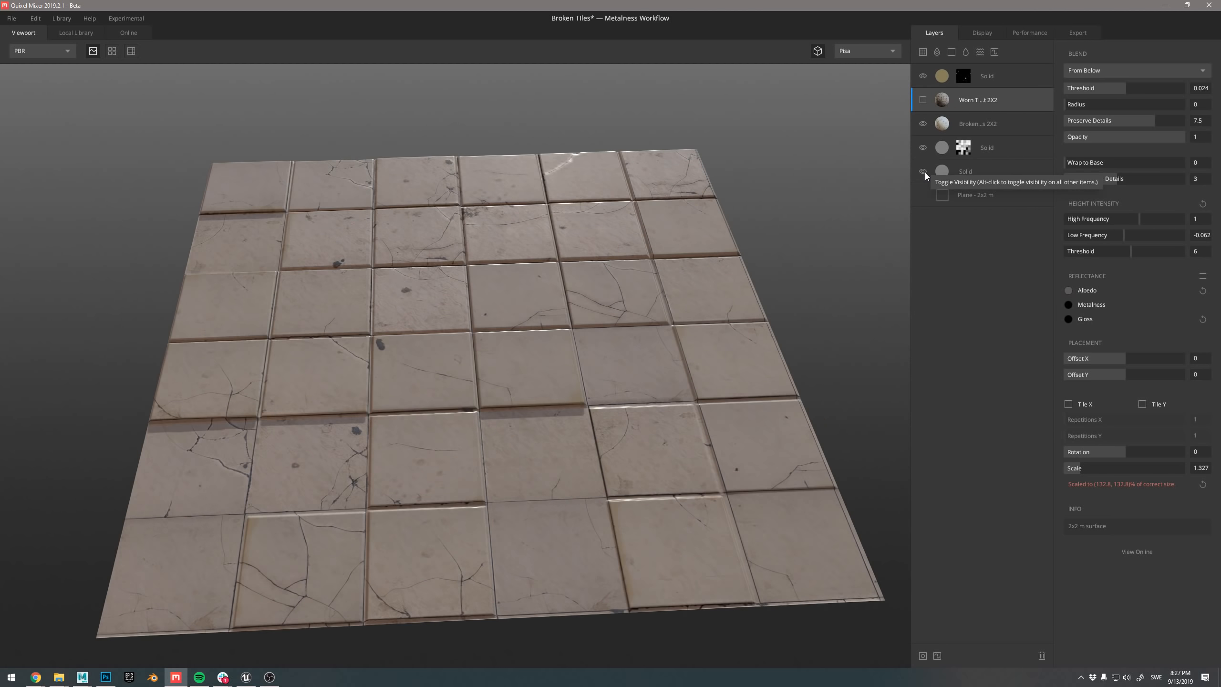
{"action": "left_click", "coordinate": [922, 100]}
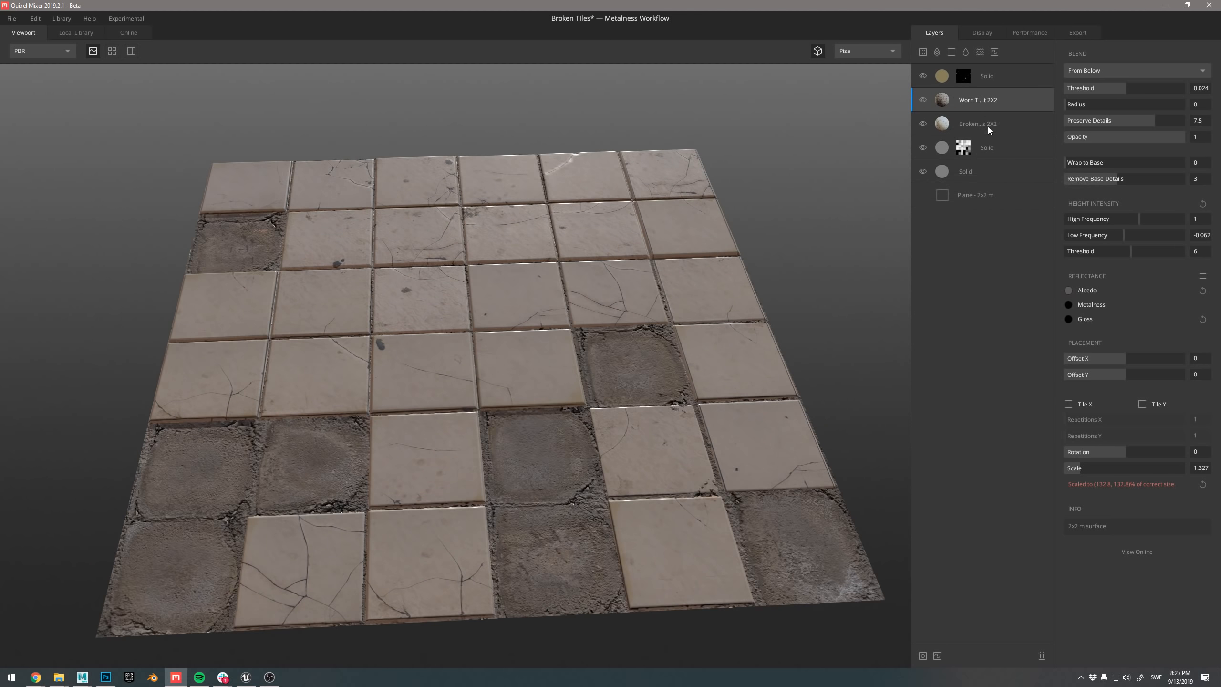
- Open the square pattern mask of the masked Solid layer and expand its Jitter and Cut Out settings
{"action": "left_click", "coordinate": [980, 124]}
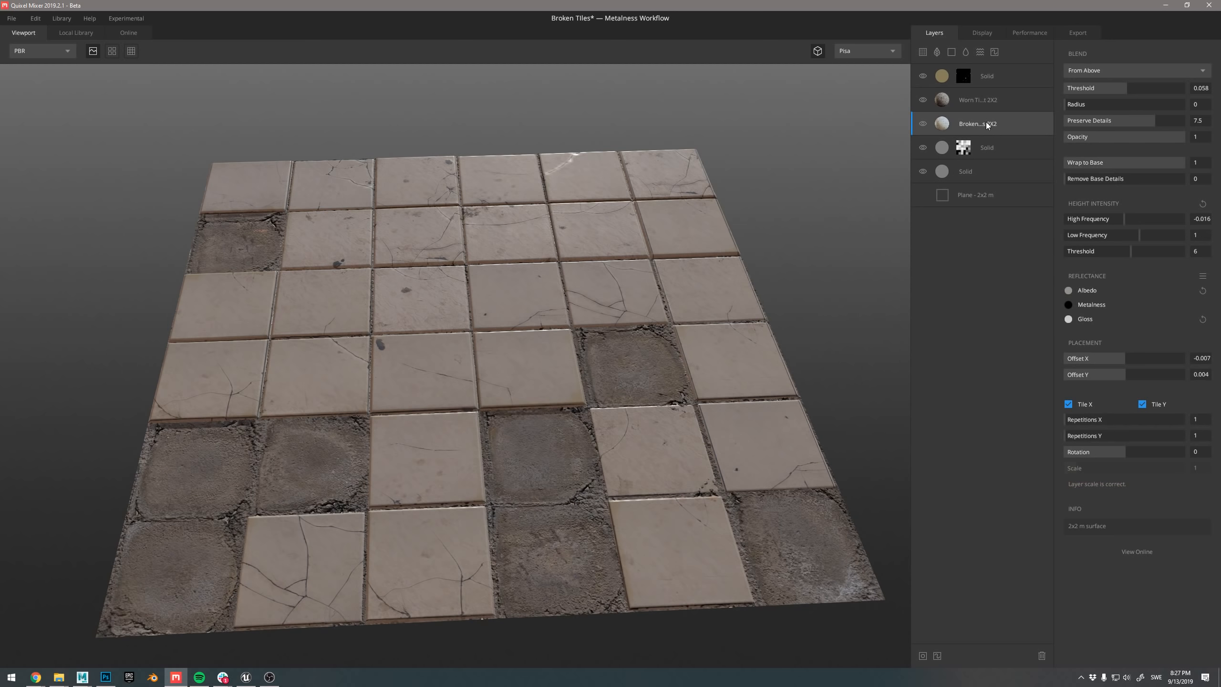
{"action": "left_click", "coordinate": [988, 149]}
{"action": "left_click", "coordinate": [967, 149]}
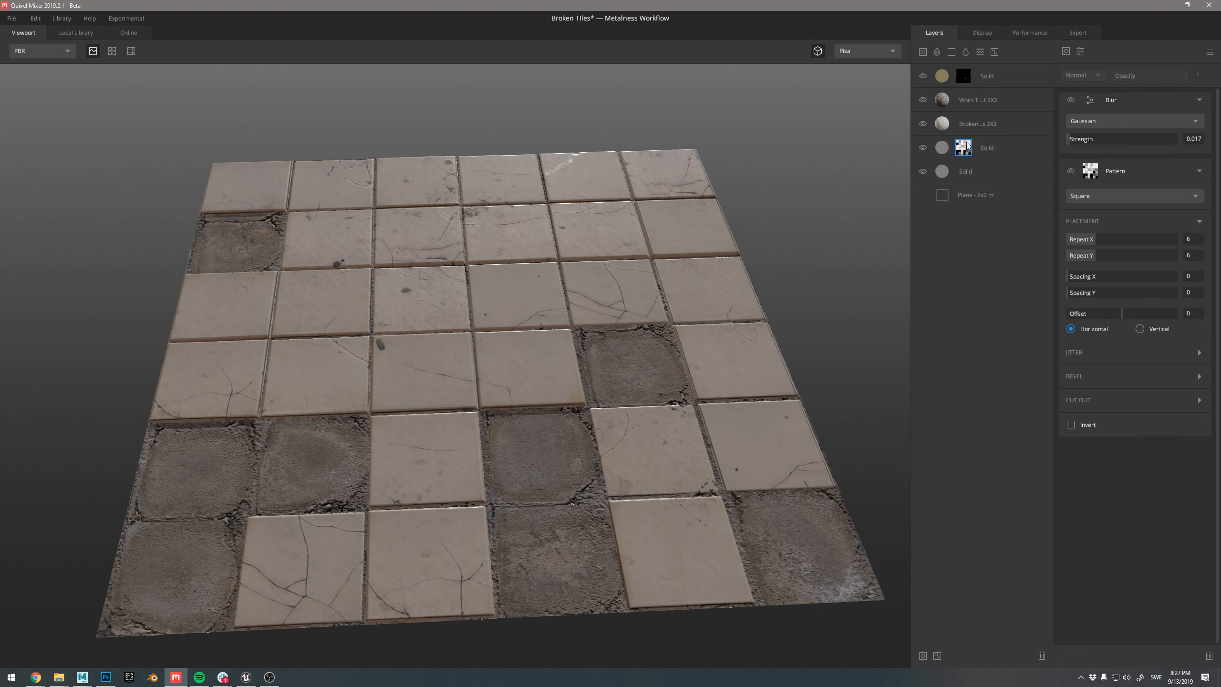
{"action": "left_click", "coordinate": [1109, 353]}
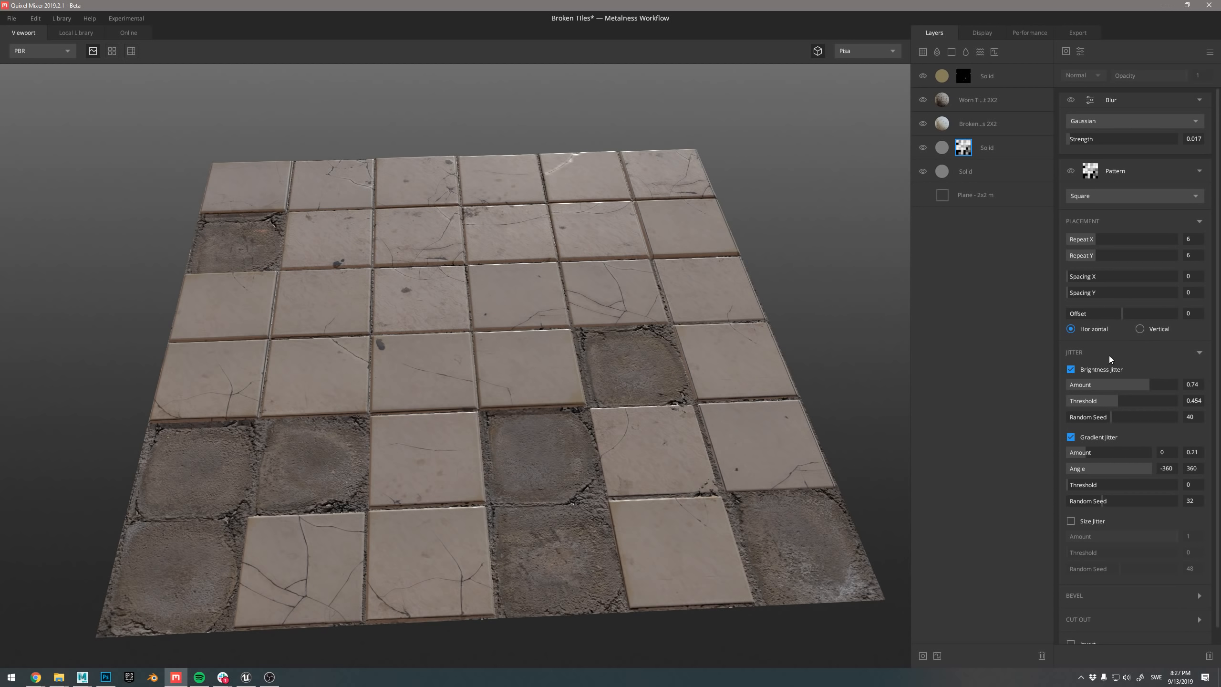
{"action": "scroll", "coordinate": [1127, 418], "scroll_direction": "down", "scroll_amount": 1}
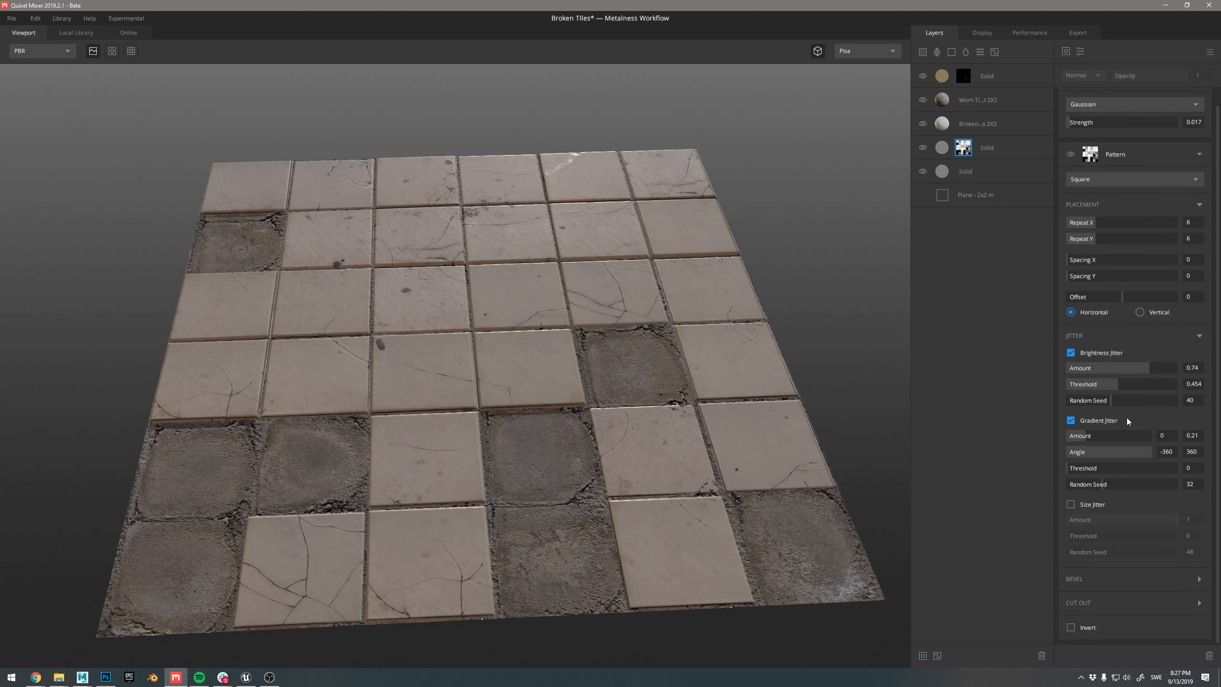
{"action": "left_click", "coordinate": [1125, 610]}
{"action": "scroll", "coordinate": [1139, 505], "scroll_direction": "down", "scroll_amount": 2}
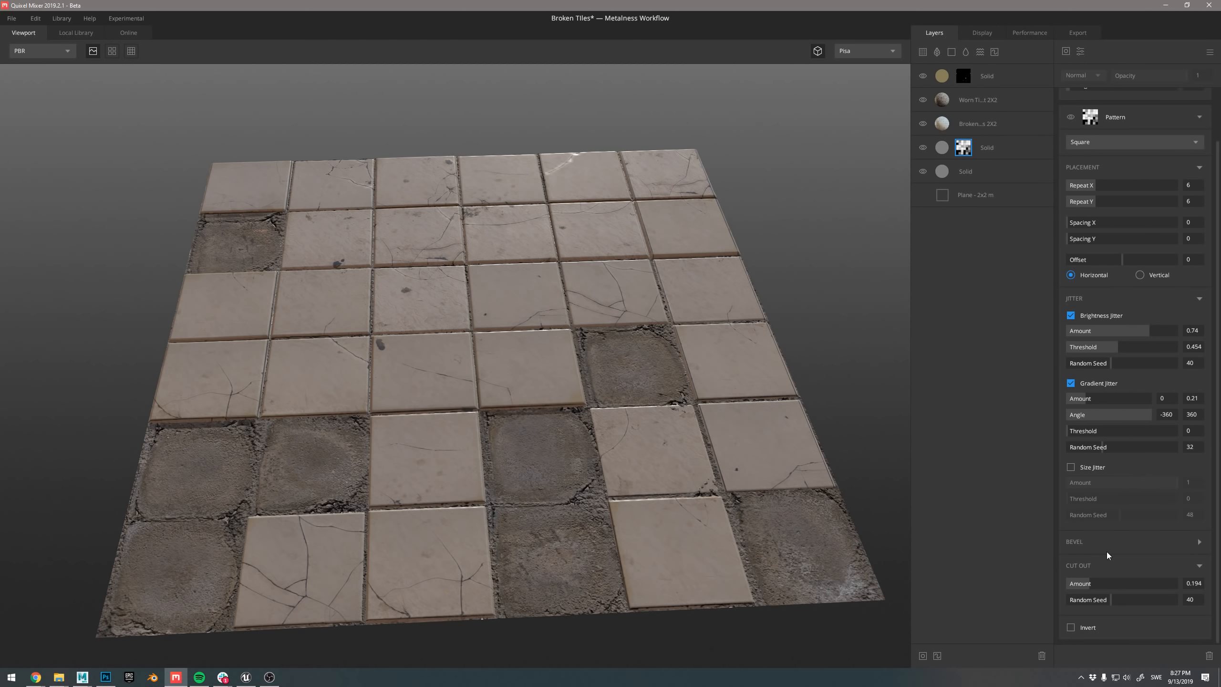
{"action": "scroll", "coordinate": [544, 341], "scroll_direction": "down", "scroll_amount": 2}
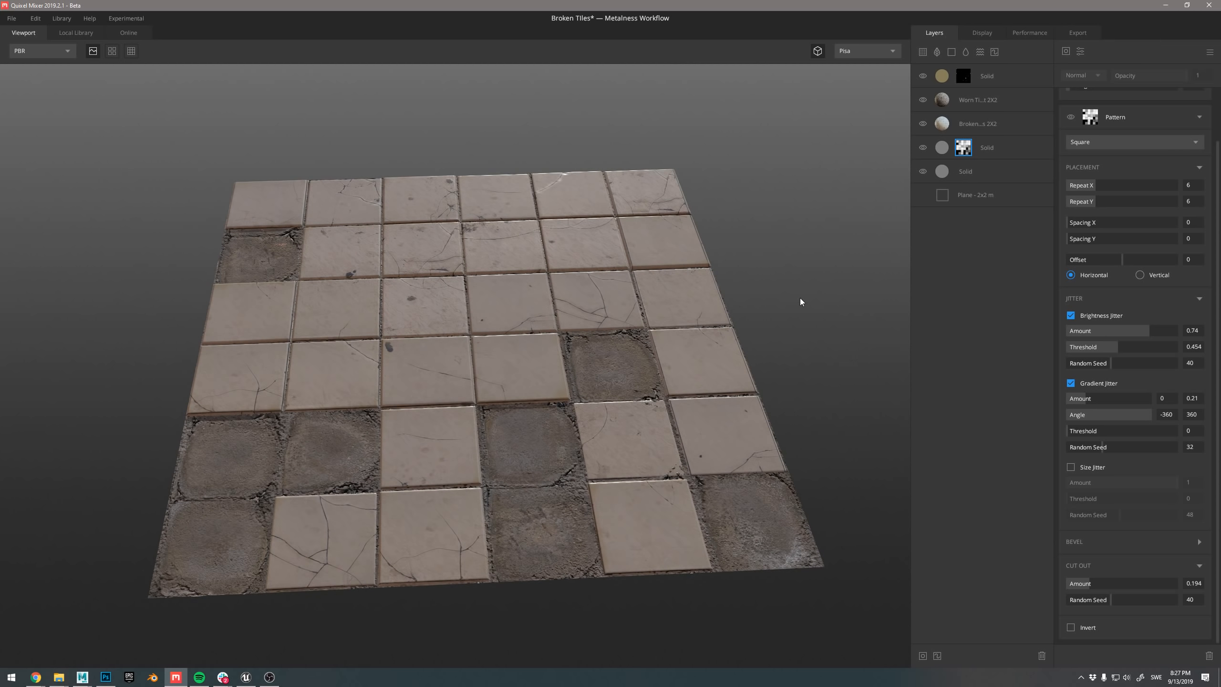
- Try a Cut Out Random Seed of 62, then an Amount of 0.277 with seed 57 while previewing the layer mask
{"action": "left_click_drag", "start_coordinate": [1104, 605], "coordinate": [1136, 605]}
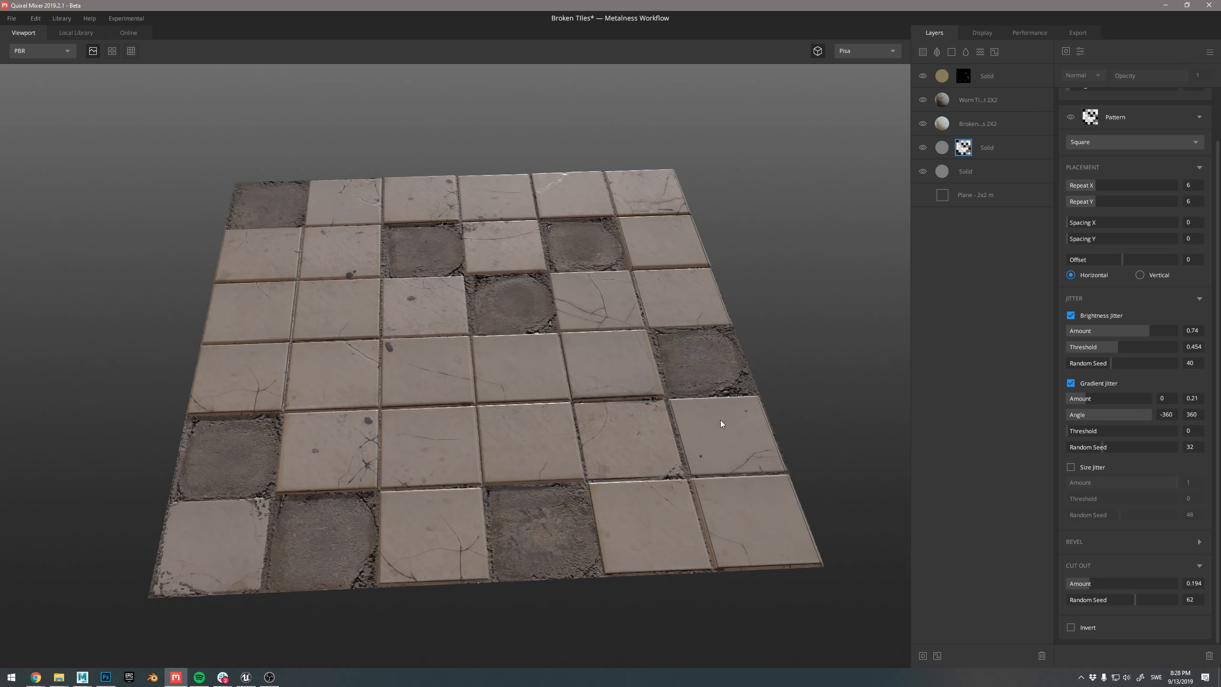
{"action": "right_click_drag", "start_coordinate": [720, 420], "coordinate": [564, 370], "text": "alt"}
{"action": "key", "text": "m"}
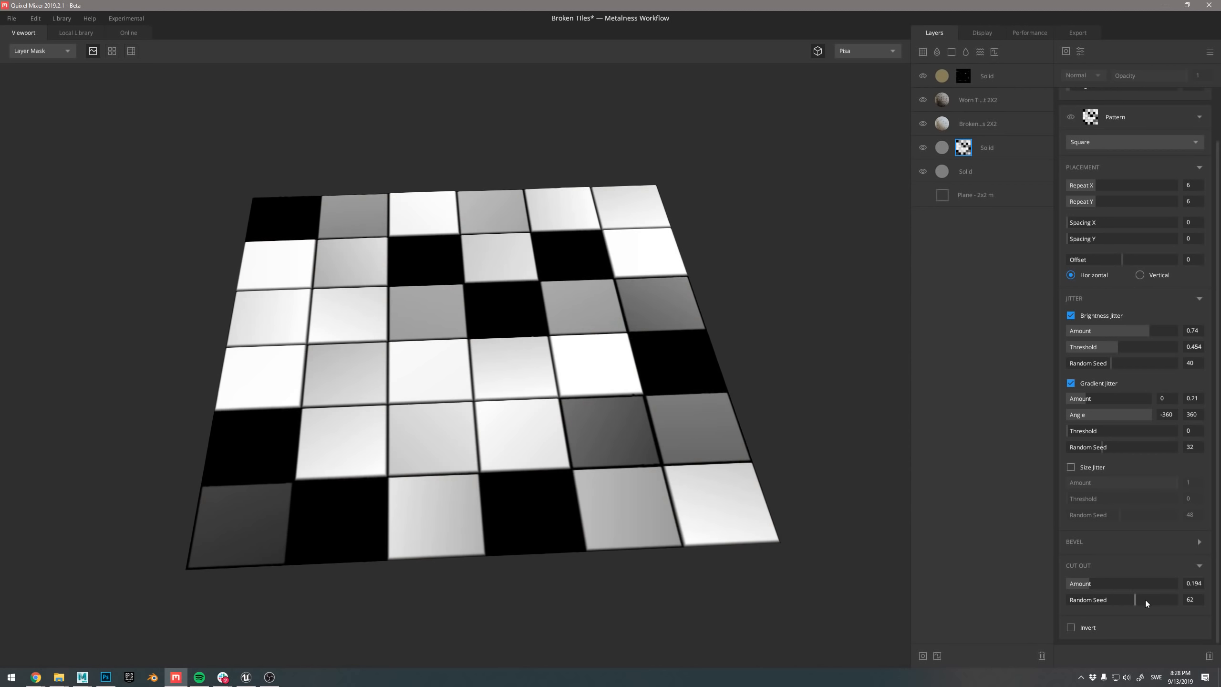
{"action": "left_click_drag", "start_coordinate": [1145, 599], "coordinate": [1099, 568]}
{"action": "key", "text": "m"}
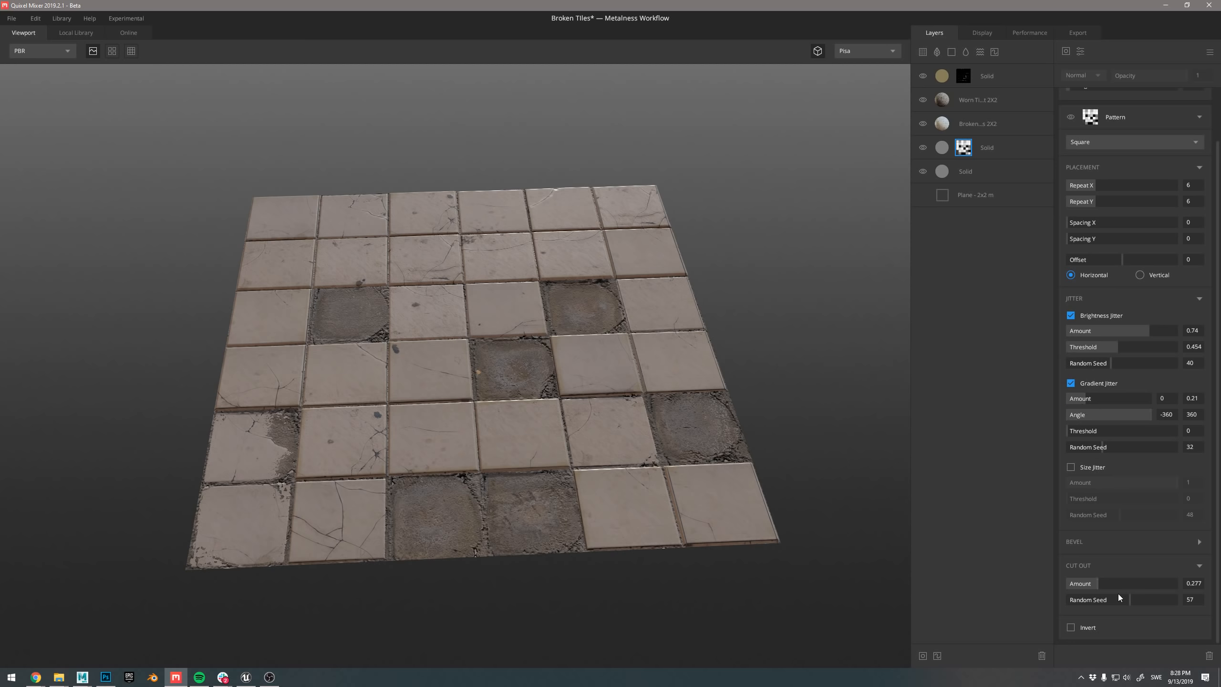
- Set the Cut Out Random Seed to 45 and examine the tile layout with the tiling preview turned on and off
{"action": "left_click_drag", "start_coordinate": [1120, 596], "coordinate": [1117, 597]}
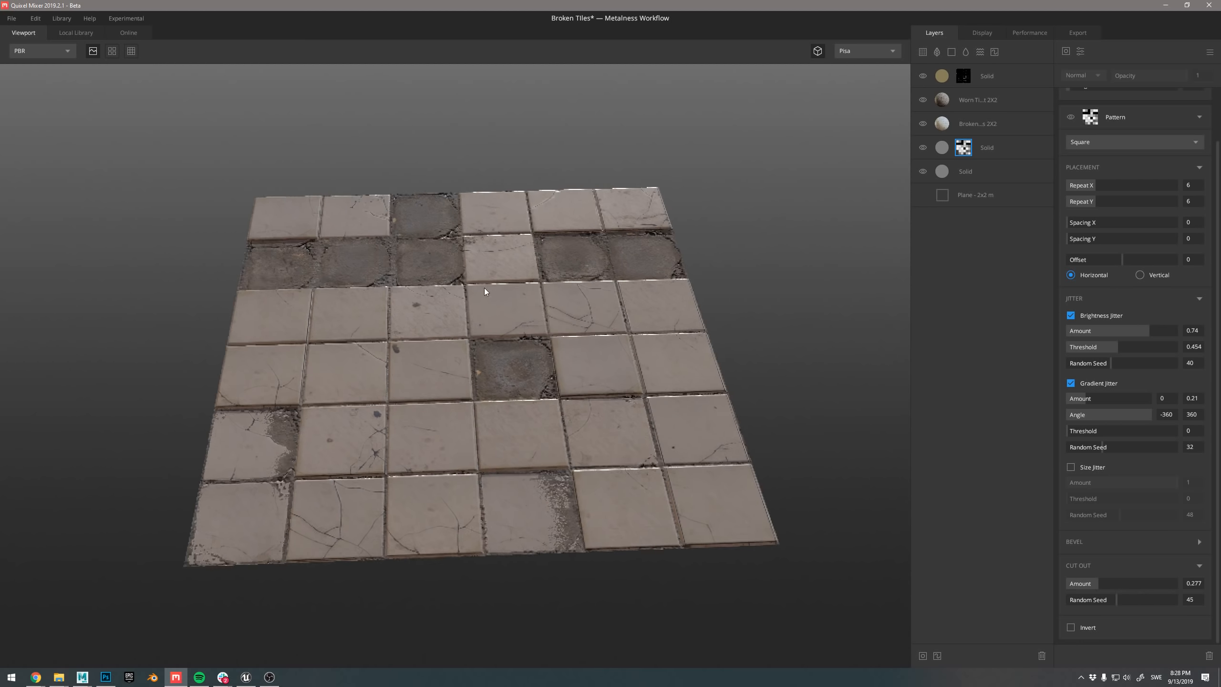
{"action": "left_click_drag", "start_coordinate": [485, 291], "coordinate": [542, 269]}
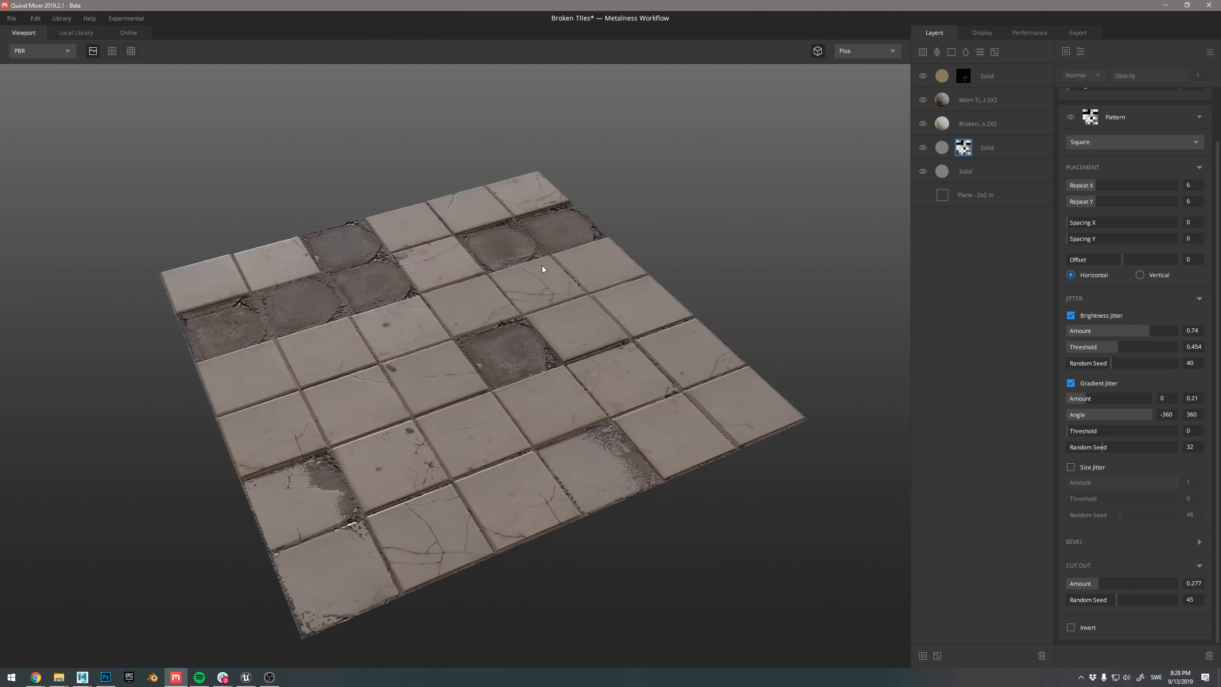
{"action": "left_click_drag", "start_coordinate": [571, 324], "coordinate": [813, 218]}
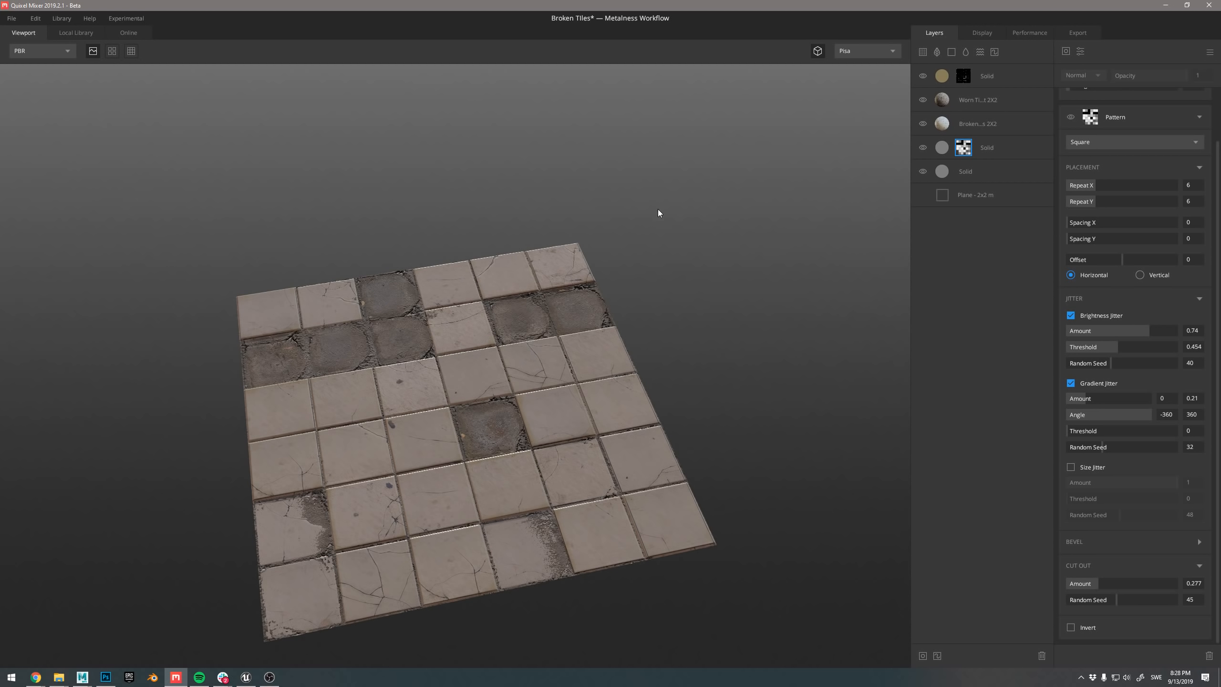
{"action": "key", "text": "t"}
{"action": "middle_click_drag", "start_coordinate": [553, 359], "coordinate": [555, 319], "text": "alt"}
{"action": "key", "text": "t"}
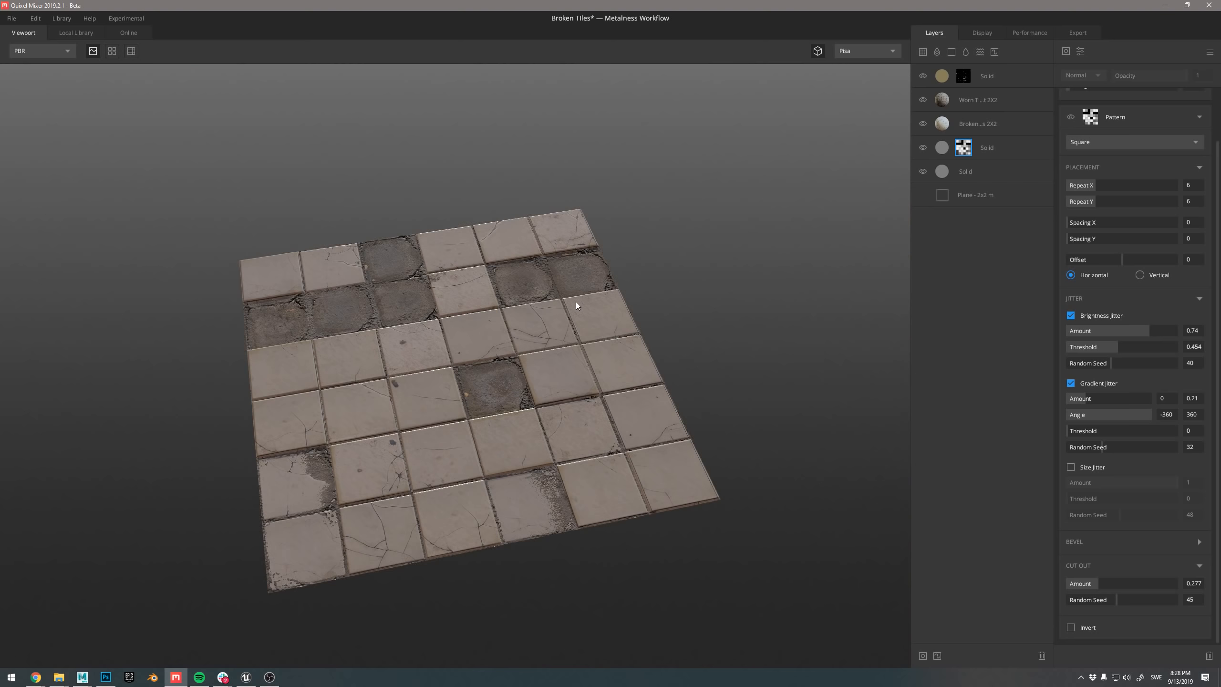
{"action": "scroll", "coordinate": [551, 300], "scroll_direction": "up", "scroll_amount": 3}
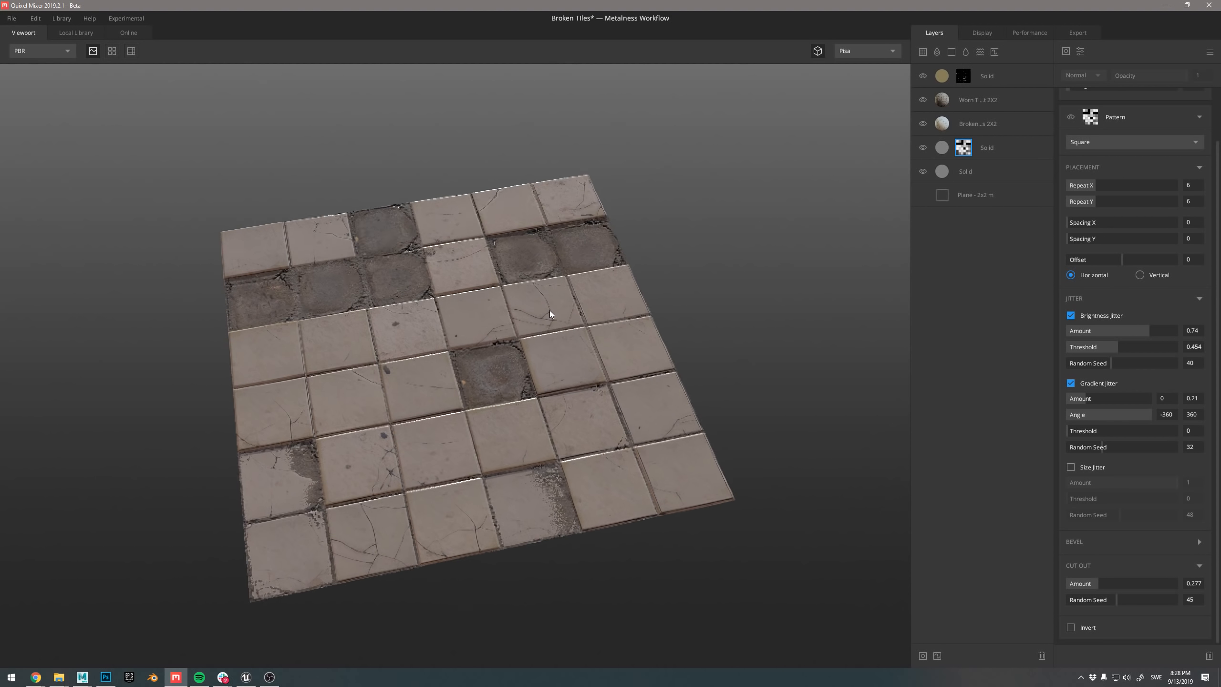
{"action": "left_click_drag", "start_coordinate": [550, 315], "coordinate": [537, 339], "text": "alt"}
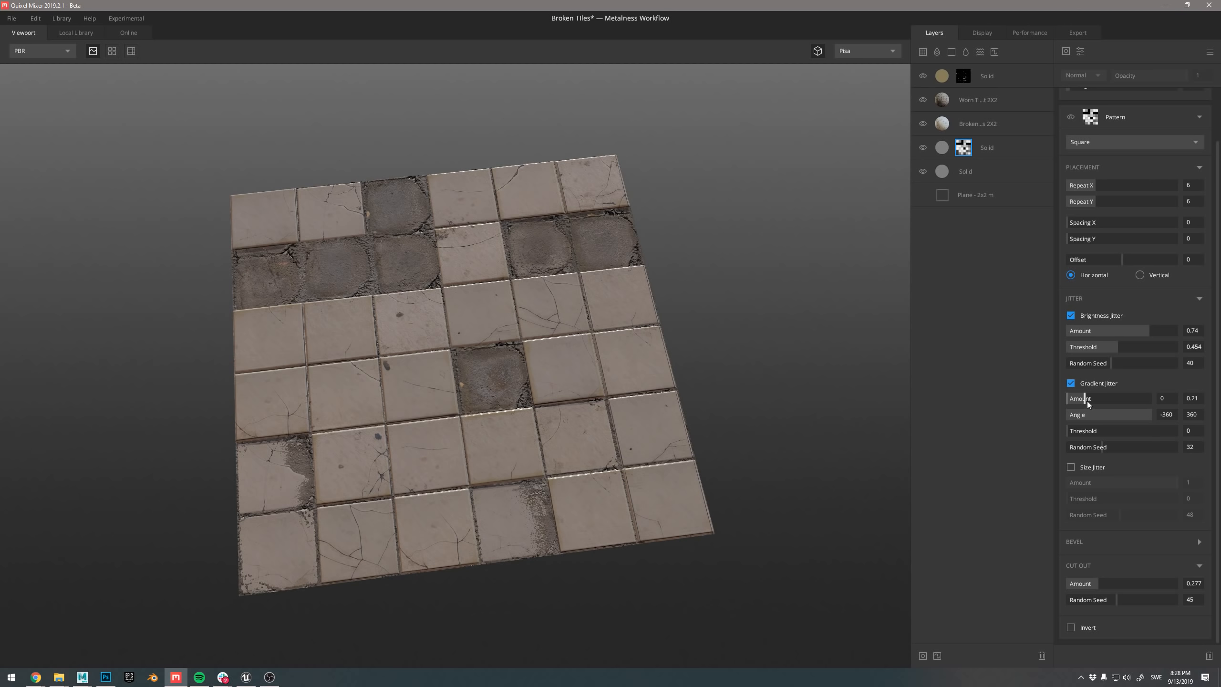
- Set the pattern mask's Brightness Jitter Amount to 0.532 and inspect the tiles with the mask selected
{"action": "left_click_drag", "start_coordinate": [1140, 335], "coordinate": [1125, 332]}
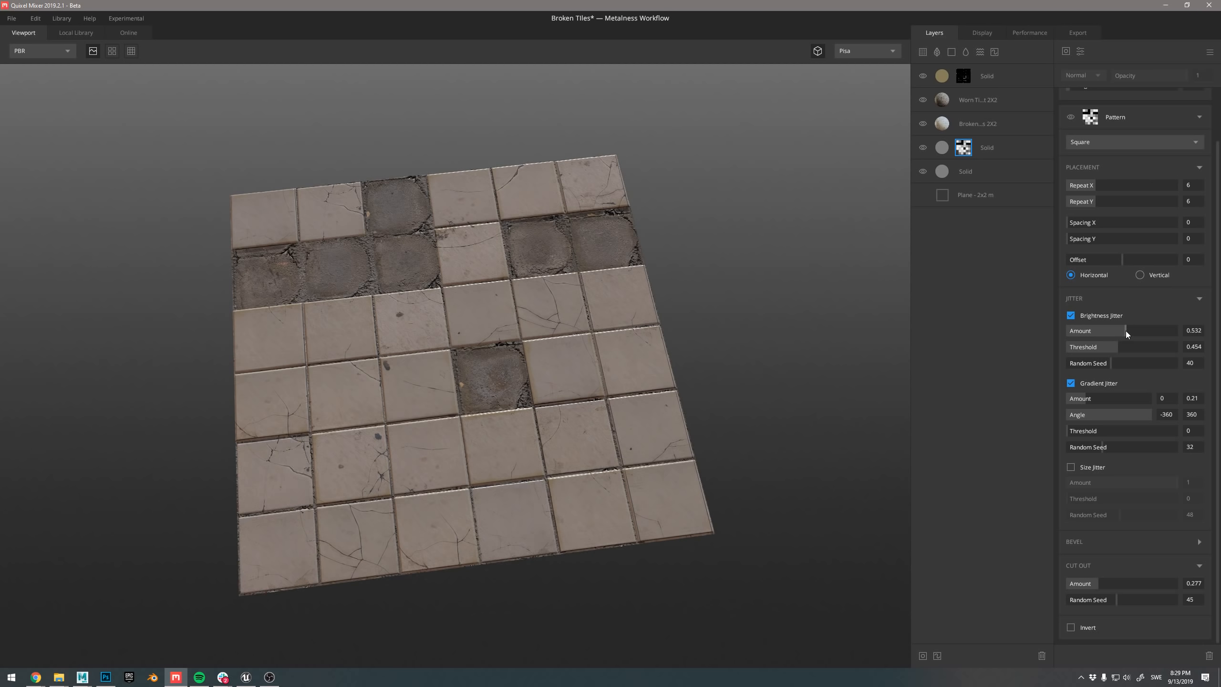
{"action": "left_click", "coordinate": [984, 149]}
{"action": "left_click", "coordinate": [960, 150]}
{"action": "left_click_drag", "start_coordinate": [683, 254], "coordinate": [727, 218], "text": "alt"}
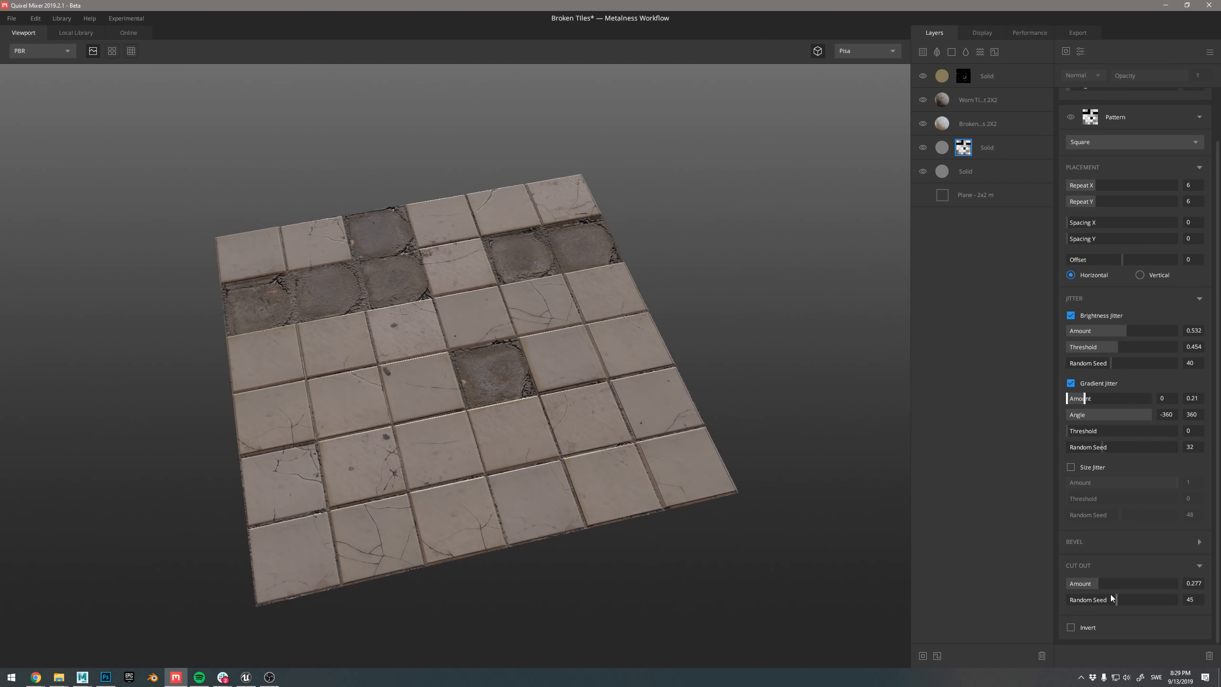
- Set the pattern mask's Cut Out Amount to 0.064 and Random Seed to 32, then switch away from Quixel Mixer
{"action": "mouse_move", "coordinate": [1101, 581]}
{"action": "left_mouse_down"}
{"action": "mouse_move", "coordinate": [1057, 583]}
{"action": "mouse_move", "coordinate": [1132, 594]}
{"action": "mouse_move", "coordinate": [1075, 582]}
{"action": "mouse_move", "coordinate": [1115, 599]}
{"action": "mouse_move", "coordinate": [1103, 596]}
{"action": "left_mouse_up"}
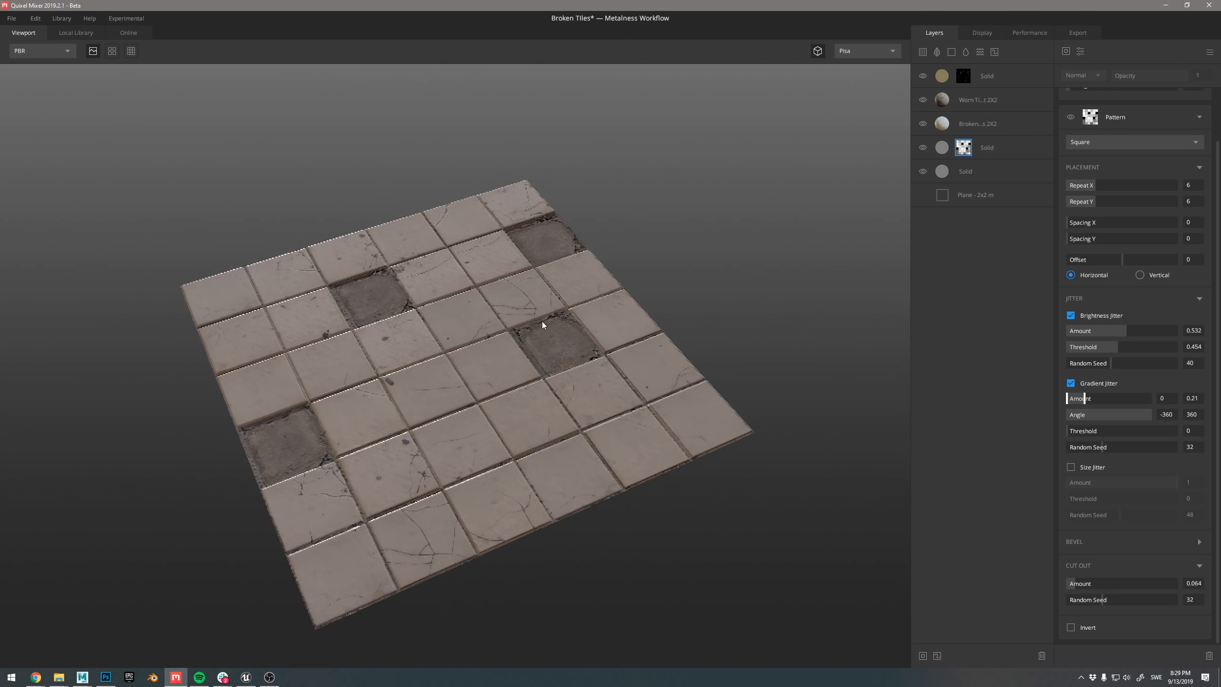
{"action": "left_click_drag", "start_coordinate": [543, 404], "coordinate": [504, 439]}
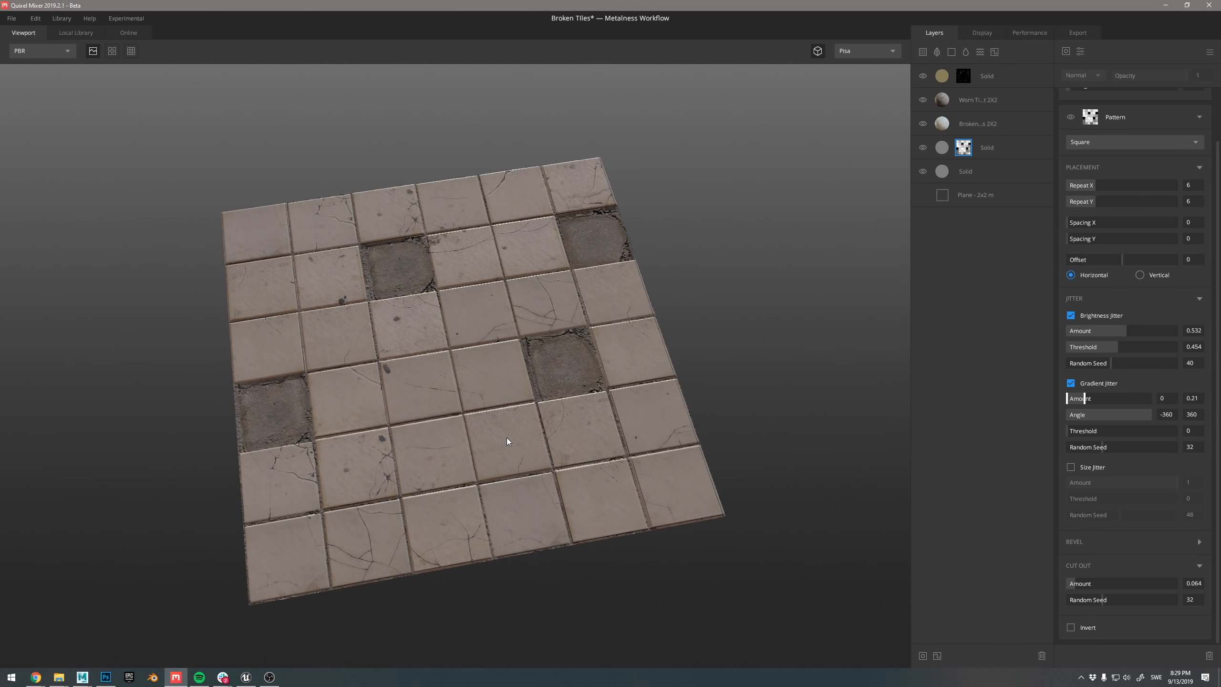
{"action": "key", "text": "alt+Tab"}
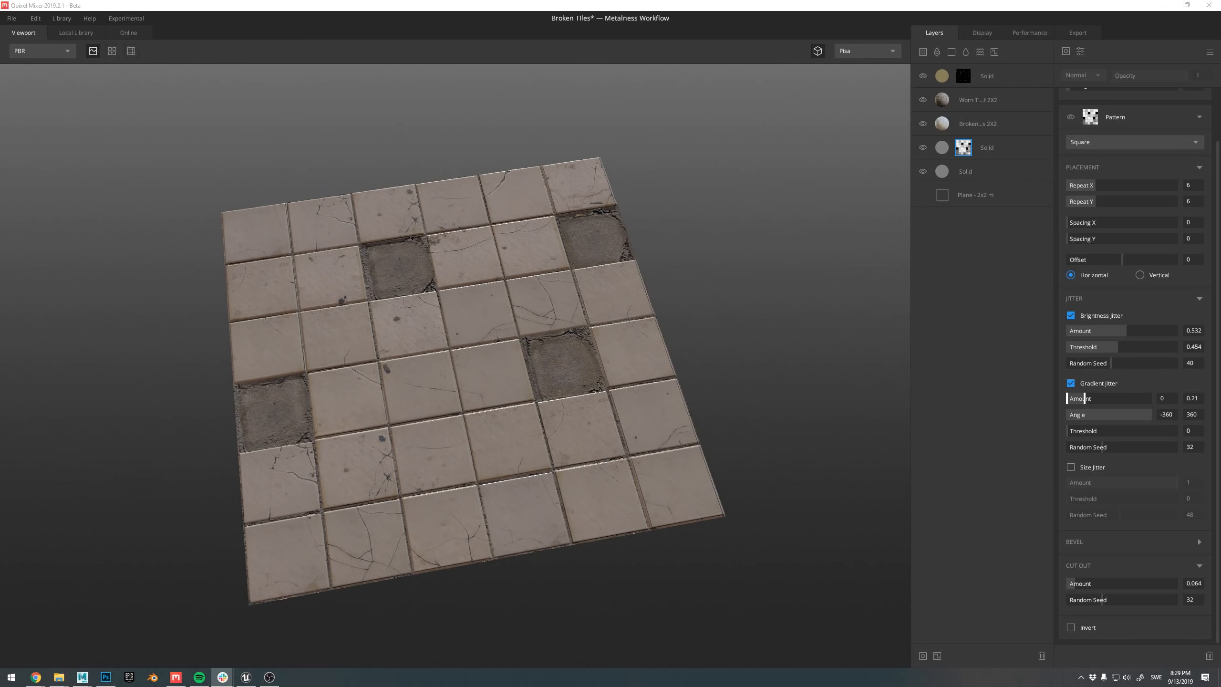
- Open the square pattern settings of the masked Solid layer's mask
{"action": "left_click", "coordinate": [134, 287]}
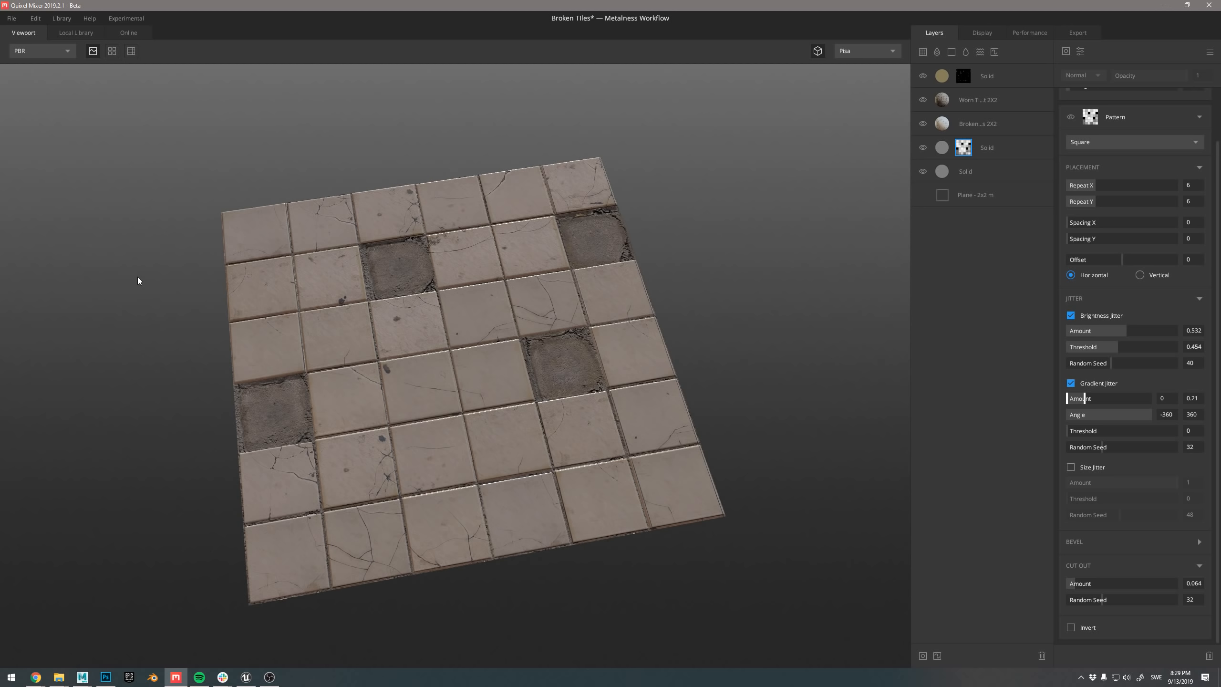
{"action": "left_click", "coordinate": [1021, 128]}
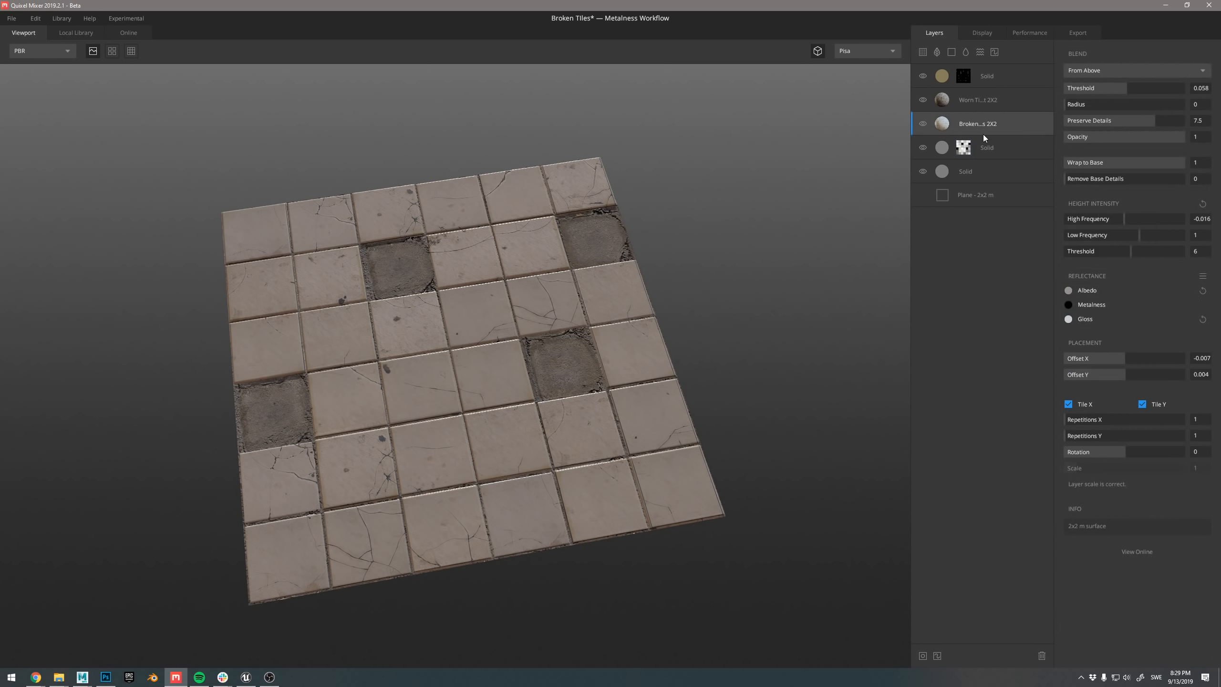
{"action": "left_click", "coordinate": [956, 151]}
{"action": "left_click", "coordinate": [965, 149]}
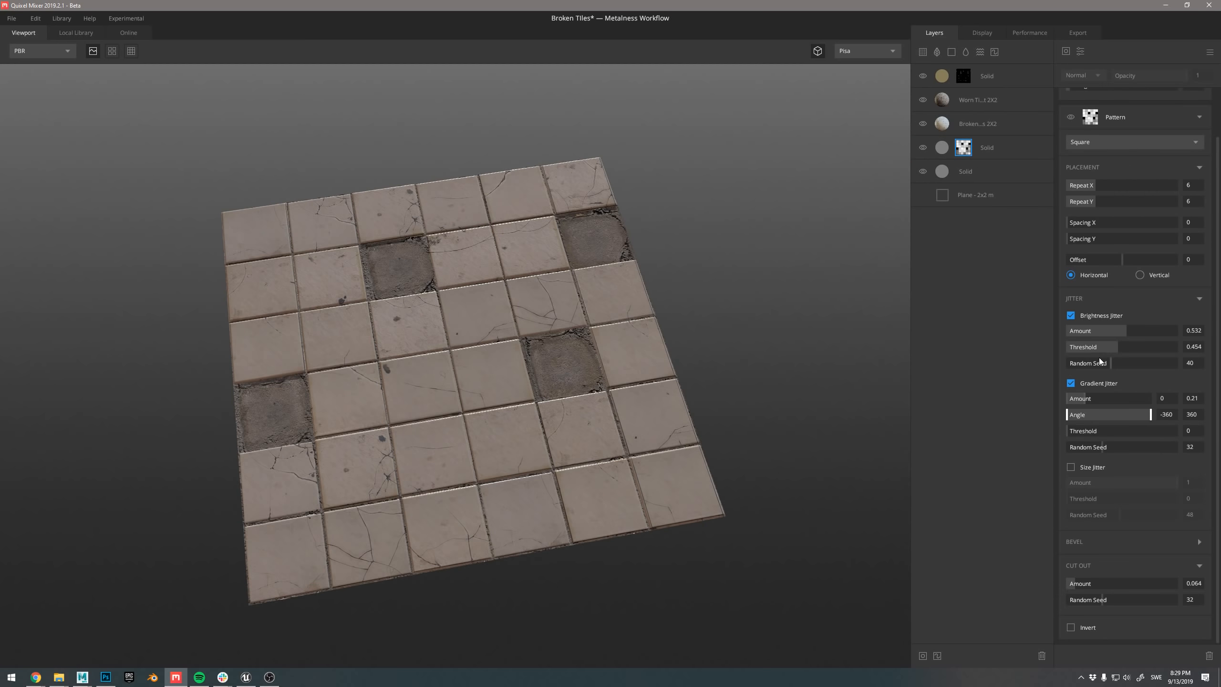
{"action": "left_click", "coordinate": [1122, 117]}
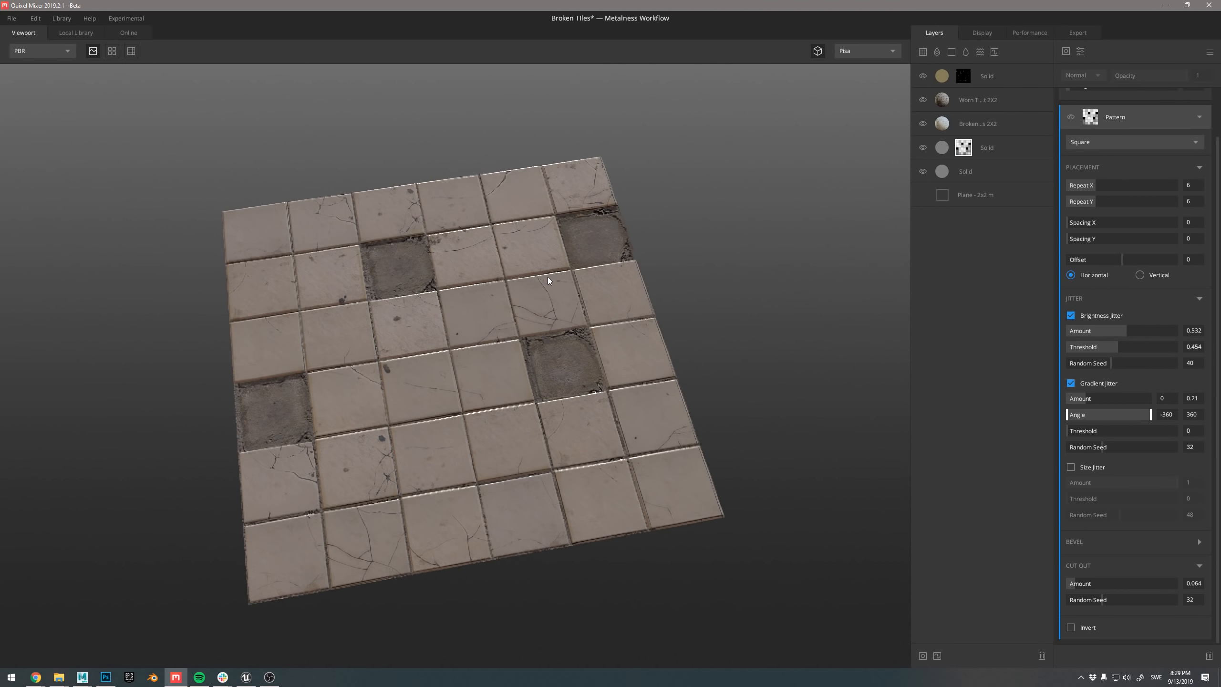
{"action": "left_click_drag", "start_coordinate": [548, 276], "coordinate": [537, 290]}
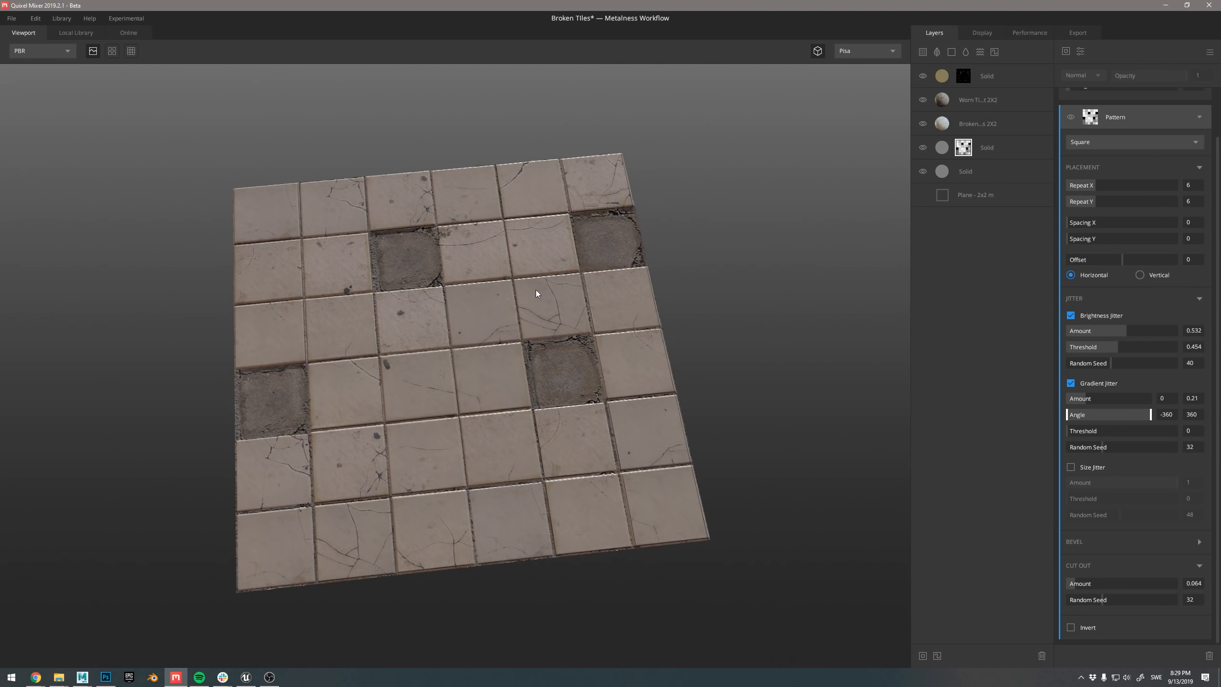
- Hide all layers except the two lower Solid layers and inspect the plain tile pattern up close
{"action": "left_click", "coordinate": [924, 149], "text": "alt"}
{"action": "left_click", "coordinate": [924, 171]}
{"action": "left_click_drag", "start_coordinate": [663, 269], "coordinate": [577, 327]}
{"action": "scroll", "coordinate": [551, 368], "scroll_direction": "up", "scroll_amount": 5}
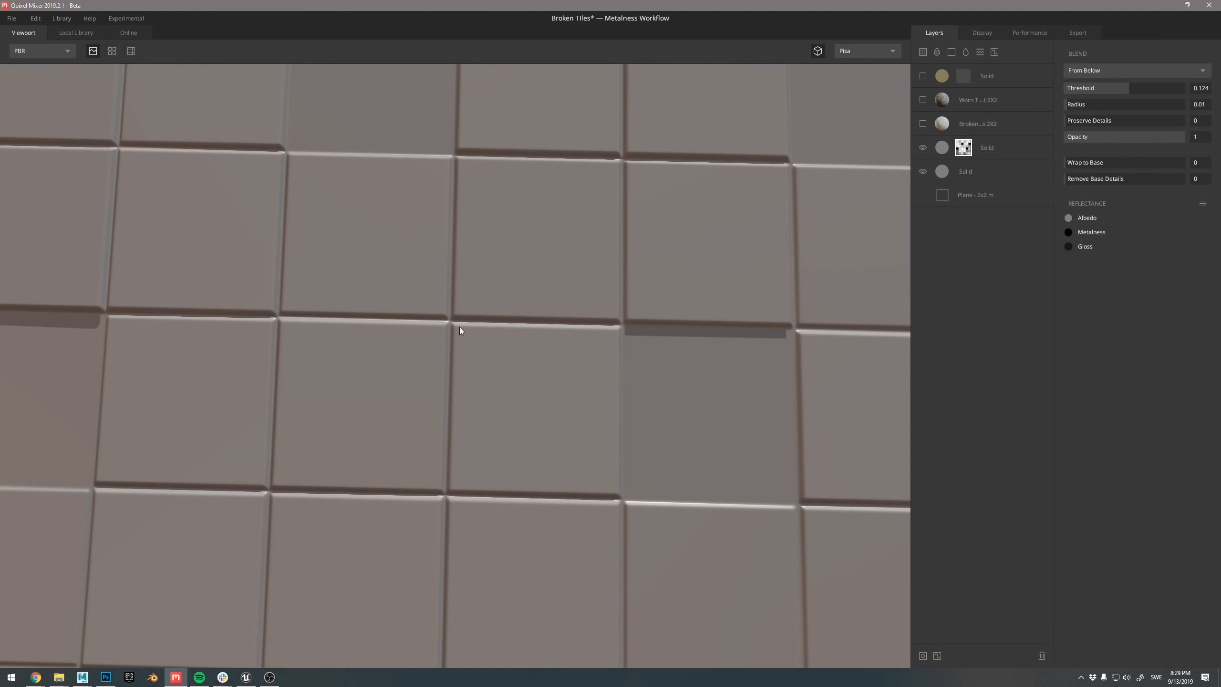
- Set the bevel of the masked Solid layer's square pattern to 0.012
{"action": "left_click", "coordinate": [982, 149]}
{"action": "scroll", "coordinate": [565, 302], "scroll_direction": "down", "scroll_amount": 5}
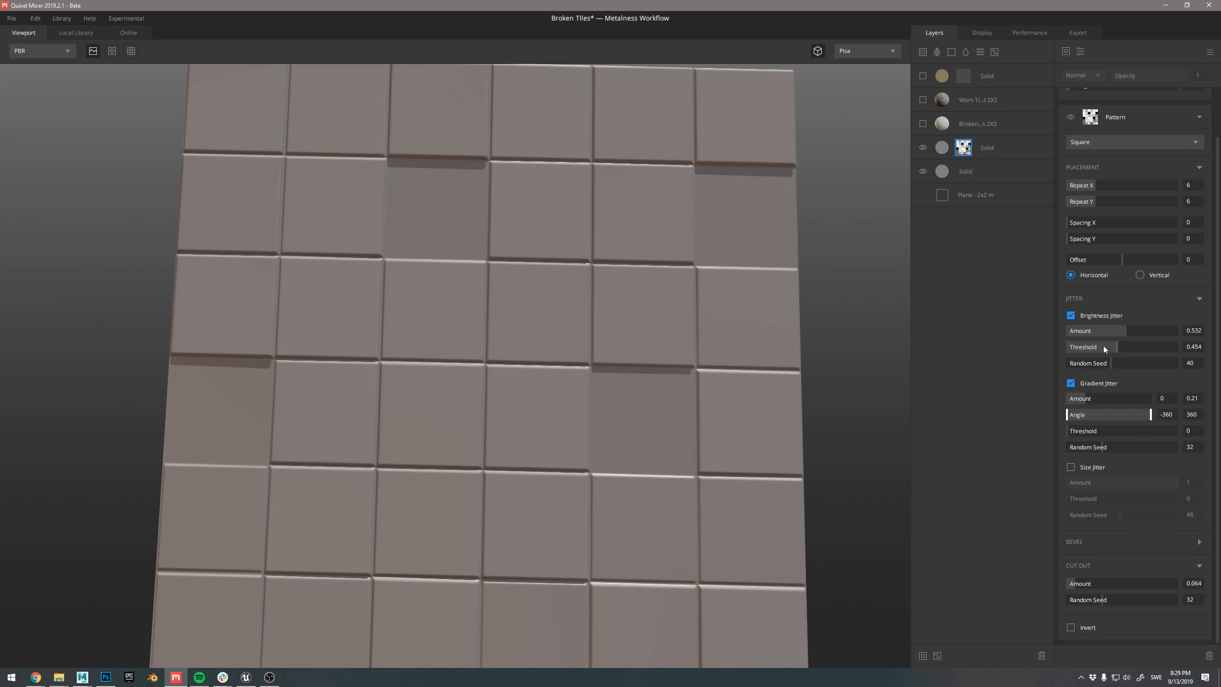
{"action": "left_click", "coordinate": [1088, 549]}
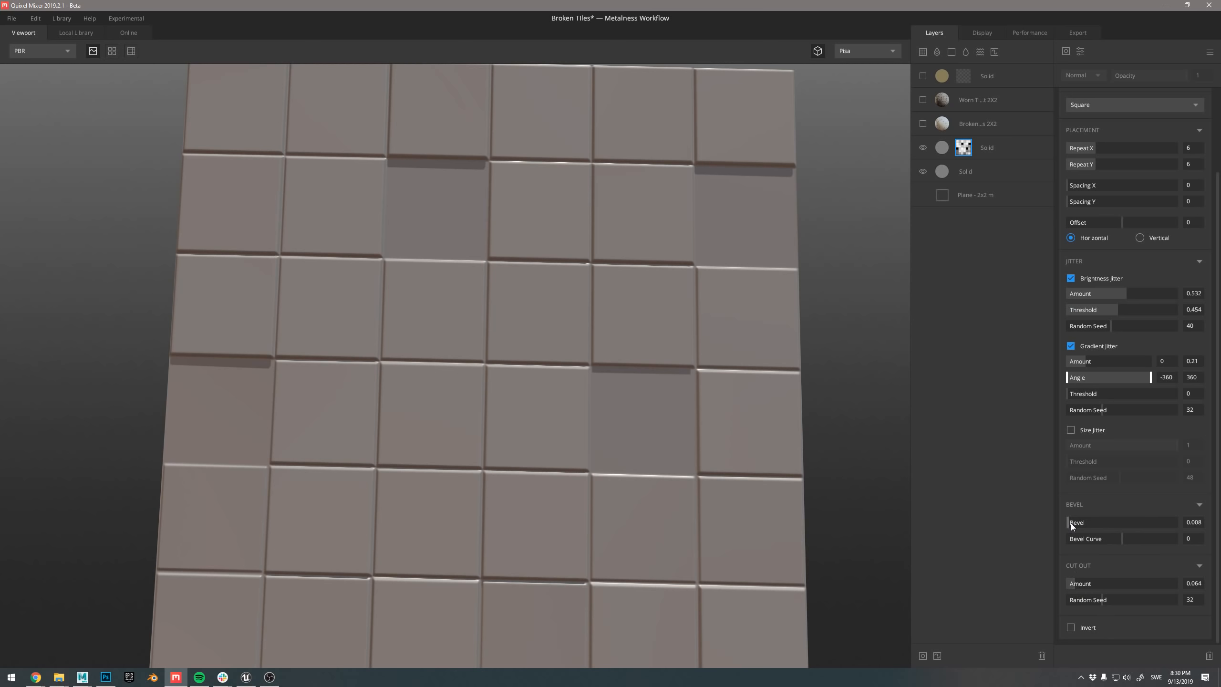
{"action": "mouse_move", "coordinate": [1071, 523]}
{"action": "left_mouse_down"}
{"action": "mouse_move", "coordinate": [1081, 522]}
{"action": "mouse_move", "coordinate": [1060, 518]}
{"action": "left_mouse_up"}
{"action": "scroll", "coordinate": [540, 255], "scroll_direction": "down", "scroll_amount": 5}
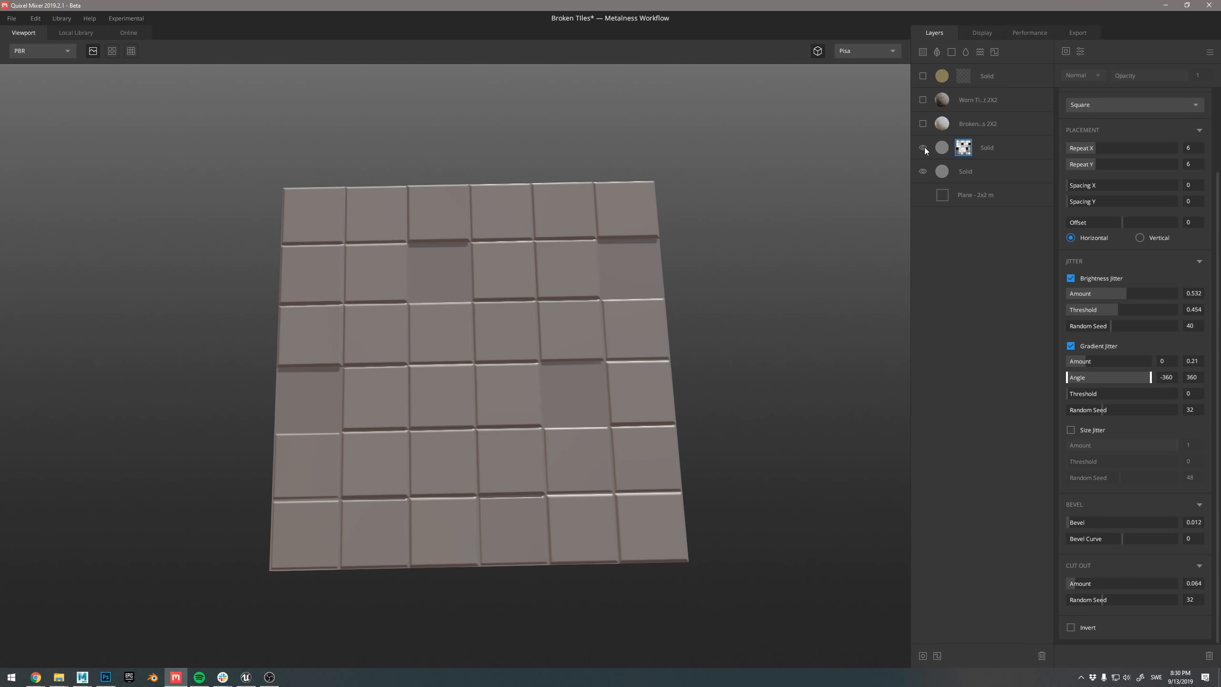
- Show the broken tiles, worn tiles and top Solid layers again and inspect the finished surface tiled
{"action": "left_click", "coordinate": [923, 123]}
{"action": "left_click", "coordinate": [923, 99]}
{"action": "left_click", "coordinate": [923, 75]}
{"action": "left_click_drag", "start_coordinate": [878, 96], "coordinate": [418, 265]}
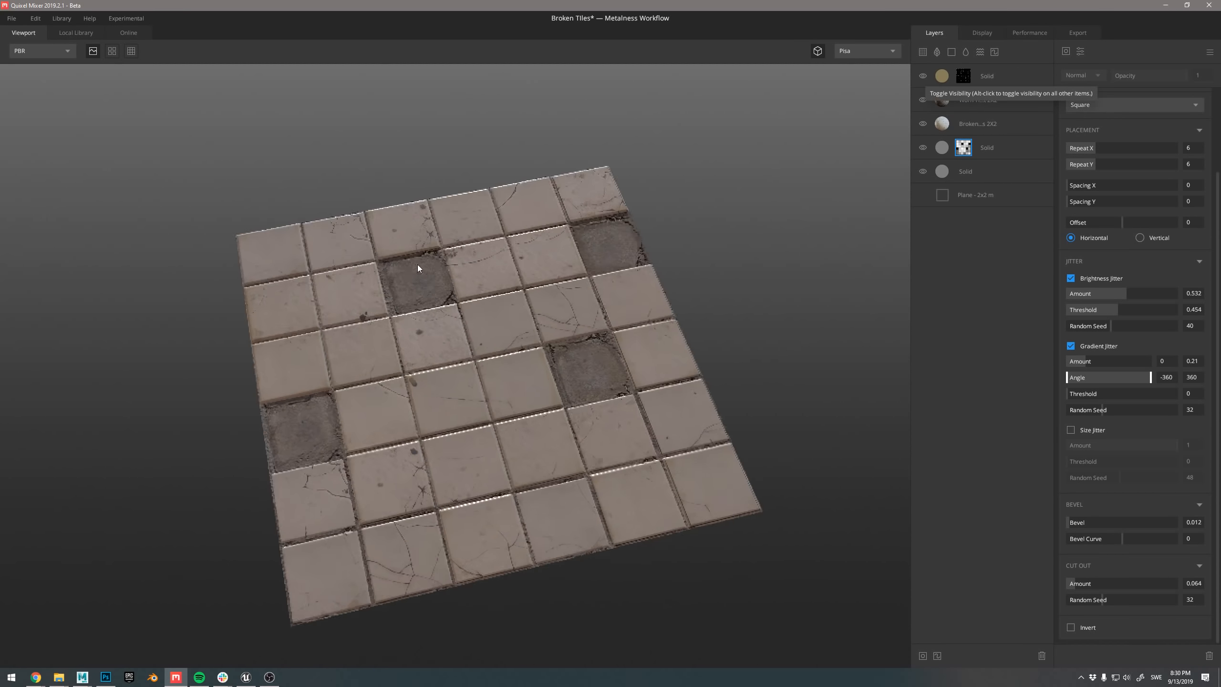
{"action": "scroll", "coordinate": [419, 267], "scroll_direction": "up", "scroll_amount": 5}
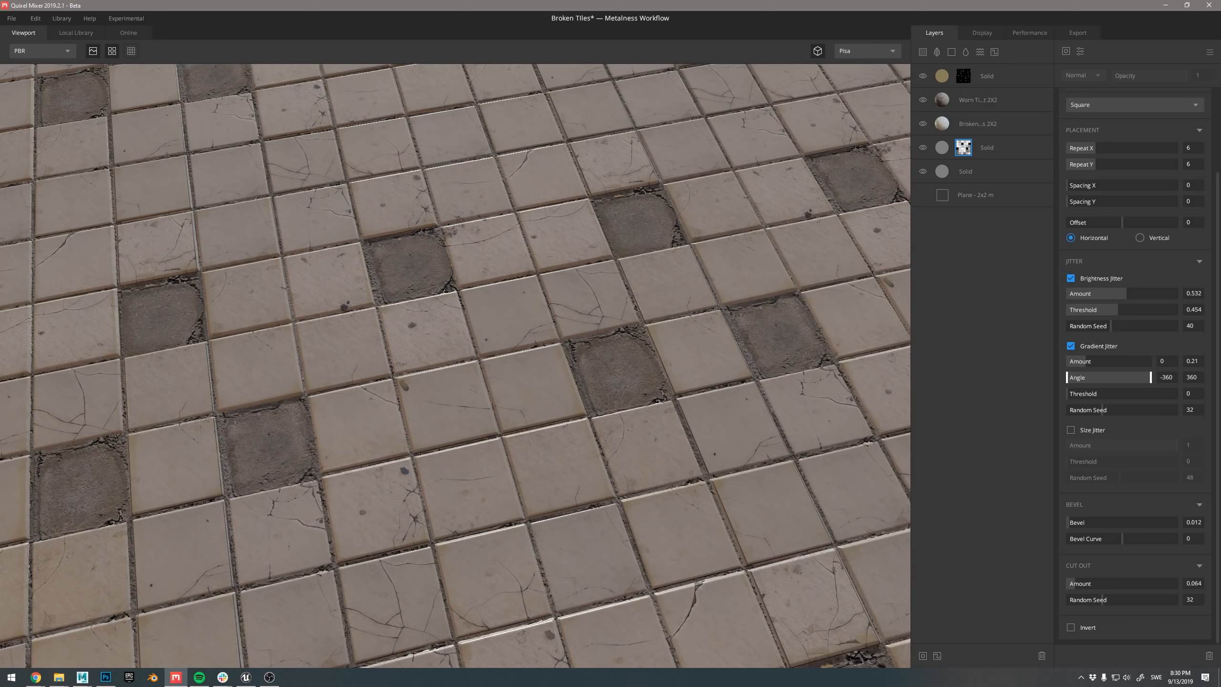
{"action": "scroll", "coordinate": [467, 506], "scroll_direction": "down", "scroll_amount": 10}
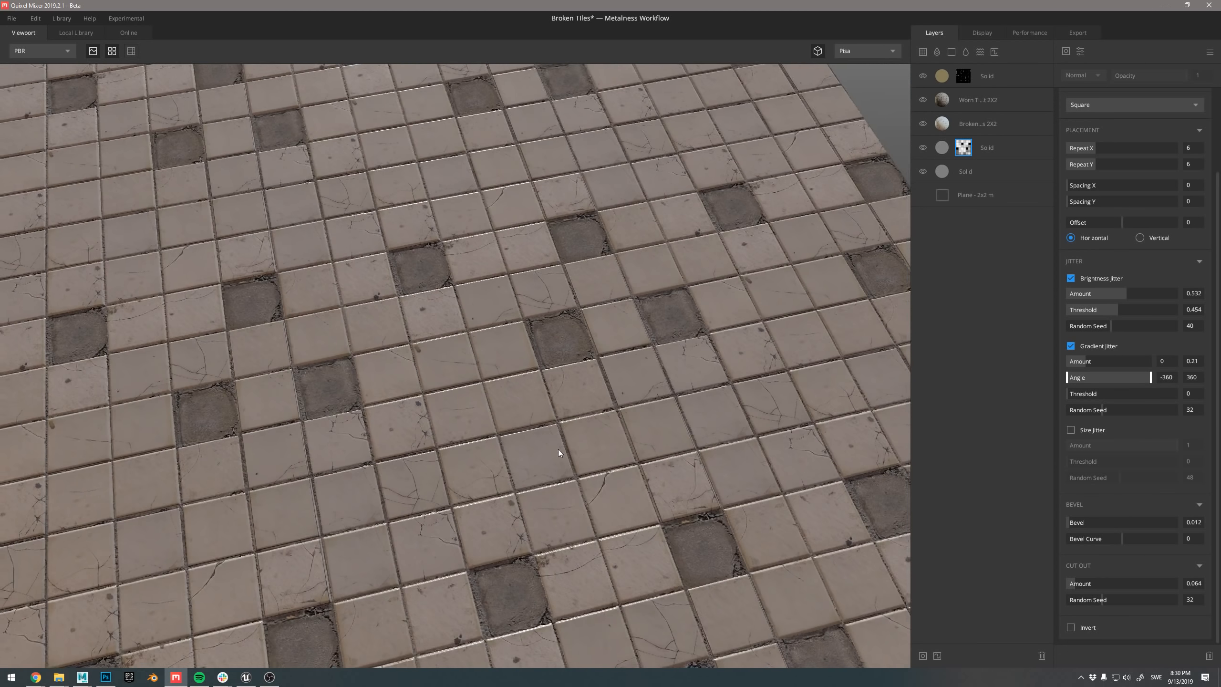
{"action": "scroll", "coordinate": [354, 416], "scroll_direction": "up", "scroll_amount": 3}
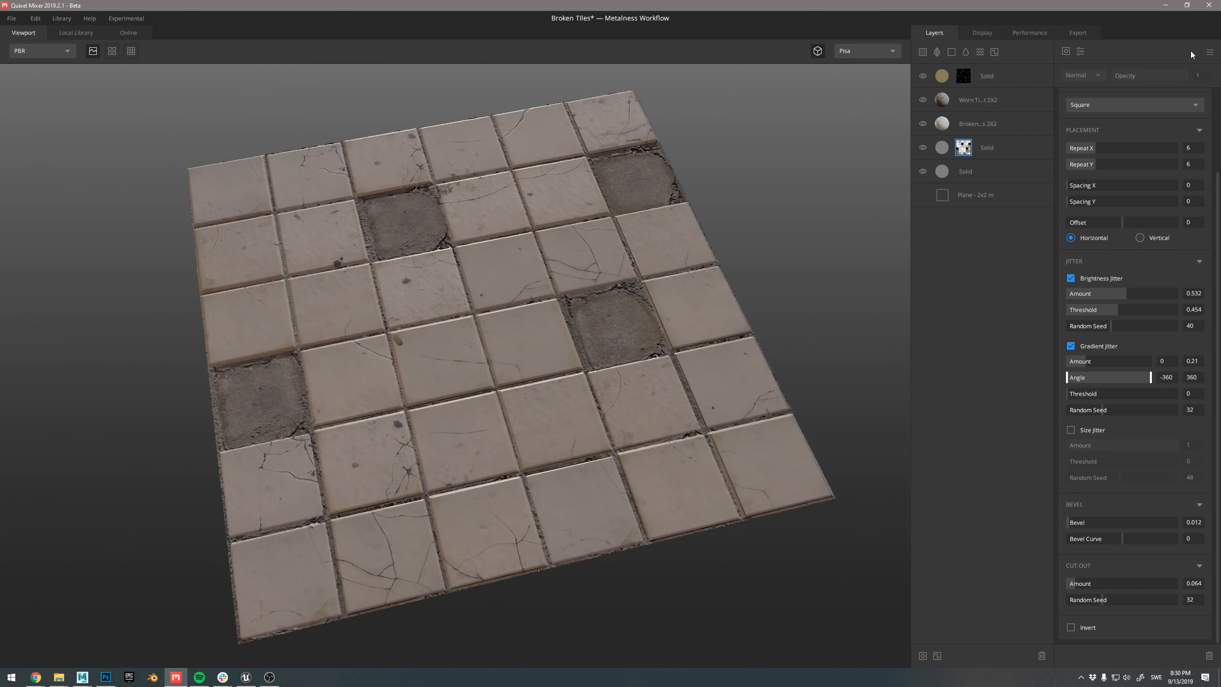
- Switch to the Unreal Editor and examine the dark horror restroom's walls and floor through the piloted camera
{"action": "left_click", "coordinate": [1168, 7]}
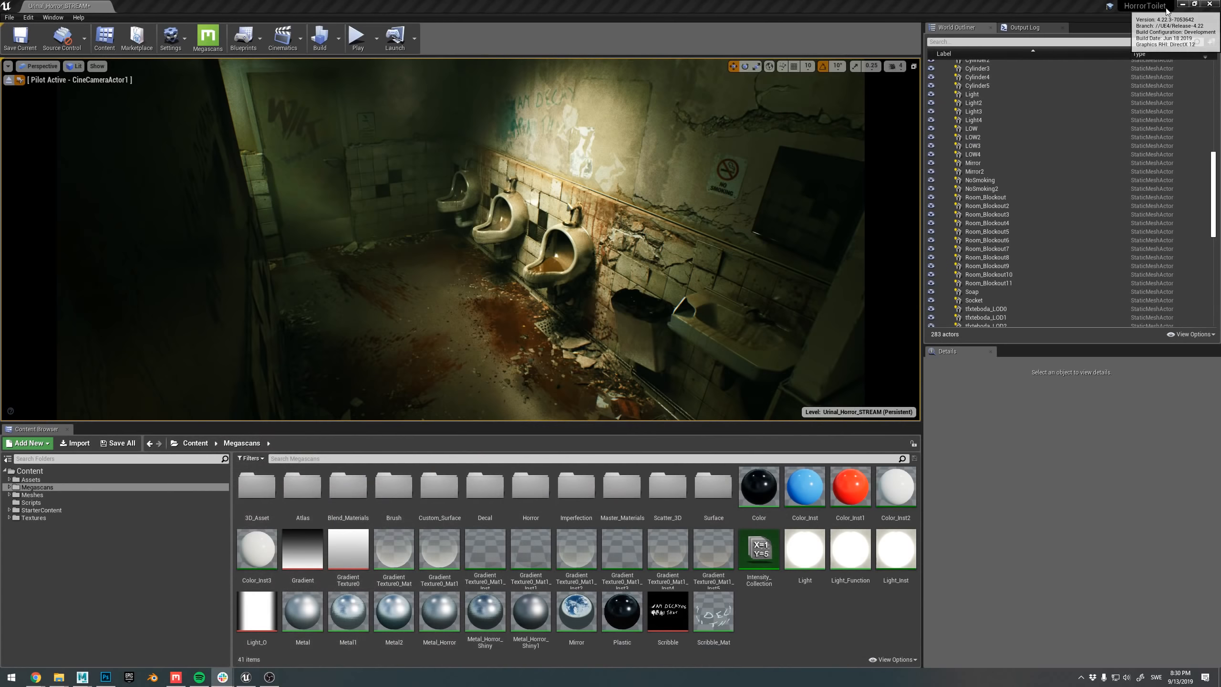
{"action": "left_click", "coordinate": [400, 374]}
{"action": "key", "text": "Escape"}
{"action": "right_click_drag", "start_coordinate": [400, 375], "coordinate": [375, 409]}
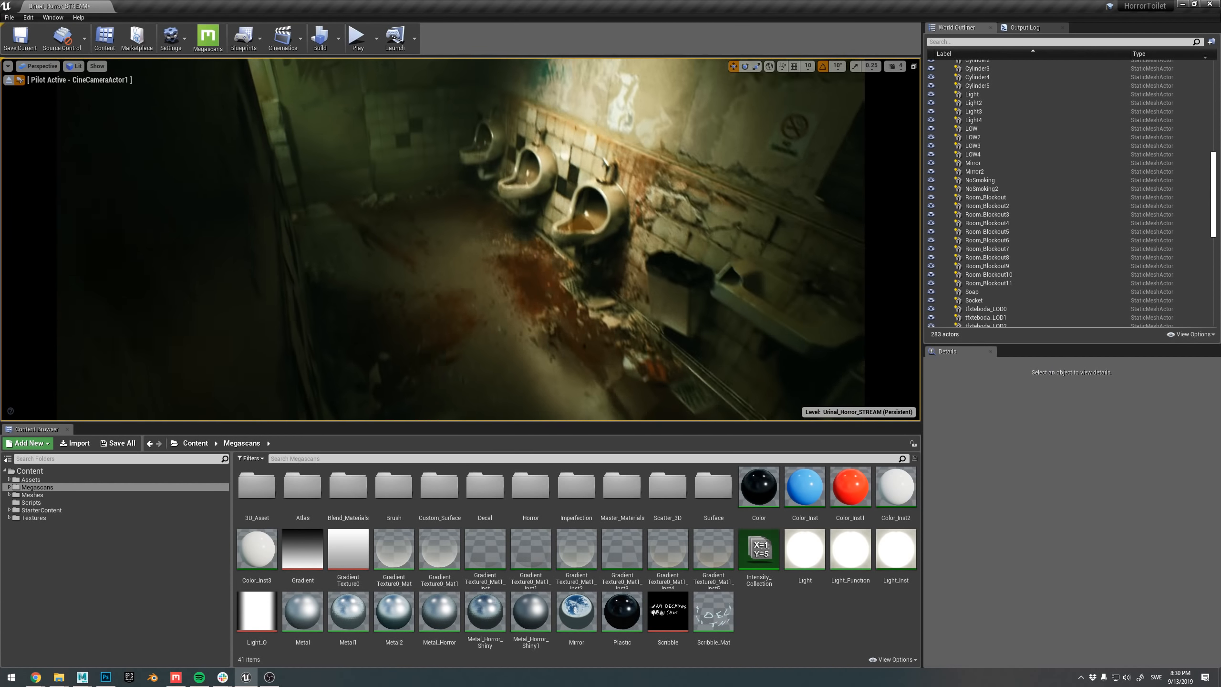
{"action": "right_click_drag", "start_coordinate": [417, 247], "coordinate": [408, 238]}
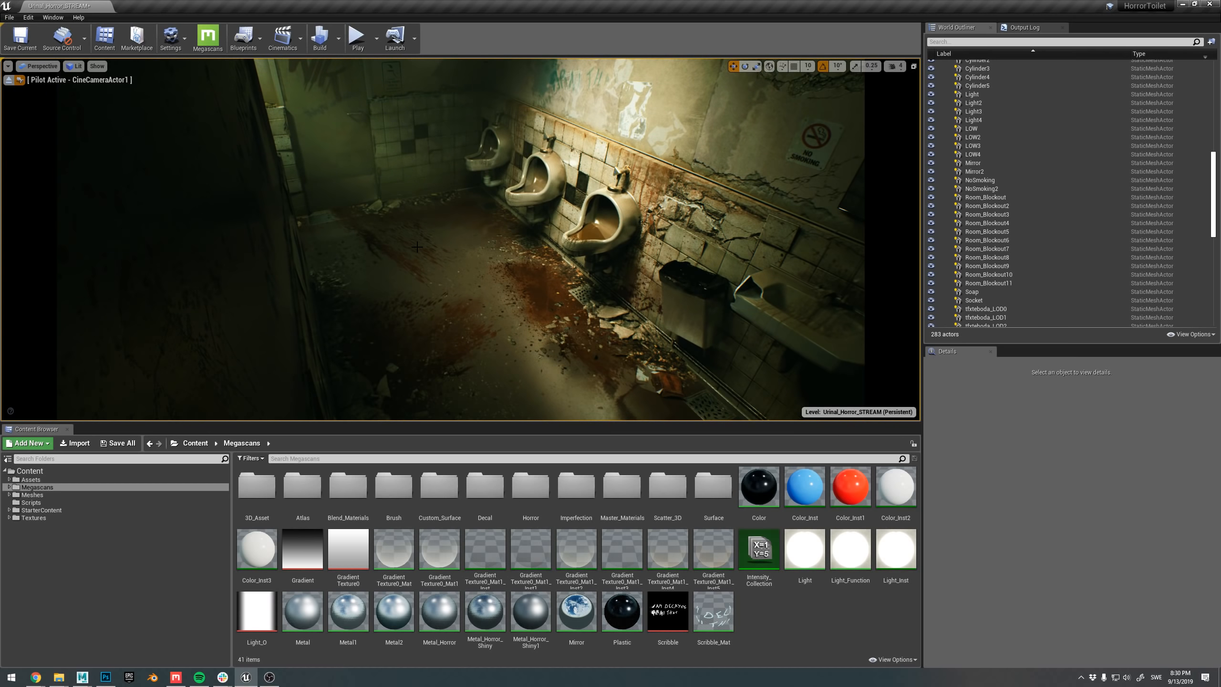
{"action": "right_click_drag", "start_coordinate": [500, 265], "coordinate": [499, 239]}
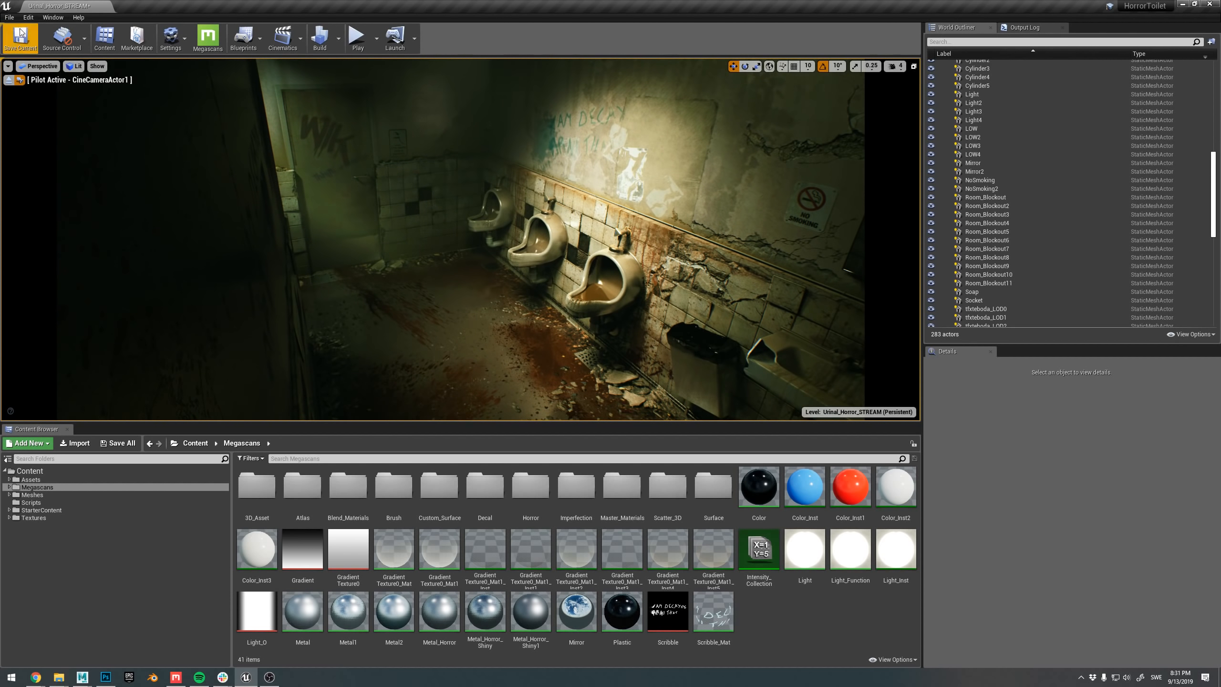
- Open the recent level Urinal_Clean_STREAM
{"action": "left_click", "coordinate": [9, 17]}
{"action": "mouse_move", "coordinate": [45, 290]}
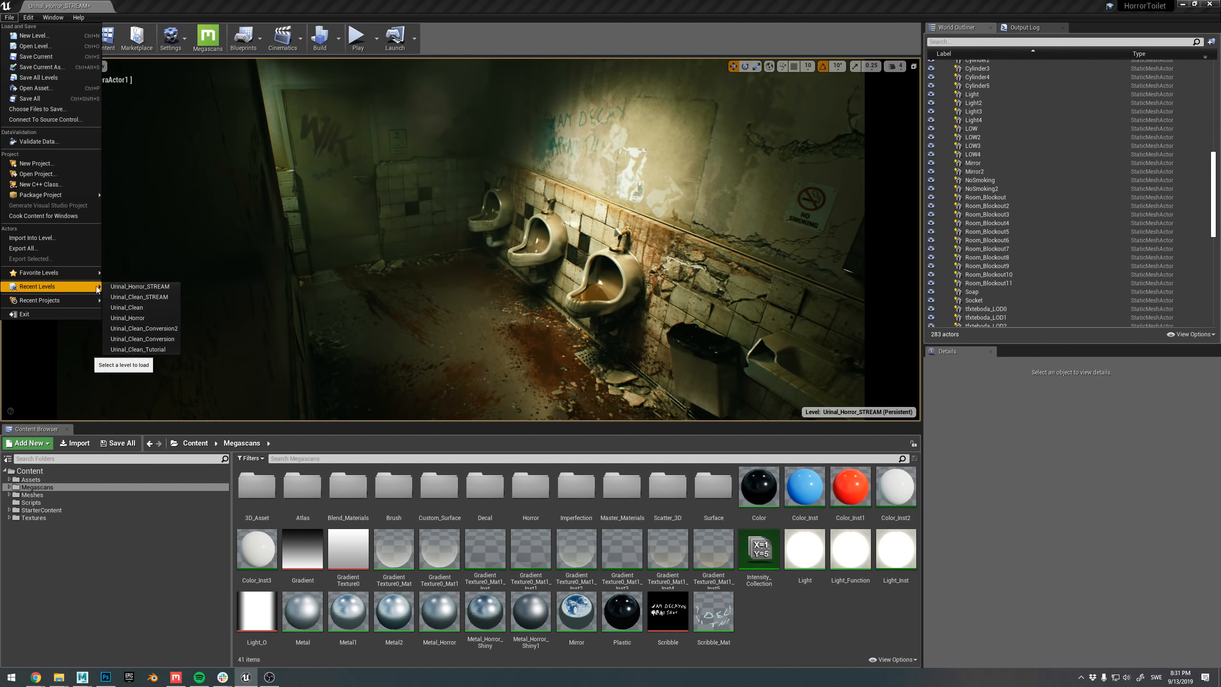
{"action": "left_click", "coordinate": [137, 296]}
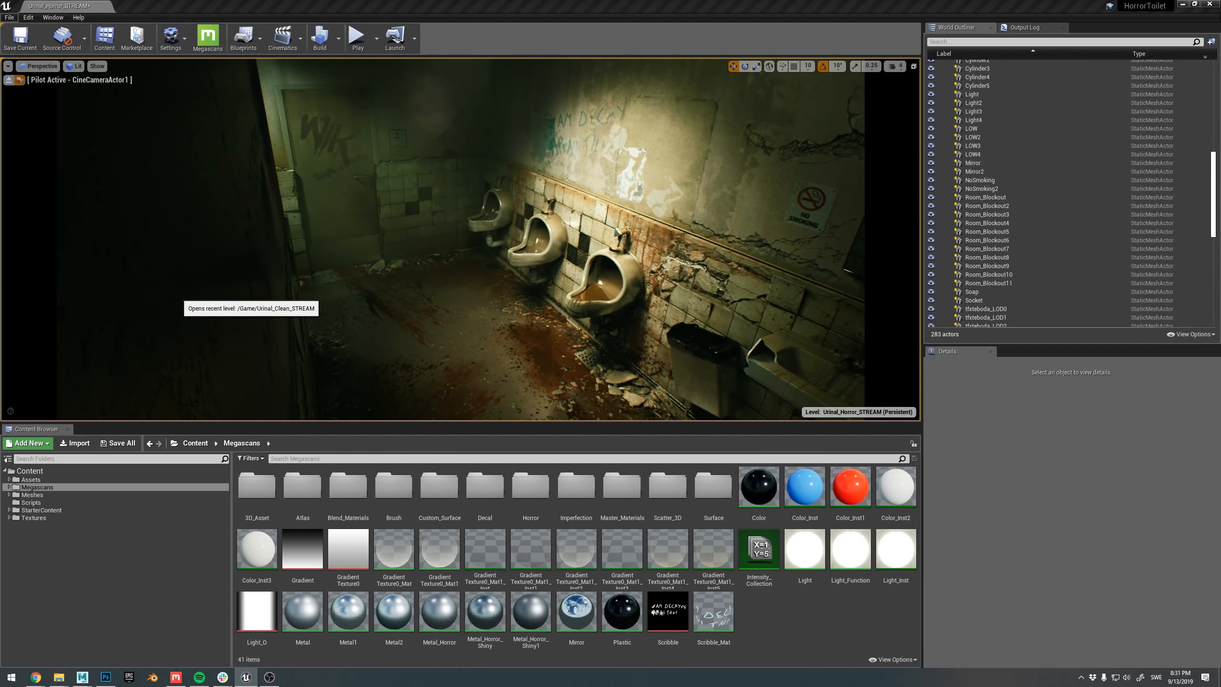
{"action": "left_click", "coordinate": [700, 426]}
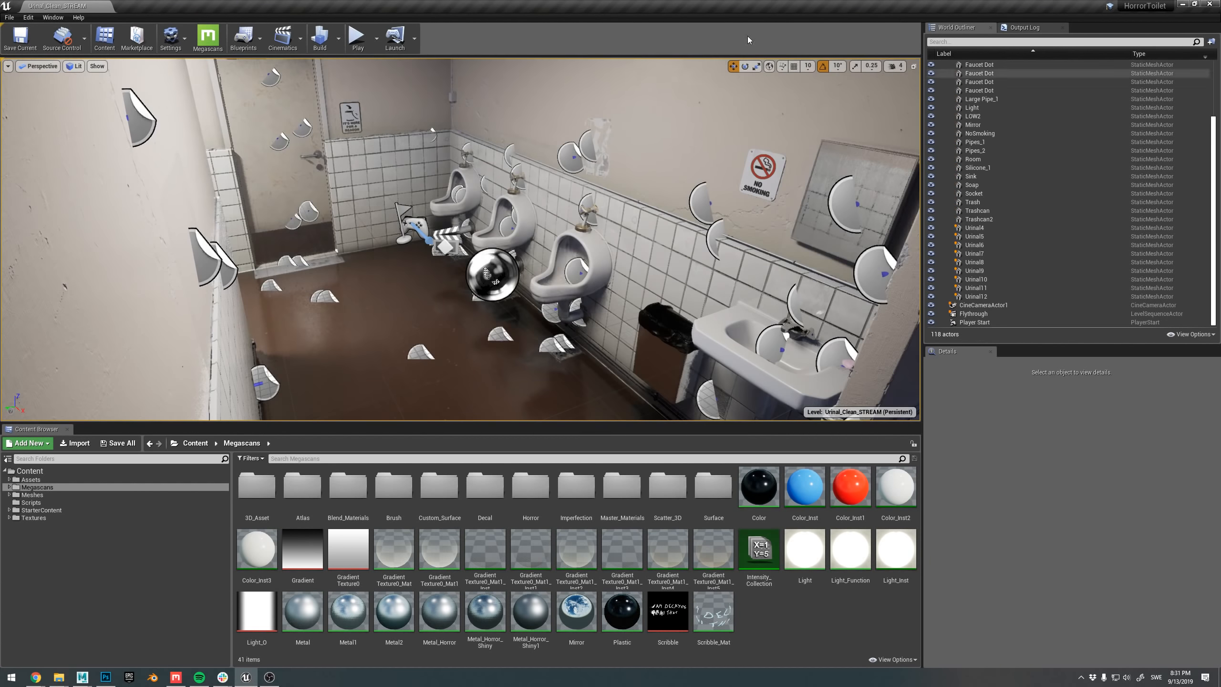
- Turn on game view to hide the editor icons and look around the clean restroom
{"action": "left_click", "coordinate": [361, 49]}
{"action": "key", "text": "Escape"}
{"action": "right_click_drag", "start_coordinate": [433, 137], "coordinate": [712, 159]}
{"action": "key", "text": "g"}
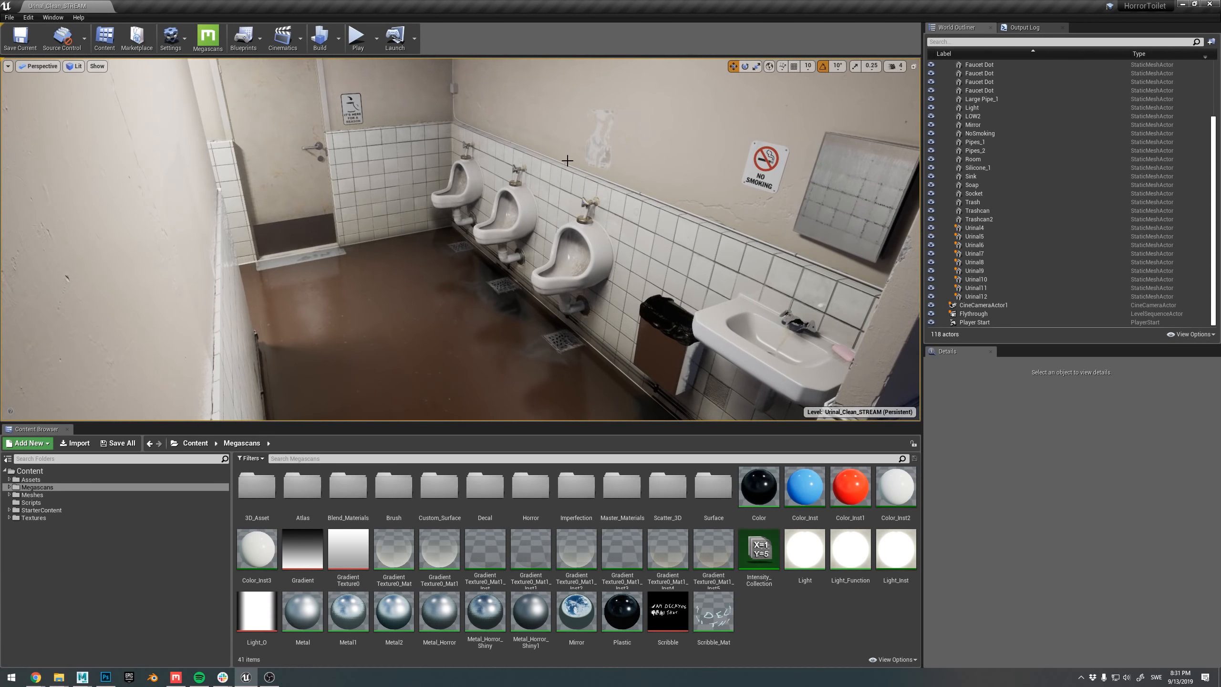
{"action": "right_click_drag", "start_coordinate": [433, 137], "coordinate": [572, 130]}
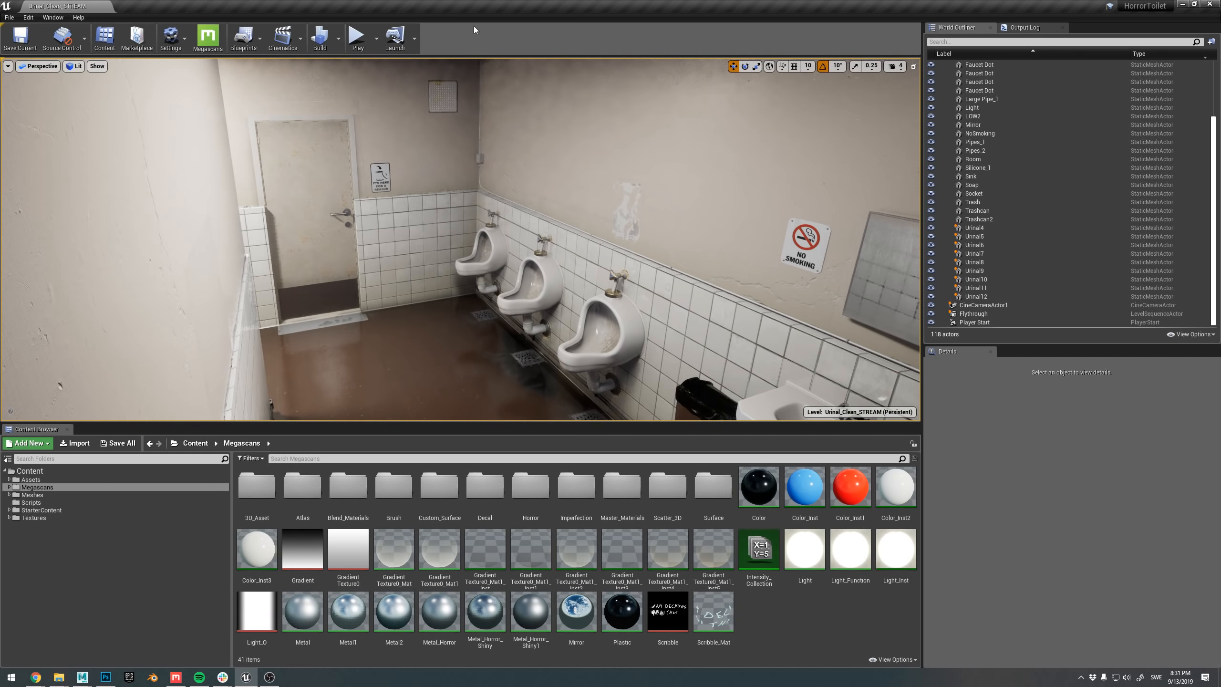
{"action": "right_click_drag", "start_coordinate": [532, 225], "coordinate": [545, 250]}
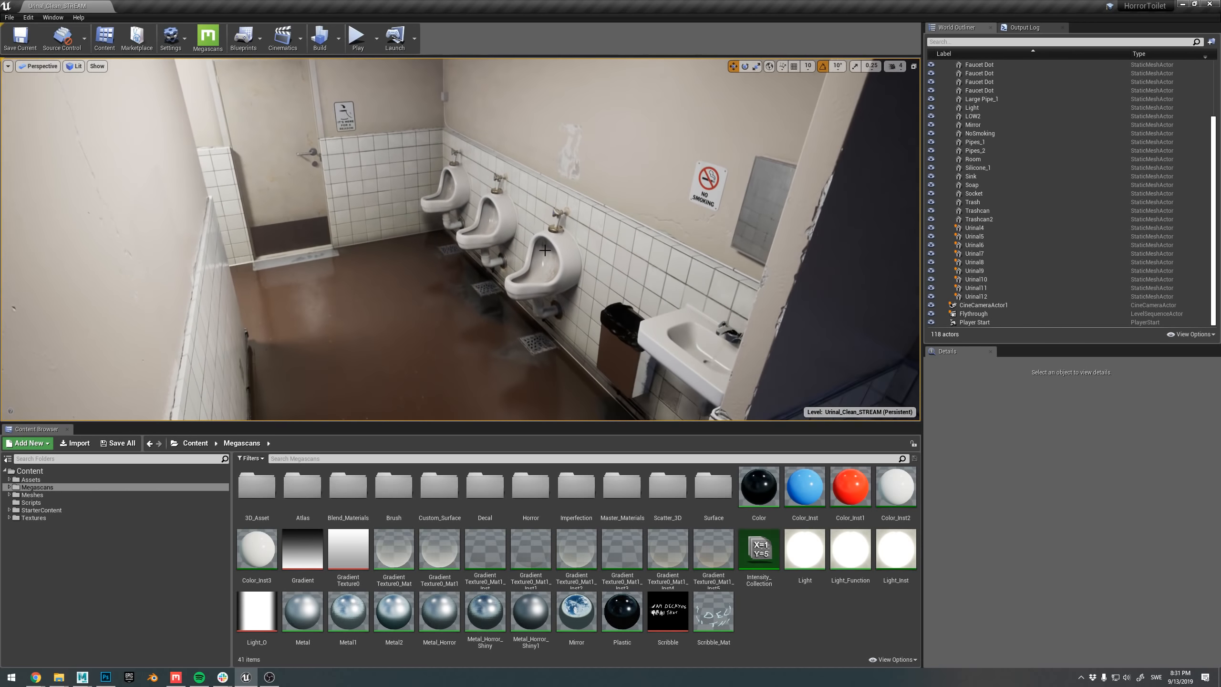
{"action": "left_click_drag", "start_coordinate": [550, 212], "coordinate": [546, 202]}
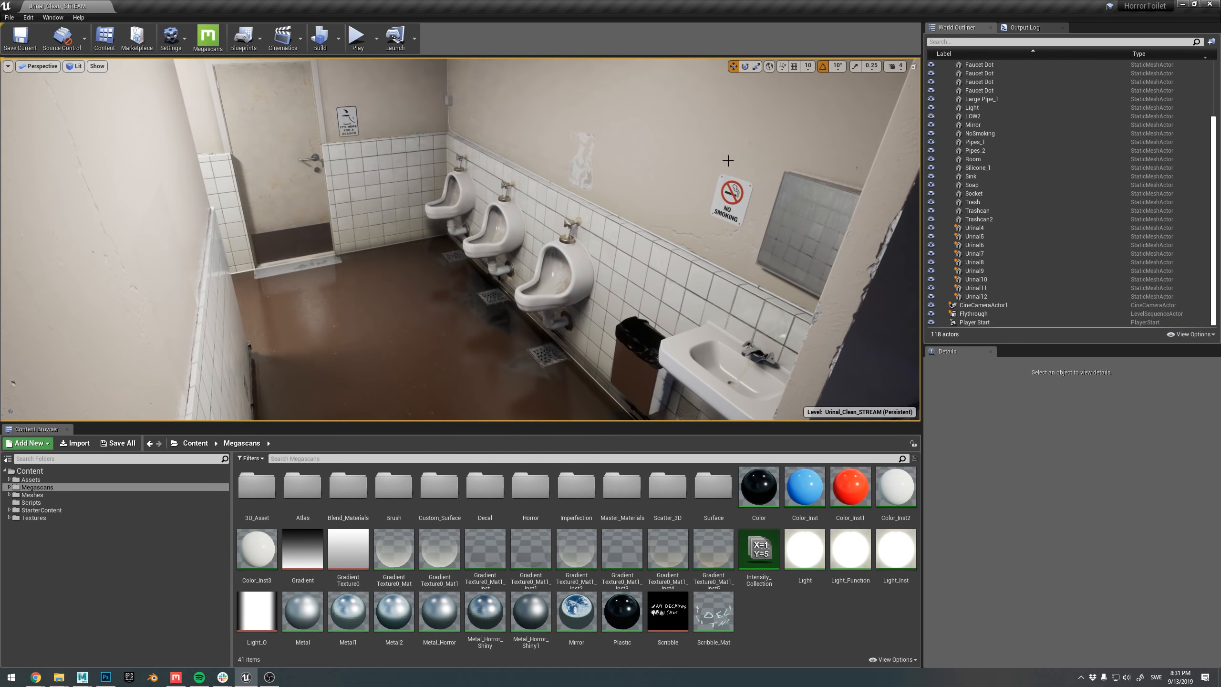
- Collapse the Meshes folder and expand the Lighting folder to list the level's lights
{"action": "scroll", "coordinate": [1008, 147], "scroll_direction": "up", "scroll_amount": 10}
{"action": "left_click", "coordinate": [945, 107]}
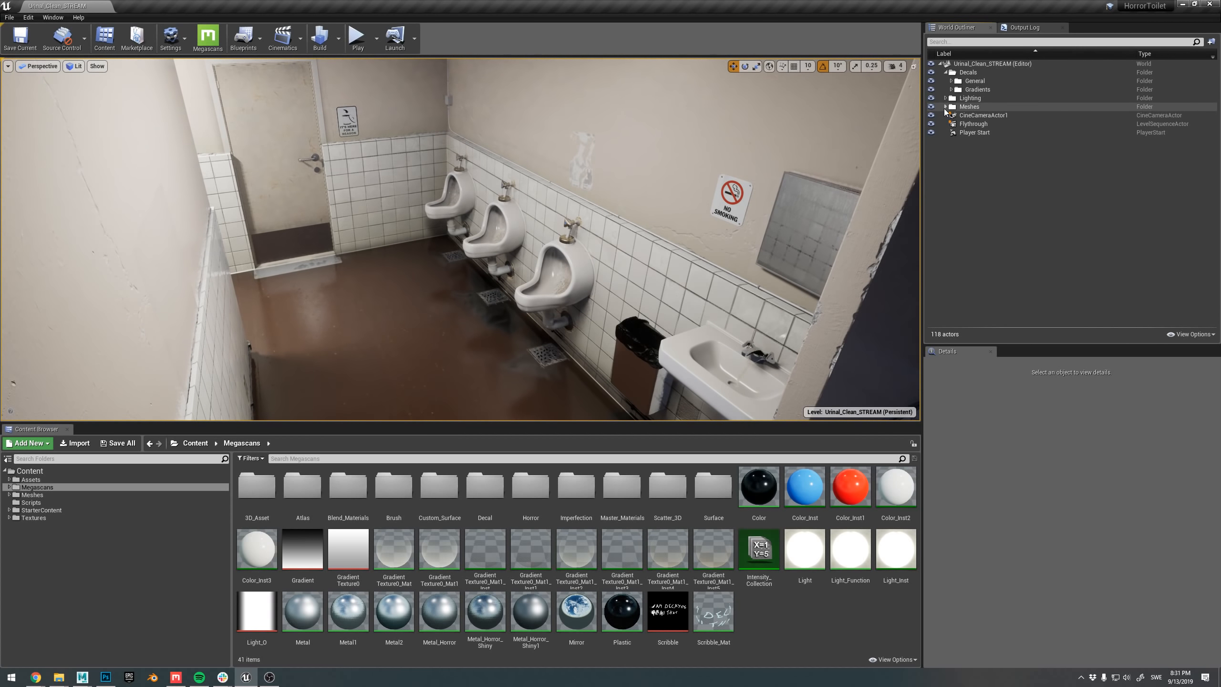
{"action": "left_click", "coordinate": [962, 100]}
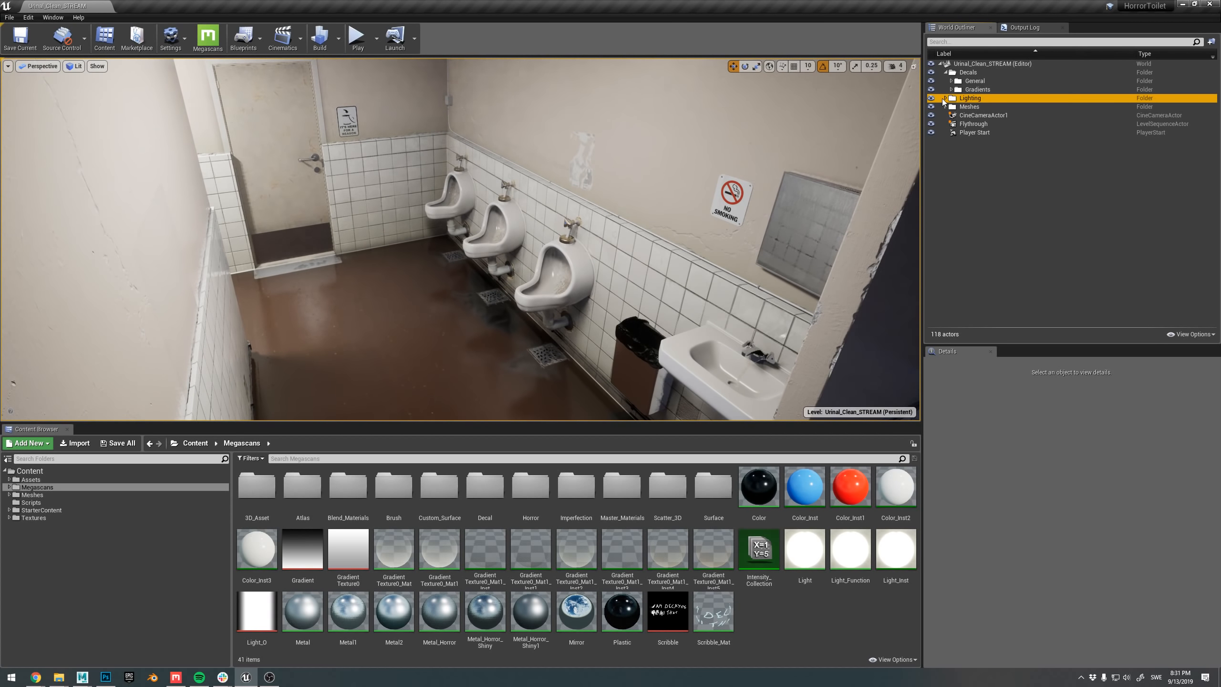
{"action": "left_click", "coordinate": [945, 99]}
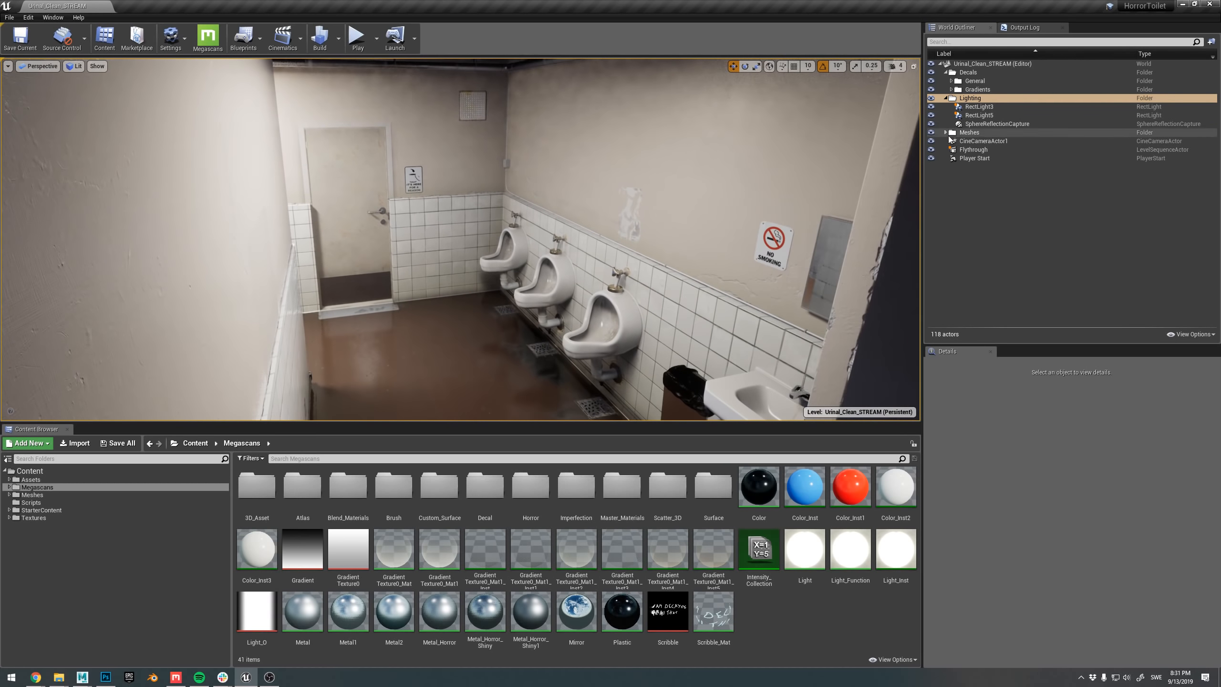
- Hide RectLight5 and show it again to compare its effect on the restroom, including the ceiling
{"action": "left_click", "coordinate": [931, 116]}
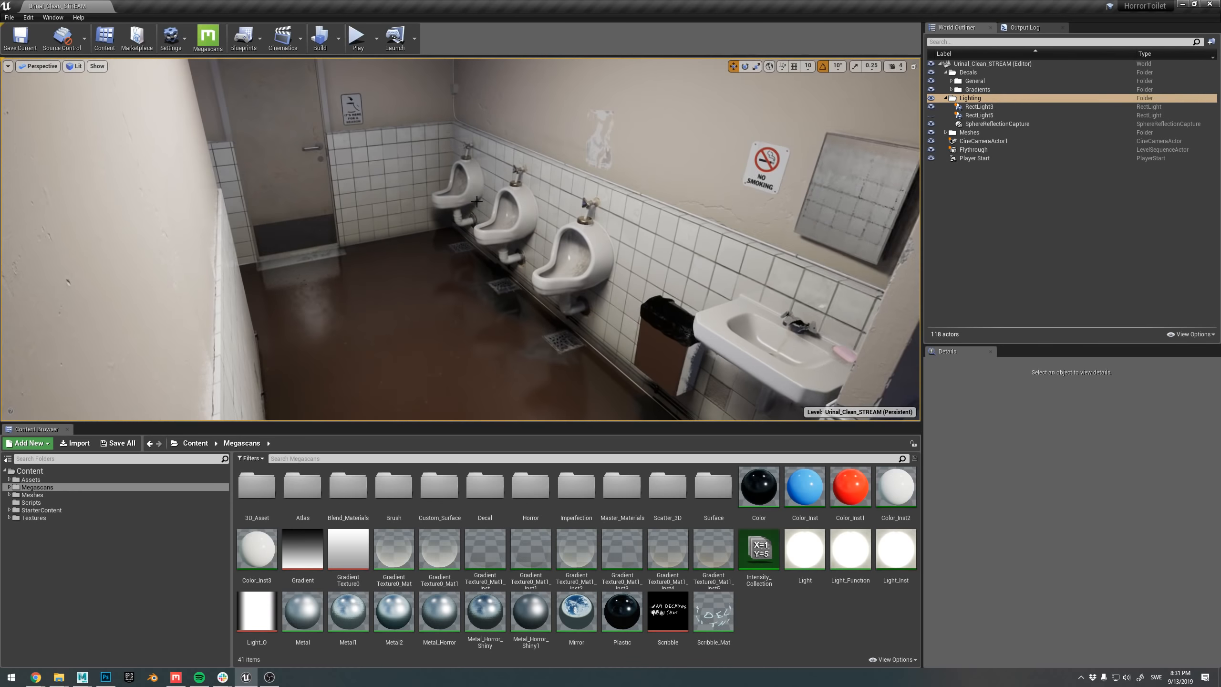
{"action": "right_click_drag", "start_coordinate": [674, 107], "coordinate": [660, 93]}
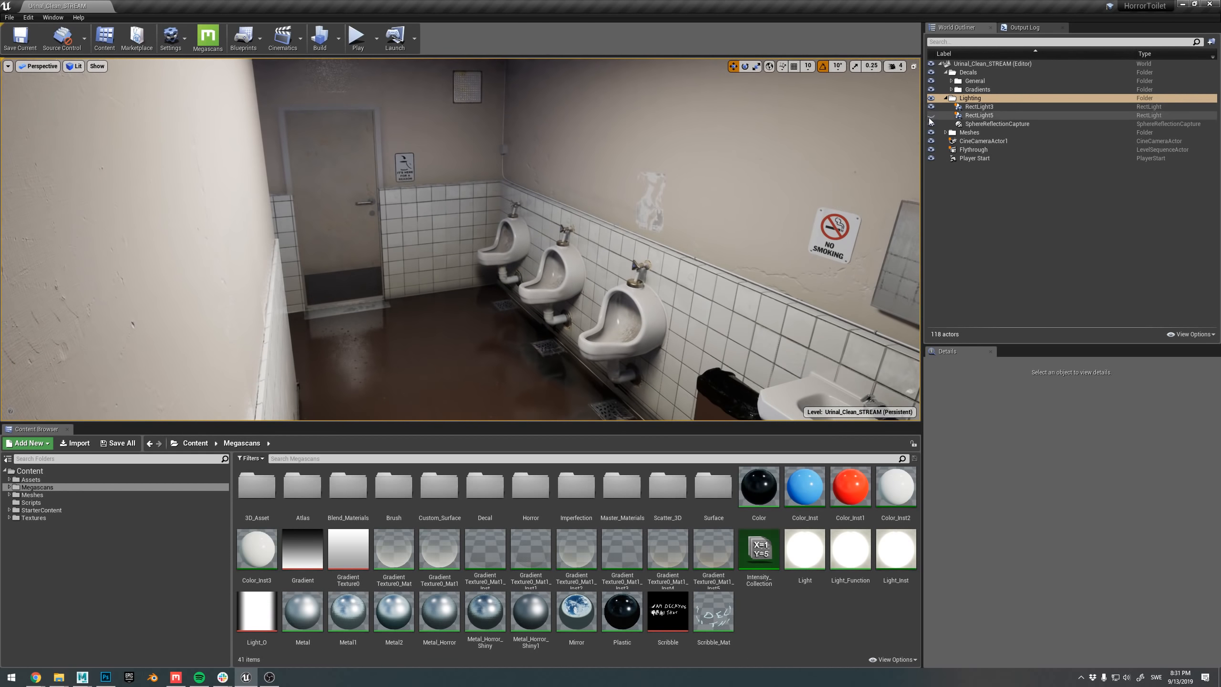
{"action": "left_click", "coordinate": [931, 116]}
{"action": "right_click_drag", "start_coordinate": [377, 228], "coordinate": [371, 218]}
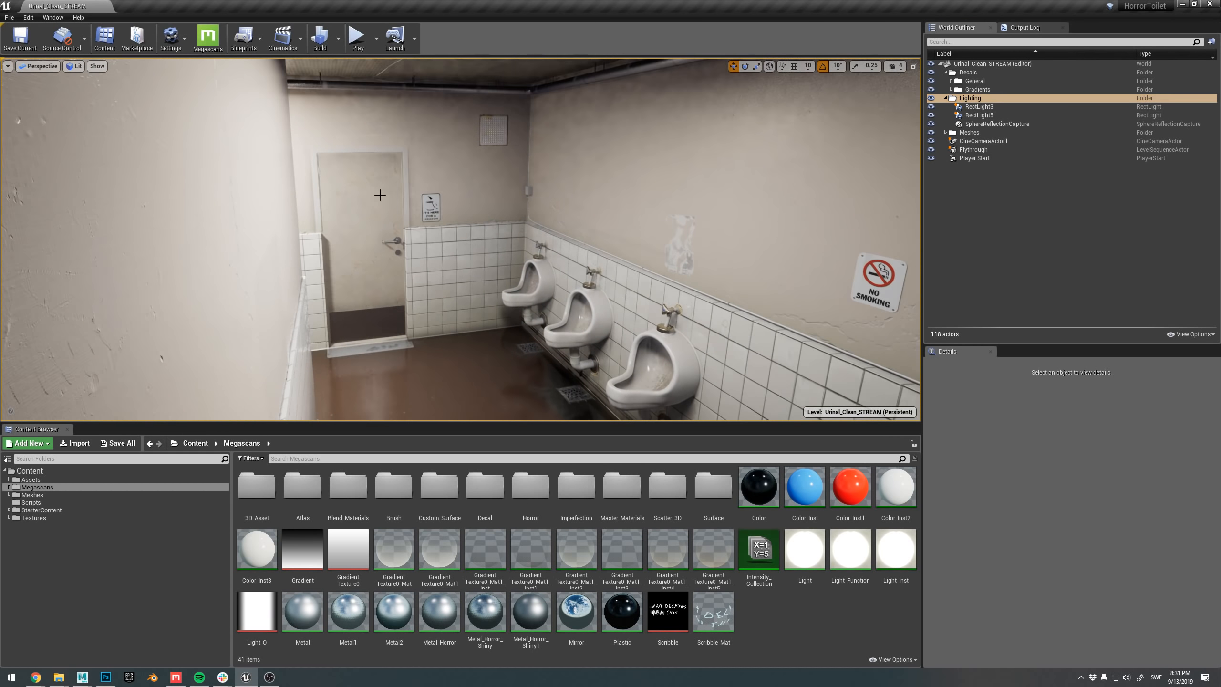
{"action": "right_click_drag", "start_coordinate": [567, 220], "coordinate": [566, 204]}
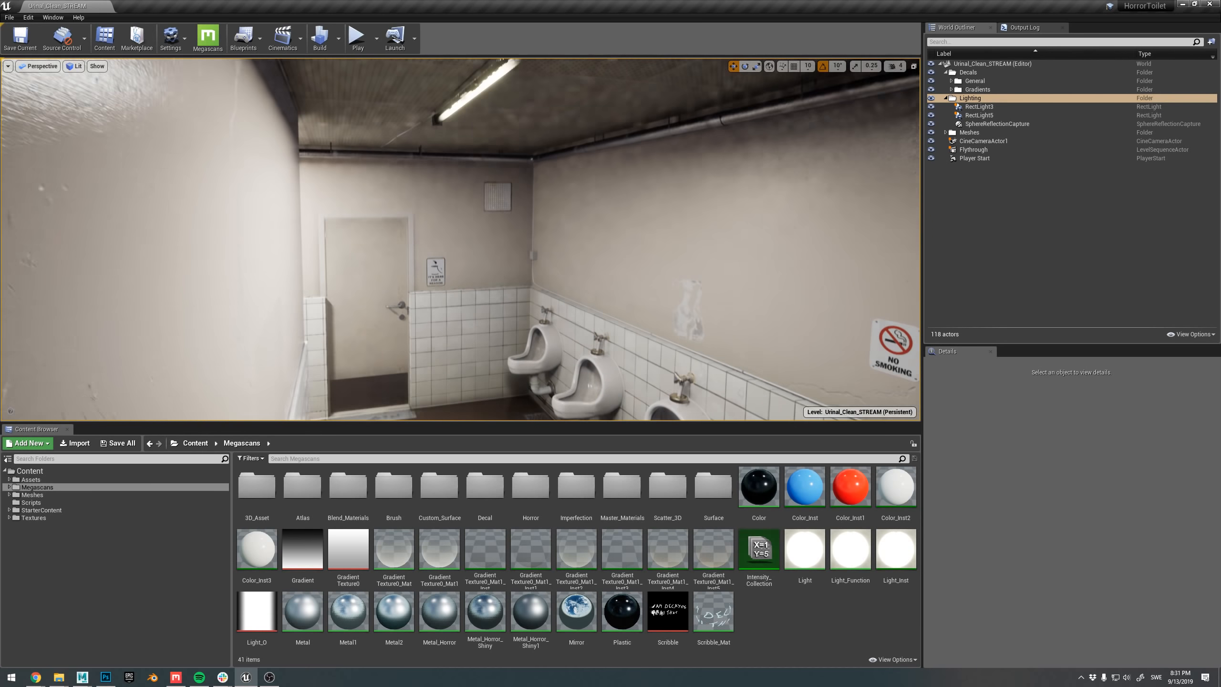
- Select the ceiling light RectLight3 in the scene and check the room's lighting by toggling RectLight5
{"action": "key", "text": "g"}
{"action": "right_click_drag", "start_coordinate": [478, 114], "coordinate": [592, 221]}
{"action": "left_click", "coordinate": [481, 115]}
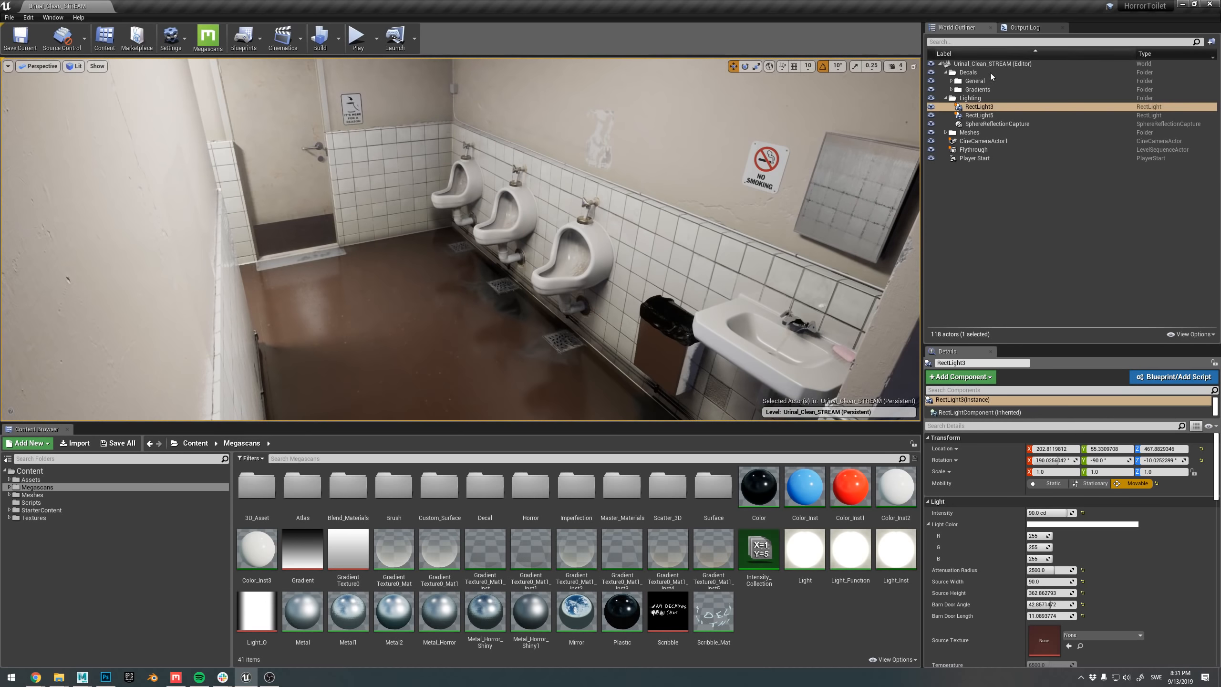
{"action": "left_click", "coordinate": [932, 115]}
{"action": "right_click_drag", "start_coordinate": [793, 183], "coordinate": [798, 173]}
{"action": "left_click", "coordinate": [950, 110]}
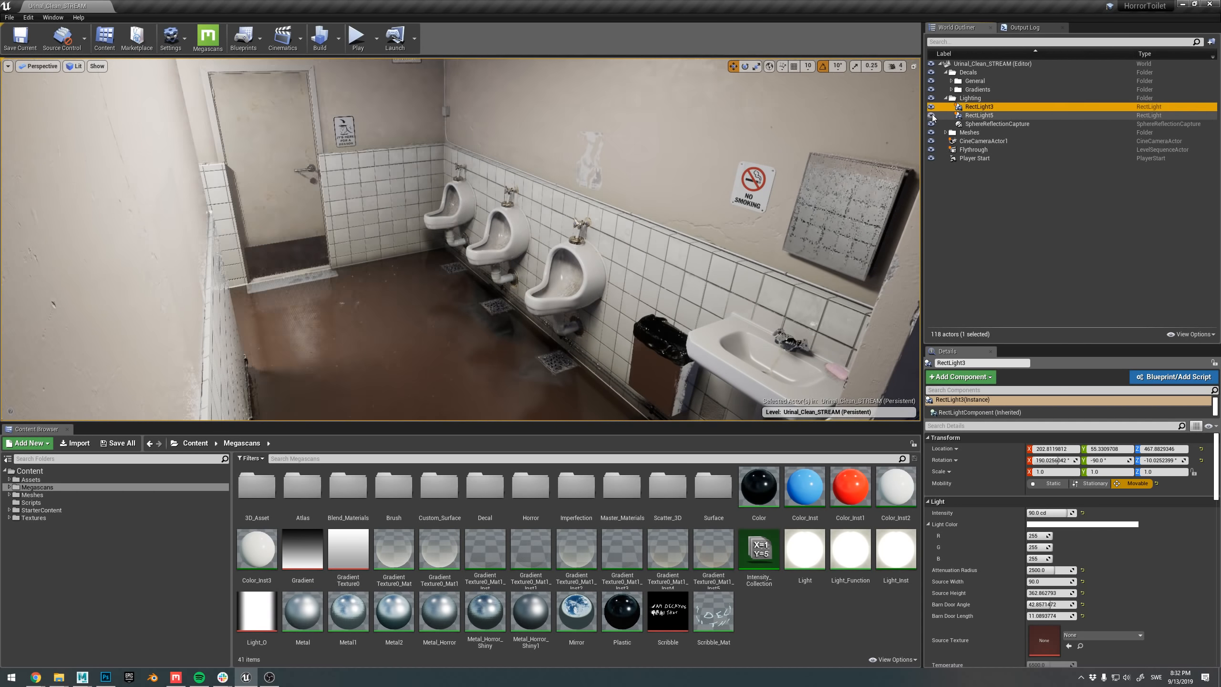
- Turn off ray-traced global illumination by running the console command r.RayTracing.GlobalIllumination 0 in the Output Log
{"action": "left_click", "coordinate": [1025, 27]}
{"action": "left_click", "coordinate": [995, 337]}
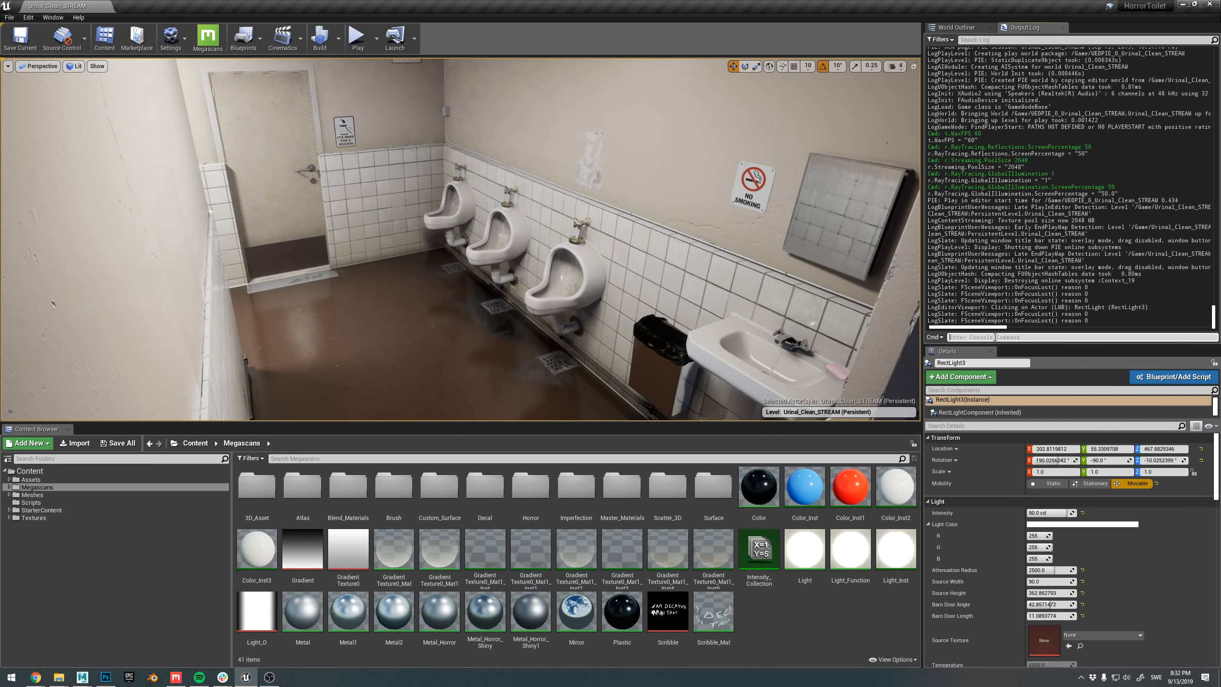
{"action": "key", "text": "Up"}
{"action": "key", "text": "Up"}
{"action": "key", "text": "Up"}
{"action": "key", "text": "Up"}
{"action": "key", "text": "Up"}
{"action": "key", "text": "Up"}
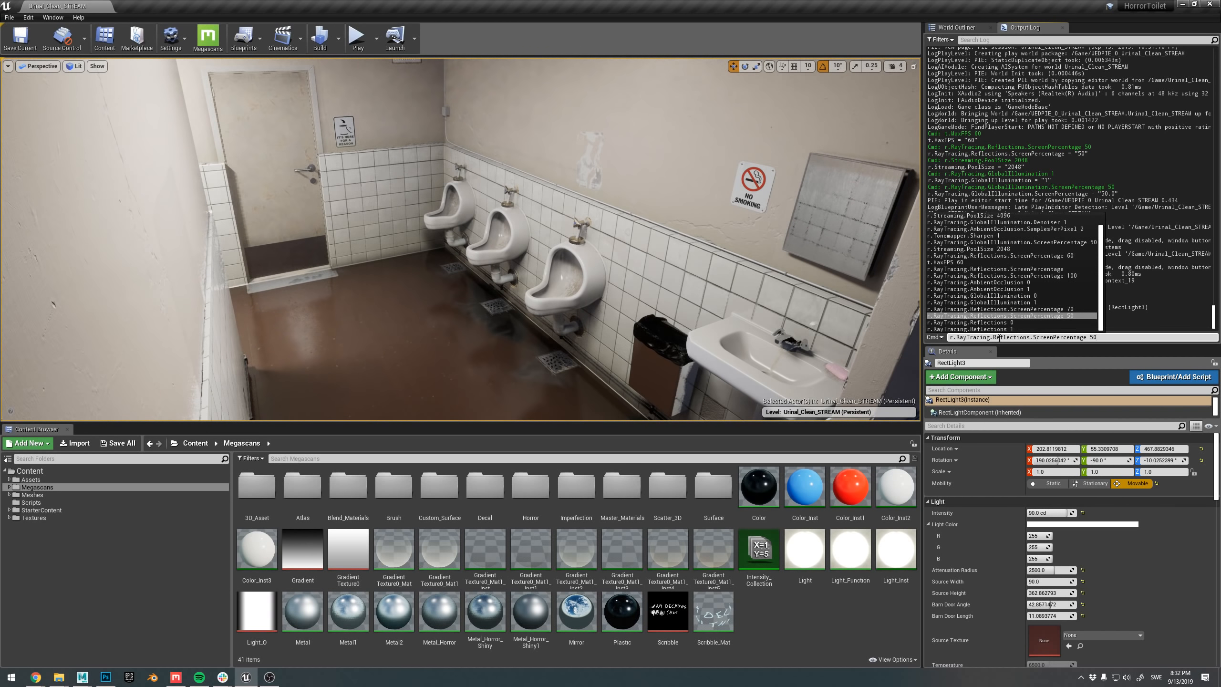
{"action": "key", "text": "Return"}
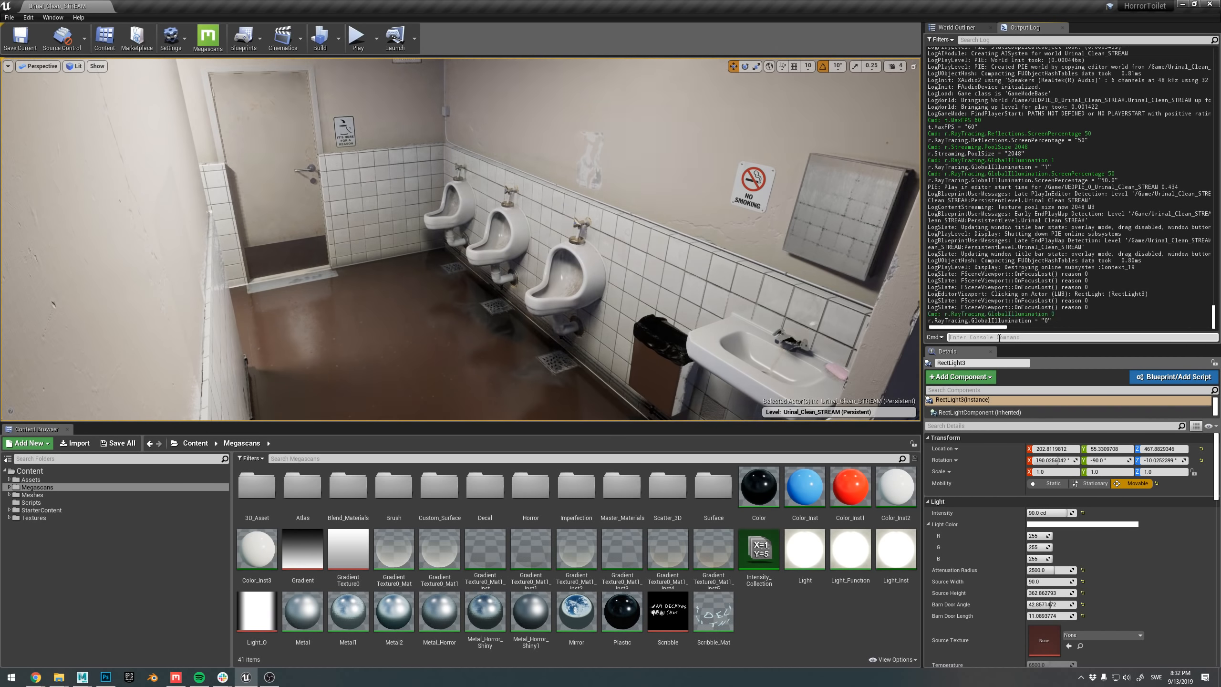
- Turn ray-traced global illumination back on with the console command r.RayTracing.GlobalIllumination 1
{"action": "key", "text": "Up"}
{"action": "key", "text": "Up"}
{"action": "key", "text": "Up"}
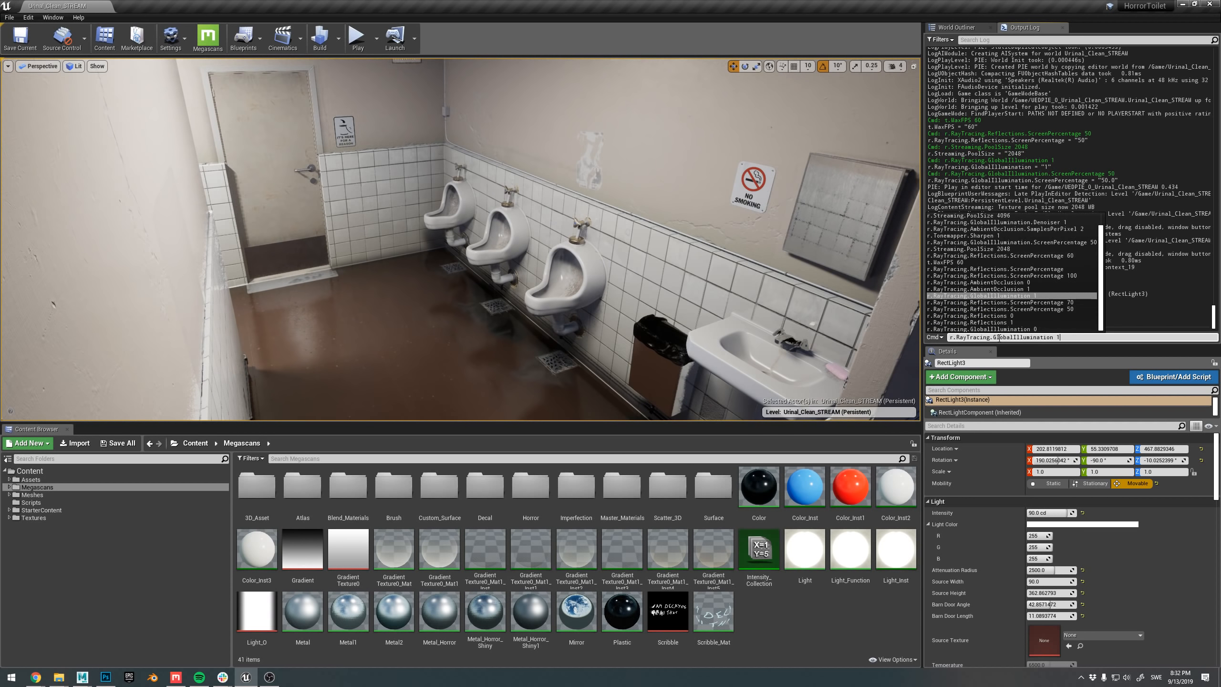
{"action": "key", "text": "Return"}
{"action": "key", "text": "Up"}
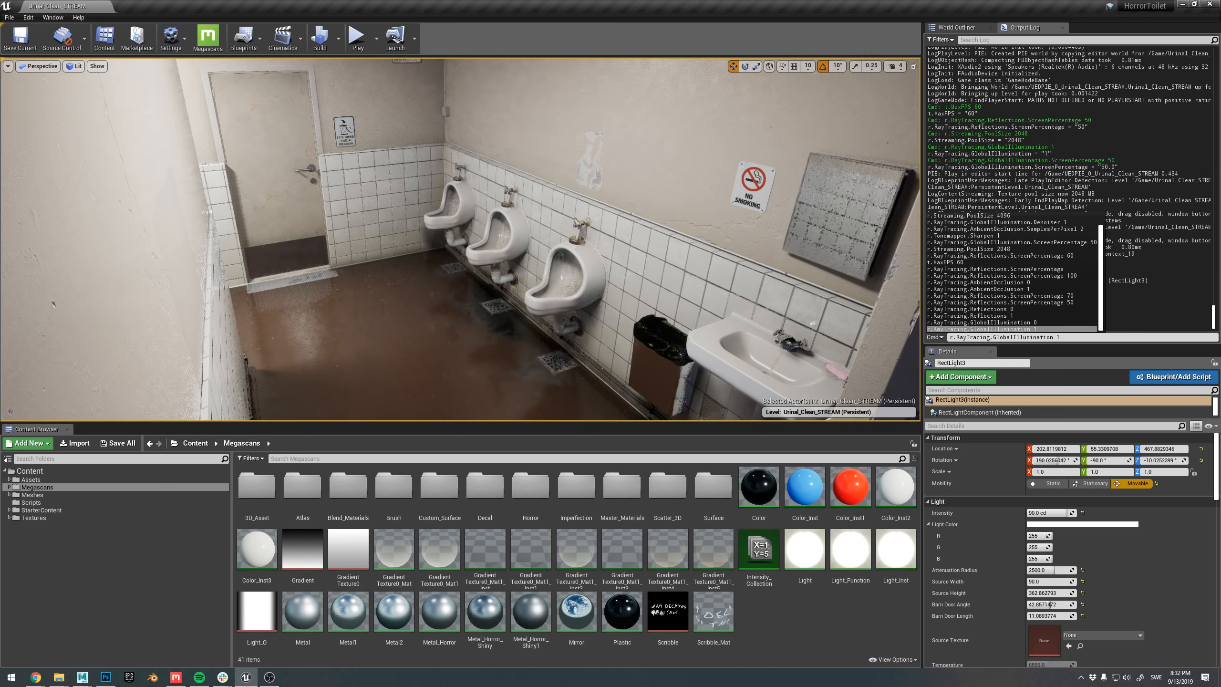
{"action": "left_click", "coordinate": [1026, 337]}
{"action": "key", "text": "Return"}
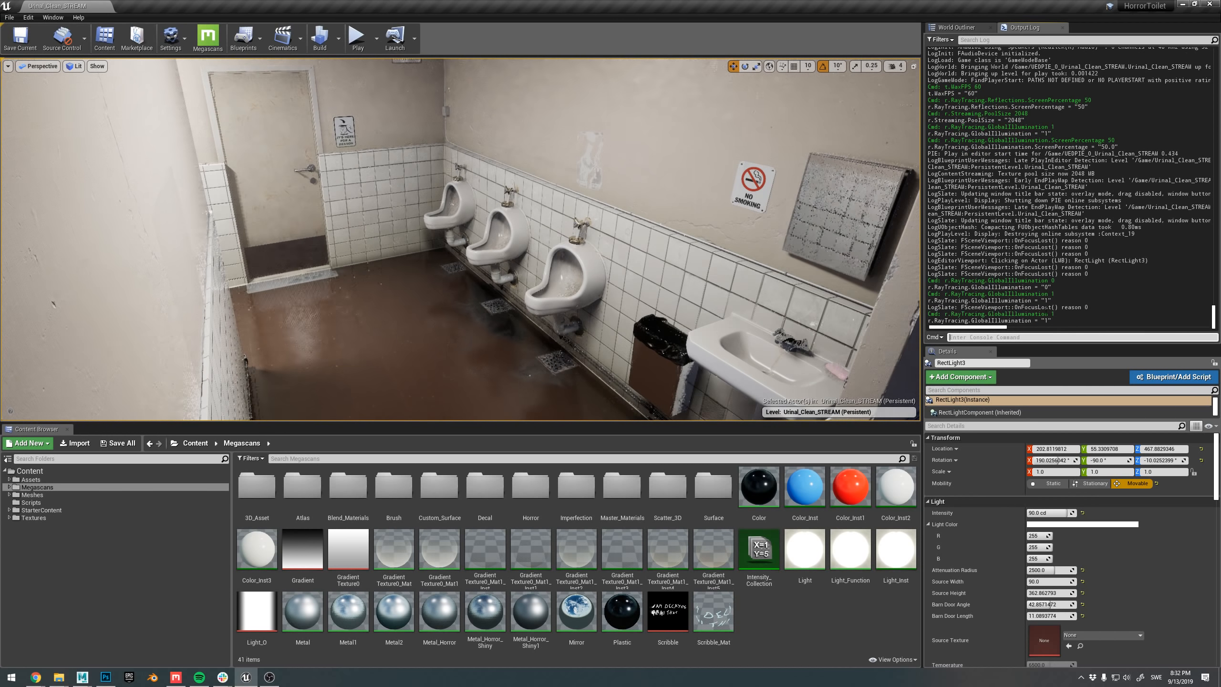
- Frame the restroom with its ceiling and run r.RayTracing.GlobalIllumination 0 to inspect the ceiling without bounced light
{"action": "right_click_drag", "start_coordinate": [782, 337], "coordinate": [782, 308]}
{"action": "key", "text": "s"}
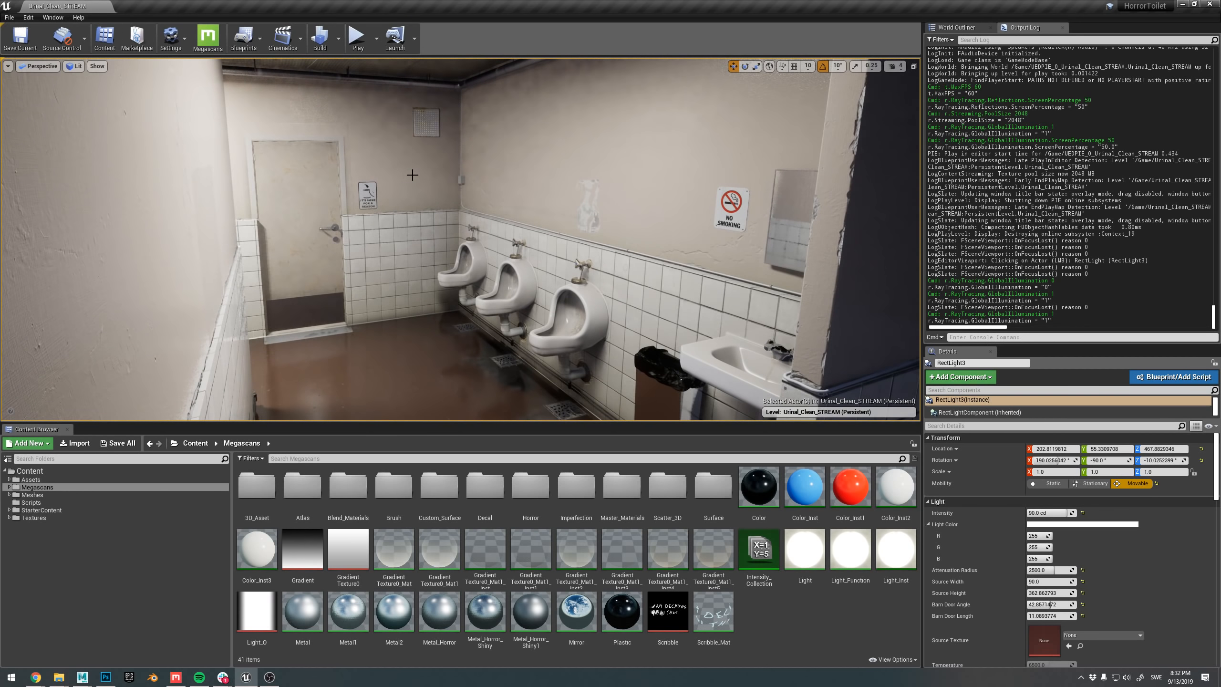
{"action": "mouse_move", "coordinate": [472, 195]}
{"action": "right_mouse_down"}
{"action": "mouse_move", "coordinate": [472, 149]}
{"action": "mouse_move", "coordinate": [472, 212]}
{"action": "right_mouse_up"}
{"action": "key", "text": "w"}
{"action": "key", "text": "s"}
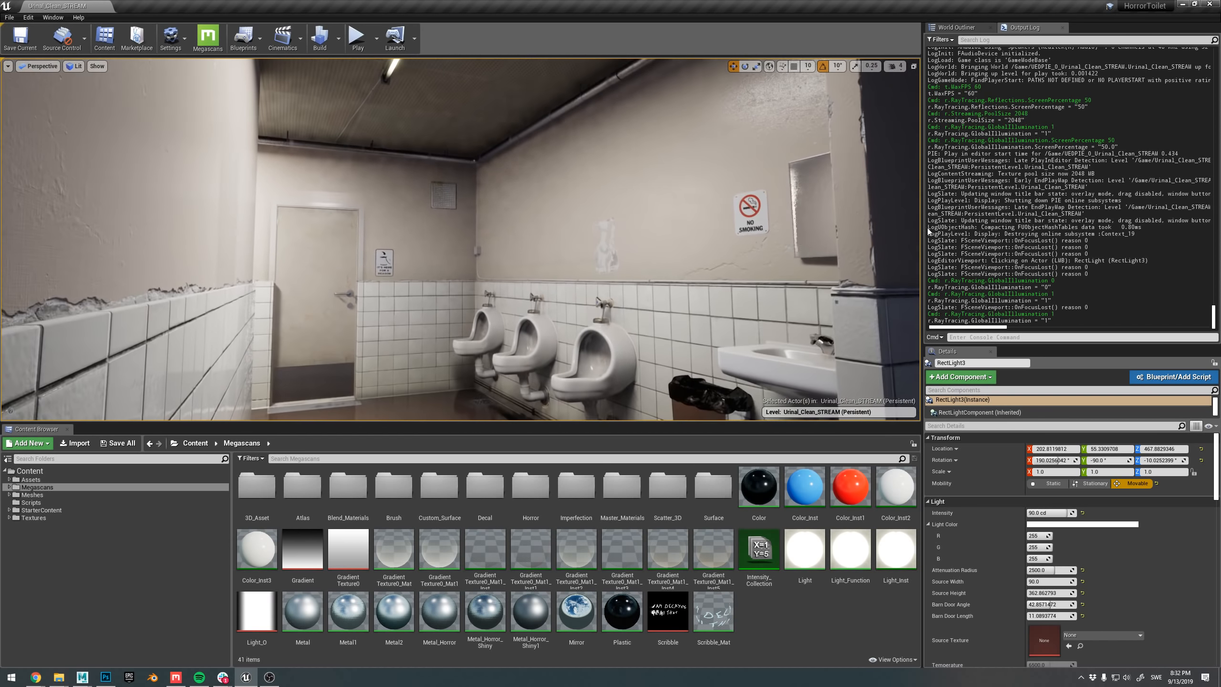
{"action": "left_click", "coordinate": [1029, 339]}
{"action": "key", "text": "Up"}
{"action": "key", "text": "Up"}
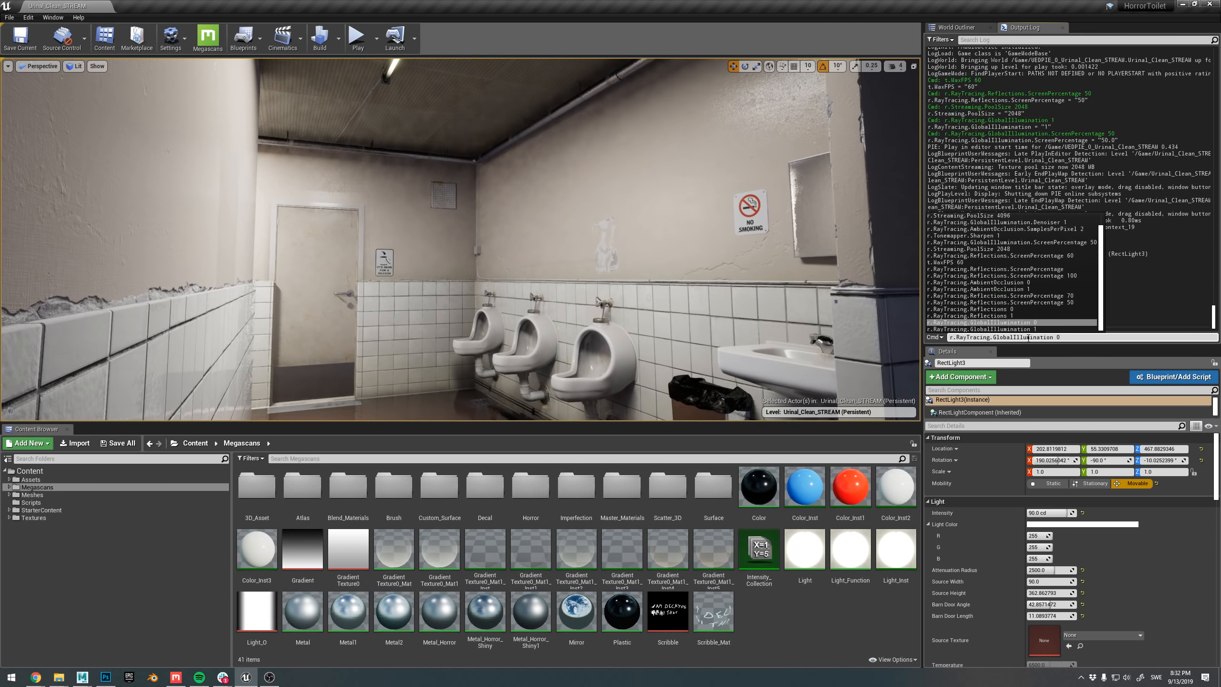
{"action": "key", "text": "Return"}
{"action": "mouse_move", "coordinate": [570, 177]}
{"action": "right_mouse_down"}
{"action": "mouse_move", "coordinate": [569, 144]}
{"action": "mouse_move", "coordinate": [538, 139]}
{"action": "mouse_move", "coordinate": [565, 204]}
{"action": "mouse_move", "coordinate": [563, 195]}
{"action": "right_mouse_up"}
{"action": "key", "text": "alt+3"}
{"action": "key", "text": "alt+4"}
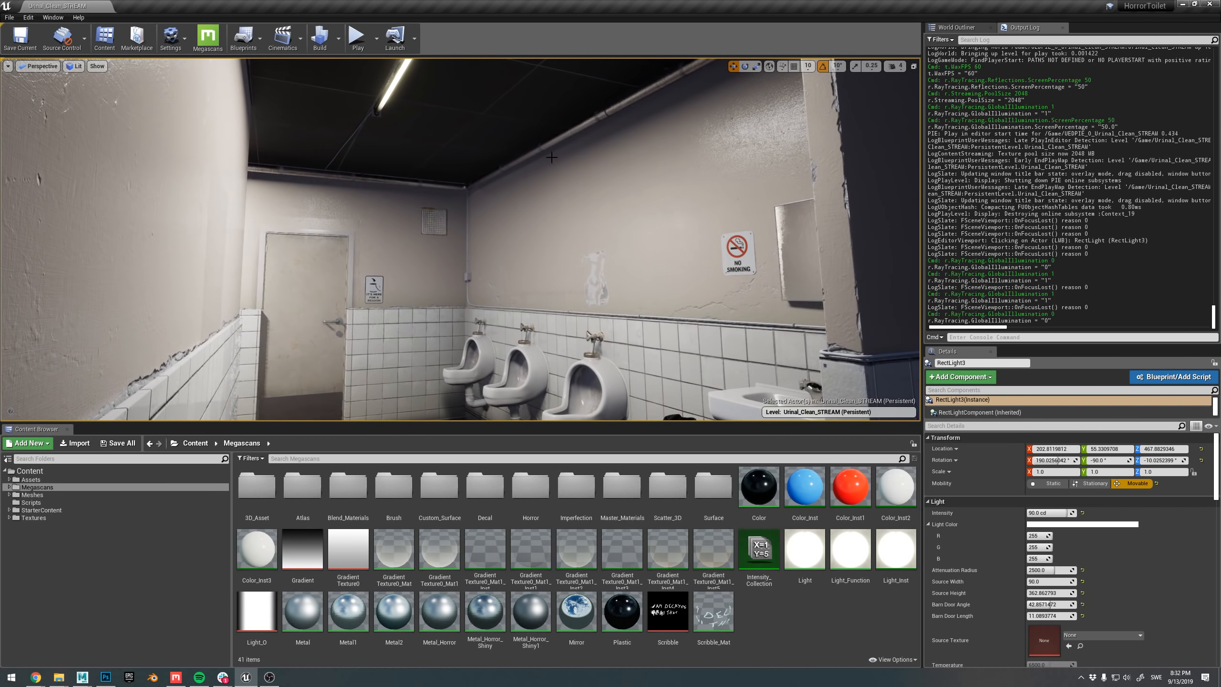
- Run r.RayTracing.GlobalIllumination 1 again and inspect the bounced light on the ceiling, walls and floor
{"action": "left_click", "coordinate": [986, 338]}
{"action": "key", "text": "Up"}
{"action": "key", "text": "Up"}
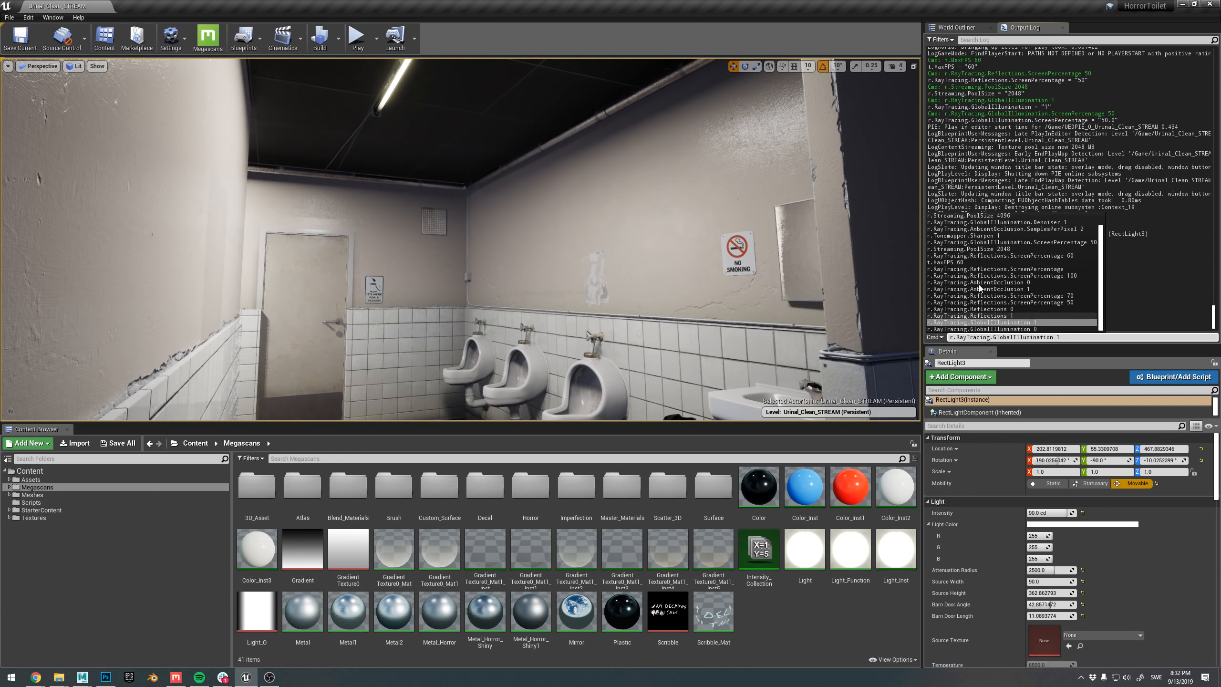
{"action": "key", "text": "Return"}
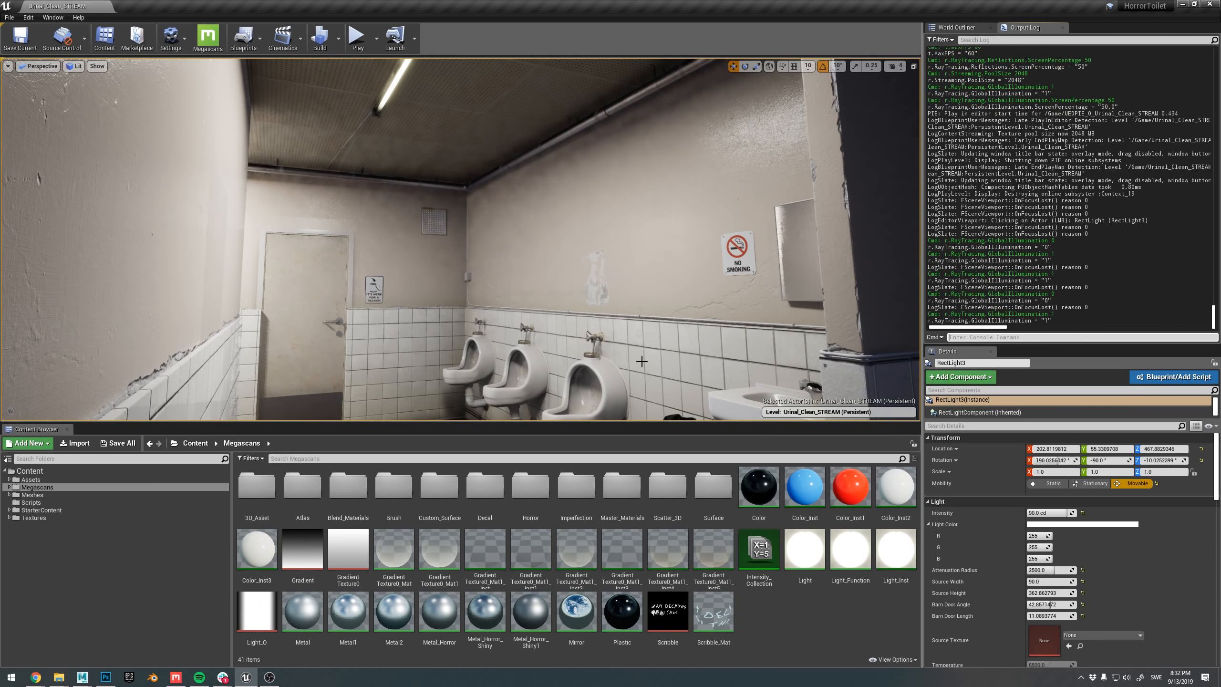
{"action": "right_click_drag", "start_coordinate": [495, 108], "coordinate": [495, 72]}
{"action": "right_click_drag", "start_coordinate": [504, 155], "coordinate": [509, 219]}
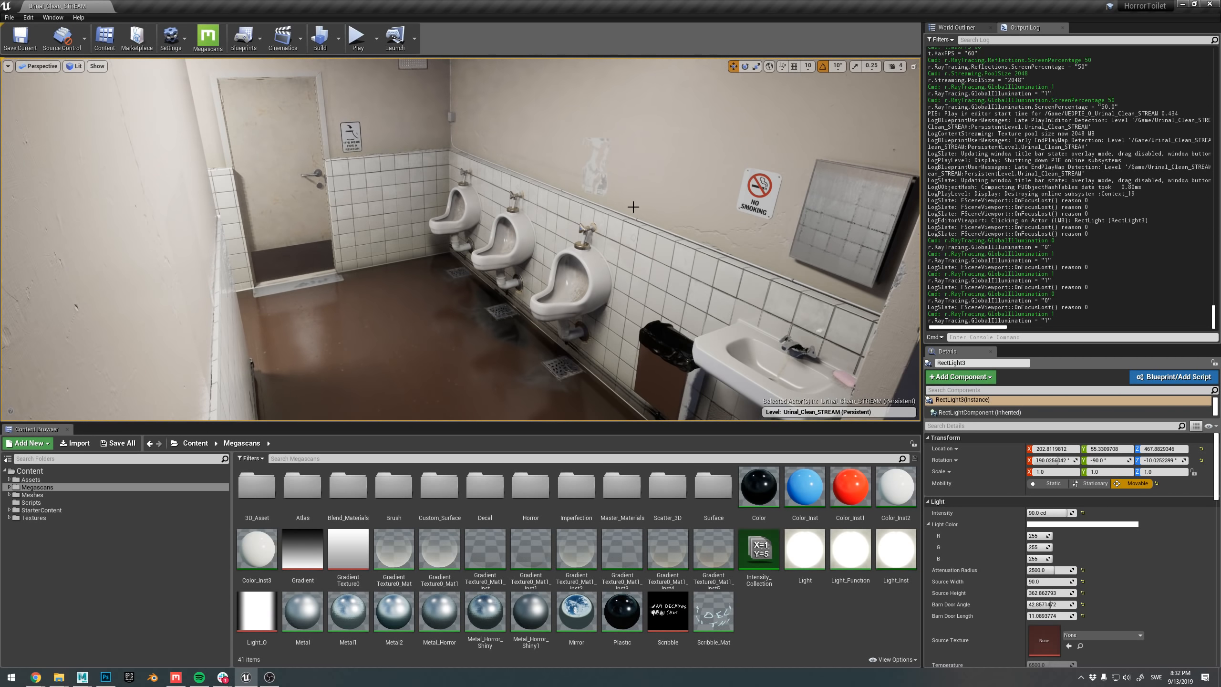
{"action": "right_click_drag", "start_coordinate": [596, 296], "coordinate": [589, 241]}
{"action": "key", "text": "w"}
{"action": "key", "text": "s"}
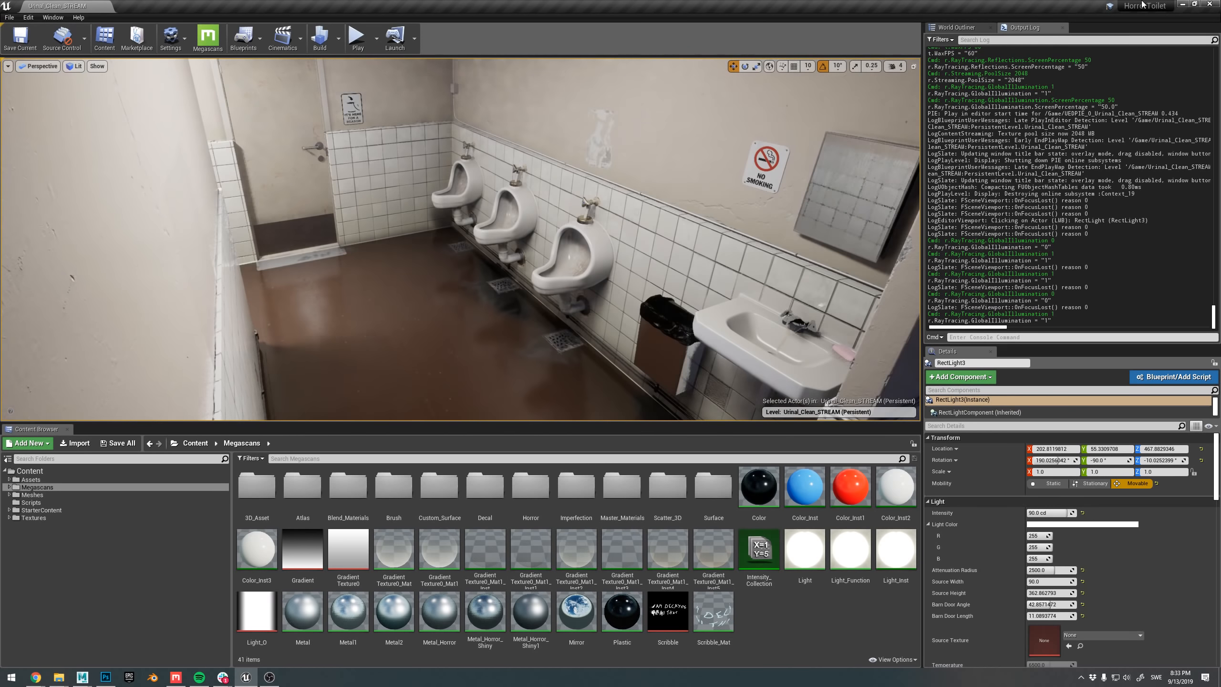
- Select both RectLight3 and RectLight5 in the World Outliner and filter their details by "rayt"
{"action": "left_click", "coordinate": [970, 29]}
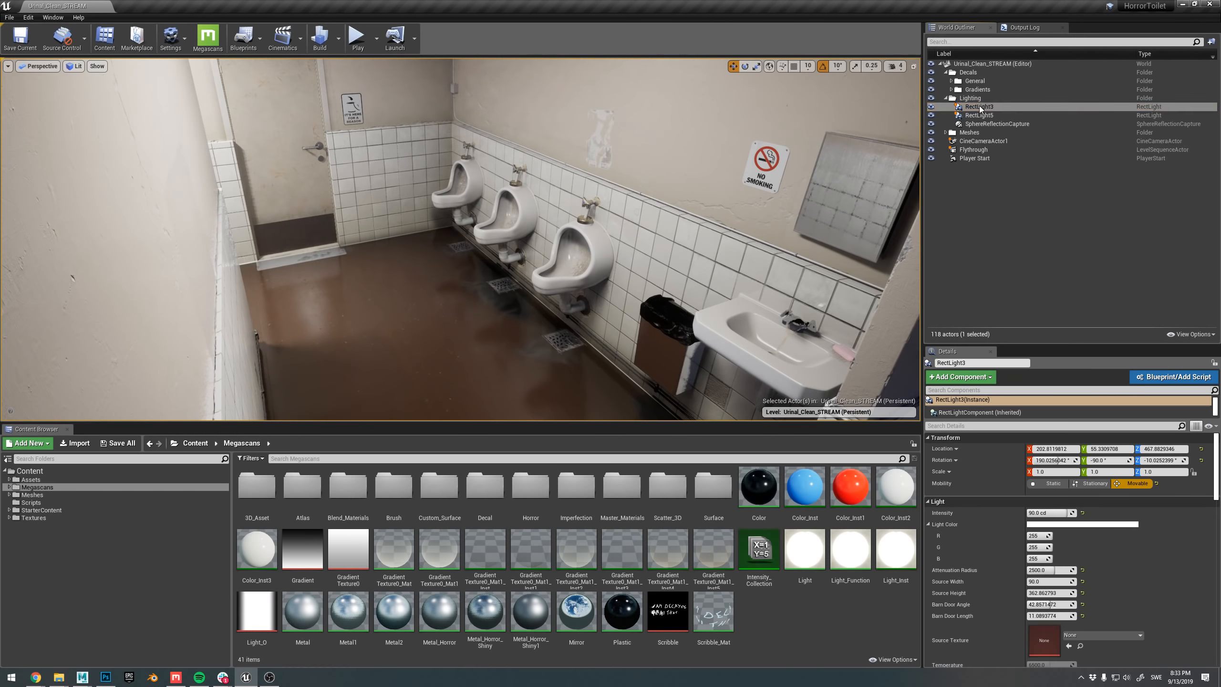
{"action": "left_click", "coordinate": [991, 115], "text": "ctrl"}
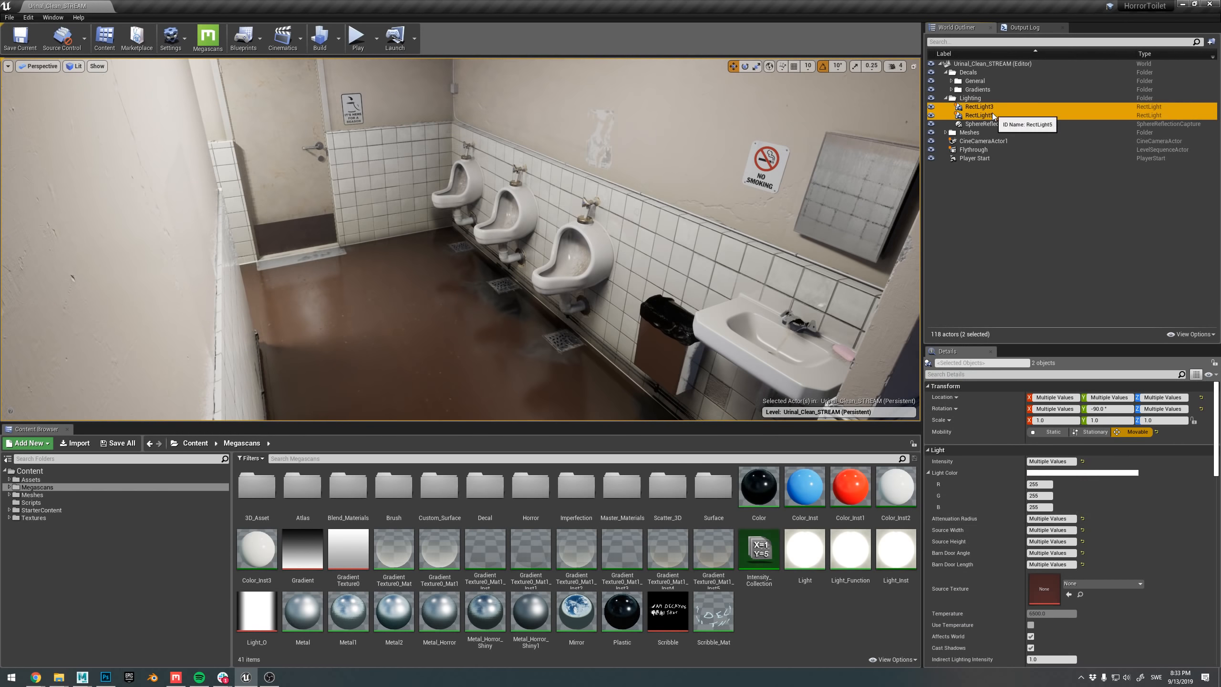
{"action": "left_click", "coordinate": [1009, 375]}
{"action": "type", "text": "rayt"}
{"action": "scroll", "coordinate": [835, 283], "scroll_direction": "down", "scroll_amount": 5}
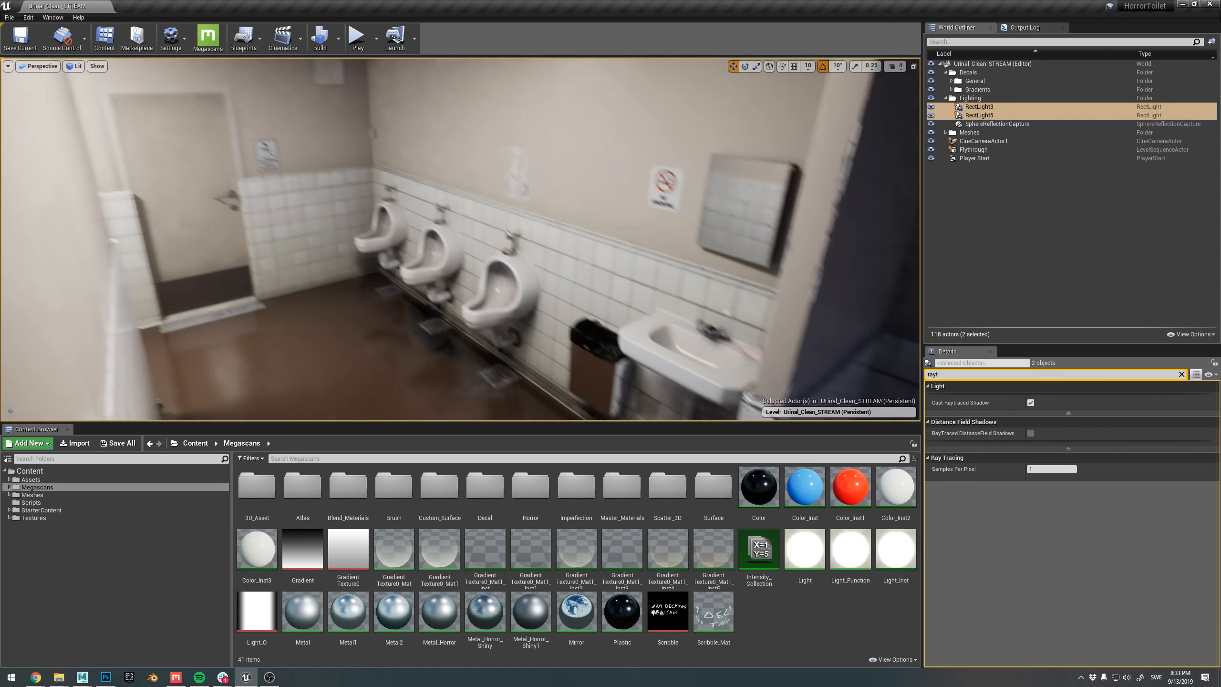
- Toggle Cast Raytraced Shadow on both lights to compare the shadows around the urinals, bin and sink
{"action": "left_click", "coordinate": [1031, 402]}
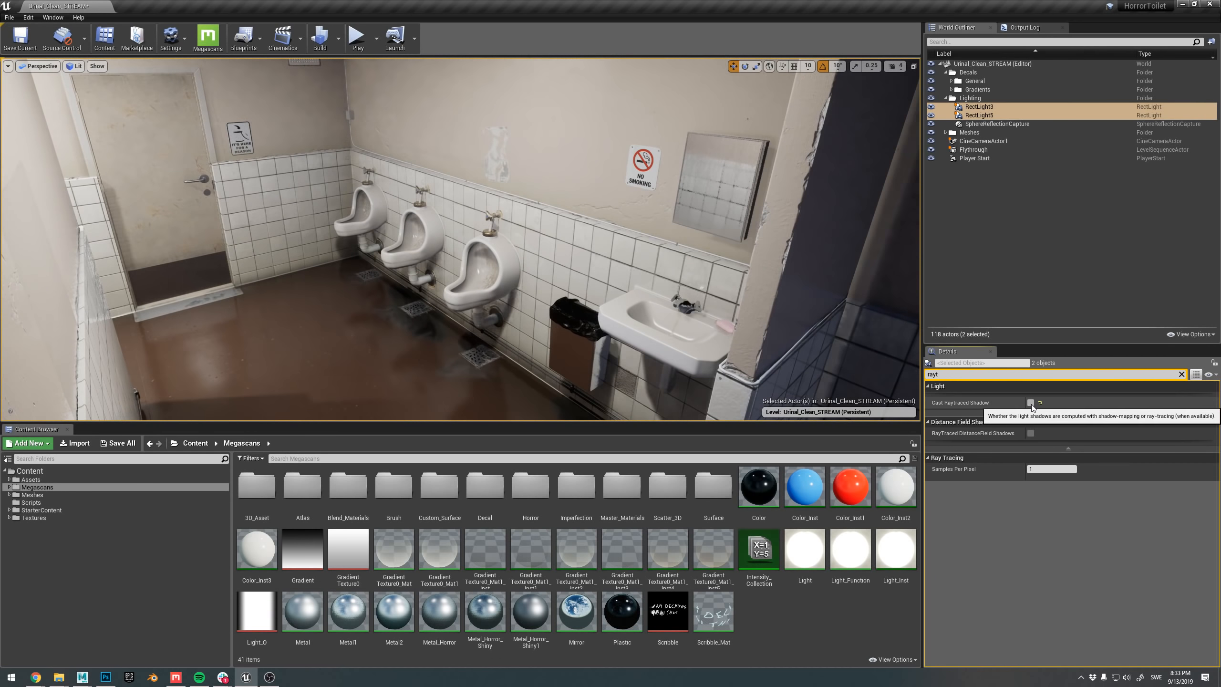
{"action": "left_click", "coordinate": [1031, 404]}
{"action": "left_click", "coordinate": [1031, 403]}
{"action": "right_click_drag", "start_coordinate": [481, 240], "coordinate": [512, 221]}
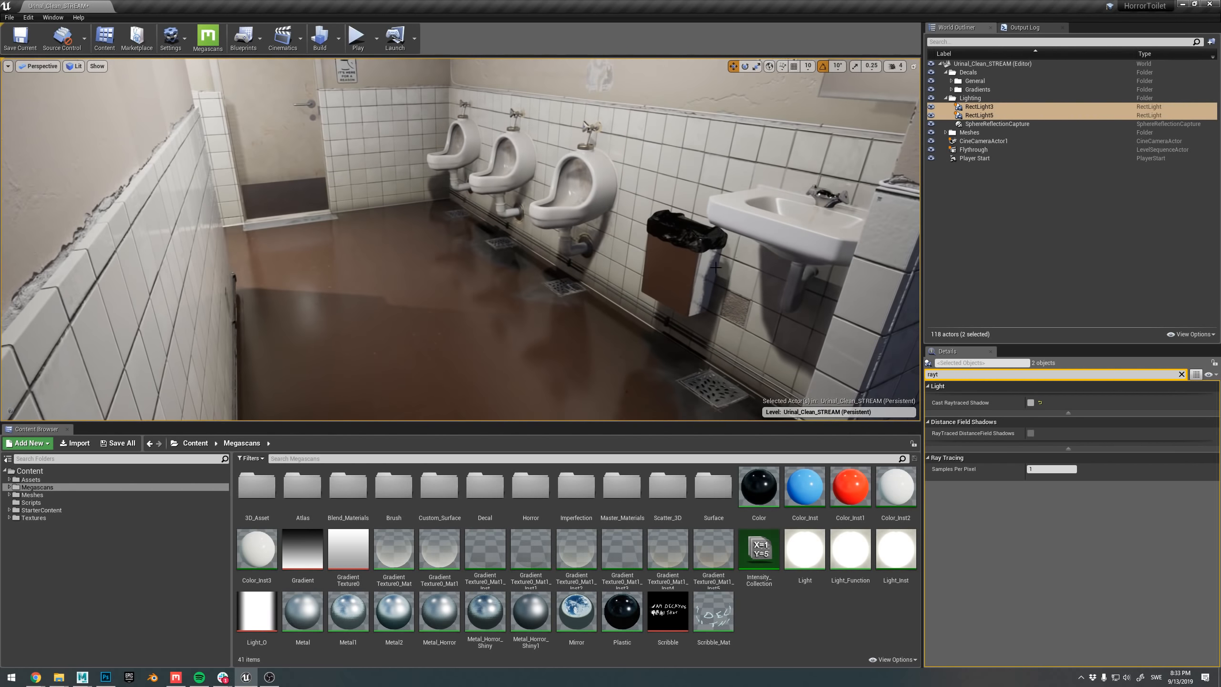
{"action": "left_click", "coordinate": [1031, 402]}
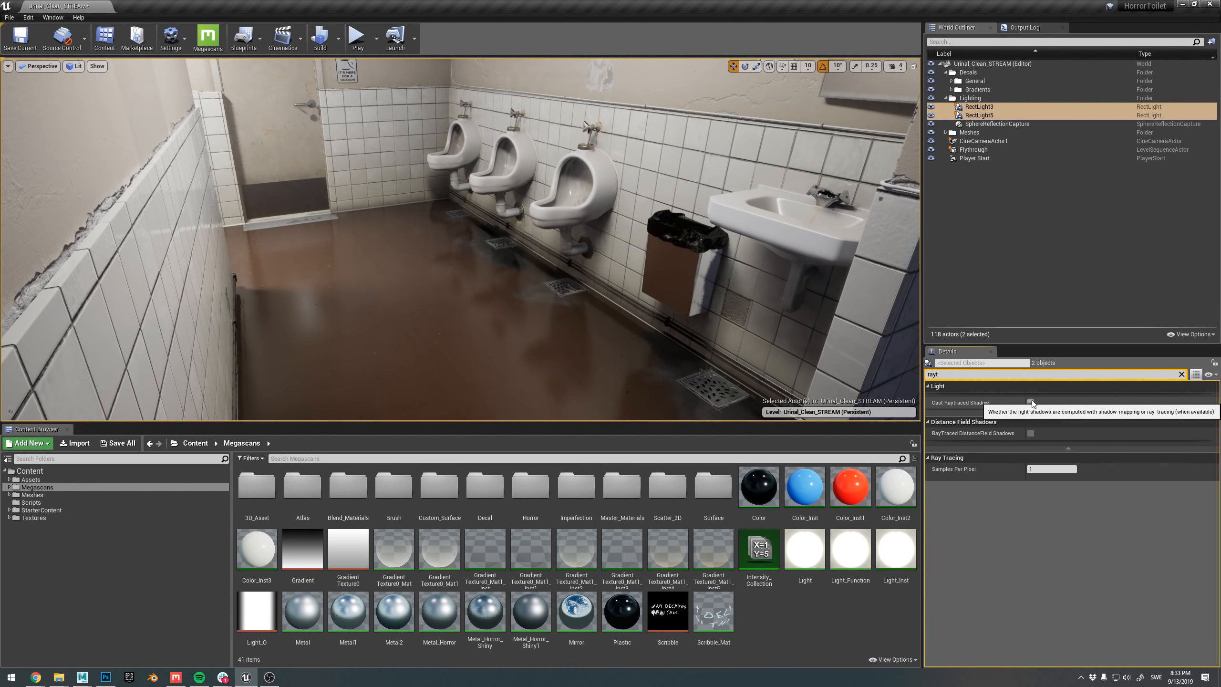
{"action": "left_click", "coordinate": [1031, 402]}
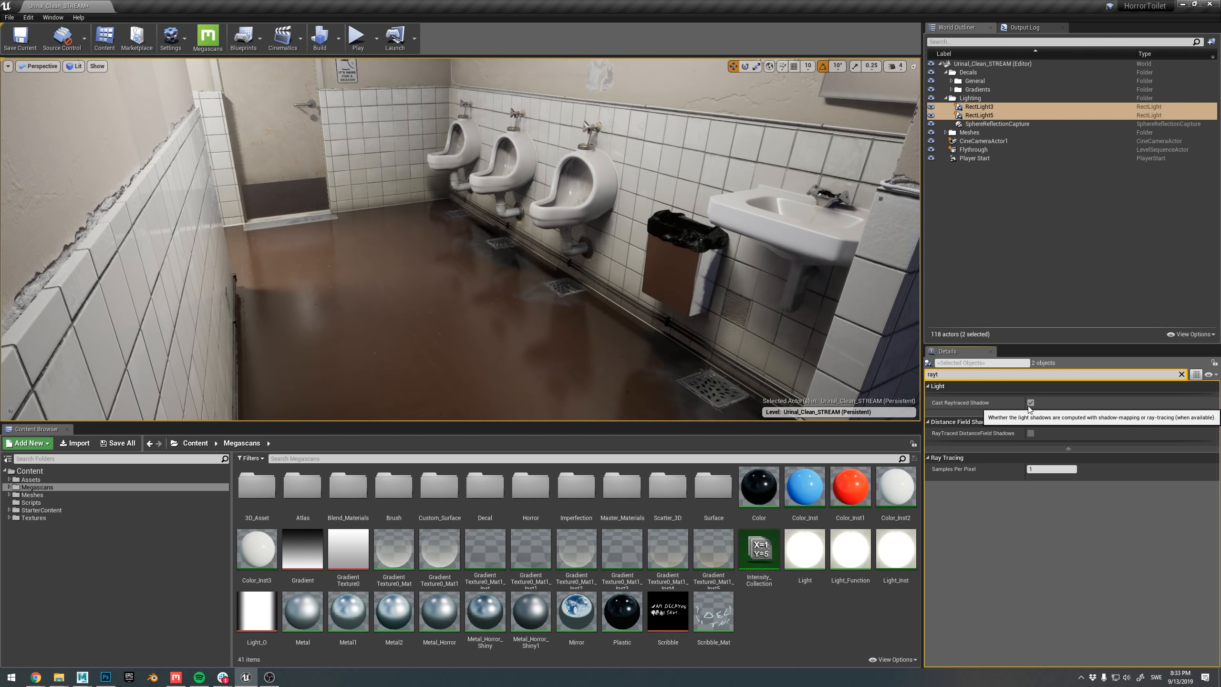
{"action": "left_click", "coordinate": [1030, 402]}
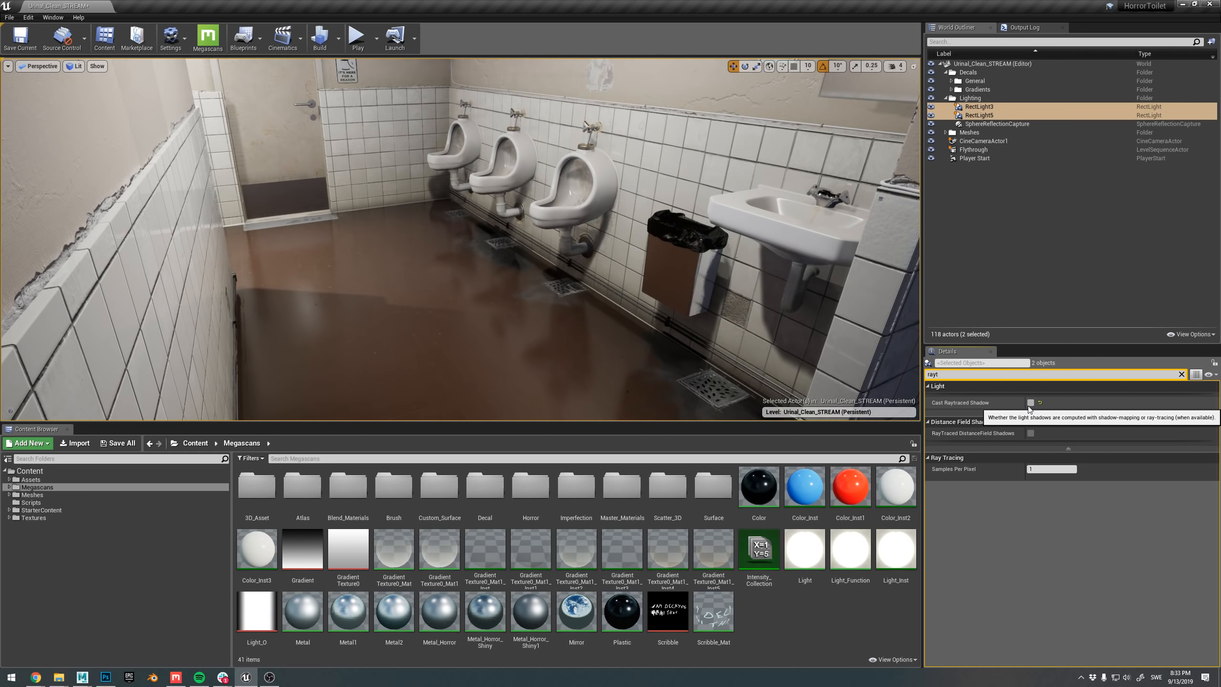
- Frame the dark blue tiled wall beside the sink and enable Cast Raytraced Shadow for both lights
{"action": "right_click_drag", "start_coordinate": [649, 250], "coordinate": [719, 229]}
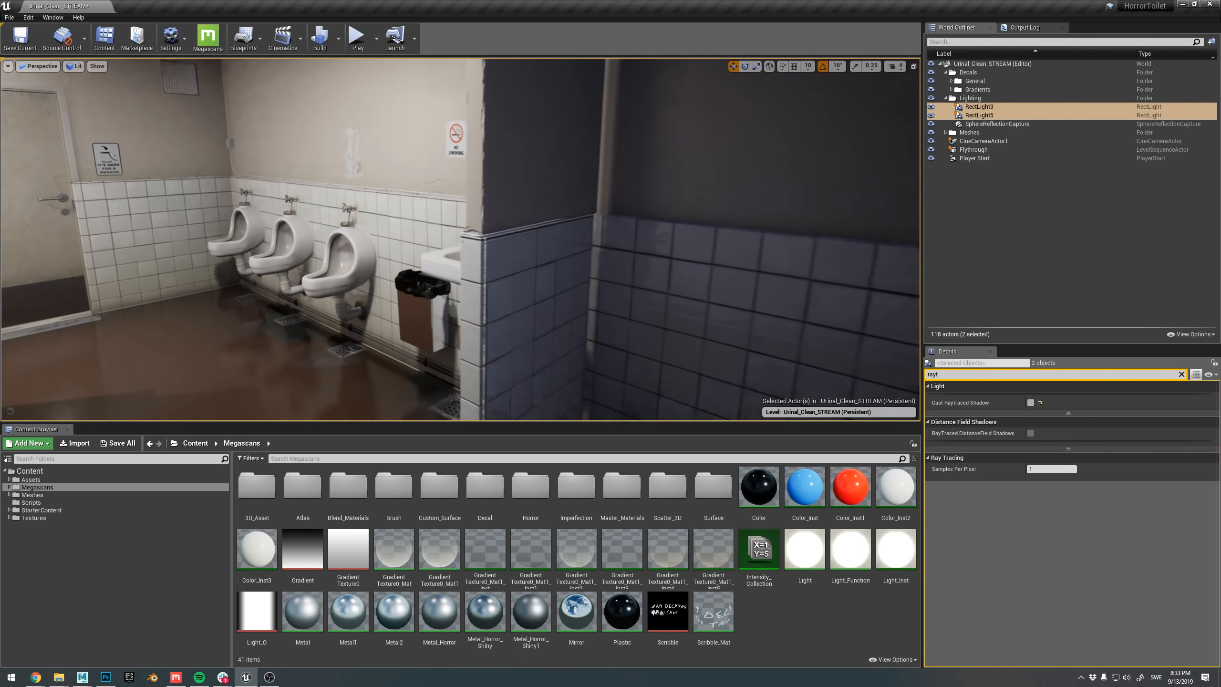
{"action": "right_click_drag", "start_coordinate": [538, 241], "coordinate": [541, 241]}
{"action": "key", "text": "s"}
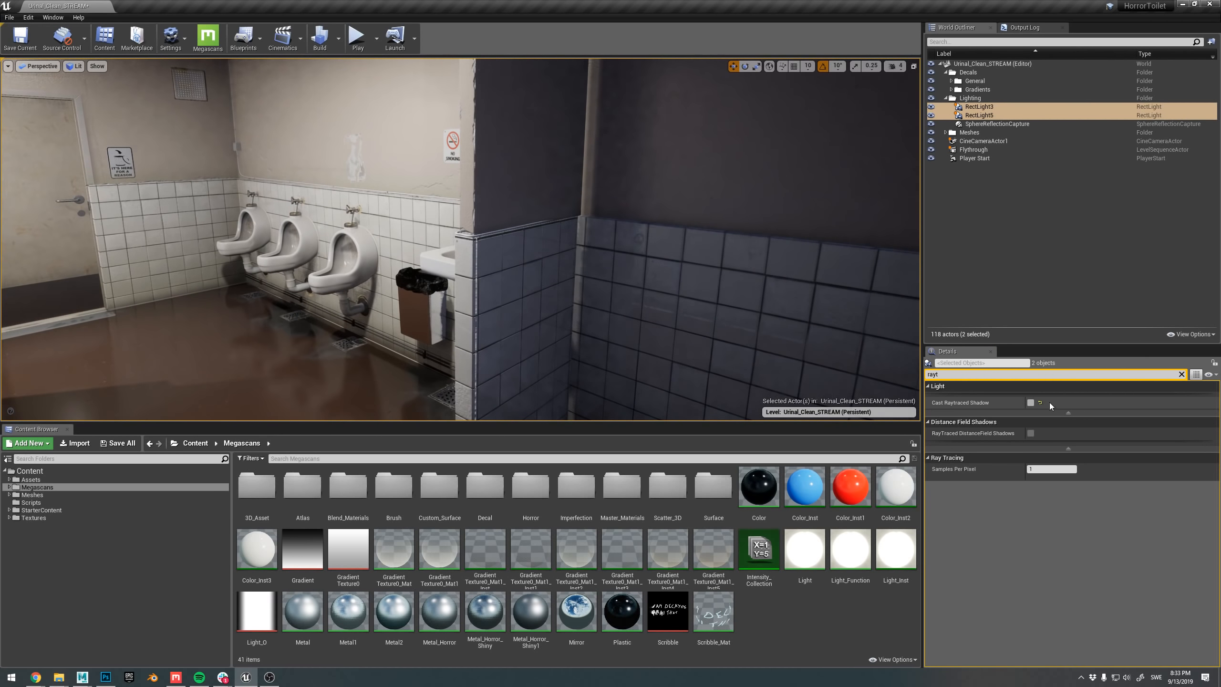
{"action": "left_click", "coordinate": [1030, 403]}
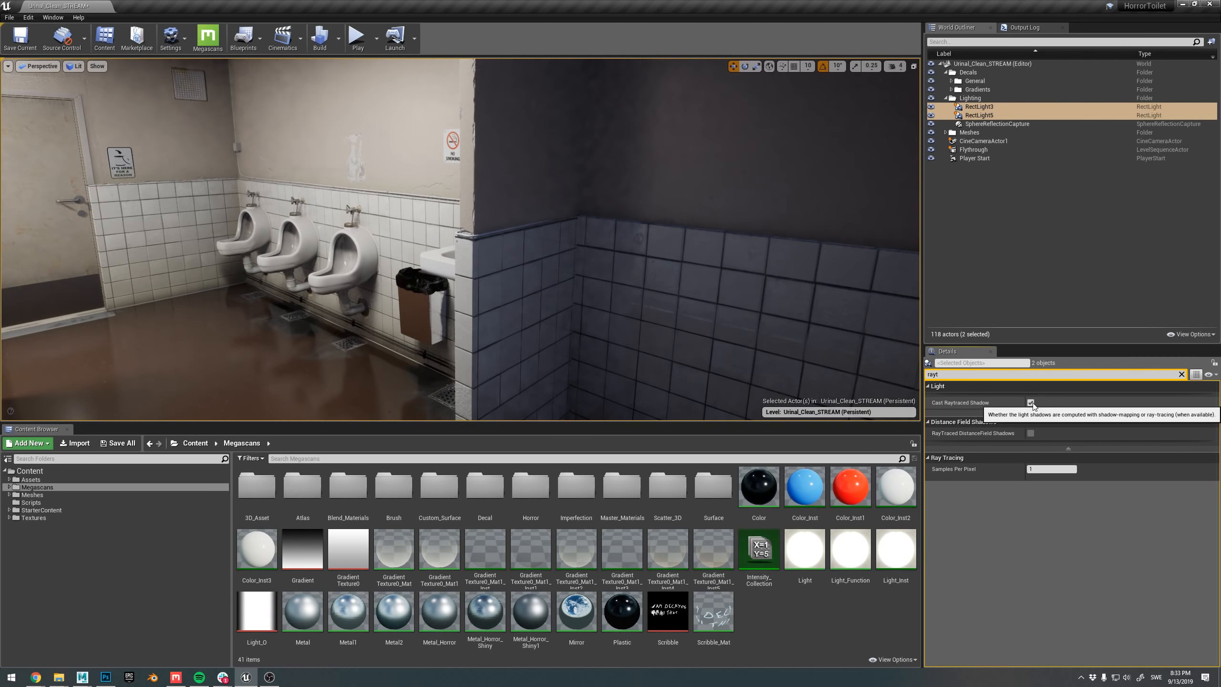
- Compare the urinals' shadows up close by switching Cast Raytraced Shadow off and on, leaving it enabled
{"action": "right_click_drag", "start_coordinate": [696, 198], "coordinate": [664, 195]}
{"action": "key", "text": "w"}
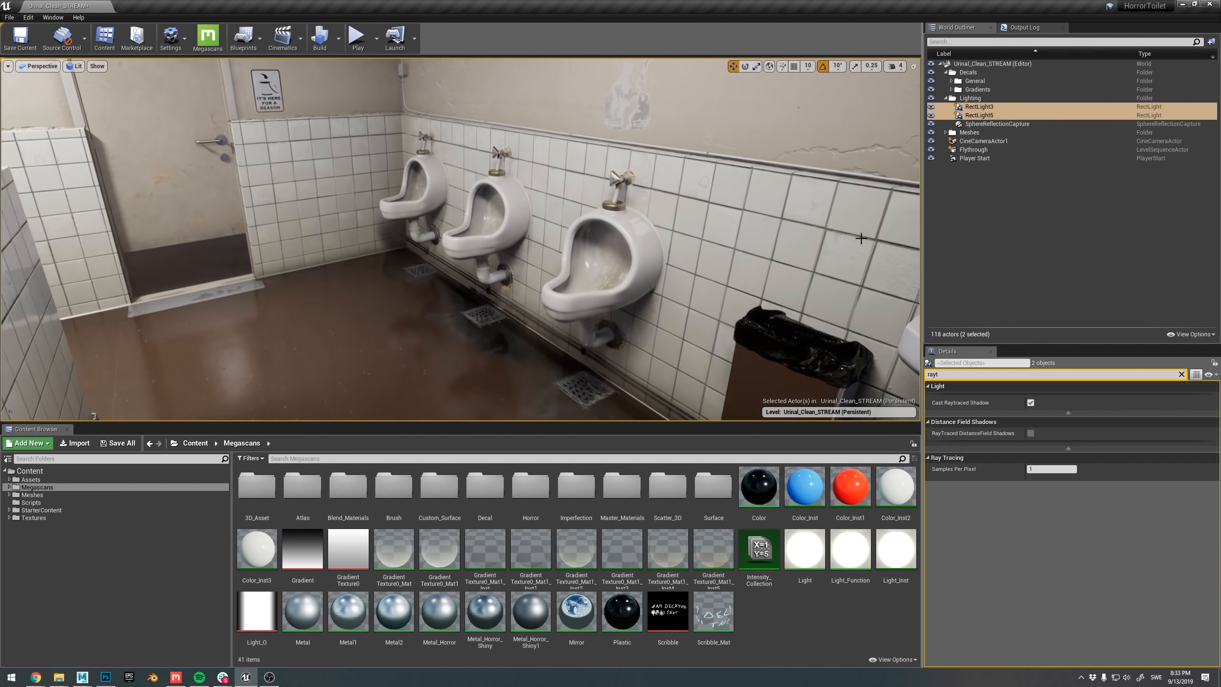
{"action": "left_click", "coordinate": [1031, 402]}
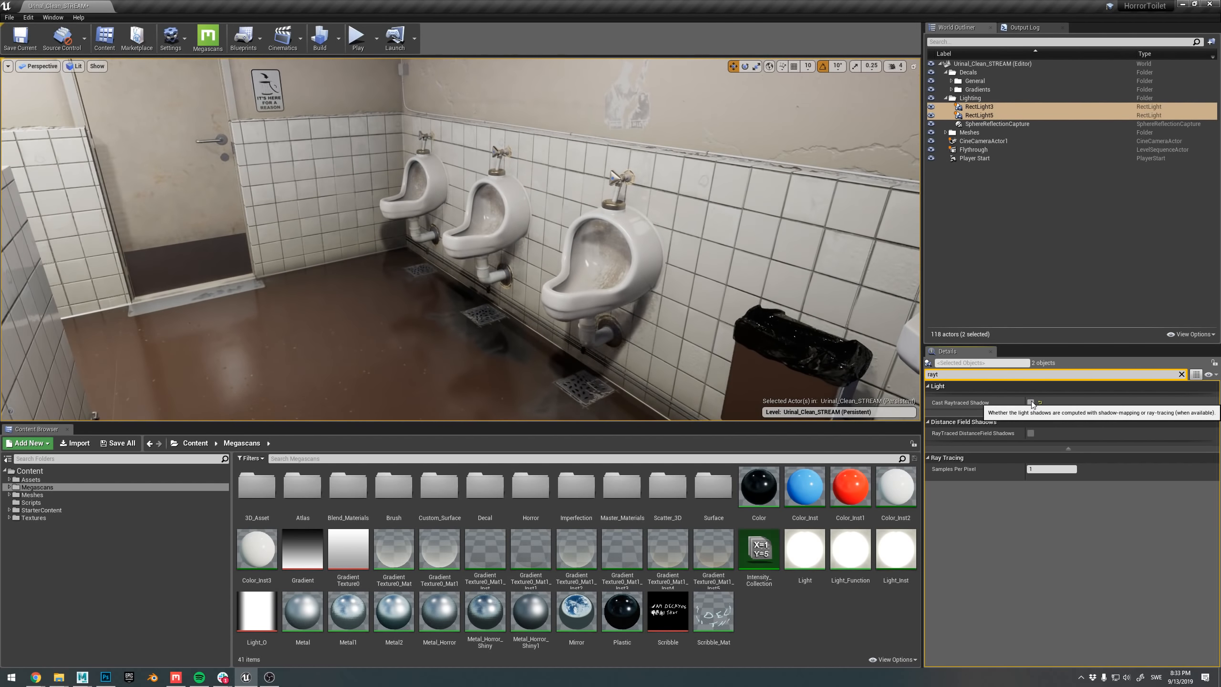
{"action": "left_click", "coordinate": [1031, 403]}
{"action": "right_click_drag", "start_coordinate": [600, 251], "coordinate": [548, 212]}
{"action": "left_click", "coordinate": [1032, 403]}
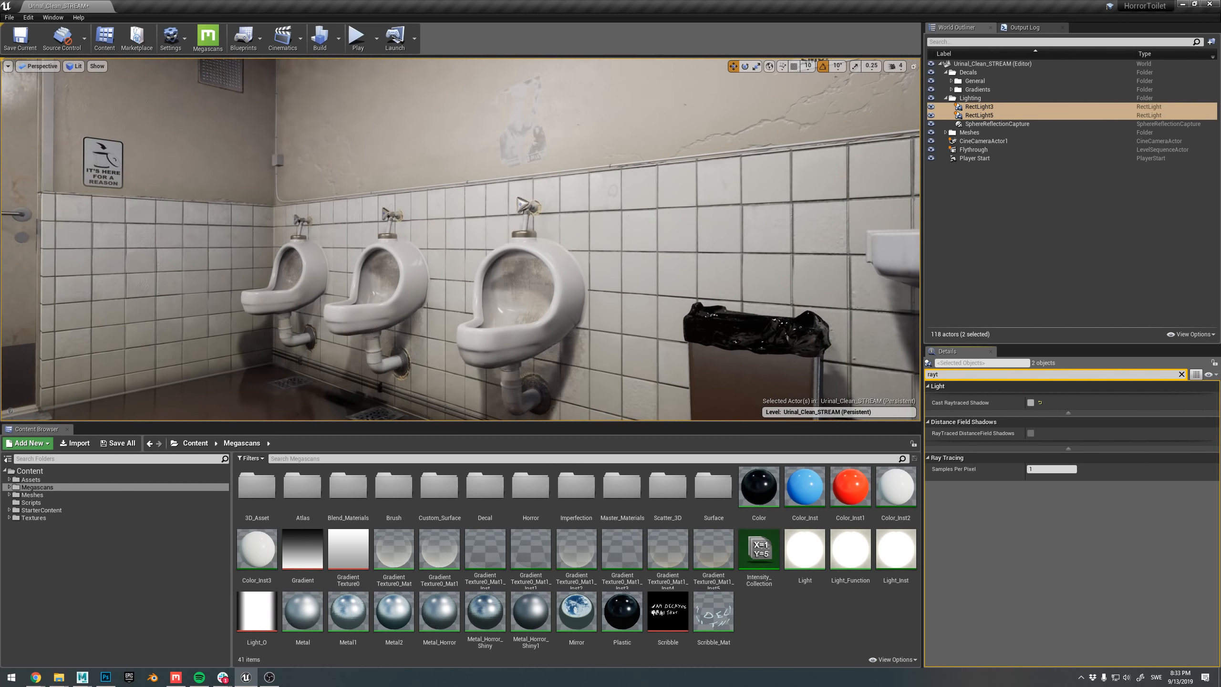
{"action": "right_click_drag", "start_coordinate": [481, 250], "coordinate": [507, 246]}
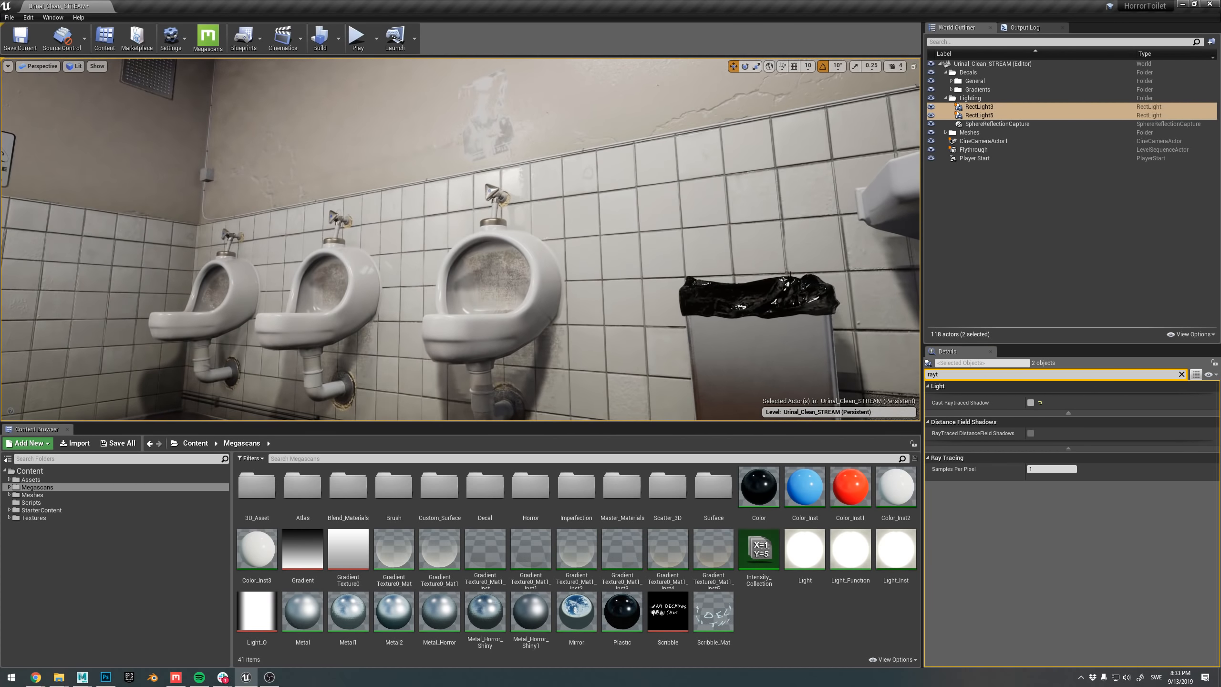
{"action": "left_click", "coordinate": [1031, 403]}
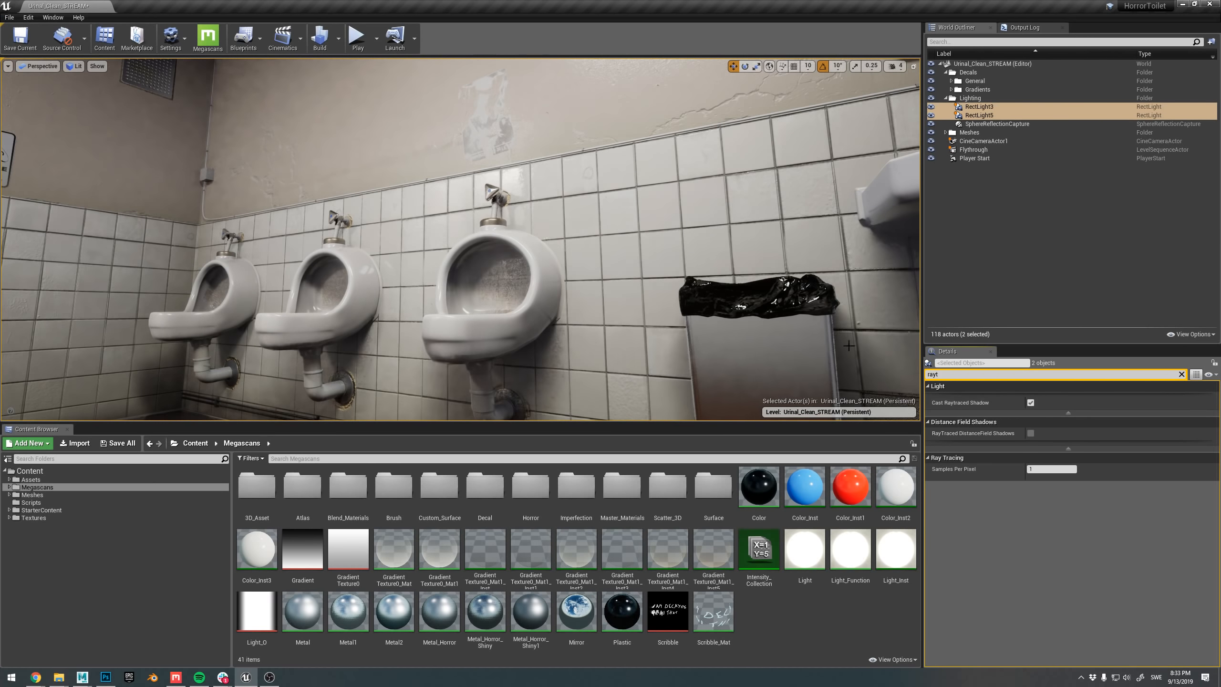
- Look around the restroom to examine the ray-traced shadows and reflections on the walls, floor and fixtures
{"action": "right_click_drag", "start_coordinate": [837, 332], "coordinate": [838, 332]}
{"action": "key", "text": "w"}
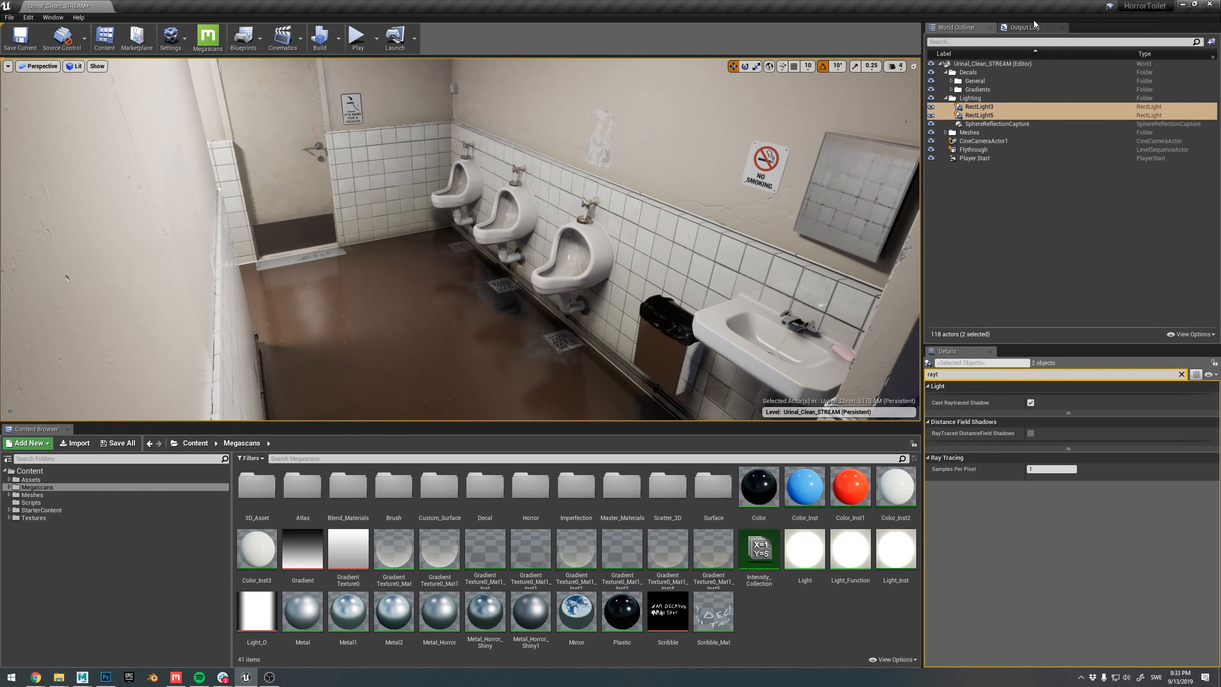
{"action": "mouse_move", "coordinate": [481, 169]}
{"action": "right_mouse_down"}
{"action": "mouse_move", "coordinate": [474, 147]}
{"action": "mouse_move", "coordinate": [527, 147]}
{"action": "mouse_move", "coordinate": [481, 173]}
{"action": "right_mouse_up"}
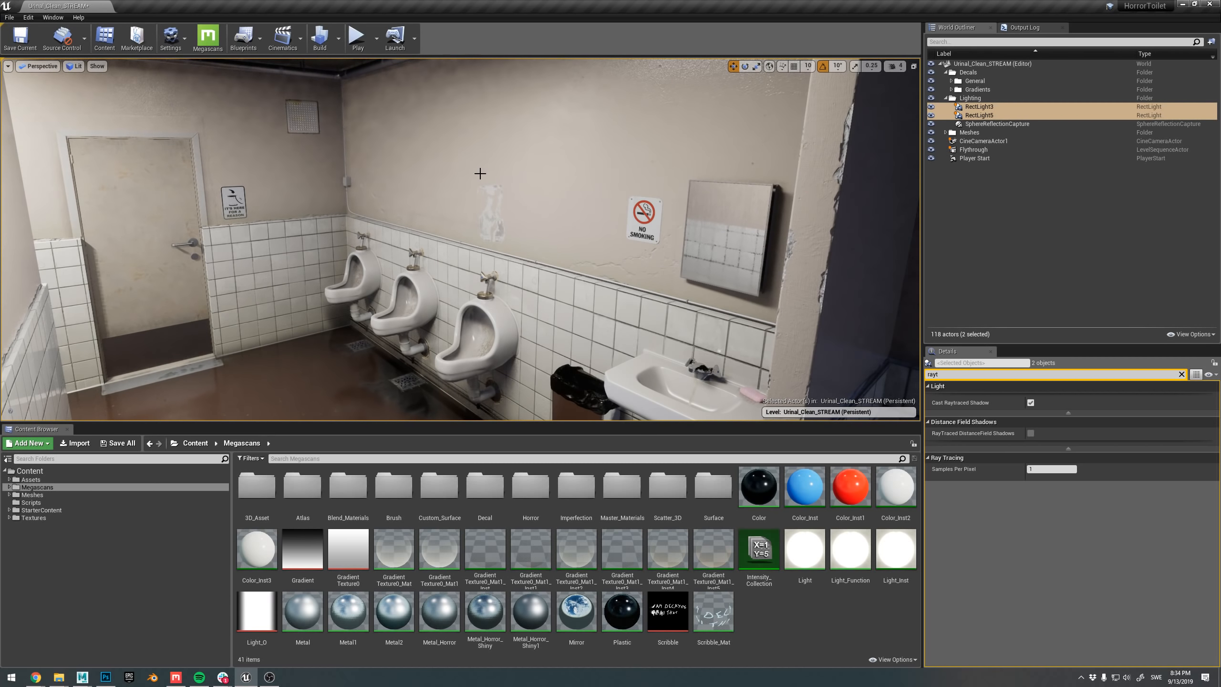
{"action": "right_click_drag", "start_coordinate": [507, 207], "coordinate": [432, 228]}
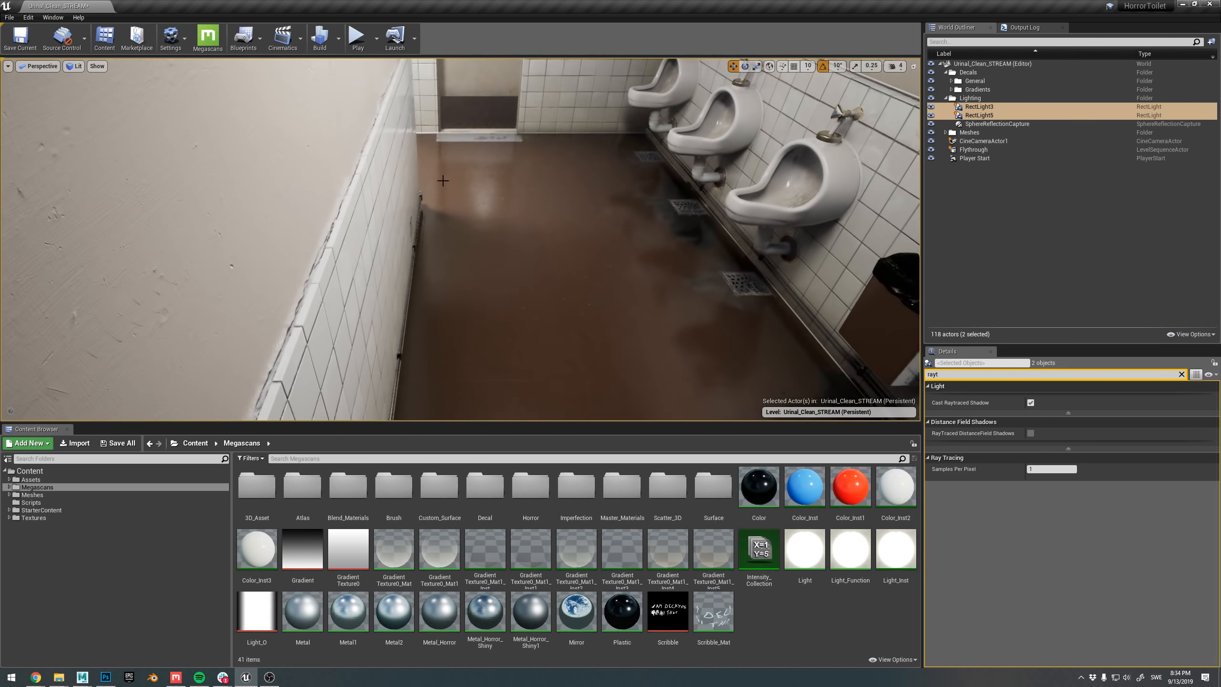
{"action": "right_click_drag", "start_coordinate": [441, 146], "coordinate": [476, 134]}
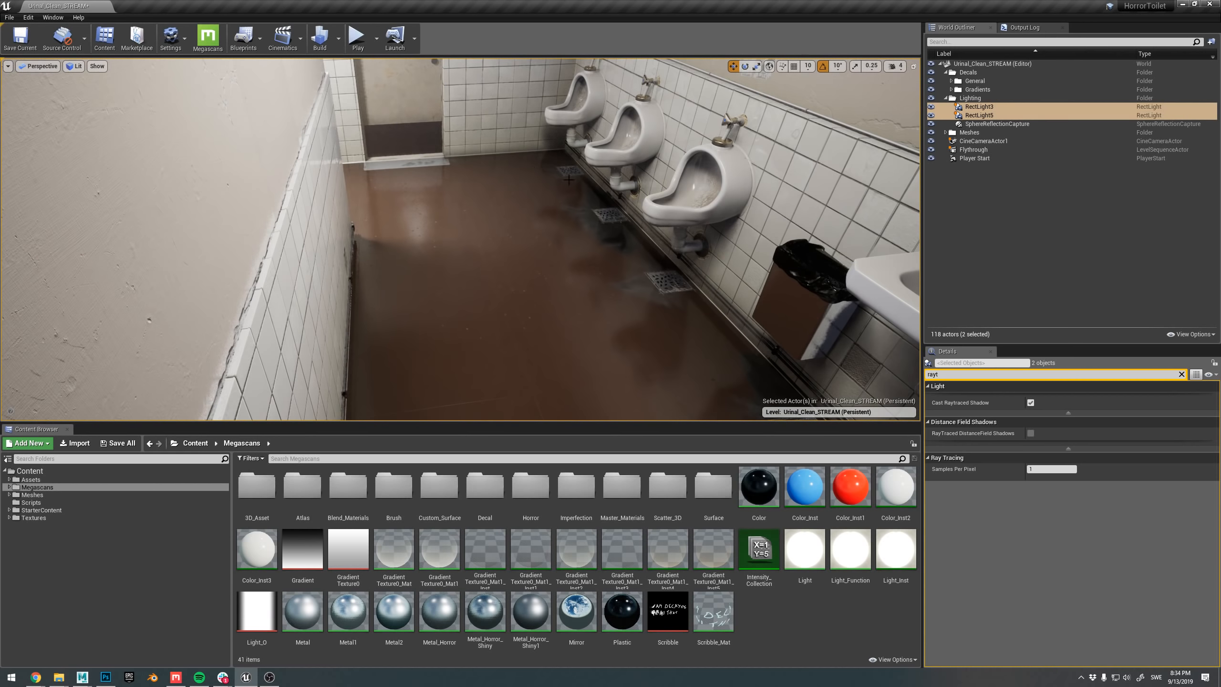
{"action": "right_click_drag", "start_coordinate": [569, 179], "coordinate": [628, 152]}
{"action": "right_click_drag", "start_coordinate": [430, 310], "coordinate": [401, 333]}
{"action": "right_click_drag", "start_coordinate": [614, 274], "coordinate": [615, 261]}
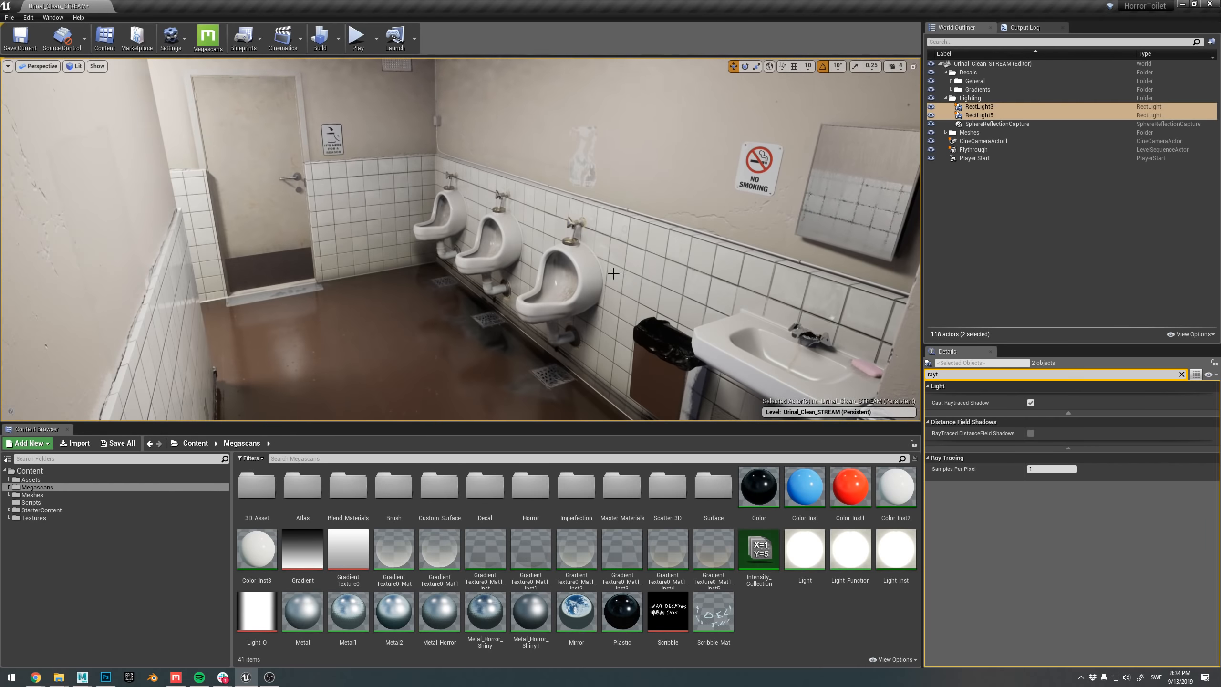
- Compare the clean restroom with ray-traced reflections off and on by running r.RayTracing.Reflections 0, followed by r.RayTracing.Reflections 1
{"action": "left_click", "coordinate": [1028, 28]}
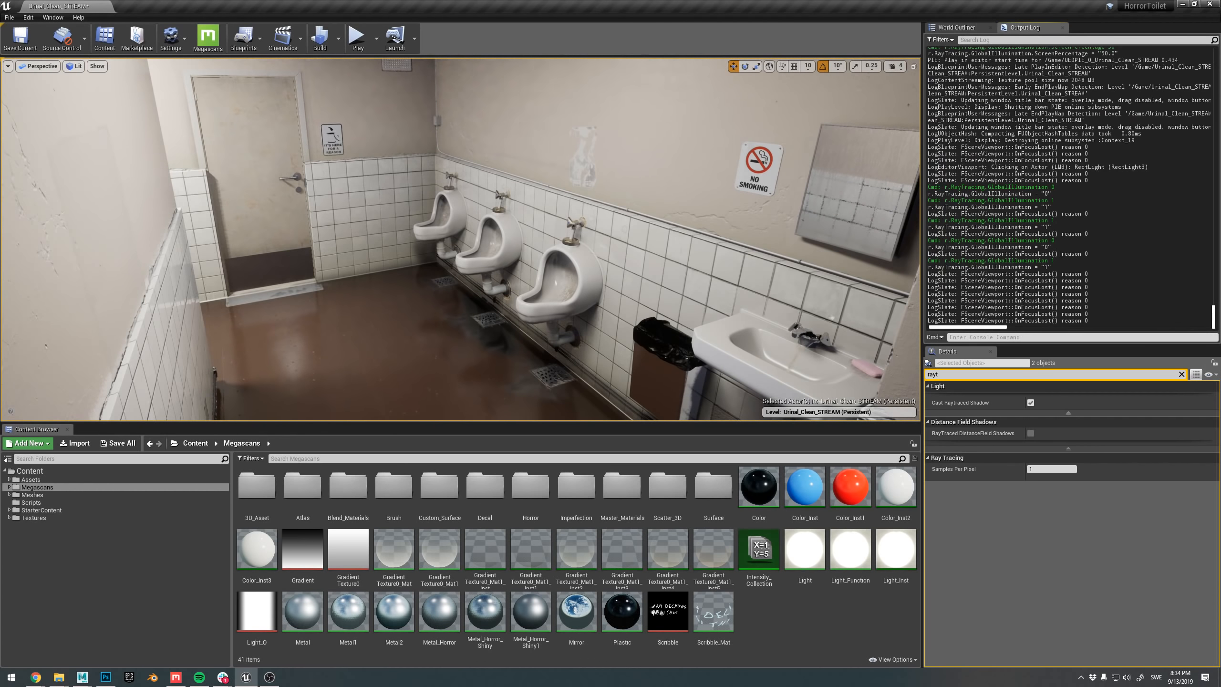
{"action": "left_click", "coordinate": [1017, 338]}
{"action": "type", "text": "r.RayTracing.Reflections 0"}
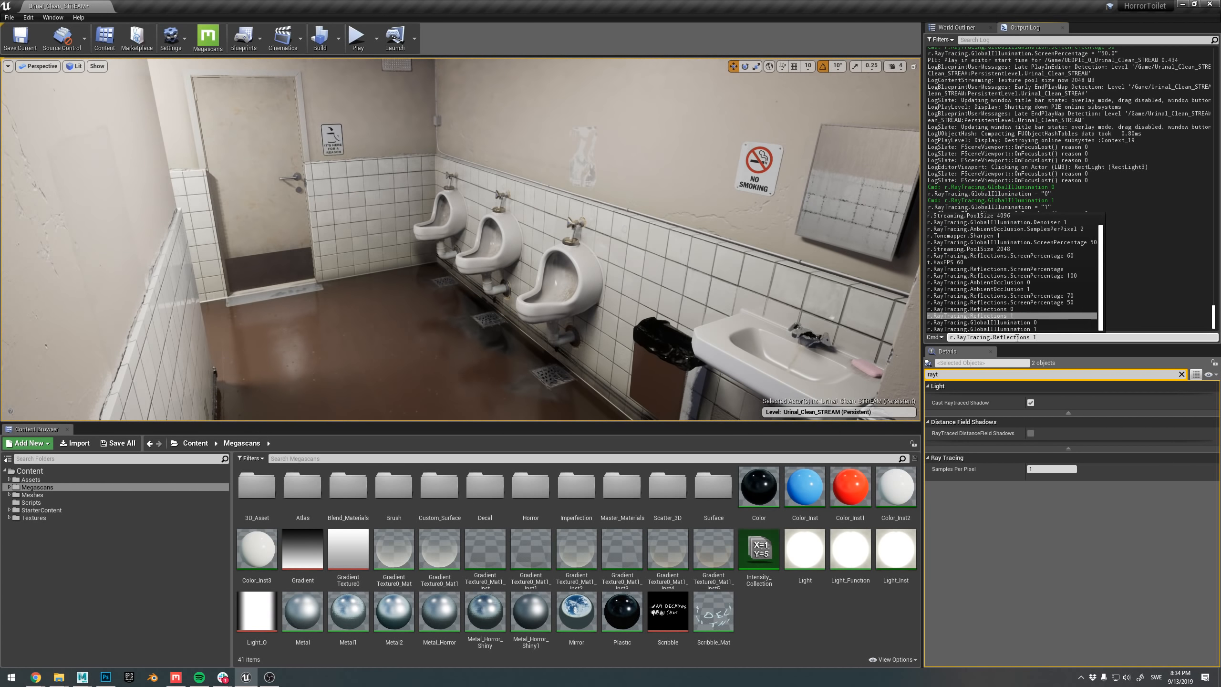
{"action": "key", "text": "Return"}
{"action": "key", "text": "Up"}
{"action": "key", "text": "Up"}
{"action": "key", "text": "Up"}
{"action": "key", "text": "Up"}
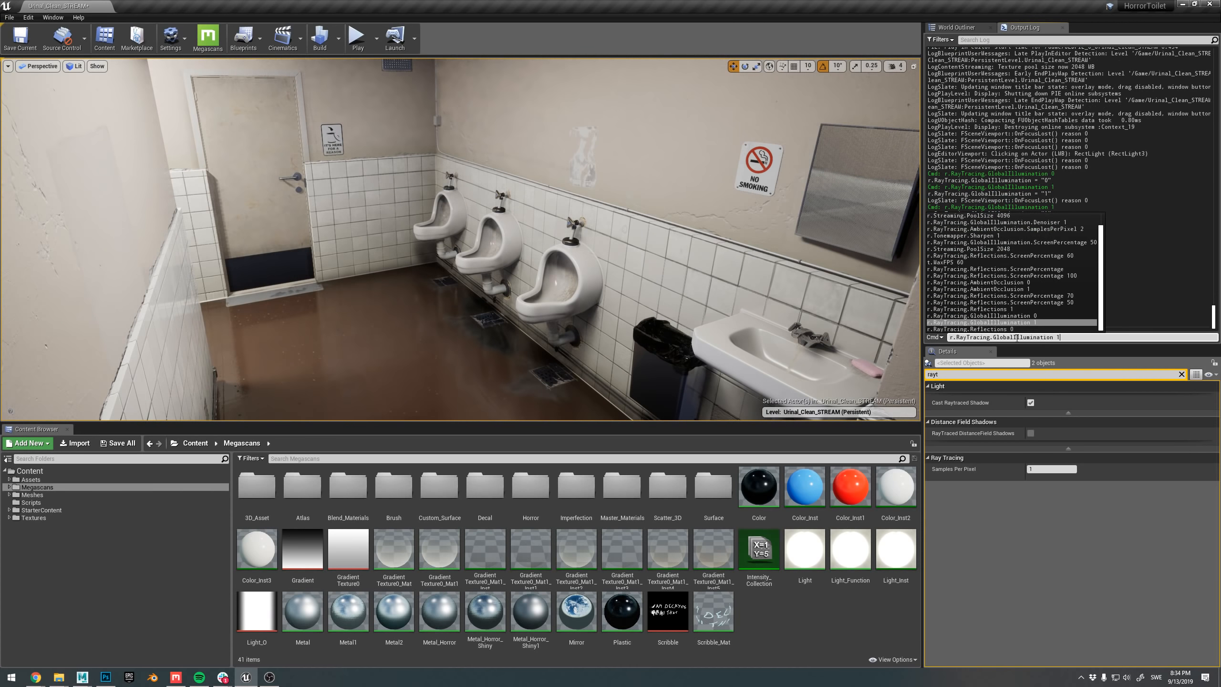
{"action": "key", "text": "Return"}
{"action": "scroll", "coordinate": [570, 210], "scroll_direction": "up", "scroll_amount": 3}
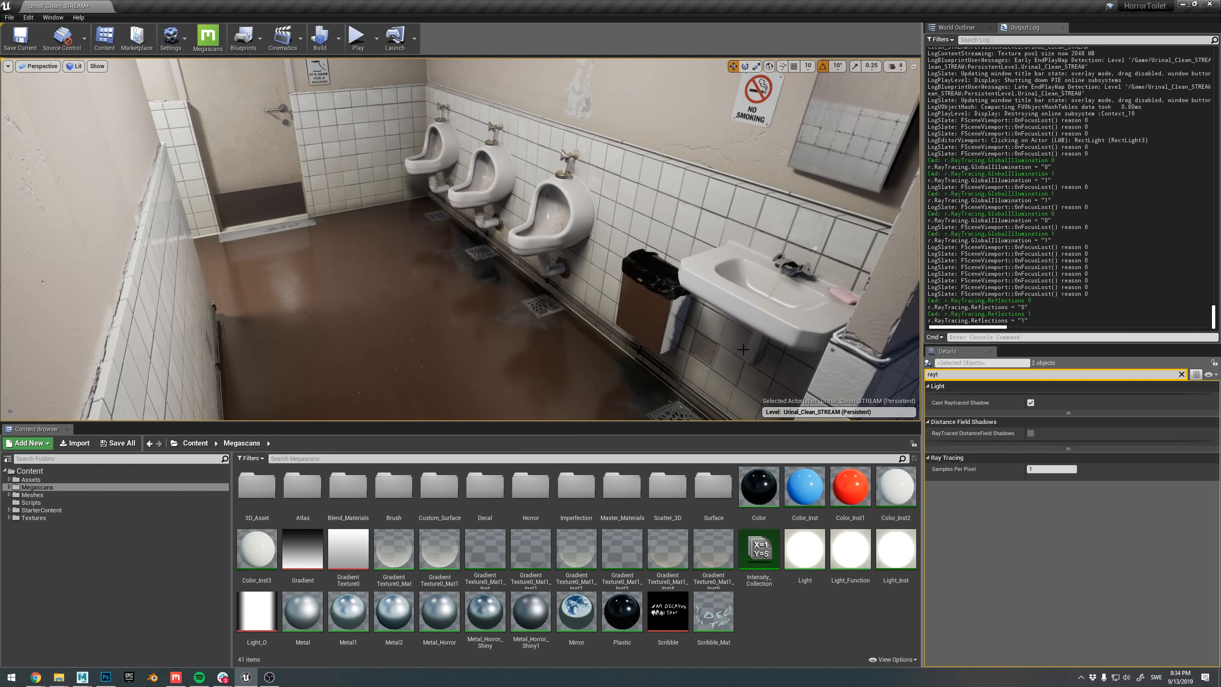
- Alternate r.RayTracing.Reflections between 0 and 1 twice to compare the floor, bin and mirror reflections, ending with 1
{"action": "left_click", "coordinate": [1012, 337]}
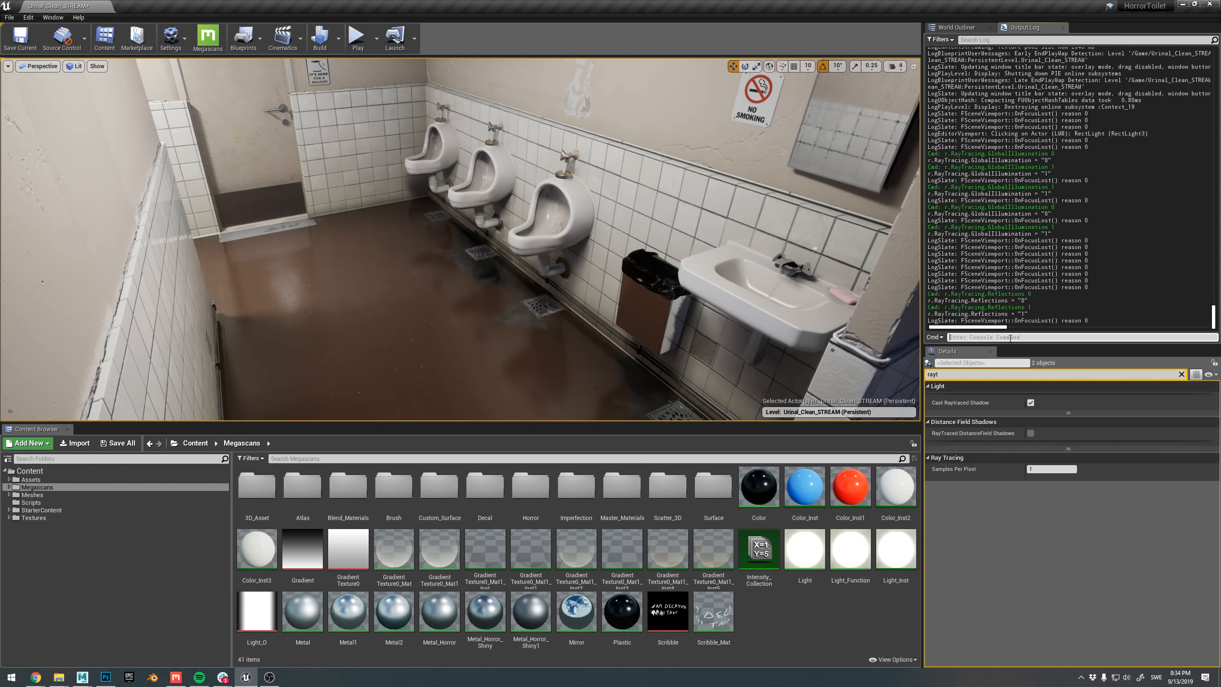
{"action": "key", "text": "Up"}
{"action": "key", "text": "Up"}
{"action": "key", "text": "Return"}
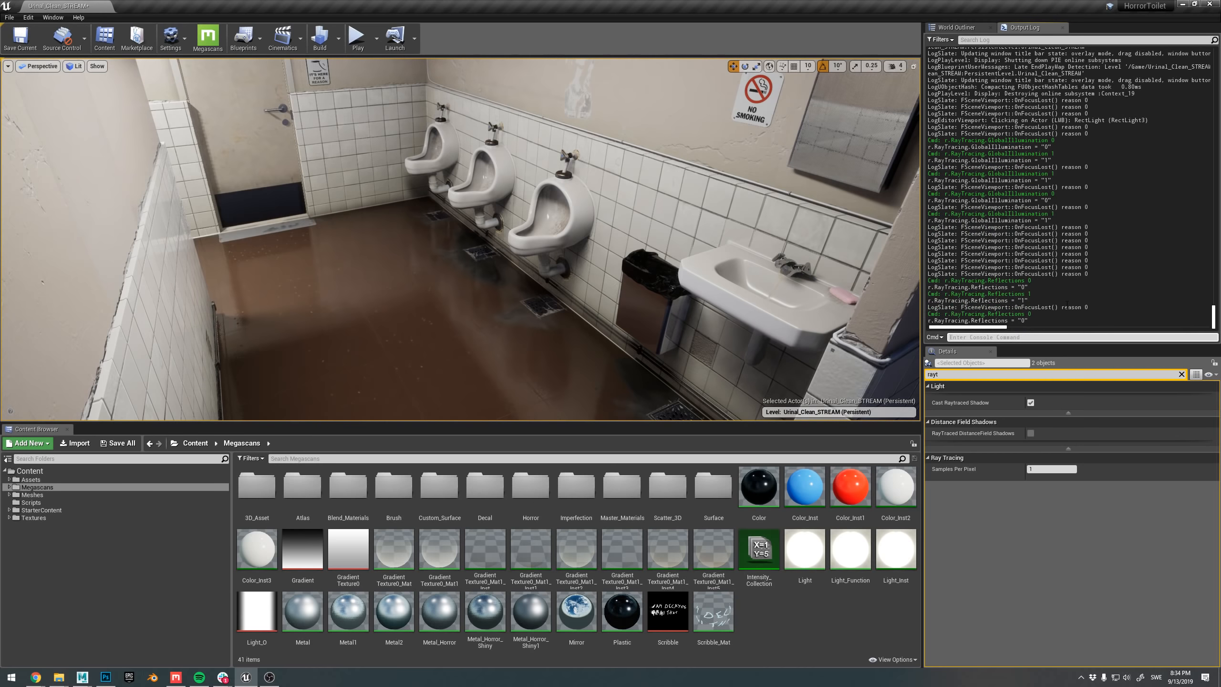
{"action": "key", "text": "Up"}
{"action": "key", "text": "Up"}
{"action": "key", "text": "Return"}
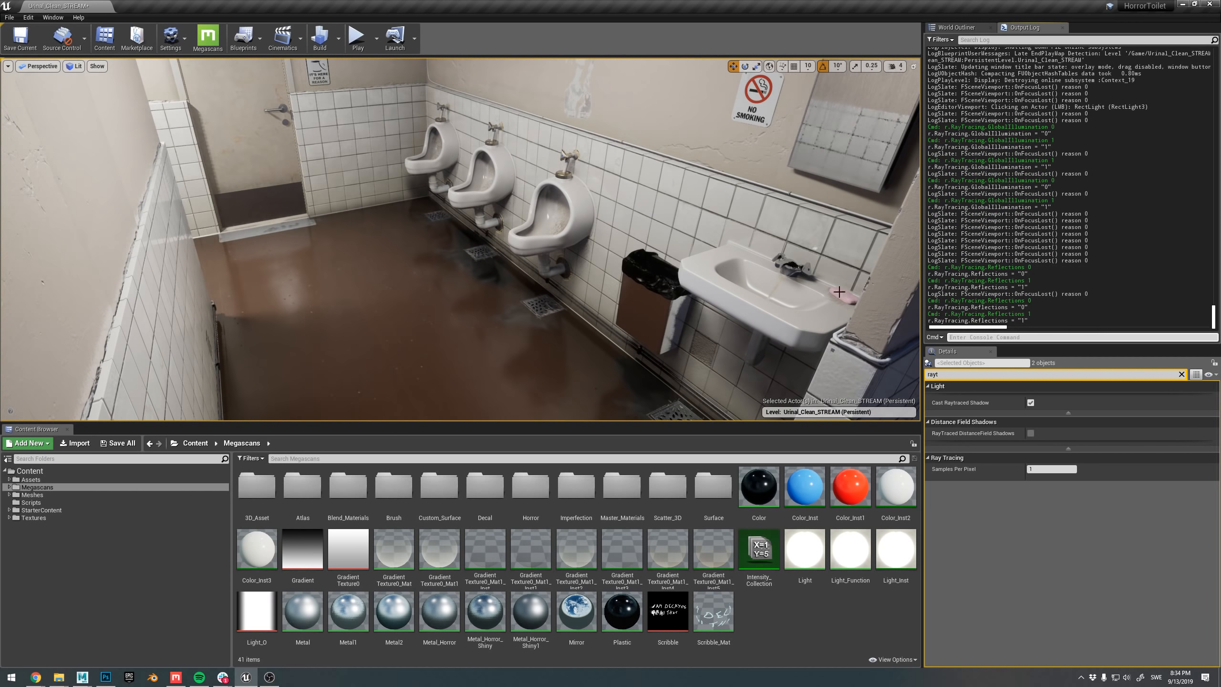
{"action": "key", "text": "Up"}
{"action": "key", "text": "Up"}
{"action": "key", "text": "Return"}
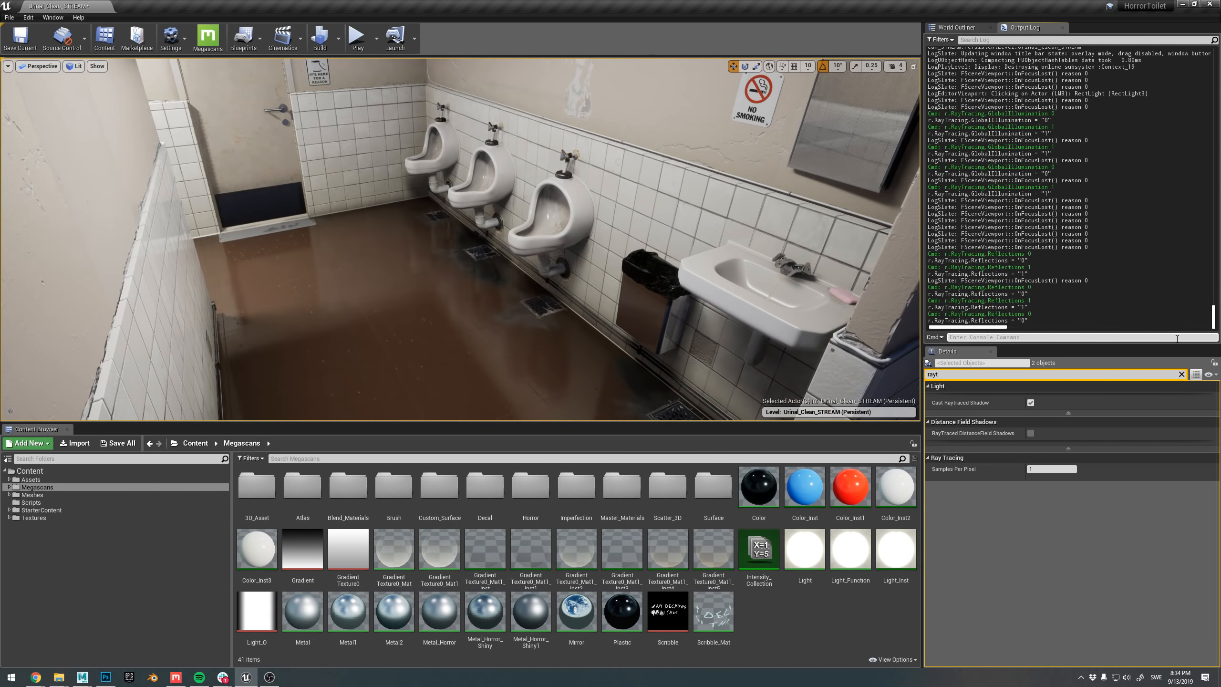
{"action": "key", "text": "Up"}
{"action": "key", "text": "Up"}
{"action": "key", "text": "Down"}
{"action": "key", "text": "Up"}
{"action": "key", "text": "Return"}
- Load the recent level Urinal_Horror_STREAM without saving the changes to Urinal_Clean_STREAM
{"action": "right_click_drag", "start_coordinate": [489, 222], "coordinate": [466, 196]}
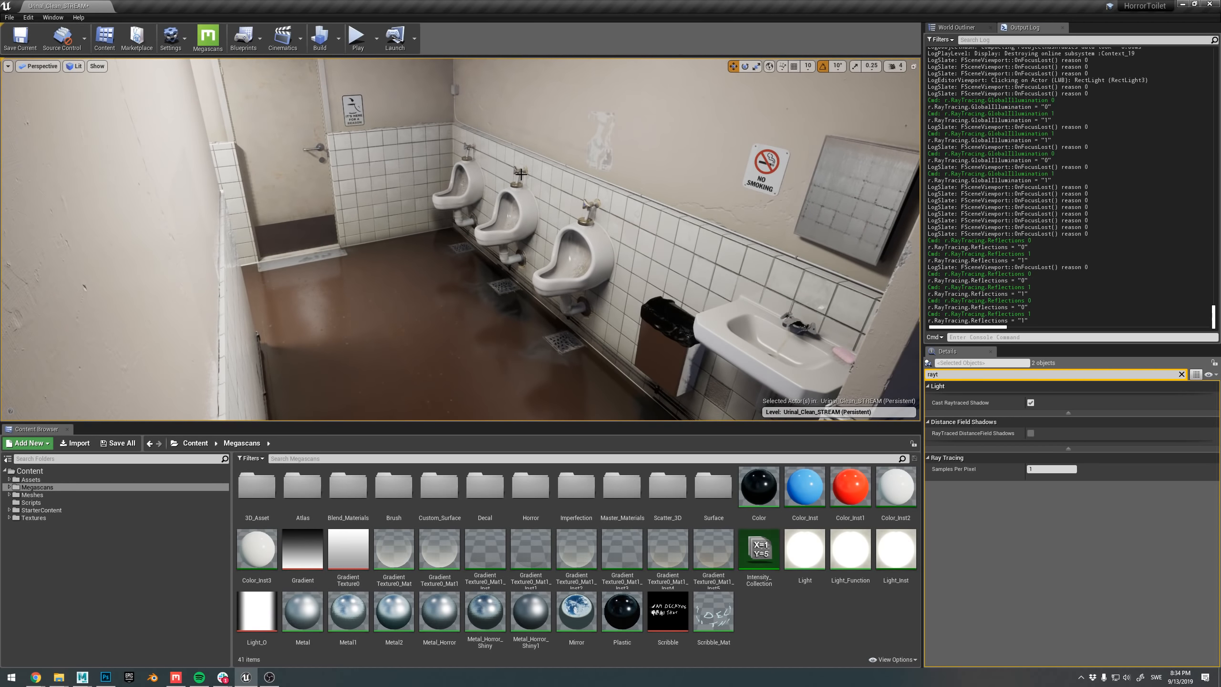
{"action": "right_click_drag", "start_coordinate": [503, 199], "coordinate": [461, 197]}
{"action": "left_click", "coordinate": [15, 18]}
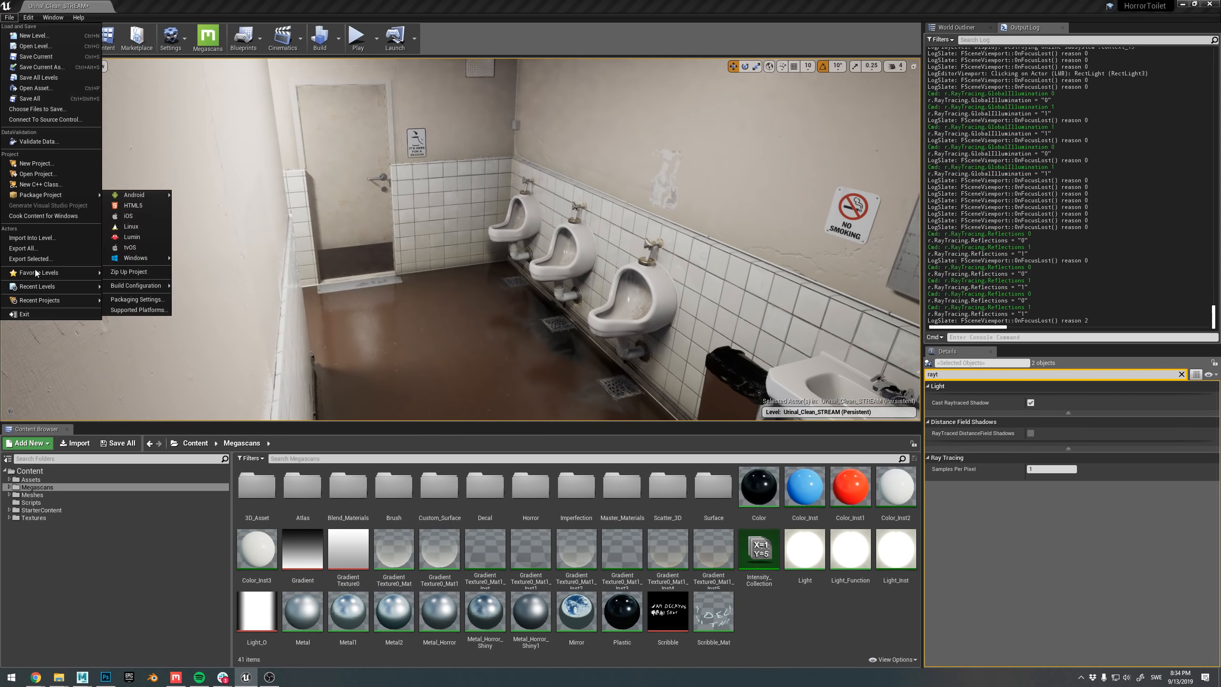
{"action": "mouse_move", "coordinate": [53, 286]}
{"action": "left_click", "coordinate": [143, 298]}
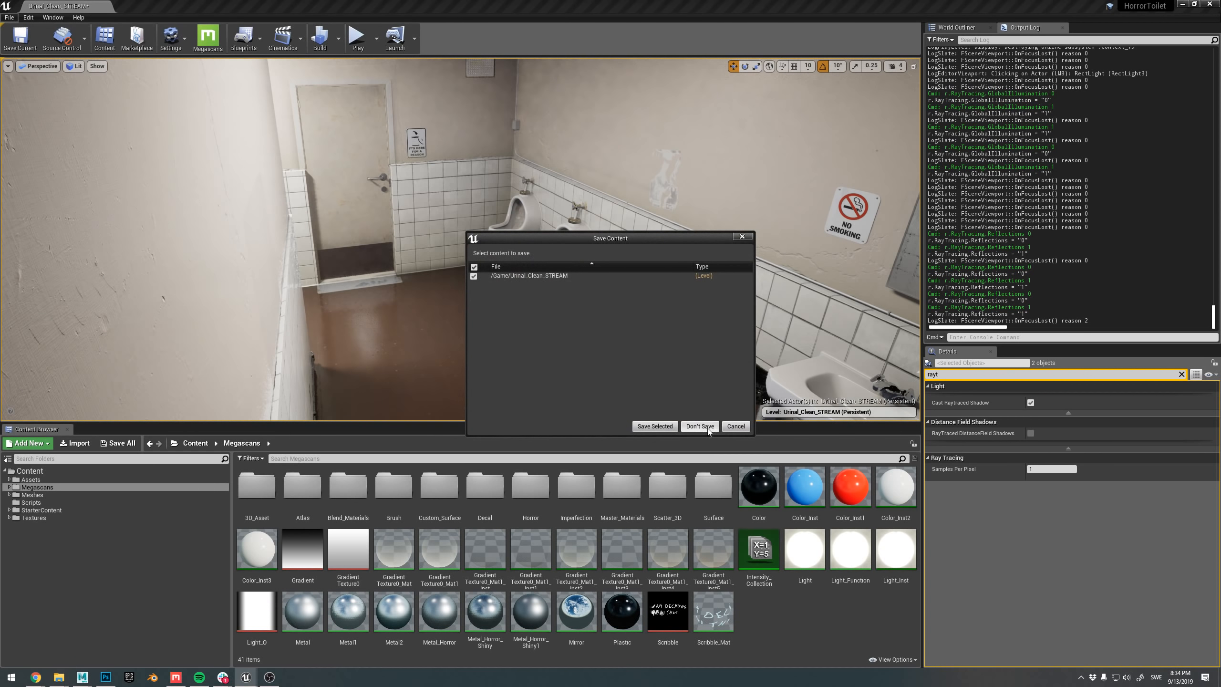
{"action": "left_click", "coordinate": [700, 426]}
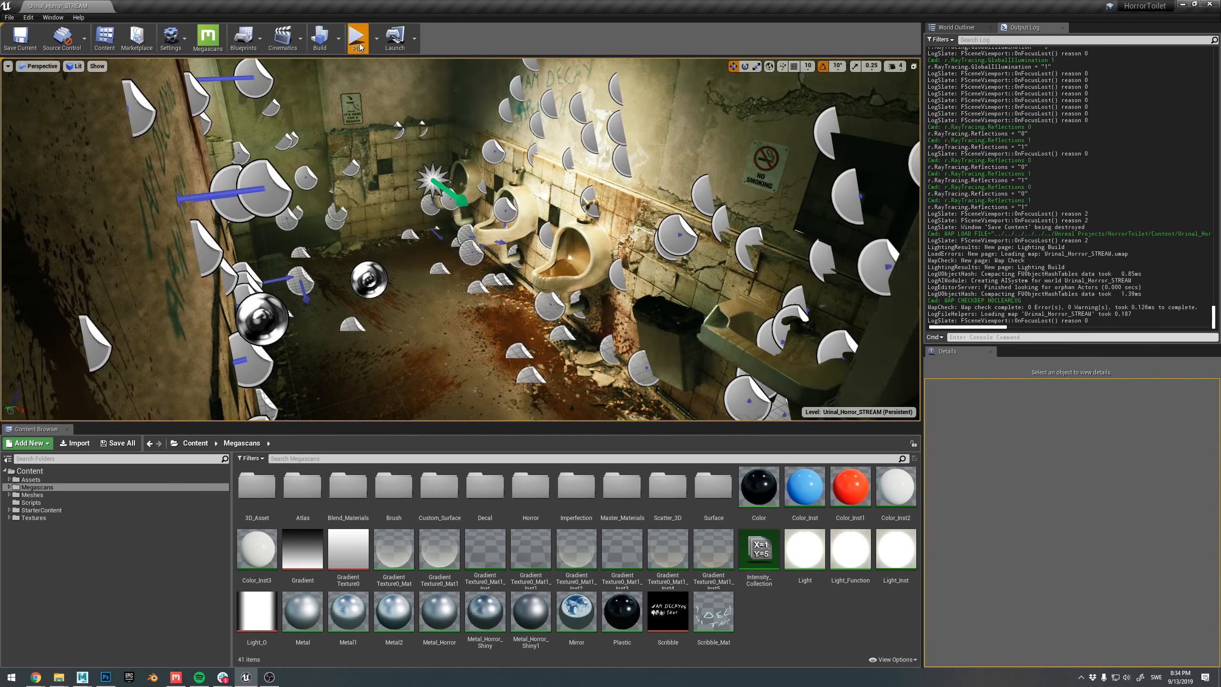
- Play the horror restroom level briefly, stop it, and hide the editor icons in the viewport
{"action": "left_click", "coordinate": [360, 47]}
{"action": "key", "text": "Escape"}
{"action": "key", "text": "g"}
{"action": "mouse_move", "coordinate": [435, 123]}
{"action": "right_mouse_down"}
{"action": "mouse_move", "coordinate": [430, 89]}
{"action": "mouse_move", "coordinate": [428, 145]}
{"action": "right_mouse_up"}
{"action": "left_click", "coordinate": [967, 28]}
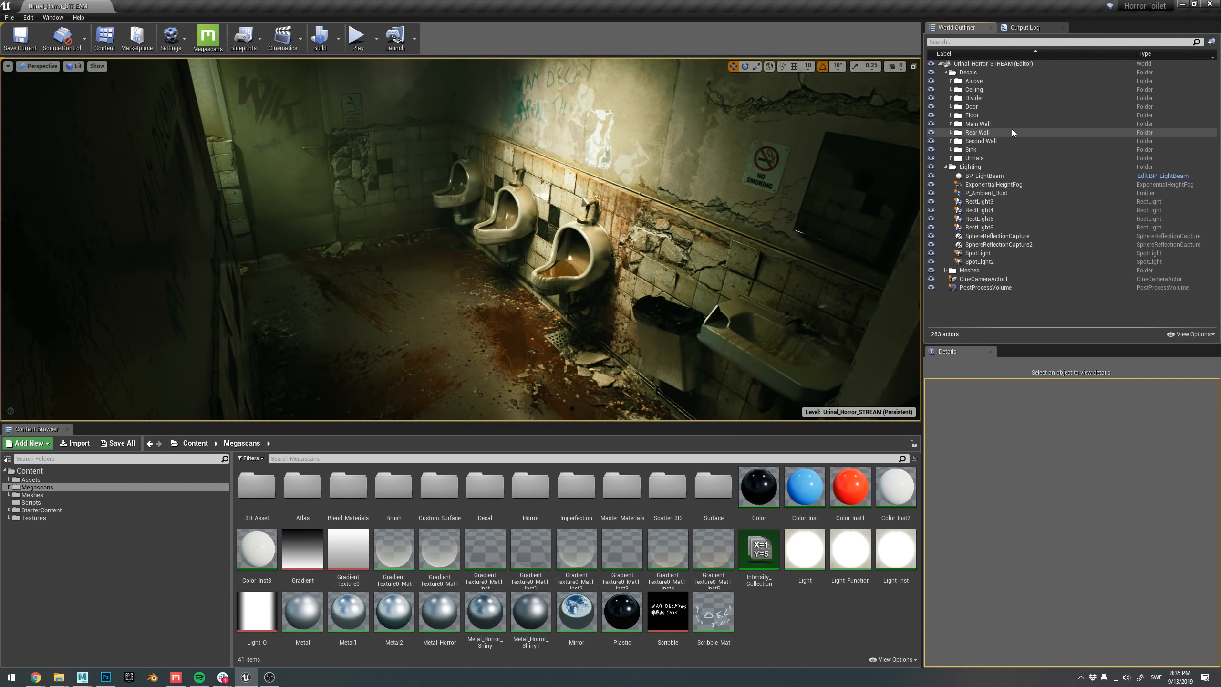
- Compare the horror restroom with ray-traced reflections off and on twice by running r.RayTracing.Reflections 0 and 1, ending with 1
{"action": "left_click", "coordinate": [1025, 28]}
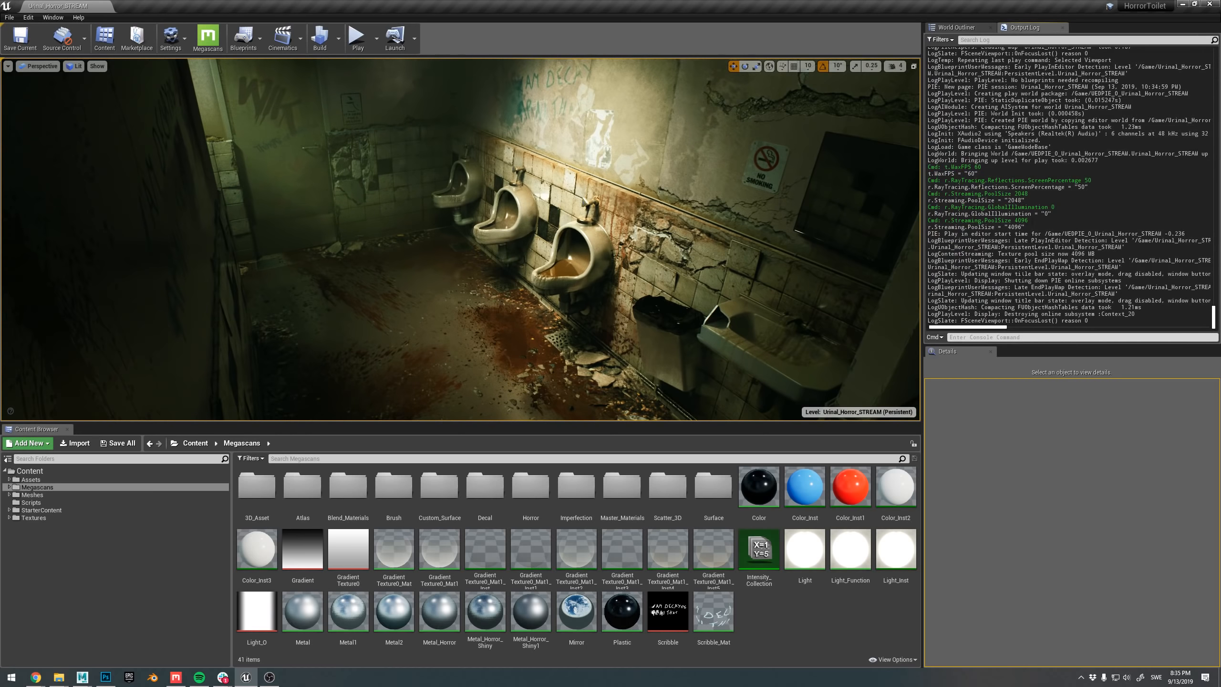
{"action": "left_click", "coordinate": [1016, 336]}
{"action": "key", "text": "Up"}
{"action": "key", "text": "Up"}
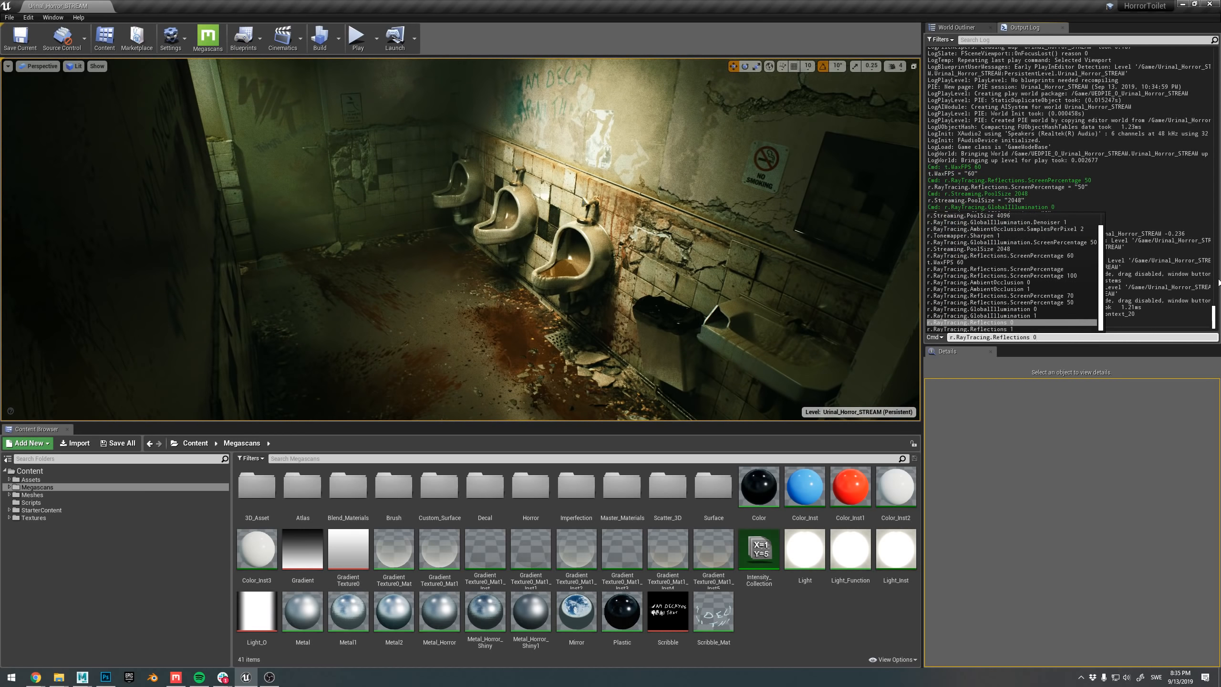
{"action": "key", "text": "Return"}
{"action": "key", "text": "Up"}
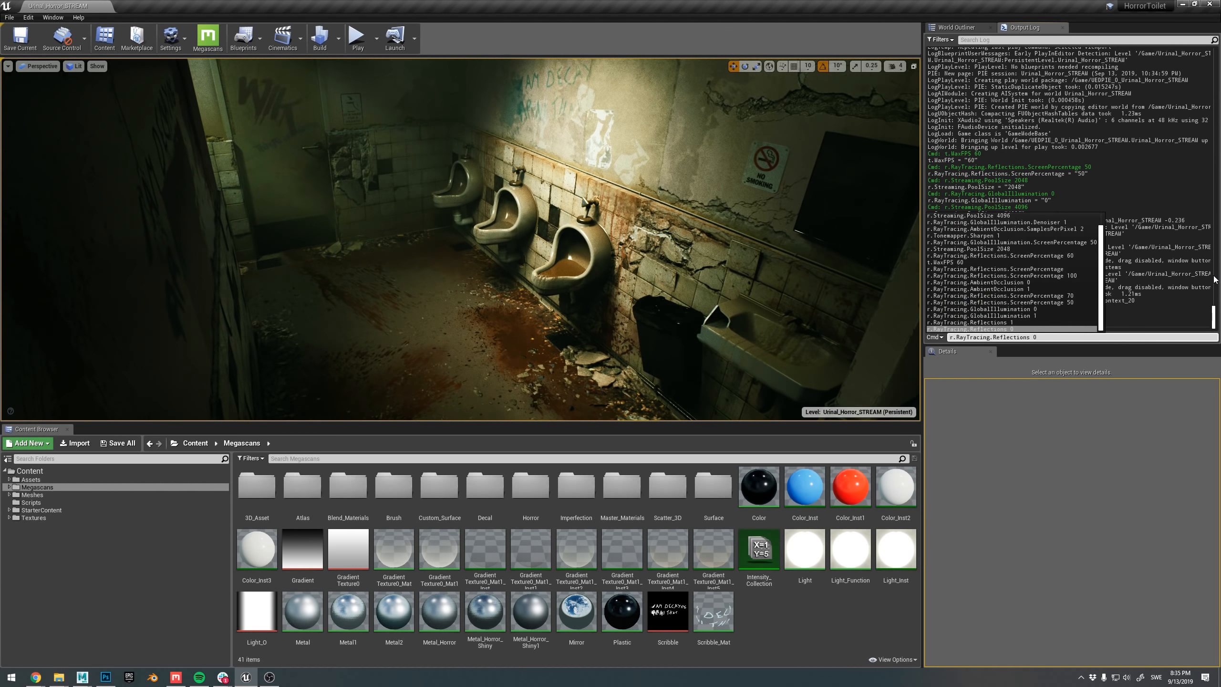
{"action": "key", "text": "Up"}
{"action": "key", "text": "Return"}
{"action": "key", "text": "Up"}
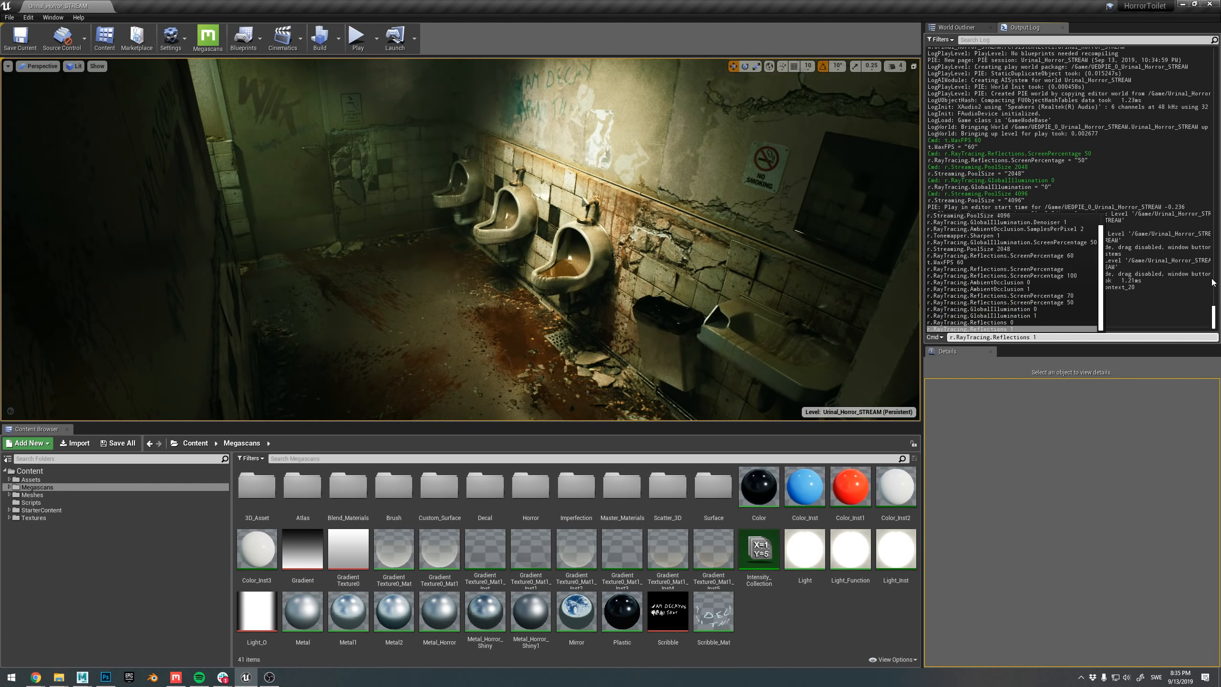
{"action": "key", "text": "Up"}
{"action": "key", "text": "Return"}
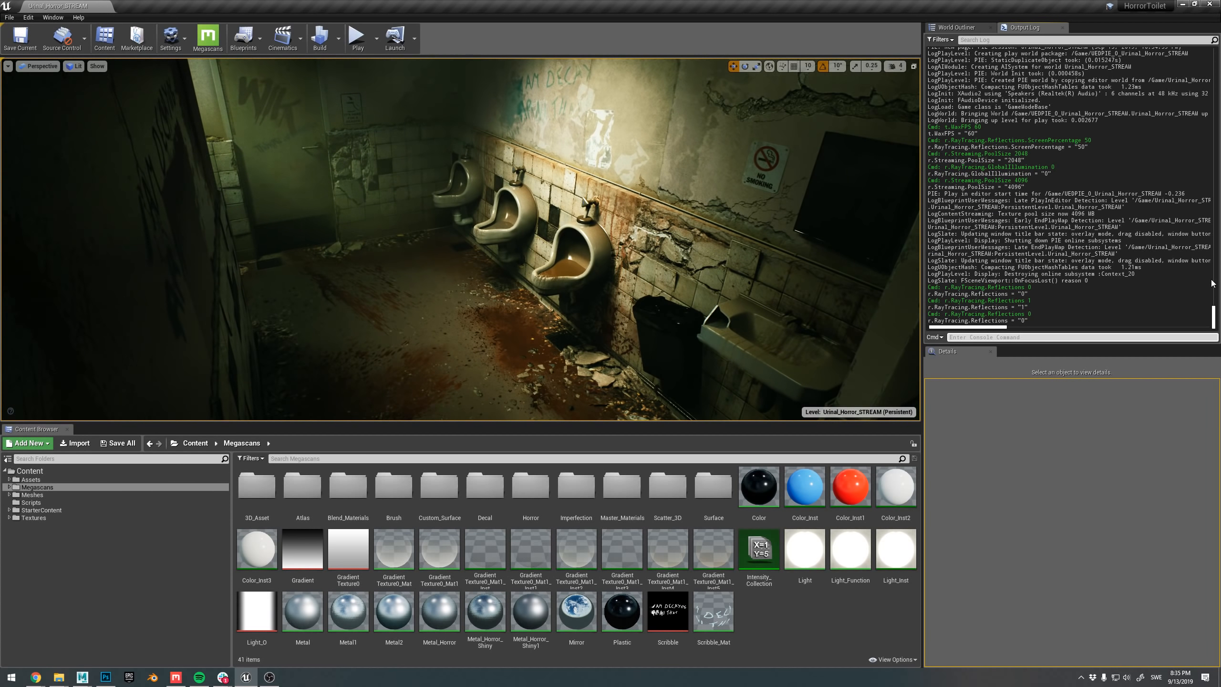
{"action": "key", "text": "Up"}
{"action": "key", "text": "Up"}
{"action": "key", "text": "Return"}
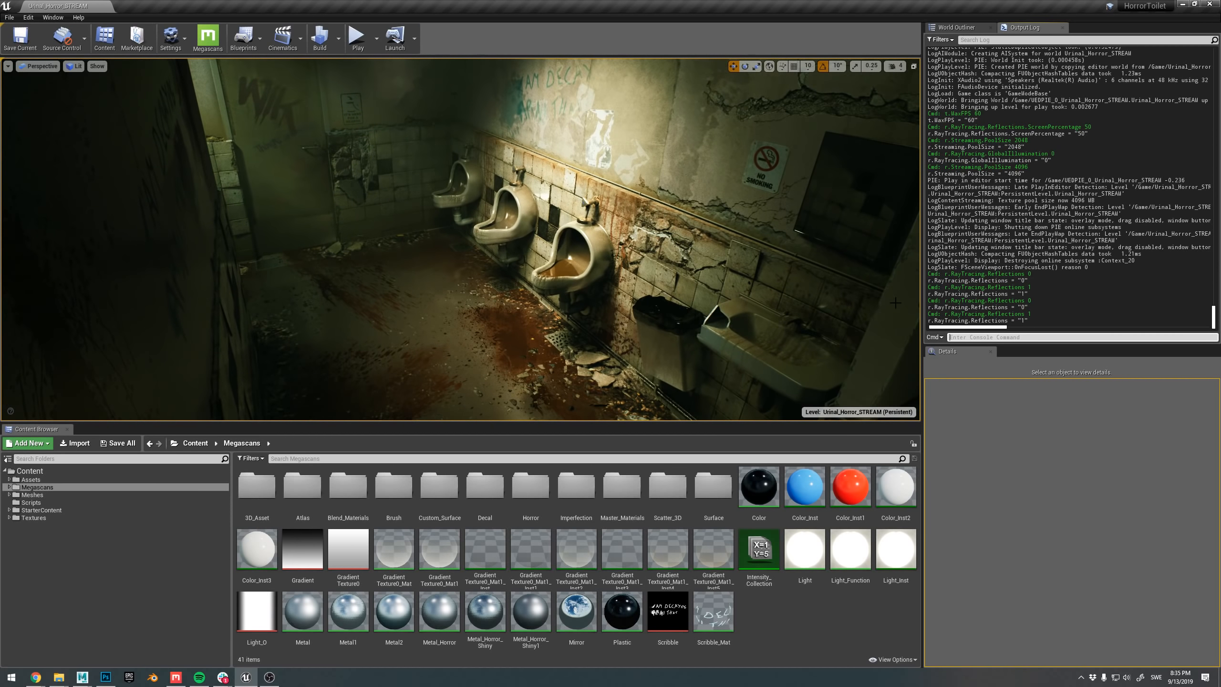
{"action": "right_click_drag", "start_coordinate": [612, 290], "coordinate": [612, 273]}
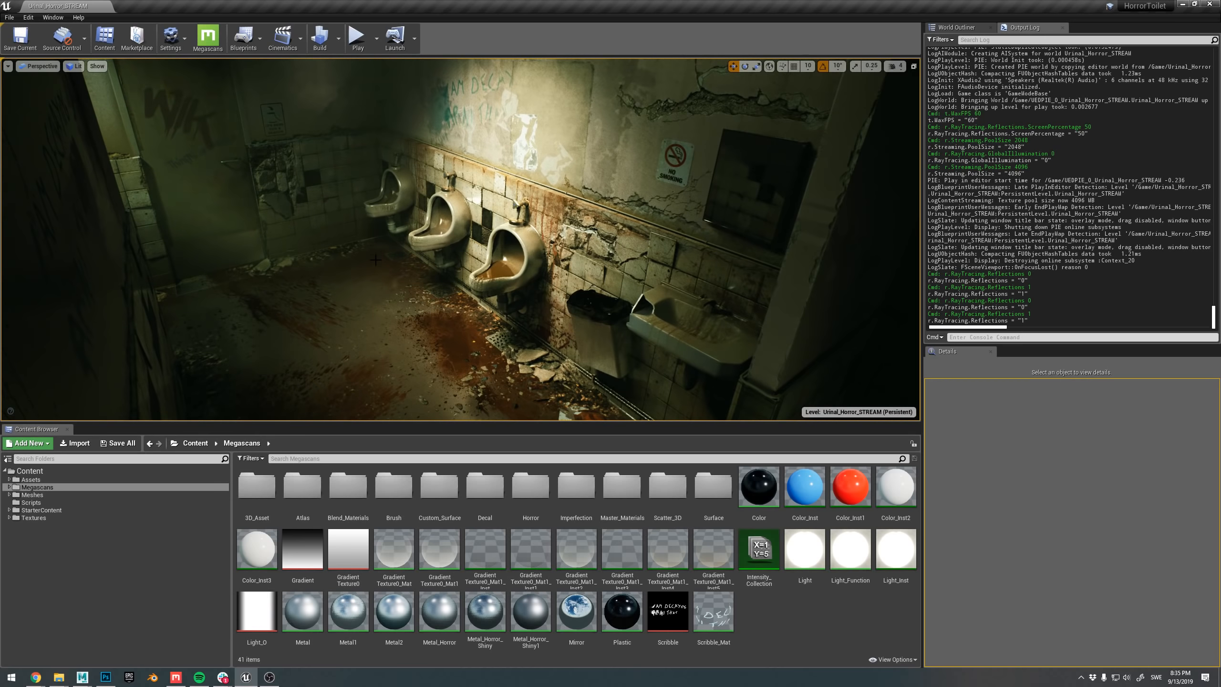
{"action": "right_click_drag", "start_coordinate": [376, 260], "coordinate": [383, 272]}
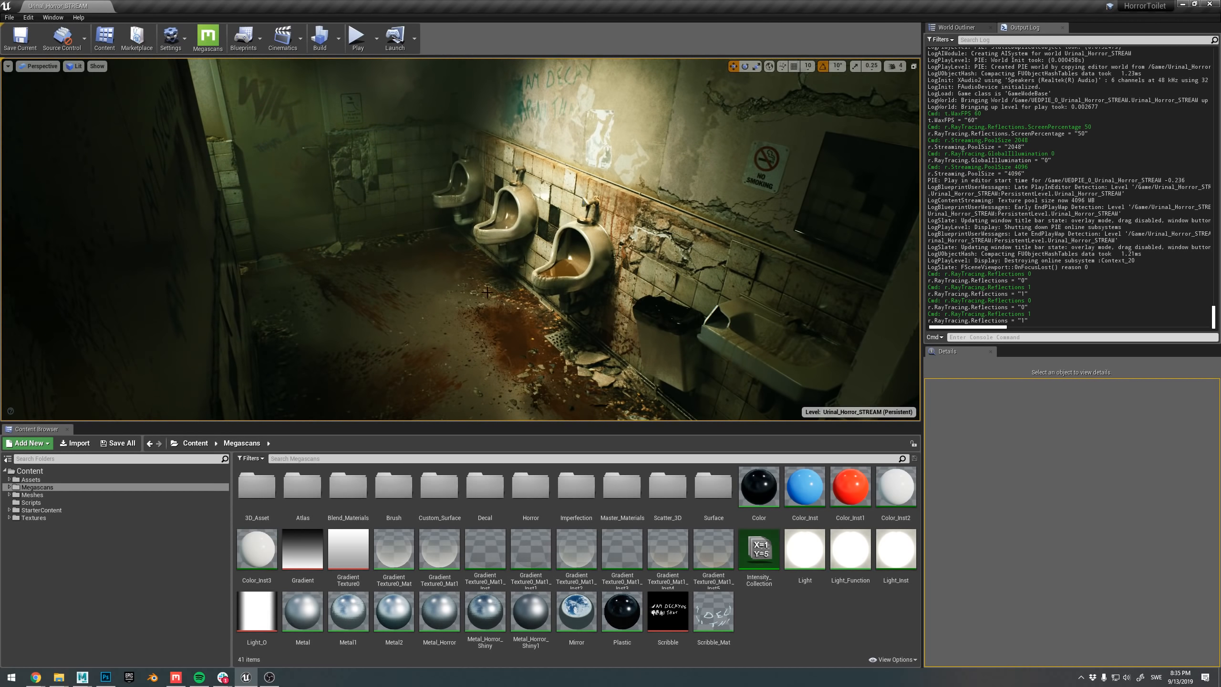
{"action": "right_click_drag", "start_coordinate": [488, 292], "coordinate": [522, 308]}
{"action": "key", "text": "1"}
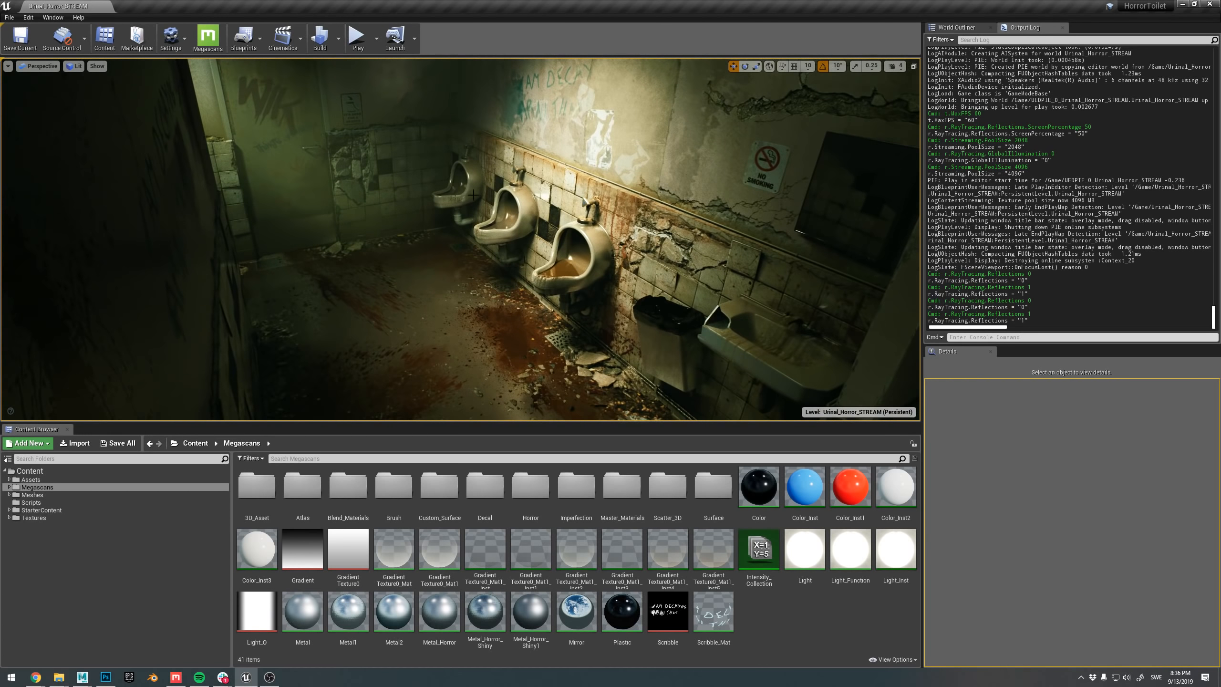
- Load the recent level Urinal_Clean_STREAM and hide the editor icons in the viewport
{"action": "left_click", "coordinate": [9, 17]}
{"action": "mouse_move", "coordinate": [53, 287]}
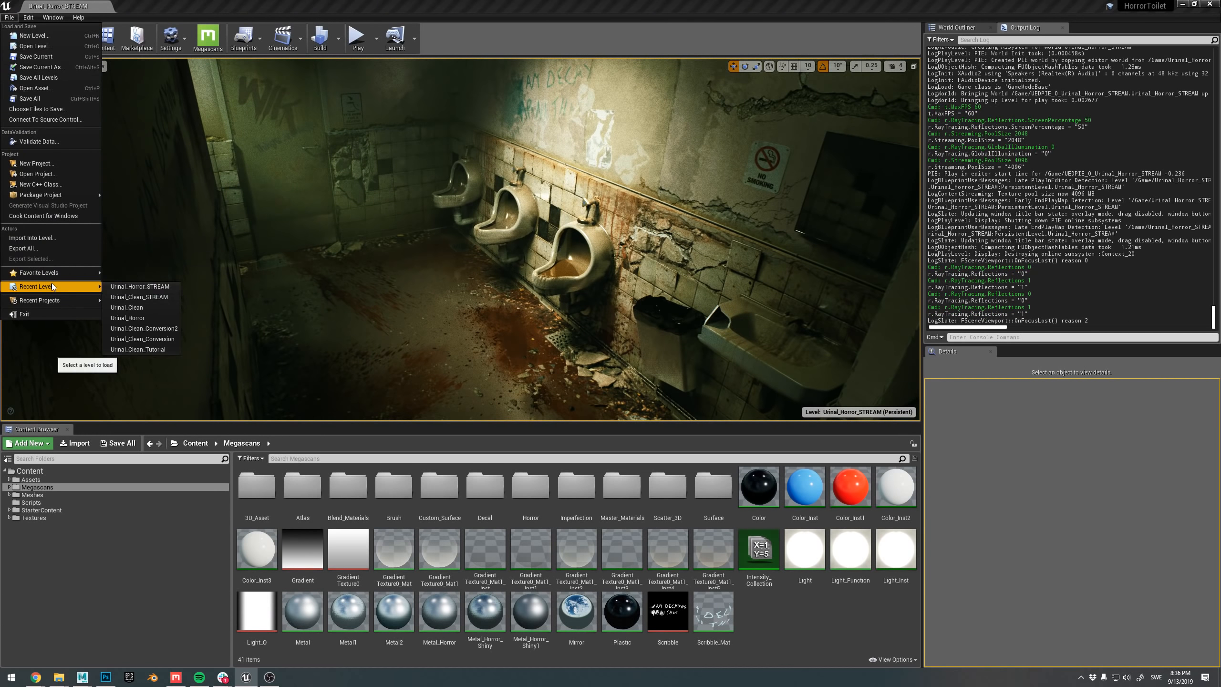
{"action": "left_click", "coordinate": [148, 296]}
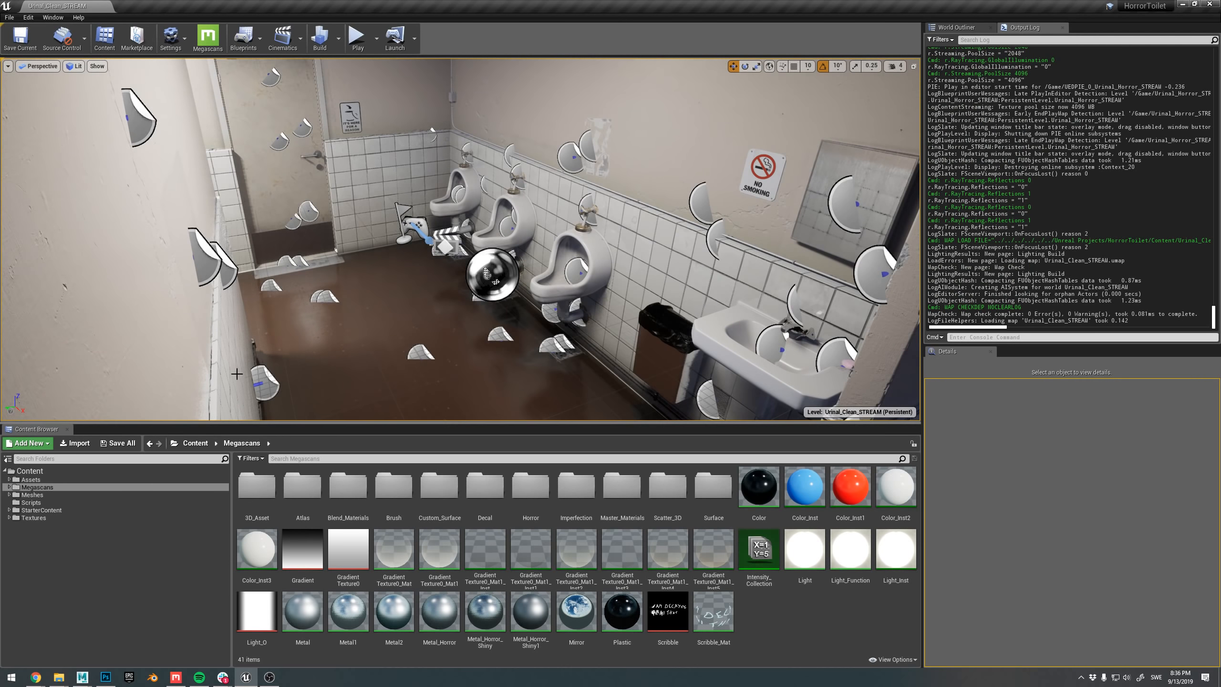
{"action": "right_click_drag", "start_coordinate": [423, 325], "coordinate": [372, 218]}
{"action": "key", "text": "g"}
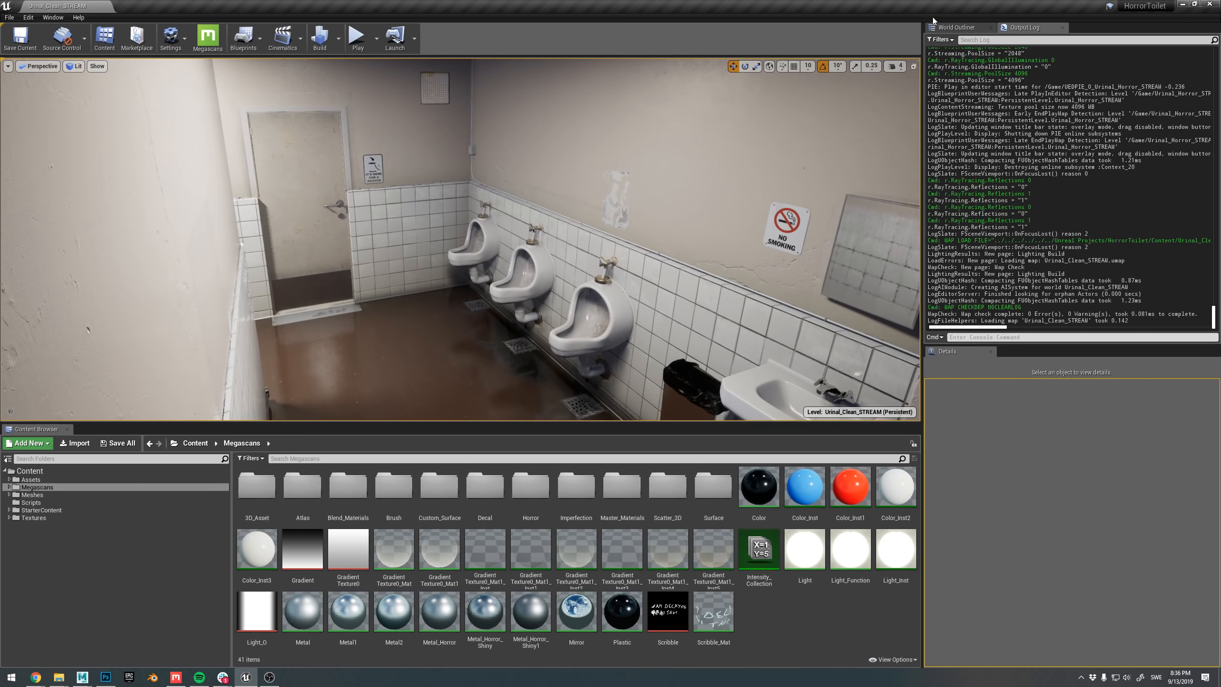
- Select the Room mesh, clear its details filter, and open its 05_Plain_Wall_Paint material instance beside the restroom view
{"action": "left_click", "coordinate": [956, 29]}
{"action": "right_click_drag", "start_coordinate": [588, 129], "coordinate": [579, 98]}
{"action": "key", "text": "s"}
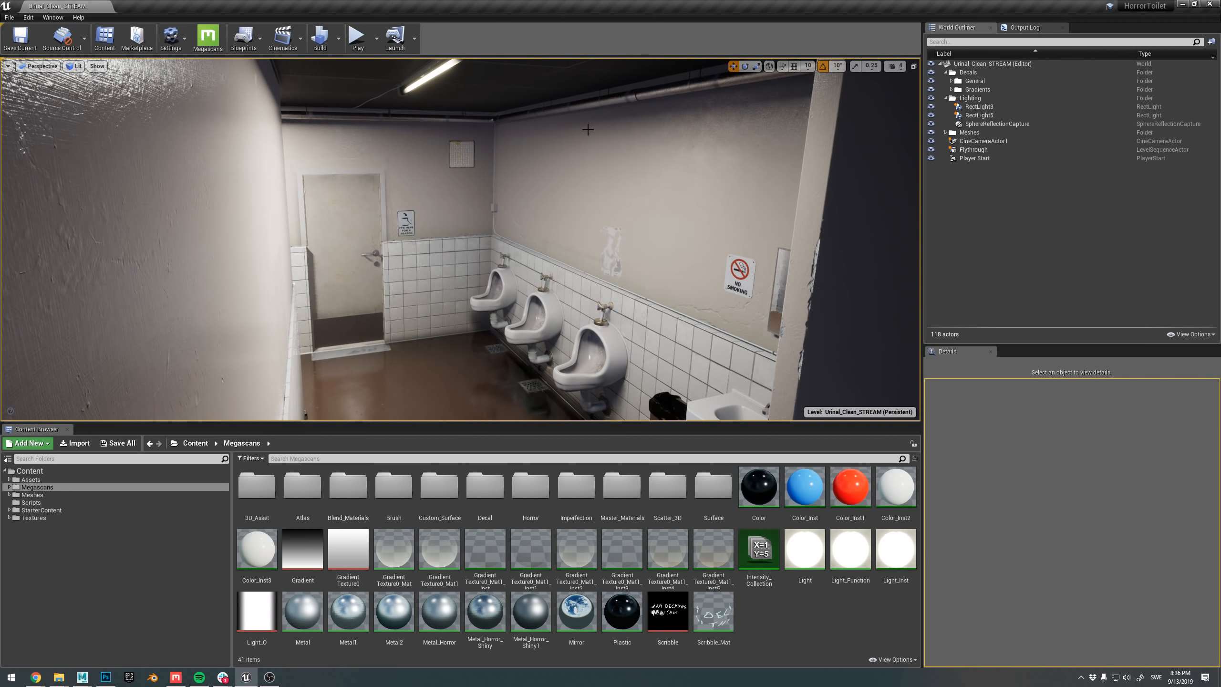
{"action": "right_click_drag", "start_coordinate": [588, 129], "coordinate": [500, 106]}
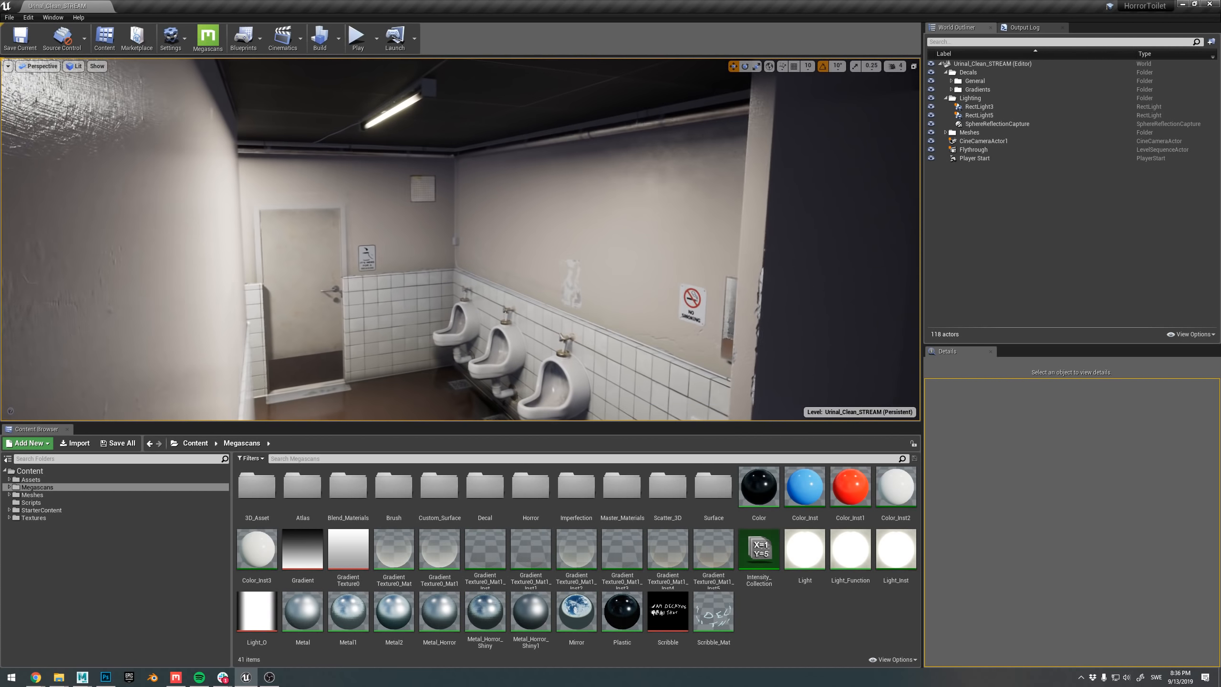
{"action": "right_click_drag", "start_coordinate": [594, 155], "coordinate": [589, 151]}
{"action": "key", "text": "q"}
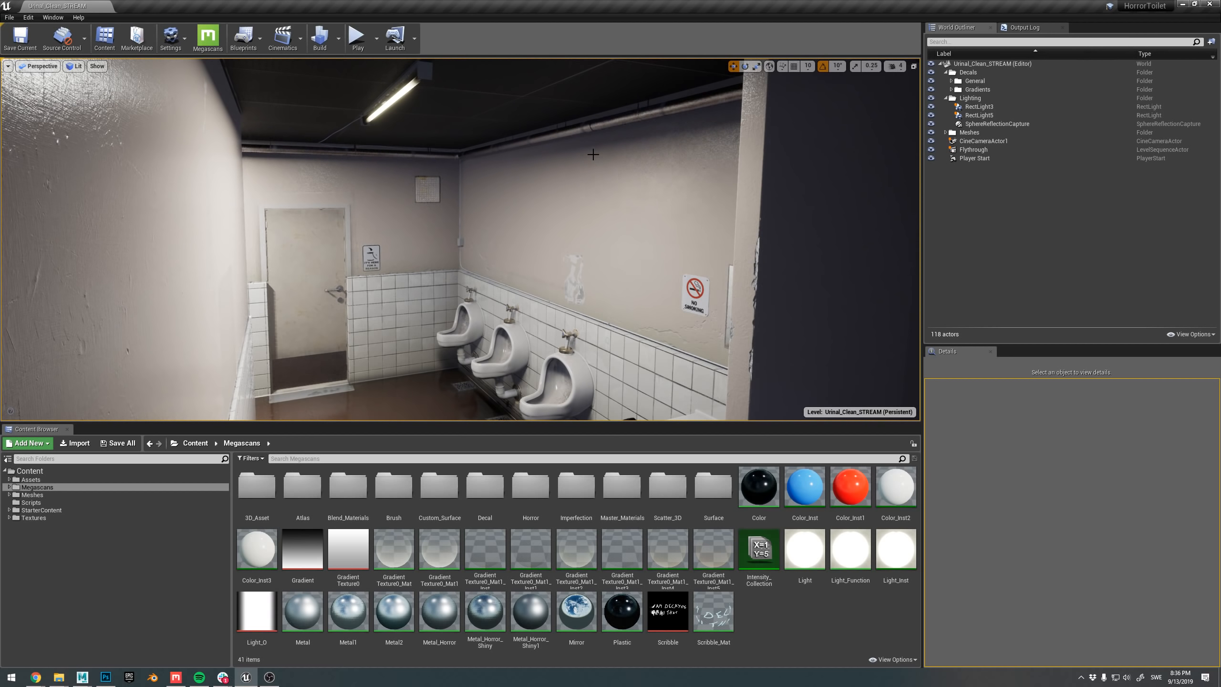
{"action": "mouse_move", "coordinate": [594, 155]}
{"action": "right_mouse_down"}
{"action": "mouse_move", "coordinate": [669, 231]}
{"action": "mouse_move", "coordinate": [637, 181]}
{"action": "mouse_move", "coordinate": [588, 168]}
{"action": "right_mouse_up"}
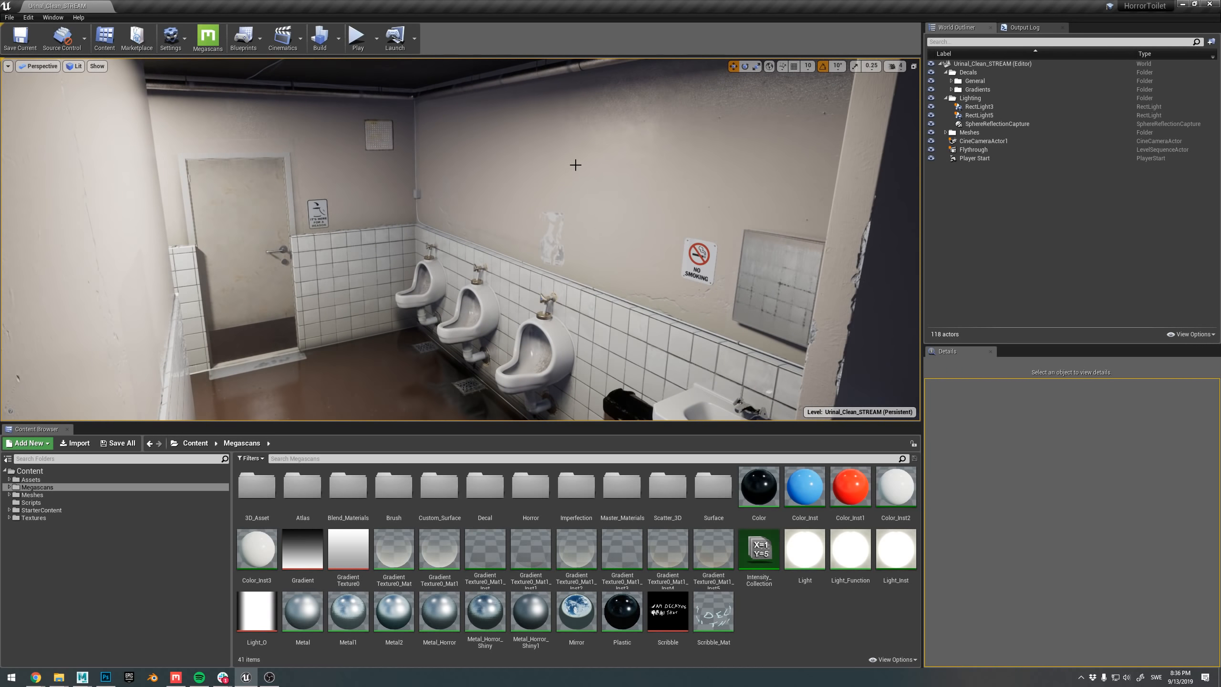
{"action": "left_click", "coordinate": [688, 164]}
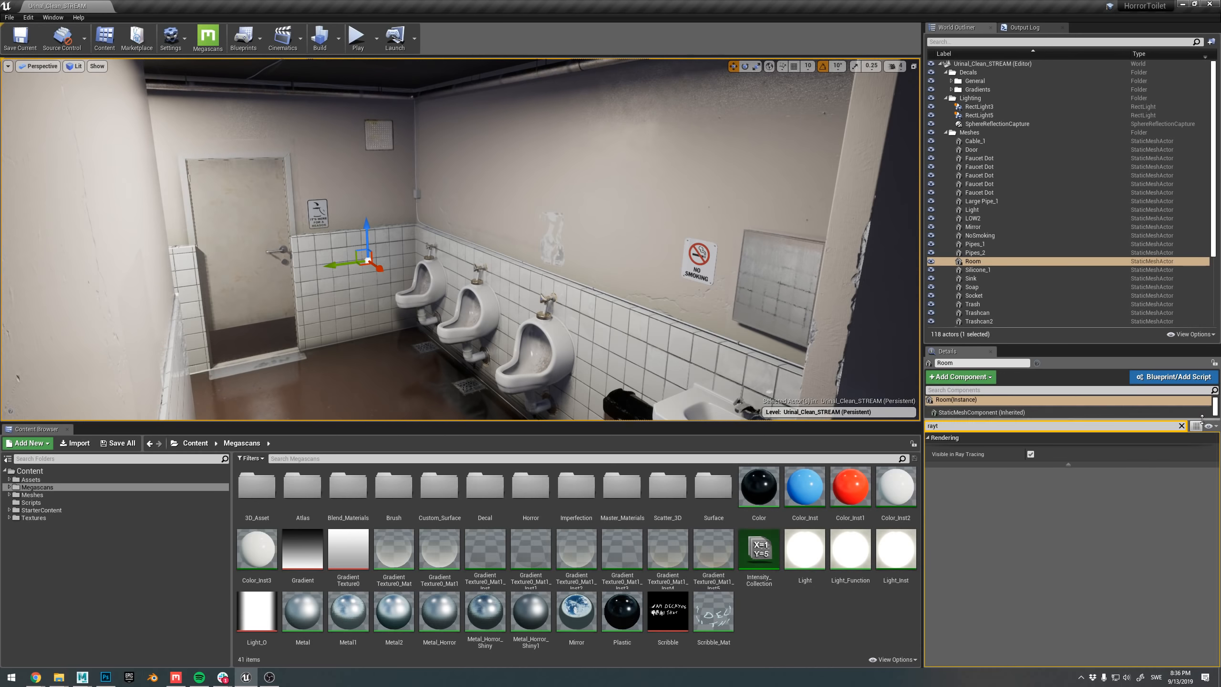
{"action": "left_click", "coordinate": [1181, 426]}
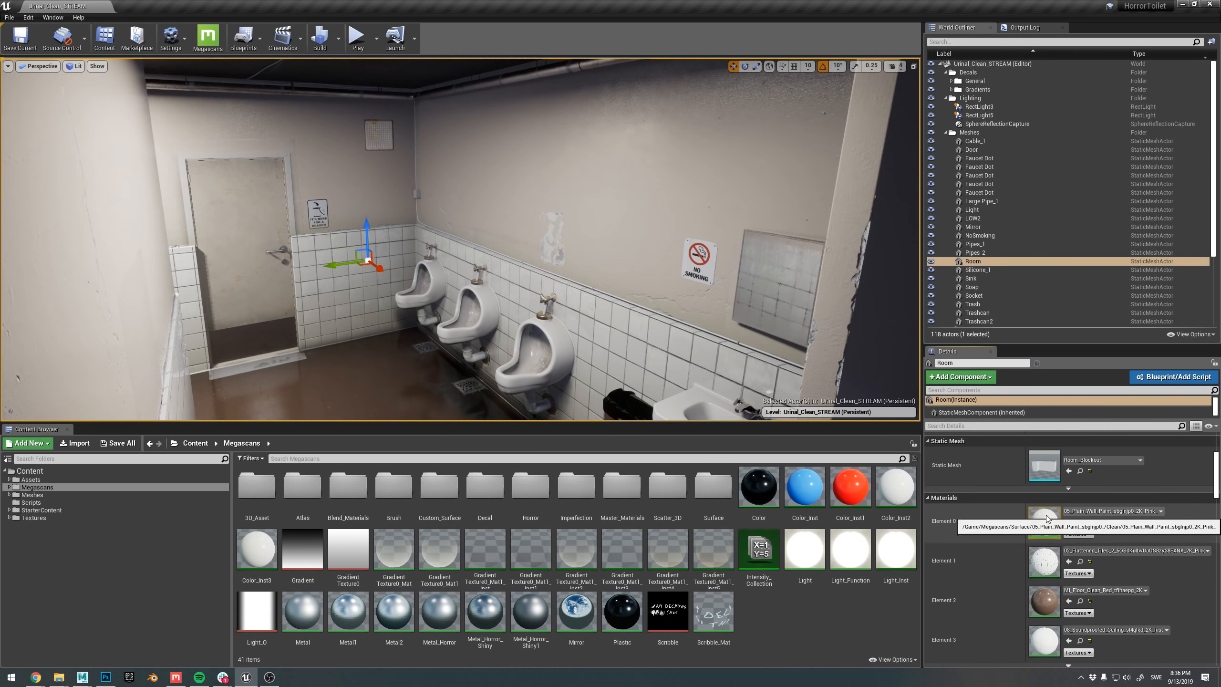
{"action": "double_click", "coordinate": [1044, 522]}
{"action": "left_click_drag", "start_coordinate": [244, 68], "coordinate": [1013, 191]}
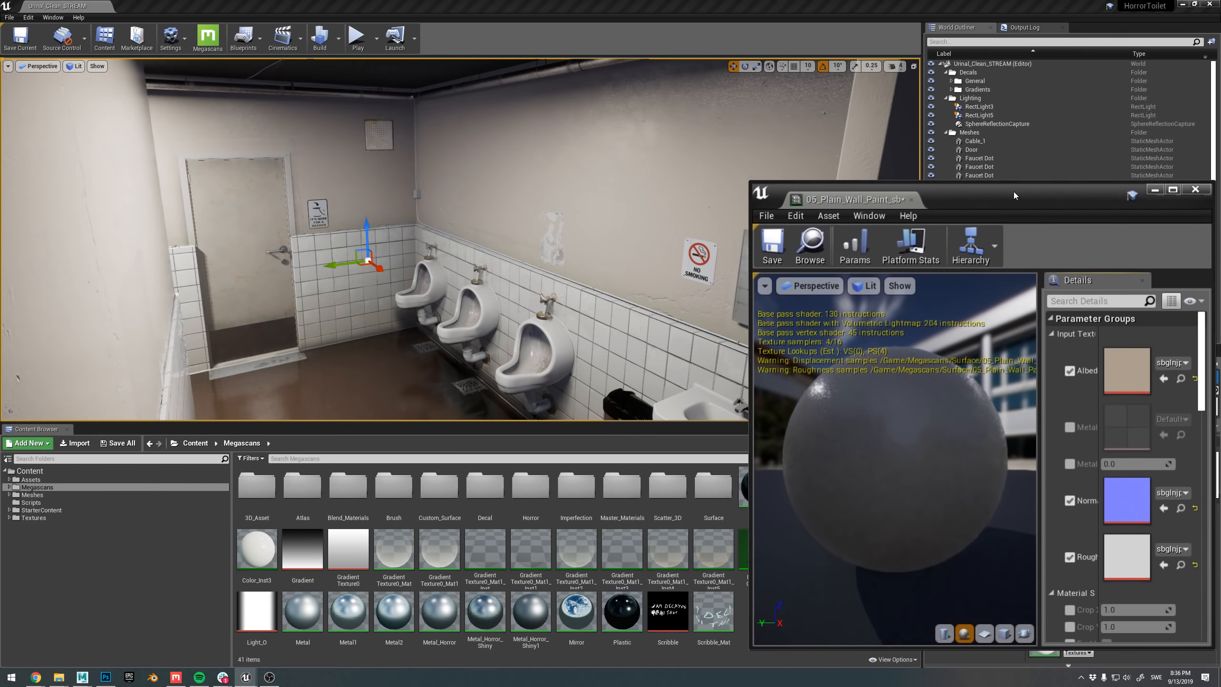
- Try an orange albedo tint (sRGB hex FF6600FF) on the wall paint material and discard the colour change
{"action": "right_click_drag", "start_coordinate": [491, 330], "coordinate": [517, 312]}
{"action": "scroll", "coordinate": [1125, 524], "scroll_direction": "down", "scroll_amount": 10}
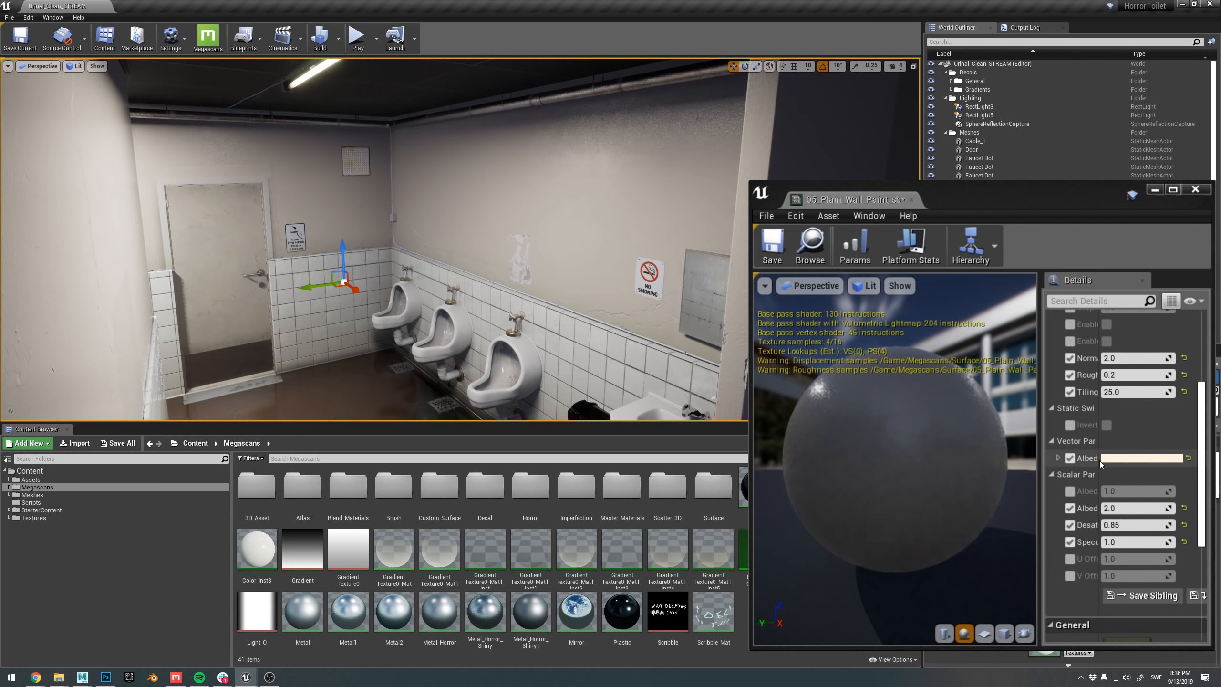
{"action": "left_click", "coordinate": [1101, 459]}
{"action": "left_click_drag", "start_coordinate": [983, 488], "coordinate": [1047, 502]}
{"action": "mouse_move", "coordinate": [576, 307]}
{"action": "right_mouse_down"}
{"action": "mouse_move", "coordinate": [534, 263]}
{"action": "mouse_move", "coordinate": [539, 313]}
{"action": "mouse_move", "coordinate": [562, 325]}
{"action": "right_mouse_up"}
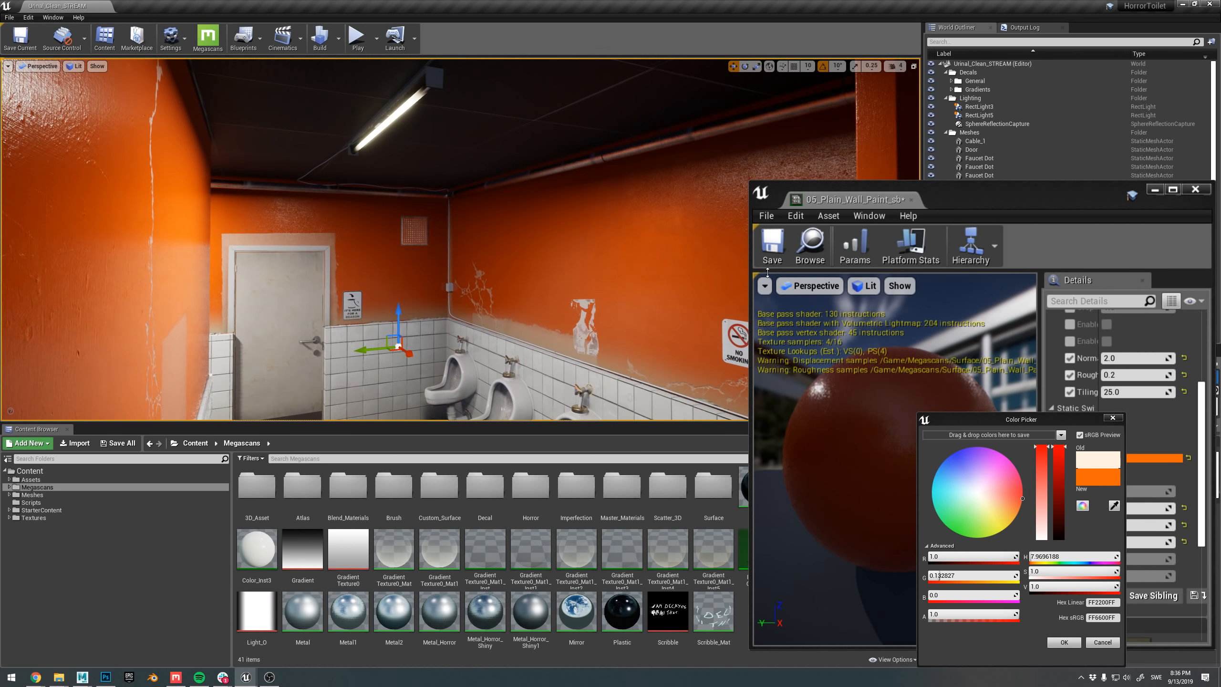
{"action": "left_click", "coordinate": [1101, 641]}
{"action": "mouse_move", "coordinate": [618, 184]}
{"action": "right_mouse_down"}
{"action": "mouse_move", "coordinate": [620, 207]}
{"action": "mouse_move", "coordinate": [618, 184]}
{"action": "right_mouse_up"}
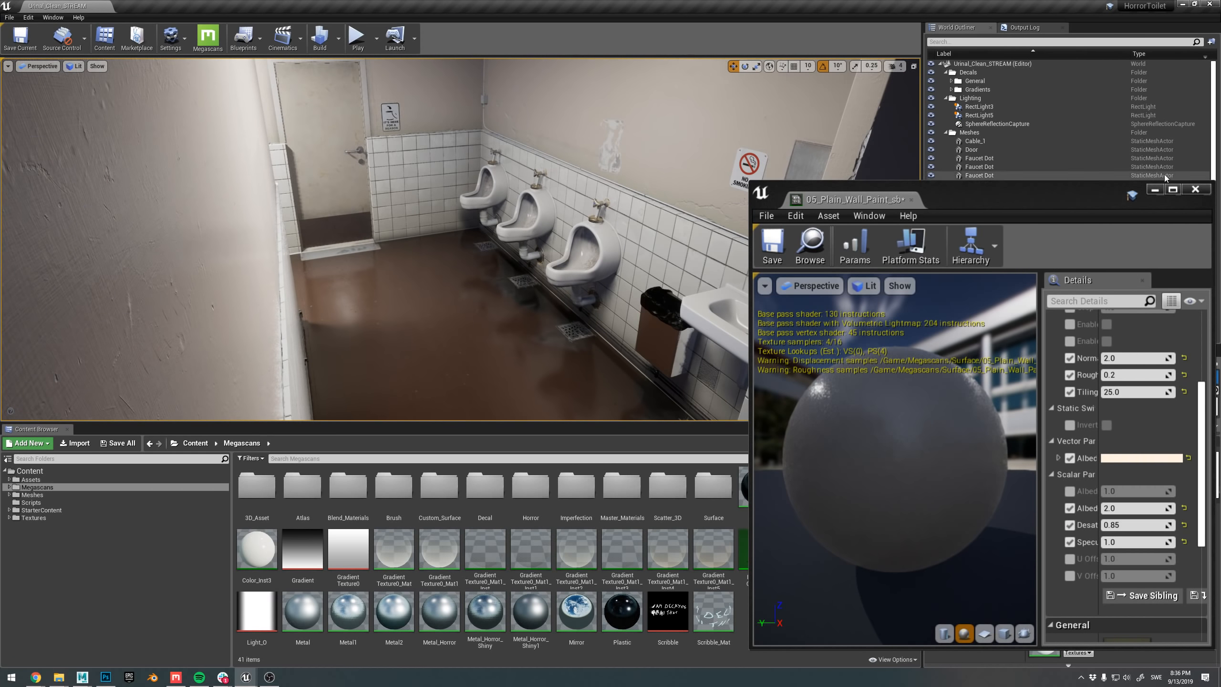
- Close the 05_Plain_Wall_Paint material editor and load the recent level Urinal_Horror_STREAM
{"action": "left_click", "coordinate": [1196, 189]}
{"action": "left_click", "coordinate": [9, 16]}
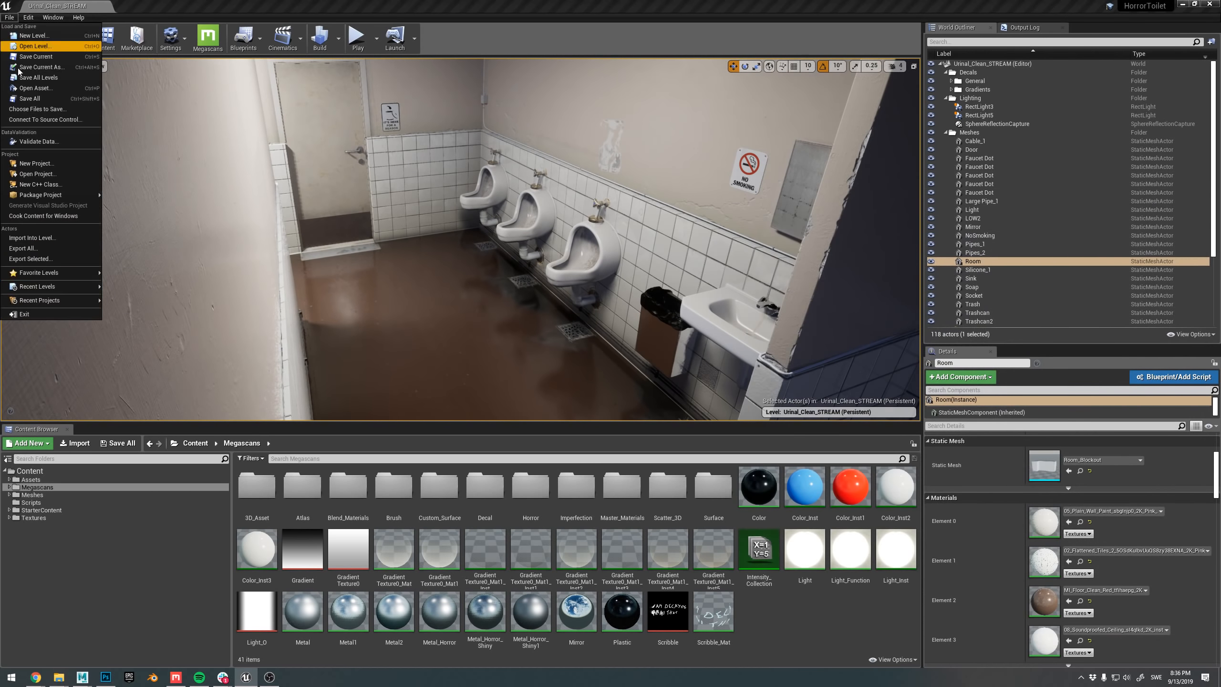
{"action": "mouse_move", "coordinate": [72, 286]}
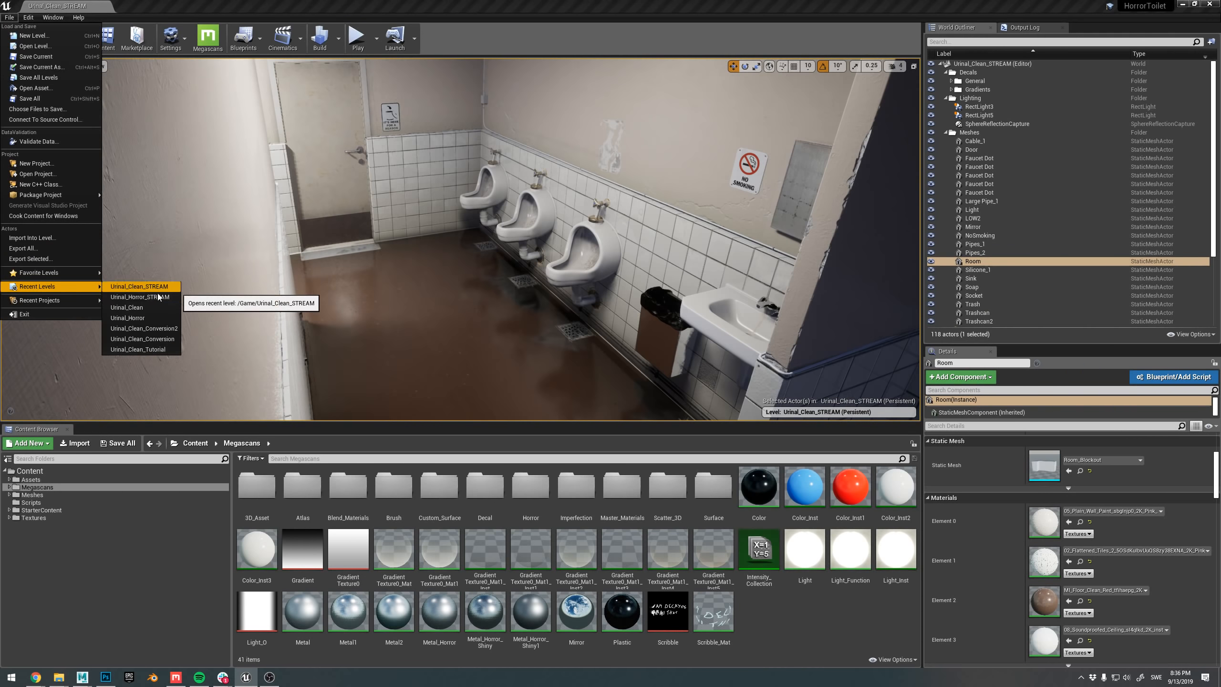
{"action": "left_click", "coordinate": [159, 296]}
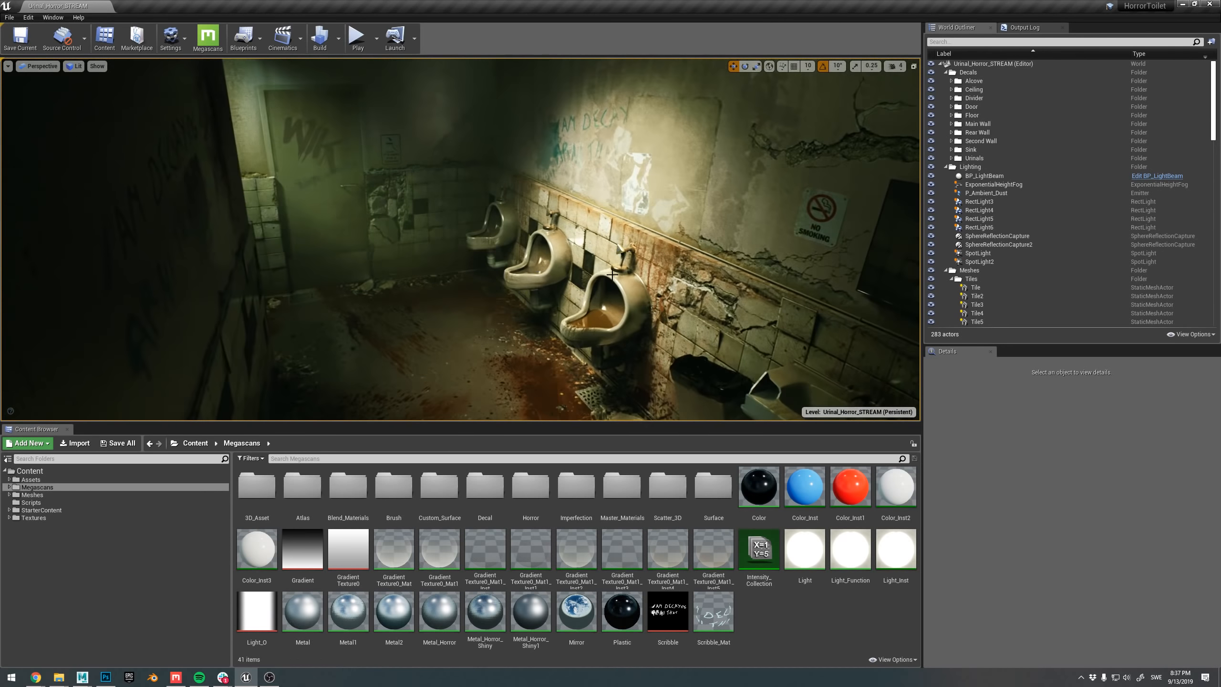
{"action": "right_click_drag", "start_coordinate": [612, 274], "coordinate": [635, 257]}
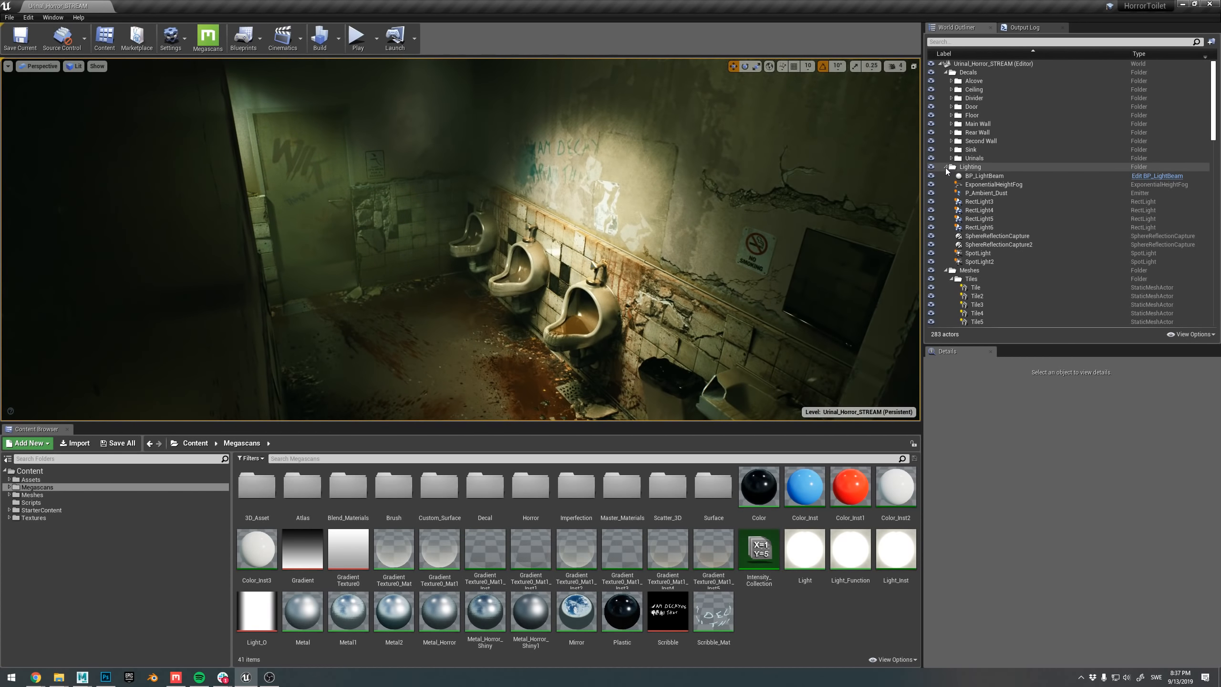
- Select RectLight3 through RectLight6 to see their shared light settings, and clear the selection
{"action": "left_click", "coordinate": [1009, 202]}
{"action": "left_click", "coordinate": [1012, 227], "text": "shift"}
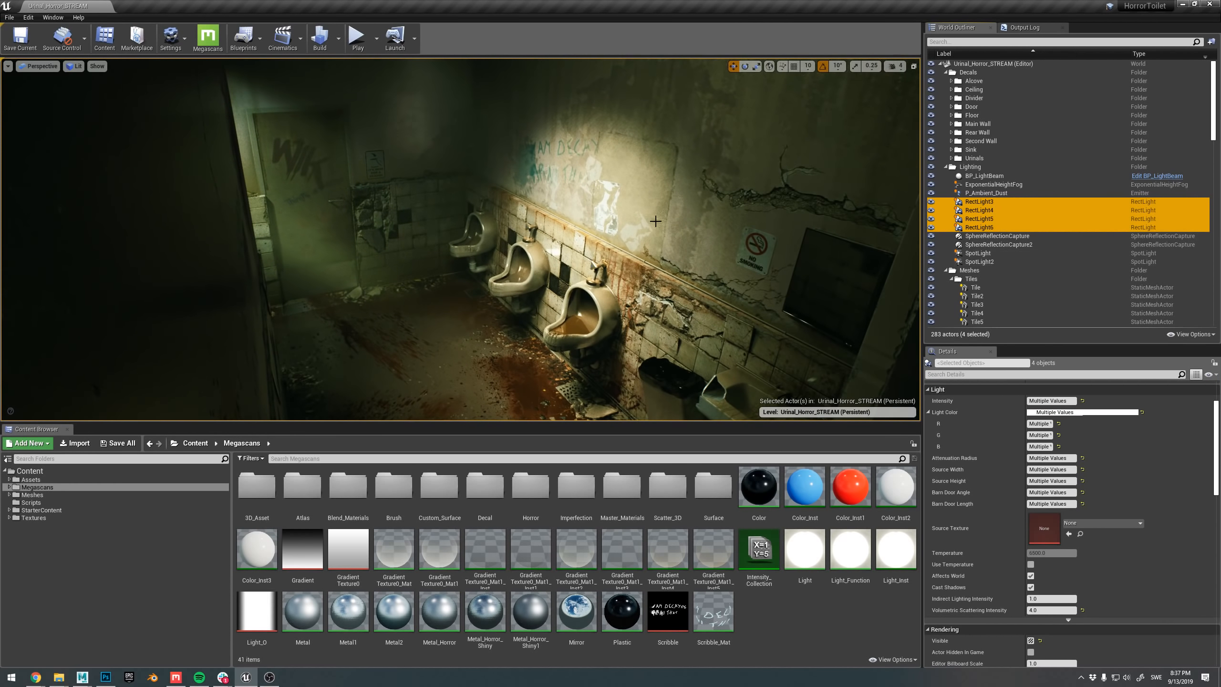
{"action": "left_click", "coordinate": [683, 237]}
{"action": "key", "text": "Escape"}
- Look around the horror restroom to examine its lighting, briefly displaying the editor icons for lights and decals
{"action": "right_click_drag", "start_coordinate": [638, 236], "coordinate": [616, 209]}
{"action": "key", "text": "w"}
{"action": "key", "text": "g"}
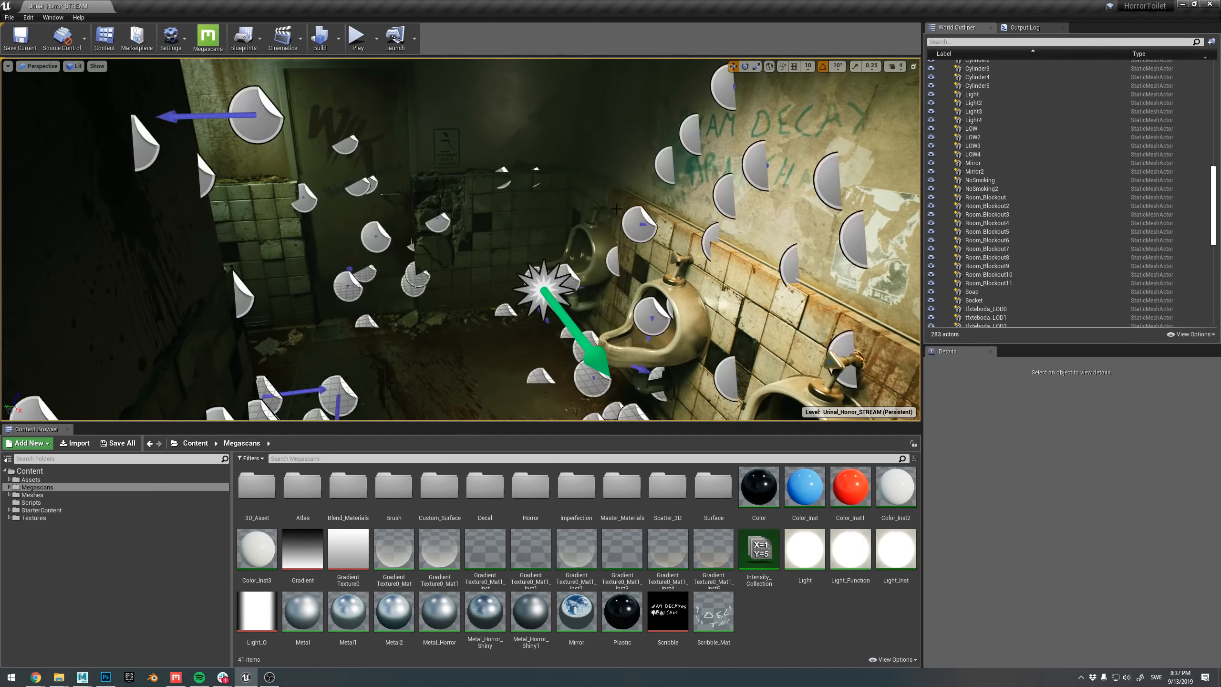
{"action": "key", "text": "g"}
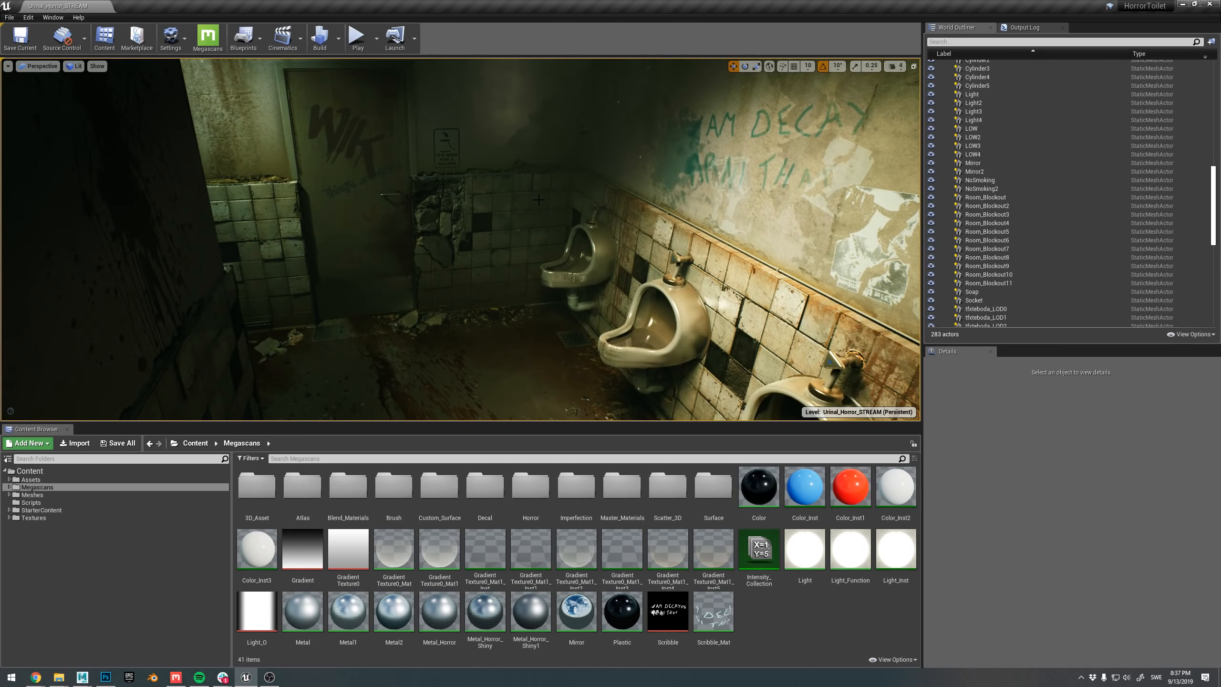
{"action": "key", "text": "s"}
{"action": "right_click_drag", "start_coordinate": [532, 164], "coordinate": [534, 164]}
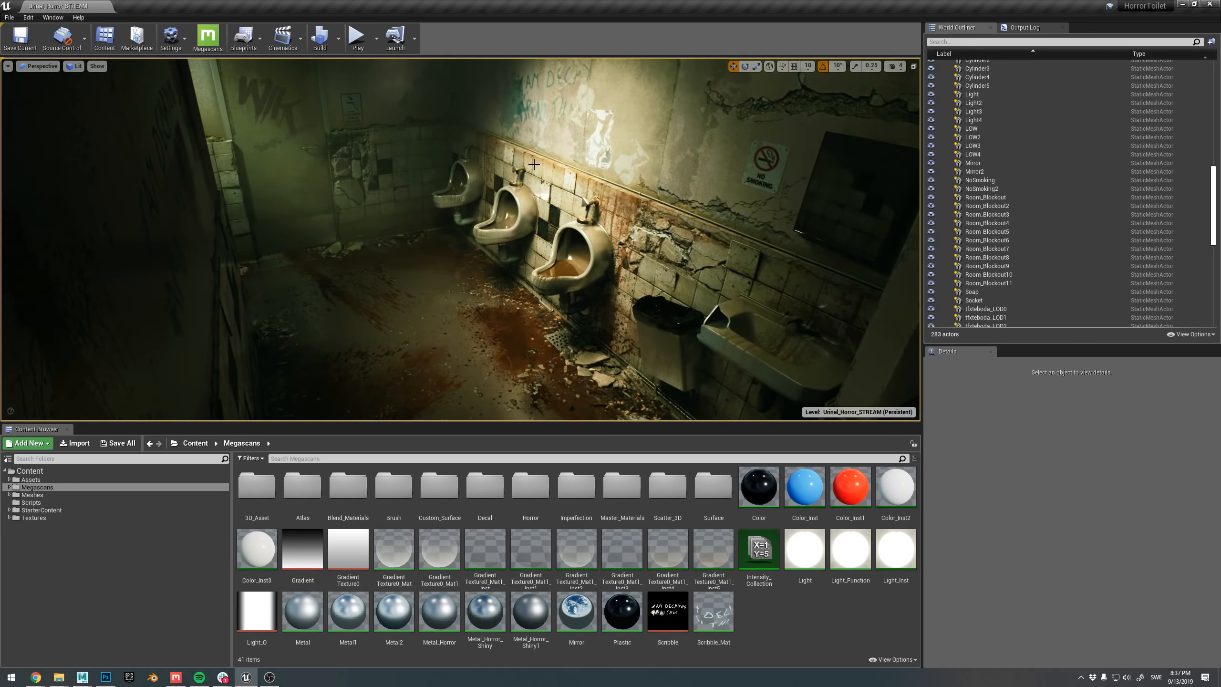
{"action": "right_click_drag", "start_coordinate": [509, 150], "coordinate": [510, 141]}
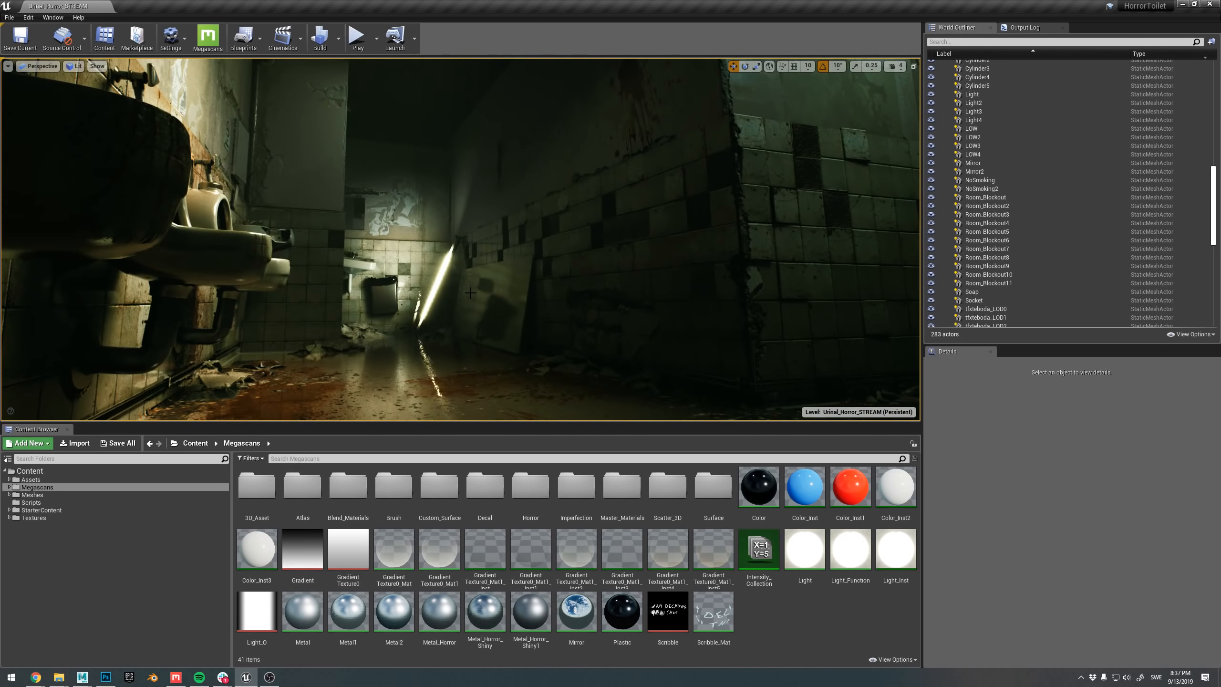
{"action": "right_click_drag", "start_coordinate": [471, 293], "coordinate": [473, 254]}
{"action": "key", "text": "w"}
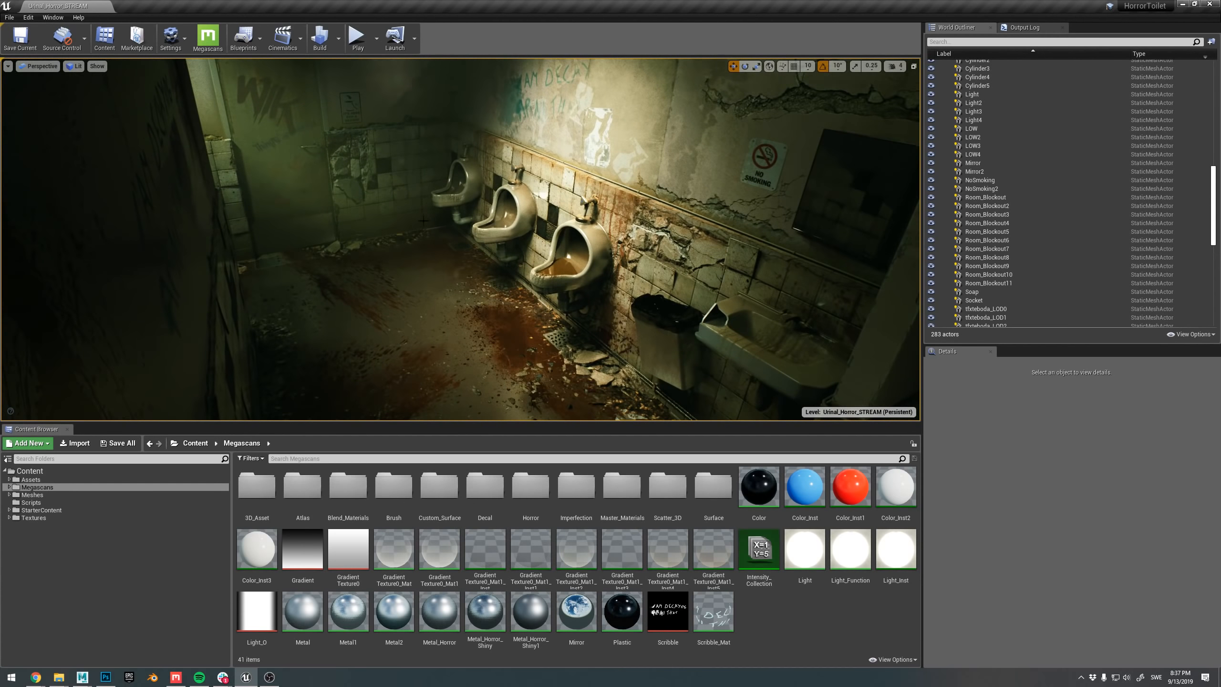
{"action": "right_click_drag", "start_coordinate": [424, 220], "coordinate": [424, 221]}
- Select RectLight3 through RectLight6 together with SpotLight and SpotLight2 to review all the scene's placed lights
{"action": "left_click_drag", "start_coordinate": [1215, 194], "coordinate": [1215, 106]}
{"action": "left_click", "coordinate": [983, 202]}
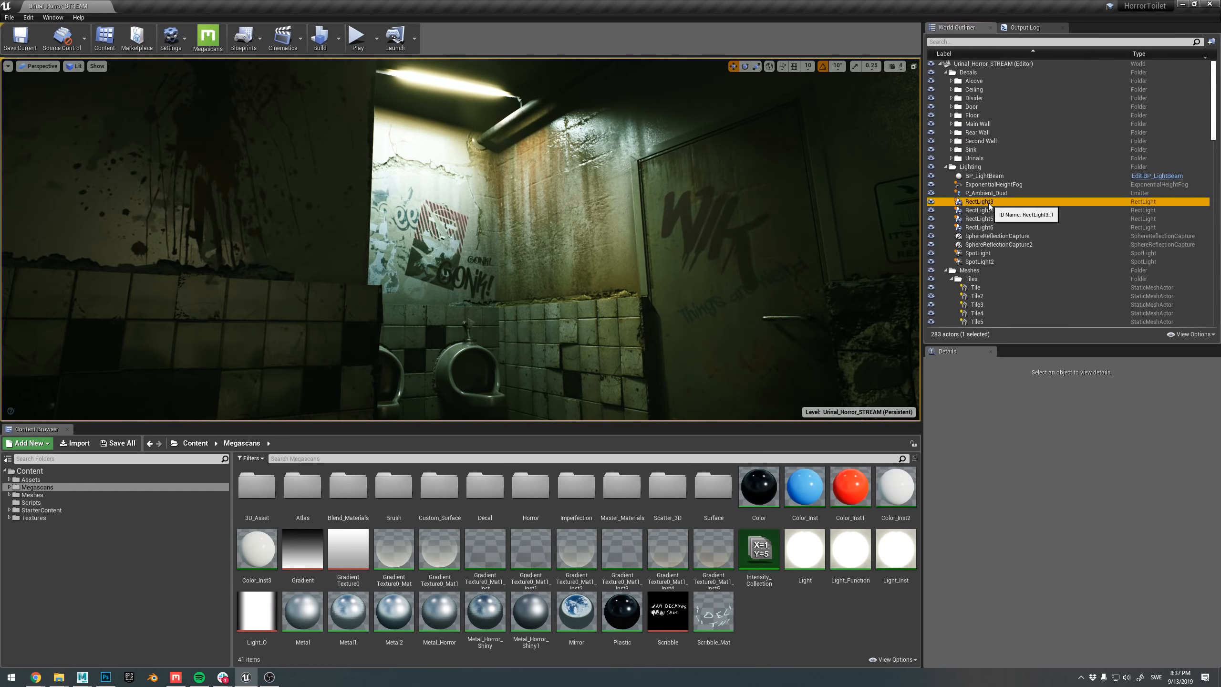
{"action": "left_click", "coordinate": [991, 227], "text": "shift"}
{"action": "left_click", "coordinate": [991, 253], "text": "ctrl"}
{"action": "left_click", "coordinate": [986, 262], "text": "ctrl"}
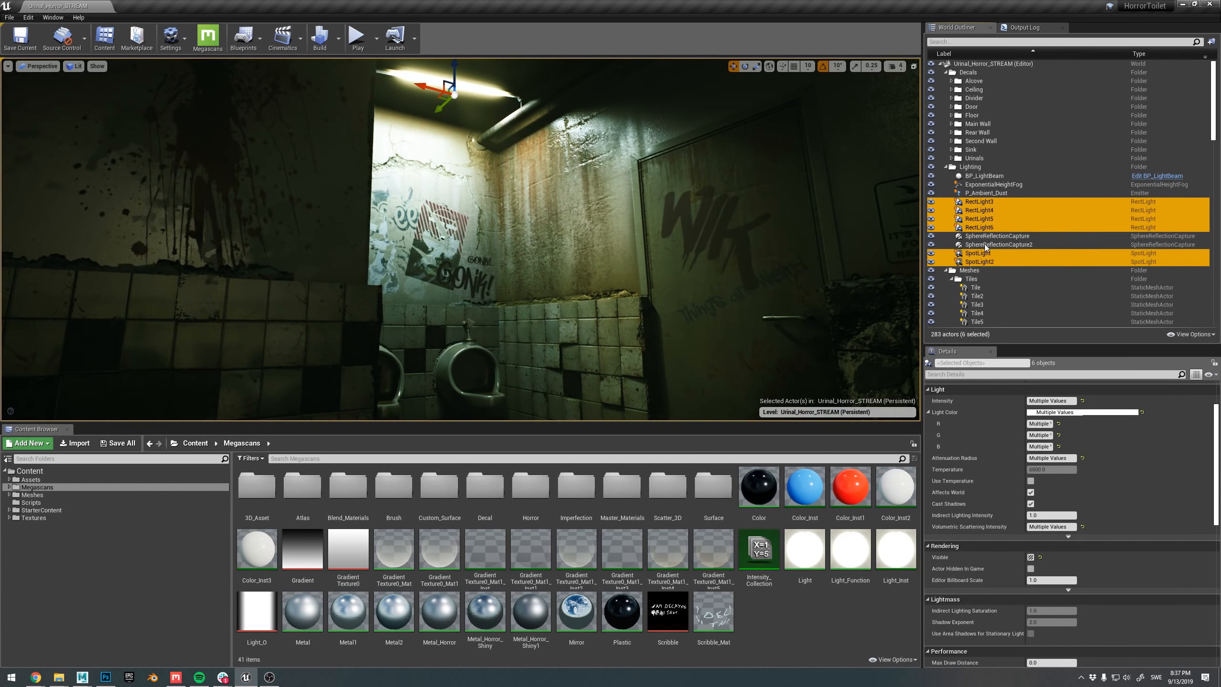
- Hide SpotLight, SpotLight2 and RectLight4 through RectLight6, leaving RectLight3 as the only visible rect light
{"action": "left_click", "coordinate": [983, 203]}
{"action": "left_click", "coordinate": [985, 253]}
{"action": "right_click_drag", "start_coordinate": [708, 202], "coordinate": [708, 202]}
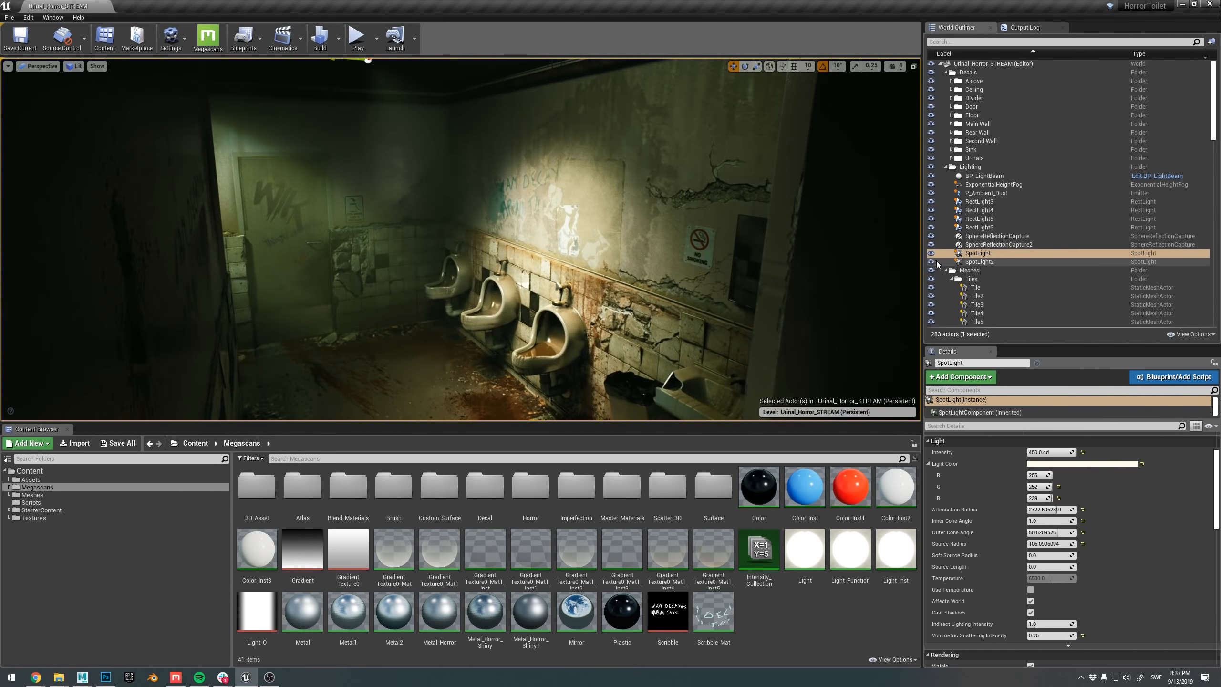
{"action": "left_click", "coordinate": [932, 262]}
{"action": "left_click", "coordinate": [931, 253]}
{"action": "left_click", "coordinate": [980, 227]}
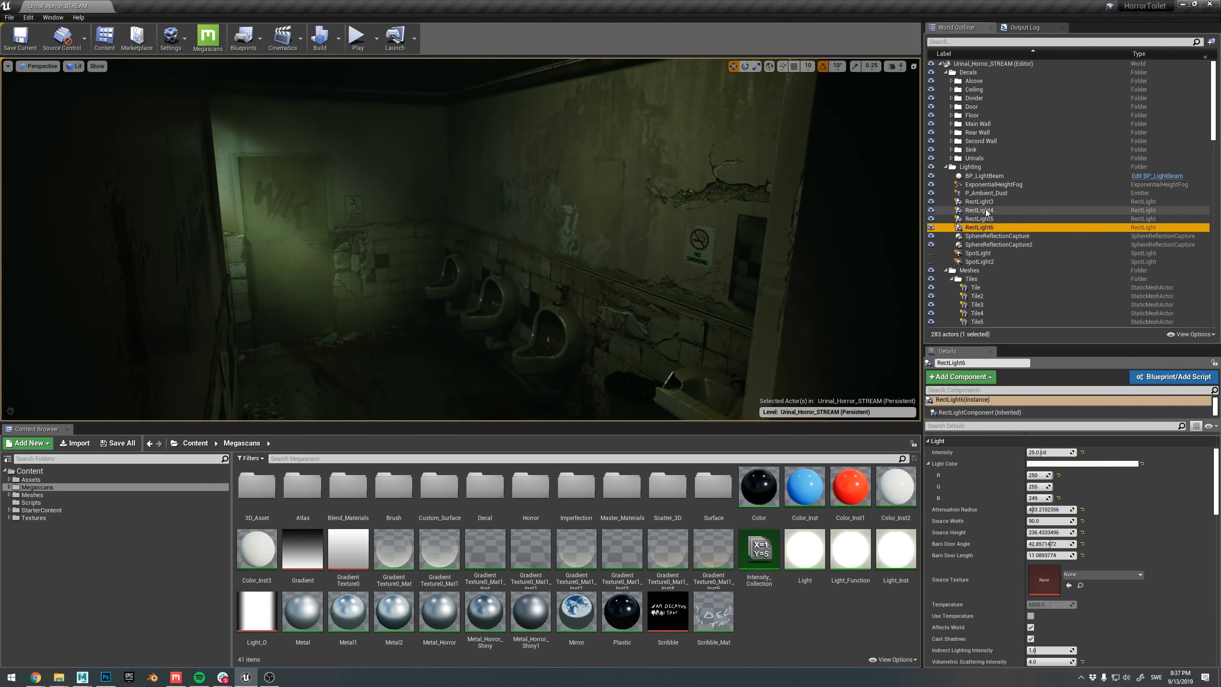
{"action": "left_click", "coordinate": [981, 210], "text": "shift"}
{"action": "left_click", "coordinate": [931, 211]}
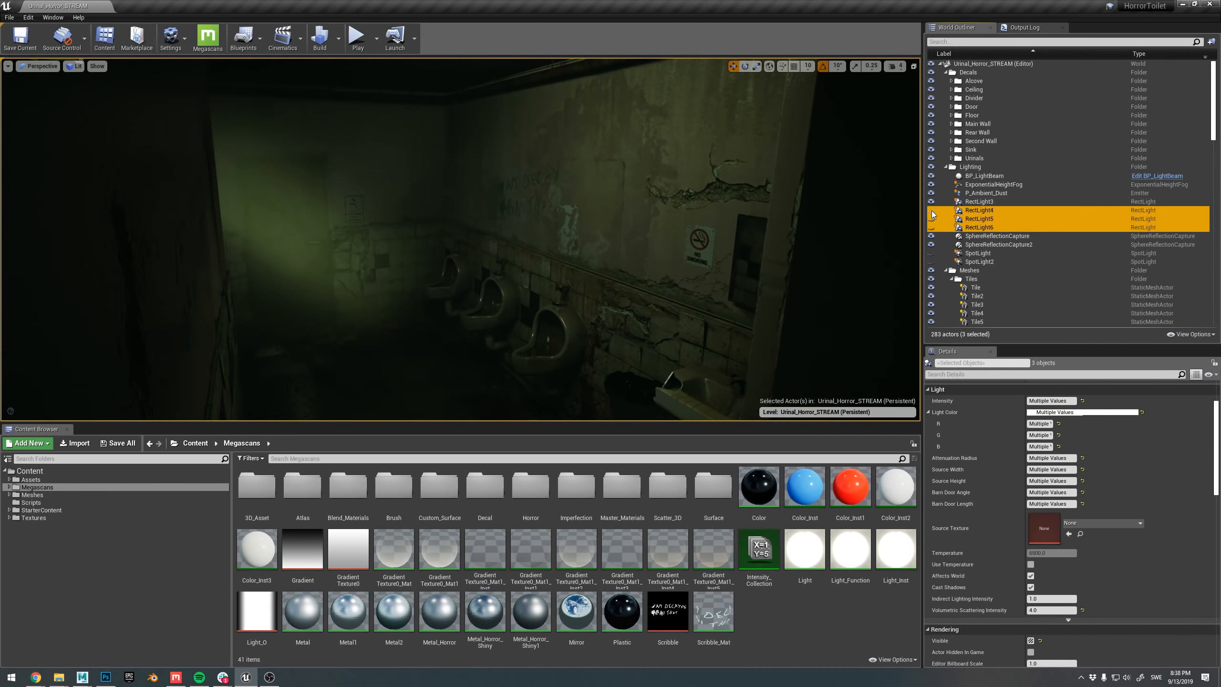
- Compare the restroom with RectLight3 hidden and shown several times, ending with the light shown
{"action": "left_click", "coordinate": [965, 205]}
{"action": "right_click_drag", "start_coordinate": [846, 198], "coordinate": [494, 138]}
{"action": "left_click", "coordinate": [932, 201]}
{"action": "left_click", "coordinate": [931, 200]}
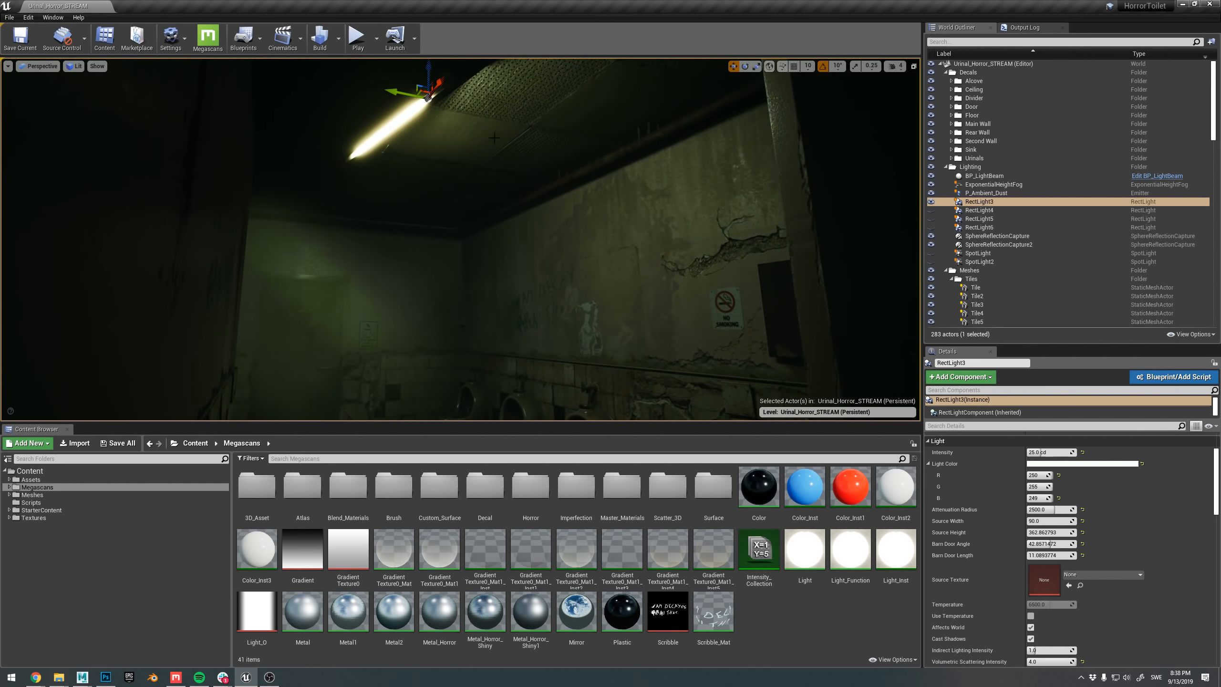
{"action": "left_click", "coordinate": [931, 202]}
{"action": "left_click", "coordinate": [931, 202]}
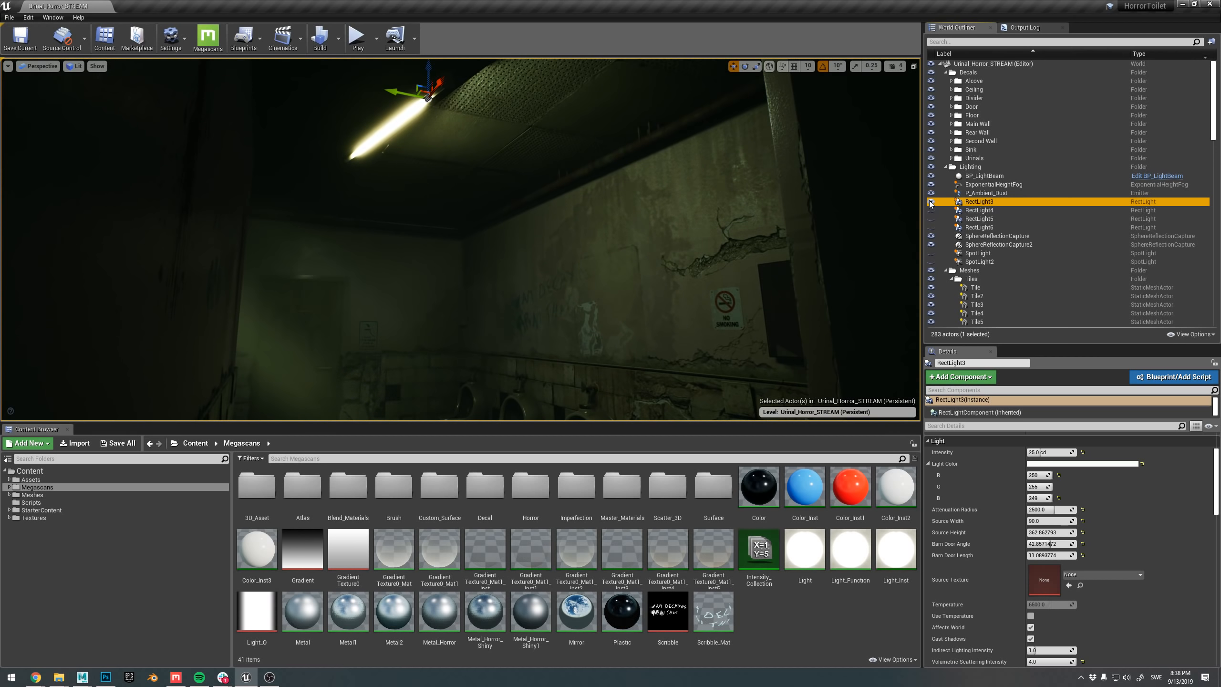
{"action": "left_click", "coordinate": [931, 202]}
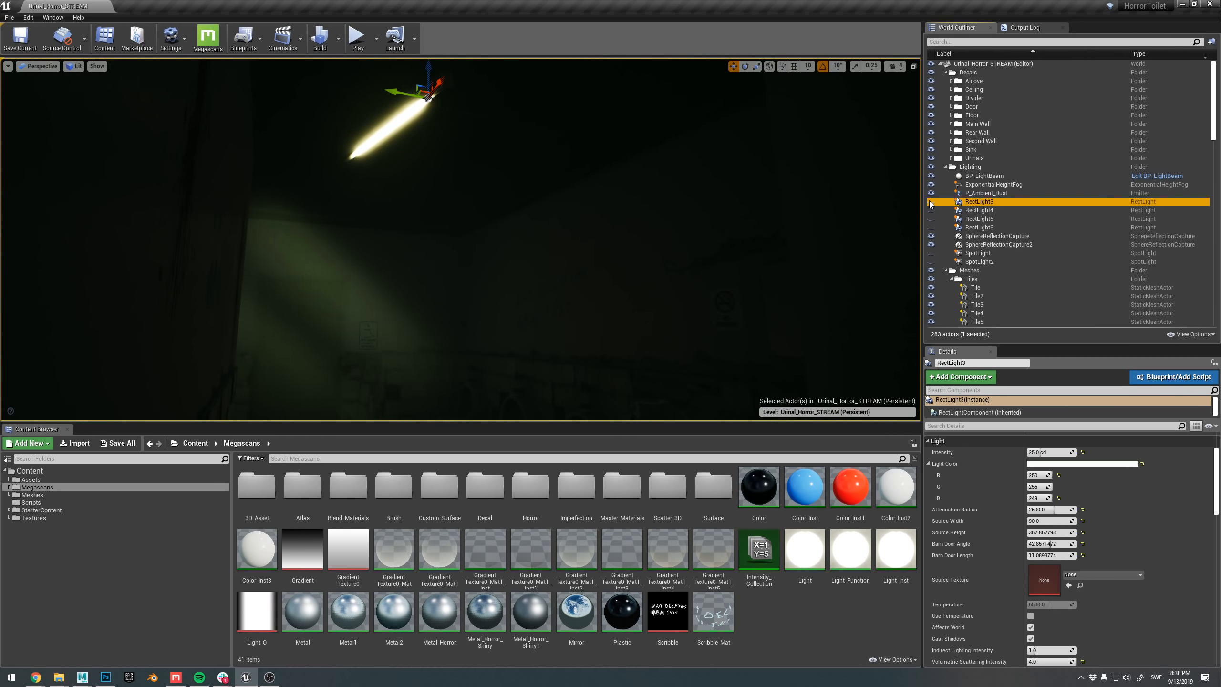
{"action": "left_click", "coordinate": [931, 202]}
- Show SpotLight again and view its effect on the wall above the urinals
{"action": "right_click_drag", "start_coordinate": [461, 240], "coordinate": [485, 271]}
{"action": "right_click_drag", "start_coordinate": [581, 363], "coordinate": [550, 363]}
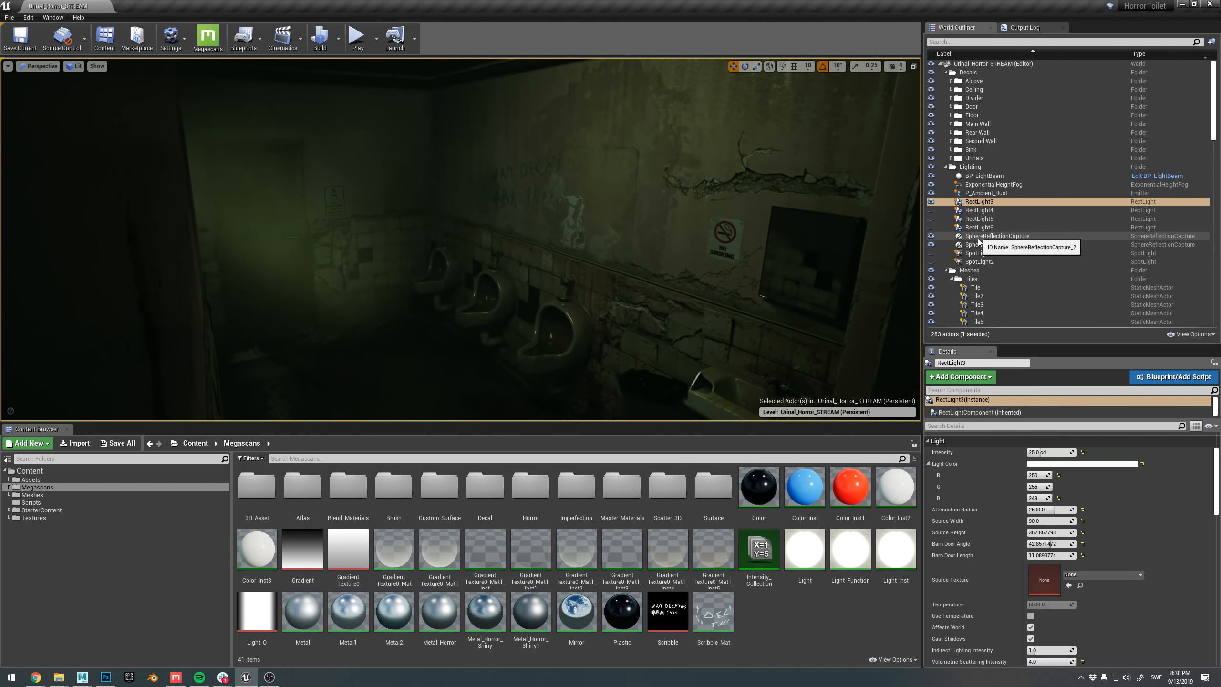
{"action": "left_click", "coordinate": [990, 253]}
{"action": "left_click", "coordinate": [931, 254]}
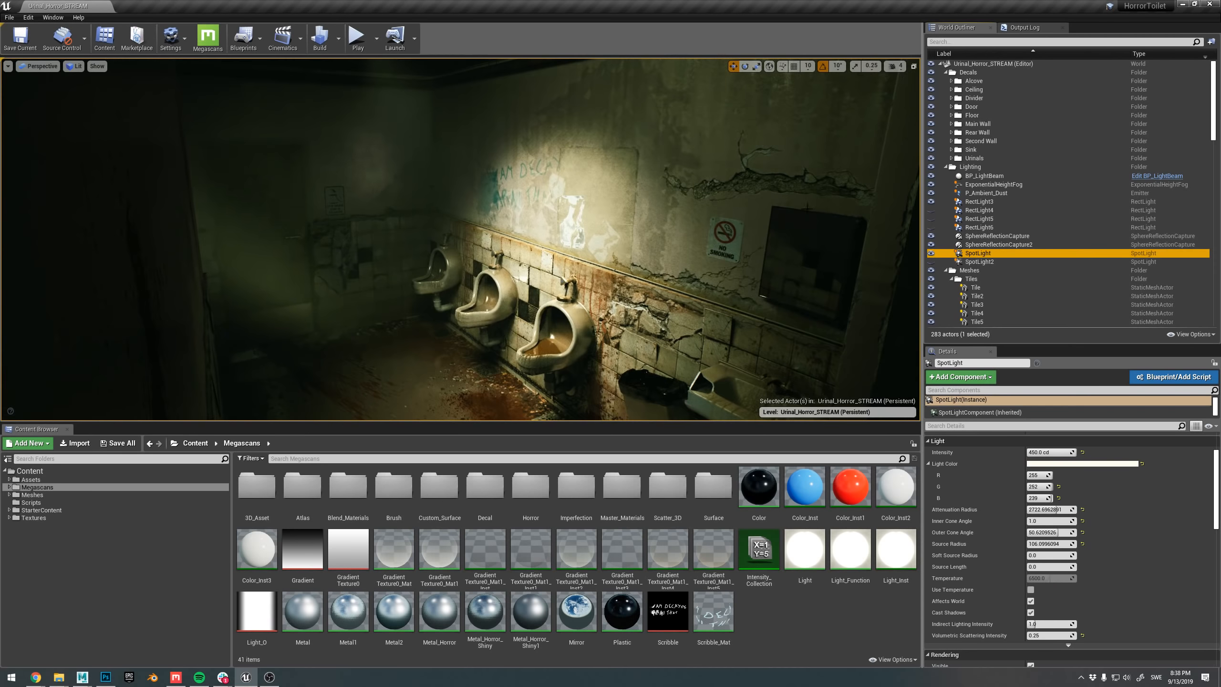
{"action": "mouse_move", "coordinate": [592, 181]}
{"action": "right_mouse_down"}
{"action": "mouse_move", "coordinate": [567, 184]}
{"action": "mouse_move", "coordinate": [592, 182]}
{"action": "right_mouse_up"}
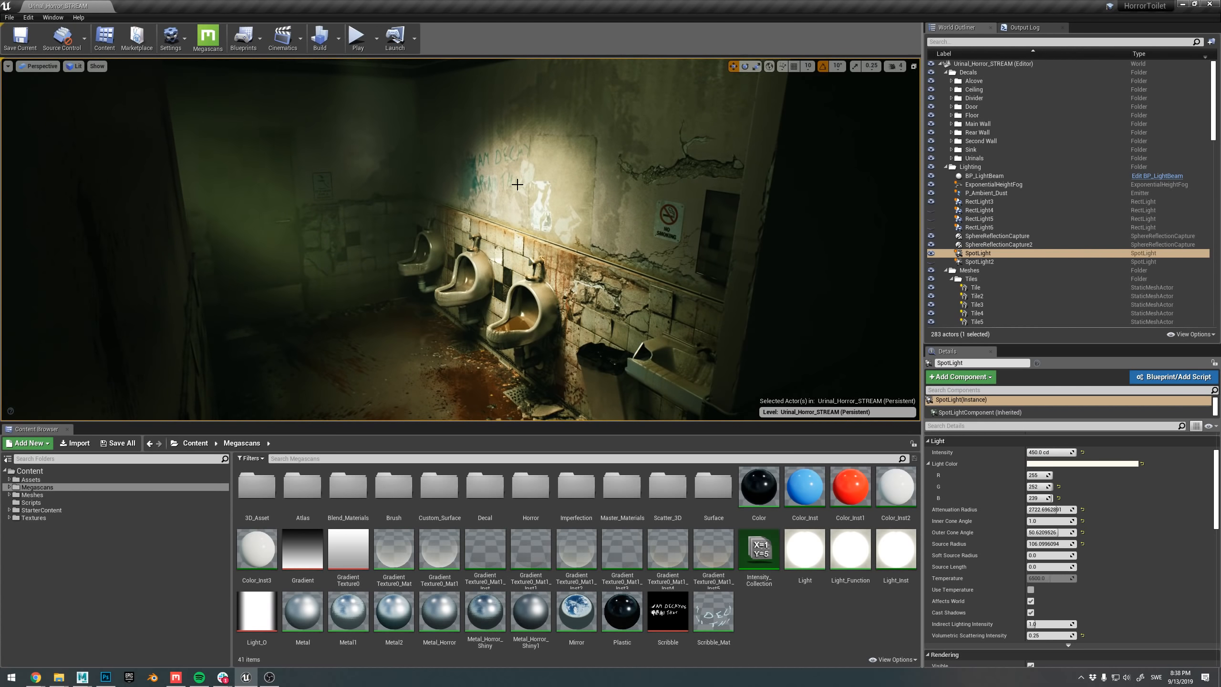
{"action": "right_click_drag", "start_coordinate": [504, 246], "coordinate": [446, 232]}
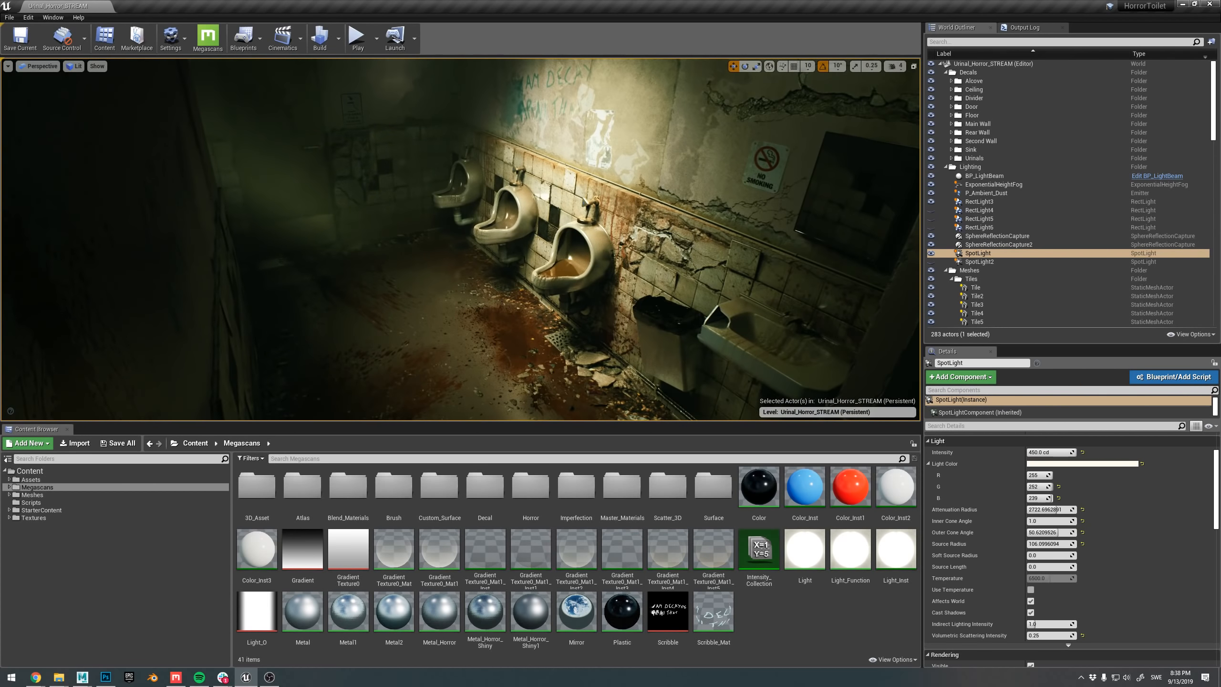
- Focus on SpotLight and RectLight4 in turn, and display the editor icons to examine RectLight4's outline
{"action": "key", "text": "f"}
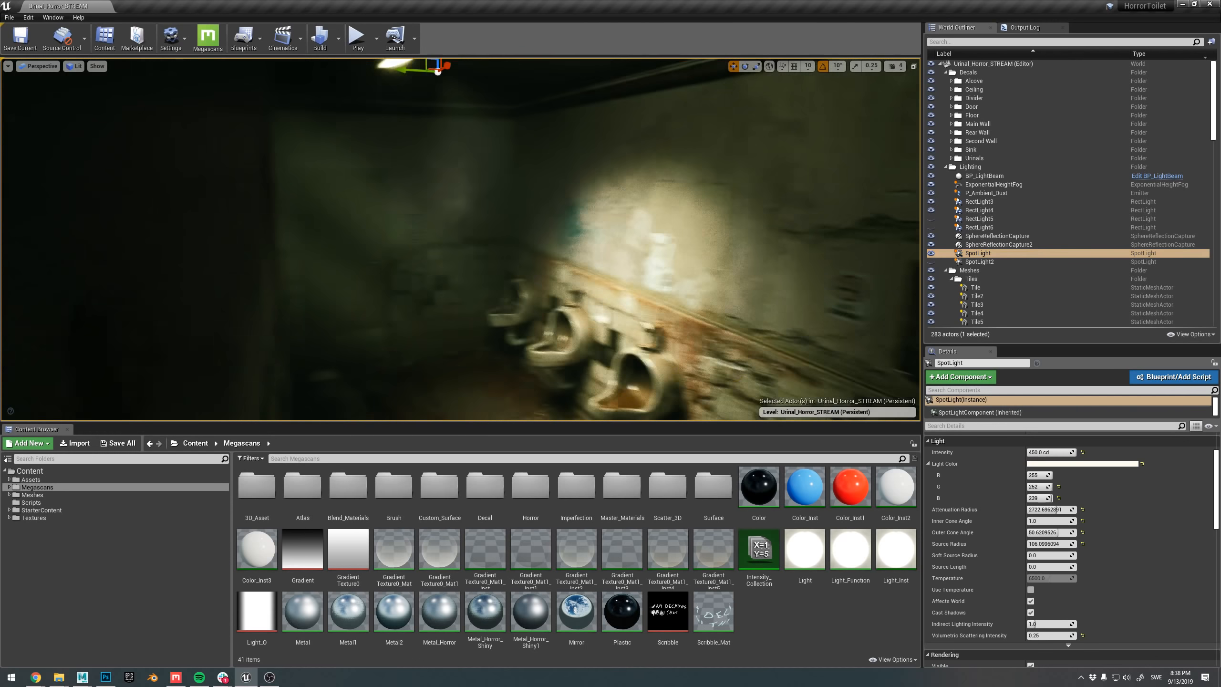
{"action": "left_click", "coordinate": [976, 211]}
{"action": "key", "text": "f"}
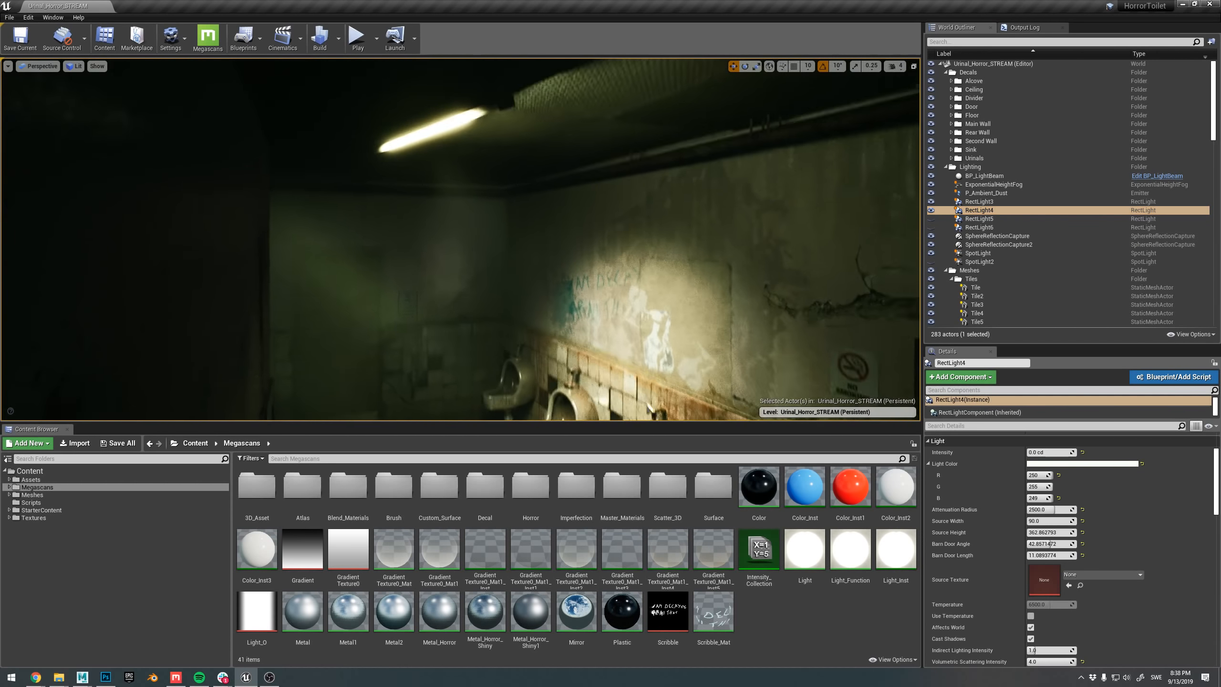
{"action": "right_click_drag", "start_coordinate": [461, 240], "coordinate": [480, 147]}
{"action": "key", "text": "g"}
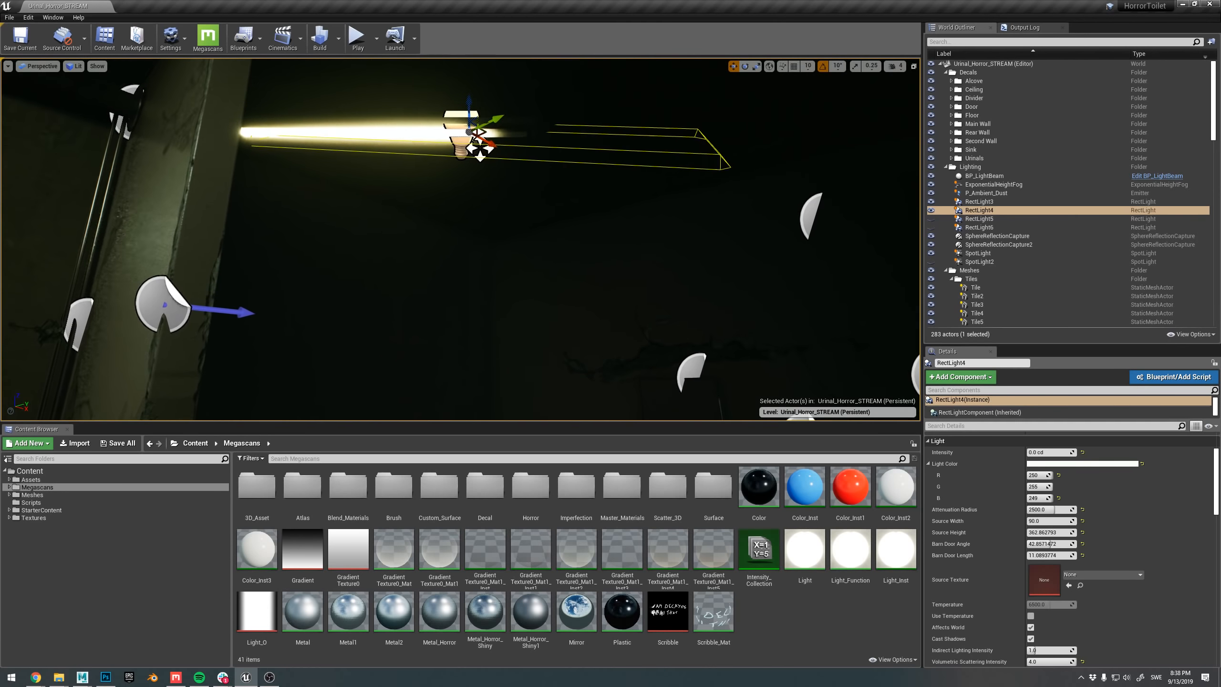
- Try to delete RectLight4, which the level blueprint references, and decline the deletion
{"action": "key", "text": "g"}
{"action": "right_click_drag", "start_coordinate": [579, 178], "coordinate": [551, 198]}
{"action": "key", "text": "g"}
{"action": "key", "text": "Delete"}
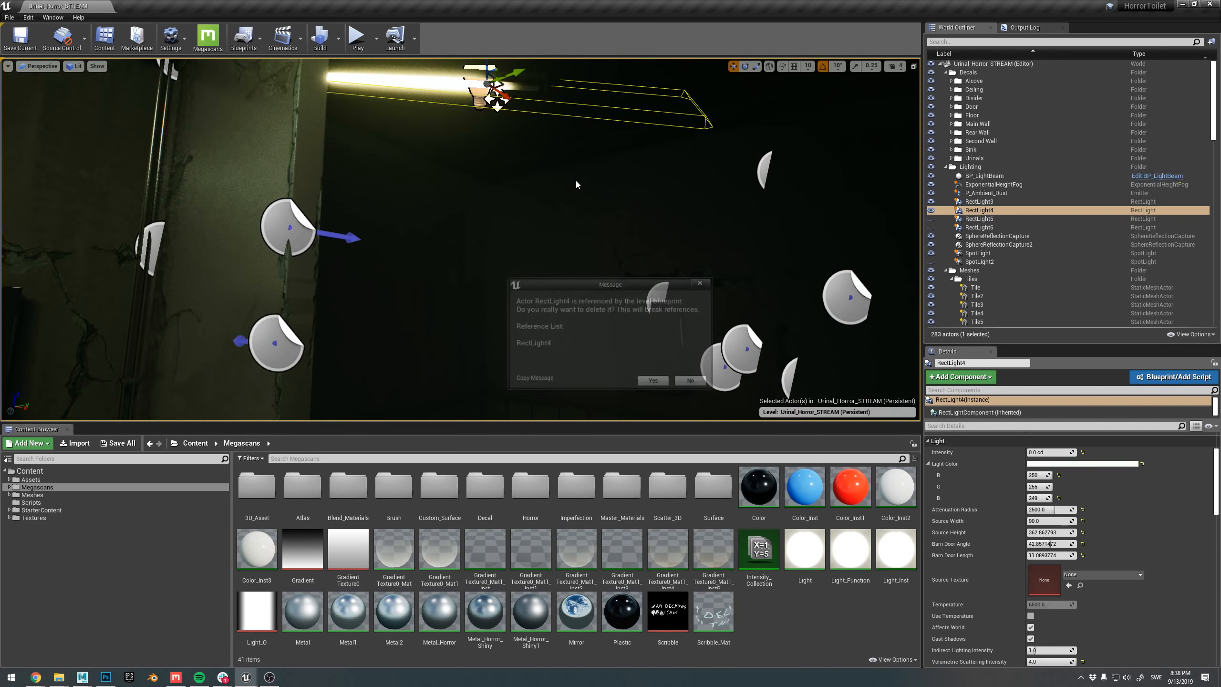
{"action": "left_click", "coordinate": [697, 380]}
- Hide RectLight4, show RectLight5, and hide the editor icons while facing the graffiti-covered urinal alcove
{"action": "right_click_drag", "start_coordinate": [688, 351], "coordinate": [717, 363]}
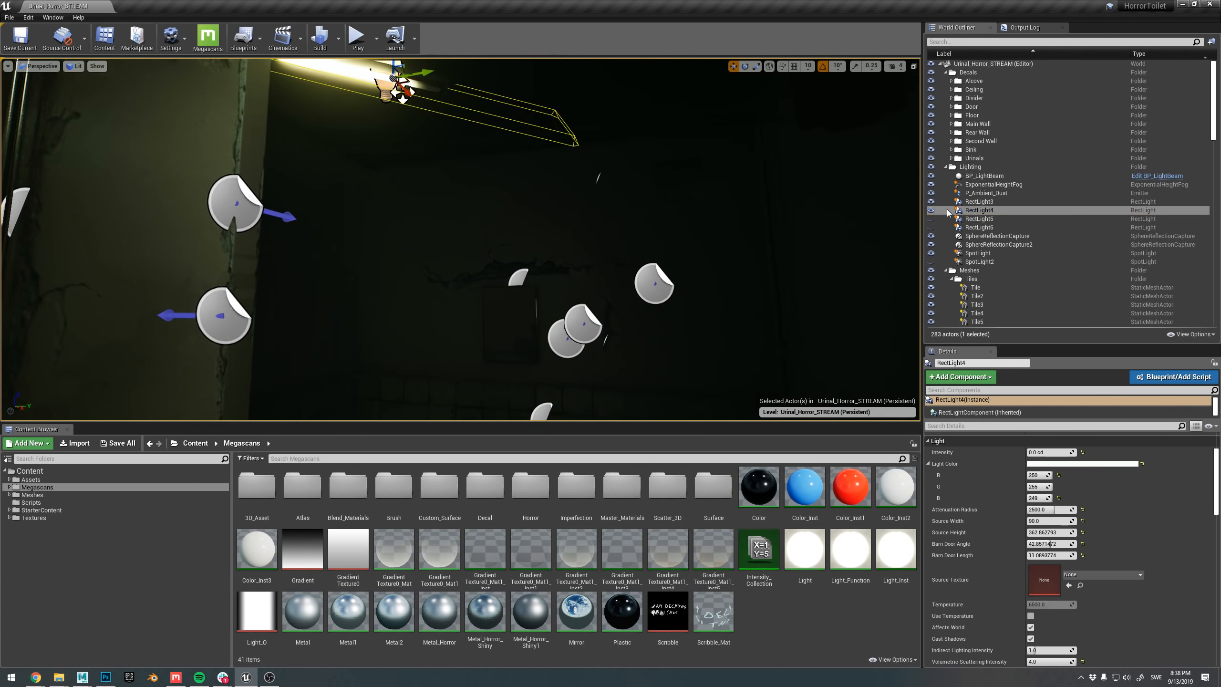
{"action": "left_click", "coordinate": [931, 211]}
{"action": "right_click_drag", "start_coordinate": [481, 216], "coordinate": [428, 194]}
{"action": "key", "text": "g"}
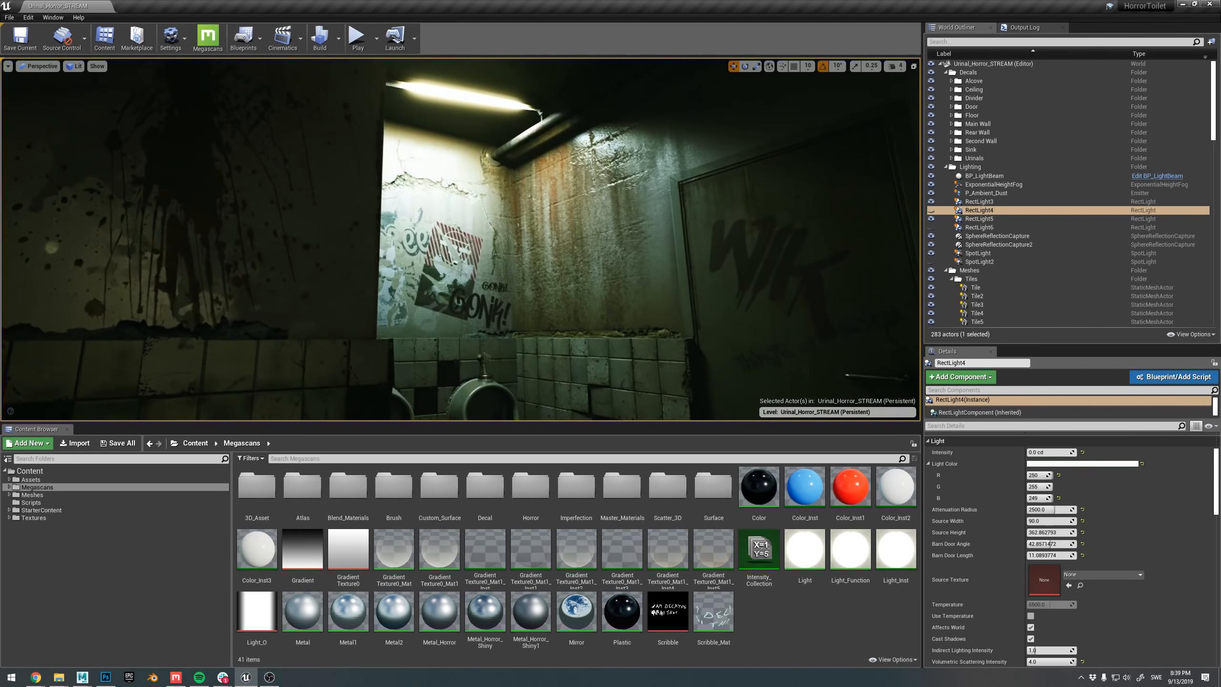
- Compare the graffiti alcove with RectLight5 hidden and shown twice, and review the light's transform and light settings
{"action": "left_click", "coordinate": [932, 220]}
{"action": "left_click", "coordinate": [932, 220]}
{"action": "mouse_move", "coordinate": [721, 217]}
{"action": "right_mouse_down"}
{"action": "mouse_move", "coordinate": [683, 214]}
{"action": "mouse_move", "coordinate": [726, 212]}
{"action": "right_mouse_up"}
{"action": "right_click_drag", "start_coordinate": [522, 176], "coordinate": [522, 176]}
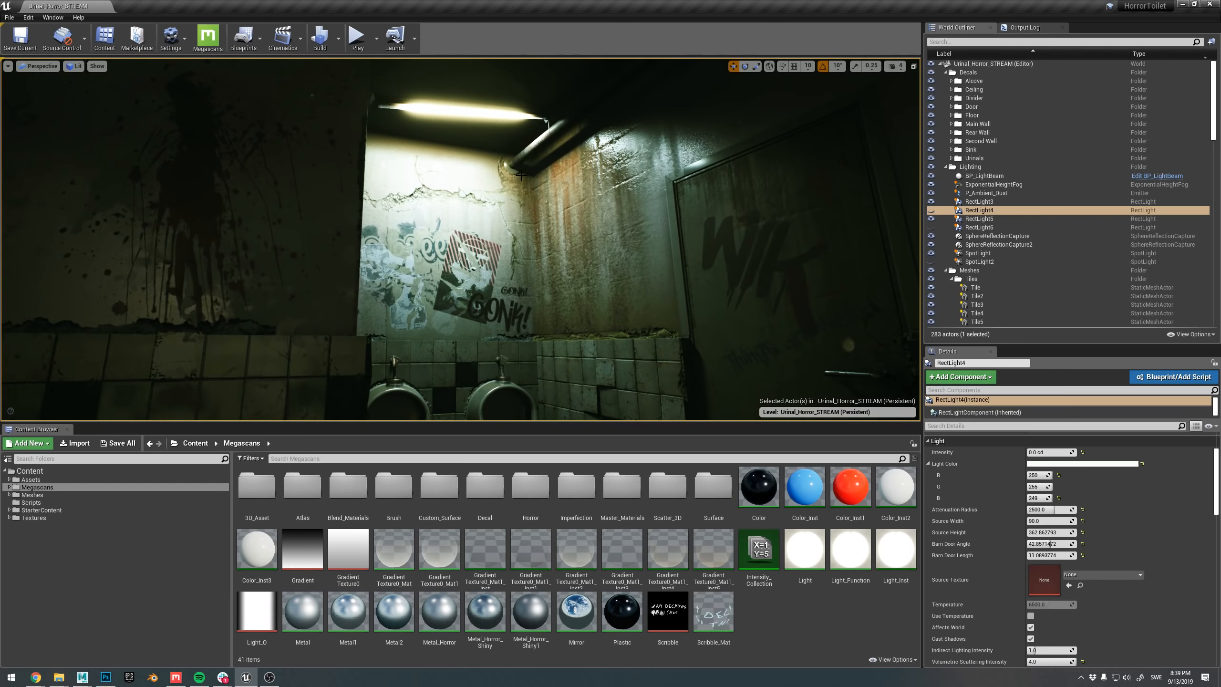
{"action": "left_click", "coordinate": [1039, 217]}
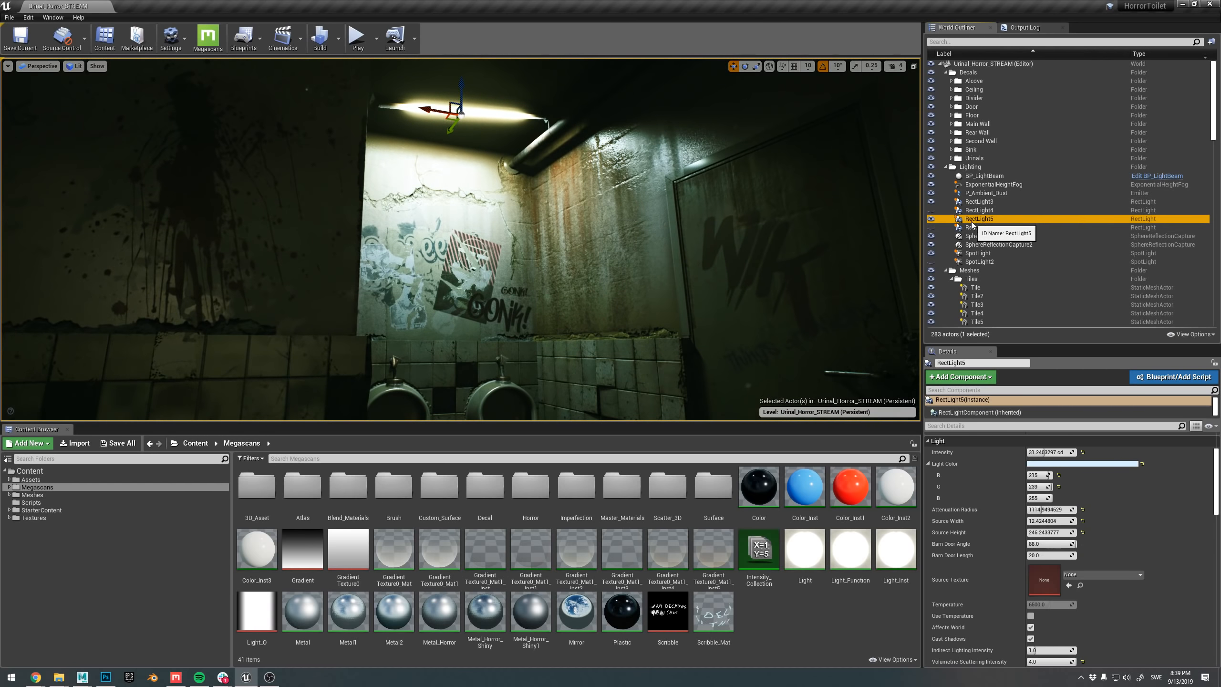
{"action": "left_click", "coordinate": [932, 219]}
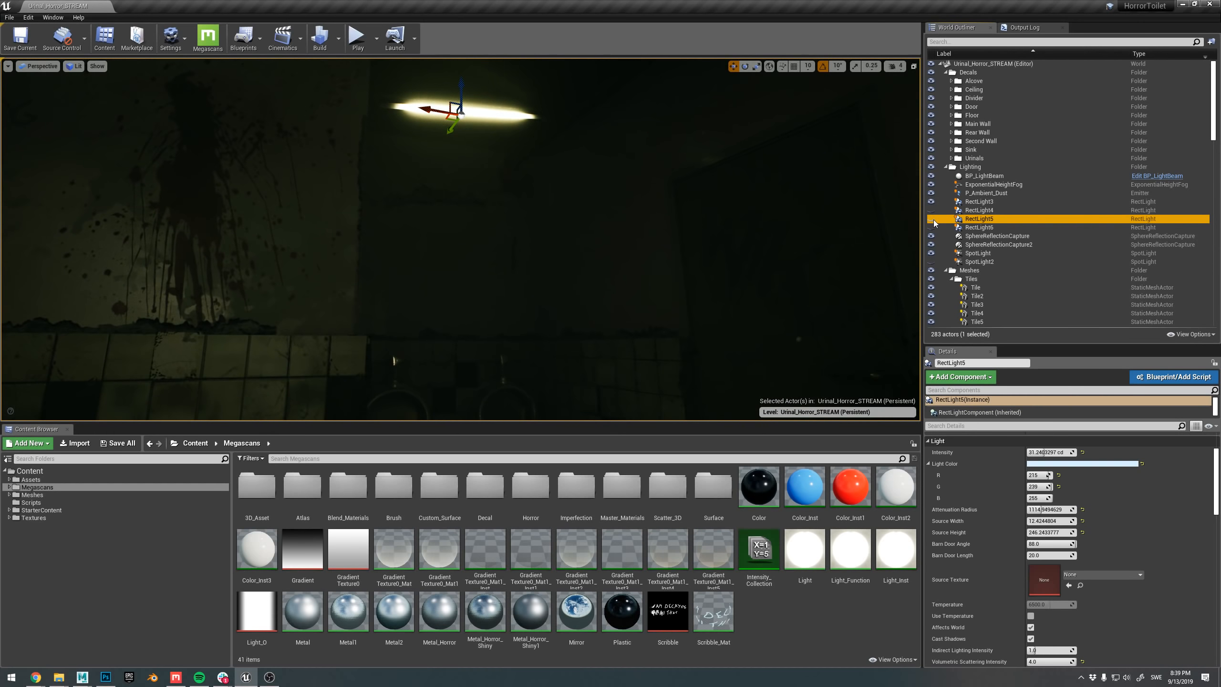
{"action": "left_click", "coordinate": [932, 220]}
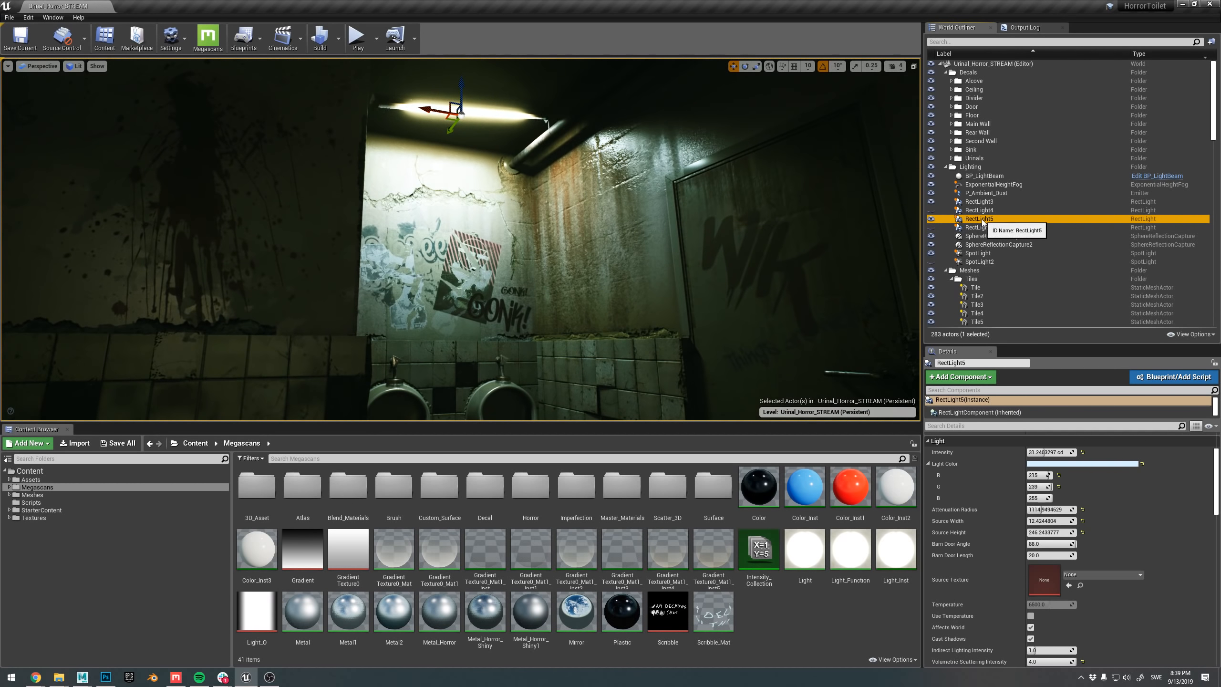
{"action": "scroll", "coordinate": [1025, 496], "scroll_direction": "up", "scroll_amount": 2}
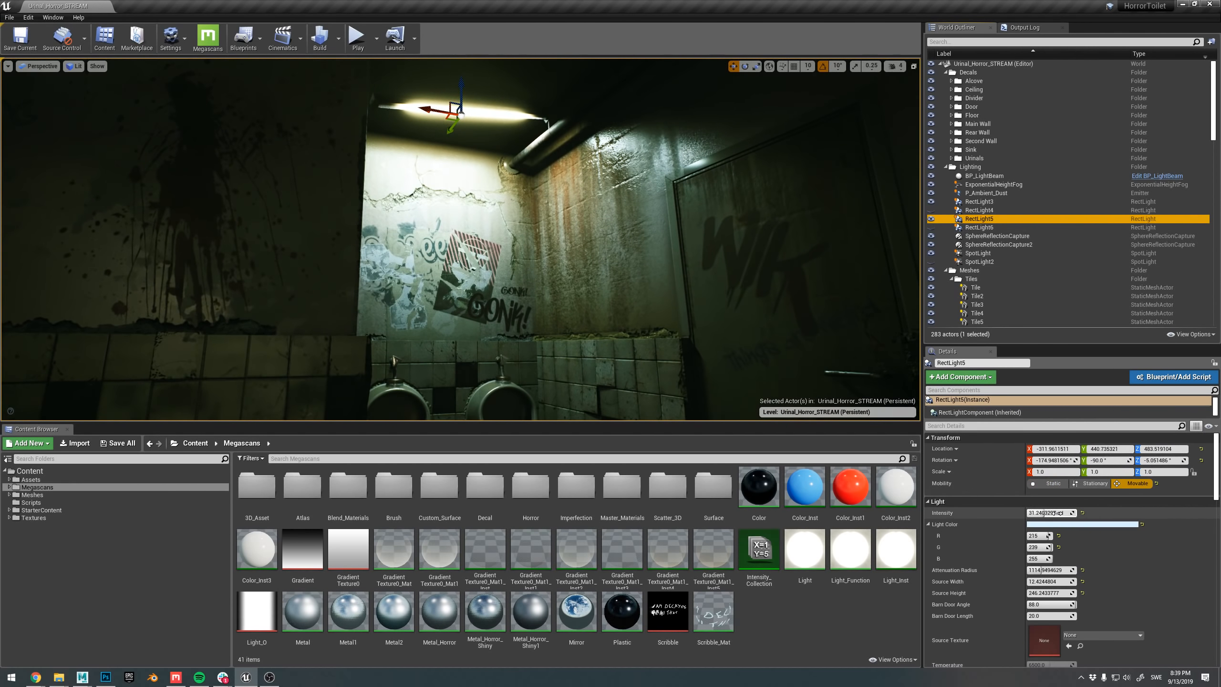
{"action": "right_click_drag", "start_coordinate": [616, 270], "coordinate": [447, 164]}
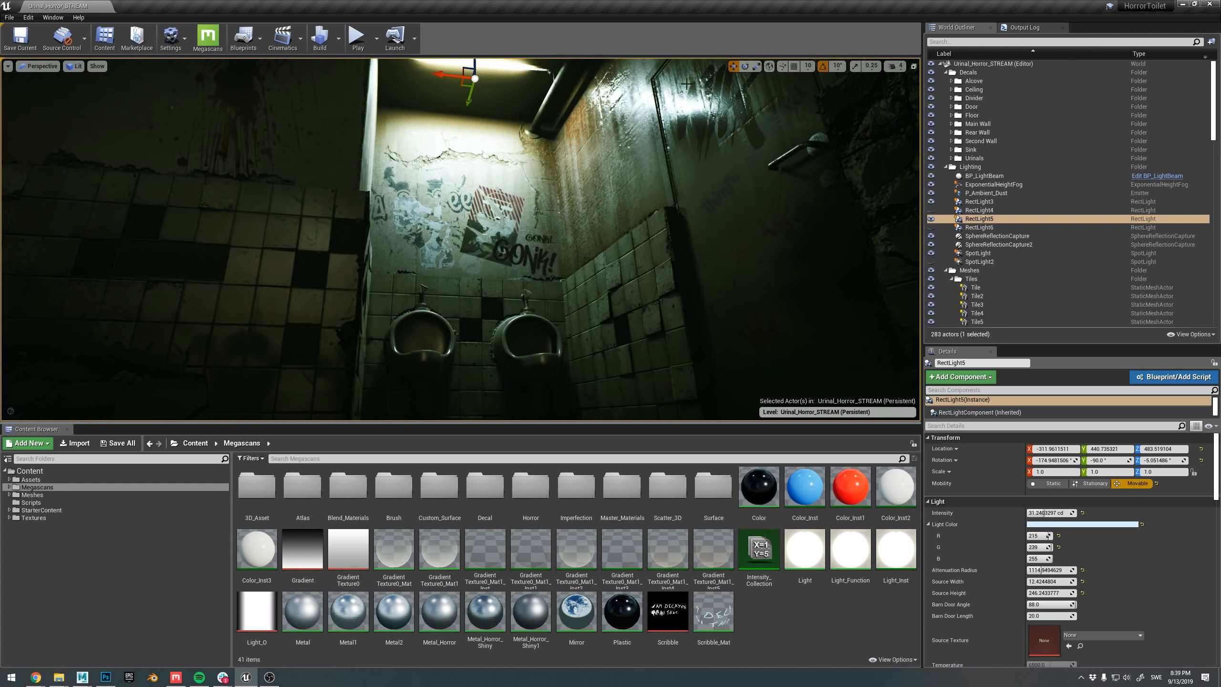
- Show SpotLight2 and compare the graffitied door area with the light hidden and shown, keeping the editor icons hidden
{"action": "left_click", "coordinate": [932, 228]}
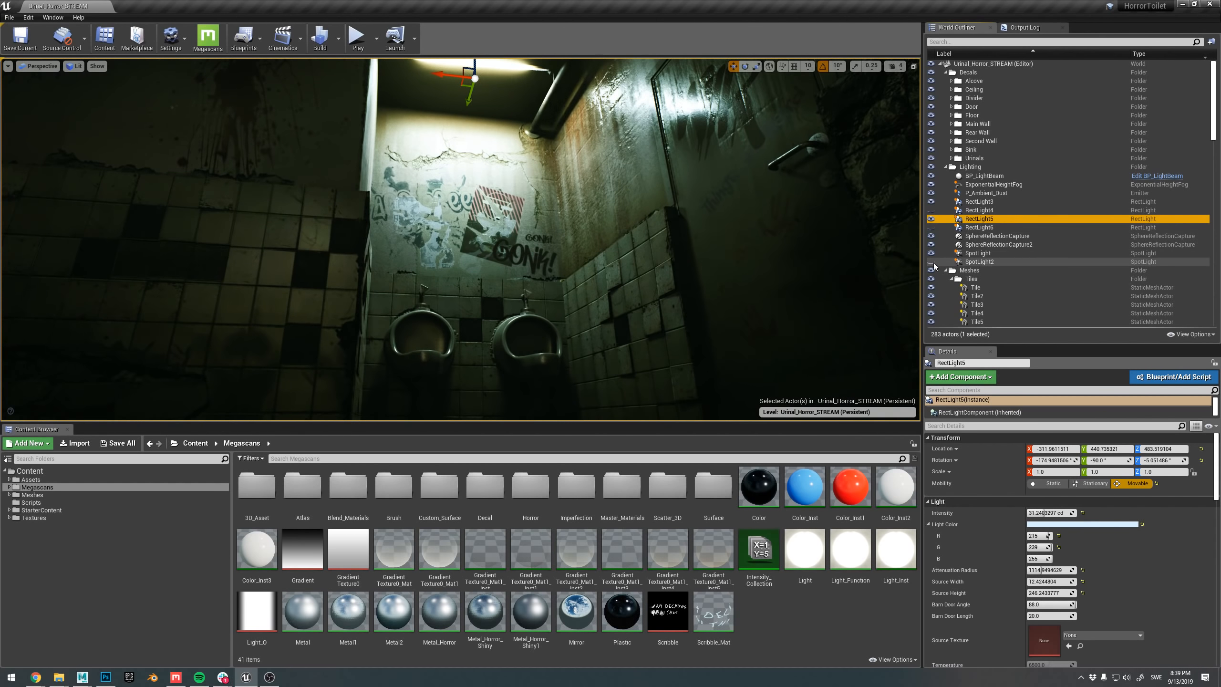
{"action": "right_click_drag", "start_coordinate": [481, 240], "coordinate": [502, 167]}
{"action": "key", "text": "g"}
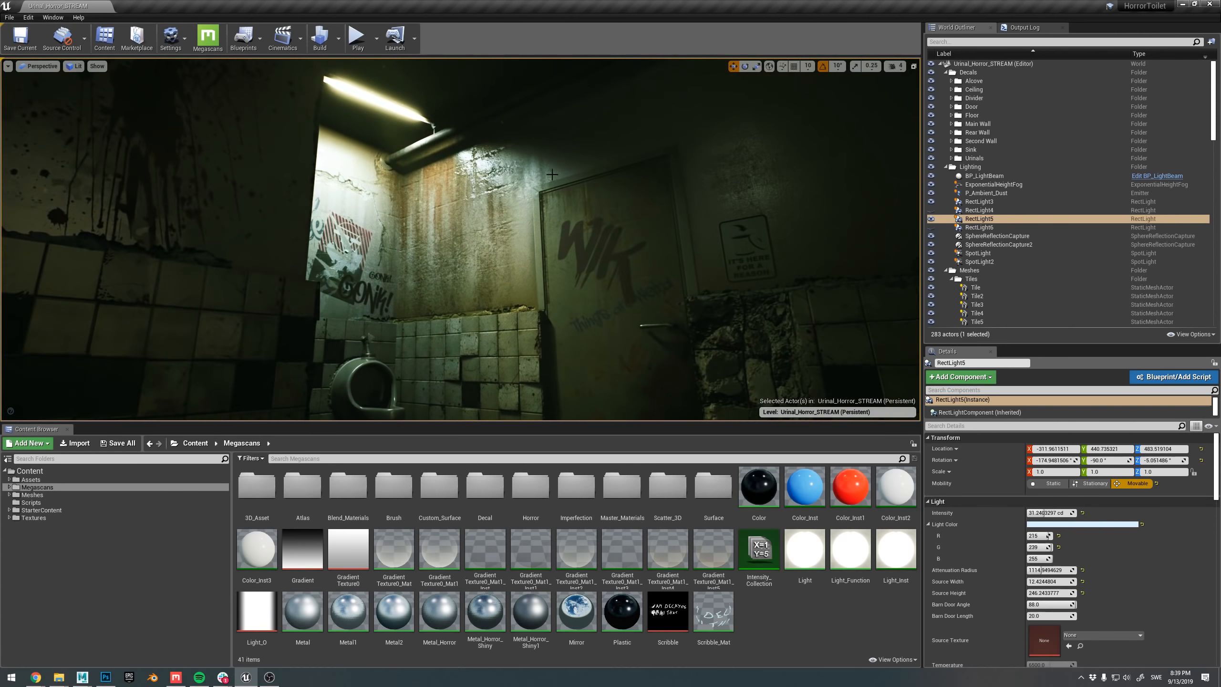
{"action": "left_click", "coordinate": [931, 263]}
{"action": "left_click", "coordinate": [931, 262]}
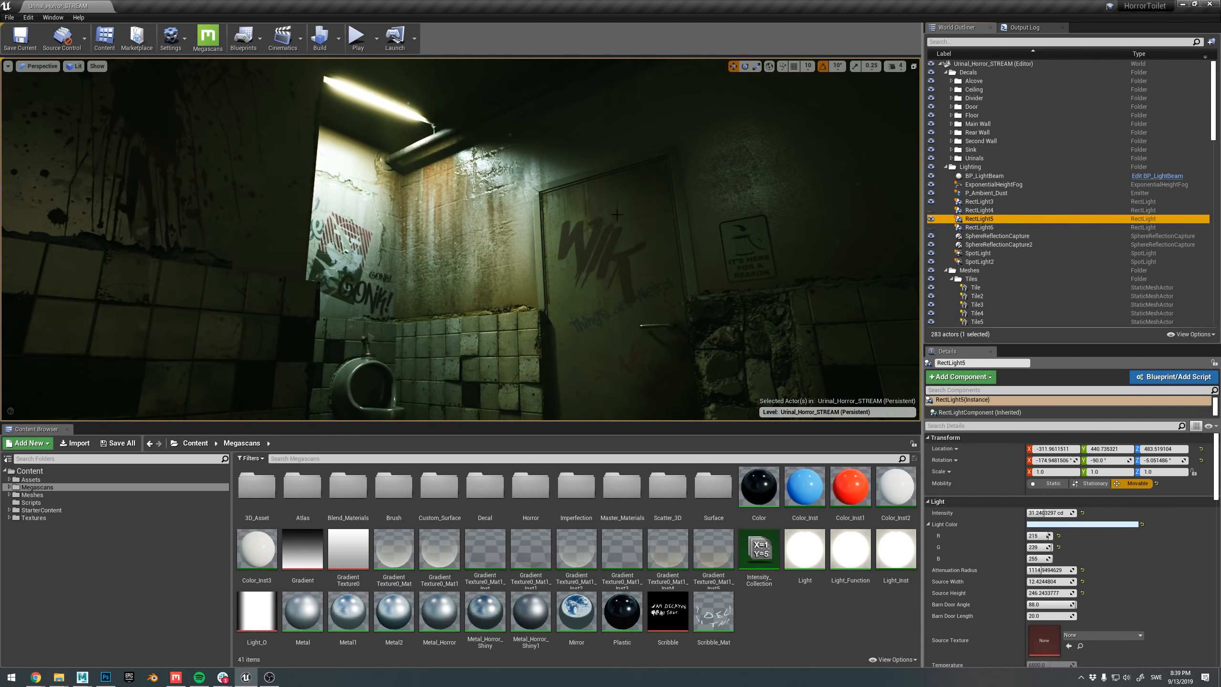
- Face the slanted light tube near the sinks and show RectLight6, toggling its visibility to compare its effect
{"action": "right_click_drag", "start_coordinate": [617, 215], "coordinate": [670, 210]}
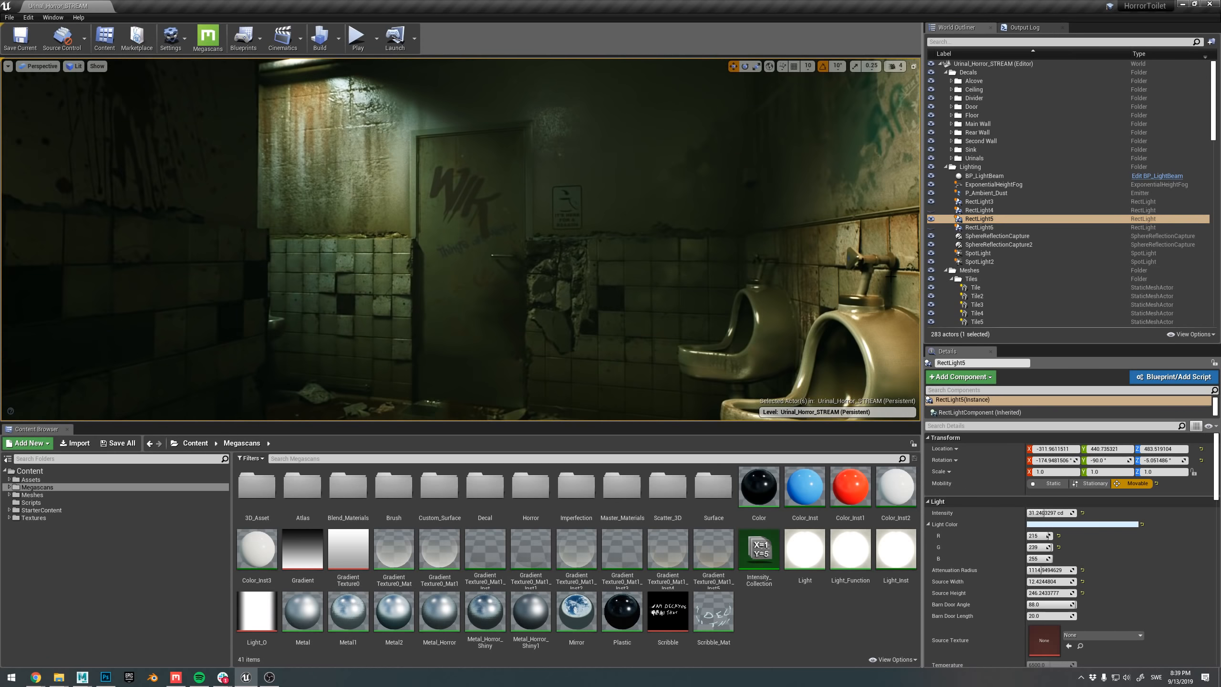
{"action": "right_click_drag", "start_coordinate": [538, 291], "coordinate": [460, 288]}
{"action": "left_click", "coordinate": [931, 228]}
{"action": "left_click", "coordinate": [931, 228]}
{"action": "left_click", "coordinate": [932, 228]}
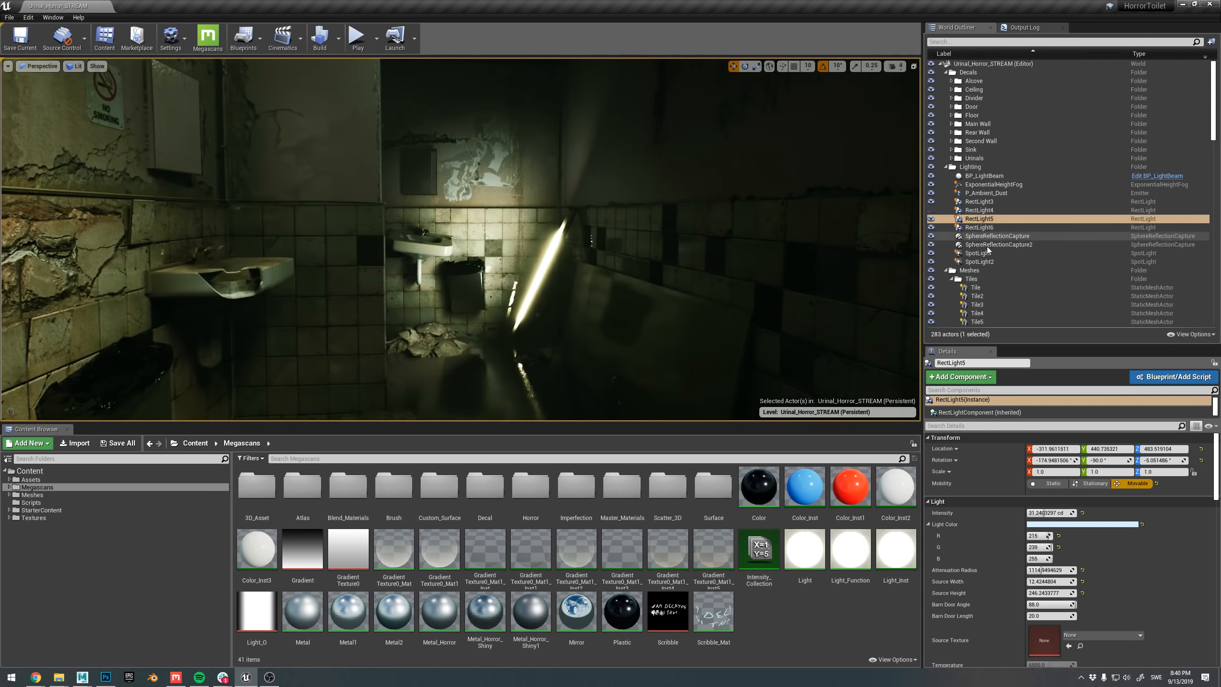
- Select RectLight6 and compare the tiled sink corner with it hidden and shown from several distances, reviewing its light settings
{"action": "left_click", "coordinate": [989, 227]}
{"action": "left_click", "coordinate": [933, 228]}
{"action": "left_click", "coordinate": [932, 228]}
{"action": "right_click_drag", "start_coordinate": [562, 289], "coordinate": [576, 230]}
{"action": "key", "text": "g"}
{"action": "key", "text": "g"}
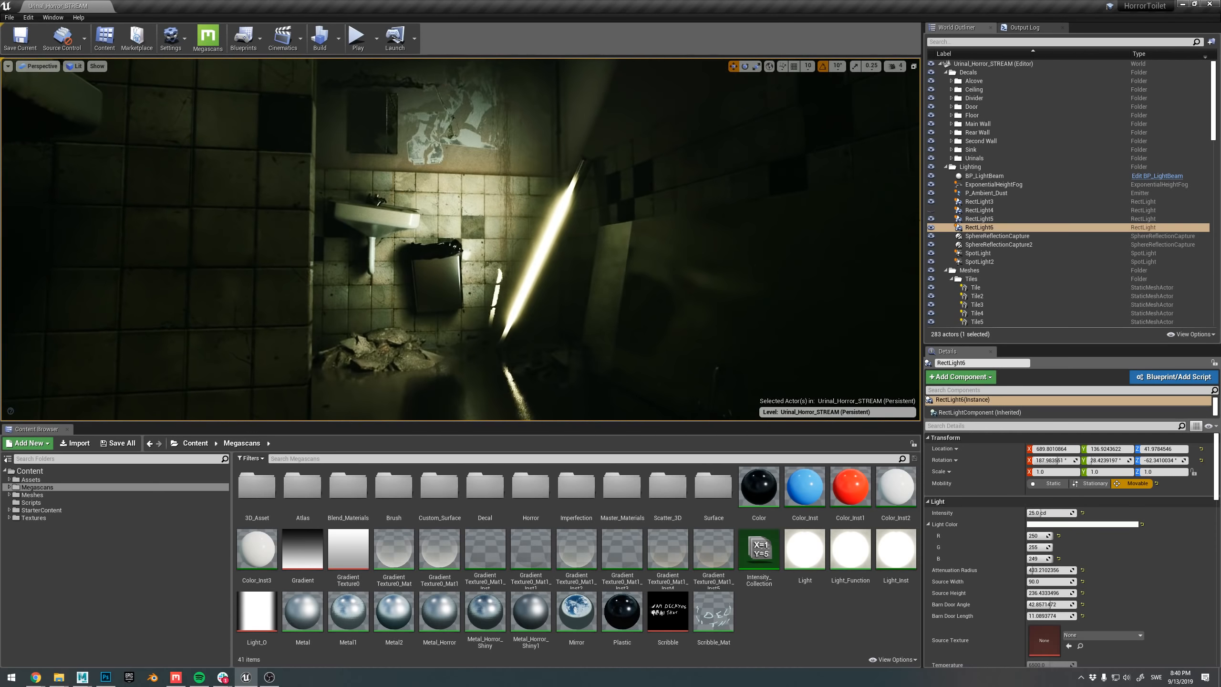
{"action": "left_click", "coordinate": [931, 228]}
{"action": "left_click", "coordinate": [931, 228]}
{"action": "right_click_drag", "start_coordinate": [415, 264], "coordinate": [416, 265]}
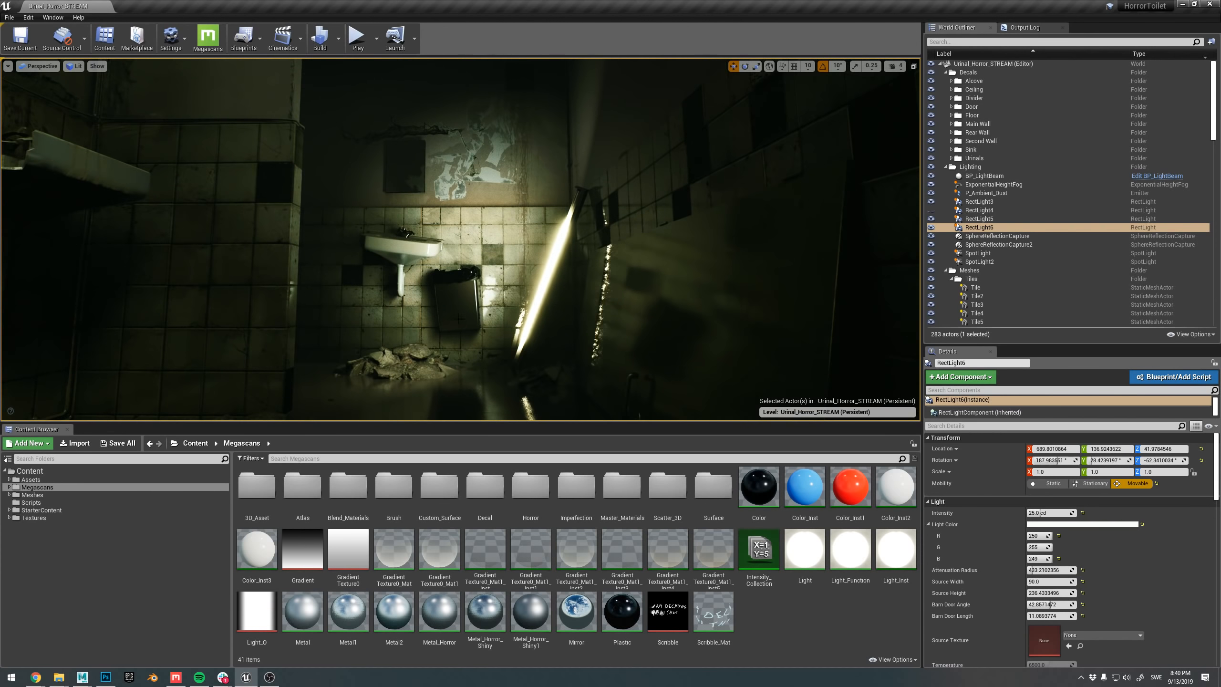
{"action": "right_click_drag", "start_coordinate": [468, 346], "coordinate": [479, 344]}
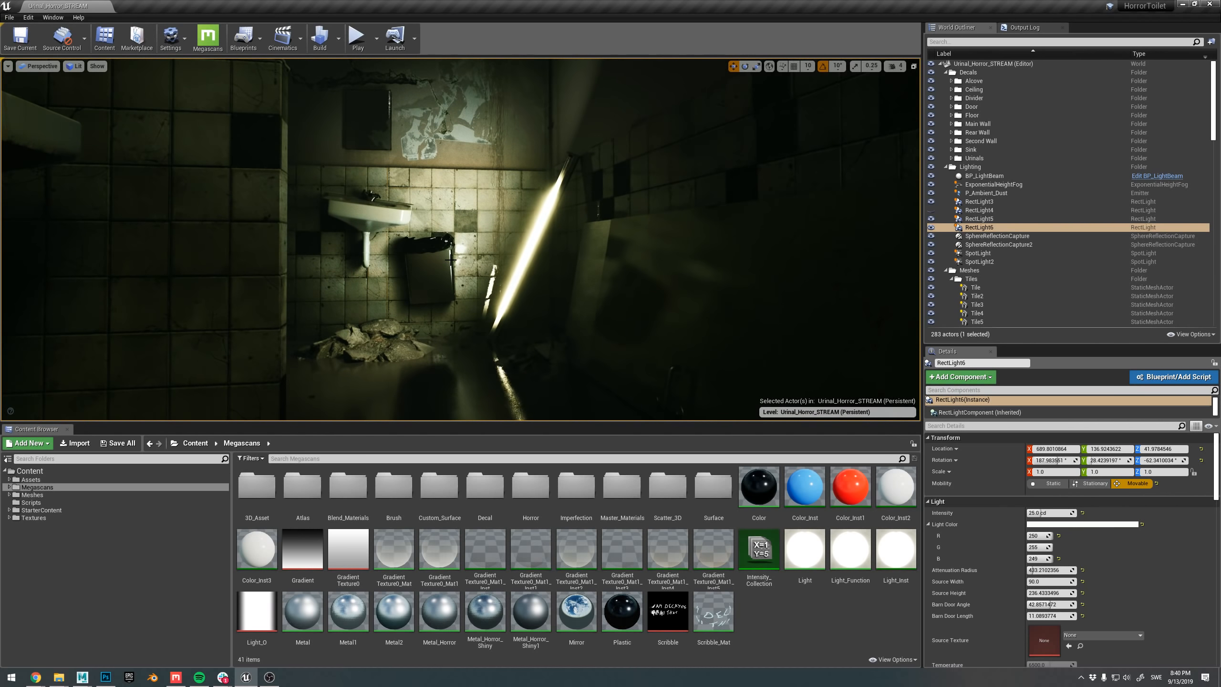
- Reduce RectLight6's source height to about 67 while watching the light on the floor and sink wall
{"action": "left_click", "coordinate": [984, 229]}
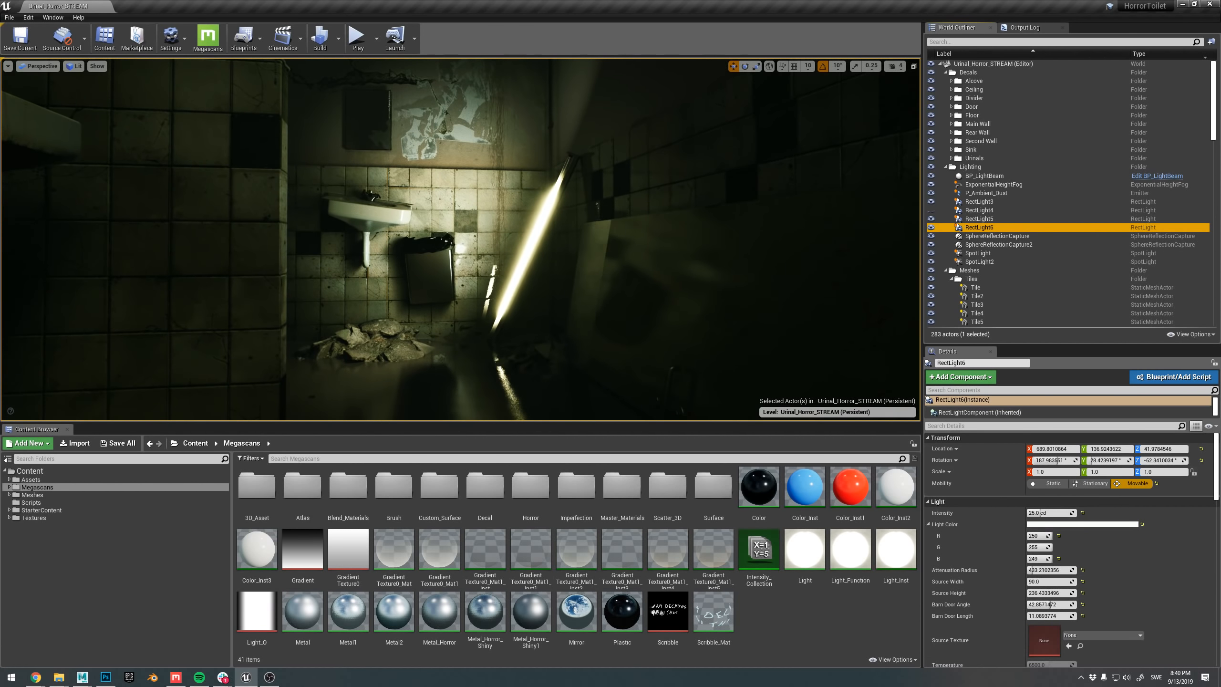
{"action": "right_click_drag", "start_coordinate": [673, 288], "coordinate": [673, 325]}
{"action": "mouse_move", "coordinate": [1047, 597]}
{"action": "left_mouse_down"}
{"action": "mouse_move", "coordinate": [1020, 597]}
{"action": "mouse_move", "coordinate": [1078, 593]}
{"action": "mouse_move", "coordinate": [1050, 594]}
{"action": "left_mouse_up"}
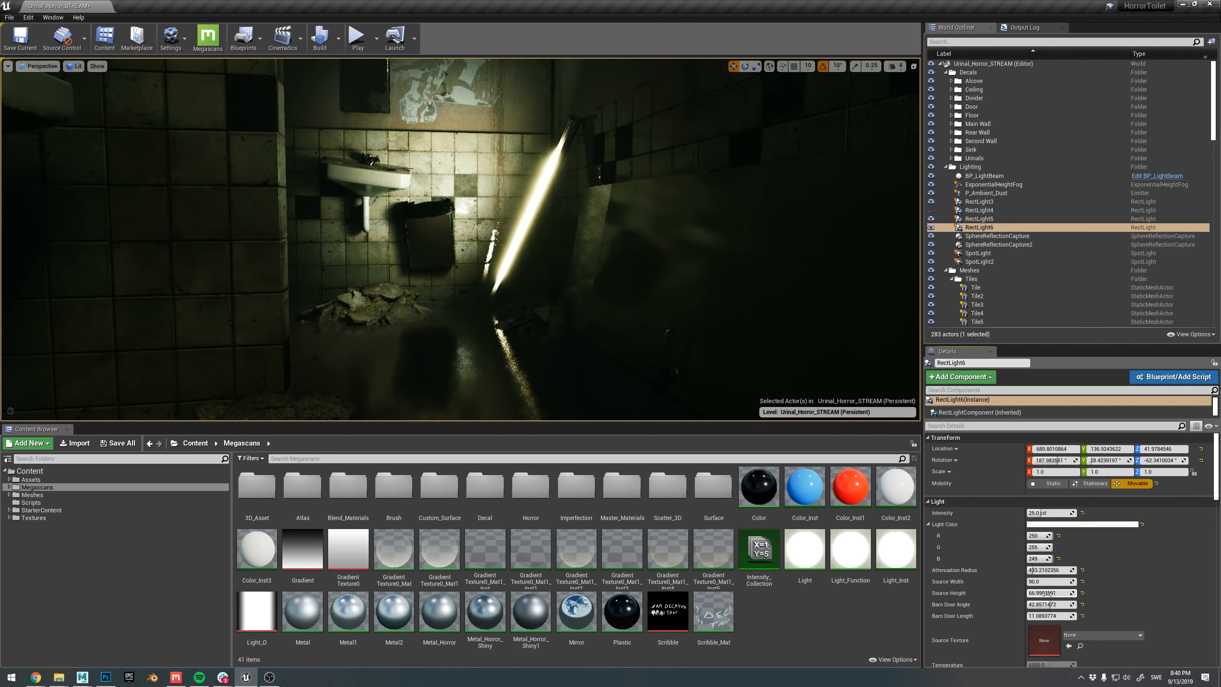
- Examine the lit urinal row, blood-stained floor and graffiti wall from several angles, leaving nothing selected
{"action": "right_click_drag", "start_coordinate": [605, 270], "coordinate": [645, 291]}
{"action": "right_click_drag", "start_coordinate": [892, 303], "coordinate": [914, 307]}
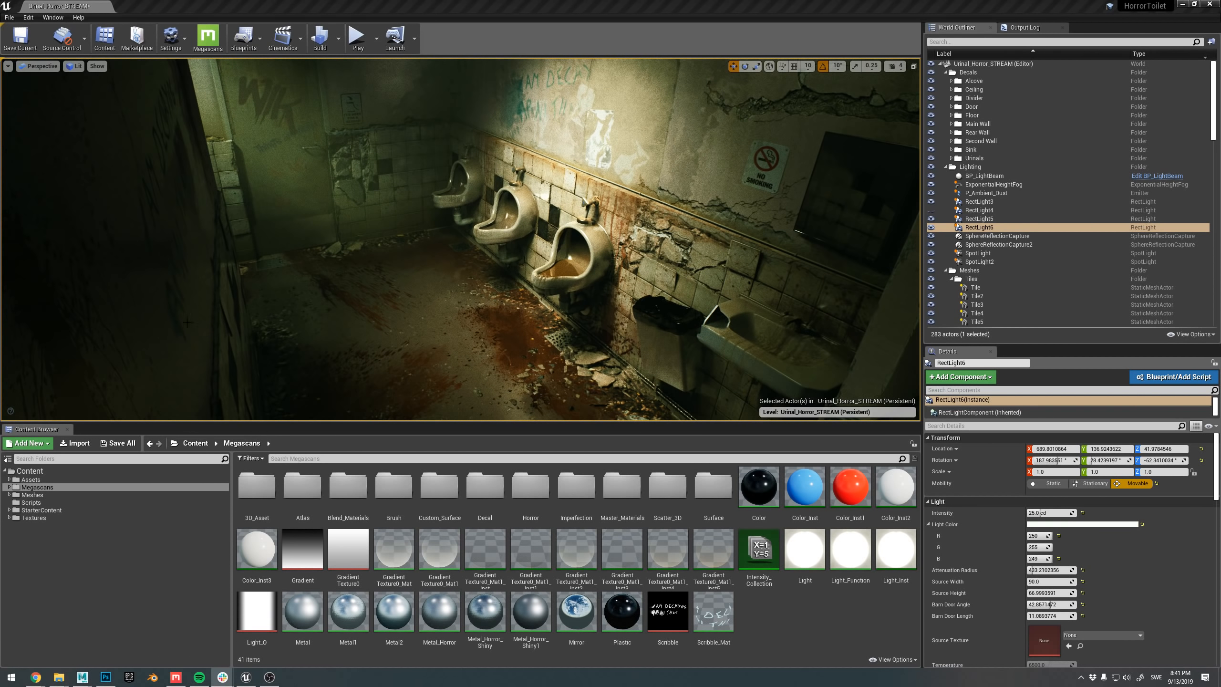
{"action": "right_click_drag", "start_coordinate": [188, 322], "coordinate": [204, 296]}
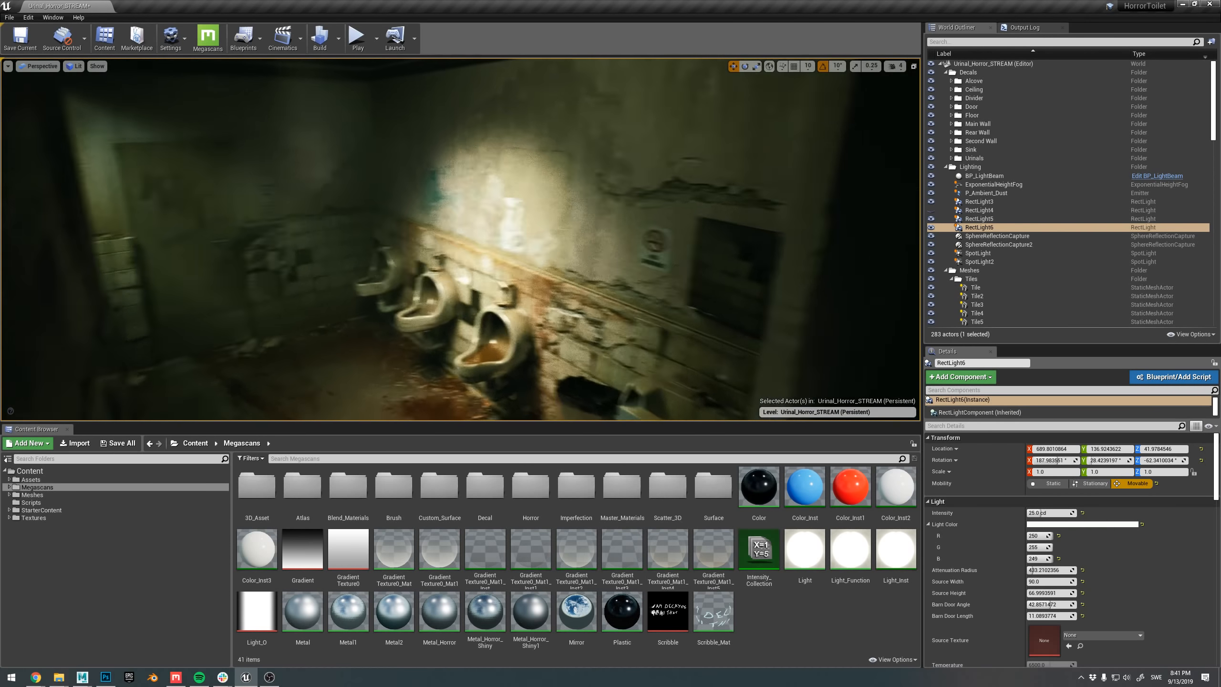
{"action": "right_click_drag", "start_coordinate": [625, 144], "coordinate": [589, 168]}
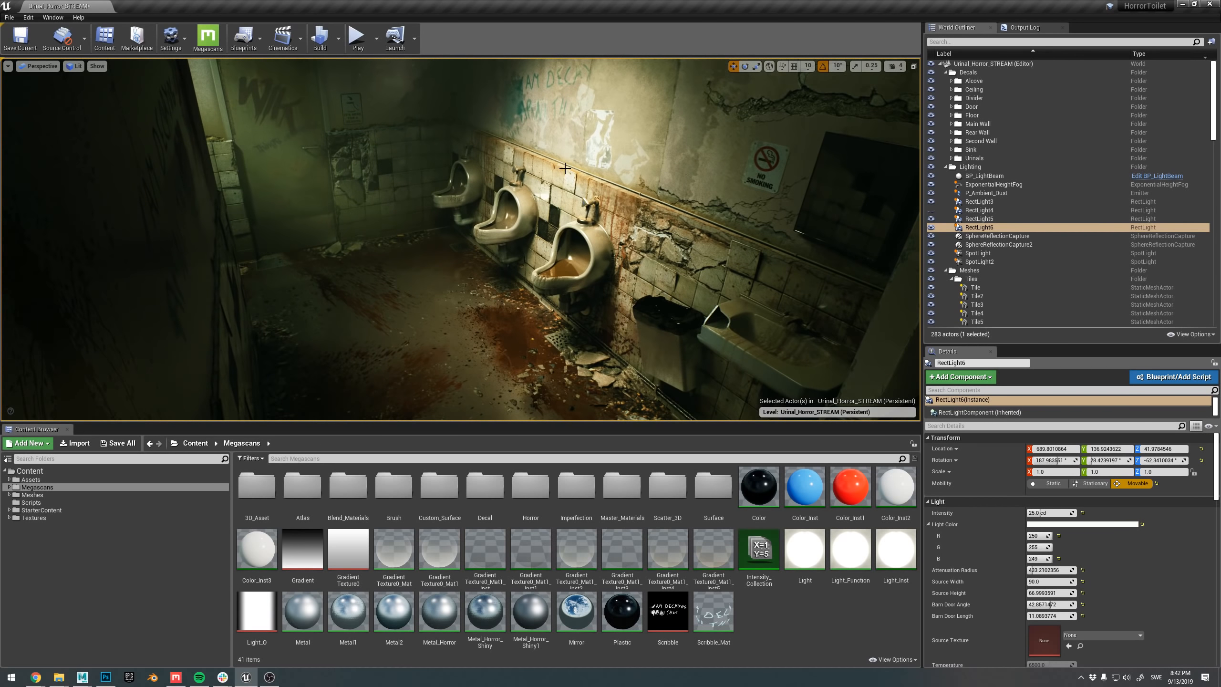
{"action": "left_click", "coordinate": [597, 237]}
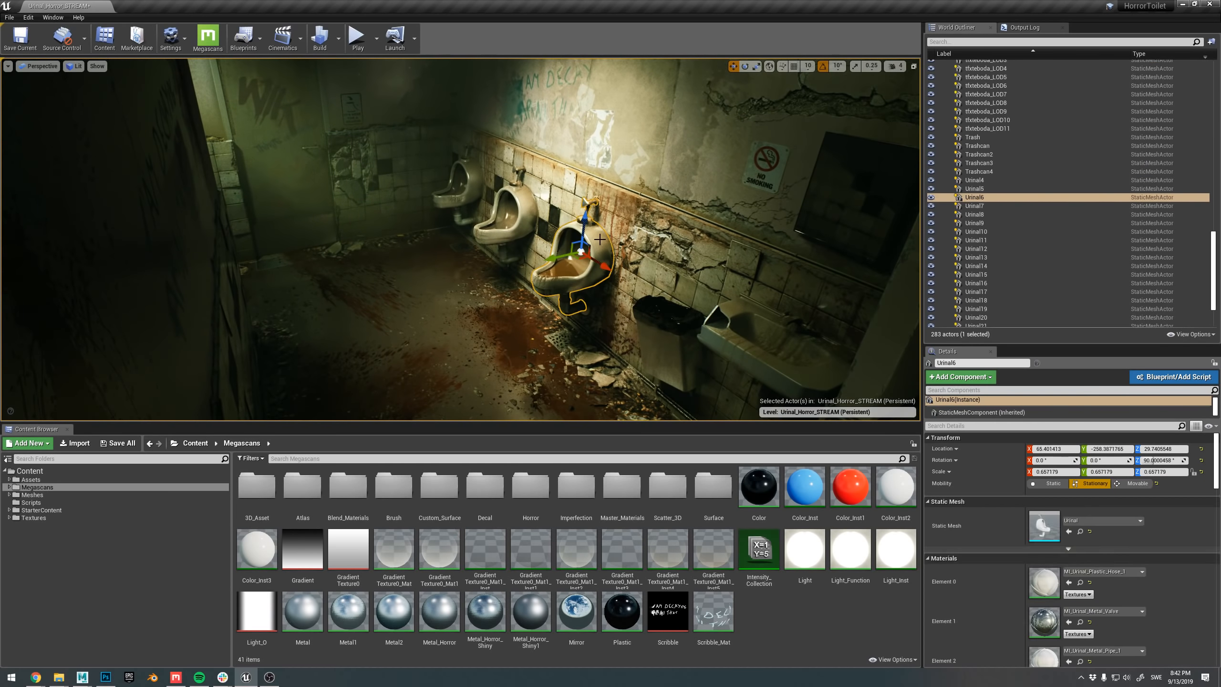
{"action": "key", "text": "w"}
{"action": "right_click_drag", "start_coordinate": [590, 238], "coordinate": [479, 227]}
{"action": "key", "text": "s"}
{"action": "key", "text": "Escape"}
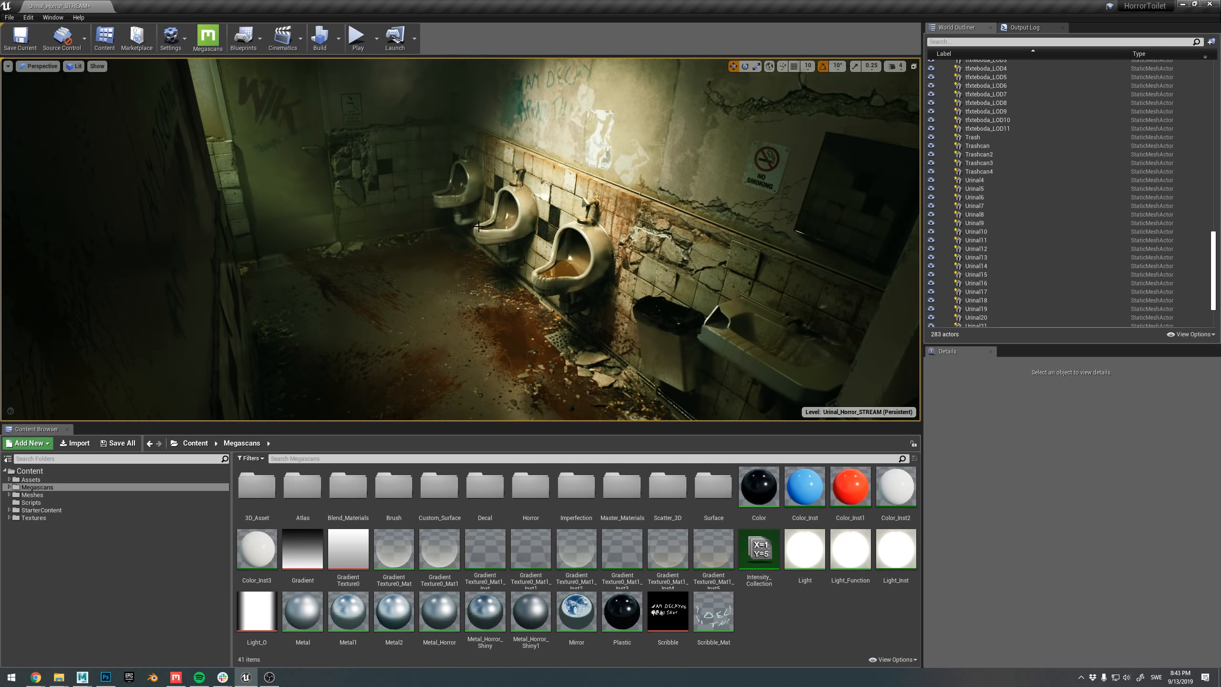
{"action": "right_click_drag", "start_coordinate": [479, 227], "coordinate": [457, 239]}
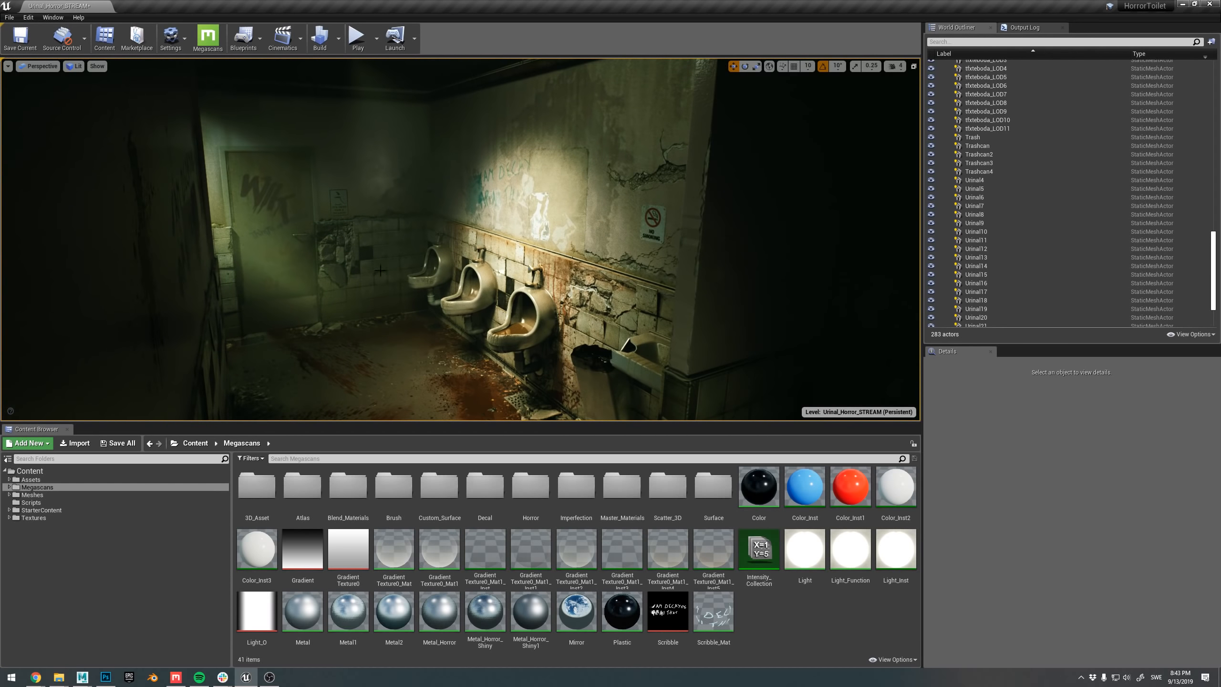
{"action": "right_click_drag", "start_coordinate": [448, 279], "coordinate": [476, 301]}
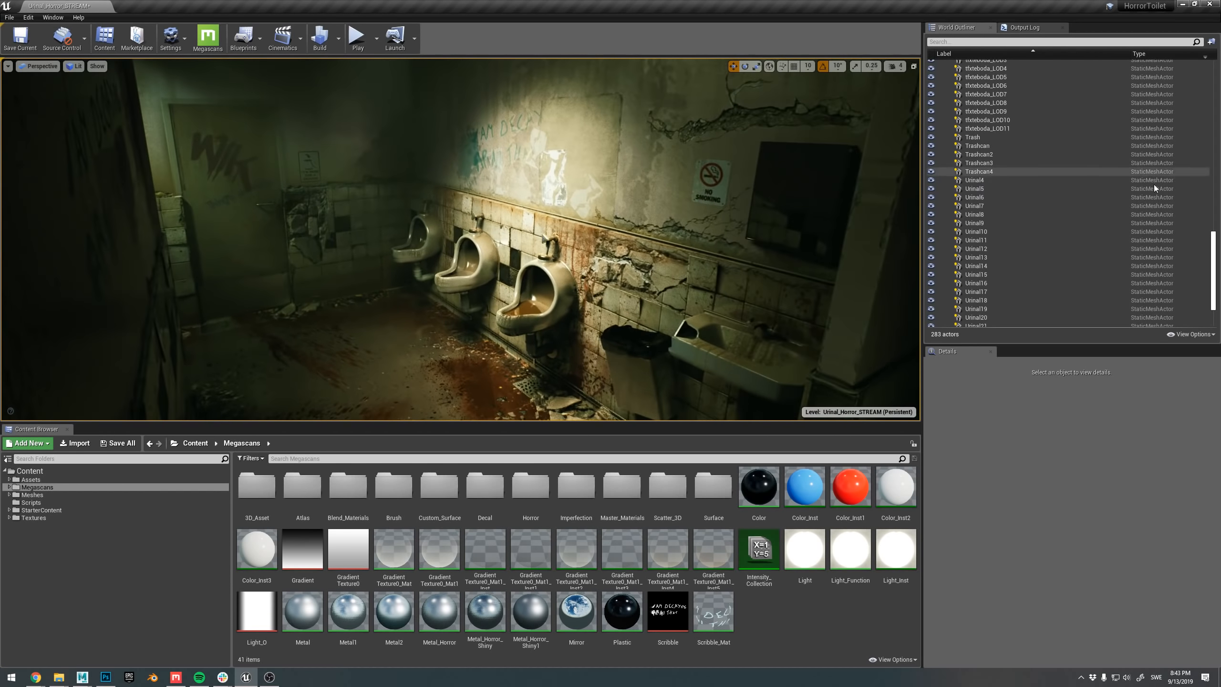
- Select SpotLight and filter its details for "ies" to review the IES texture setting, then clear the selection
{"action": "scroll", "coordinate": [1058, 144], "scroll_direction": "up", "scroll_amount": 15}
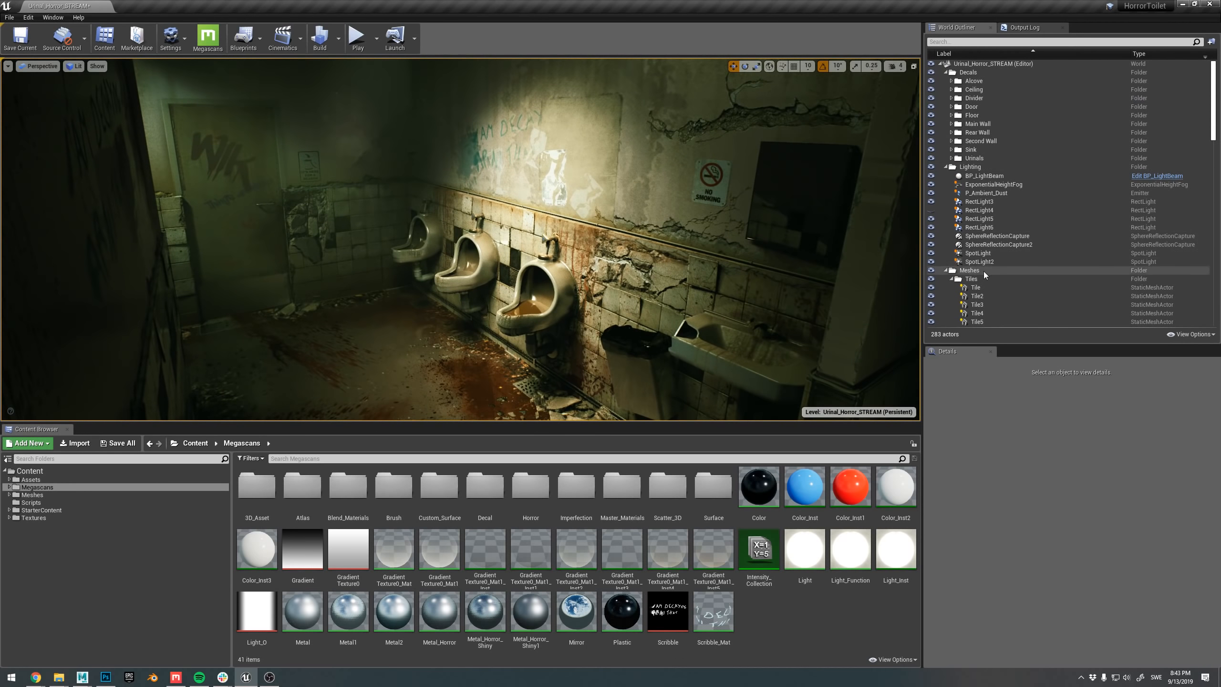
{"action": "left_click", "coordinate": [994, 255]}
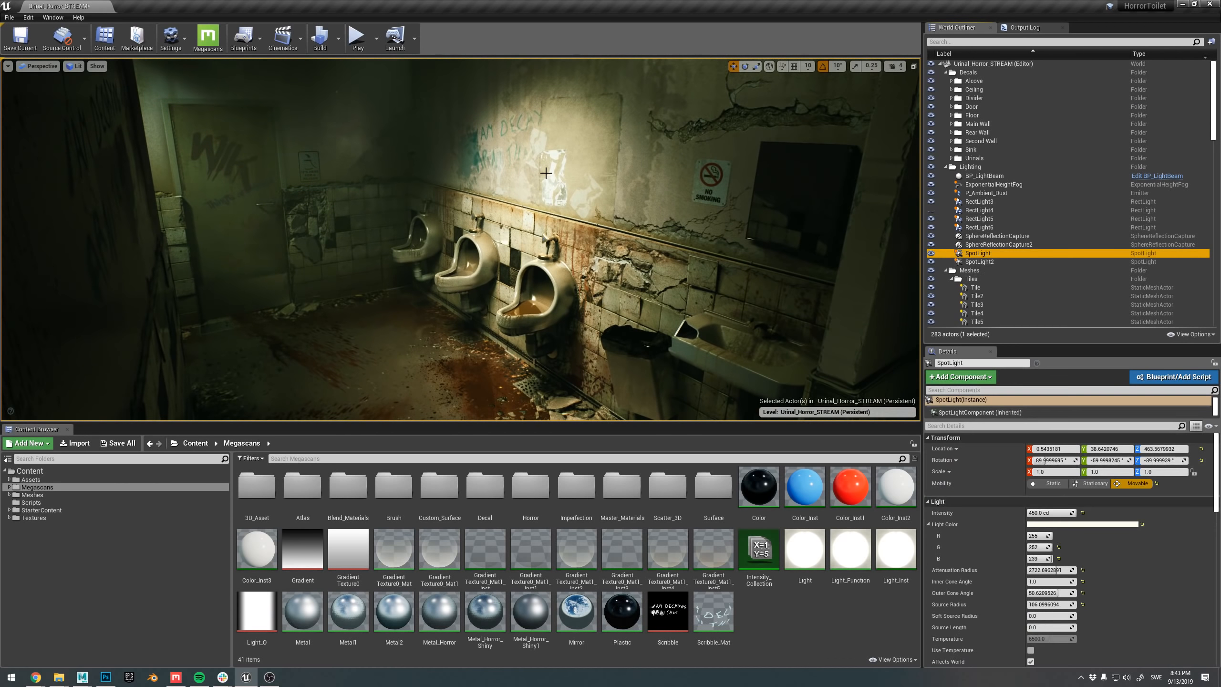
{"action": "left_click", "coordinate": [959, 426]}
{"action": "type", "text": "ies"}
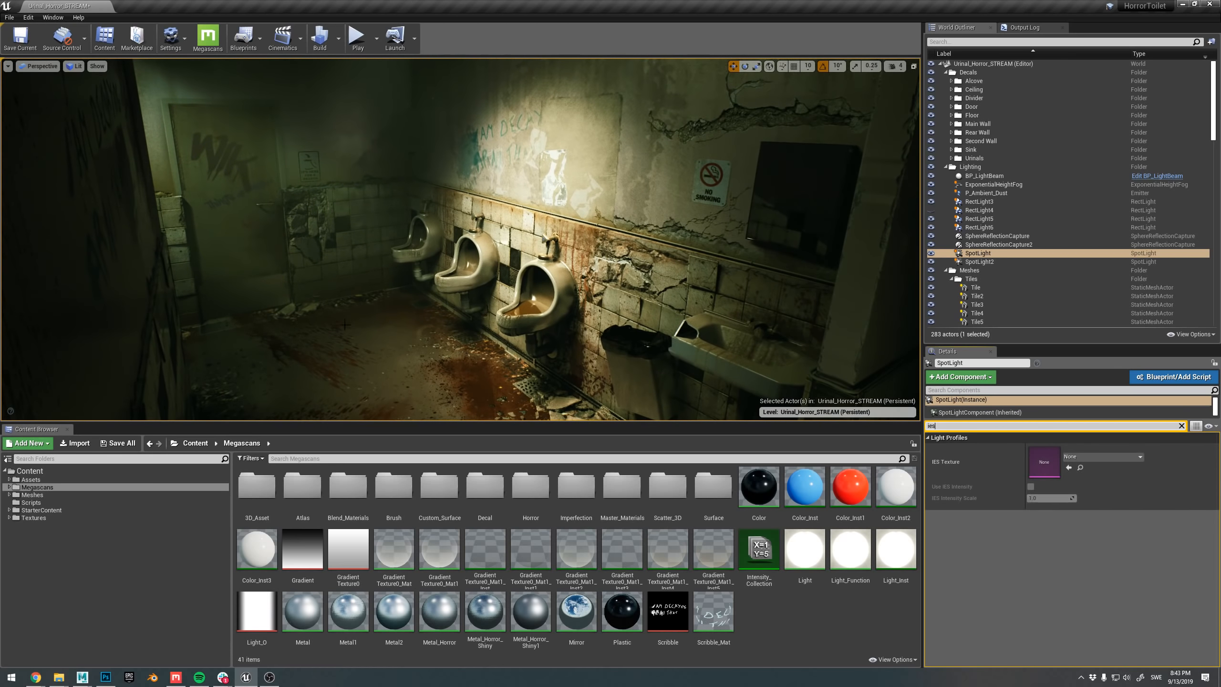
{"action": "right_click_drag", "start_coordinate": [504, 243], "coordinate": [531, 218]}
{"action": "left_click", "coordinate": [515, 209]}
{"action": "key", "text": "Escape"}
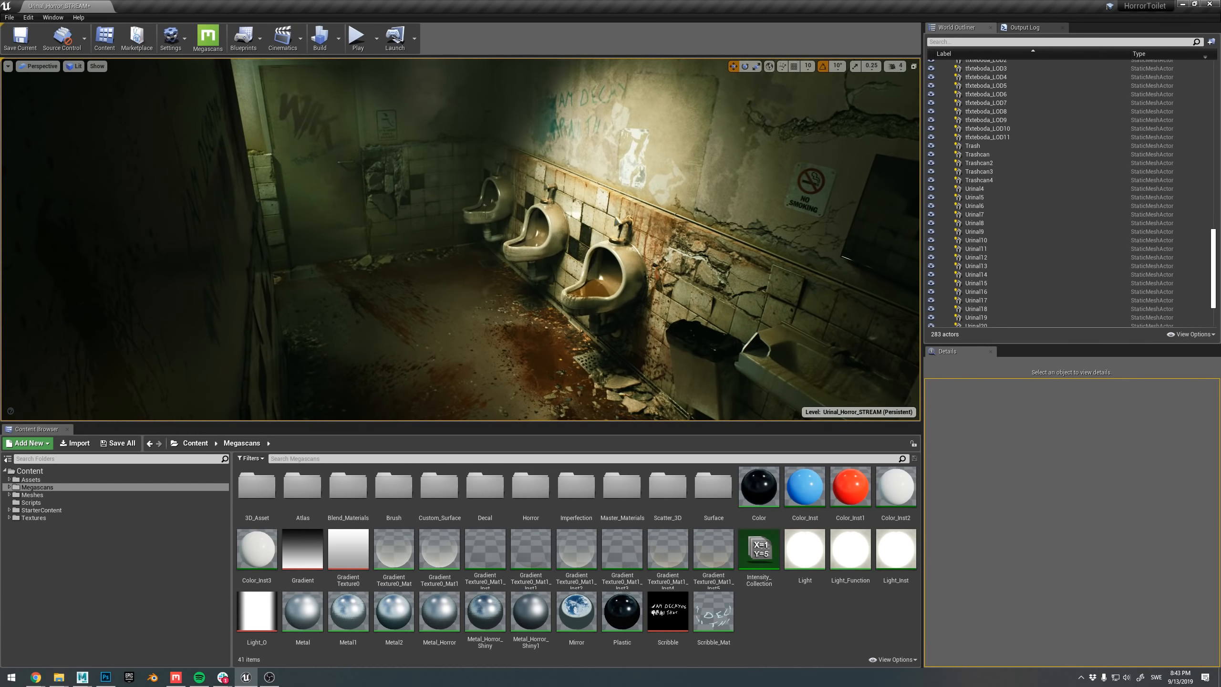
- Open the recent level Urinal_Clean_STREAM, discarding the unsaved changes to Urinal_Horror_STREAM
{"action": "right_click_drag", "start_coordinate": [531, 219], "coordinate": [531, 219]}
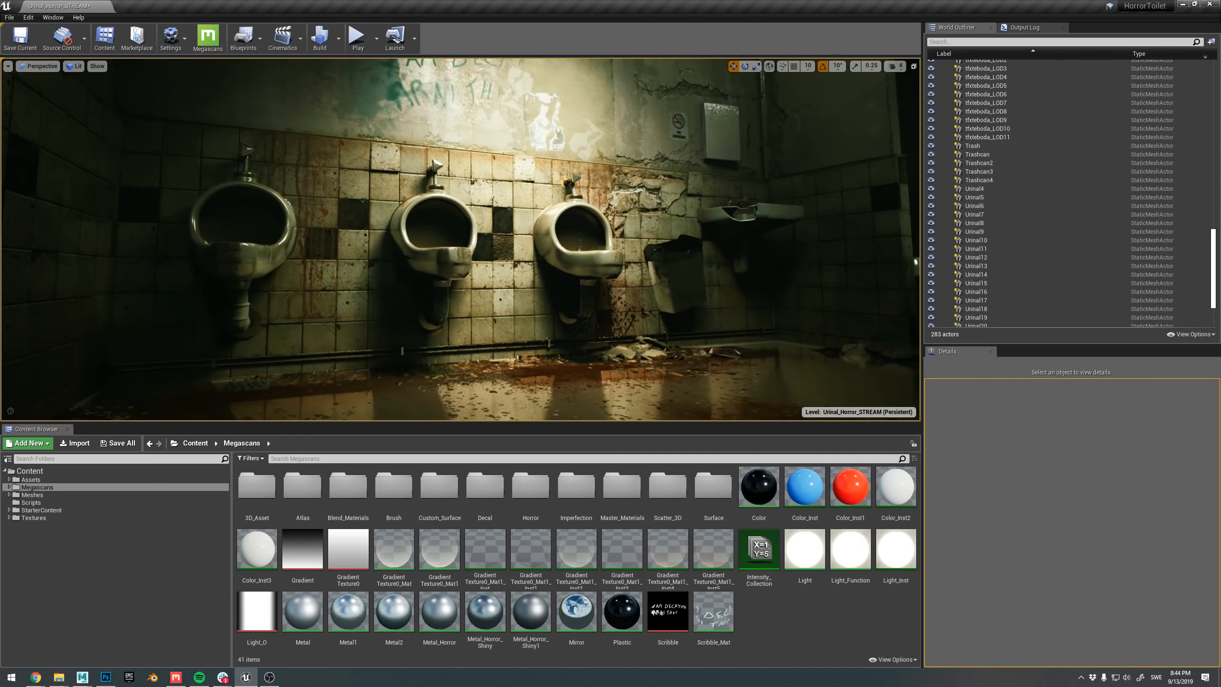
{"action": "right_click_drag", "start_coordinate": [429, 260], "coordinate": [428, 260]}
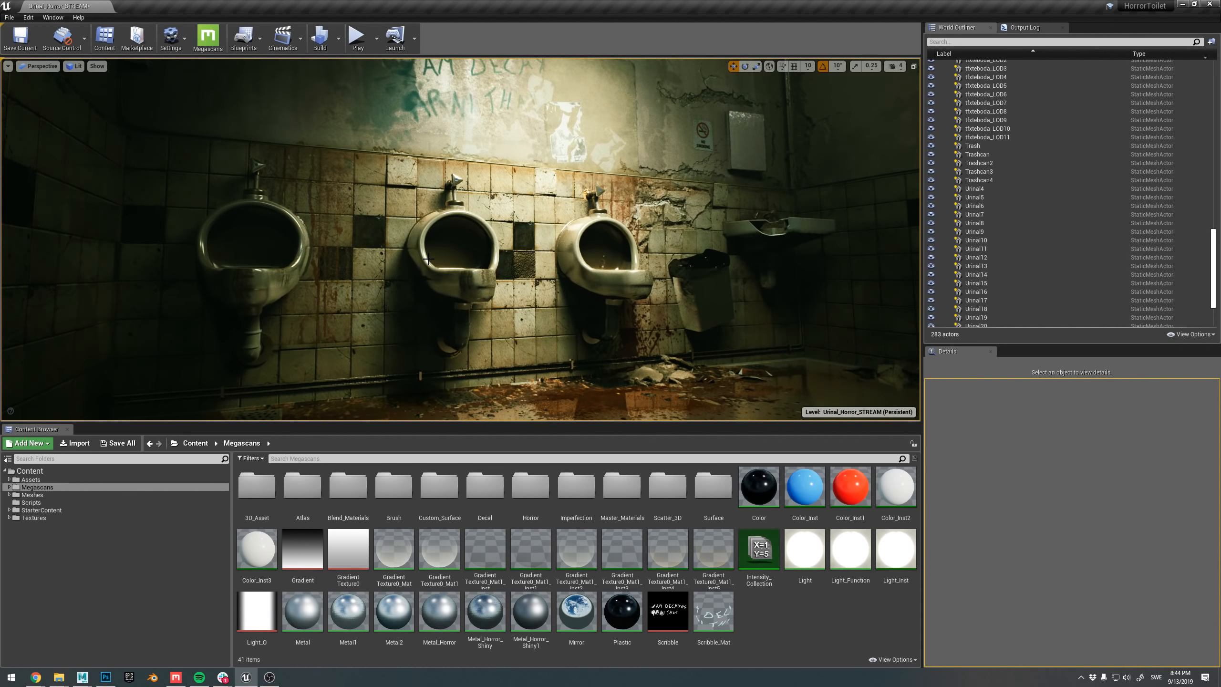
{"action": "right_click_drag", "start_coordinate": [637, 311], "coordinate": [615, 291]}
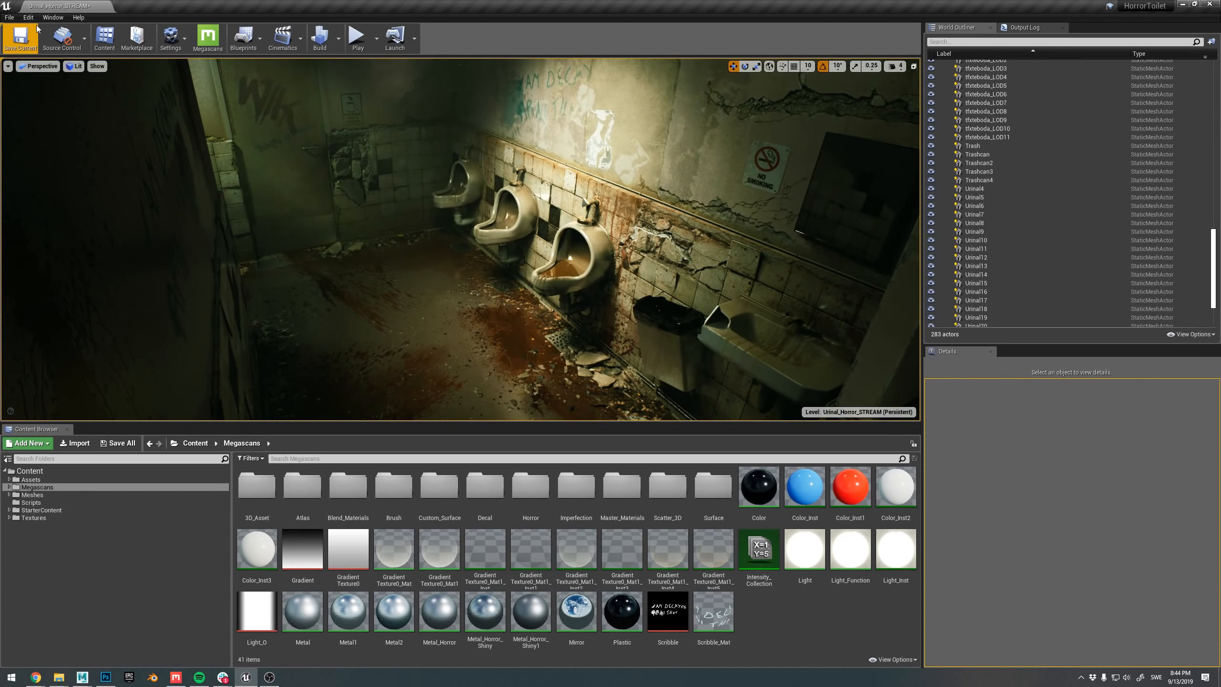
{"action": "left_click", "coordinate": [9, 18]}
{"action": "mouse_move", "coordinate": [61, 287]}
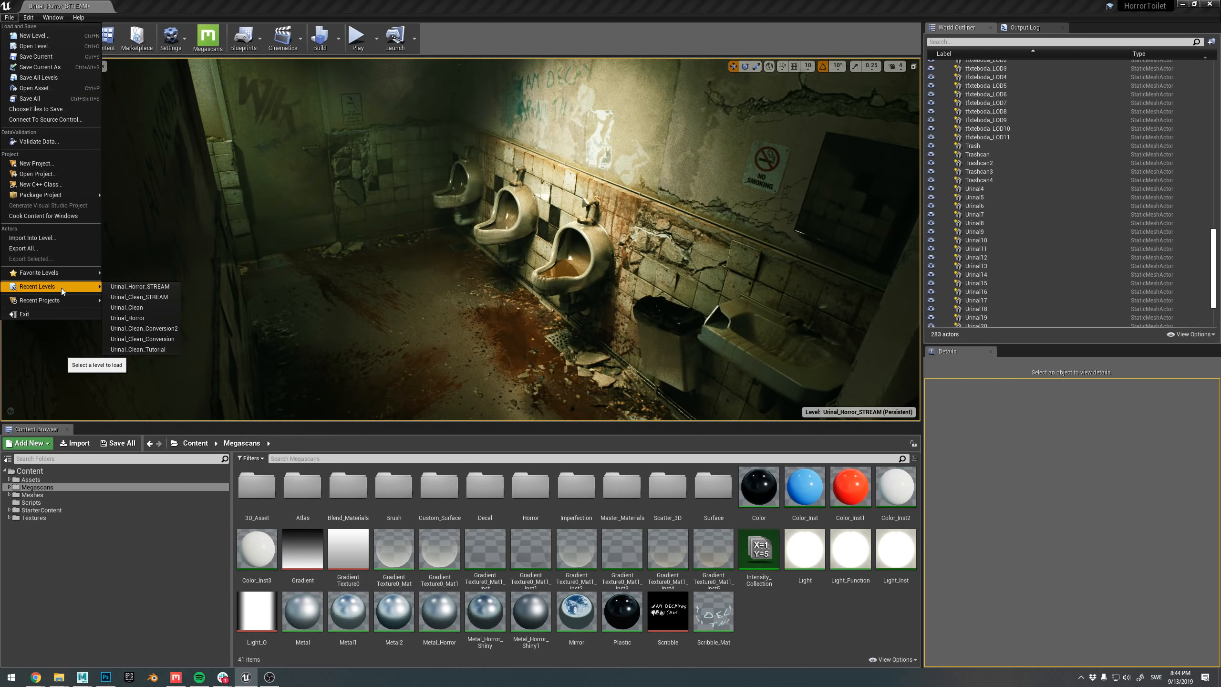
{"action": "left_click", "coordinate": [137, 296]}
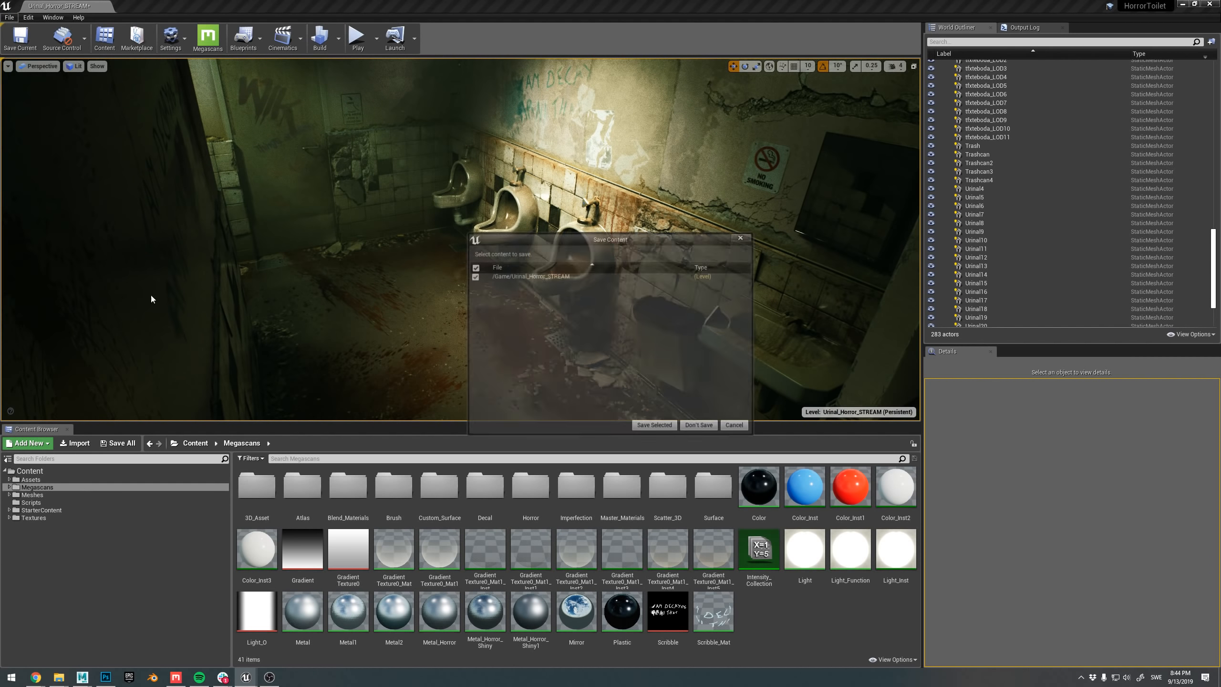
{"action": "left_click", "coordinate": [712, 428]}
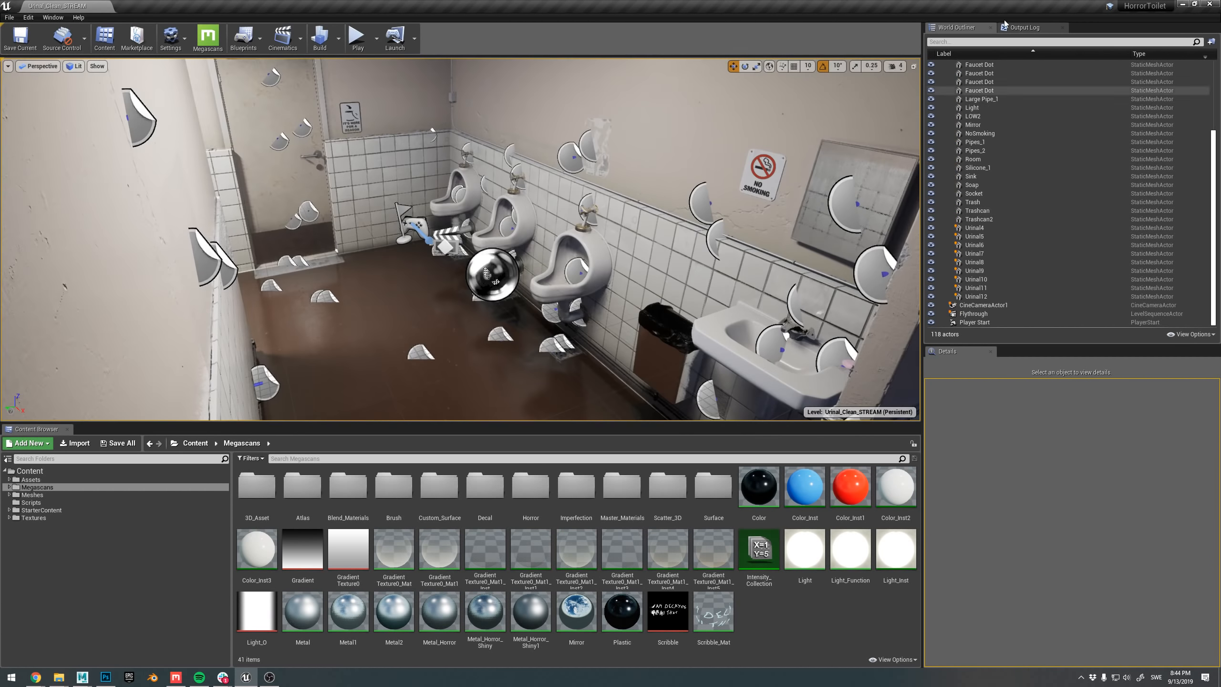
- Filter the level's actors for "camera" and hide the editor icons in the clean restroom
{"action": "scroll", "coordinate": [981, 168], "scroll_direction": "up", "scroll_amount": 5}
{"action": "left_click", "coordinate": [959, 42]}
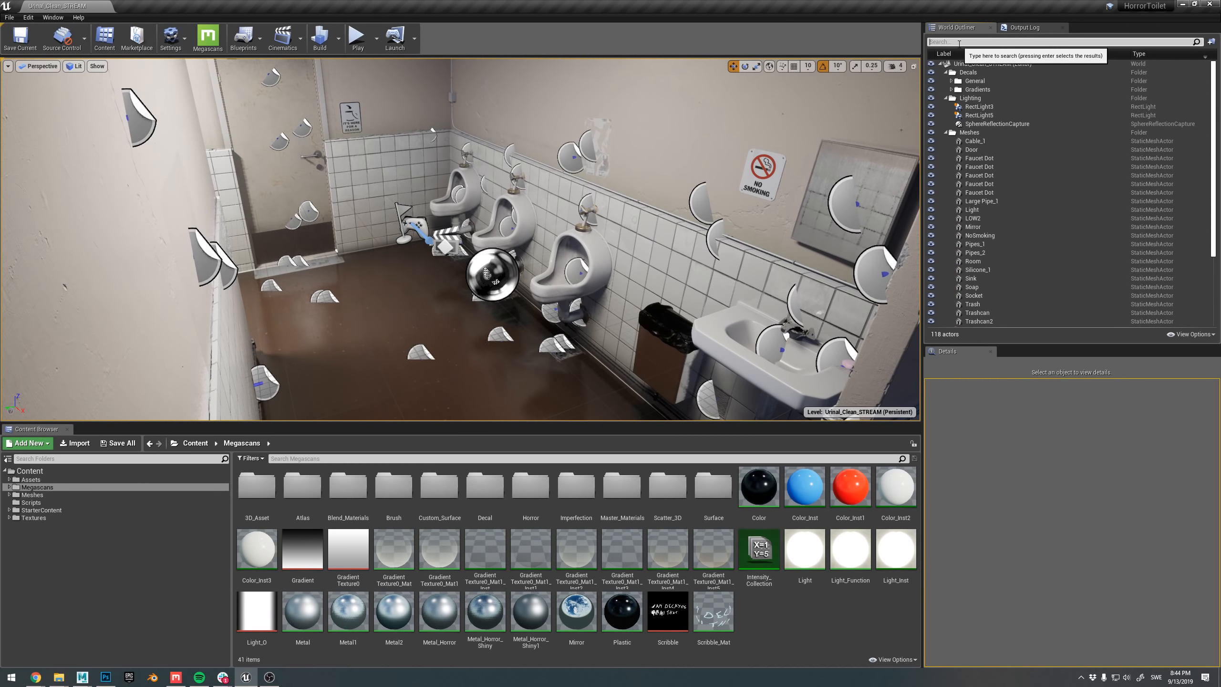
{"action": "type", "text": "camera"}
{"action": "mouse_move", "coordinate": [699, 191]}
{"action": "right_mouse_down"}
{"action": "mouse_move", "coordinate": [701, 154]}
{"action": "mouse_move", "coordinate": [705, 204]}
{"action": "mouse_move", "coordinate": [719, 211]}
{"action": "mouse_move", "coordinate": [705, 159]}
{"action": "mouse_move", "coordinate": [712, 183]}
{"action": "right_mouse_up"}
{"action": "key", "text": "g"}
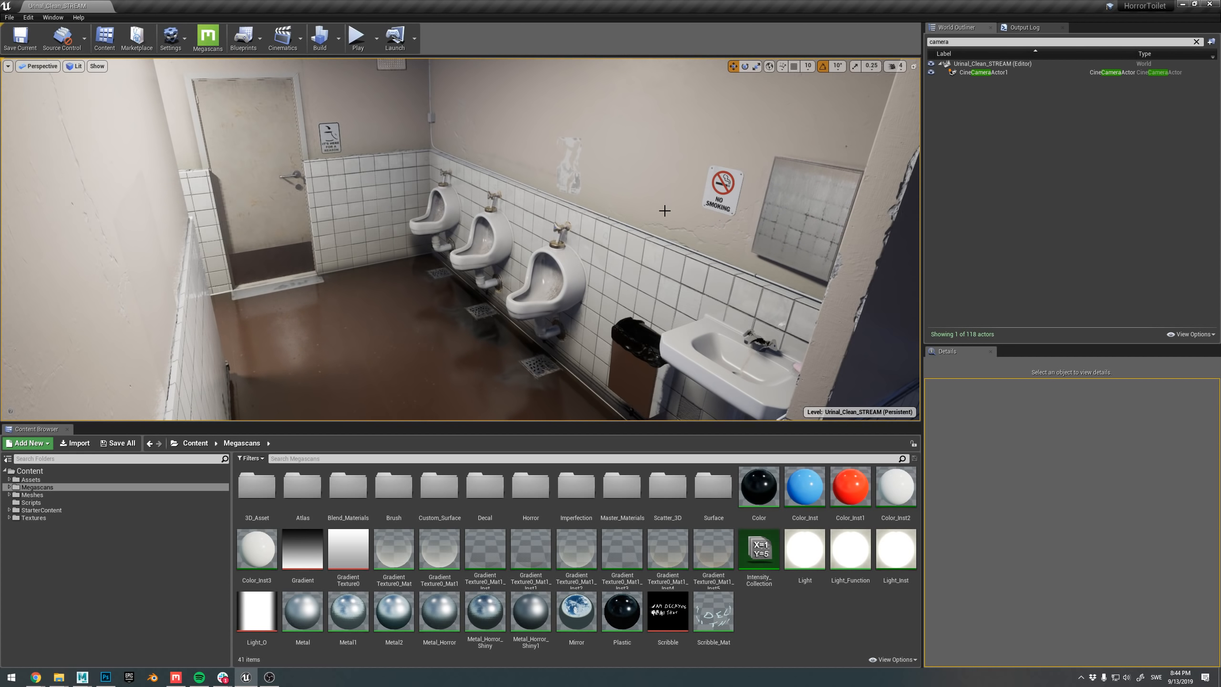
- Pilot CineCameraActor1 to view the clean restroom through its framing, leaving no actor selected
{"action": "right_click", "coordinate": [983, 72]}
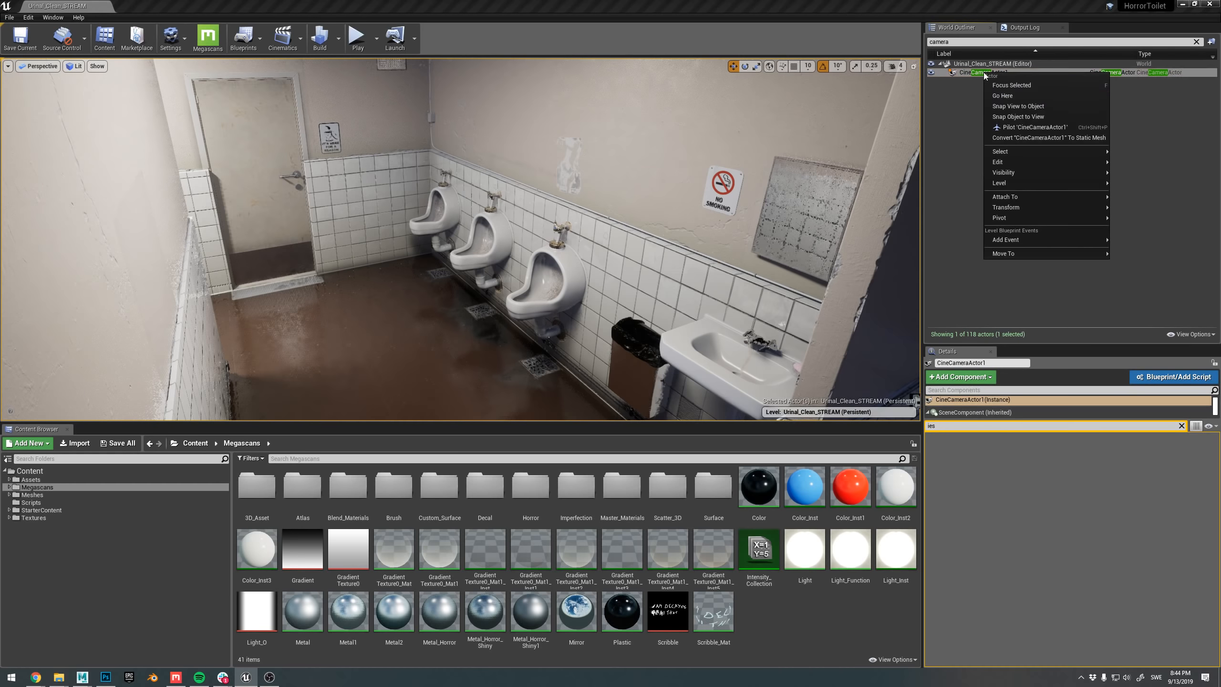
{"action": "left_click", "coordinate": [1033, 127]}
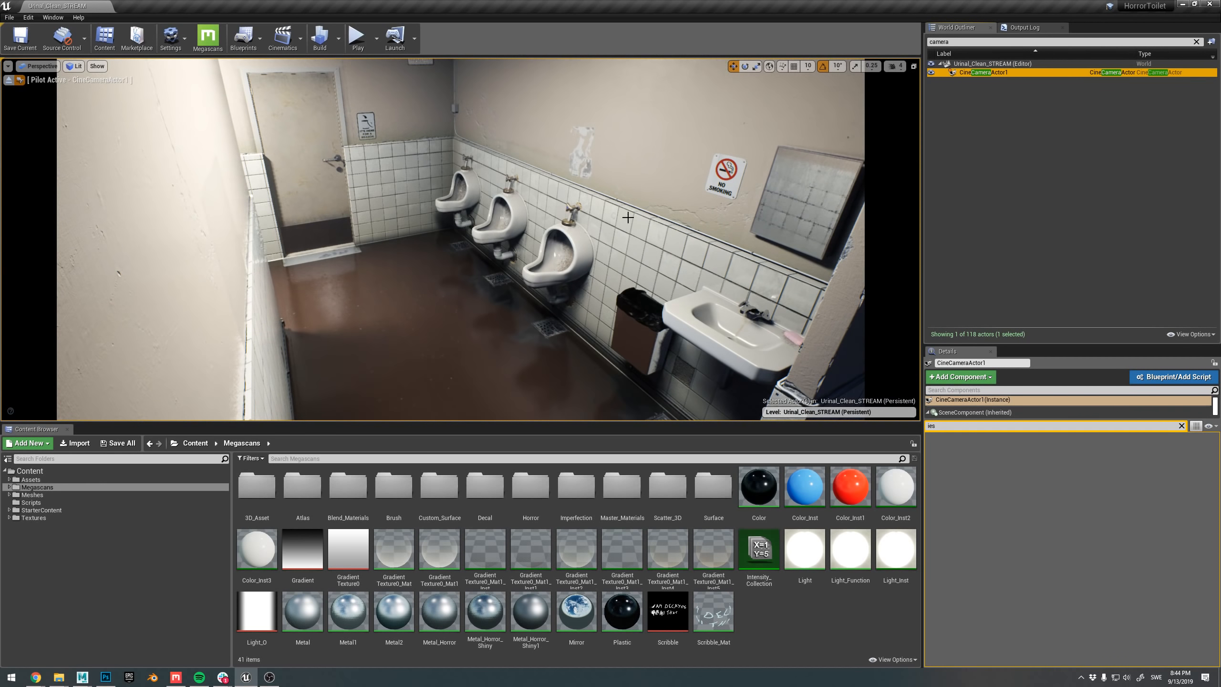
{"action": "left_click", "coordinate": [585, 130]}
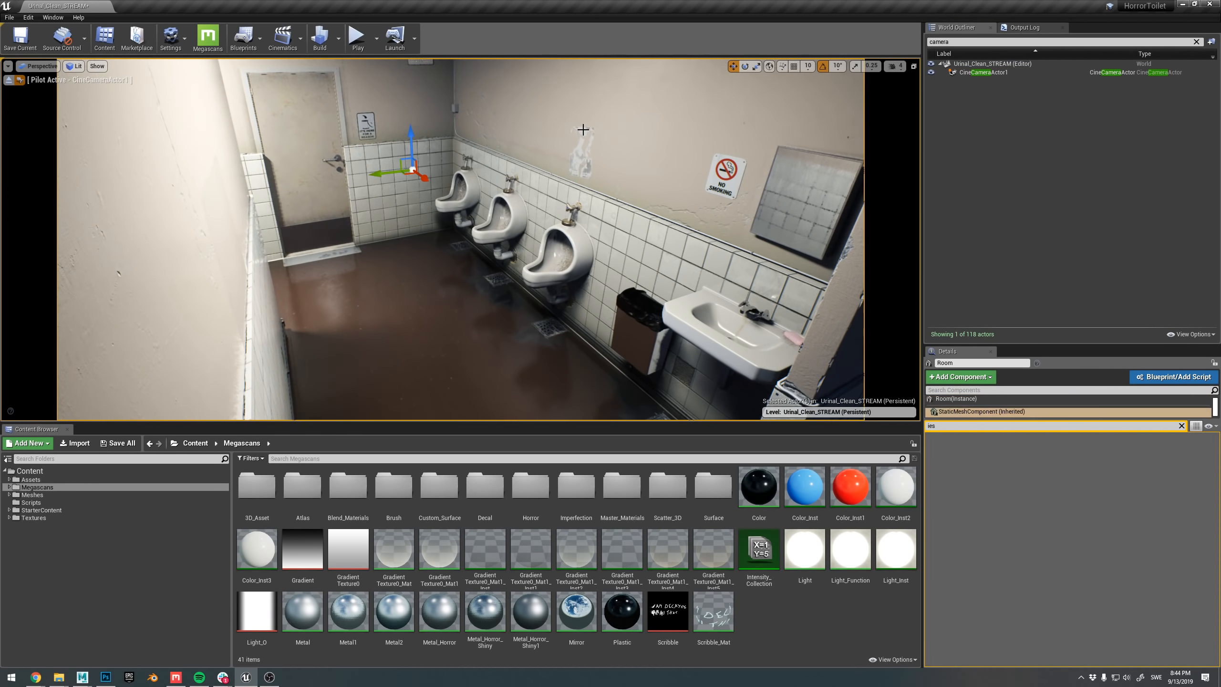
{"action": "key", "text": "Escape"}
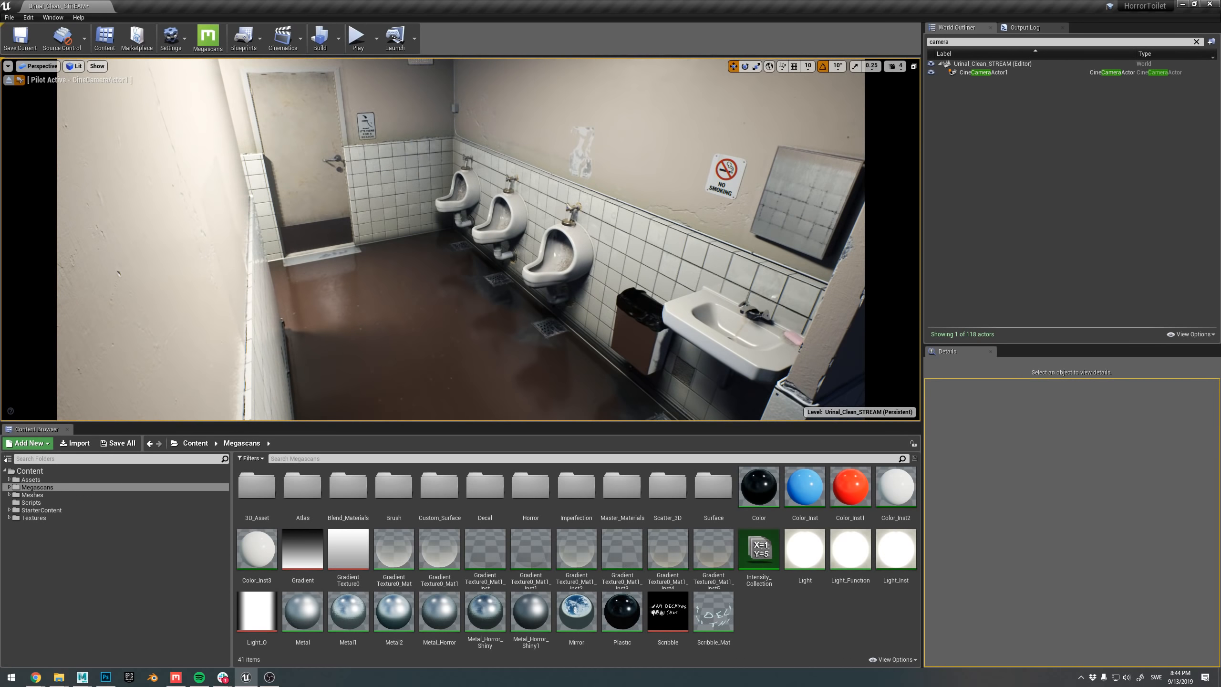
- Compare the piloted view with the exact camera view switched off and on, leaving it on
{"action": "left_click", "coordinate": [20, 80]}
{"action": "left_click", "coordinate": [20, 80]}
{"action": "left_click", "coordinate": [20, 80]}
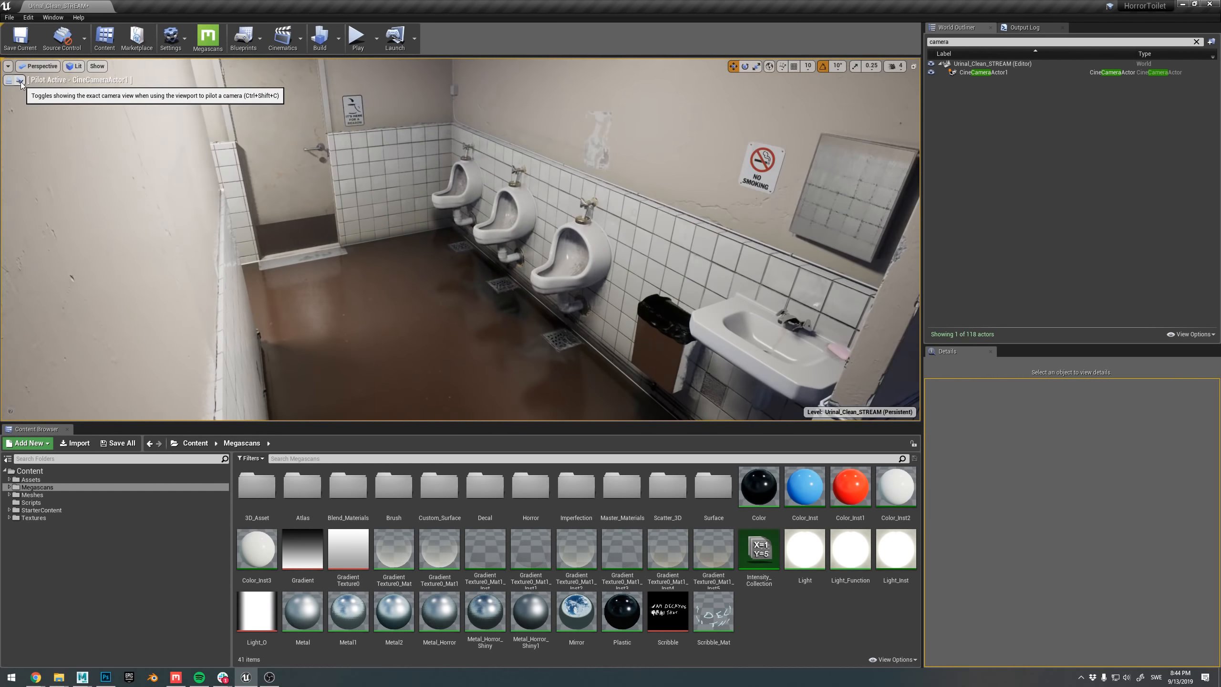
{"action": "left_click", "coordinate": [19, 81]}
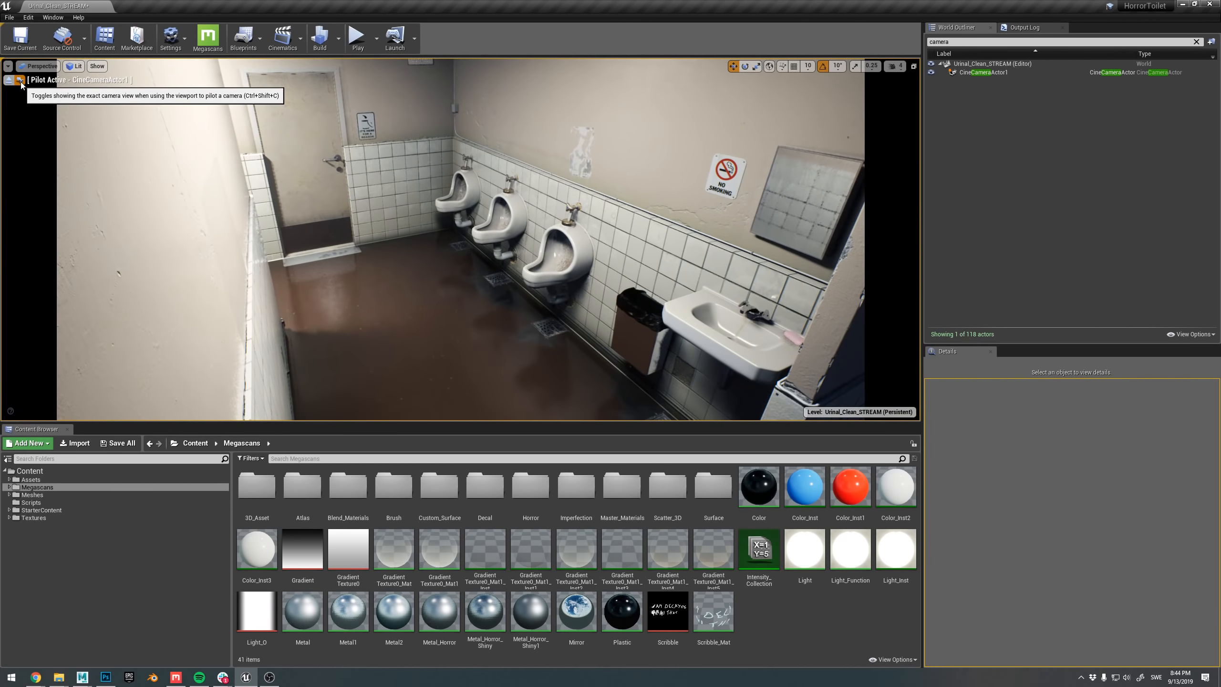
- Check the restroom framing again by toggling the exact camera view and turning slightly toward the doorway opening beside the sink
{"action": "left_click", "coordinate": [20, 80]}
{"action": "left_click", "coordinate": [19, 80]}
{"action": "right_click_drag", "start_coordinate": [538, 218], "coordinate": [560, 218]}
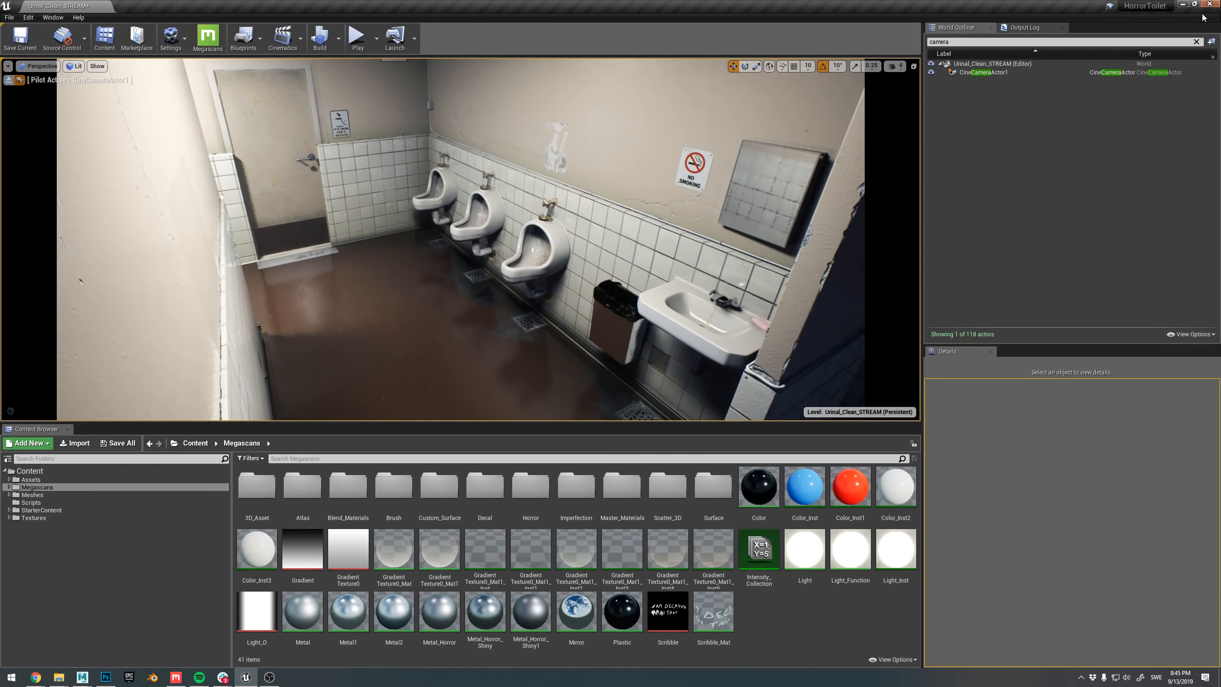
- Run the console command r.RayTracing.GlobalIllumination 1 and toggle the exact camera view to compare the result, leaving it on
{"action": "left_click", "coordinate": [1029, 28]}
{"action": "left_click", "coordinate": [1038, 338]}
{"action": "key", "text": "Up"}
{"action": "key", "text": "Up"}
{"action": "key", "text": "Up"}
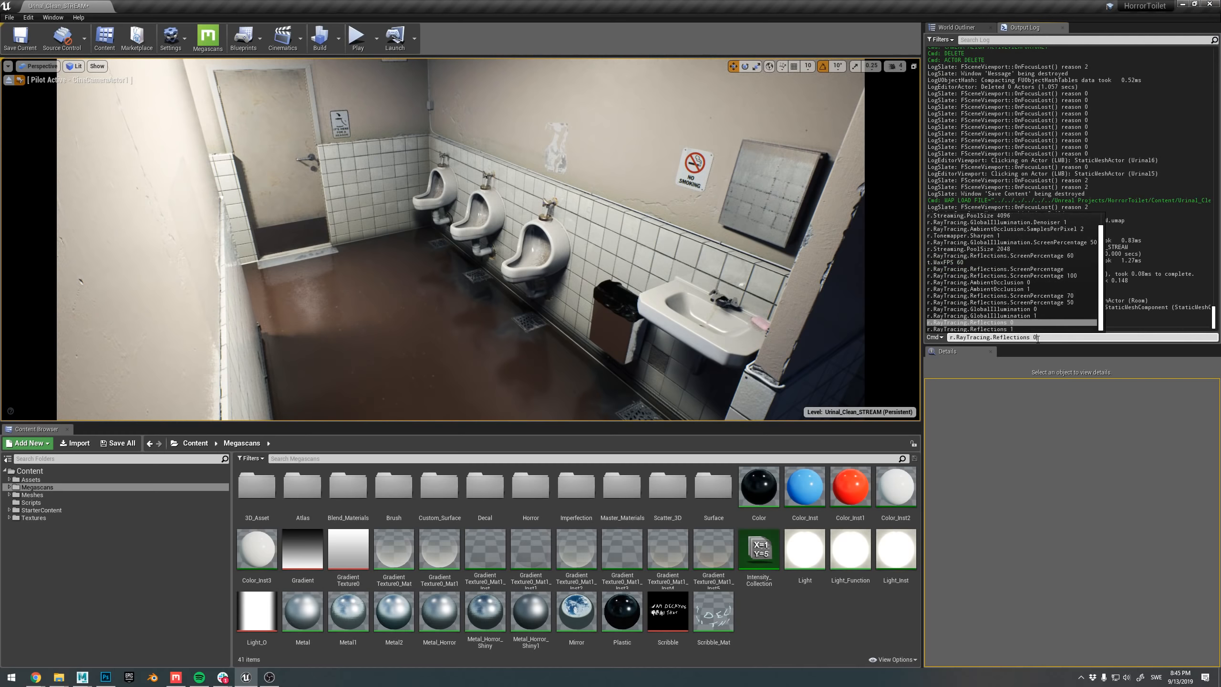
{"action": "key", "text": "Return"}
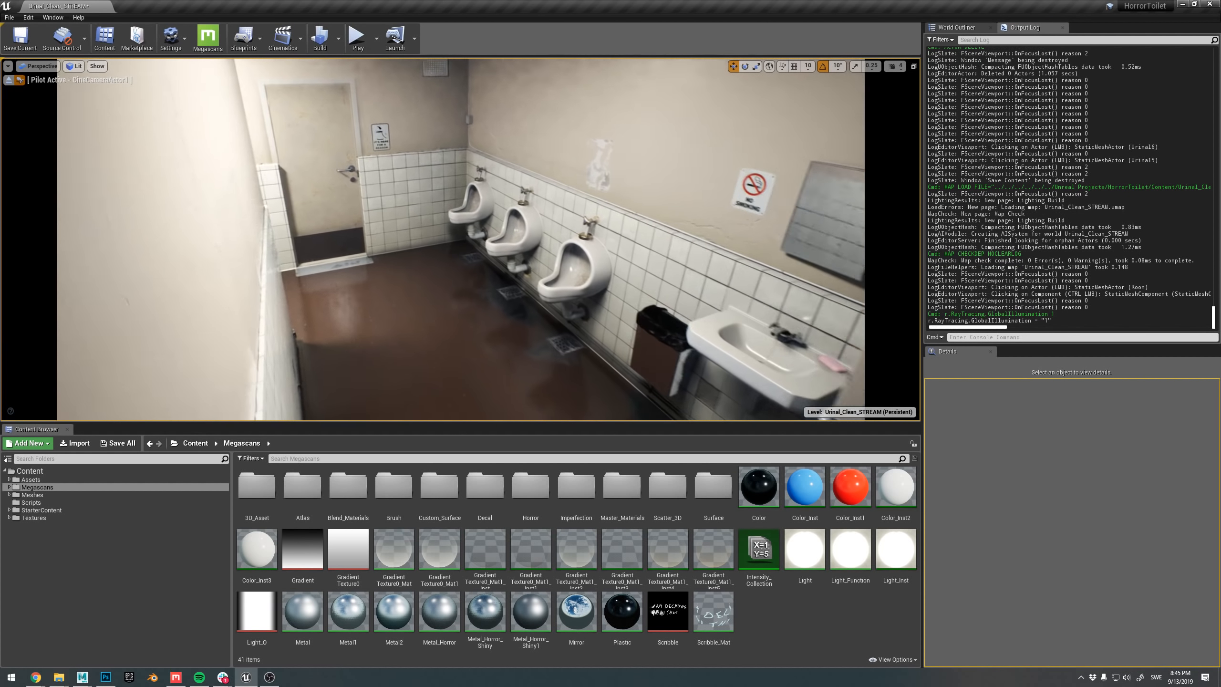
{"action": "left_click", "coordinate": [20, 80]}
{"action": "left_click", "coordinate": [21, 81]}
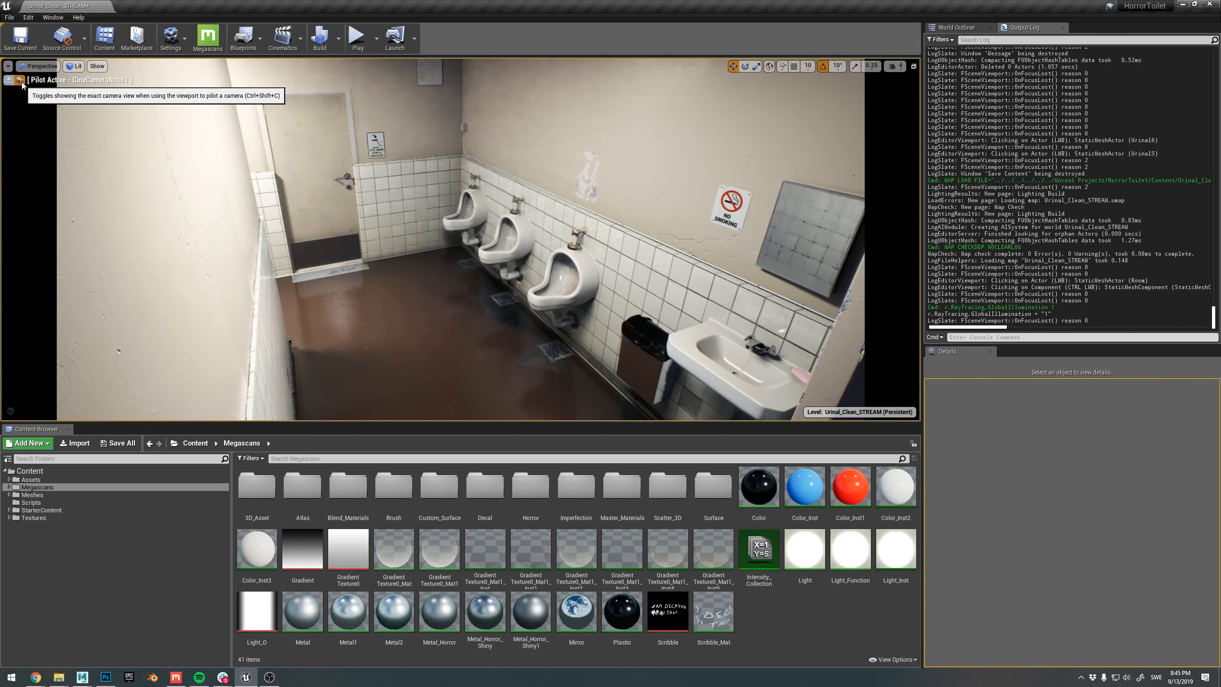
- Select CineCameraActor1 and bring up its post-process settings
{"action": "left_click", "coordinate": [964, 27]}
{"action": "mouse_move", "coordinate": [625, 273]}
{"action": "right_mouse_down"}
{"action": "mouse_move", "coordinate": [636, 275]}
{"action": "mouse_move", "coordinate": [625, 273]}
{"action": "right_mouse_up"}
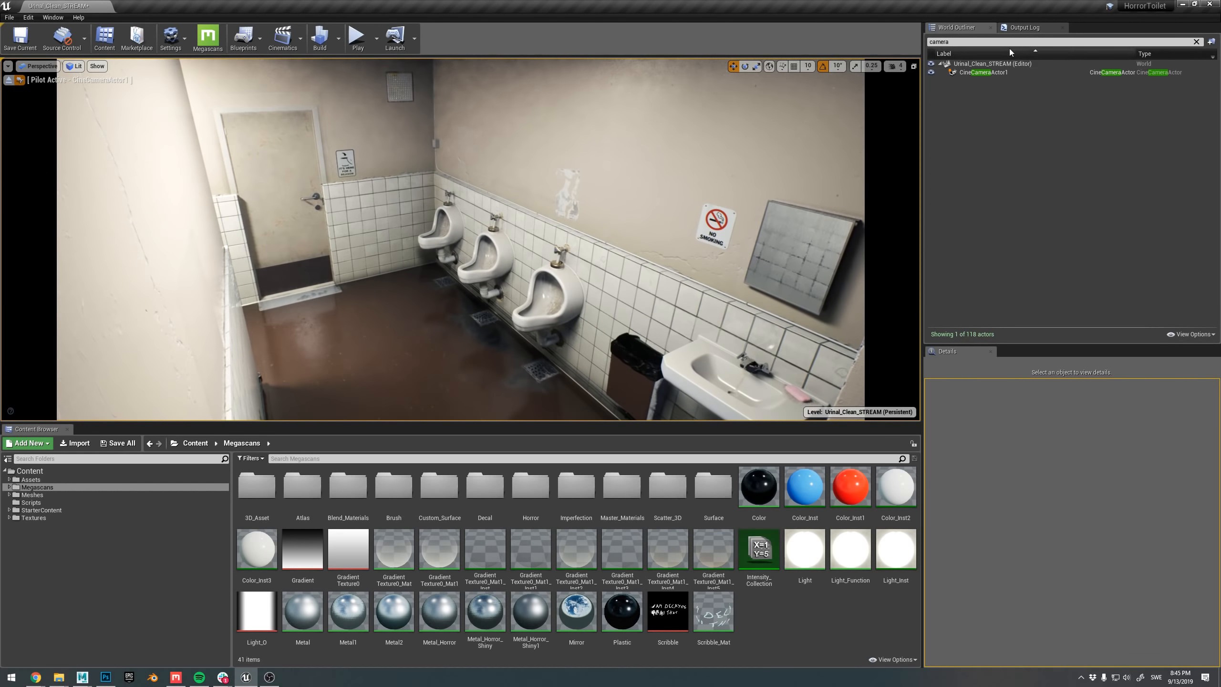
{"action": "left_click", "coordinate": [995, 72]}
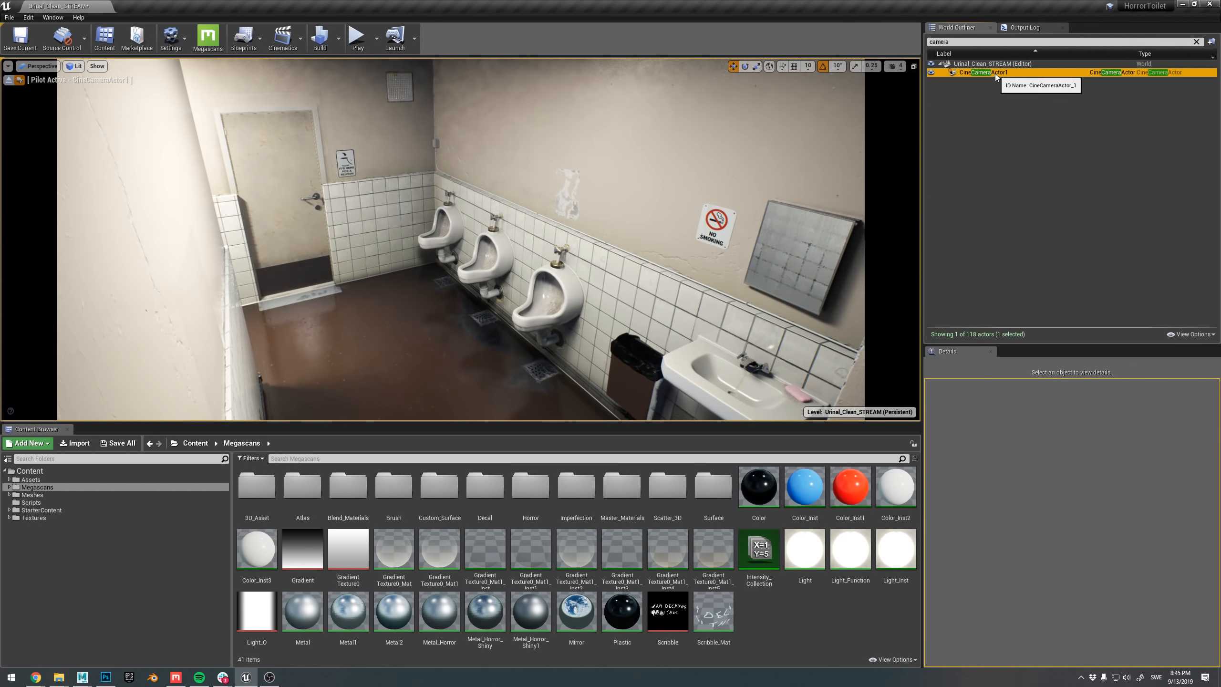
{"action": "left_click", "coordinate": [1182, 425]}
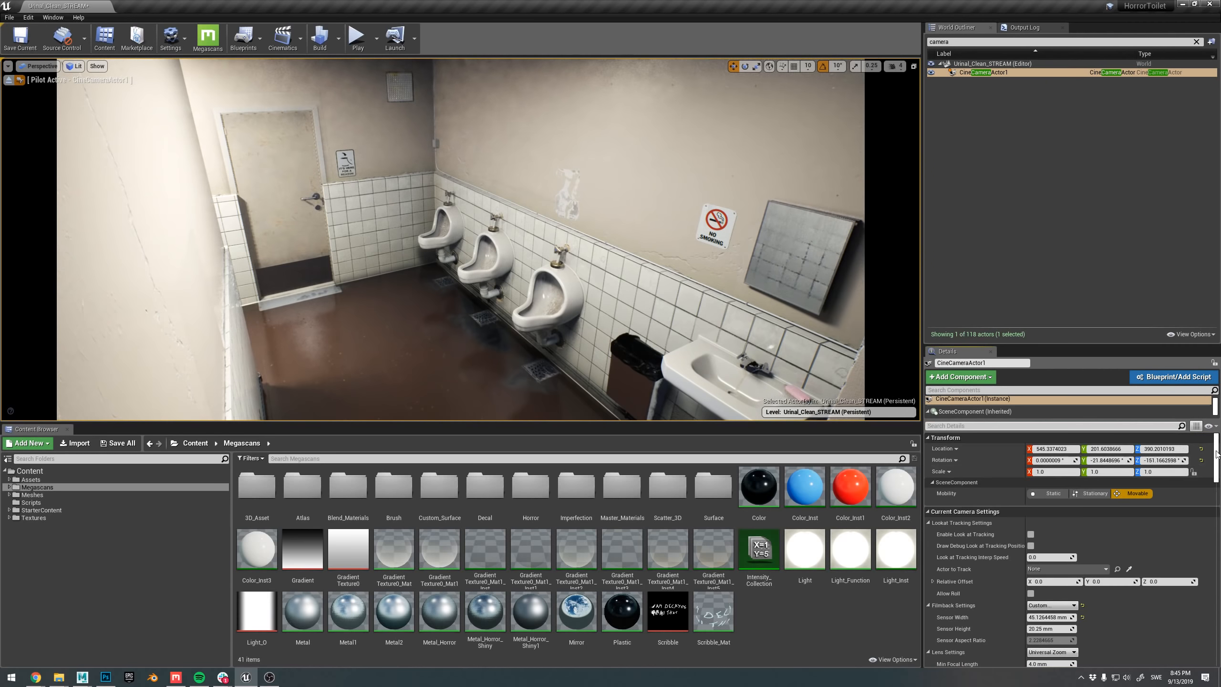
{"action": "left_click_drag", "start_coordinate": [1218, 455], "coordinate": [1218, 529]}
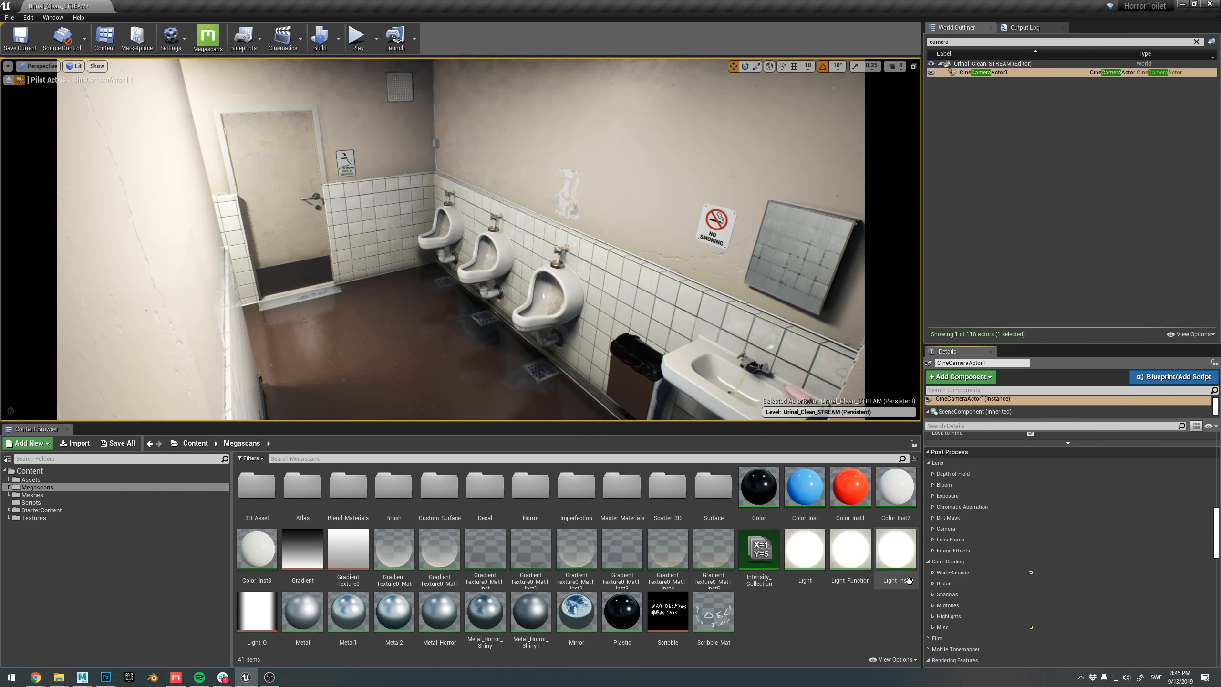
- Examine the camera's white balance temperature and the color grading LUT assigned under its miscellaneous color grading settings
{"action": "left_click", "coordinate": [935, 572]}
{"action": "scroll", "coordinate": [1050, 575], "scroll_direction": "down", "scroll_amount": 2}
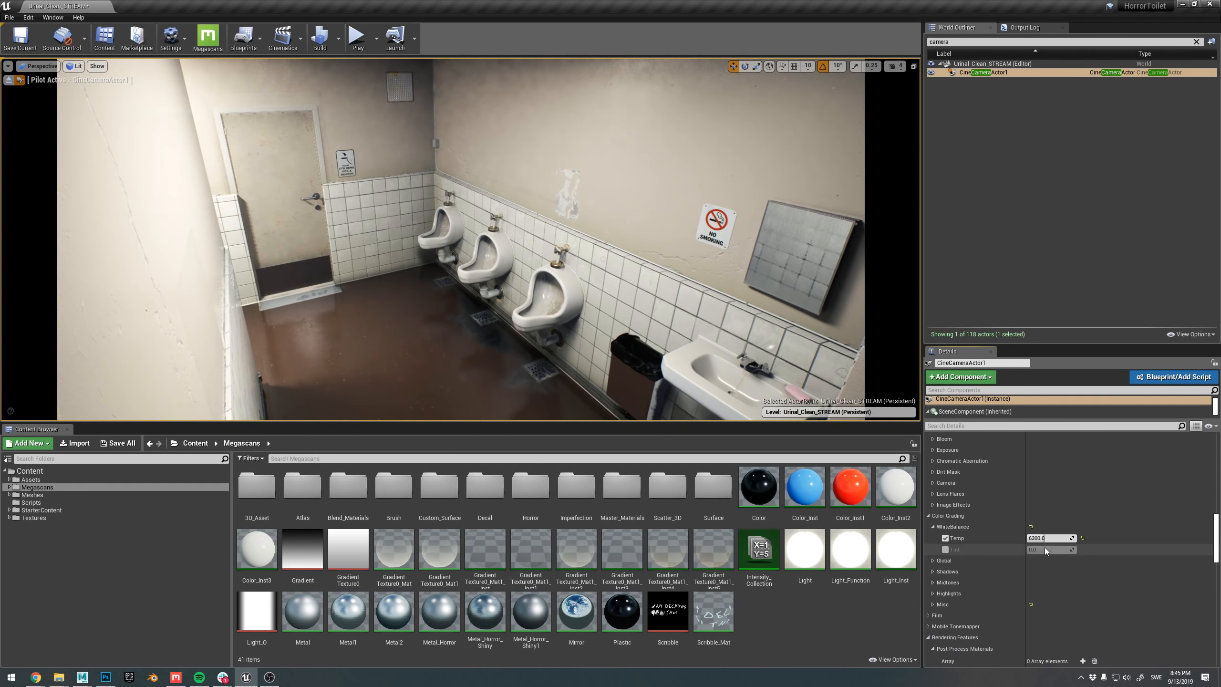
{"action": "left_click", "coordinate": [1047, 538]}
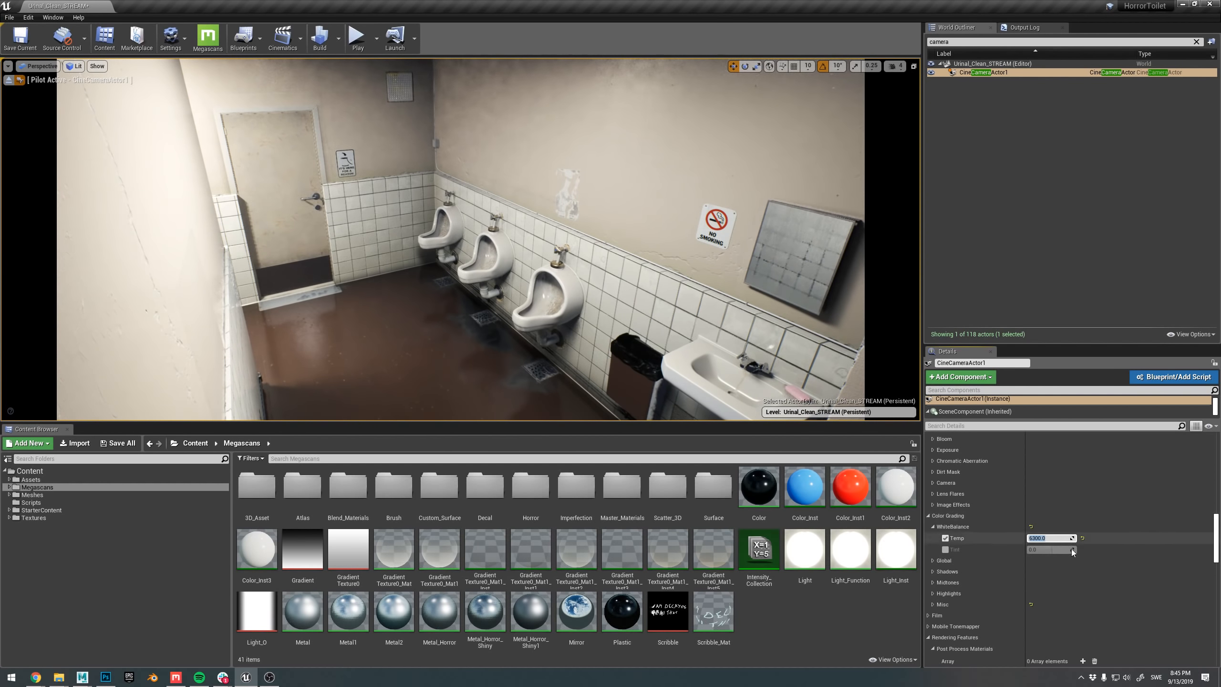
{"action": "left_click", "coordinate": [935, 605]}
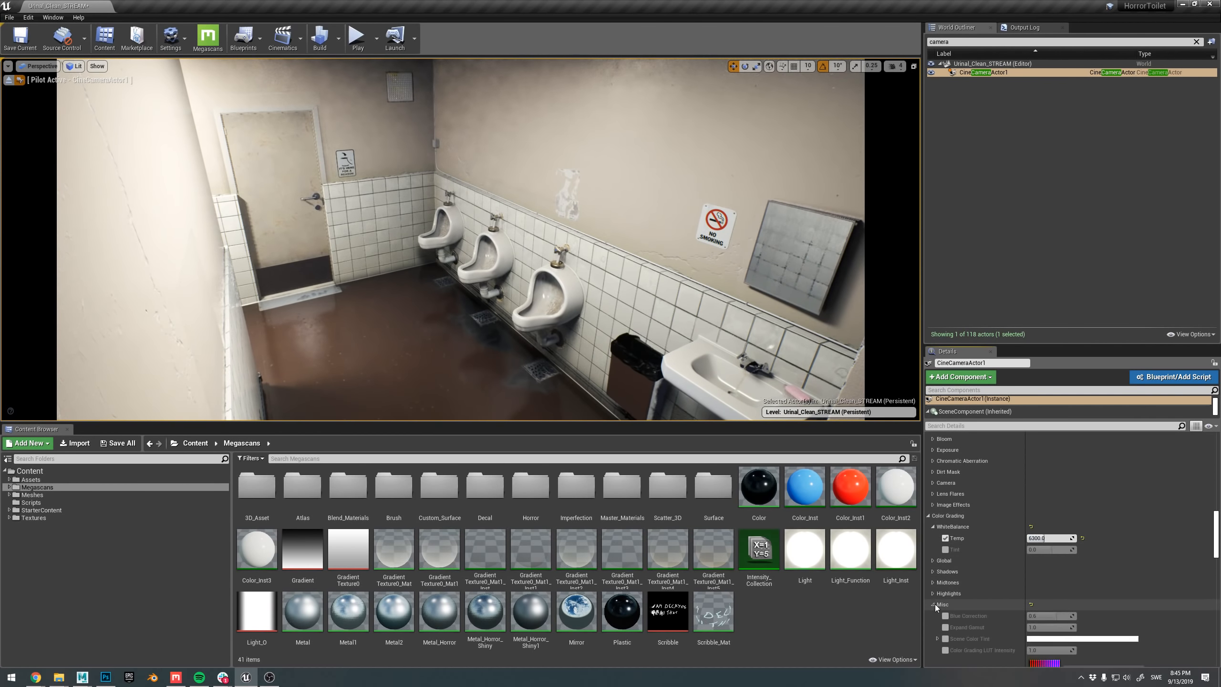
{"action": "scroll", "coordinate": [958, 567], "scroll_direction": "down", "scroll_amount": 3}
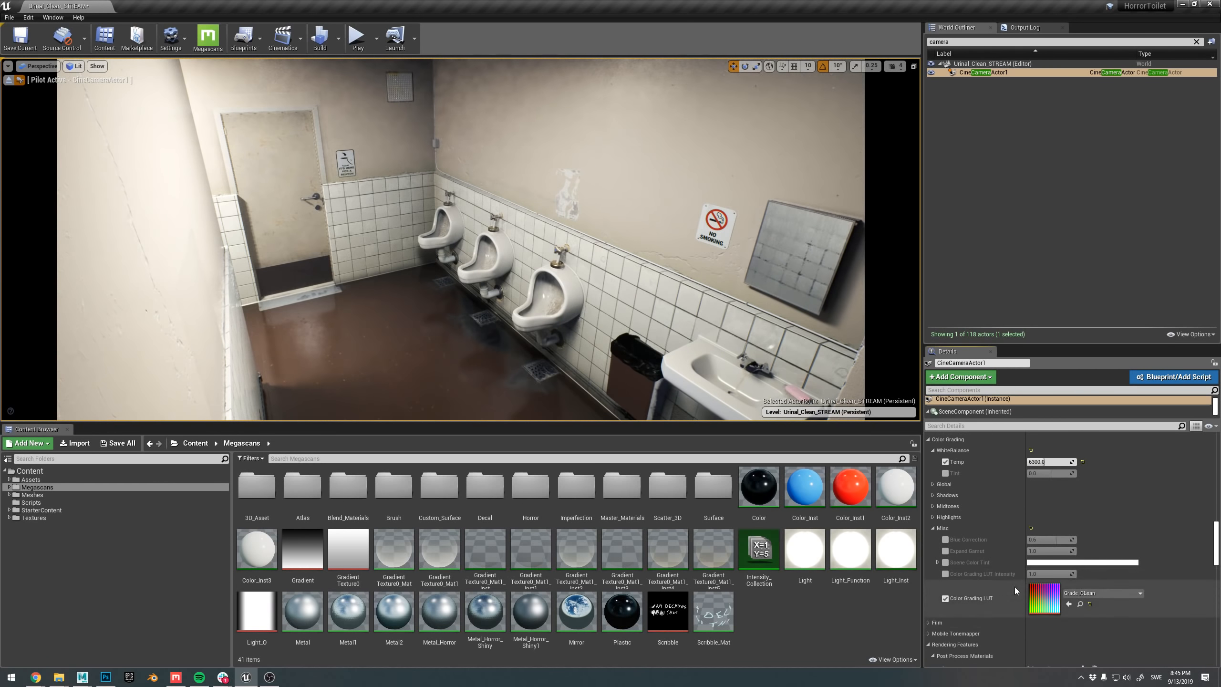
{"action": "mouse_move", "coordinate": [718, 359]}
{"action": "right_mouse_down"}
{"action": "mouse_move", "coordinate": [625, 300]}
{"action": "mouse_move", "coordinate": [718, 359]}
{"action": "right_mouse_up"}
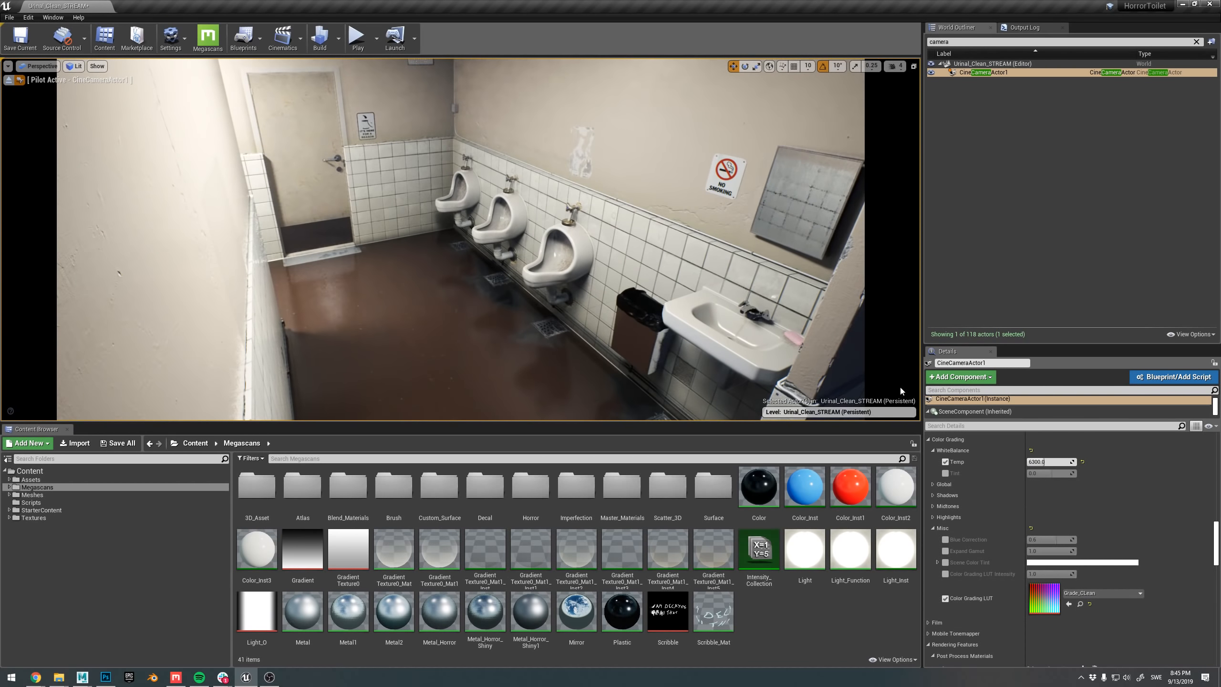
- Enable the camera's Color Grading LUT Intensity override and set it to 0, then back to 1, to compare the grade
{"action": "left_click", "coordinate": [946, 574]}
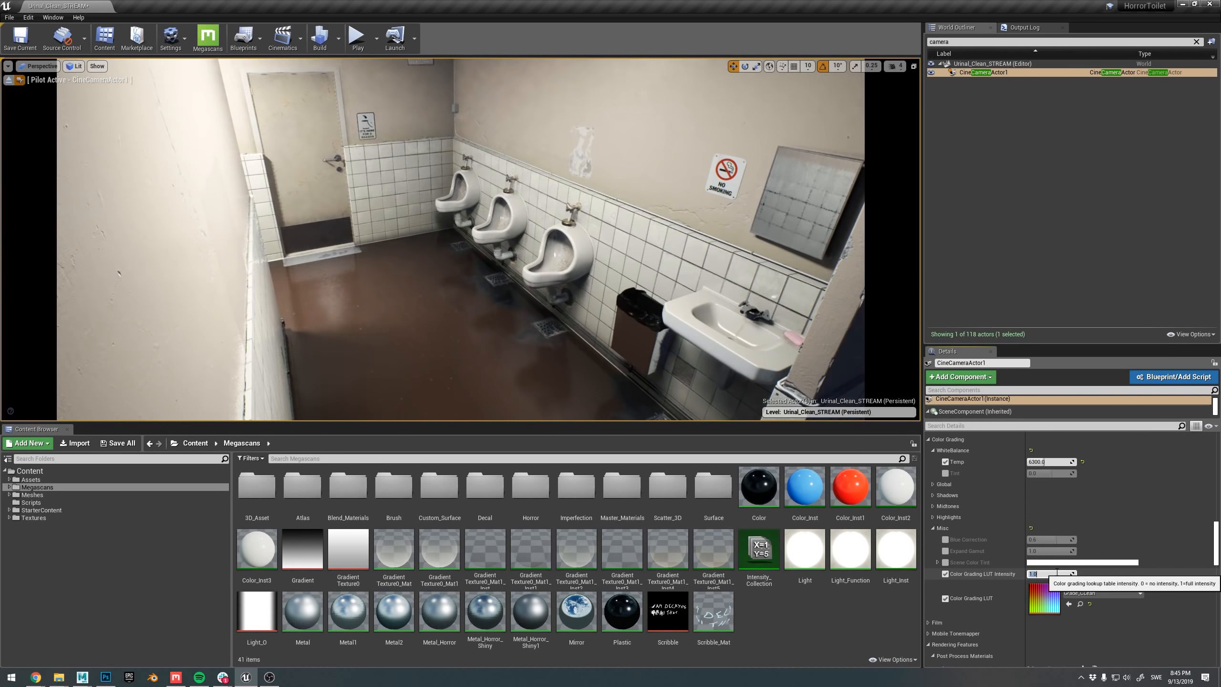
{"action": "left_click", "coordinate": [1057, 574]}
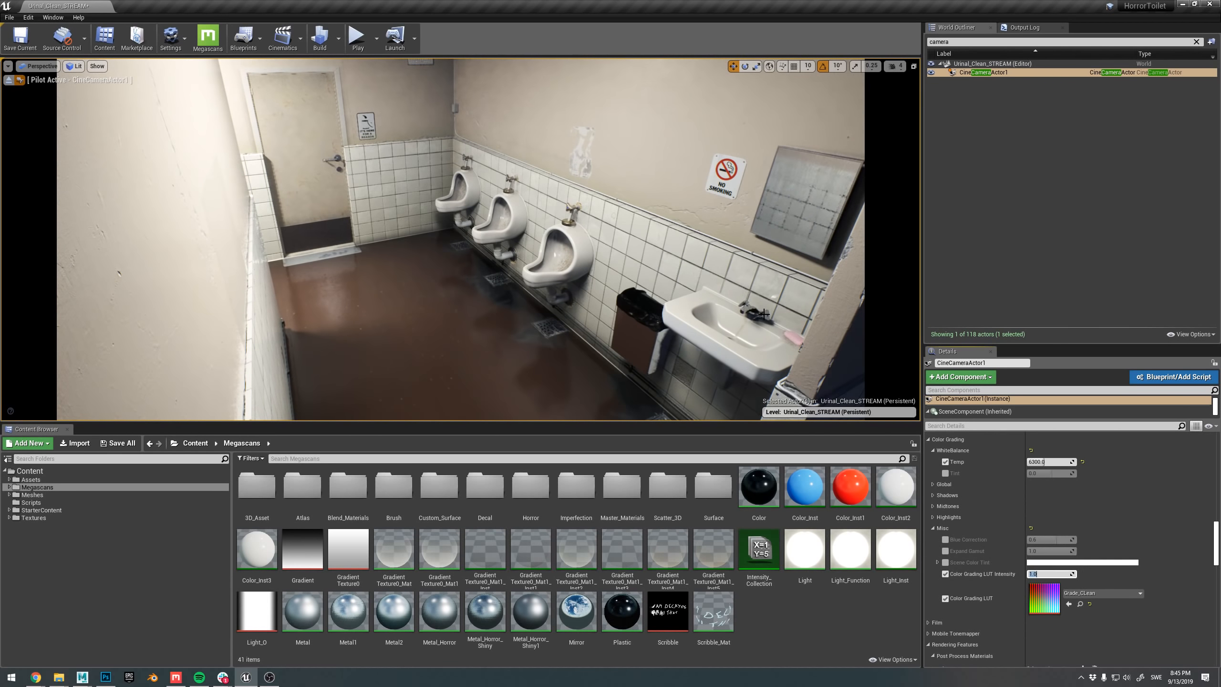
{"action": "type", "text": "0"}
{"action": "key", "text": "Return"}
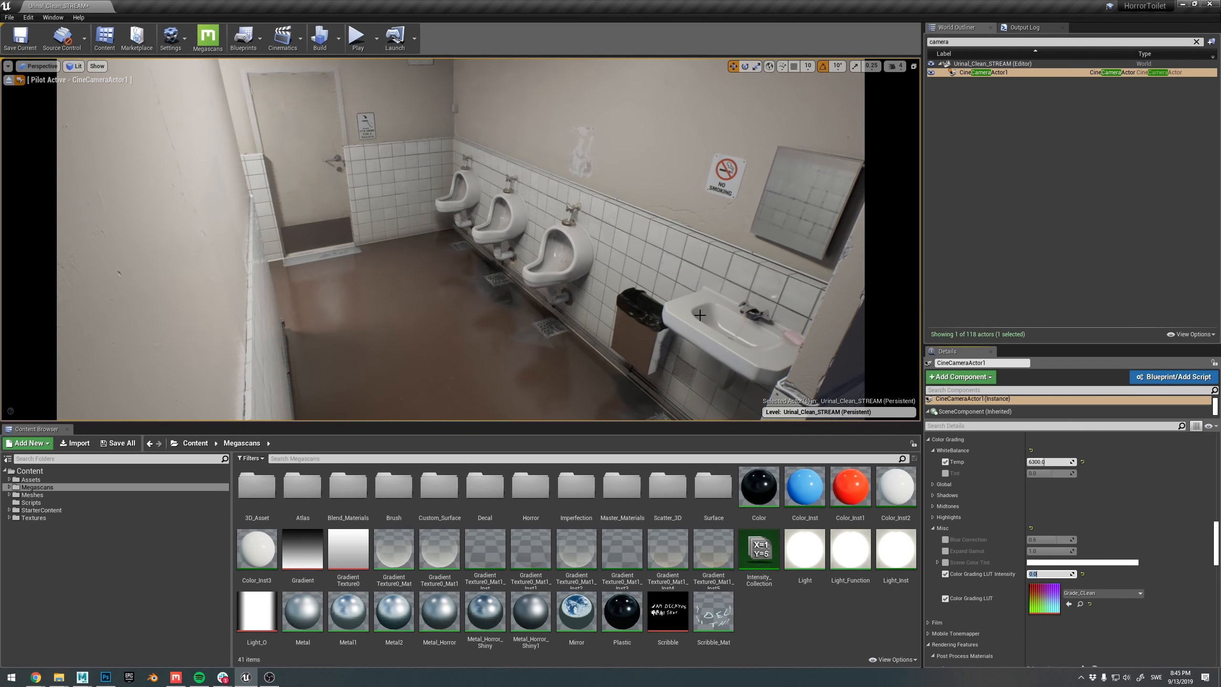
{"action": "type", "text": "1"}
{"action": "key", "text": "Return"}
- Compare the ungraded and graded restroom from shifted angles by setting the LUT intensity to 0 and returning it to 1
{"action": "mouse_move", "coordinate": [336, 144]}
{"action": "right_mouse_down"}
{"action": "mouse_move", "coordinate": [409, 156]}
{"action": "mouse_move", "coordinate": [338, 122]}
{"action": "mouse_move", "coordinate": [337, 145]}
{"action": "right_mouse_up"}
{"action": "key", "text": "ctrl+z"}
{"action": "right_click_drag", "start_coordinate": [583, 256], "coordinate": [544, 223]}
{"action": "left_click", "coordinate": [1051, 572]}
{"action": "type", "text": "0"}
{"action": "key", "text": "Return"}
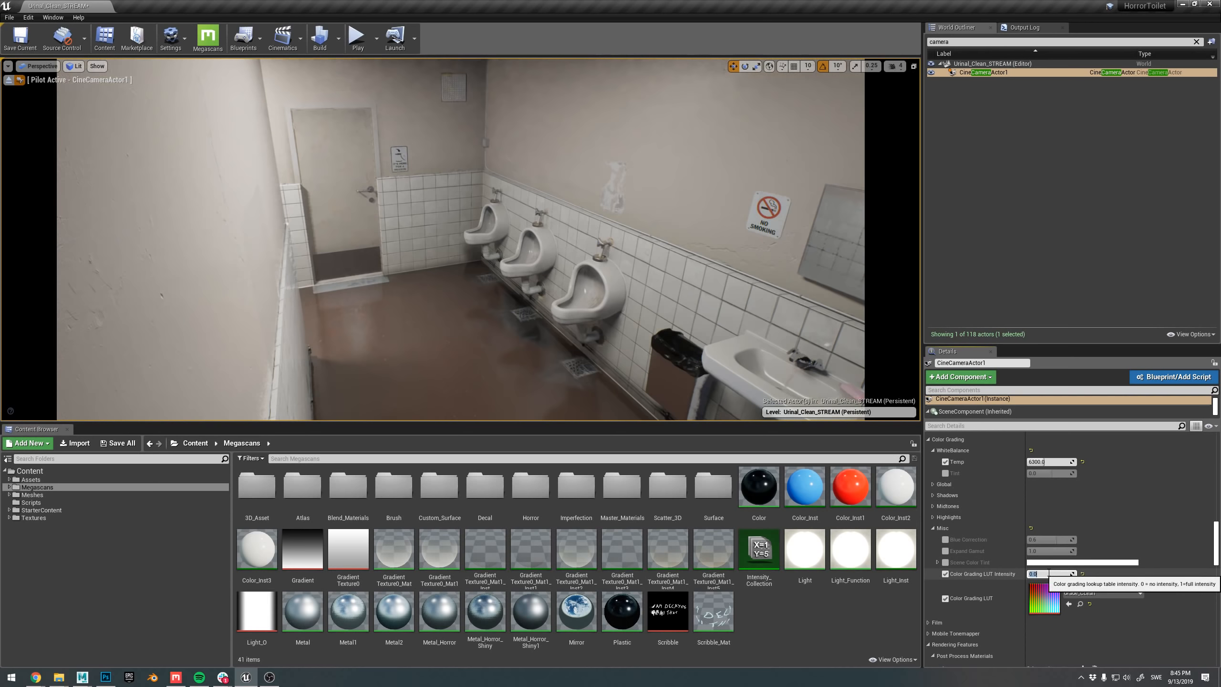
{"action": "right_click_drag", "start_coordinate": [601, 270], "coordinate": [644, 299]}
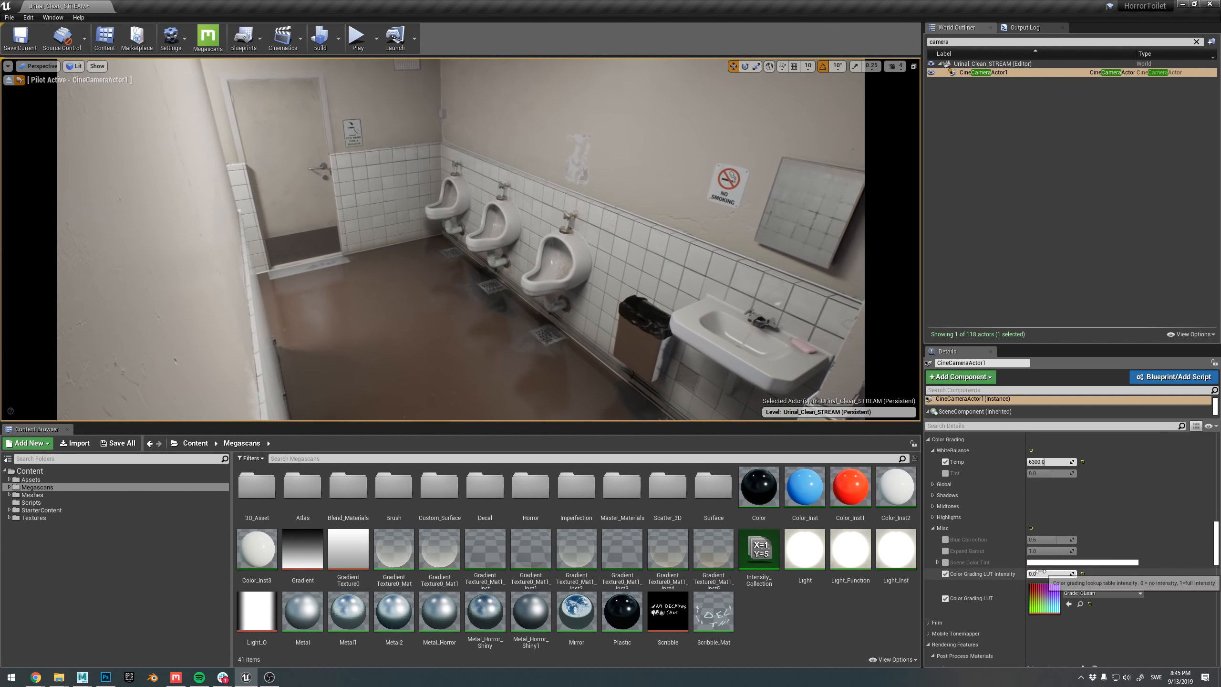
{"action": "left_click", "coordinate": [1039, 574]}
{"action": "type", "text": "1"}
{"action": "key", "text": "Return"}
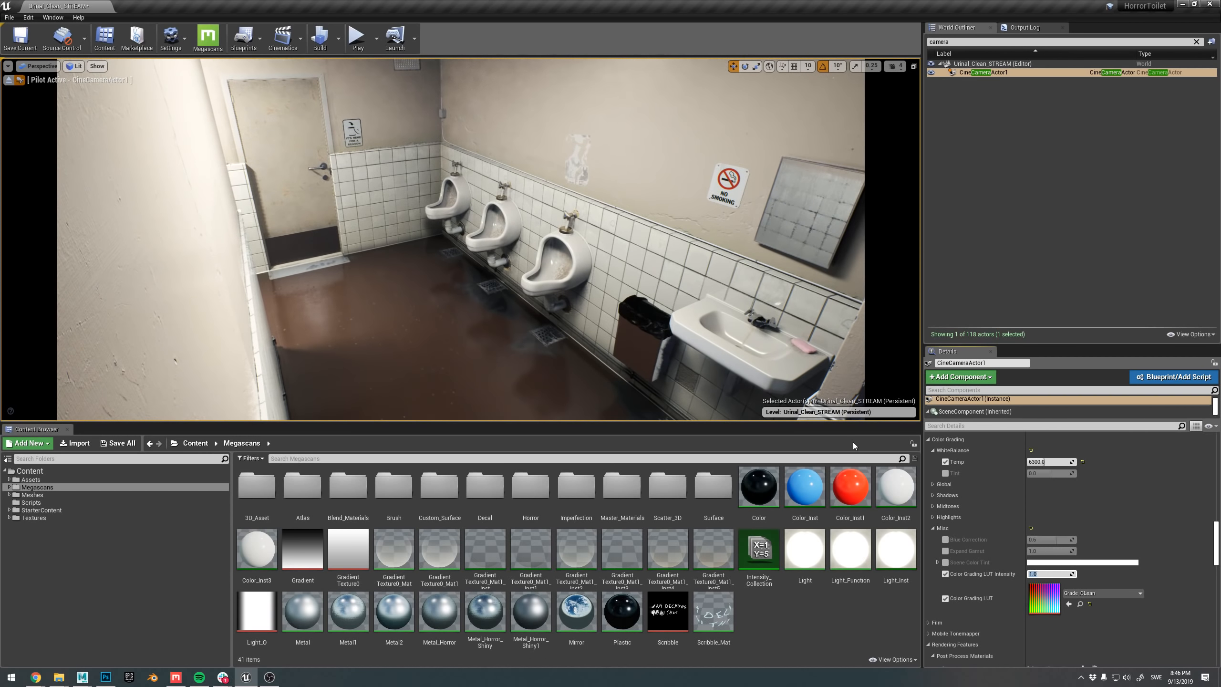
- Move through the graded restroom, then alternate the LUT intensity between 0 and 1 twice from the camera's framing, ending at 1
{"action": "right_click_drag", "start_coordinate": [585, 332], "coordinate": [572, 298]}
{"action": "key", "text": "w"}
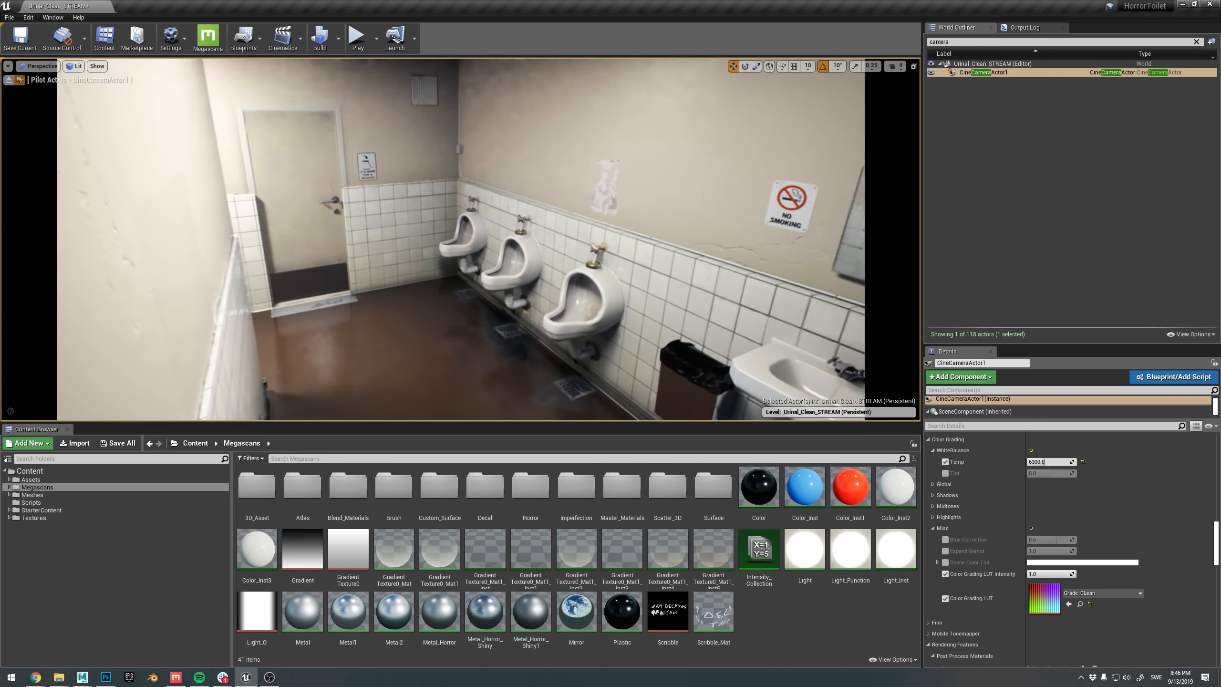
{"action": "key", "text": "s"}
{"action": "right_click_drag", "start_coordinate": [537, 235], "coordinate": [536, 270]}
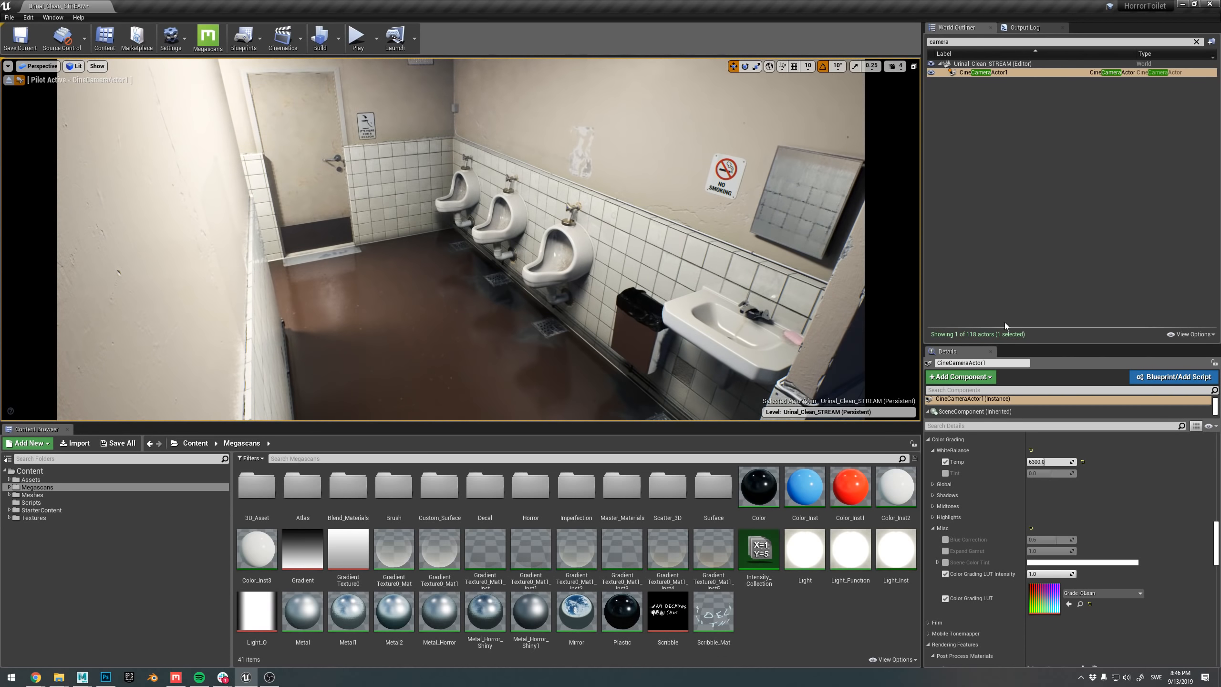
{"action": "left_click", "coordinate": [1046, 574]}
{"action": "type", "text": "0"}
{"action": "key", "text": "Return"}
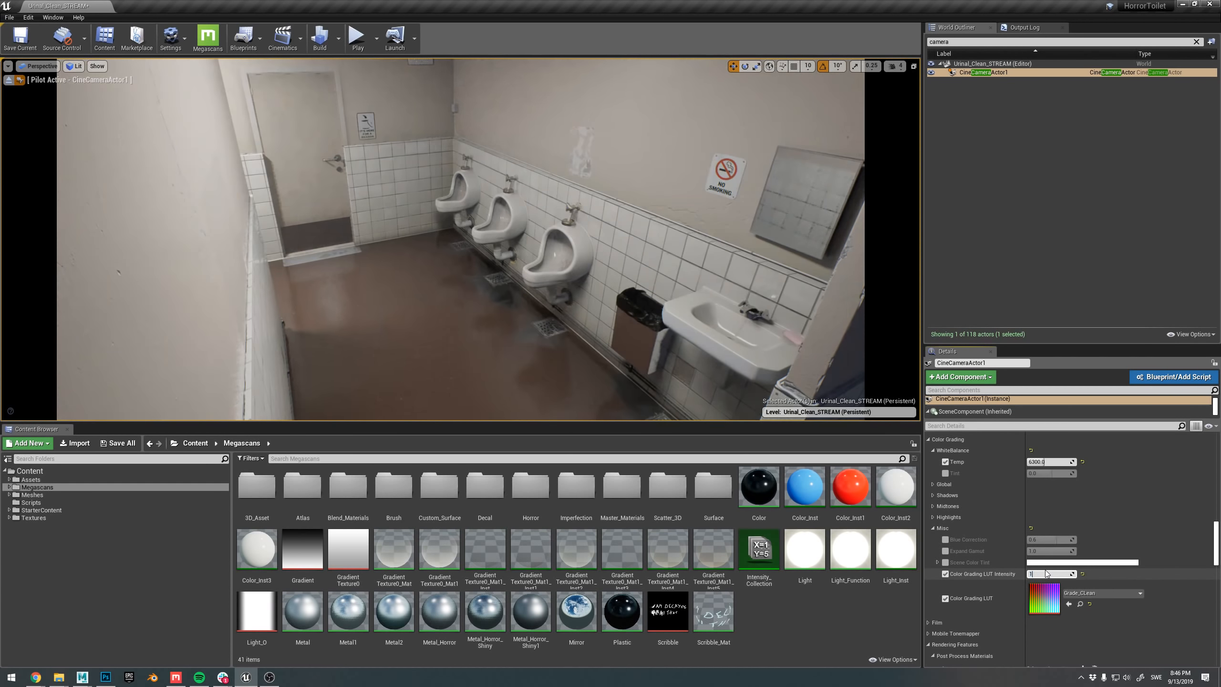
{"action": "type", "text": "1"}
{"action": "key", "text": "Return"}
{"action": "type", "text": "0"}
{"action": "key", "text": "Return"}
{"action": "type", "text": "1"}
{"action": "key", "text": "Return"}
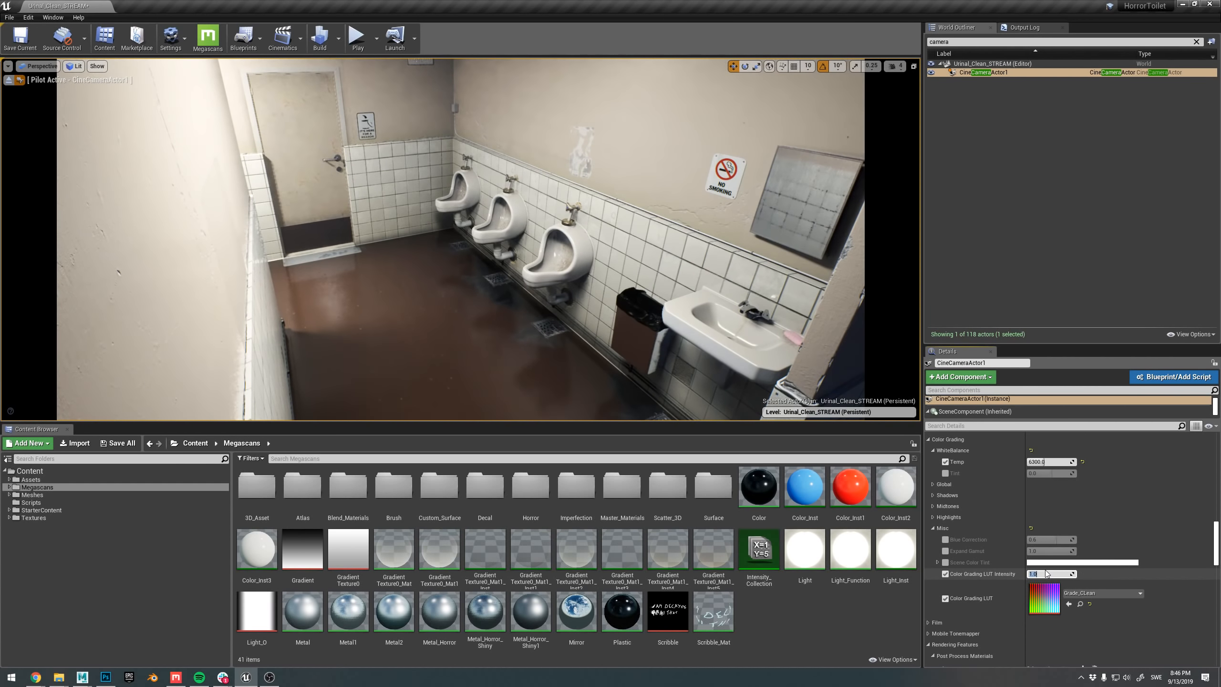
{"action": "mouse_move", "coordinate": [270, 106]}
{"action": "right_mouse_down"}
{"action": "mouse_move", "coordinate": [289, 99]}
{"action": "mouse_move", "coordinate": [269, 106]}
{"action": "right_mouse_up"}
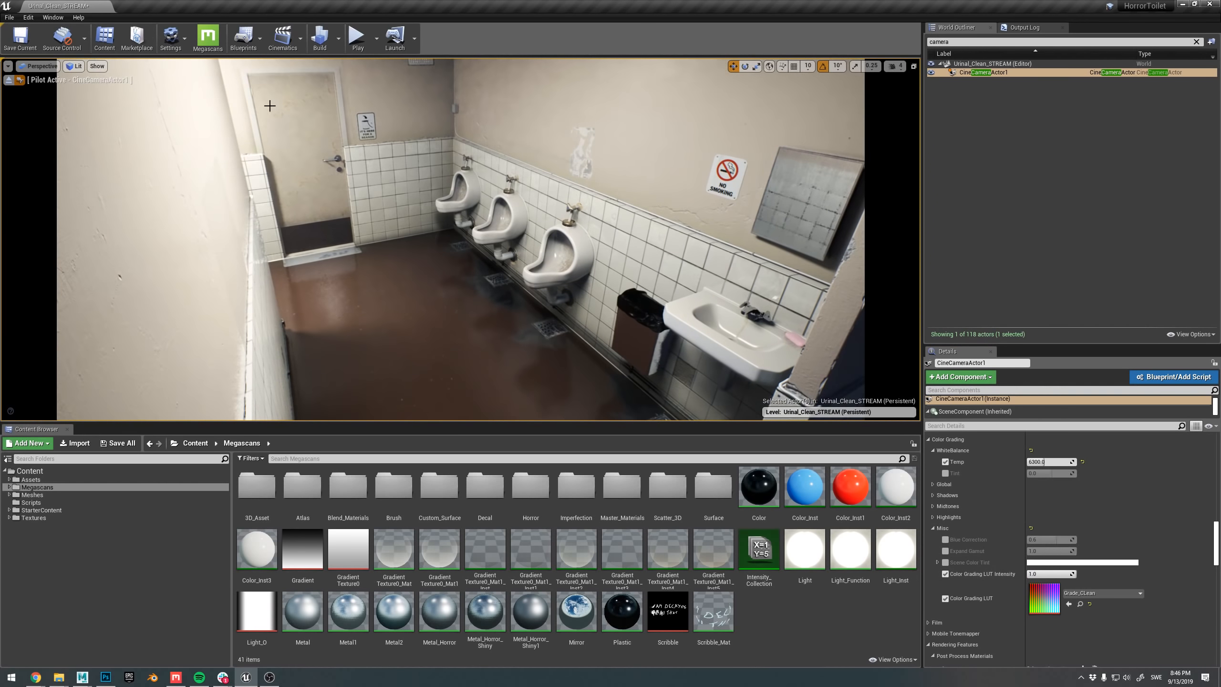
{"action": "left_click", "coordinate": [9, 17]}
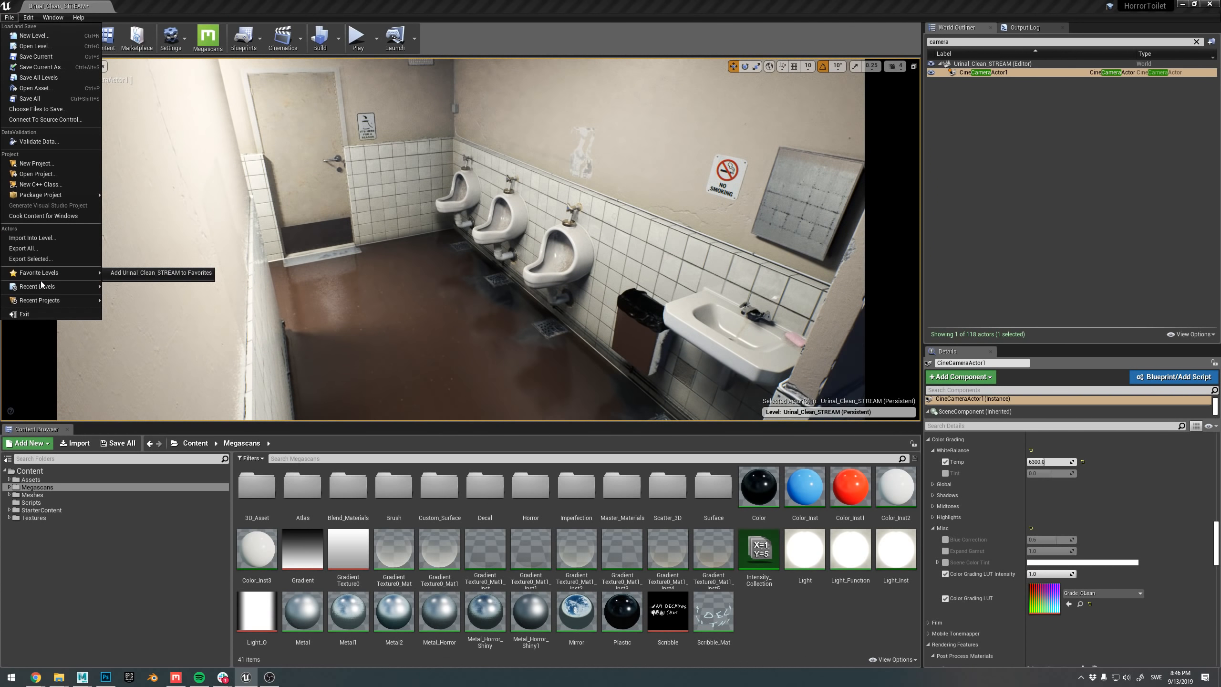
{"action": "mouse_move", "coordinate": [43, 286]}
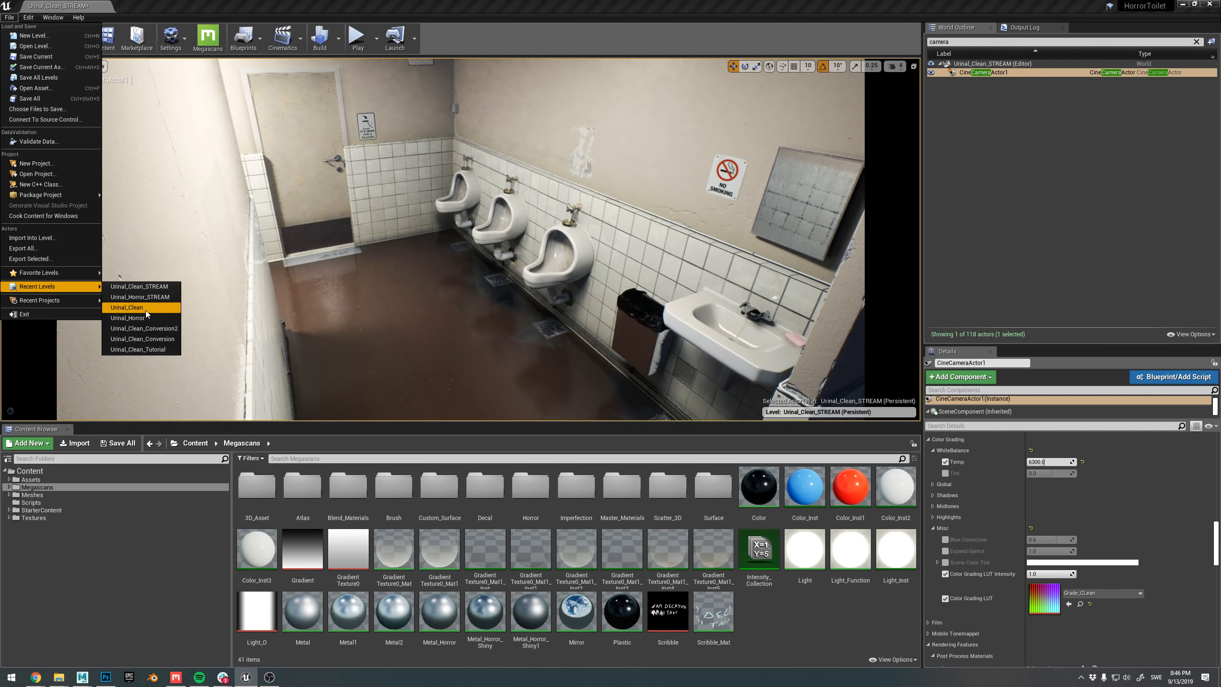
{"action": "left_click", "coordinate": [309, 5]}
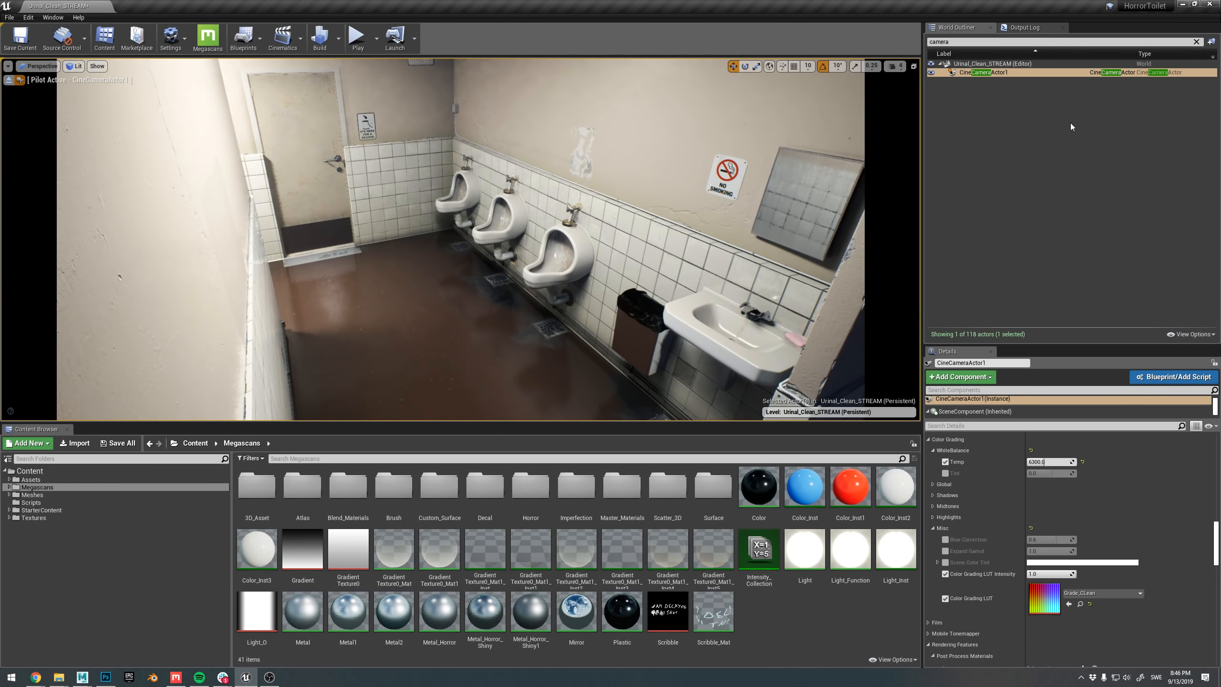
- Open the recent level Urinal_Horror_STREAM without saving the Urinal_Clean_STREAM changes, and hide the editor icons in the viewport
{"action": "left_click", "coordinate": [9, 17]}
{"action": "mouse_move", "coordinate": [54, 288]}
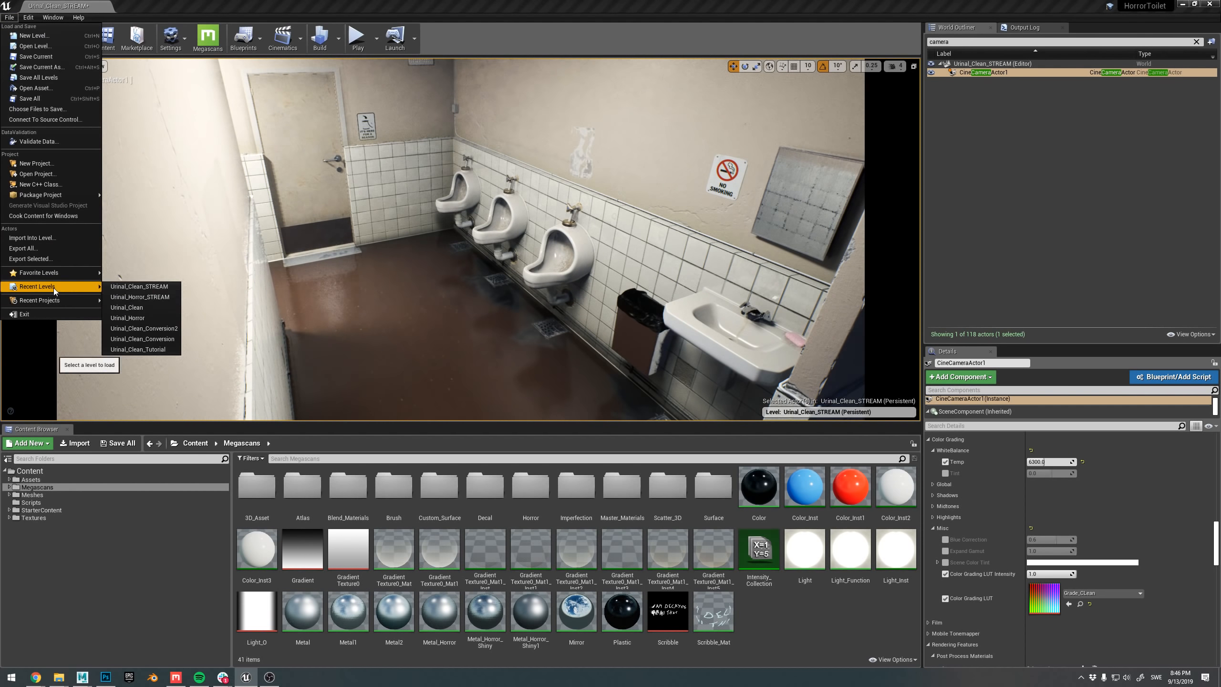
{"action": "left_click", "coordinate": [149, 306]}
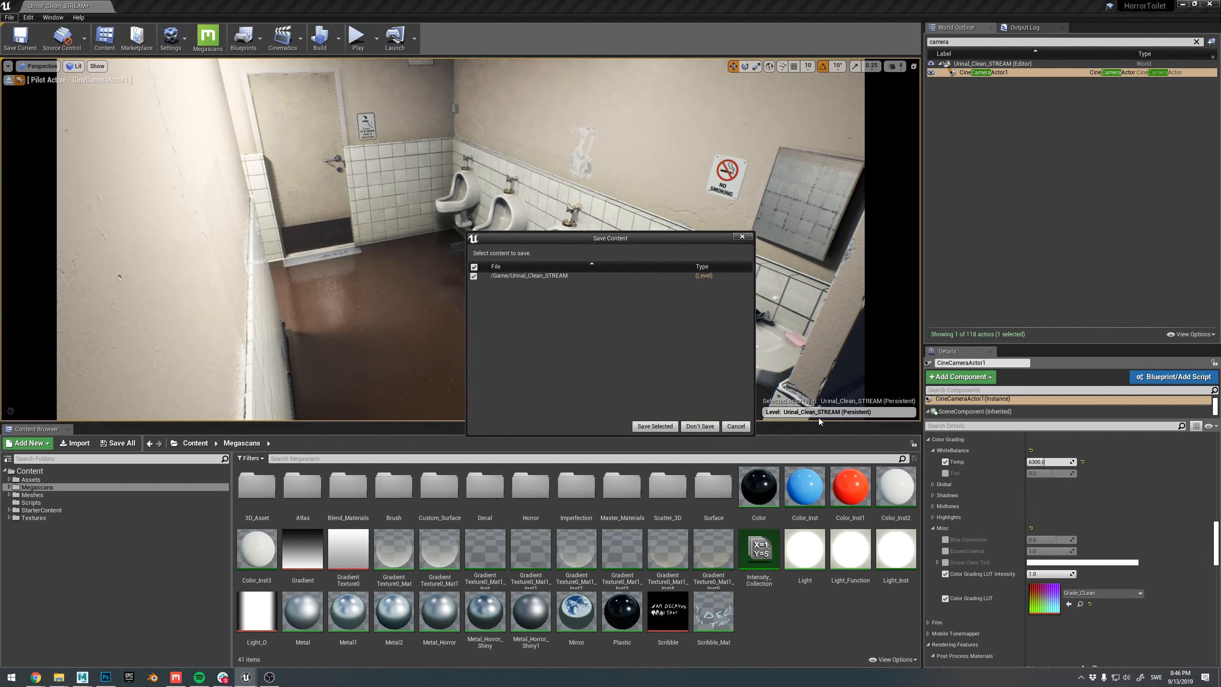
{"action": "left_click", "coordinate": [700, 426]}
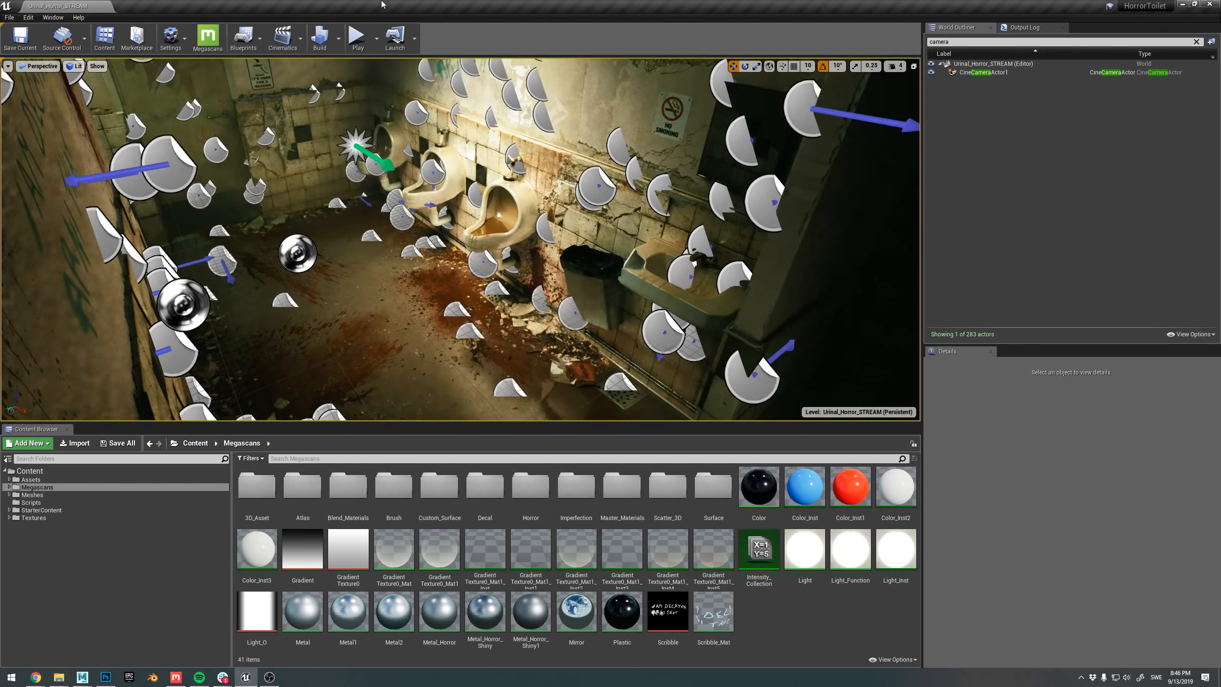
{"action": "right_click_drag", "start_coordinate": [636, 194], "coordinate": [587, 166]}
{"action": "key", "text": "g"}
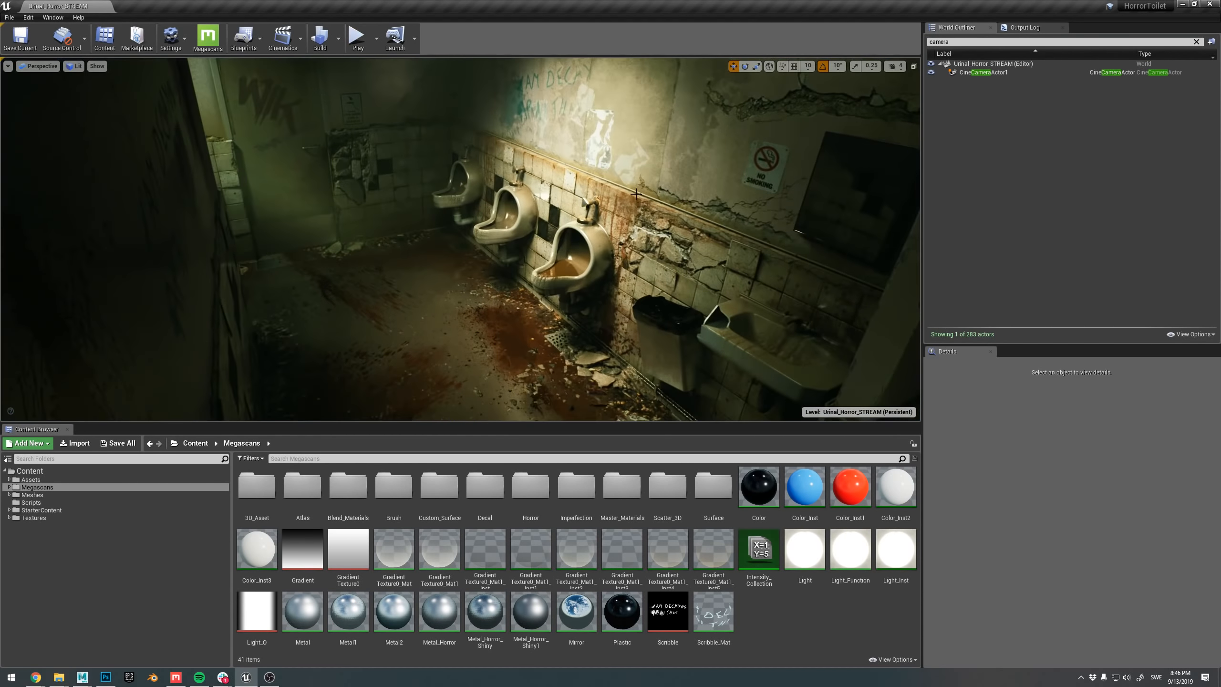
- Clear the actor filter, collapse the Meshes folder and select the PostProcessVolume to show its settings
{"action": "left_click", "coordinate": [1152, 44]}
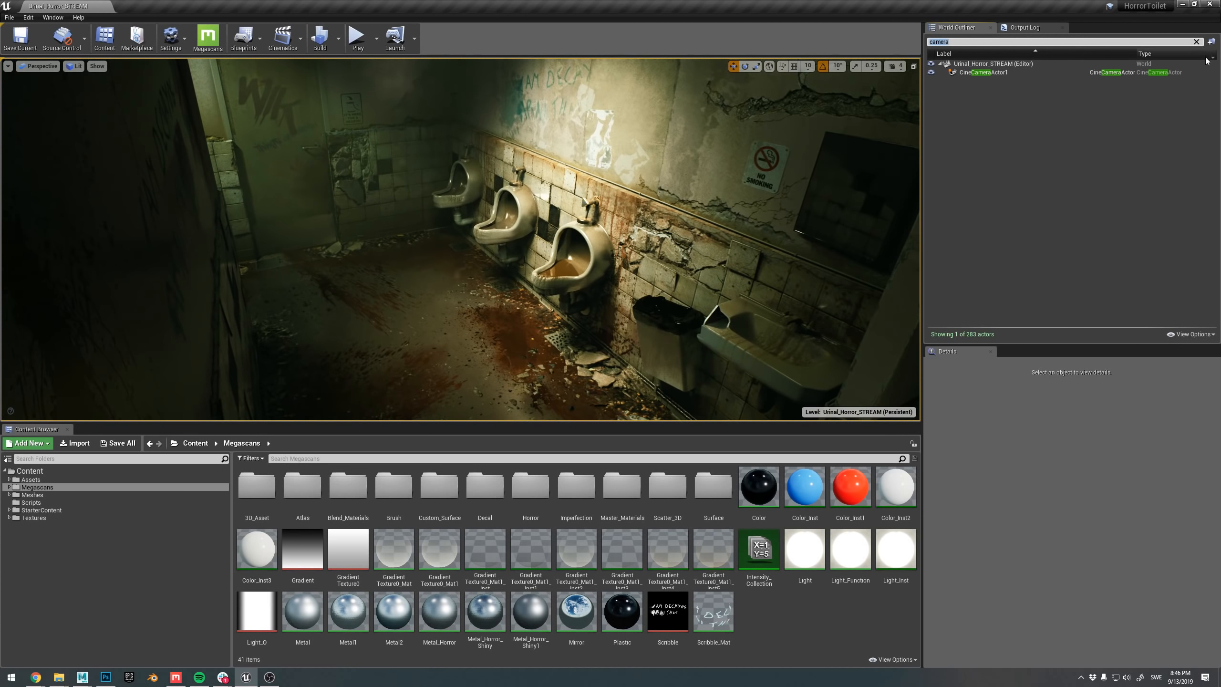
{"action": "left_click", "coordinate": [1197, 42]}
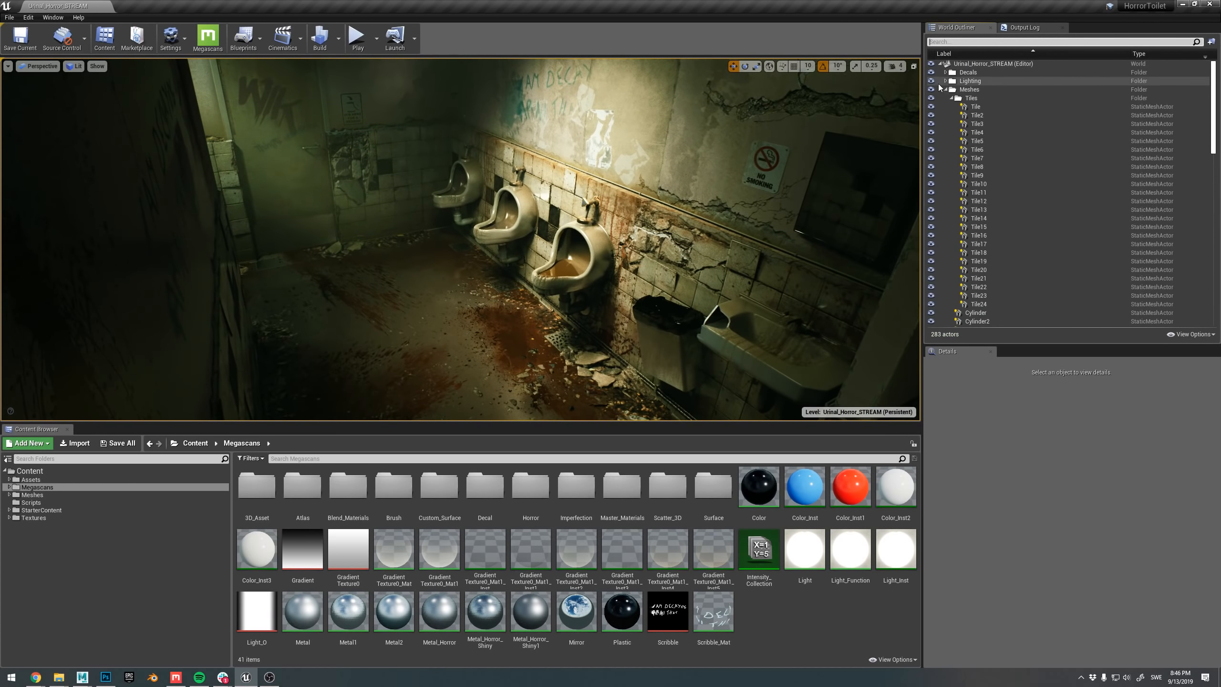
{"action": "left_click", "coordinate": [945, 90]}
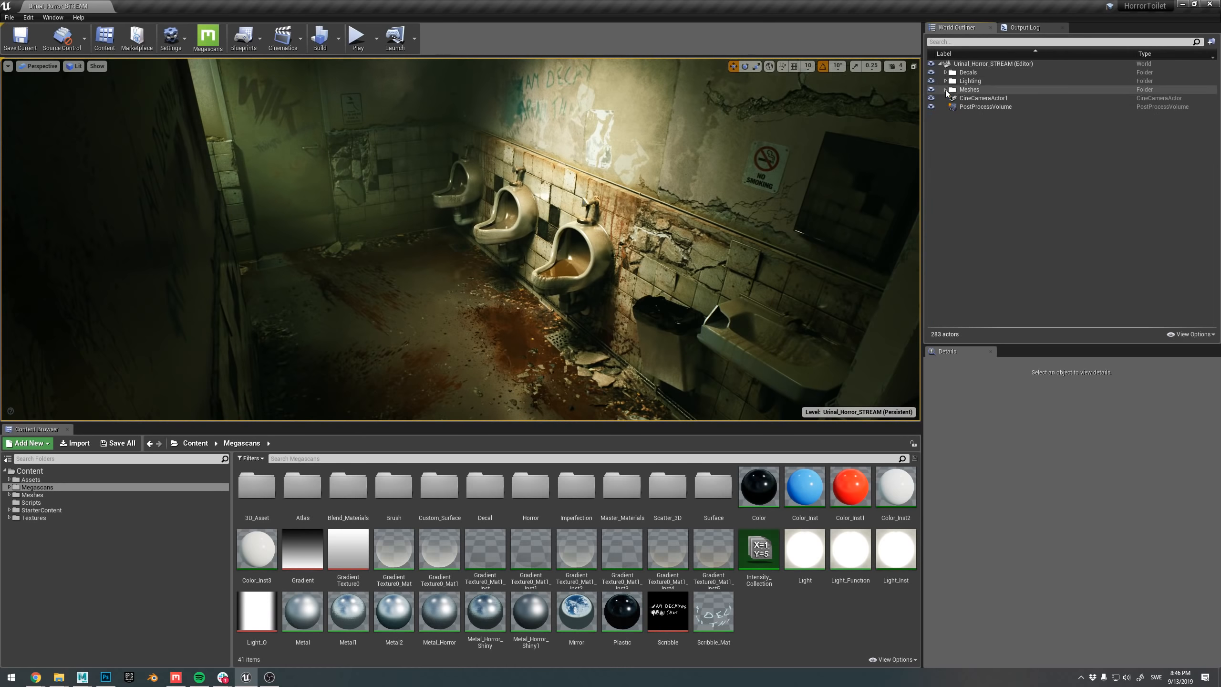
{"action": "left_click", "coordinate": [1021, 107]}
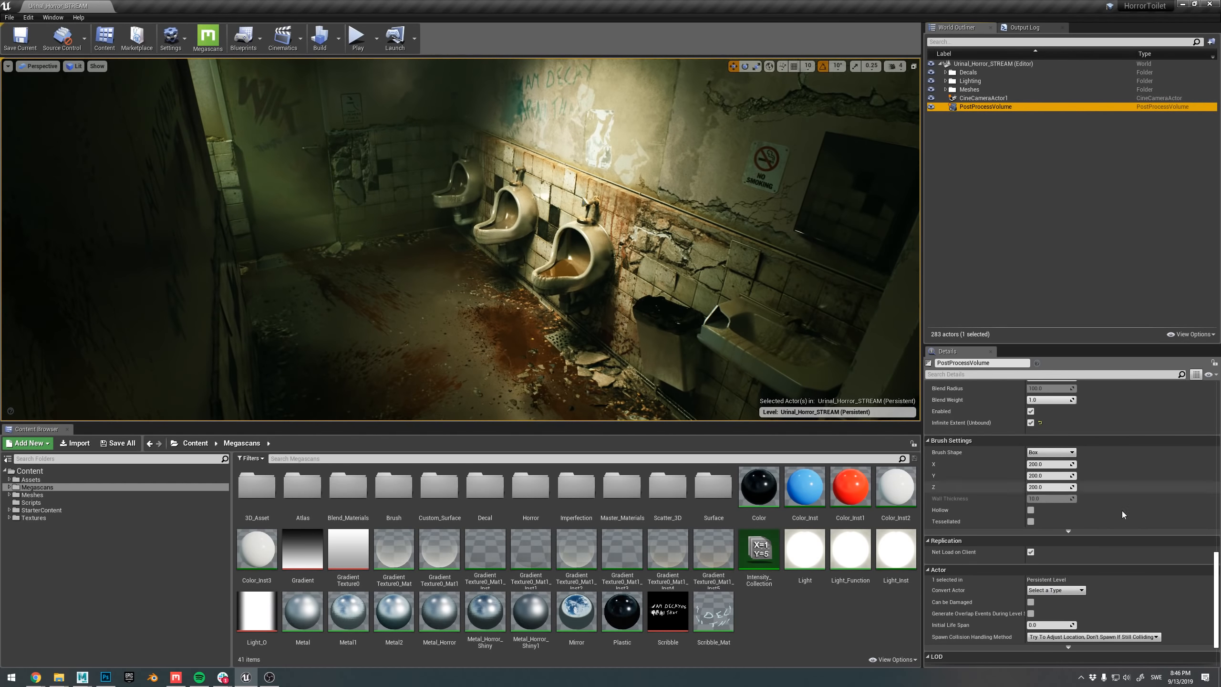
- Compare the horror restroom with and without post-processing by repeatedly switching the PostProcessVolume's Enabled option off and on, ending with it enabled
{"action": "left_click", "coordinate": [1031, 411]}
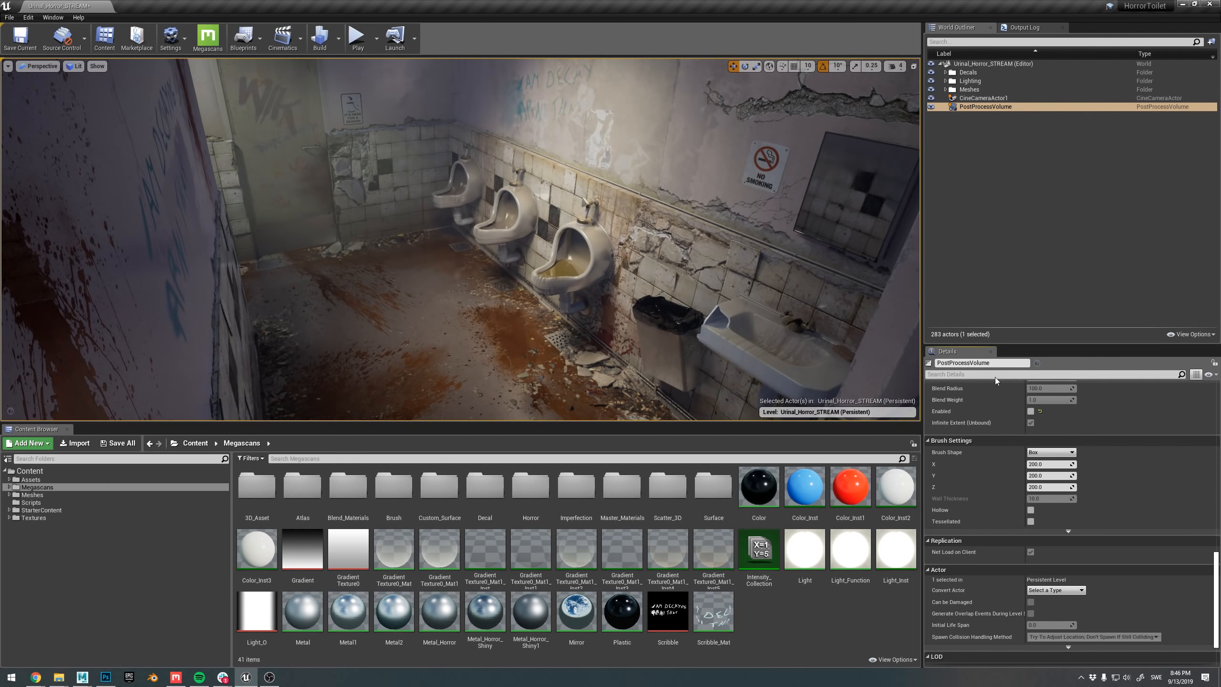
{"action": "right_click_drag", "start_coordinate": [687, 348], "coordinate": [675, 333]}
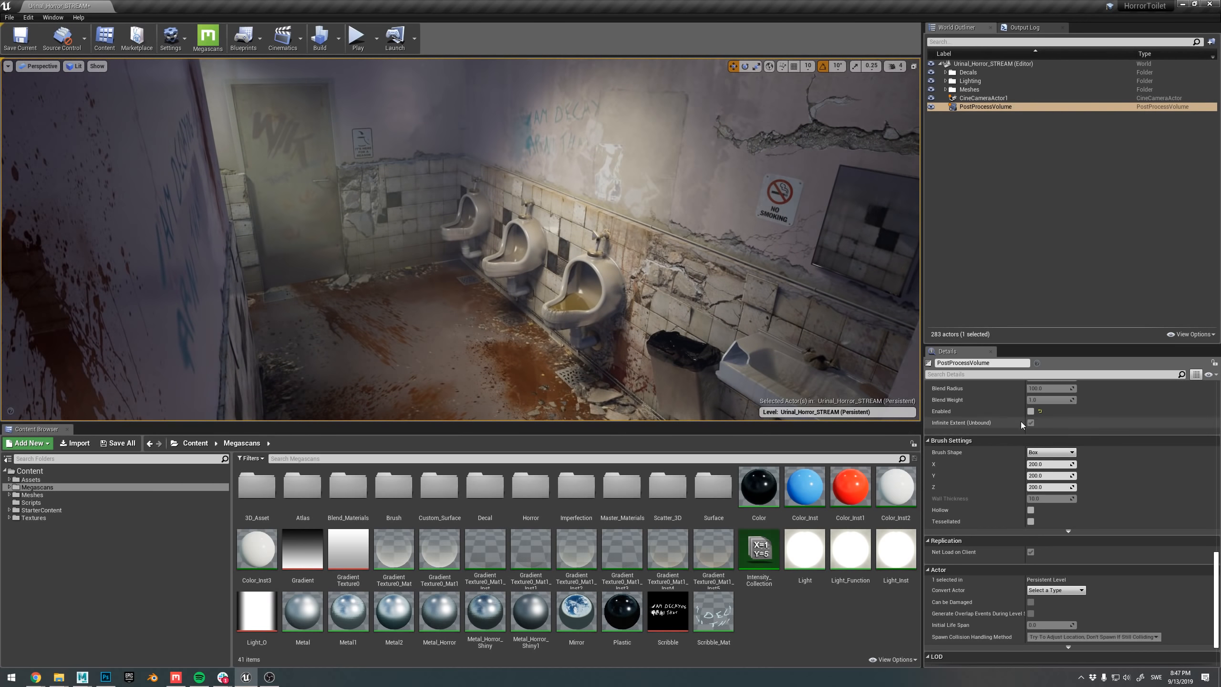
{"action": "left_click", "coordinate": [1031, 412]}
{"action": "left_click", "coordinate": [1031, 413]}
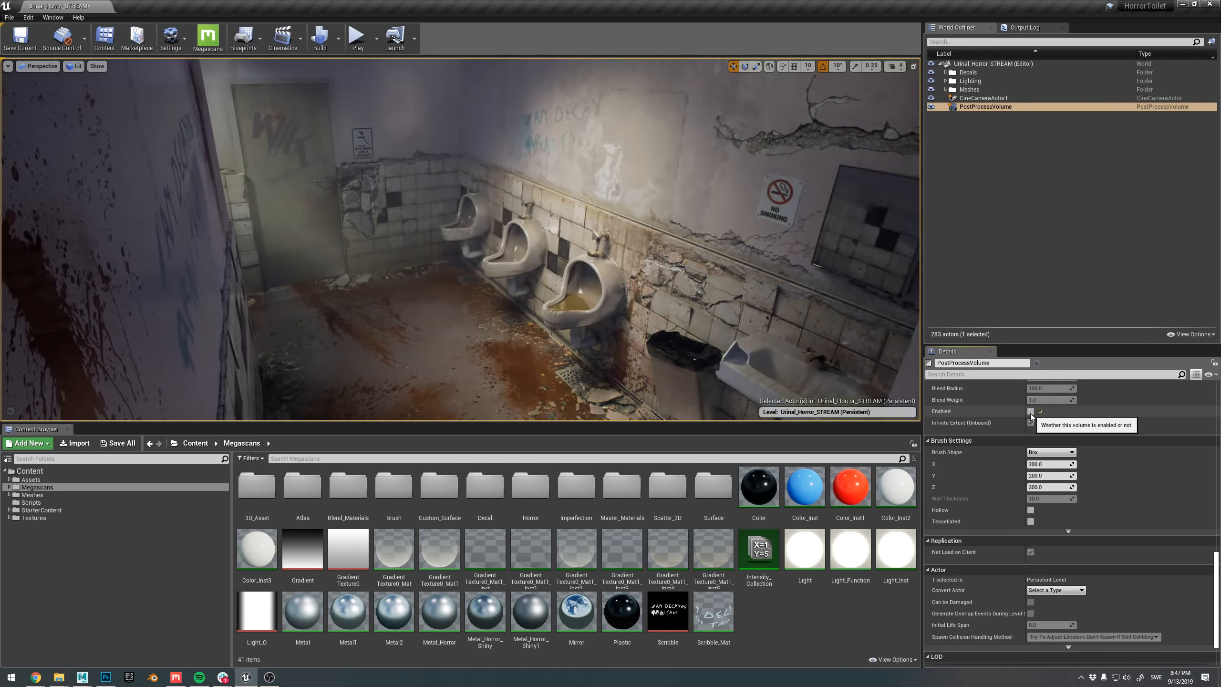
{"action": "left_click", "coordinate": [1031, 413]}
{"action": "left_click", "coordinate": [1031, 412]}
{"action": "right_click_drag", "start_coordinate": [642, 311], "coordinate": [654, 300]}
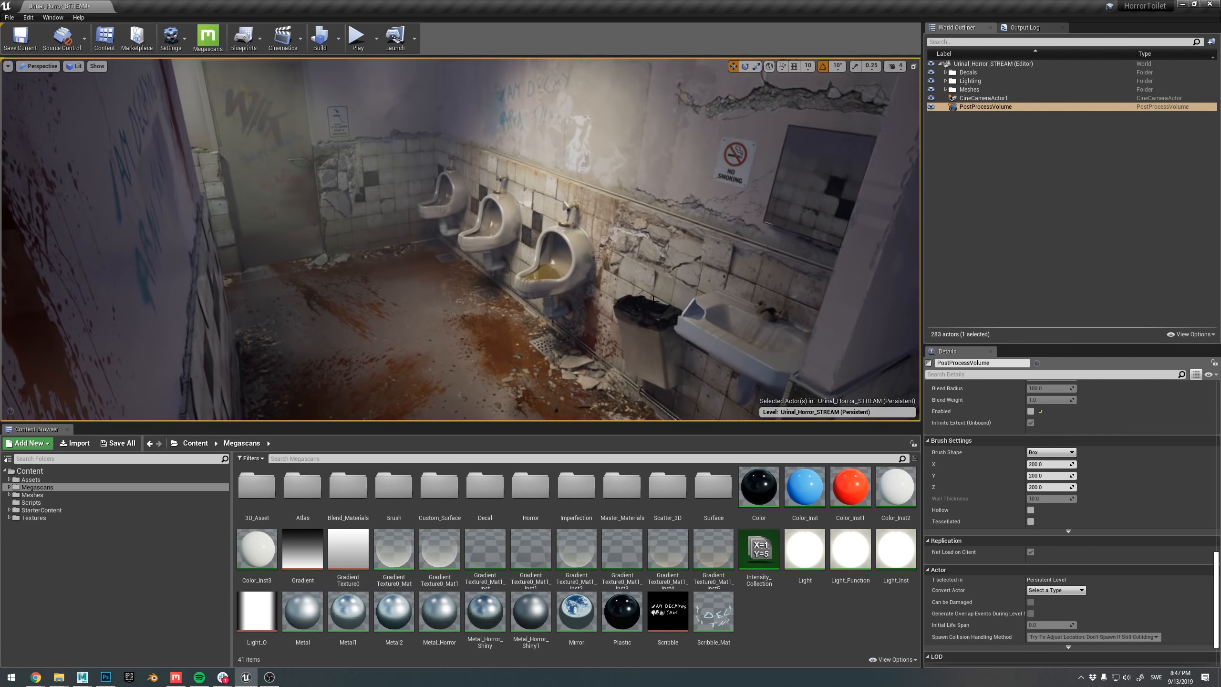
{"action": "left_click", "coordinate": [1031, 412]}
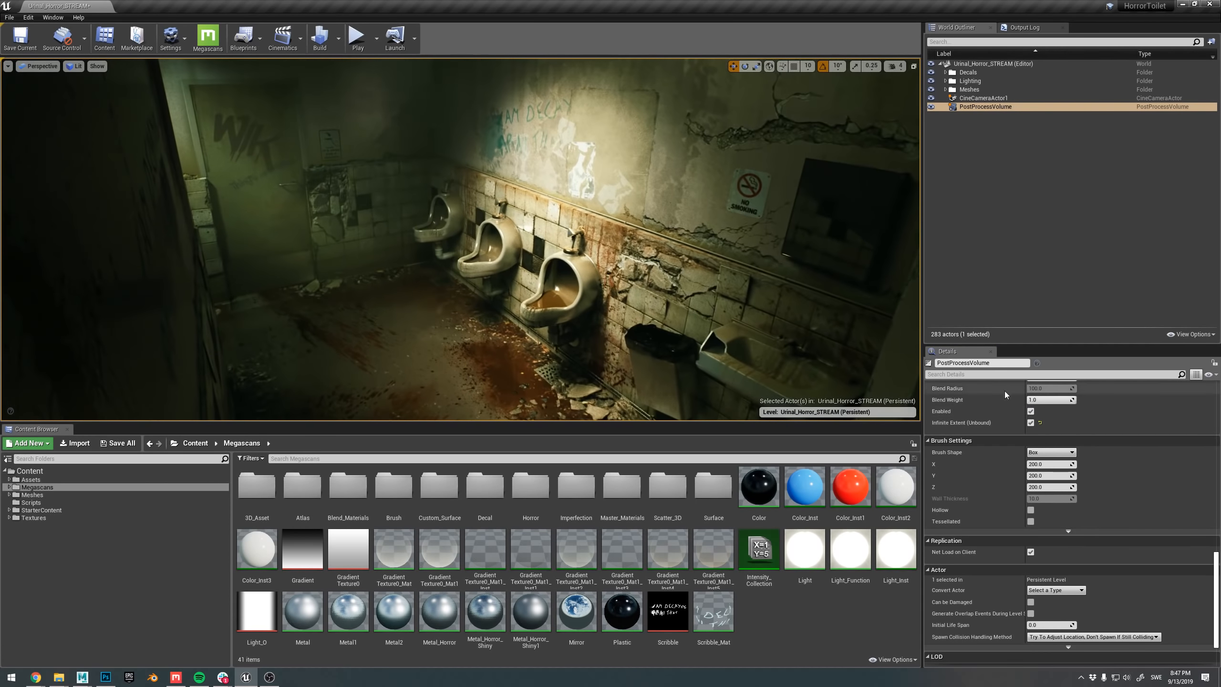
{"action": "left_click", "coordinate": [1031, 411]}
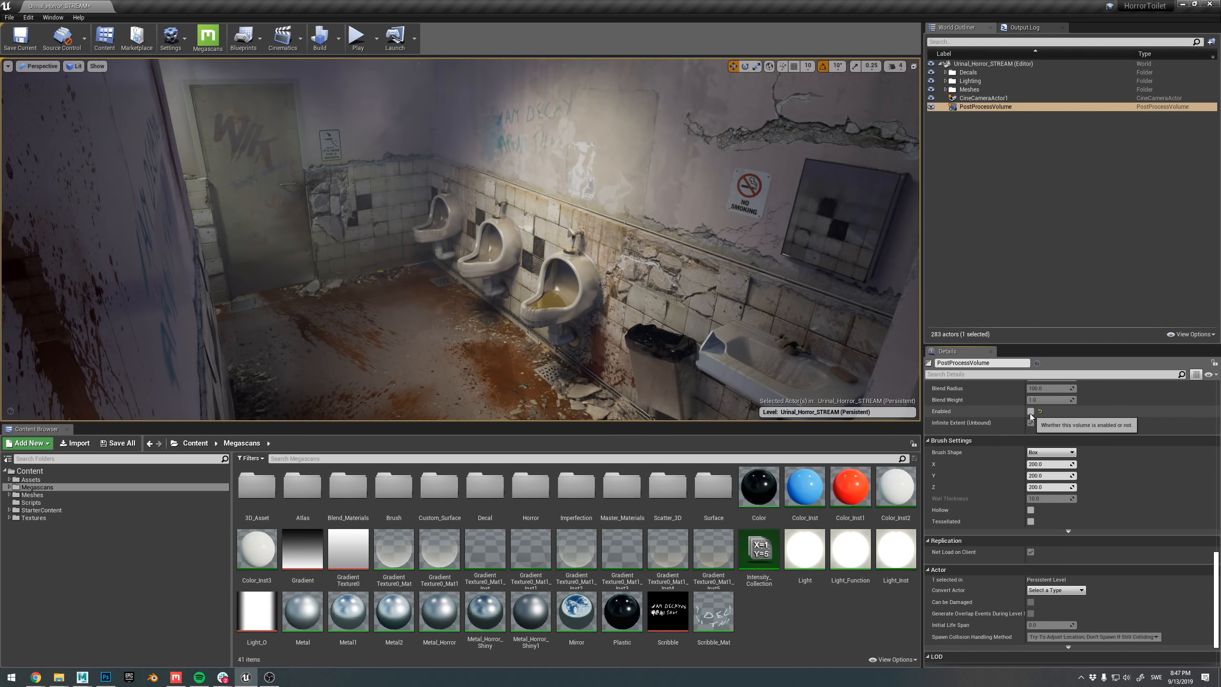
{"action": "left_click", "coordinate": [1031, 412]}
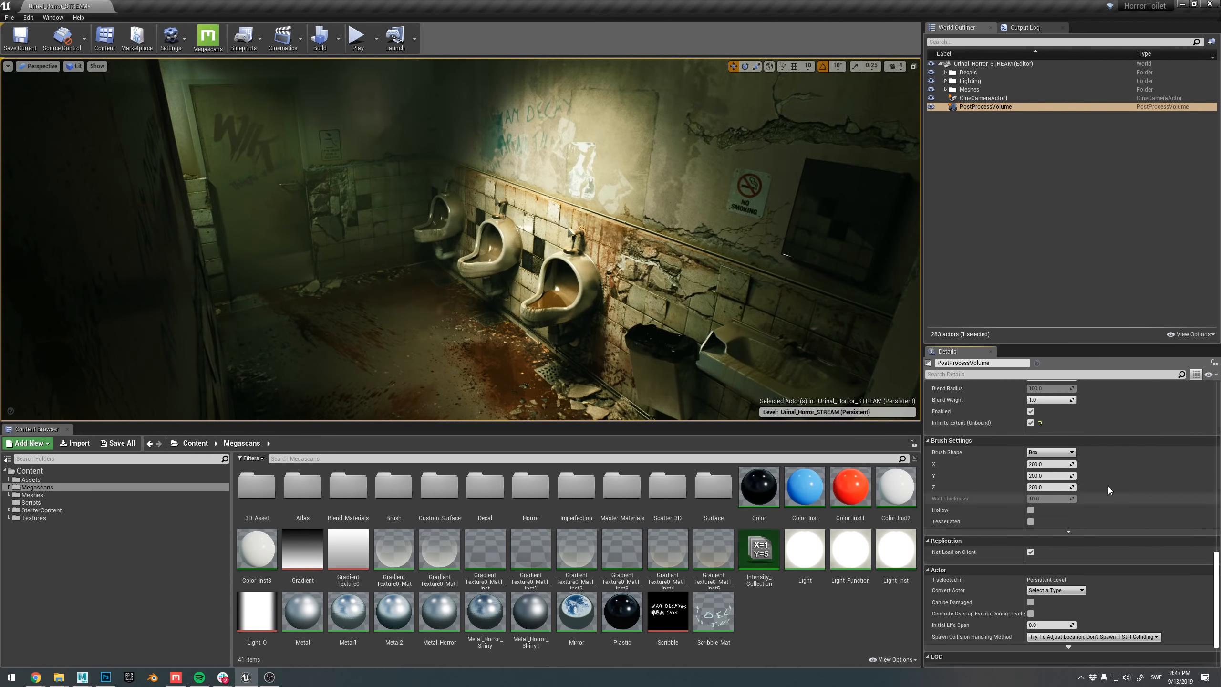
- Examine the PostProcessVolume's effect settings from the rendering features up to the lens group, briefly showing the Color Grading Misc settings with the LUT
{"action": "scroll", "coordinate": [1205, 563], "scroll_direction": "up", "scroll_amount": 5}
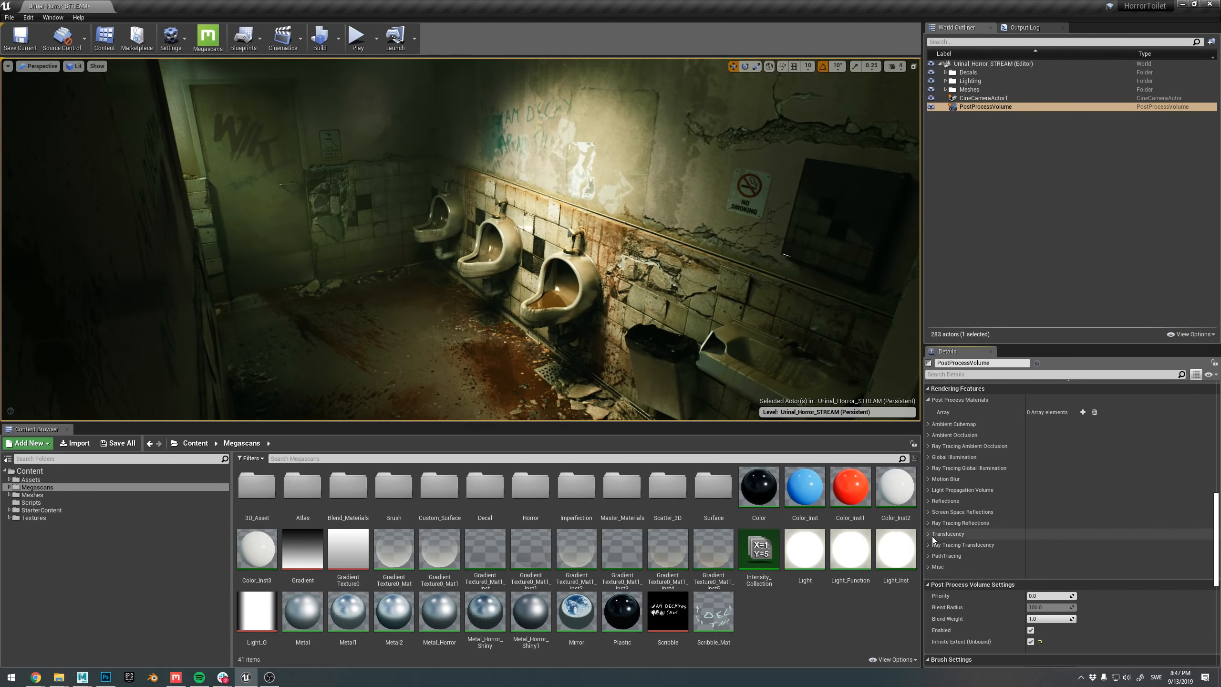
{"action": "scroll", "coordinate": [1063, 491], "scroll_direction": "up", "scroll_amount": 4}
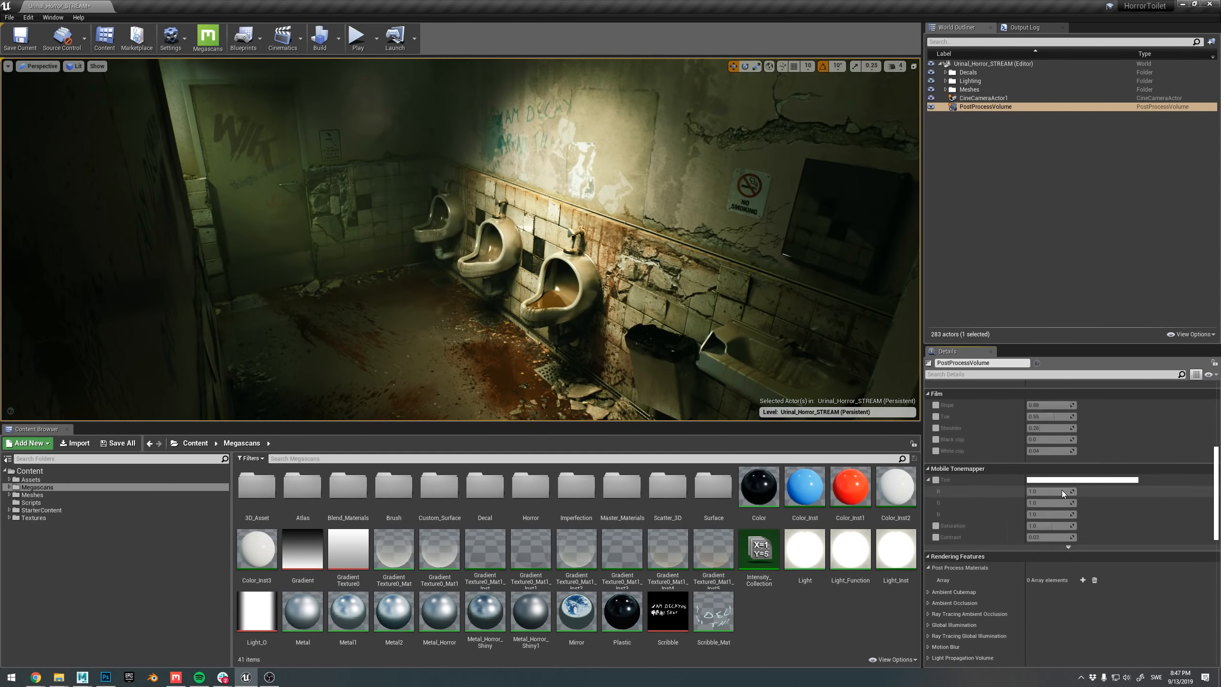
{"action": "scroll", "coordinate": [1050, 480], "scroll_direction": "up", "scroll_amount": 3}
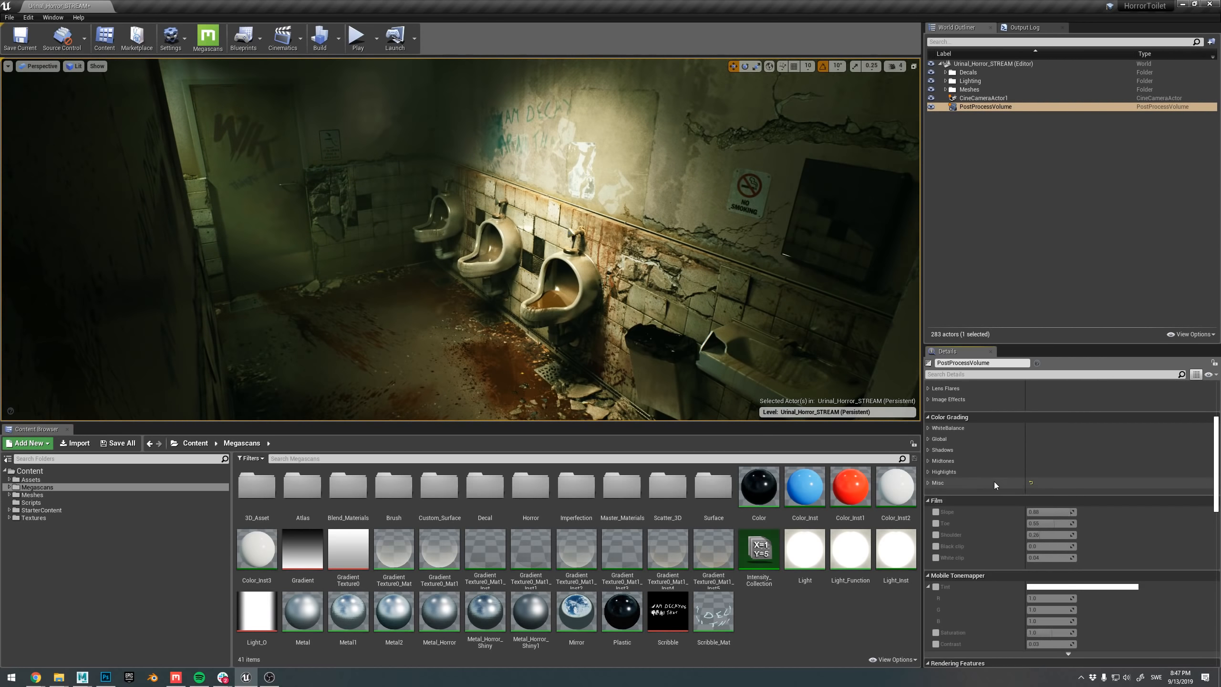
{"action": "left_click", "coordinate": [927, 484]}
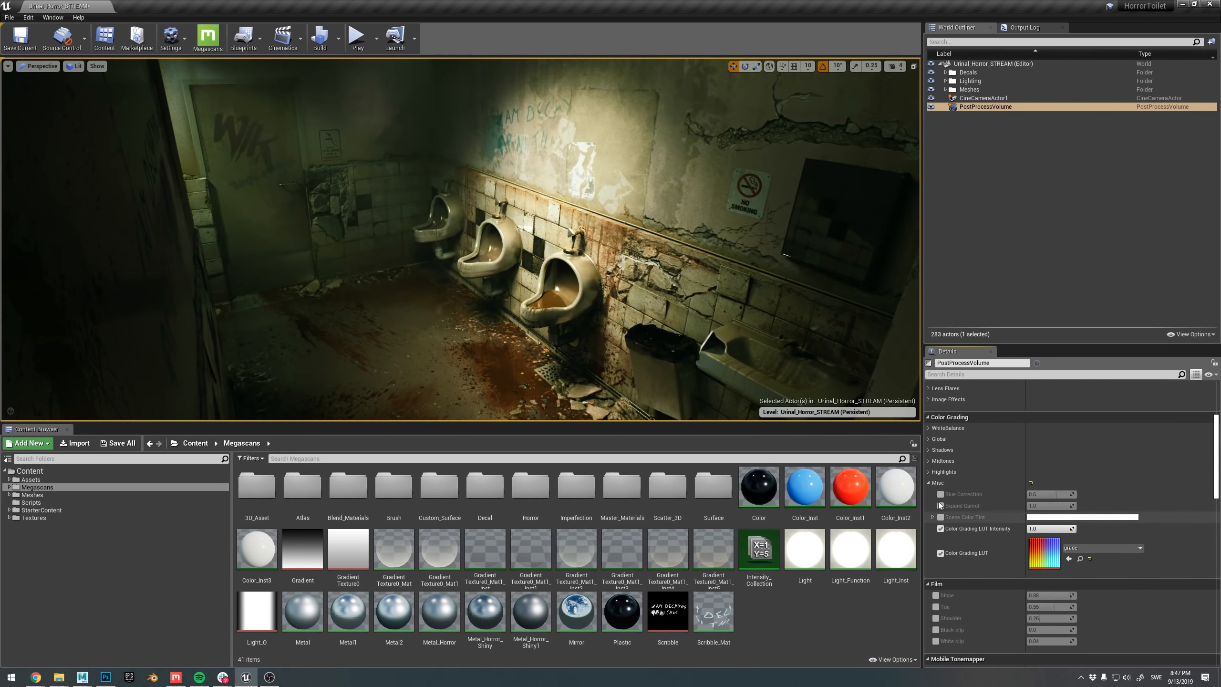
{"action": "left_click", "coordinate": [929, 481]}
{"action": "scroll", "coordinate": [1037, 469], "scroll_direction": "up", "scroll_amount": 1}
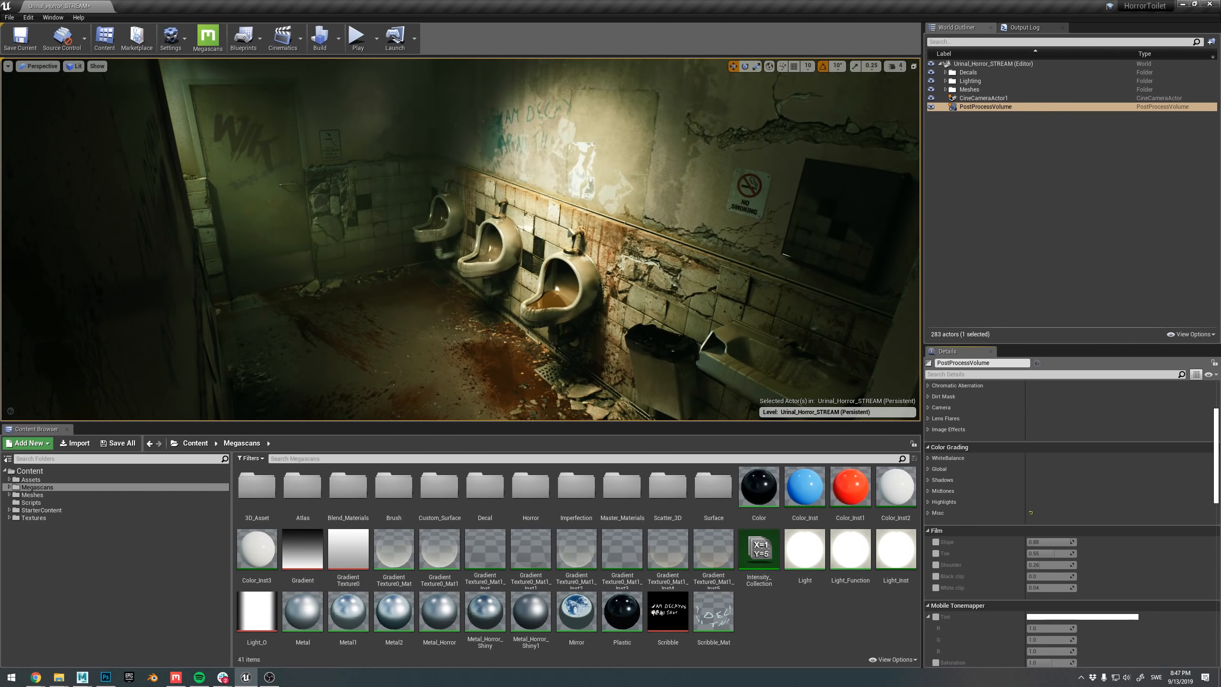
{"action": "scroll", "coordinate": [1028, 501], "scroll_direction": "up", "scroll_amount": 3}
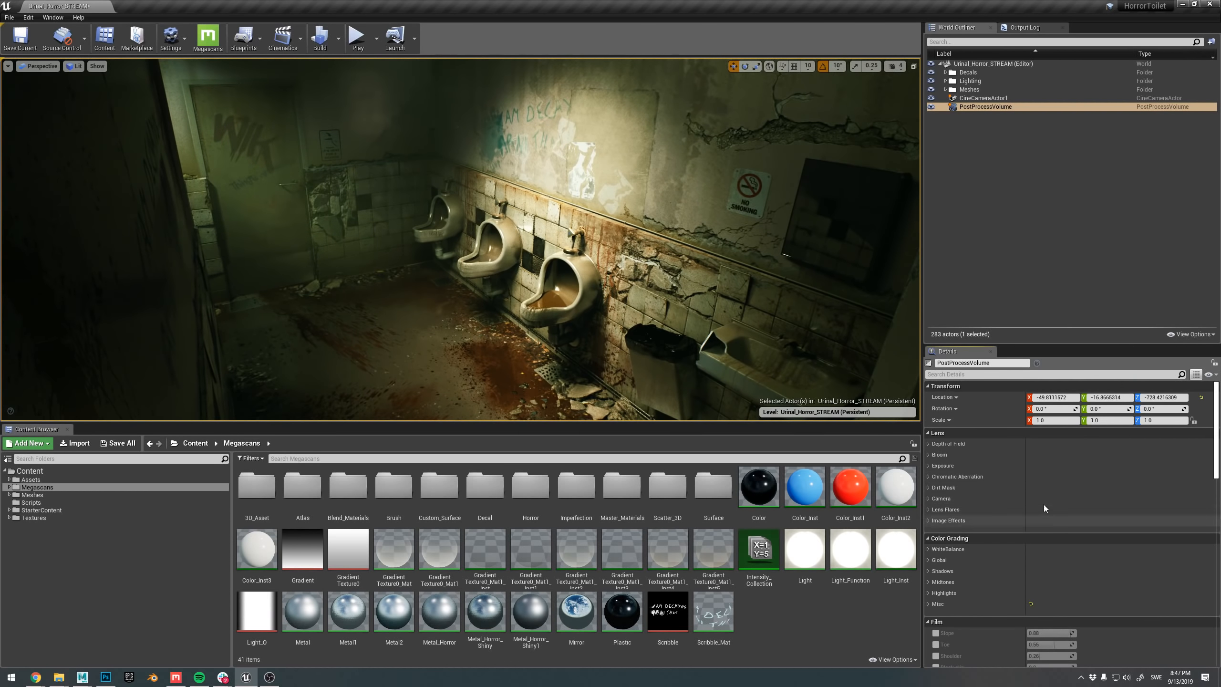
{"action": "mouse_move", "coordinate": [523, 216]}
{"action": "right_mouse_down"}
{"action": "mouse_move", "coordinate": [495, 225]}
{"action": "mouse_move", "coordinate": [523, 221]}
{"action": "right_mouse_up"}
{"action": "key", "text": "g"}
{"action": "key", "text": "g"}
{"action": "right_click_drag", "start_coordinate": [632, 226], "coordinate": [612, 225]}
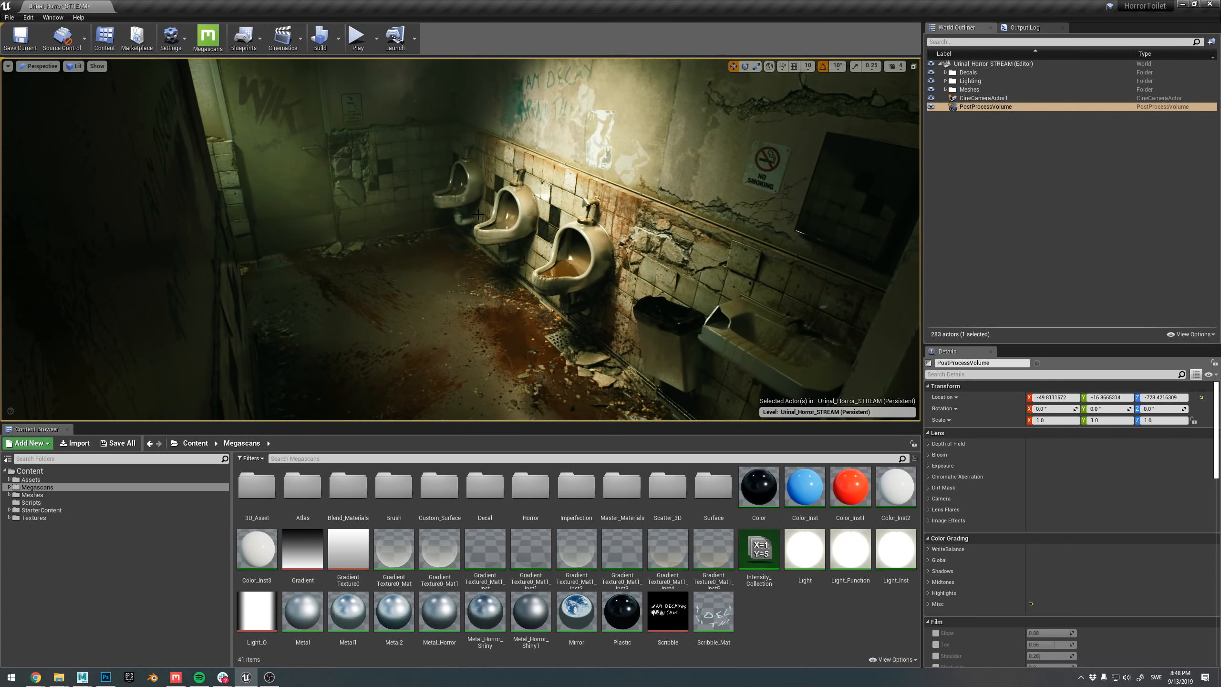
{"action": "right_click_drag", "start_coordinate": [522, 190], "coordinate": [536, 166]}
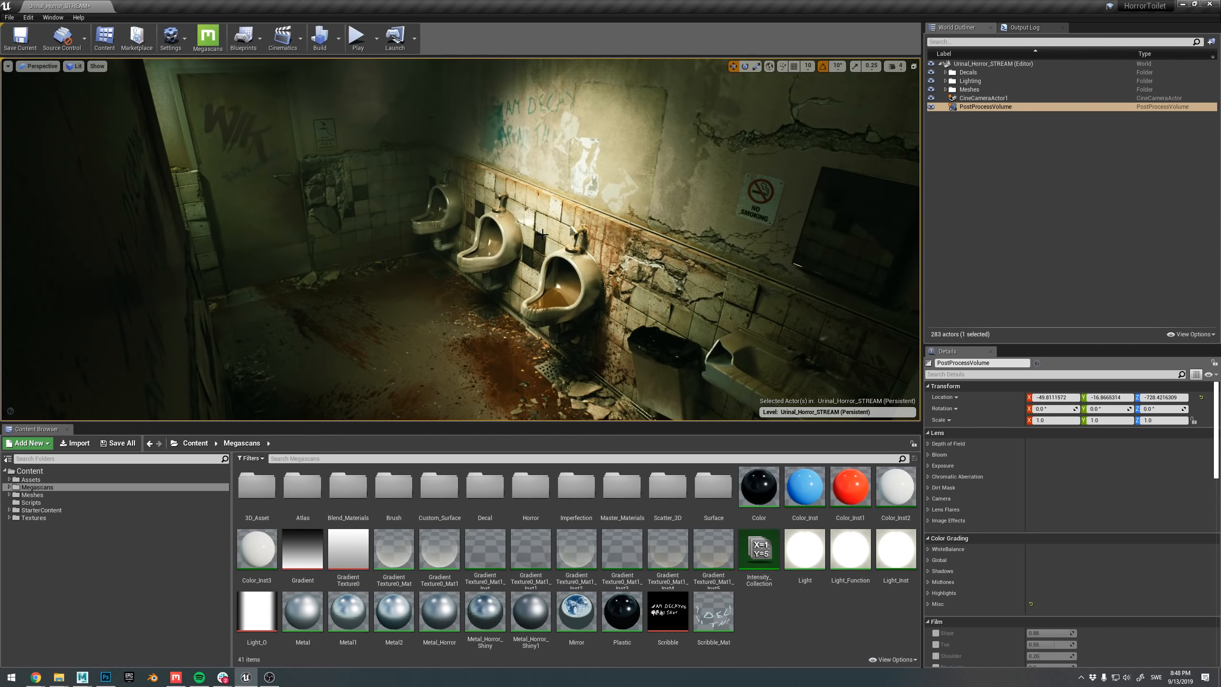
{"action": "right_click_drag", "start_coordinate": [526, 192], "coordinate": [533, 183]}
{"action": "right_click_drag", "start_coordinate": [526, 284], "coordinate": [505, 128]}
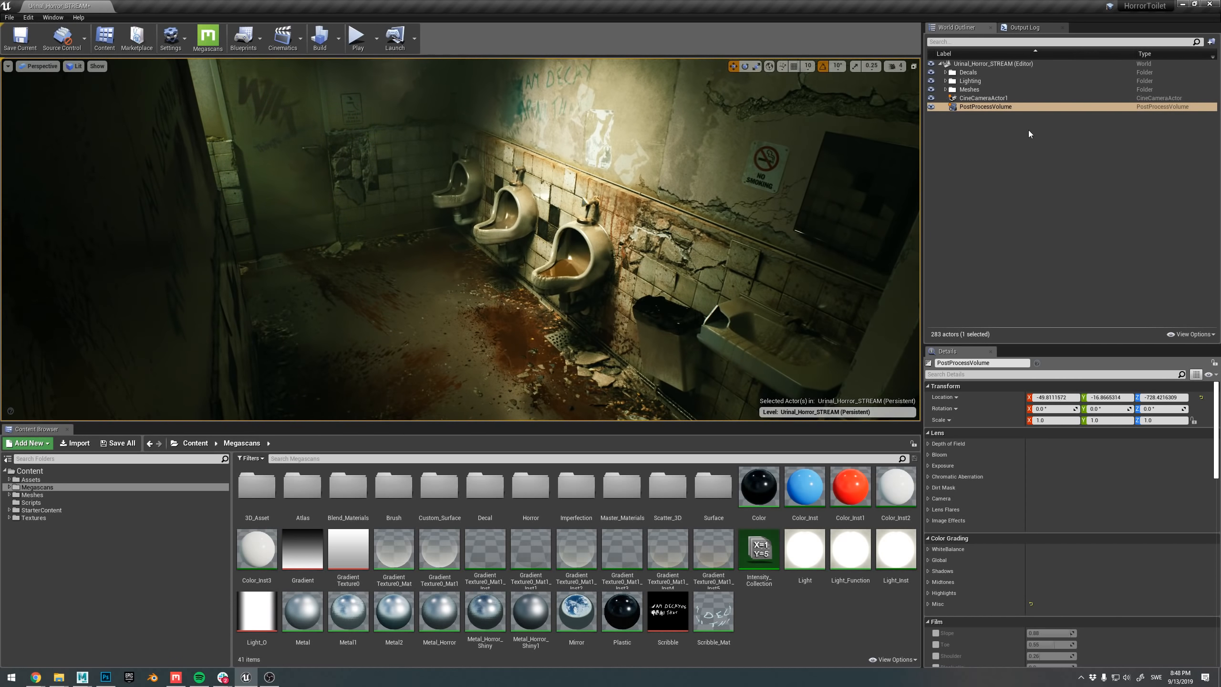
- Select CineCameraActor1 and examine its white balance, color grading and rendering feature settings
{"action": "left_click", "coordinate": [985, 99]}
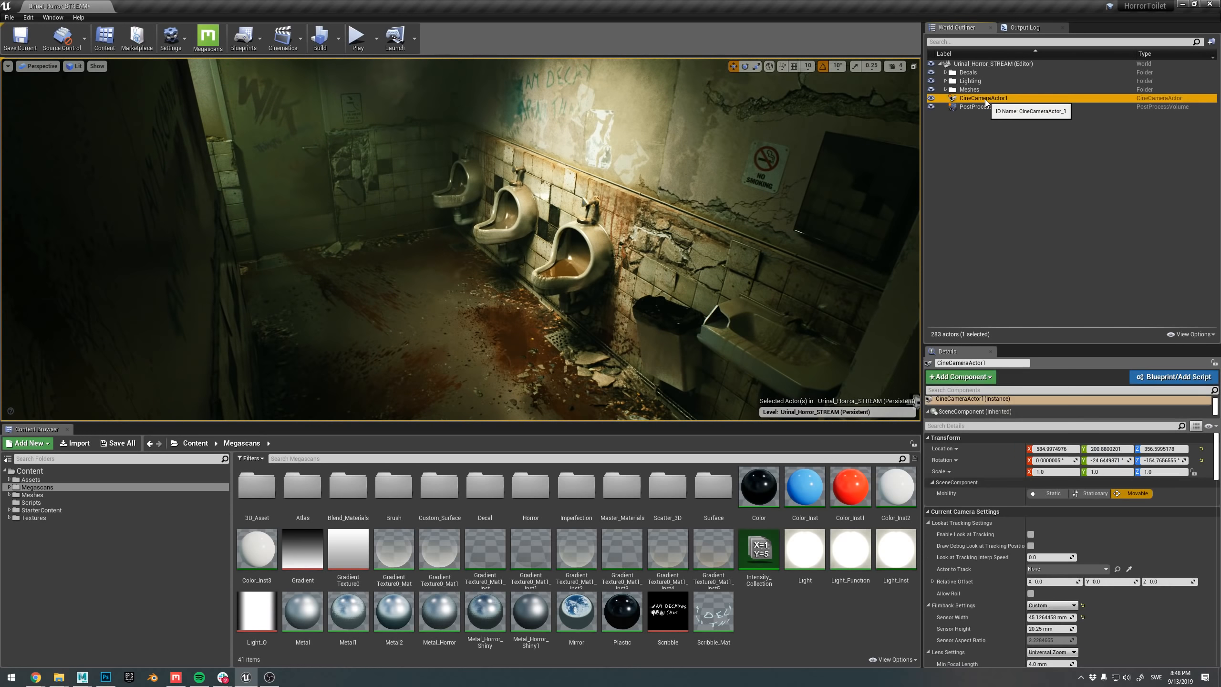
{"action": "left_click_drag", "start_coordinate": [1217, 451], "coordinate": [1217, 528]}
{"action": "scroll", "coordinate": [1107, 522], "scroll_direction": "down", "scroll_amount": 10}
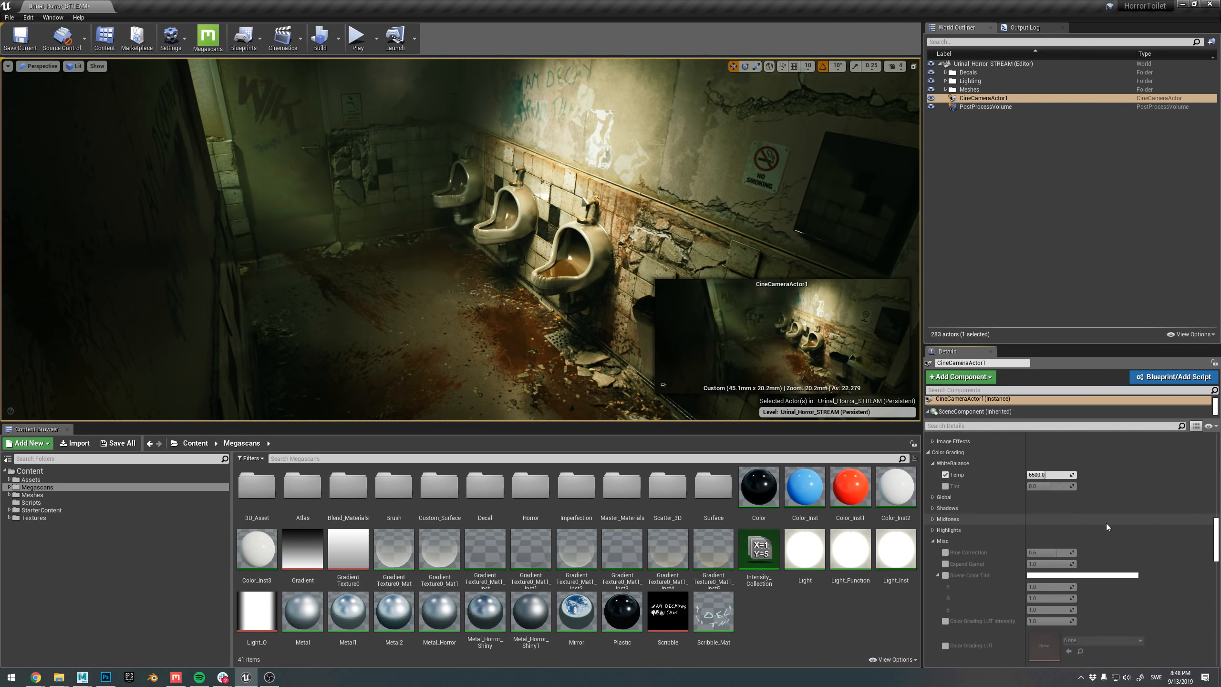
{"action": "scroll", "coordinate": [1069, 573], "scroll_direction": "down", "scroll_amount": 5}
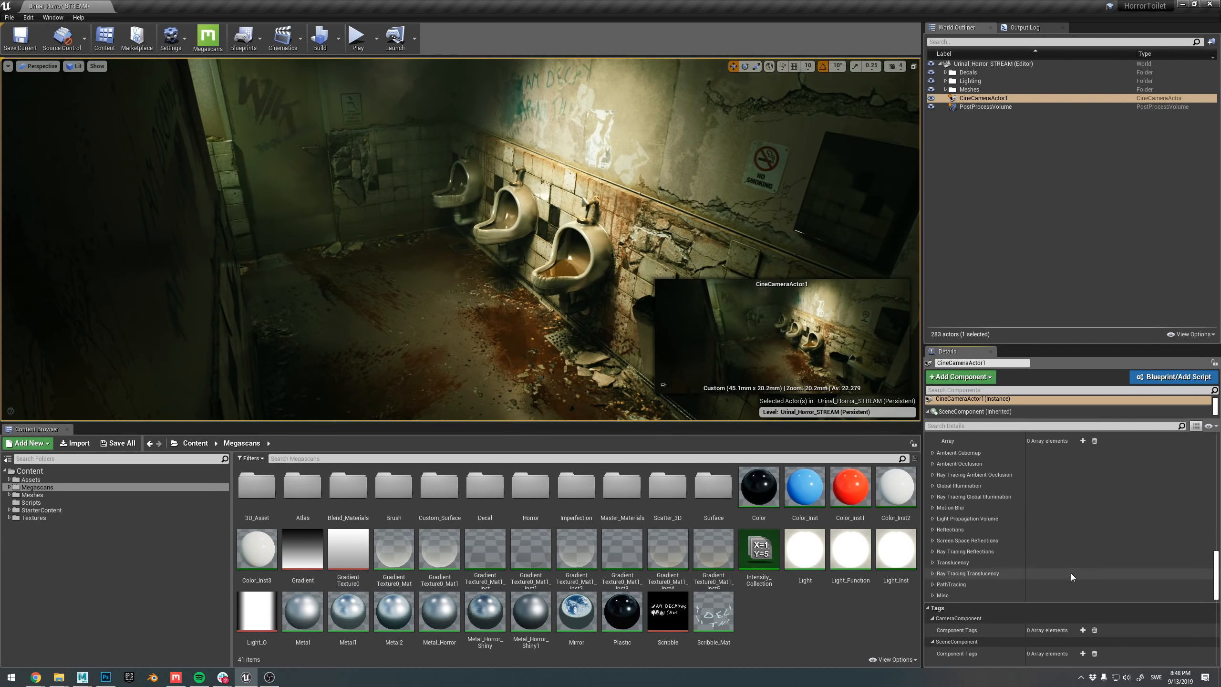
{"action": "key", "text": "ctrl+s"}
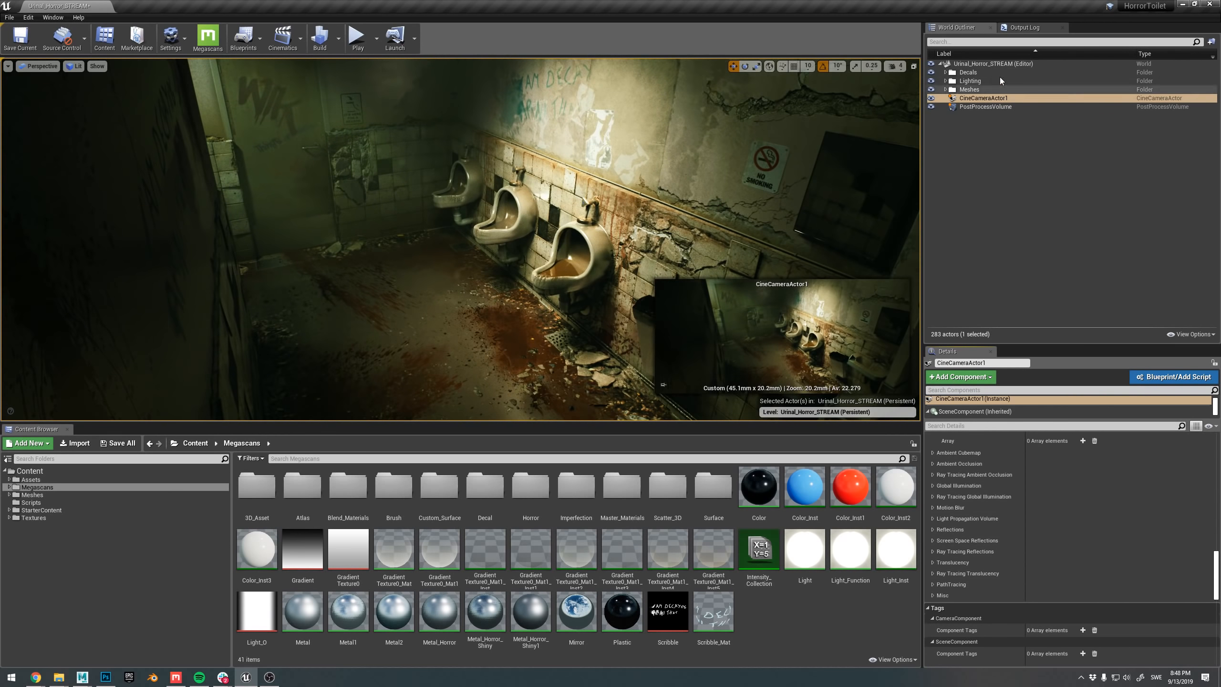
- Pilot CineCameraActor1 and view the horror restroom through its framing from slightly shifted angles
{"action": "right_click", "coordinate": [975, 100]}
{"action": "left_click", "coordinate": [1025, 155]}
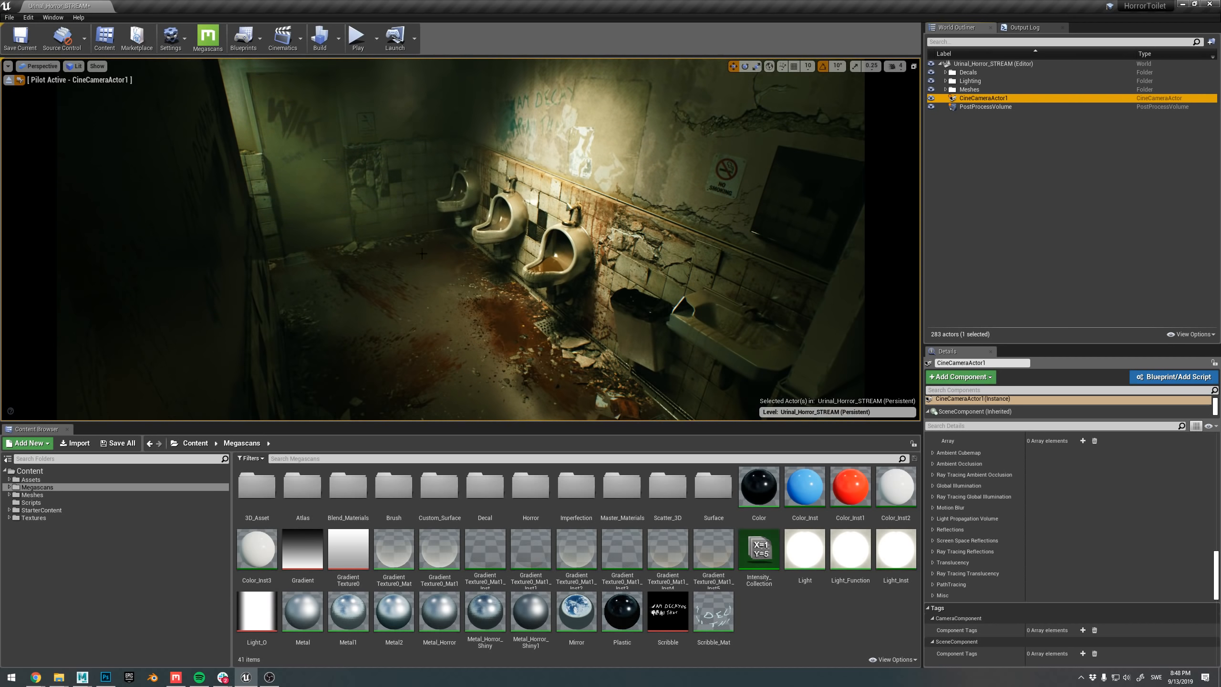
{"action": "right_click_drag", "start_coordinate": [422, 253], "coordinate": [431, 250]}
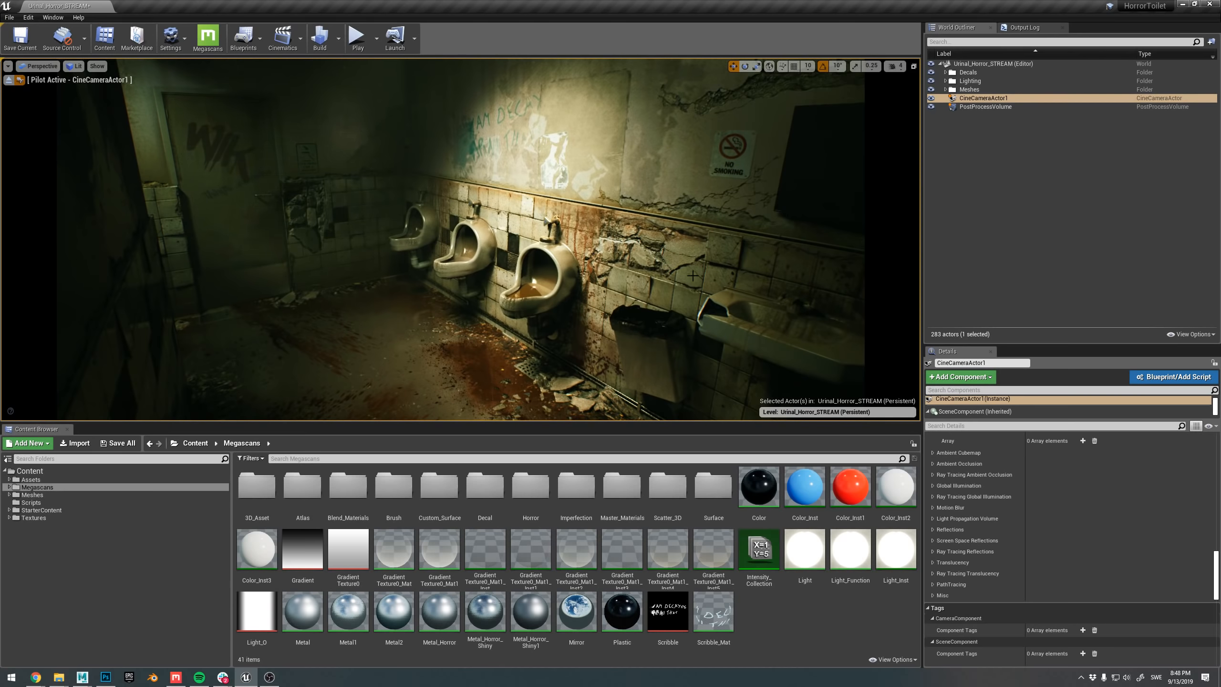
{"action": "right_click_drag", "start_coordinate": [693, 276], "coordinate": [669, 270]}
{"action": "right_click_drag", "start_coordinate": [612, 234], "coordinate": [634, 270]}
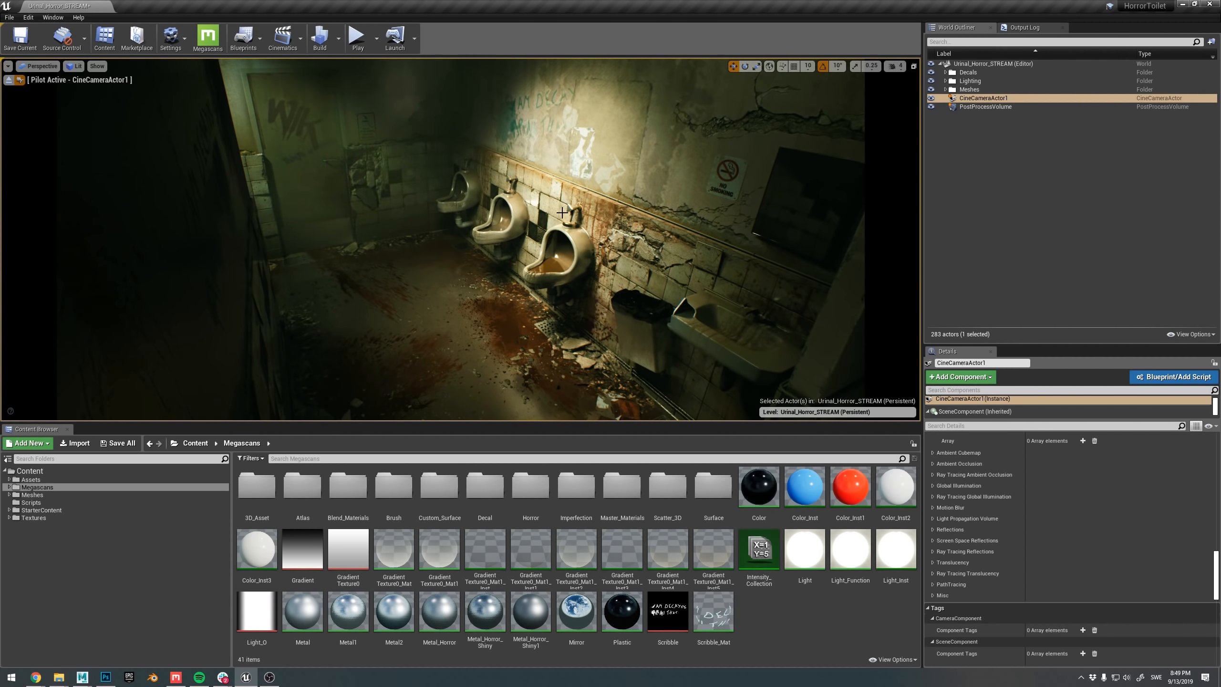
{"action": "mouse_move", "coordinate": [587, 217]}
{"action": "right_mouse_down"}
{"action": "mouse_move", "coordinate": [572, 194]}
{"action": "mouse_move", "coordinate": [588, 220]}
{"action": "right_mouse_up"}
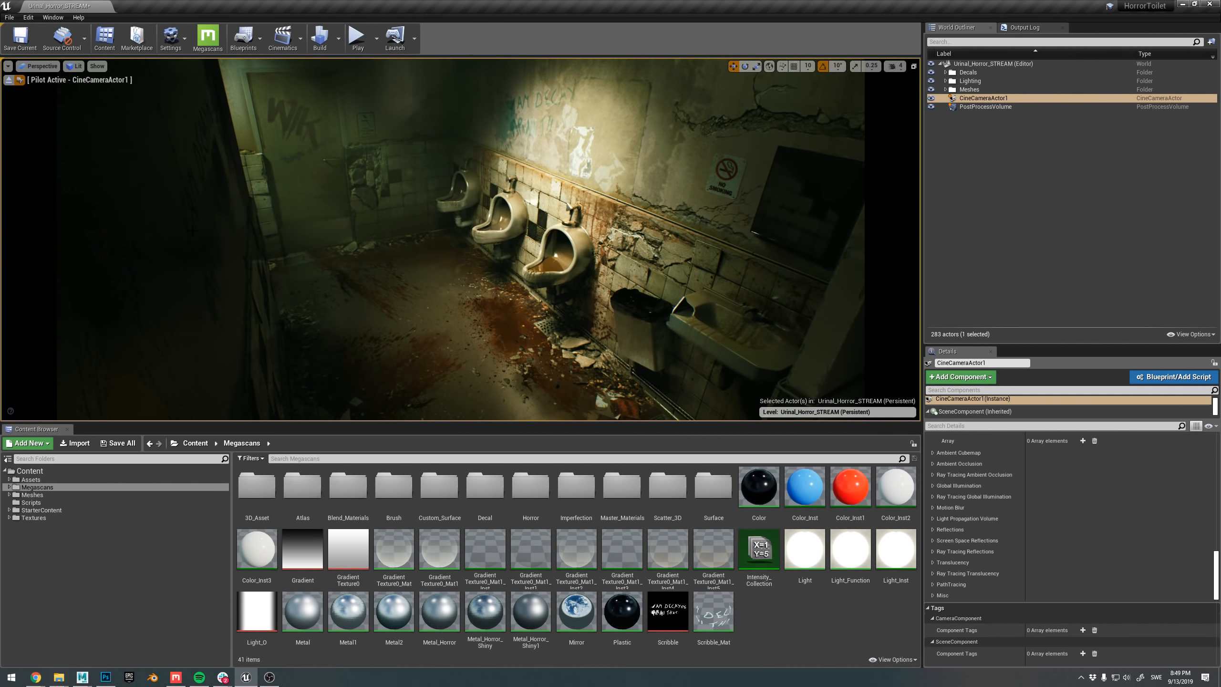
- Clear the actor selection and look around the urinals, sink and stained wall through the piloted camera
{"action": "left_click", "coordinate": [202, 154]}
{"action": "key", "text": "Escape"}
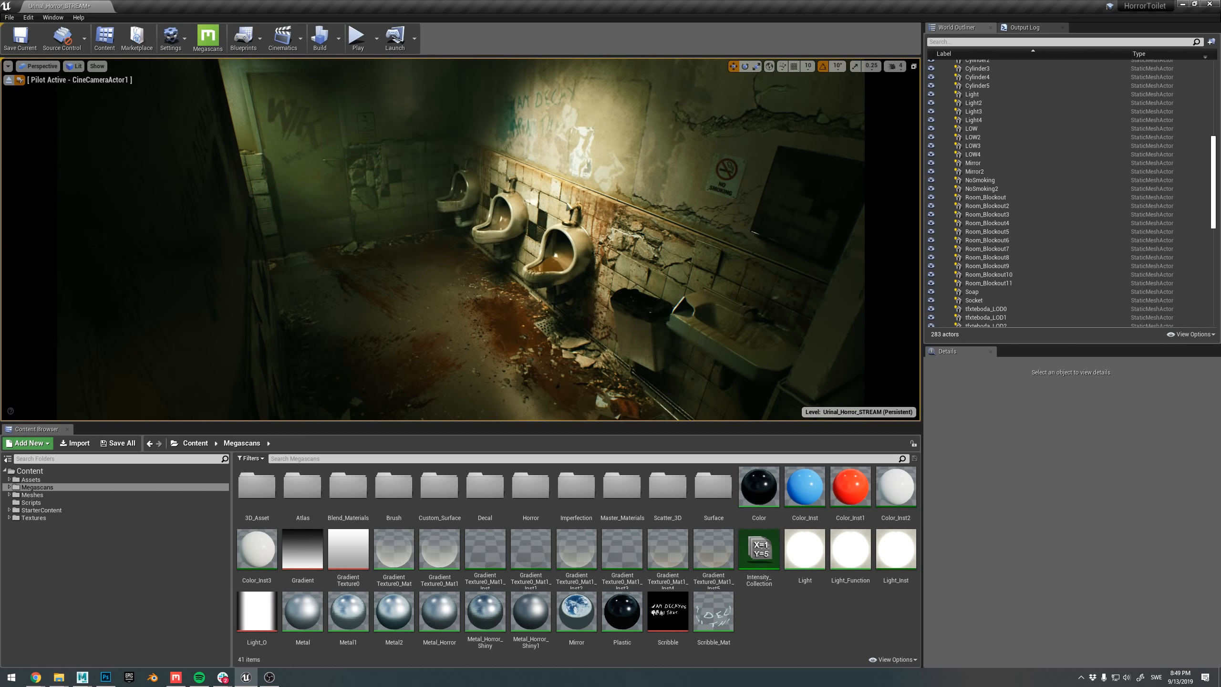
{"action": "right_click_drag", "start_coordinate": [461, 239], "coordinate": [521, 216]}
{"action": "key", "text": "XF86AudioLowerVolume"}
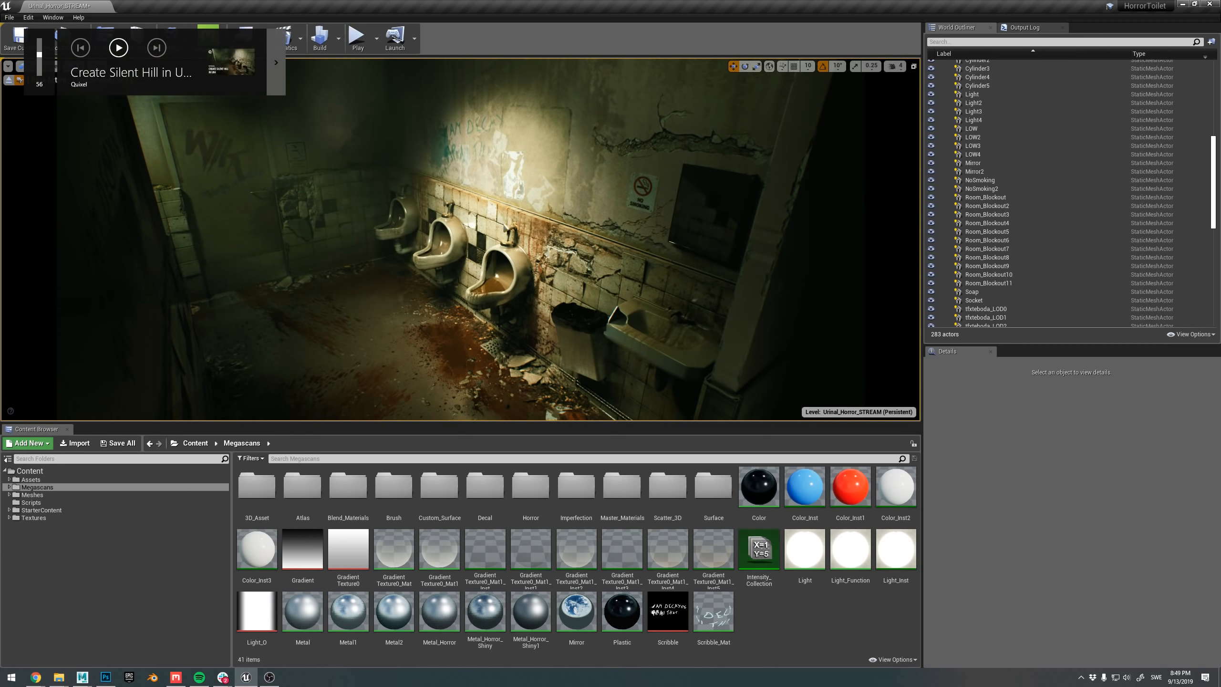
{"action": "right_click_drag", "start_coordinate": [292, 357], "coordinate": [279, 314]}
{"action": "key", "text": "w"}
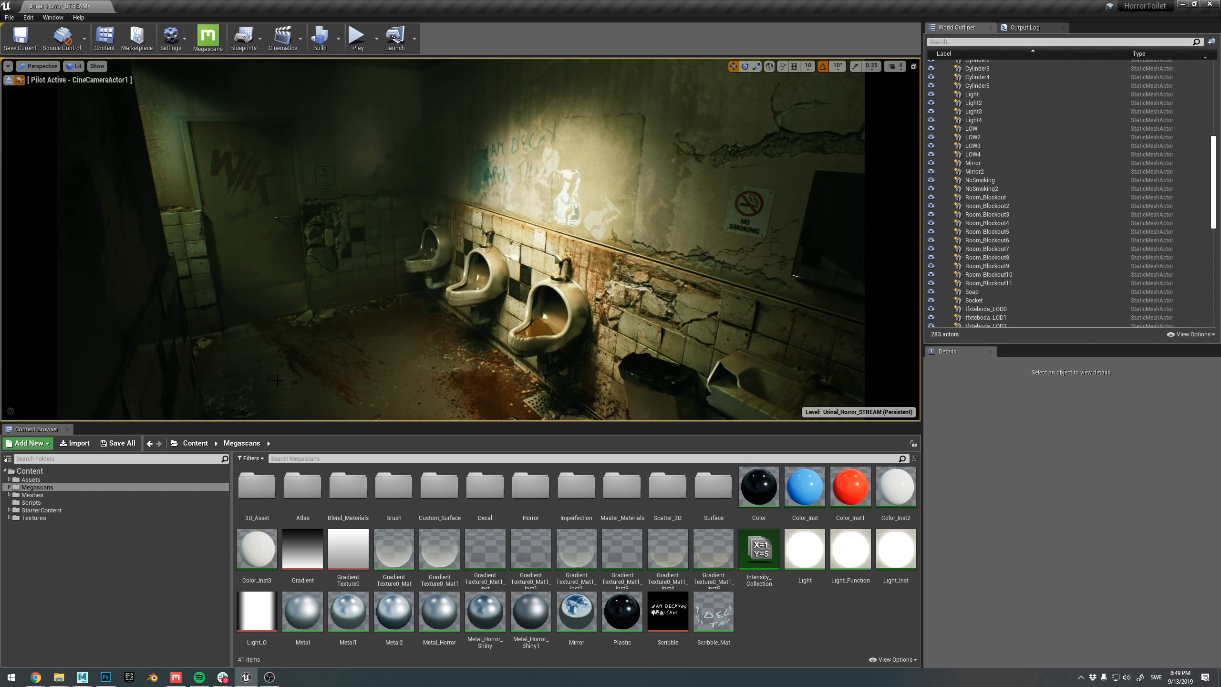
{"action": "right_click_drag", "start_coordinate": [239, 362], "coordinate": [256, 371]}
{"action": "right_click_drag", "start_coordinate": [261, 328], "coordinate": [261, 329]}
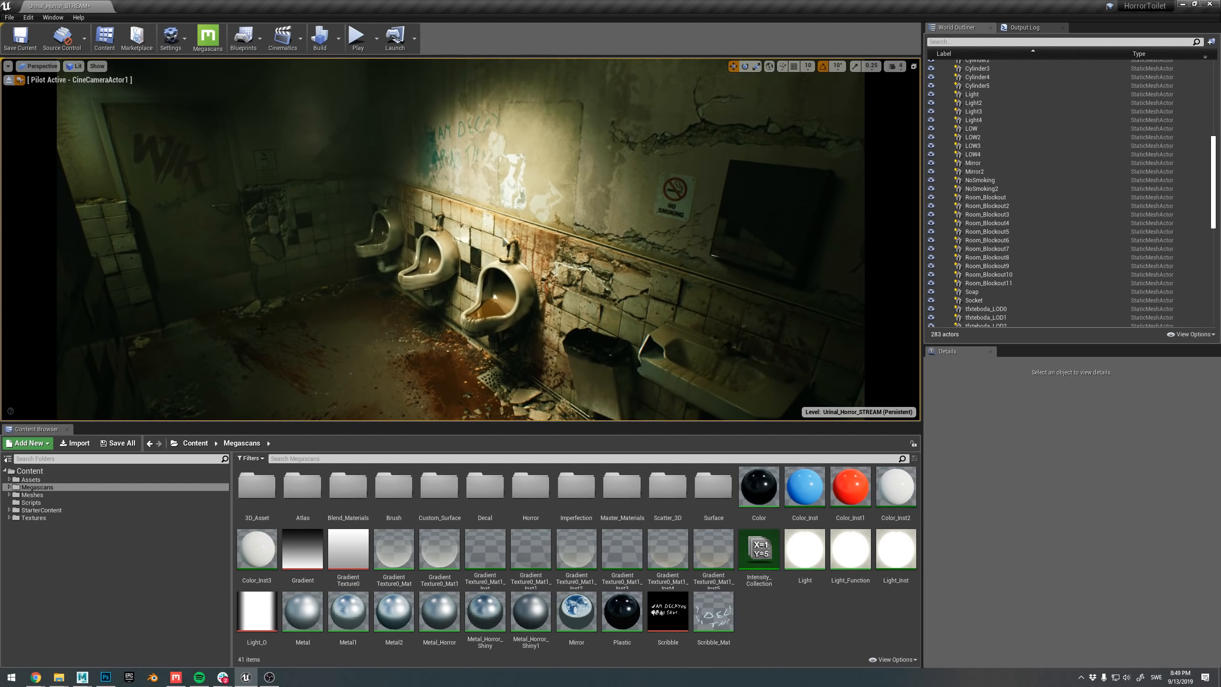
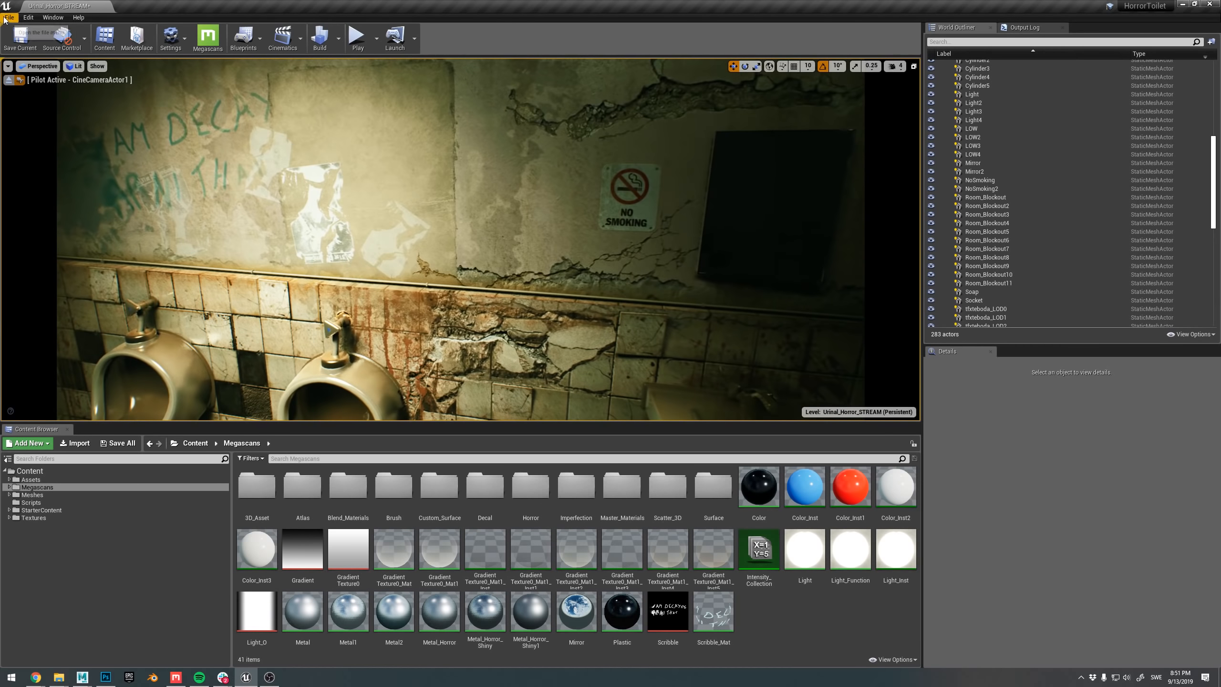
- Open the recent level Urinal_Clean_STREAM, hide the editor icons in the viewport and move in front of the urinals
{"action": "left_click", "coordinate": [7, 18]}
{"action": "mouse_move", "coordinate": [61, 287]}
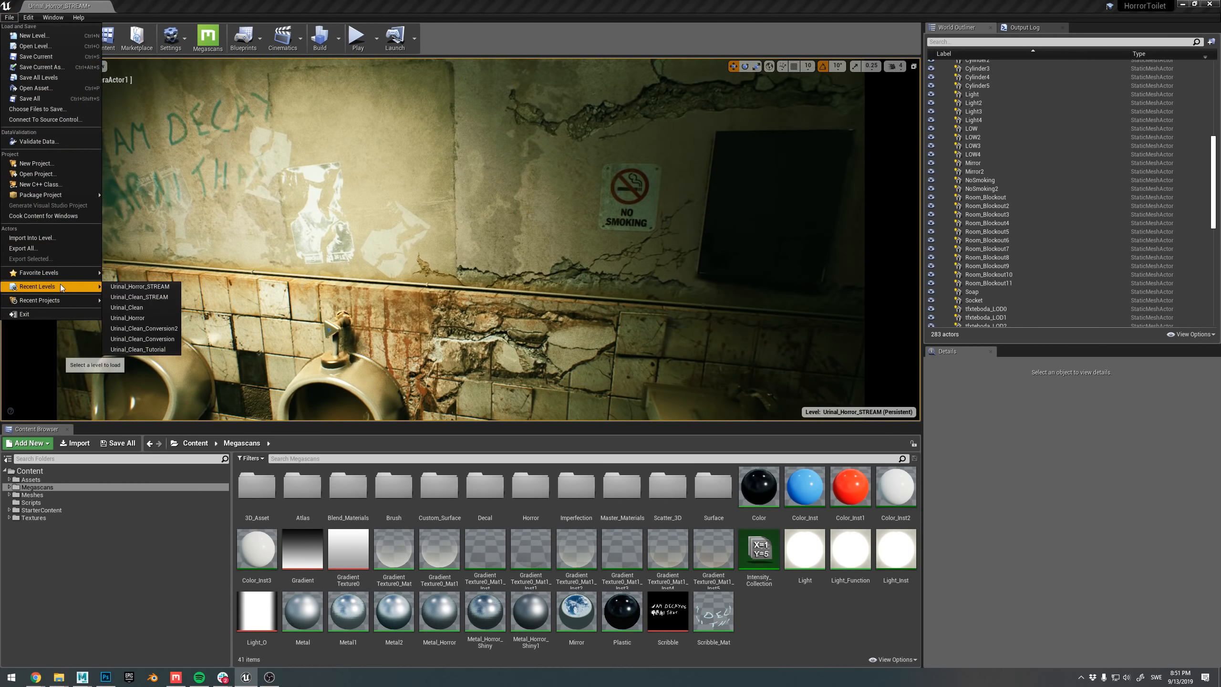
{"action": "left_click", "coordinate": [156, 296]}
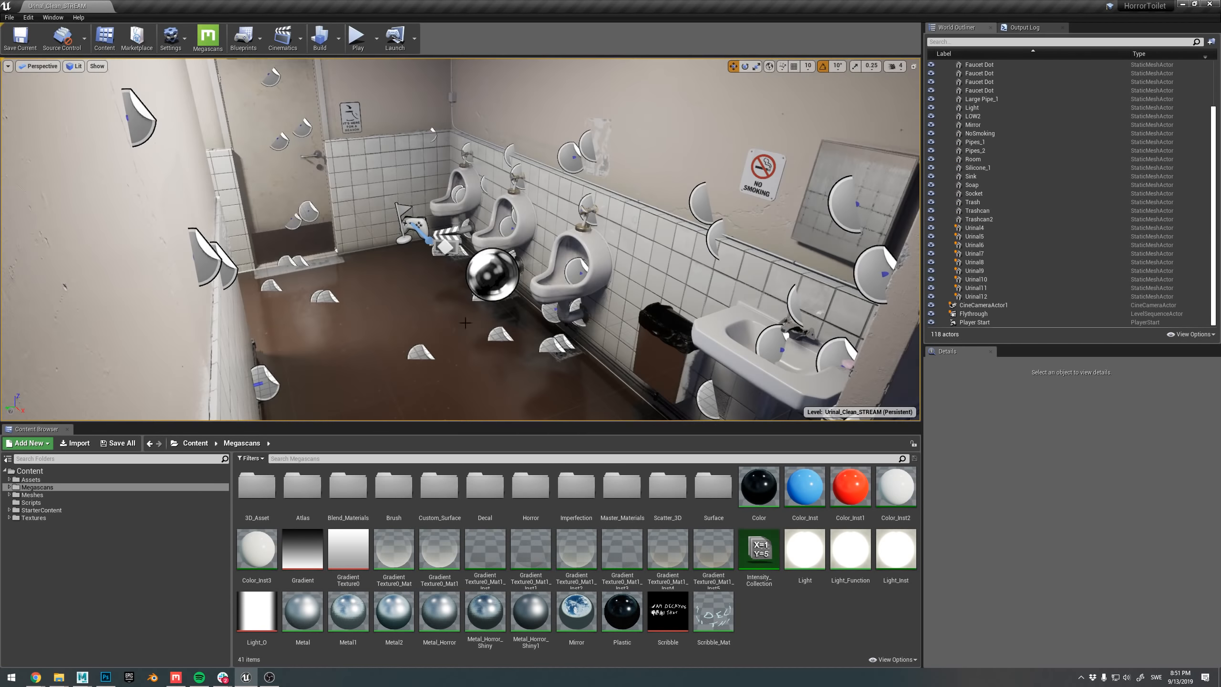
{"action": "right_click_drag", "start_coordinate": [465, 323], "coordinate": [567, 332]}
{"action": "key", "text": "g"}
{"action": "key", "text": "w"}
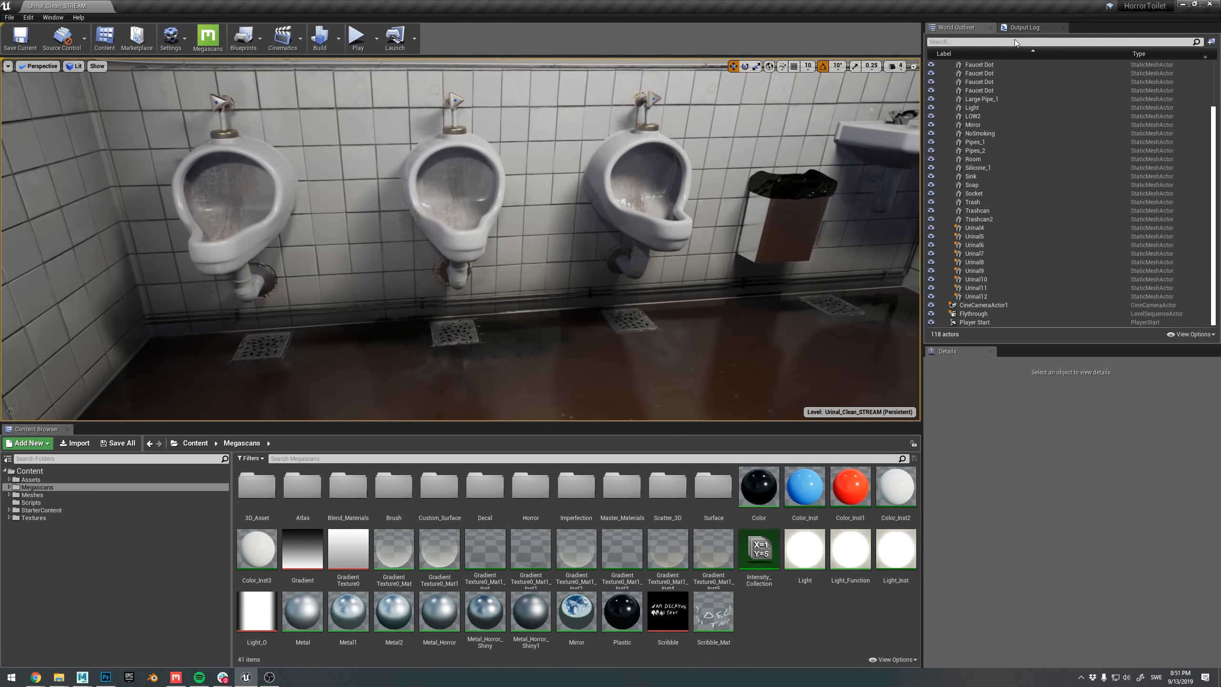
- Show the Output Log and briefly play the clean level to run its startup console commands, then stop the play session
{"action": "left_click", "coordinate": [1024, 27]}
{"action": "left_click", "coordinate": [357, 39]}
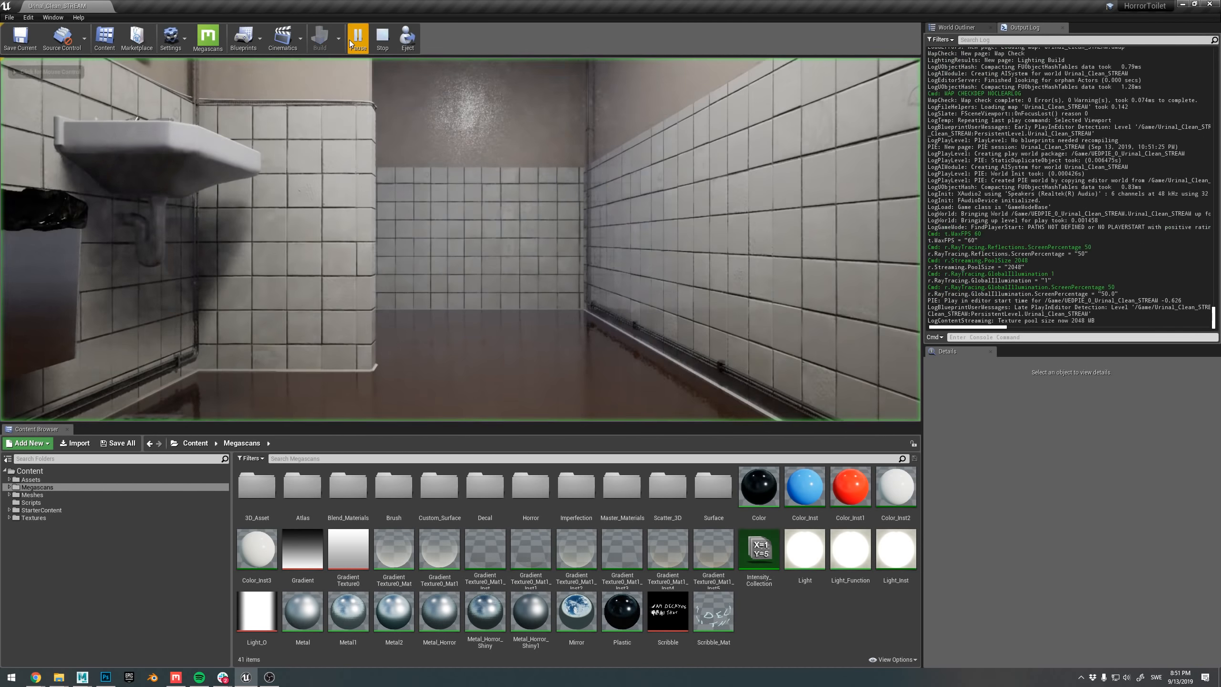
{"action": "key", "text": "Escape"}
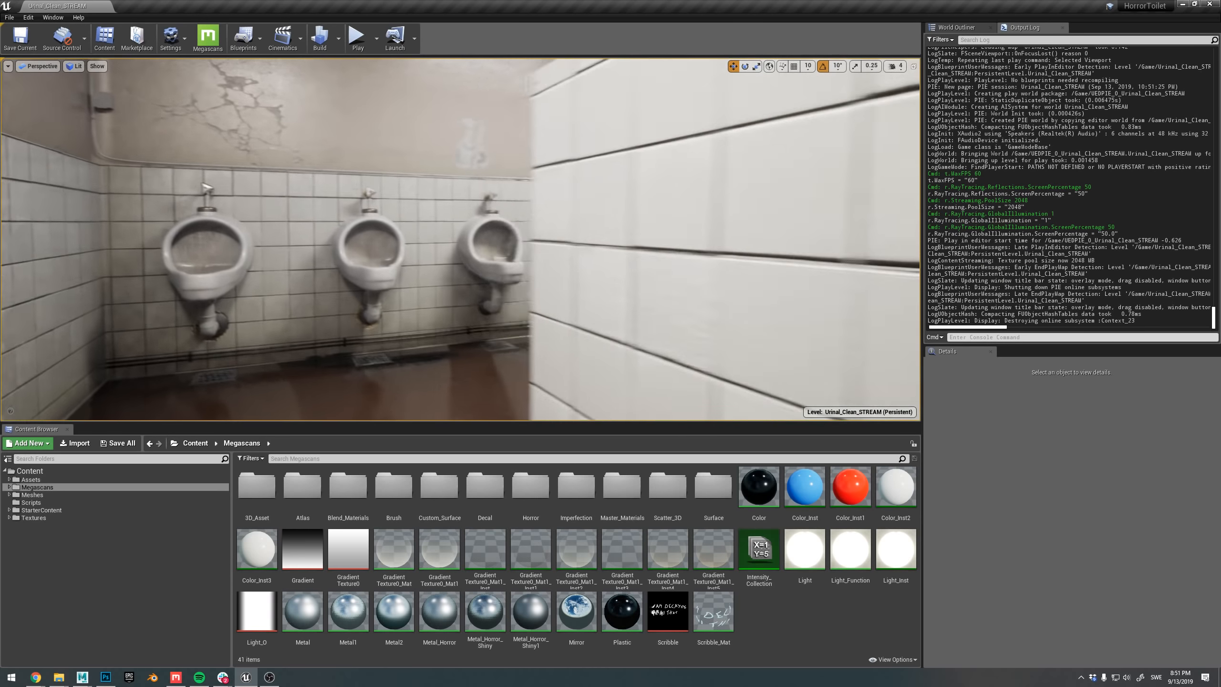
- Move around the clean restroom to view the row of urinals, the trash can and the sink up close
{"action": "key", "text": "w"}
{"action": "right_click_drag", "start_coordinate": [472, 142], "coordinate": [418, 165]}
{"action": "key", "text": "g"}
{"action": "key", "text": "g"}
{"action": "key", "text": "w"}
{"action": "key", "text": "w"}
{"action": "key", "text": "w"}
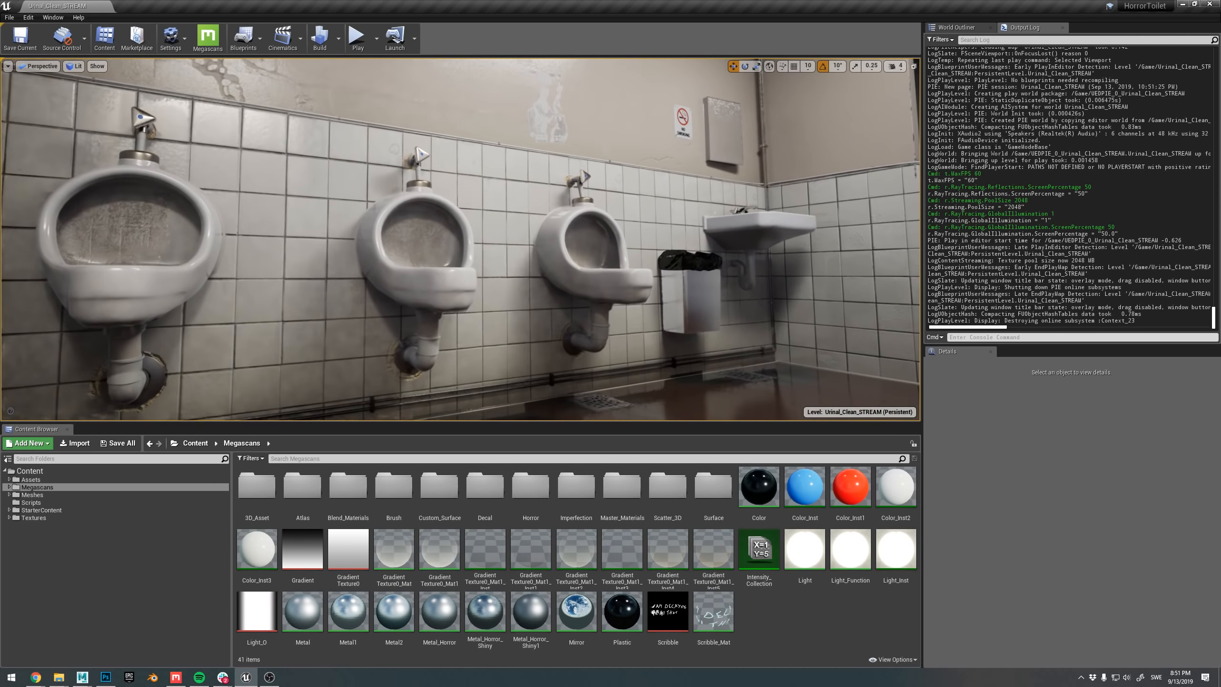
- Return to the saved overview of the clean restroom and look over the door, urinals and sink
{"action": "right_click_drag", "start_coordinate": [504, 162], "coordinate": [500, 163]}
{"action": "key", "text": "w"}
{"action": "key", "text": "e"}
{"action": "key", "text": "1"}
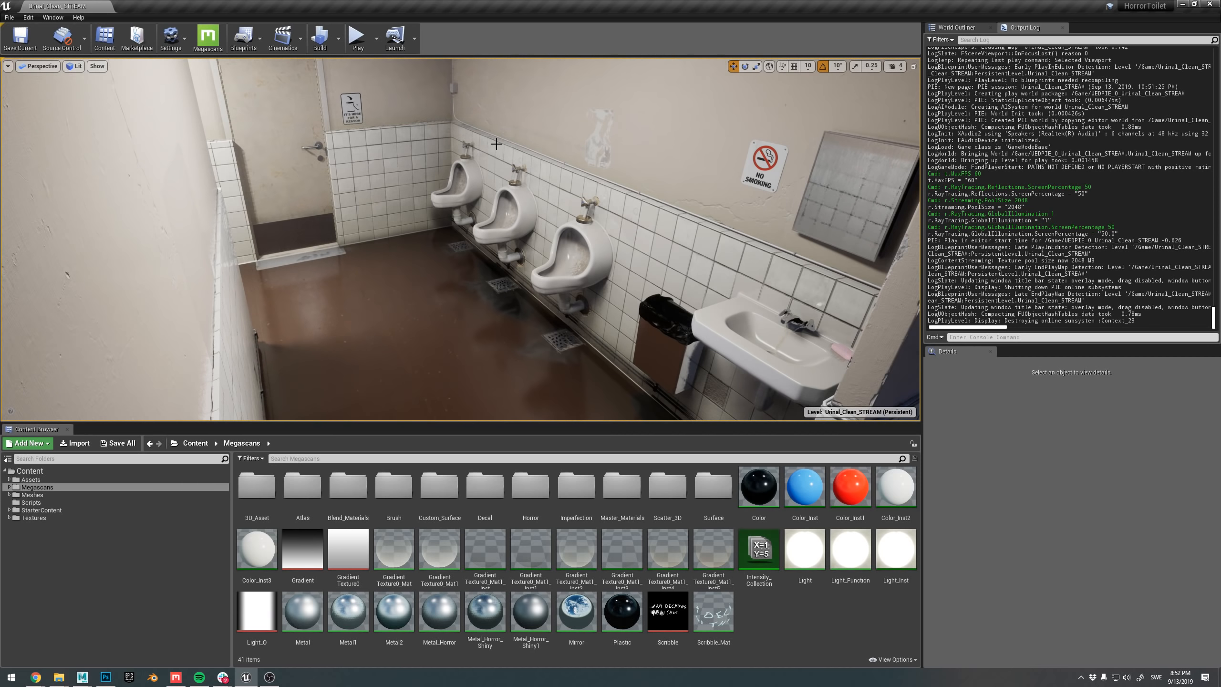
{"action": "key", "text": "alt+Tab"}
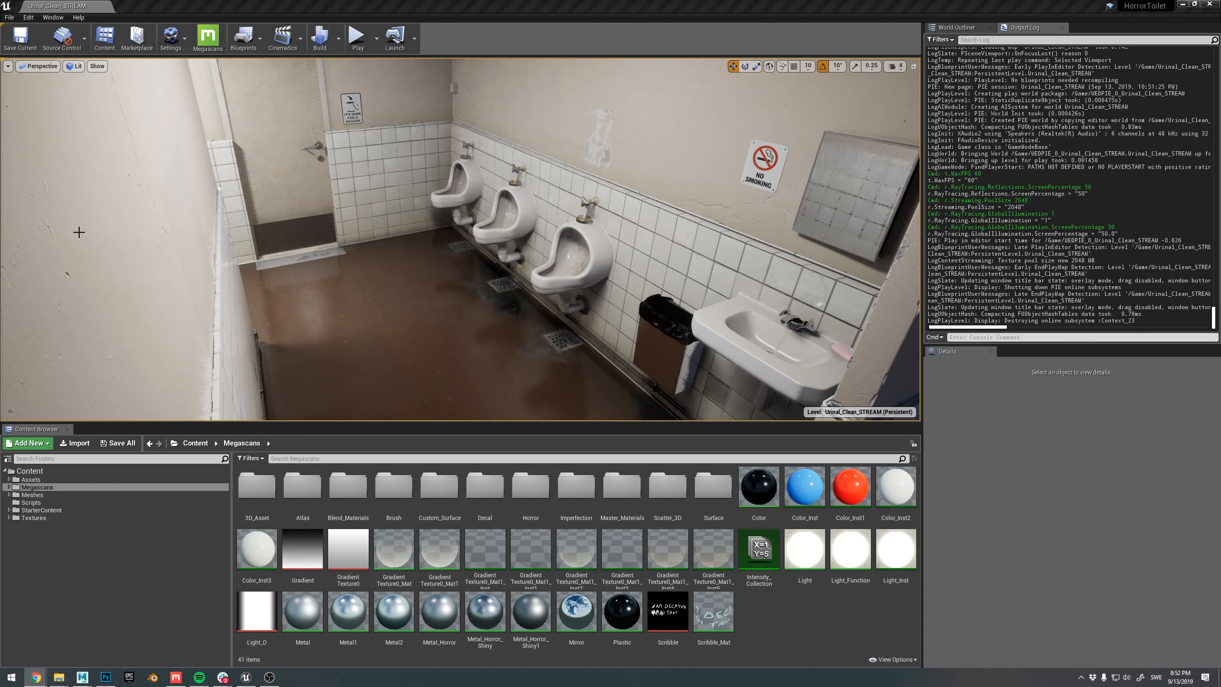
{"action": "mouse_move", "coordinate": [469, 257]}
{"action": "right_mouse_down"}
{"action": "mouse_move", "coordinate": [521, 262]}
{"action": "mouse_move", "coordinate": [471, 239]}
{"action": "right_mouse_up"}
- Open the Flythrough level sequence and move the Sequencer window aside to show its camera and light tracks
{"action": "left_click", "coordinate": [283, 37]}
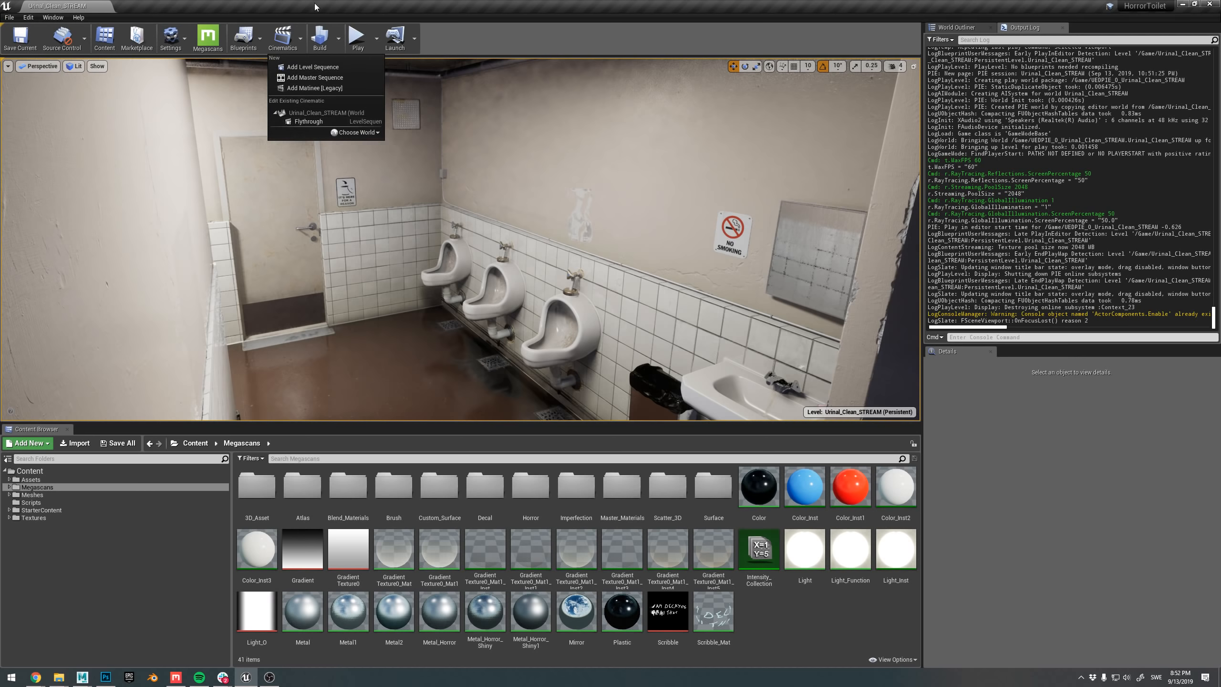
{"action": "left_click", "coordinate": [304, 122]}
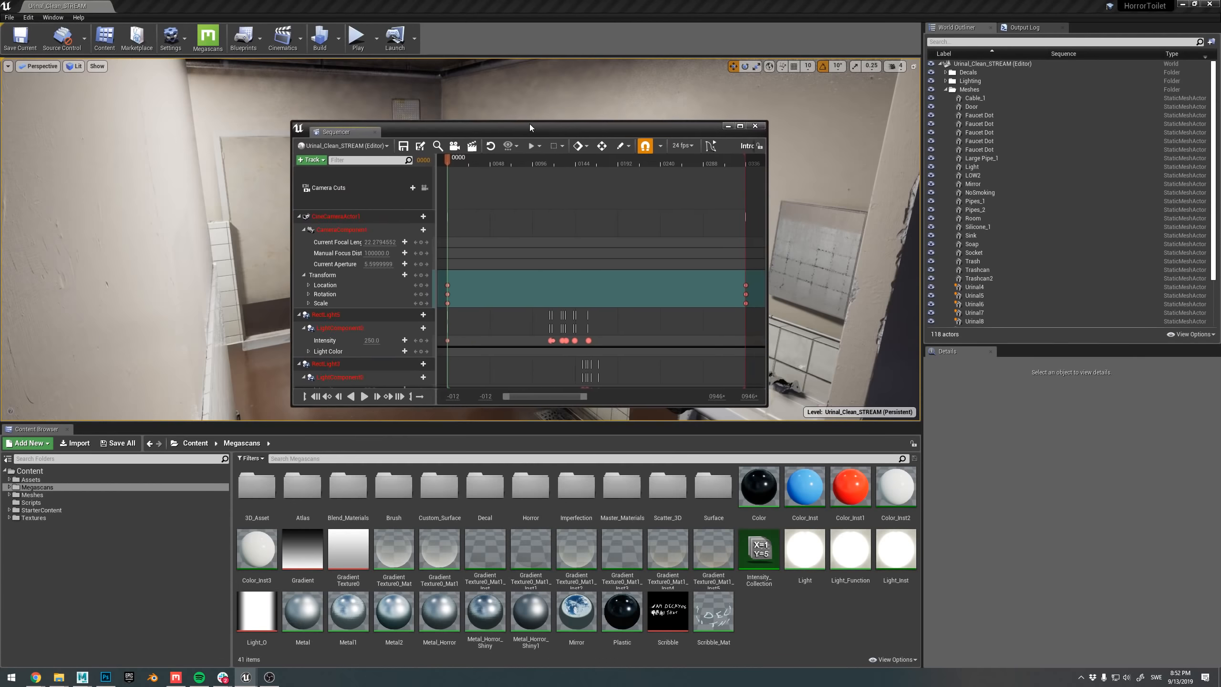
{"action": "left_click_drag", "start_coordinate": [530, 124], "coordinate": [546, 74]}
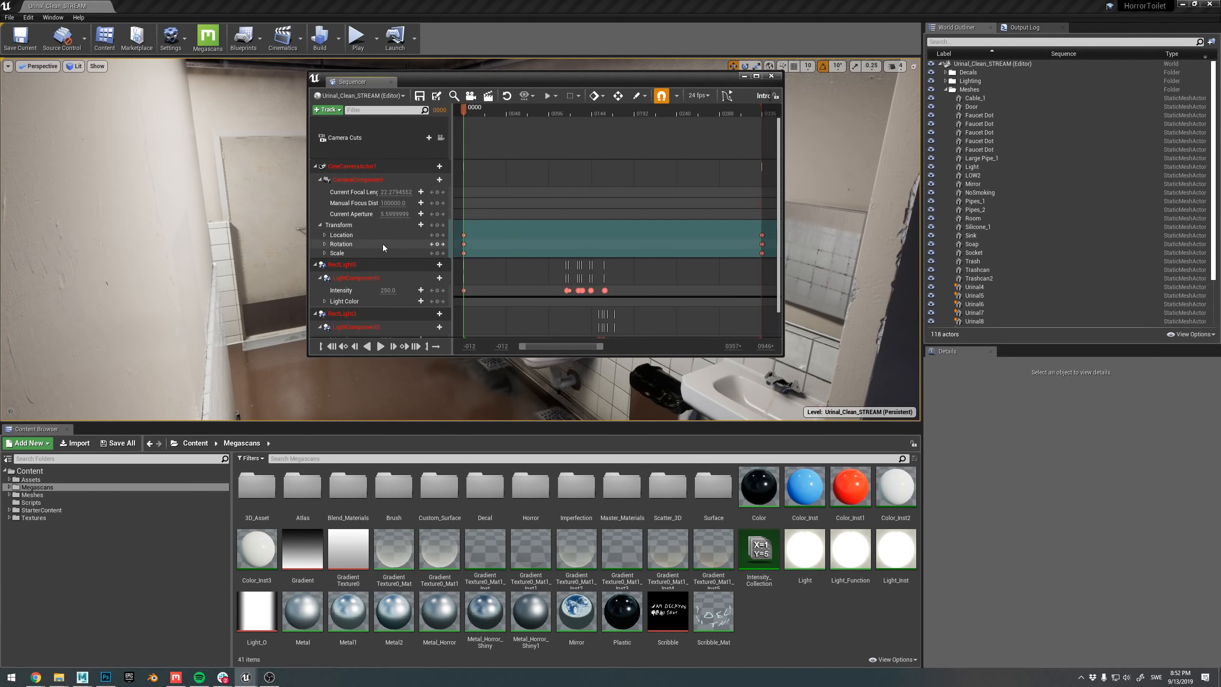
{"action": "scroll", "coordinate": [383, 245], "scroll_direction": "down", "scroll_amount": 2}
{"action": "left_click_drag", "start_coordinate": [467, 88], "coordinate": [819, 89]}
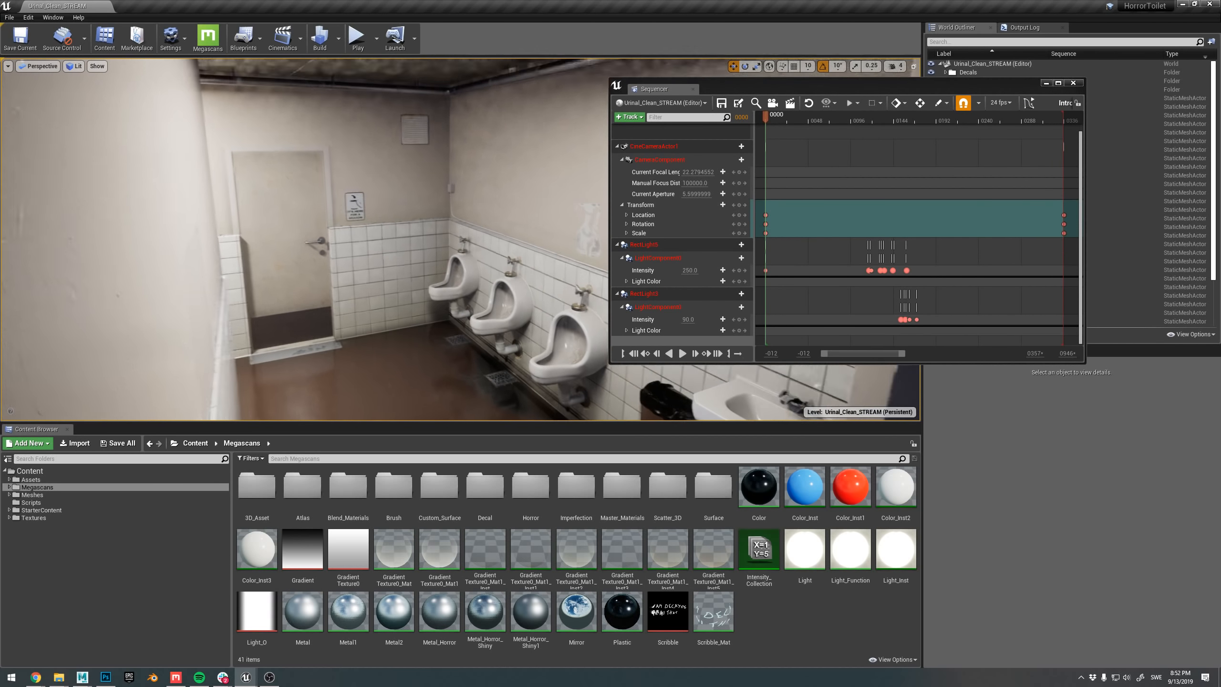
- View the room beside the Sequencer, then show the sequence's Render Movie Settings and close them without capturing
{"action": "right_click_drag", "start_coordinate": [482, 229], "coordinate": [482, 326]}
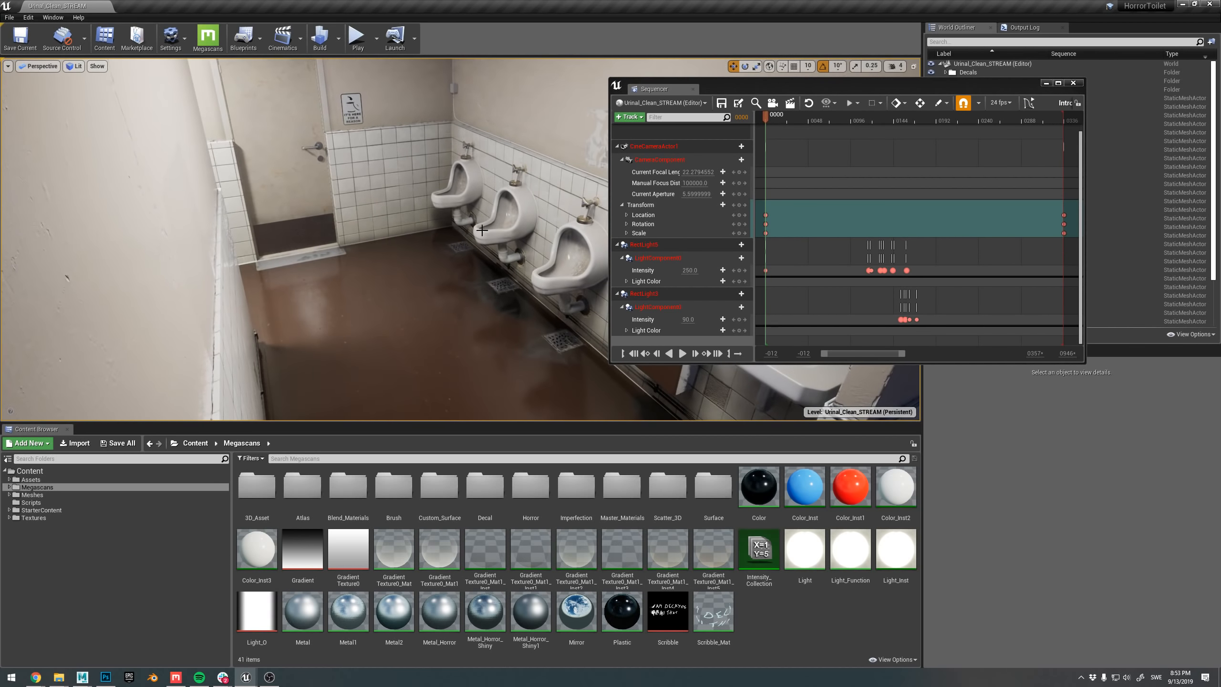
{"action": "right_click_drag", "start_coordinate": [551, 169], "coordinate": [551, 169]}
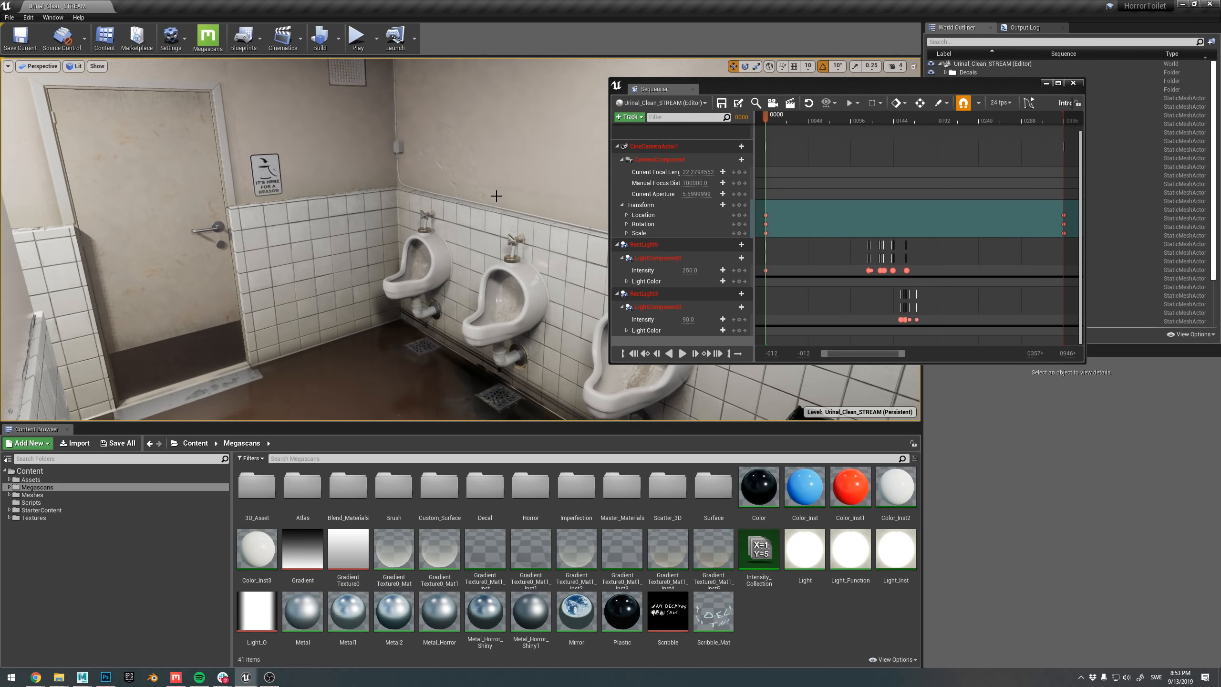
{"action": "left_click", "coordinate": [790, 103]}
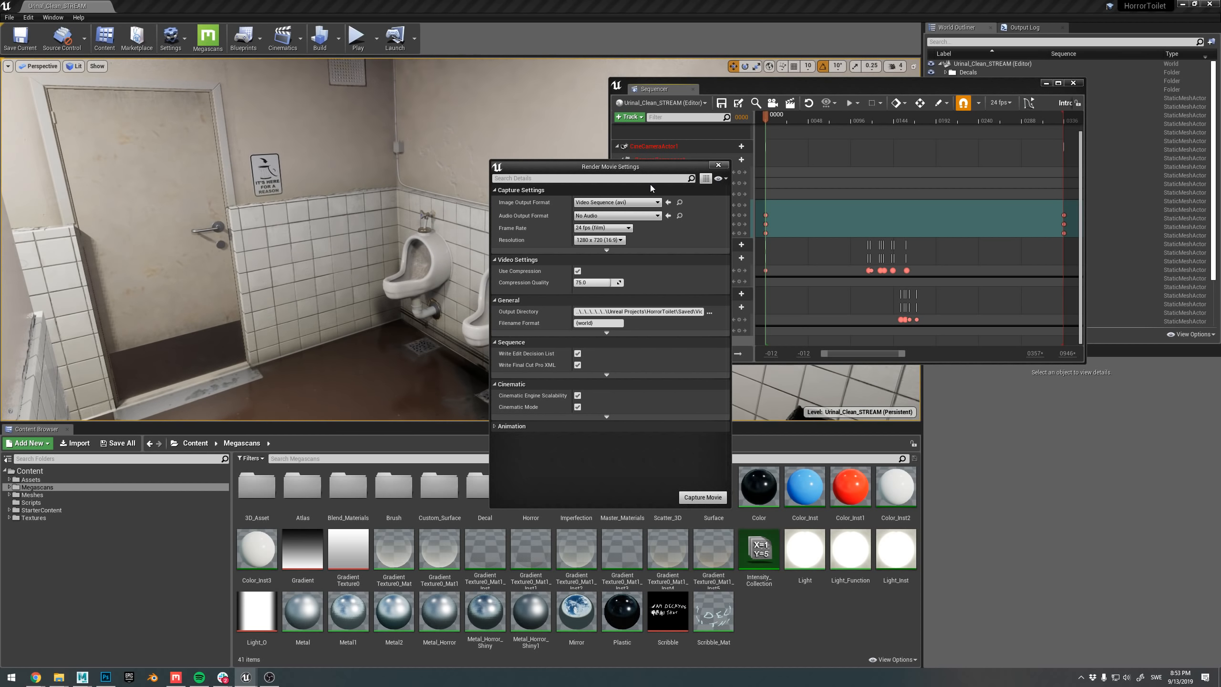
{"action": "left_click", "coordinate": [718, 165]}
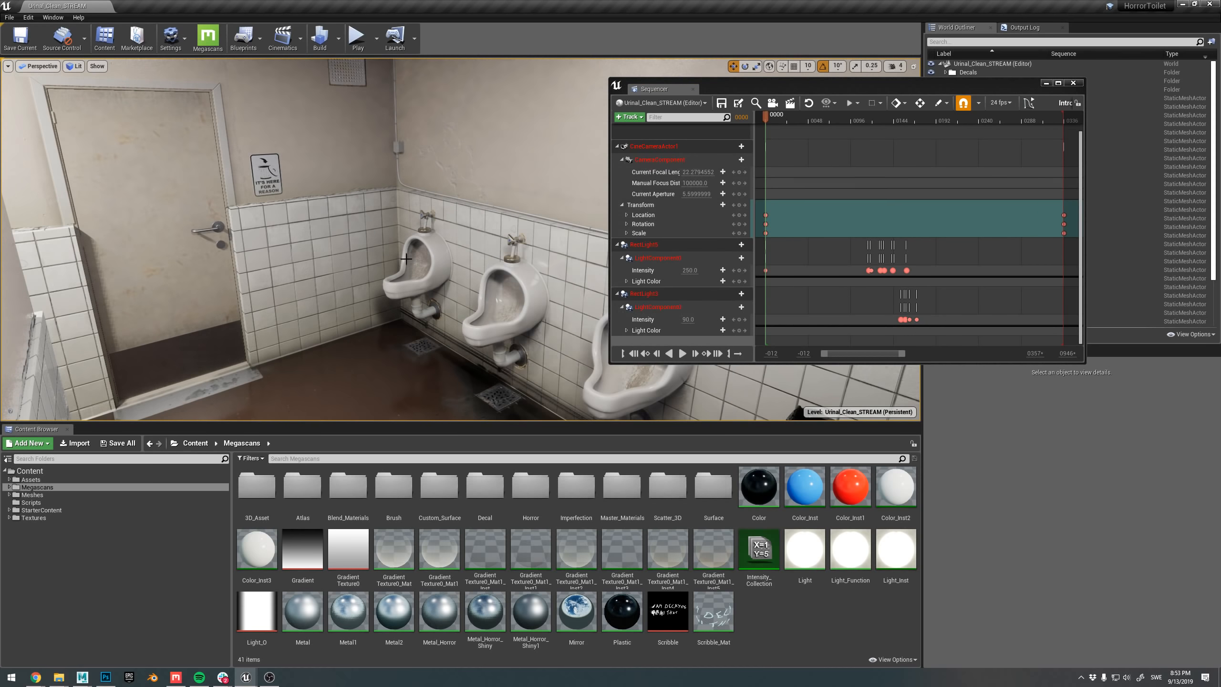
- Look around the door, urinals and floor beside the sequence tracks, then close the Sequencer
{"action": "key", "text": "s"}
{"action": "right_click_drag", "start_coordinate": [365, 240], "coordinate": [351, 231]}
{"action": "right_click_drag", "start_coordinate": [405, 261], "coordinate": [405, 263]}
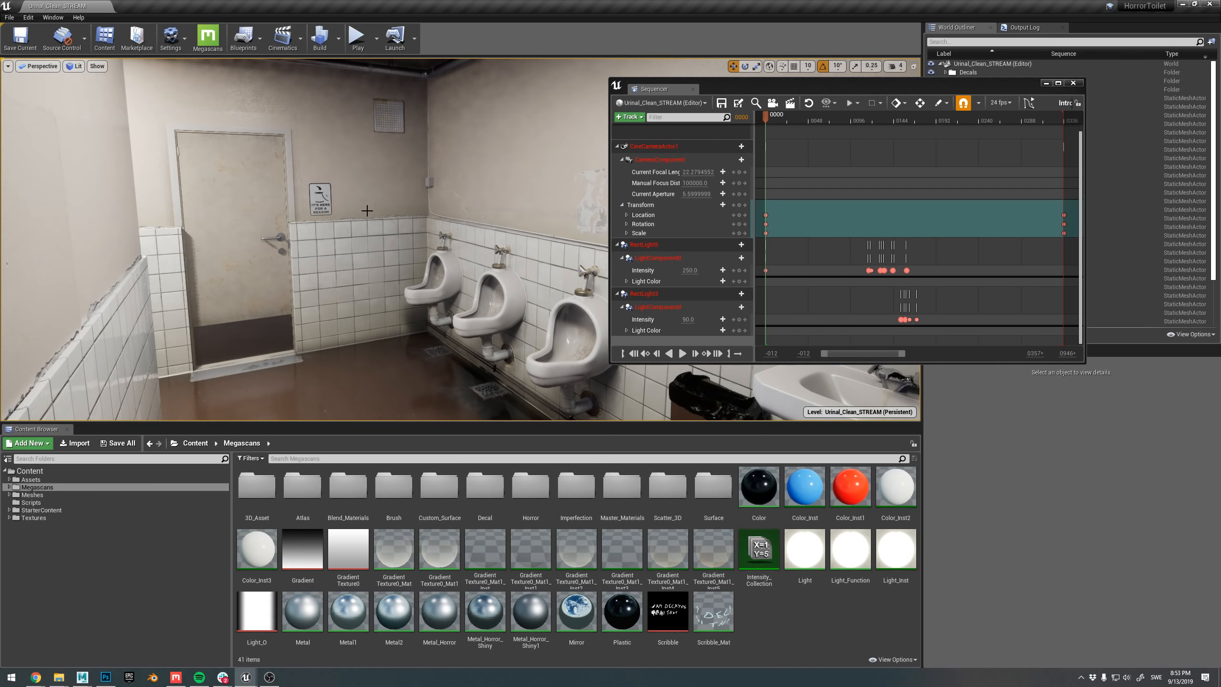
{"action": "mouse_move", "coordinate": [377, 291]}
{"action": "right_mouse_down"}
{"action": "mouse_move", "coordinate": [384, 307]}
{"action": "mouse_move", "coordinate": [371, 269]}
{"action": "mouse_move", "coordinate": [377, 296]}
{"action": "right_mouse_up"}
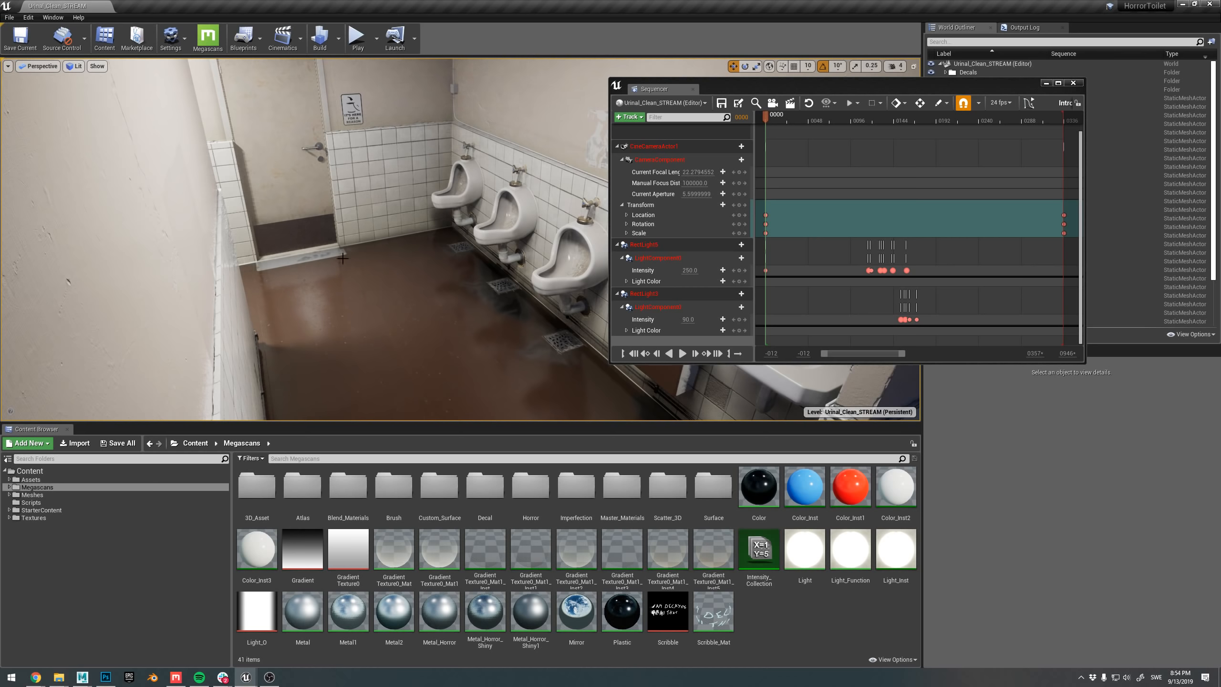
{"action": "mouse_move", "coordinate": [404, 243]}
{"action": "right_mouse_down"}
{"action": "mouse_move", "coordinate": [416, 215]}
{"action": "mouse_move", "coordinate": [420, 239]}
{"action": "mouse_move", "coordinate": [388, 261]}
{"action": "right_mouse_up"}
{"action": "left_click_drag", "start_coordinate": [944, 89], "coordinate": [745, 108]}
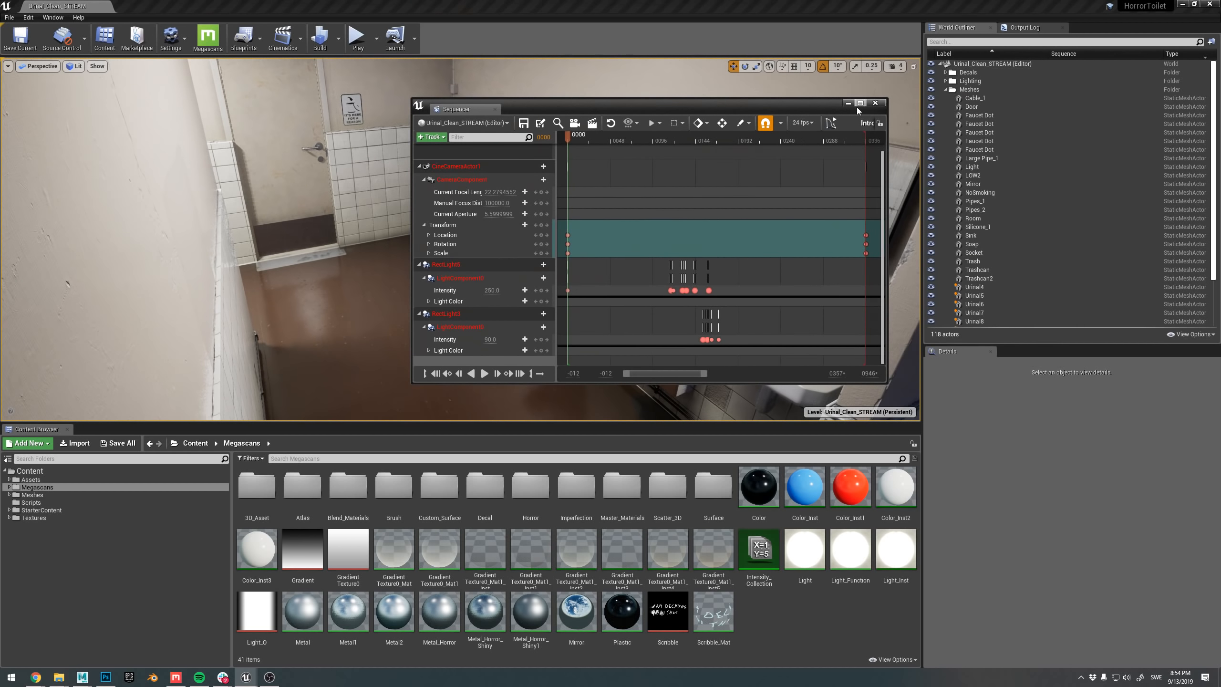
{"action": "left_click", "coordinate": [875, 103]}
- Examine the restroom from the overview, in front of the urinals and toward the ceiling light, then return to the saved overview
{"action": "right_click_drag", "start_coordinate": [656, 153], "coordinate": [668, 120]}
{"action": "mouse_move", "coordinate": [531, 290]}
{"action": "right_mouse_down"}
{"action": "mouse_move", "coordinate": [504, 252]}
{"action": "mouse_move", "coordinate": [486, 257]}
{"action": "mouse_move", "coordinate": [524, 269]}
{"action": "right_mouse_up"}
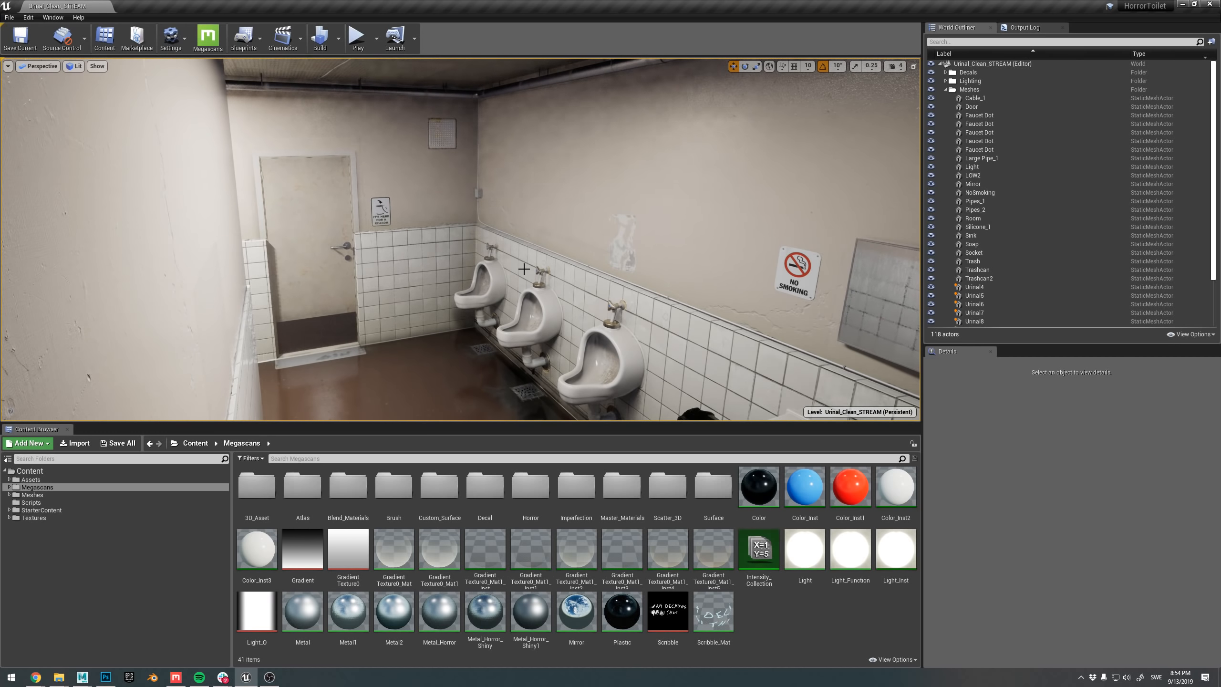
{"action": "mouse_move", "coordinate": [510, 211]}
{"action": "right_mouse_down"}
{"action": "mouse_move", "coordinate": [533, 242]}
{"action": "mouse_move", "coordinate": [520, 230]}
{"action": "mouse_move", "coordinate": [542, 221]}
{"action": "mouse_move", "coordinate": [510, 211]}
{"action": "right_mouse_up"}
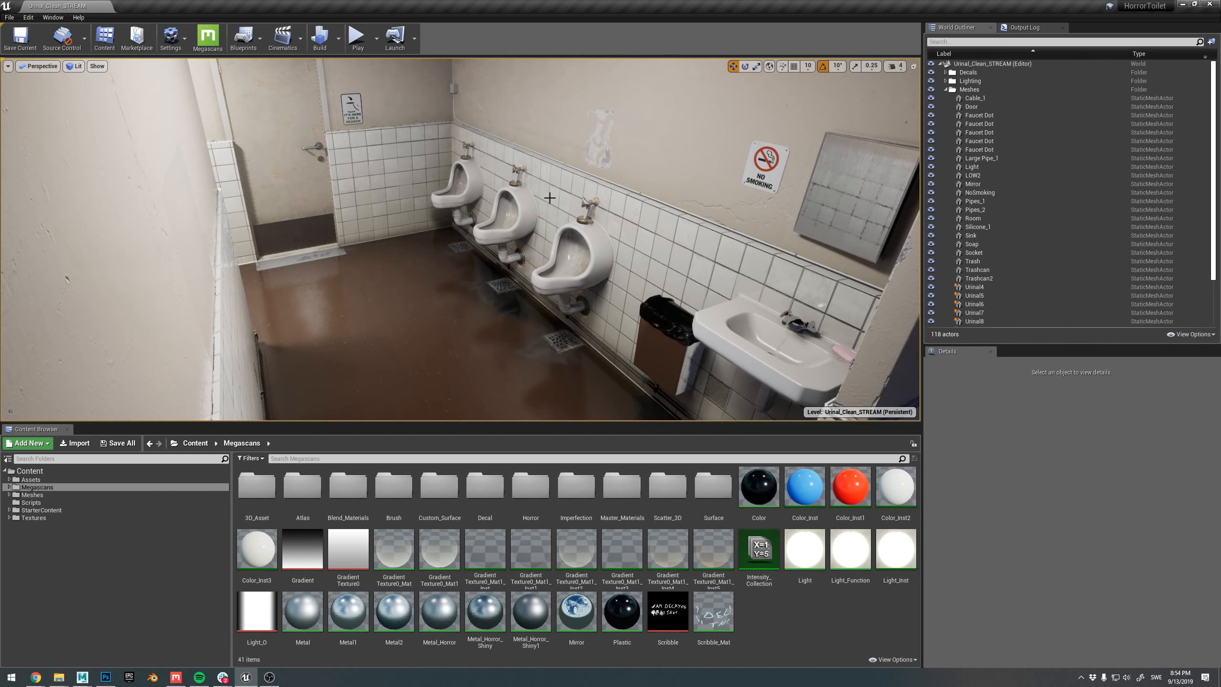
{"action": "right_click_drag", "start_coordinate": [550, 198], "coordinate": [553, 179]}
{"action": "right_click_drag", "start_coordinate": [553, 267], "coordinate": [550, 243]}
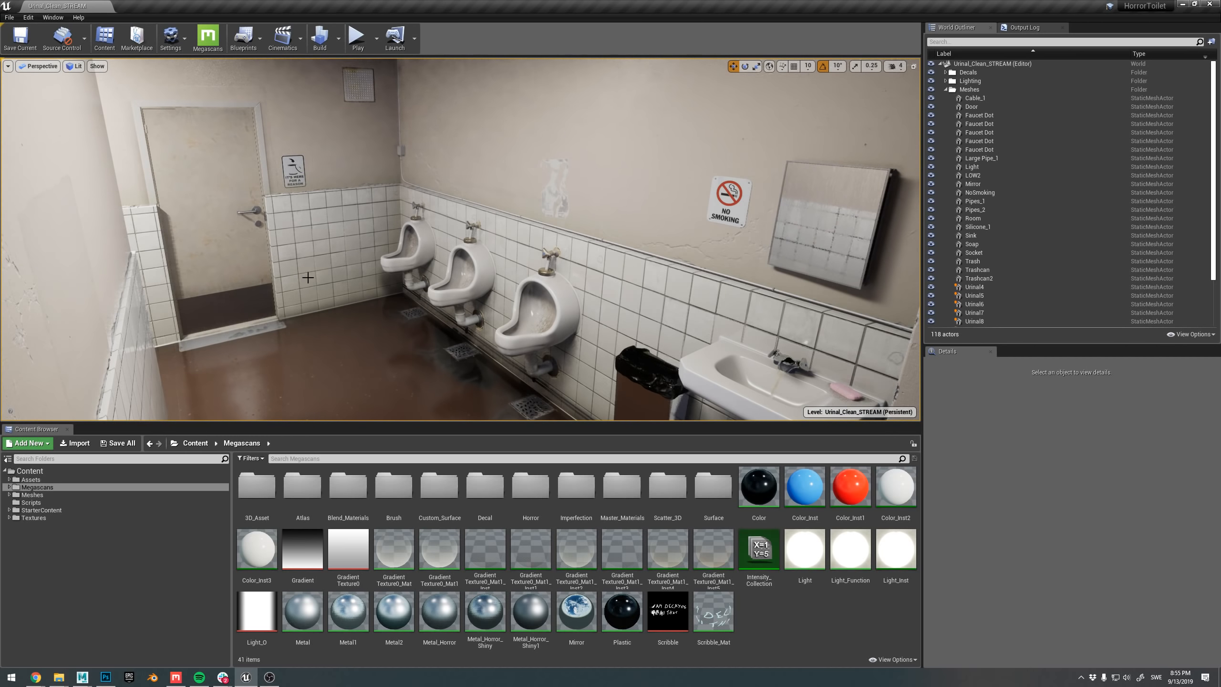
{"action": "right_click_drag", "start_coordinate": [461, 239], "coordinate": [621, 236]}
{"action": "key", "text": "w"}
{"action": "key", "text": "a"}
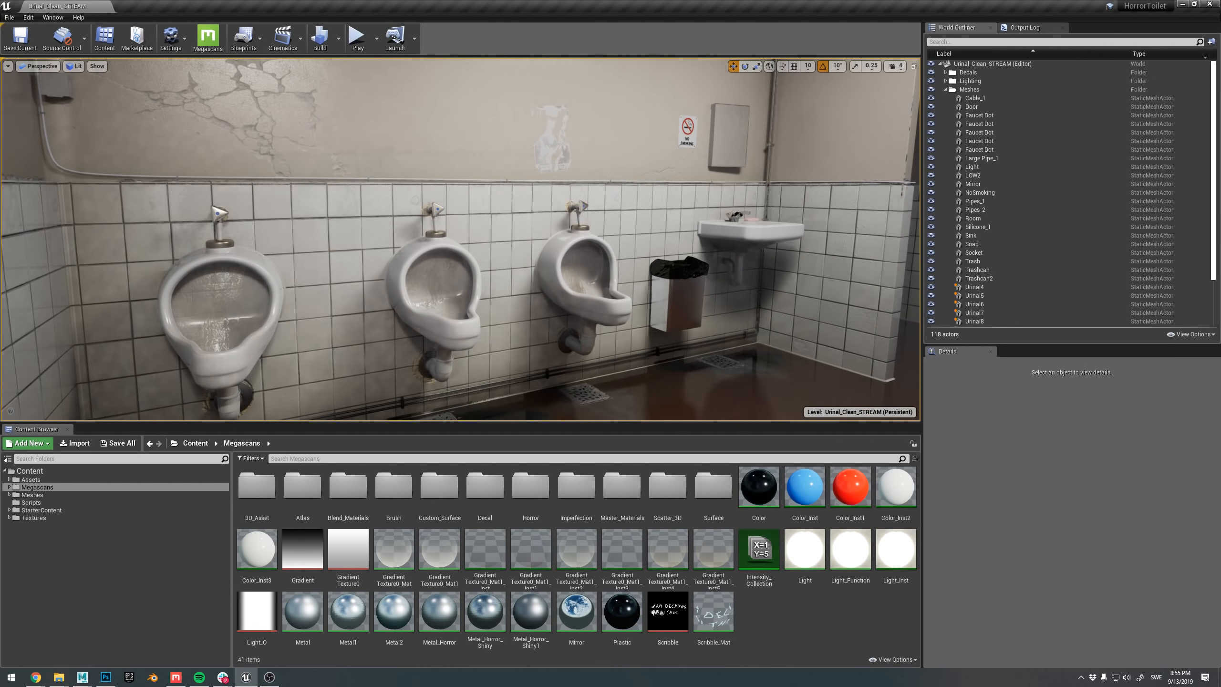
{"action": "right_click_drag", "start_coordinate": [406, 233], "coordinate": [422, 215]}
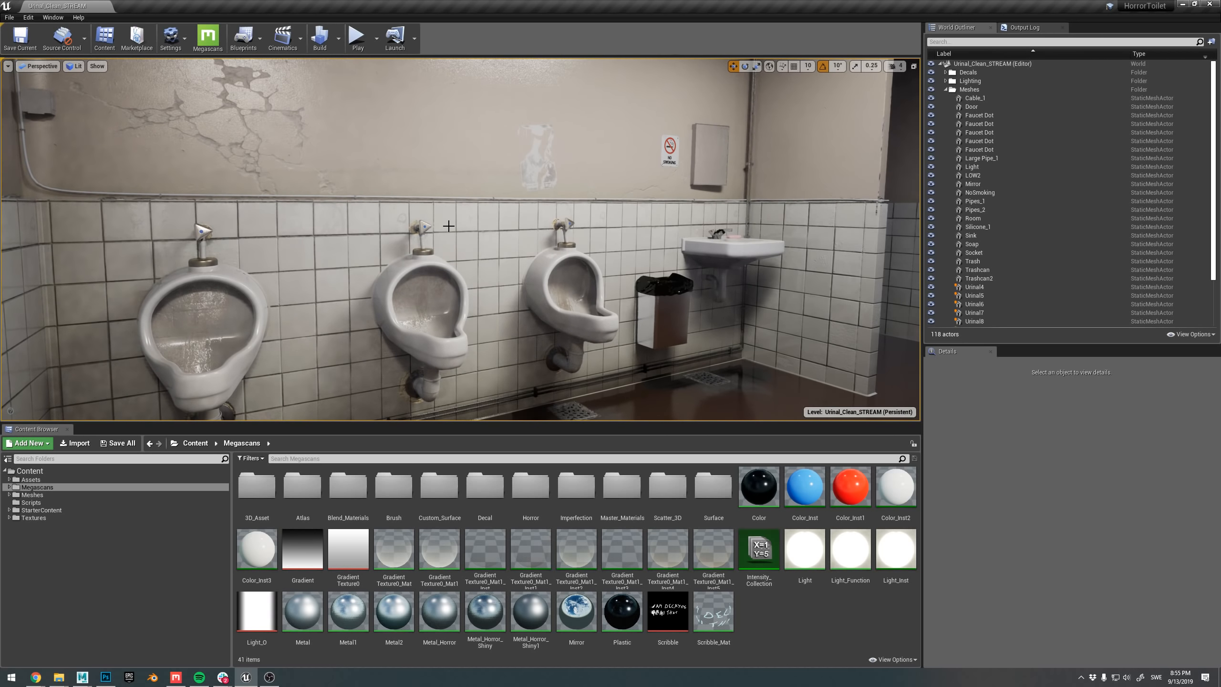
{"action": "mouse_move", "coordinate": [468, 270]}
{"action": "right_mouse_down"}
{"action": "mouse_move", "coordinate": [444, 264]}
{"action": "mouse_move", "coordinate": [483, 263]}
{"action": "right_mouse_up"}
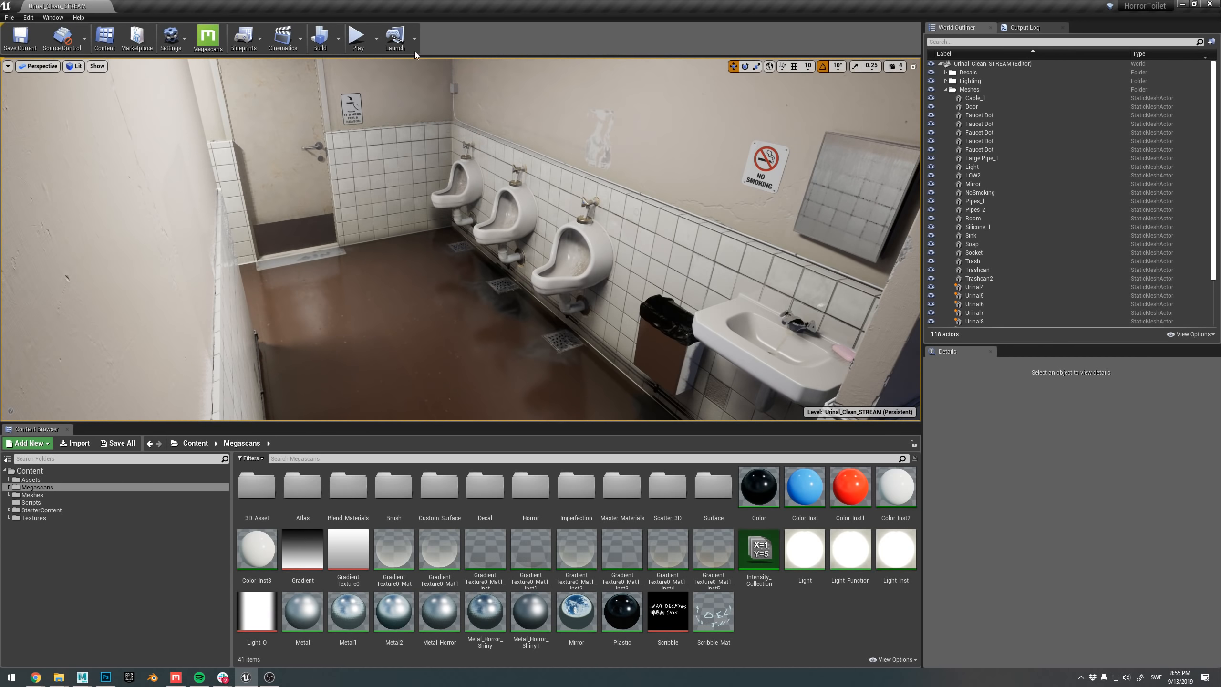
{"action": "mouse_move", "coordinate": [390, 176]}
{"action": "right_mouse_down"}
{"action": "mouse_move", "coordinate": [427, 144]}
{"action": "mouse_move", "coordinate": [399, 179]}
{"action": "mouse_move", "coordinate": [408, 185]}
{"action": "mouse_move", "coordinate": [400, 138]}
{"action": "mouse_move", "coordinate": [408, 179]}
{"action": "right_mouse_up"}
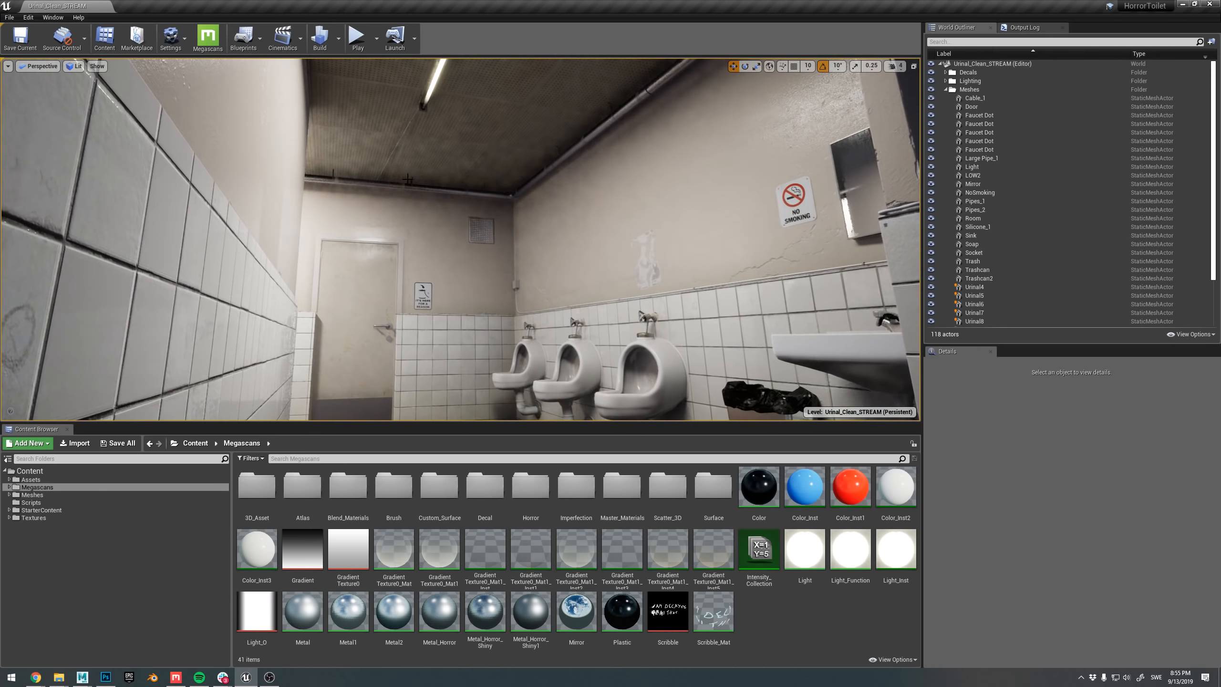
{"action": "key", "text": "1"}
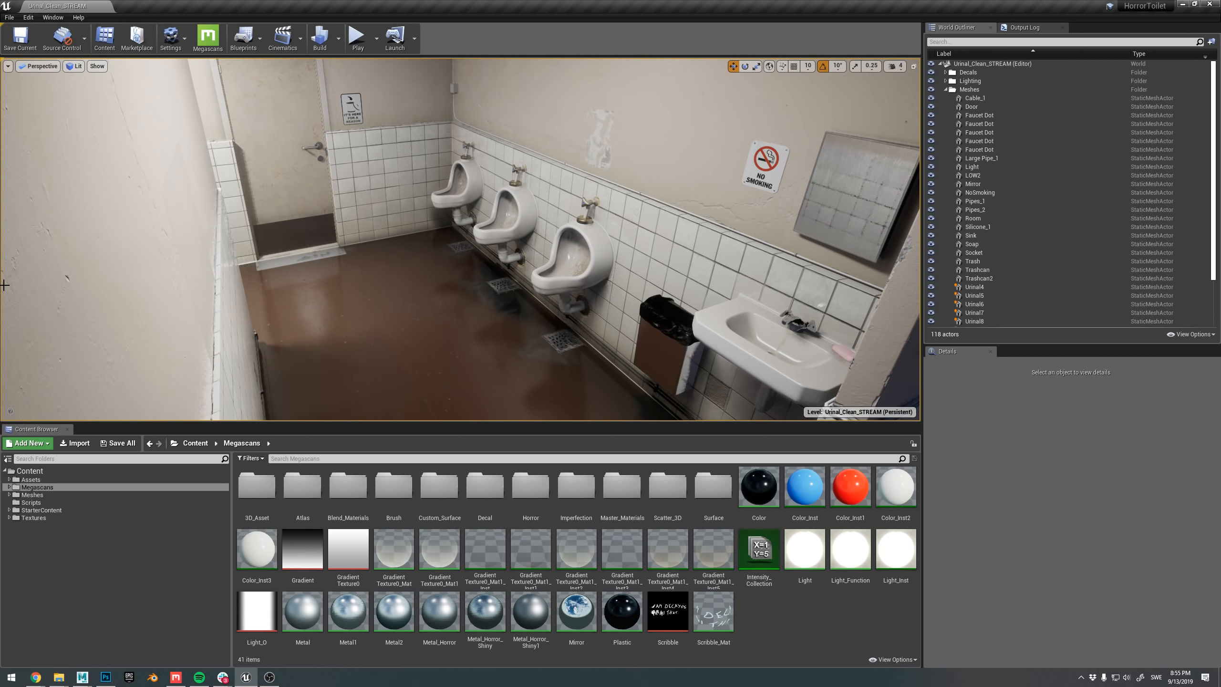
- Examine the urinals head-on, then back away toward the sink to view the door, floor drains and trash can
{"action": "mouse_move", "coordinate": [381, 115]}
{"action": "right_mouse_down"}
{"action": "mouse_move", "coordinate": [347, 118]}
{"action": "mouse_move", "coordinate": [432, 121]}
{"action": "mouse_move", "coordinate": [390, 115]}
{"action": "right_mouse_up"}
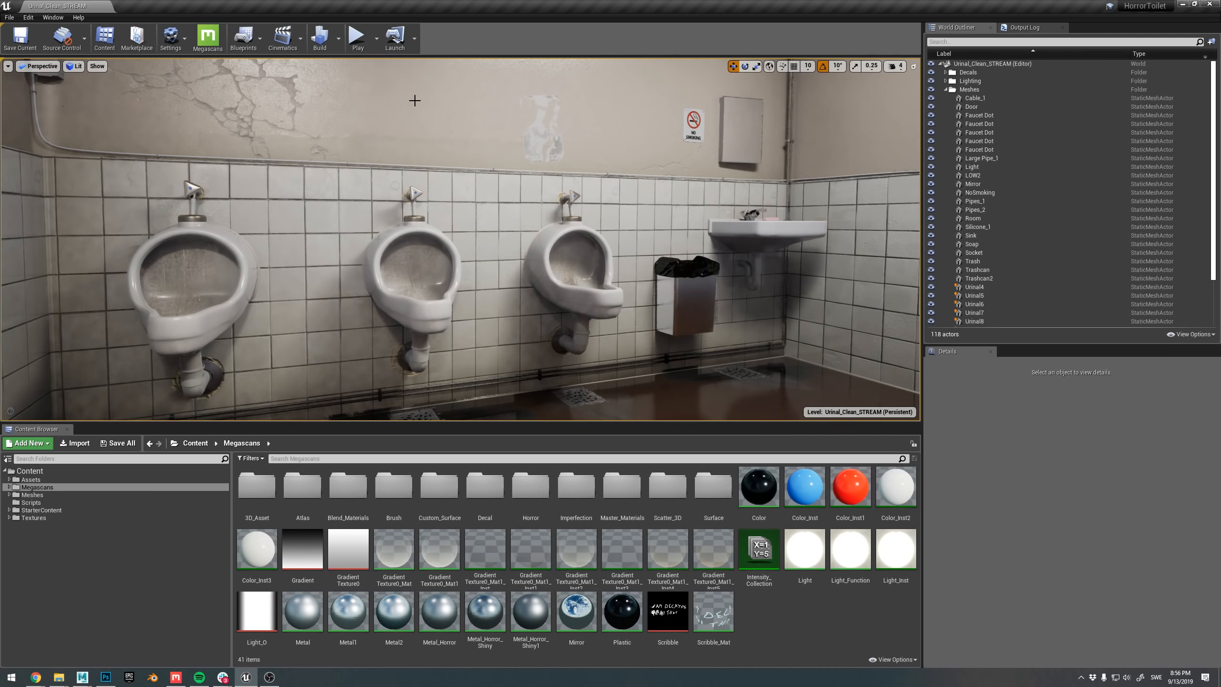
{"action": "key", "text": "s"}
{"action": "mouse_move", "coordinate": [415, 188]}
{"action": "right_mouse_down"}
{"action": "mouse_move", "coordinate": [327, 166]}
{"action": "mouse_move", "coordinate": [349, 195]}
{"action": "mouse_move", "coordinate": [421, 187]}
{"action": "right_mouse_up"}
{"action": "key", "text": "d"}
{"action": "key", "text": "e"}
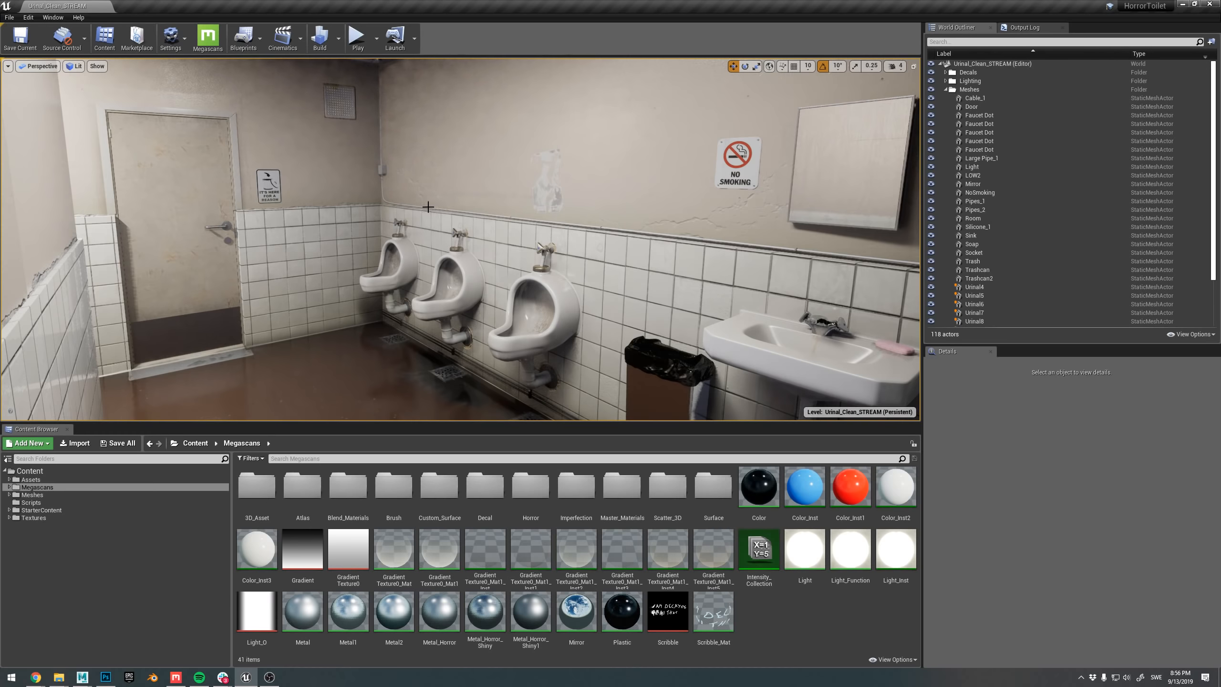
{"action": "right_click_drag", "start_coordinate": [428, 208], "coordinate": [416, 244]}
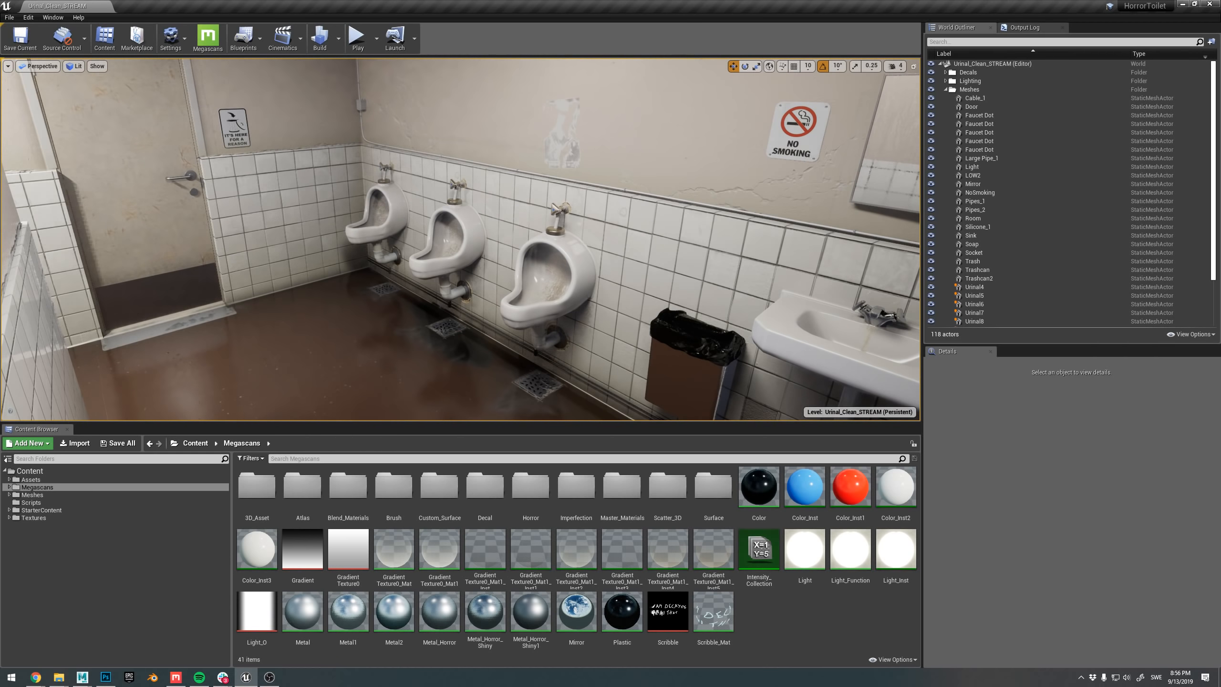
{"action": "right_click_drag", "start_coordinate": [415, 244], "coordinate": [414, 199]}
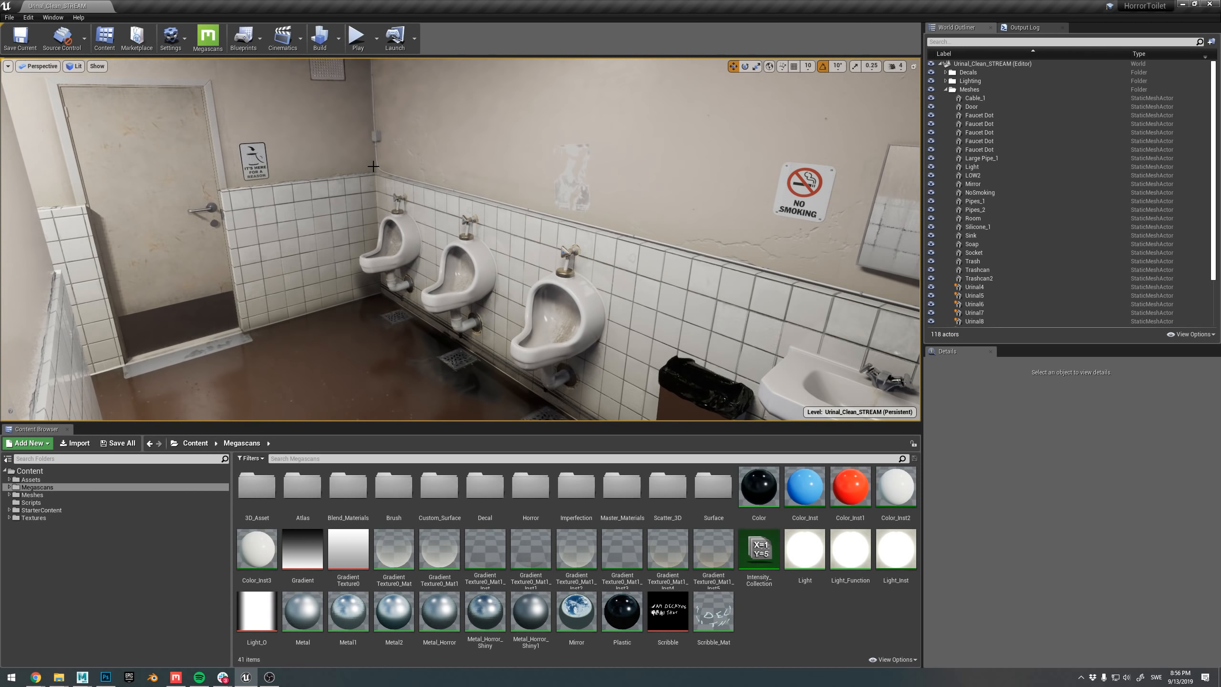
{"action": "mouse_move", "coordinate": [383, 145]}
{"action": "right_mouse_down"}
{"action": "mouse_move", "coordinate": [422, 165]}
{"action": "mouse_move", "coordinate": [368, 119]}
{"action": "mouse_move", "coordinate": [379, 131]}
{"action": "right_mouse_up"}
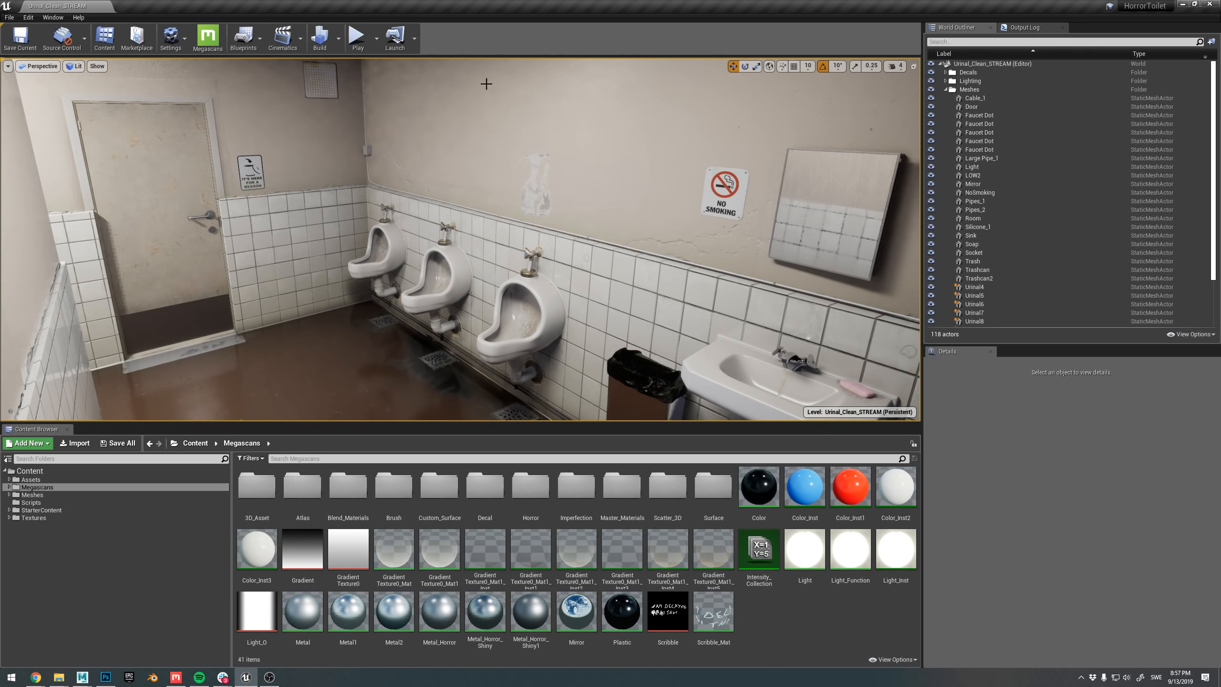
- Move in front of the urinals and inspect the cracked, peeling plaster wall above the tiles
{"action": "key", "text": "w"}
{"action": "right_click_drag", "start_coordinate": [487, 84], "coordinate": [645, 83]}
{"action": "key", "text": "s"}
{"action": "key", "text": "a"}
{"action": "key", "text": "s"}
{"action": "key", "text": "q"}
{"action": "key", "text": "w"}
{"action": "right_click_drag", "start_coordinate": [483, 213], "coordinate": [483, 212]}
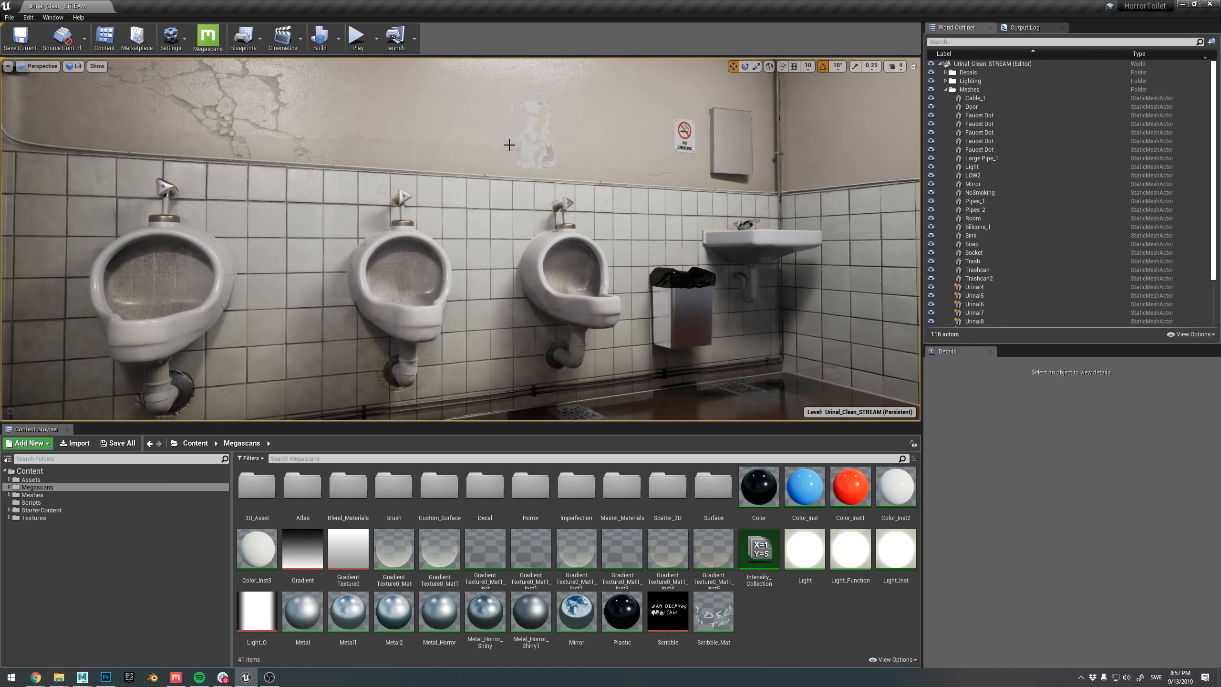
{"action": "mouse_move", "coordinate": [509, 146]}
{"action": "right_mouse_down"}
{"action": "mouse_move", "coordinate": [512, 181]}
{"action": "mouse_move", "coordinate": [513, 156]}
{"action": "right_mouse_up"}
{"action": "key", "text": "e"}
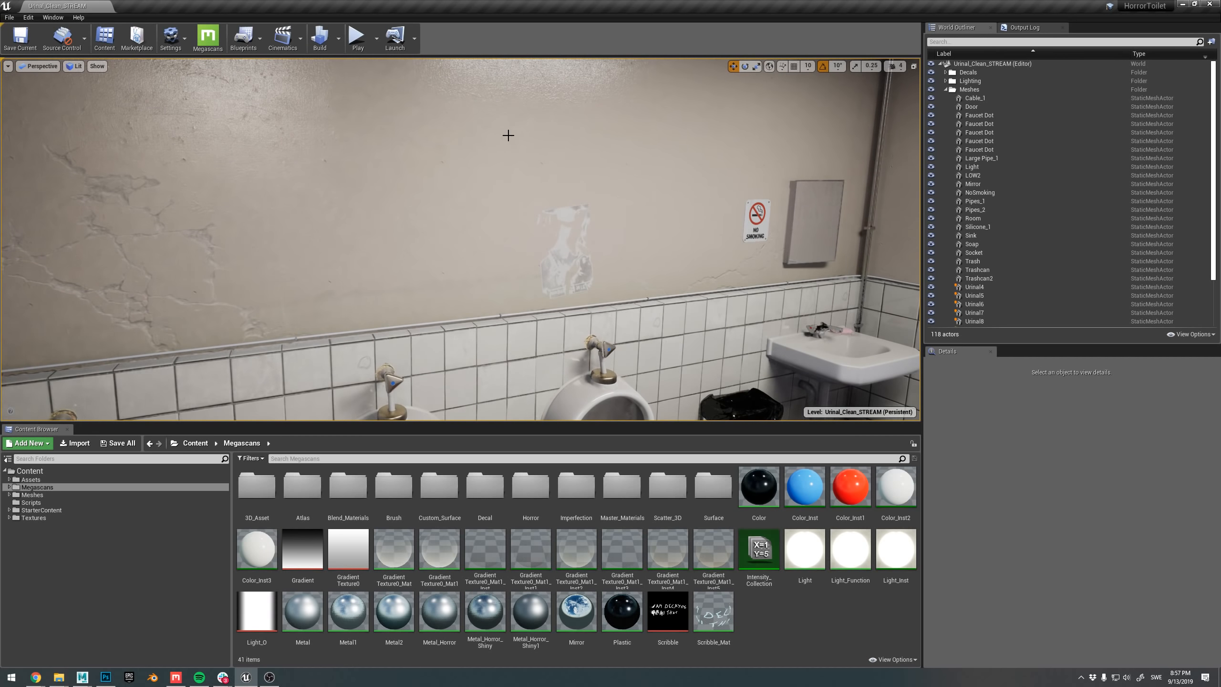
{"action": "key", "text": "s"}
{"action": "right_click_drag", "start_coordinate": [510, 131], "coordinate": [517, 136]}
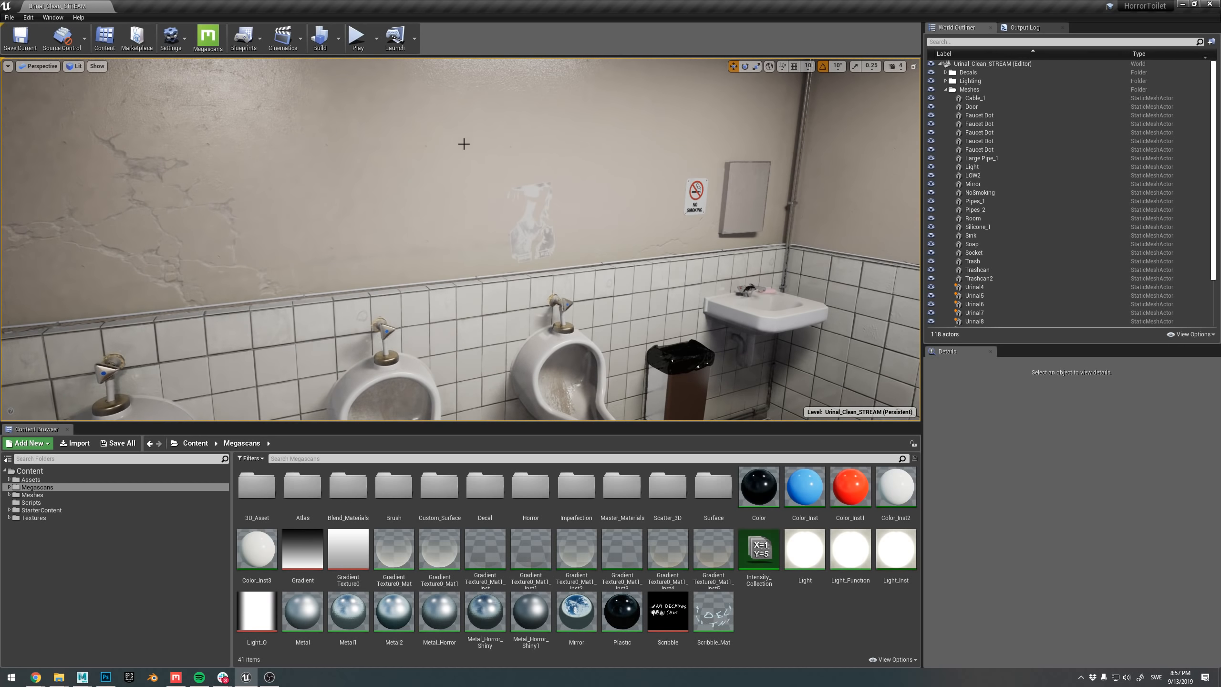
- Inspect the sink, mirror and trash can, then turn back to view the urinal row and the door
{"action": "right_click_drag", "start_coordinate": [493, 216], "coordinate": [517, 198]}
{"action": "key", "text": "w"}
{"action": "key", "text": "d"}
{"action": "key", "text": "s"}
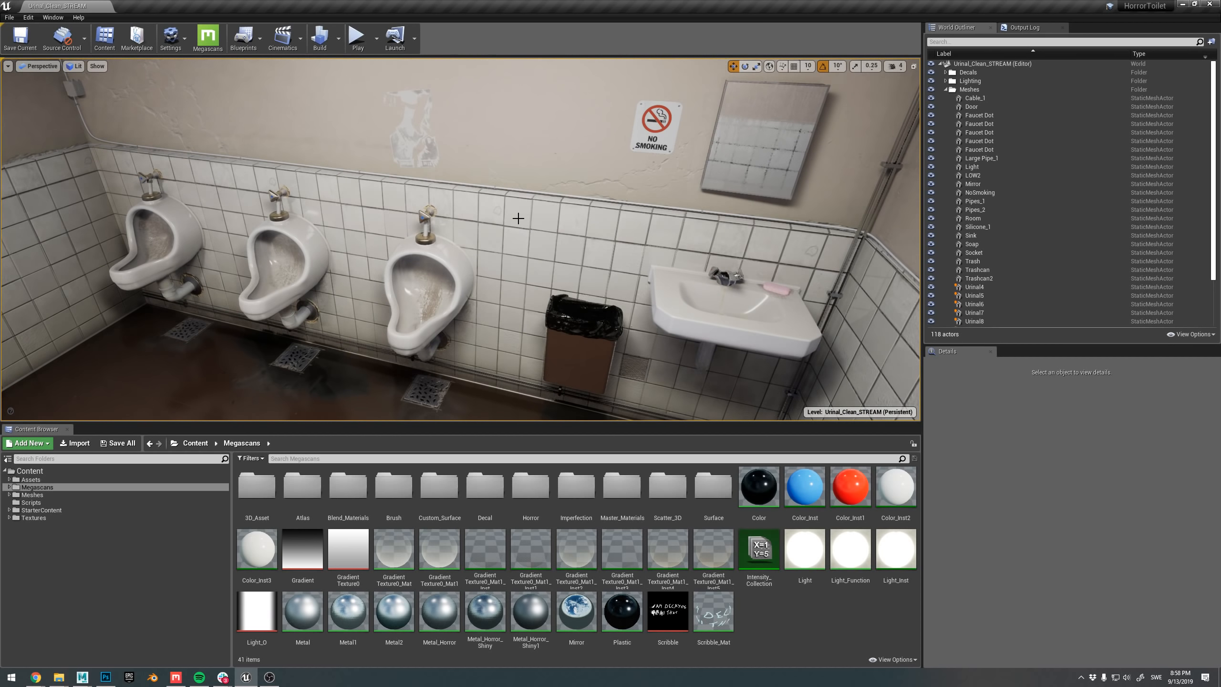
{"action": "right_click_drag", "start_coordinate": [538, 204], "coordinate": [501, 187]}
{"action": "right_click_drag", "start_coordinate": [516, 229], "coordinate": [494, 217]}
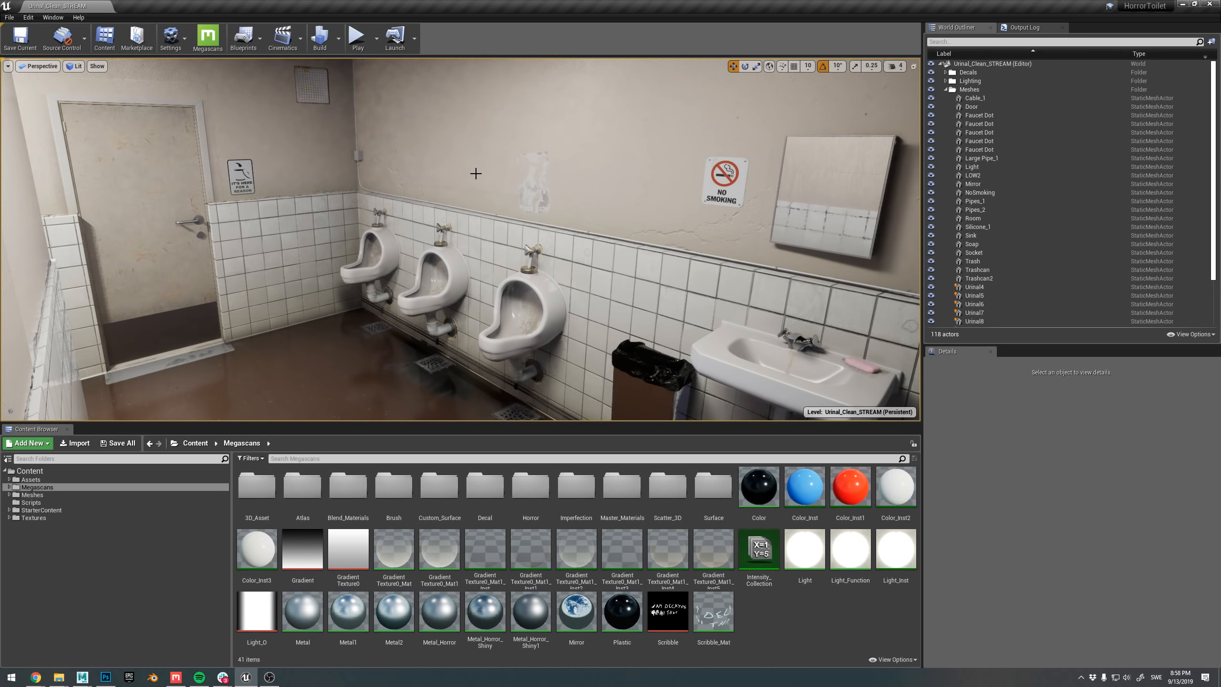
{"action": "right_click_drag", "start_coordinate": [456, 174], "coordinate": [455, 171]}
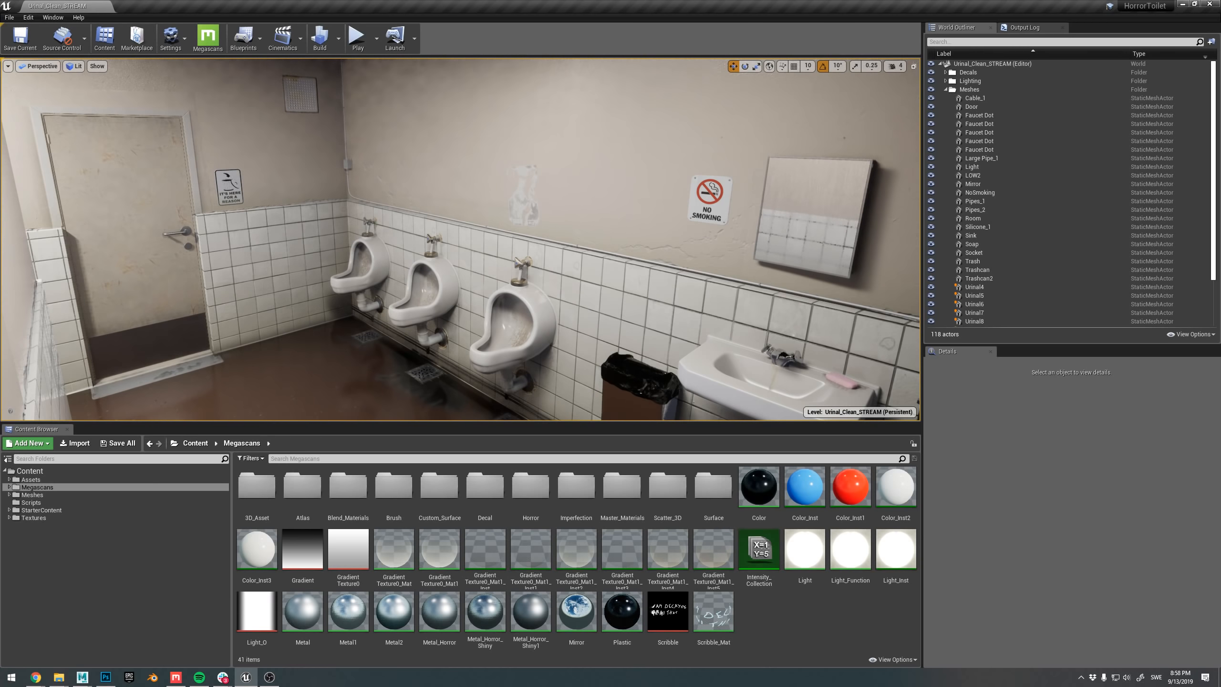
{"action": "right_click_drag", "start_coordinate": [462, 173], "coordinate": [443, 194]}
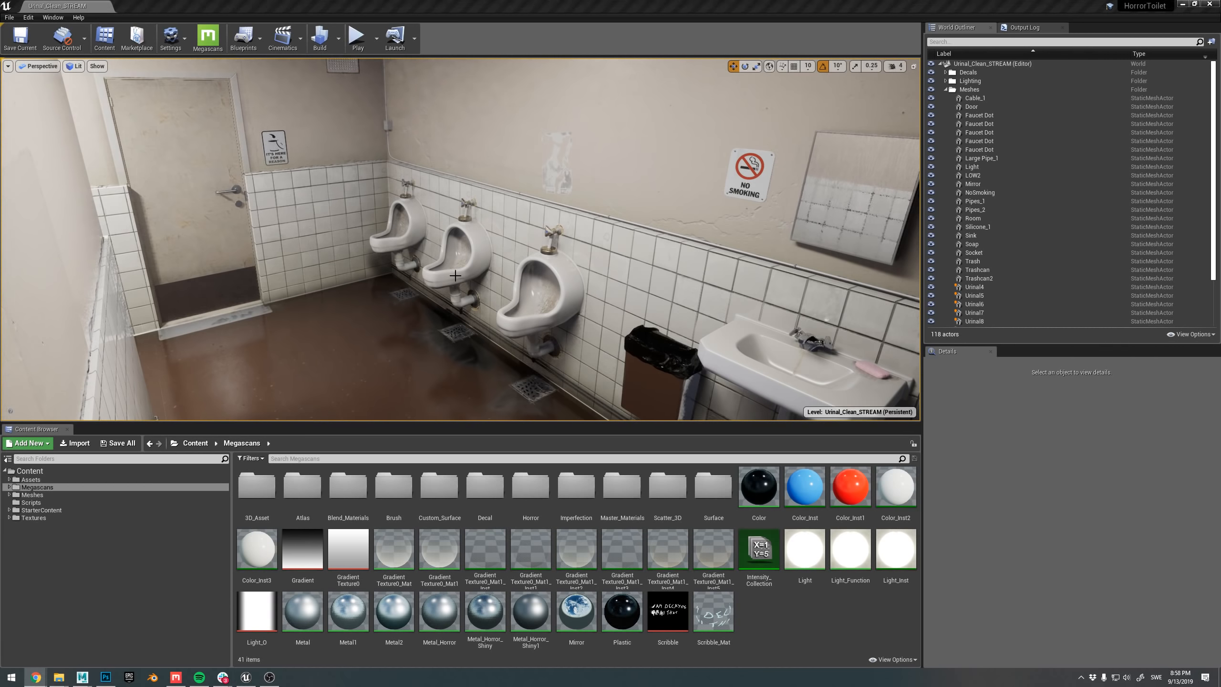
- Open the recent level Urinal_Horror_STREAM
{"action": "right_click_drag", "start_coordinate": [427, 266], "coordinate": [391, 245]}
{"action": "key", "text": "w"}
{"action": "left_click", "coordinate": [9, 17]}
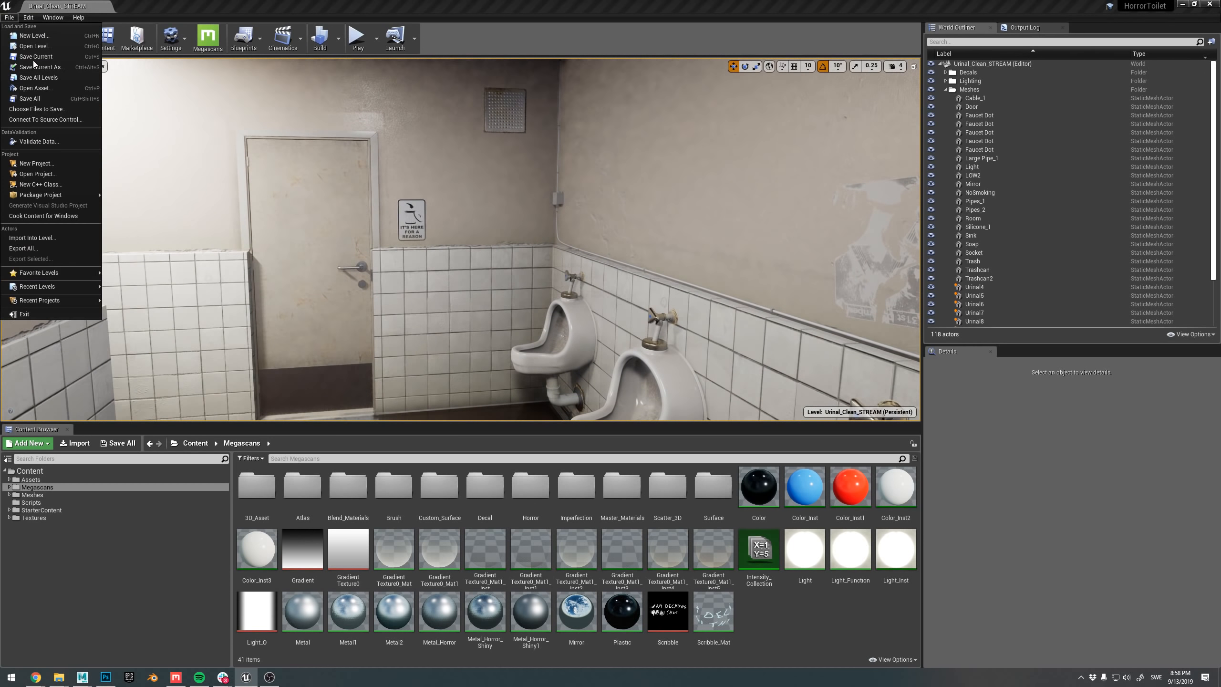
{"action": "mouse_move", "coordinate": [58, 286]}
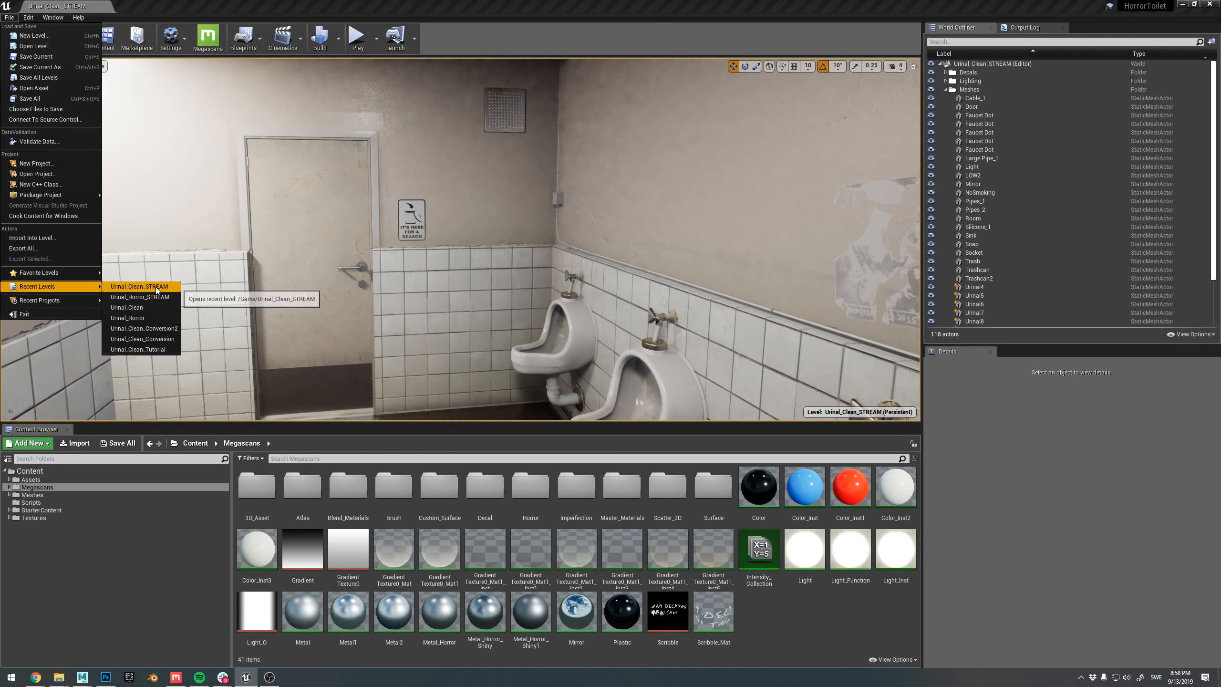
{"action": "left_click", "coordinate": [144, 296]}
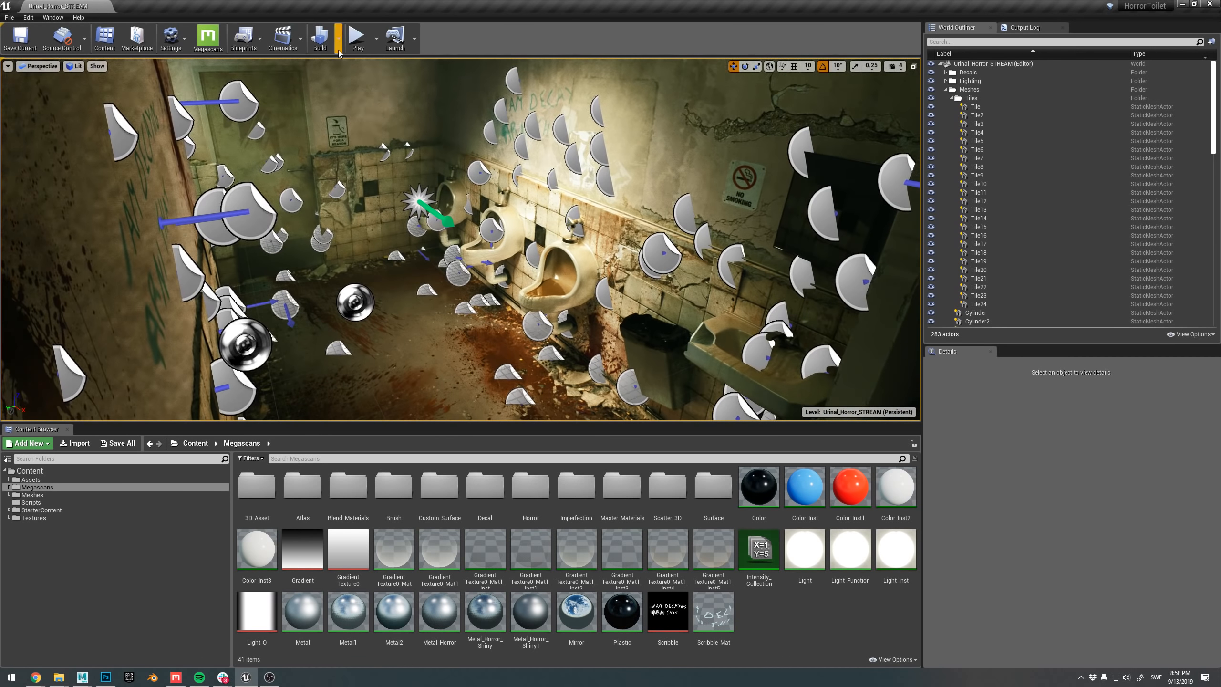
- Preview the horror level in play mode, and frame the urinals and sink with the editor icons hidden
{"action": "left_click", "coordinate": [354, 45]}
{"action": "key", "text": "Escape"}
{"action": "left_click", "coordinate": [355, 45]}
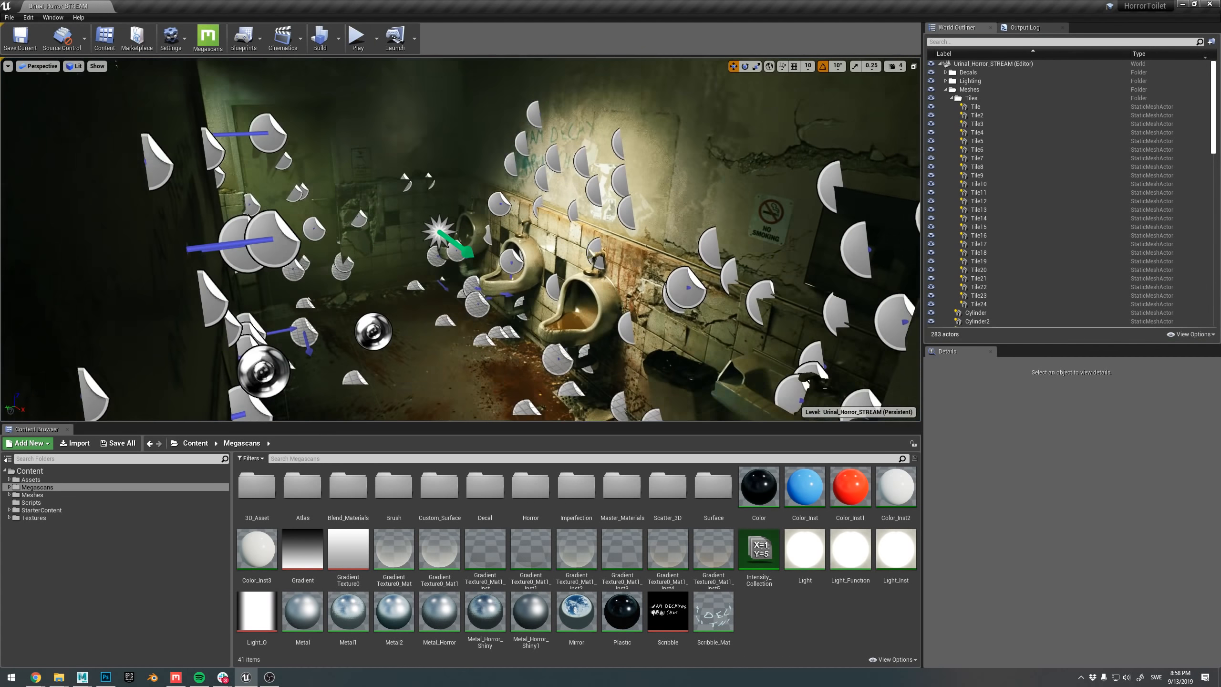
{"action": "key", "text": "w"}
{"action": "right_click_drag", "start_coordinate": [461, 239], "coordinate": [487, 276]}
{"action": "key", "text": "s"}
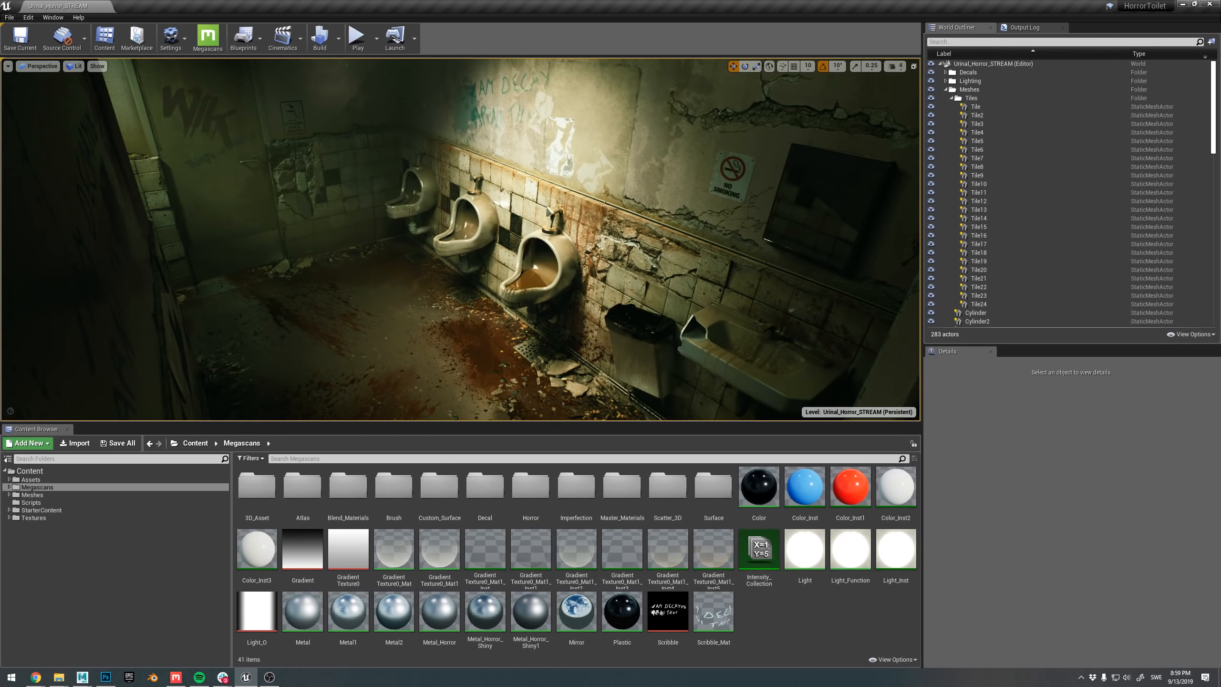
- Examine the horror restroom's urinal row, lit graffiti wall, cracked plaster and stained floor from the overview
{"action": "right_click_drag", "start_coordinate": [548, 211], "coordinate": [560, 205]}
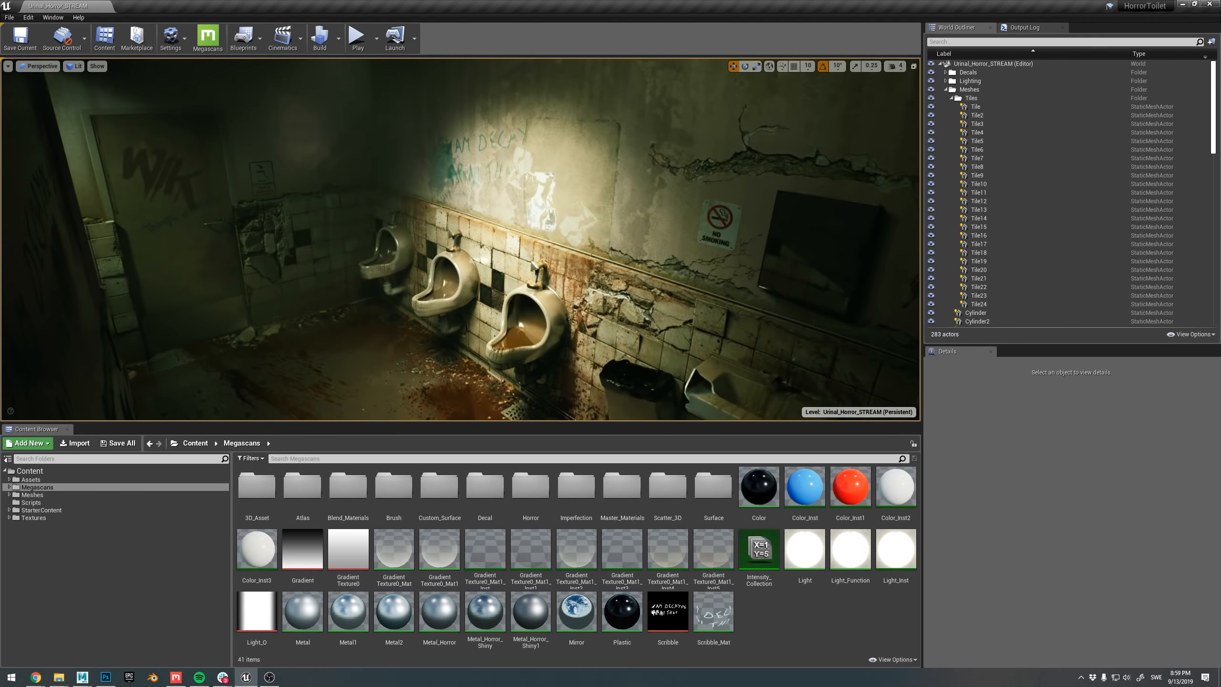
{"action": "right_click_drag", "start_coordinate": [489, 231], "coordinate": [492, 229]}
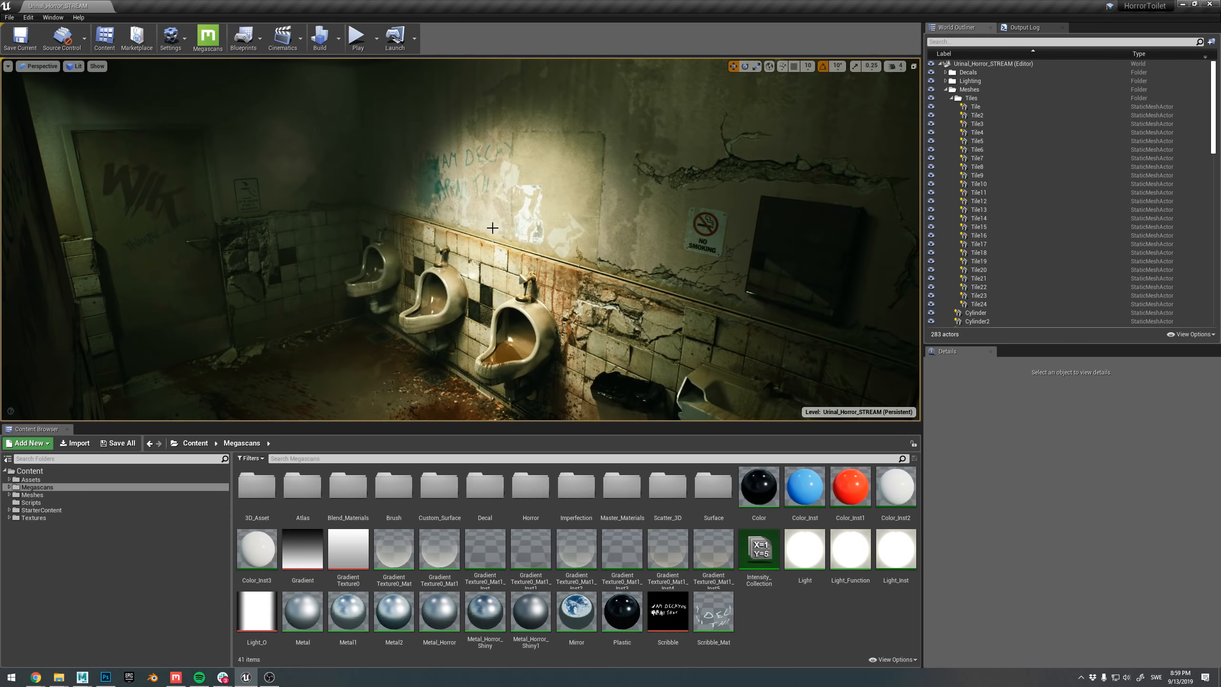
{"action": "mouse_move", "coordinate": [494, 207]}
{"action": "right_mouse_down"}
{"action": "mouse_move", "coordinate": [480, 214]}
{"action": "mouse_move", "coordinate": [494, 203]}
{"action": "right_mouse_up"}
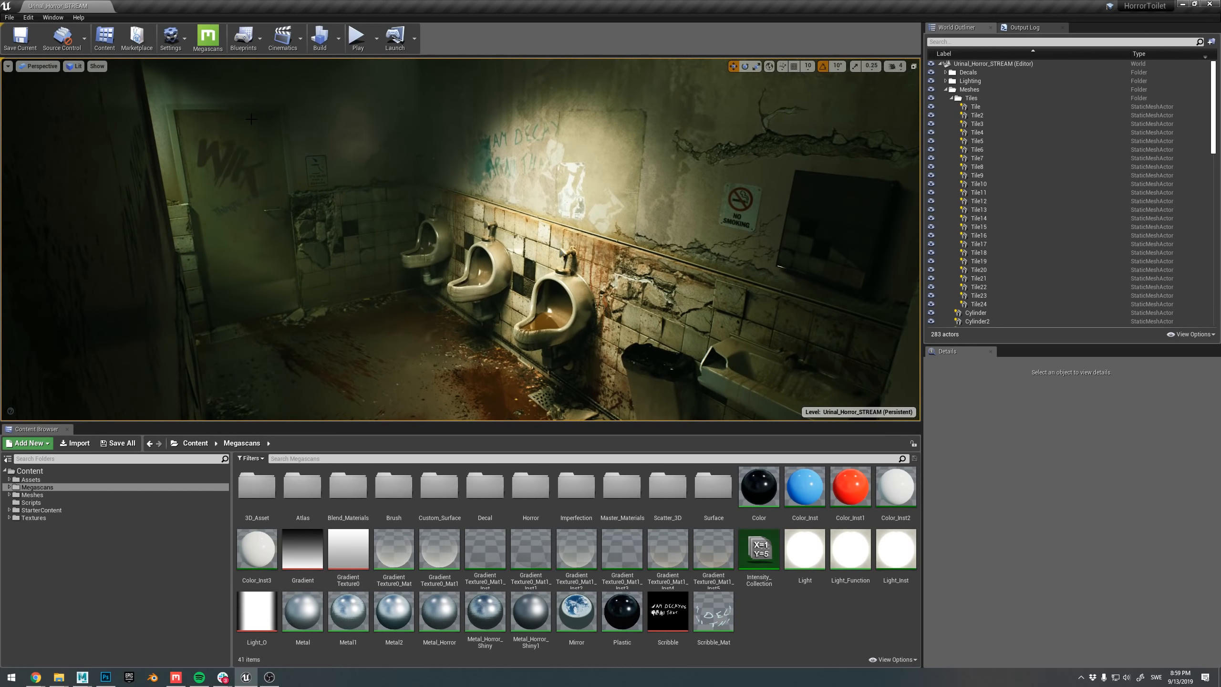
{"action": "right_click_drag", "start_coordinate": [439, 191], "coordinate": [445, 198]}
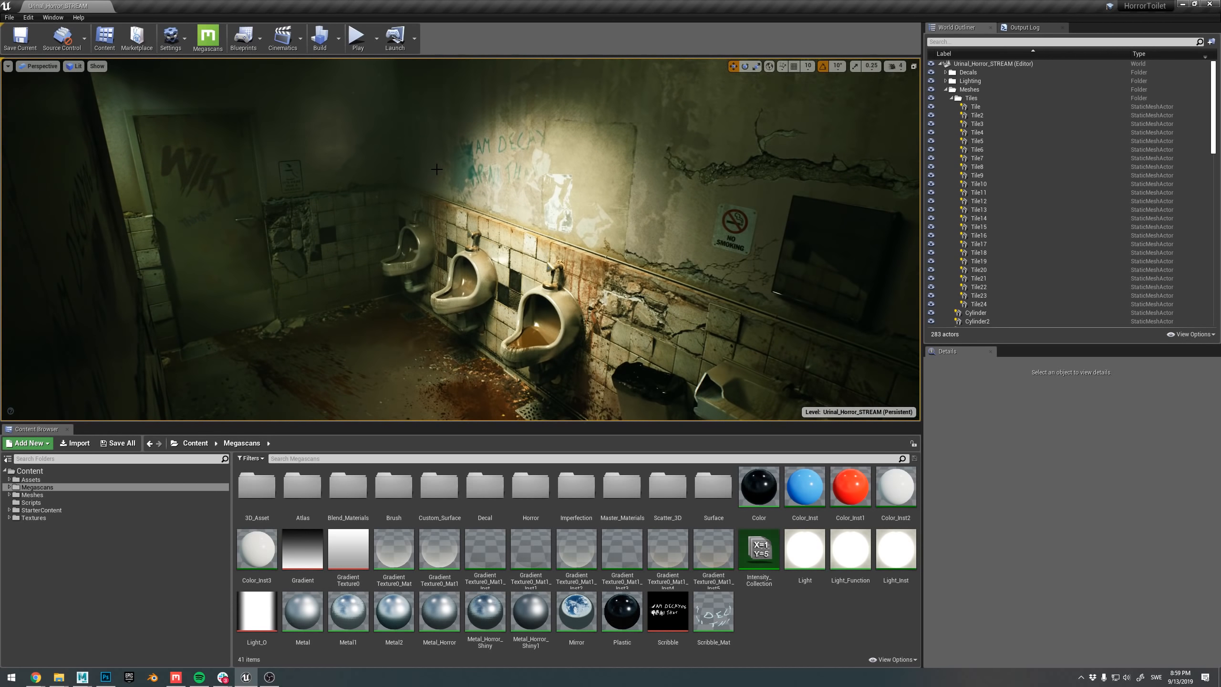
{"action": "right_click_drag", "start_coordinate": [437, 170], "coordinate": [481, 174]}
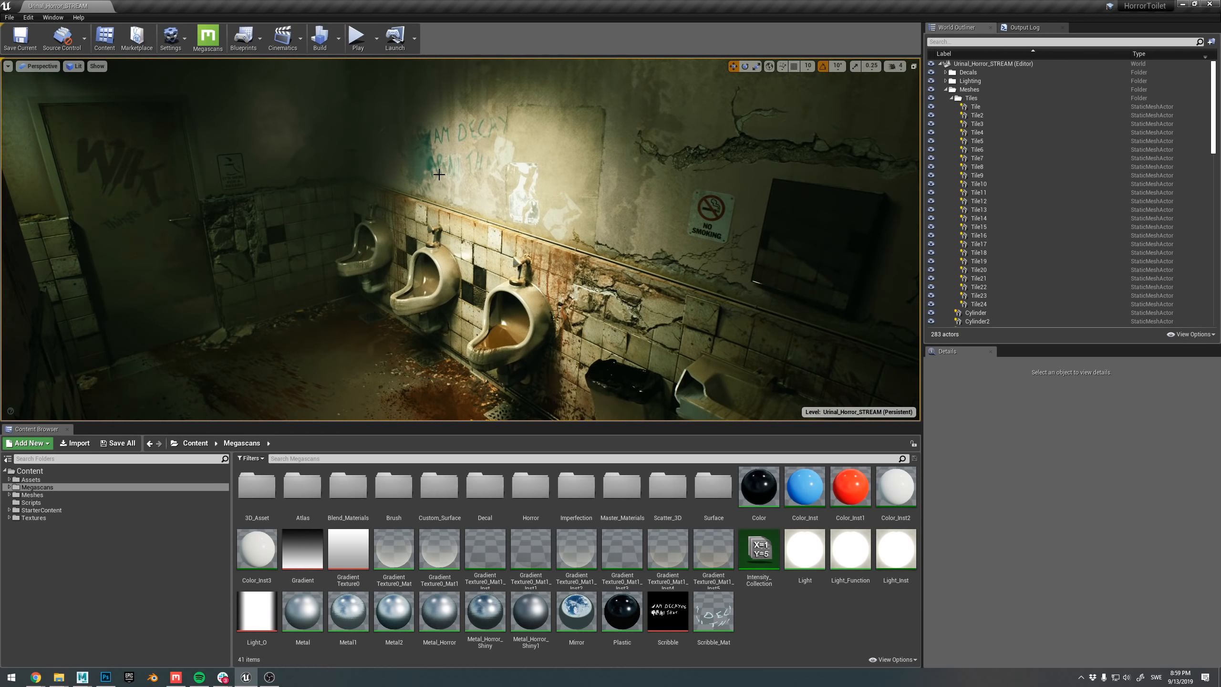
{"action": "mouse_move", "coordinate": [471, 213]}
{"action": "right_mouse_down"}
{"action": "mouse_move", "coordinate": [450, 211]}
{"action": "mouse_move", "coordinate": [483, 206]}
{"action": "right_mouse_up"}
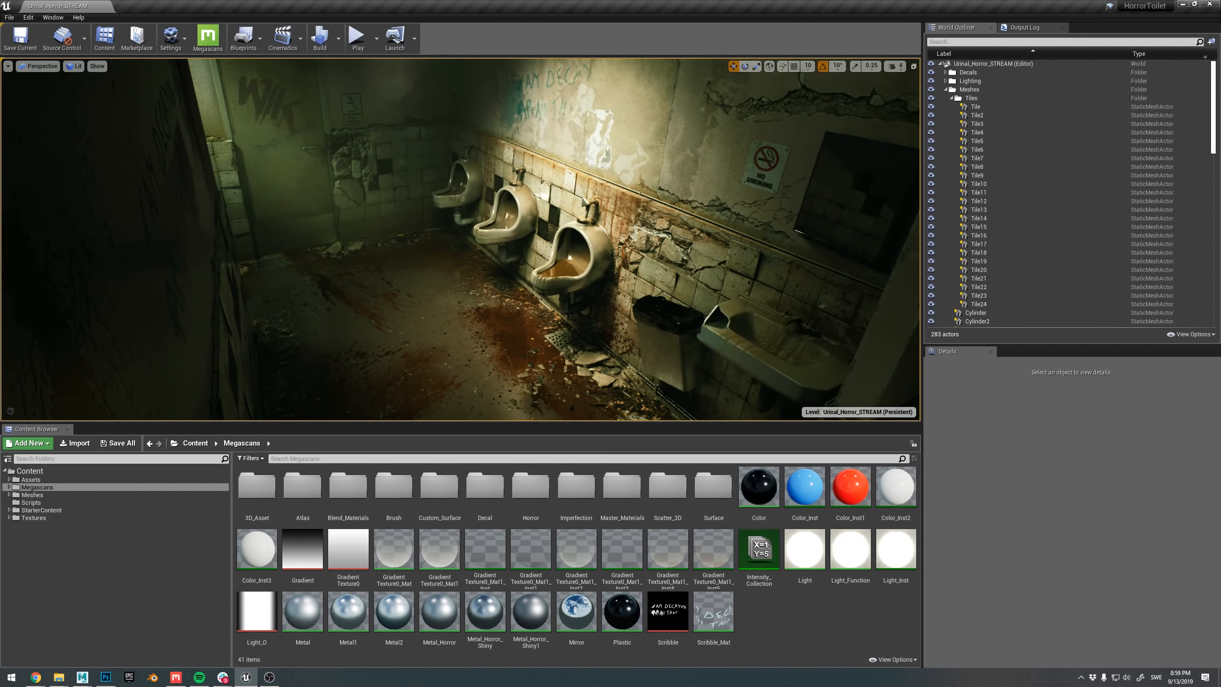
{"action": "right_click_drag", "start_coordinate": [461, 212], "coordinate": [459, 192]}
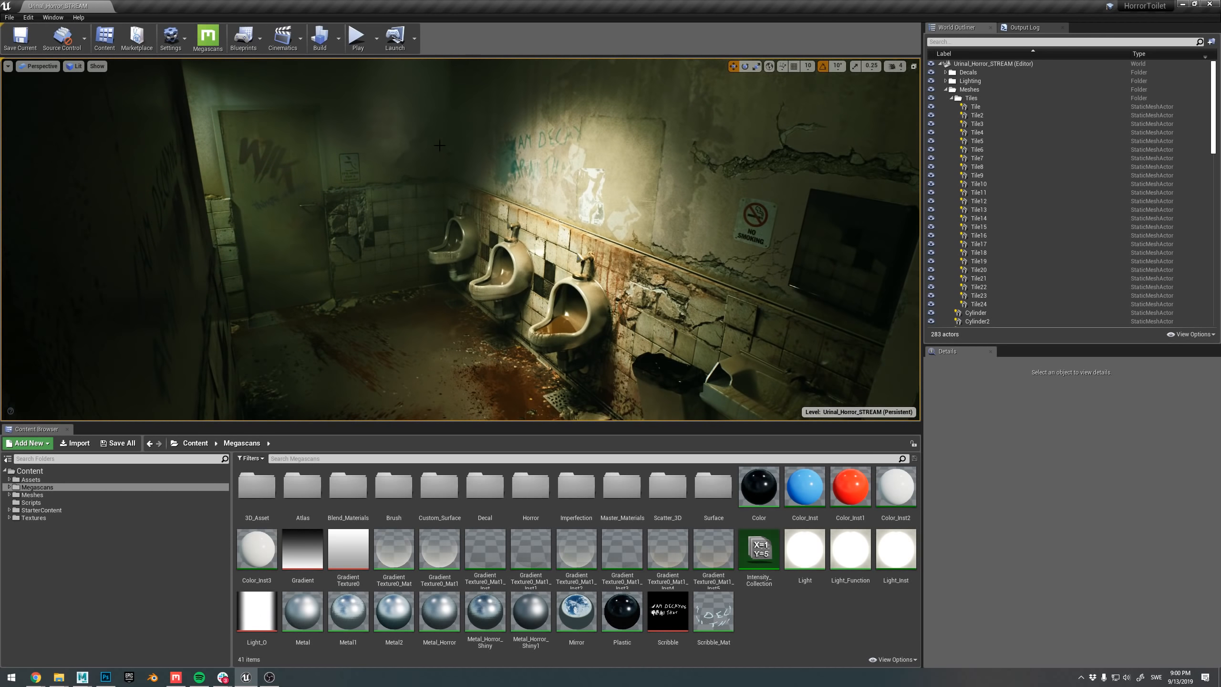
{"action": "right_click_drag", "start_coordinate": [446, 187], "coordinate": [502, 233]}
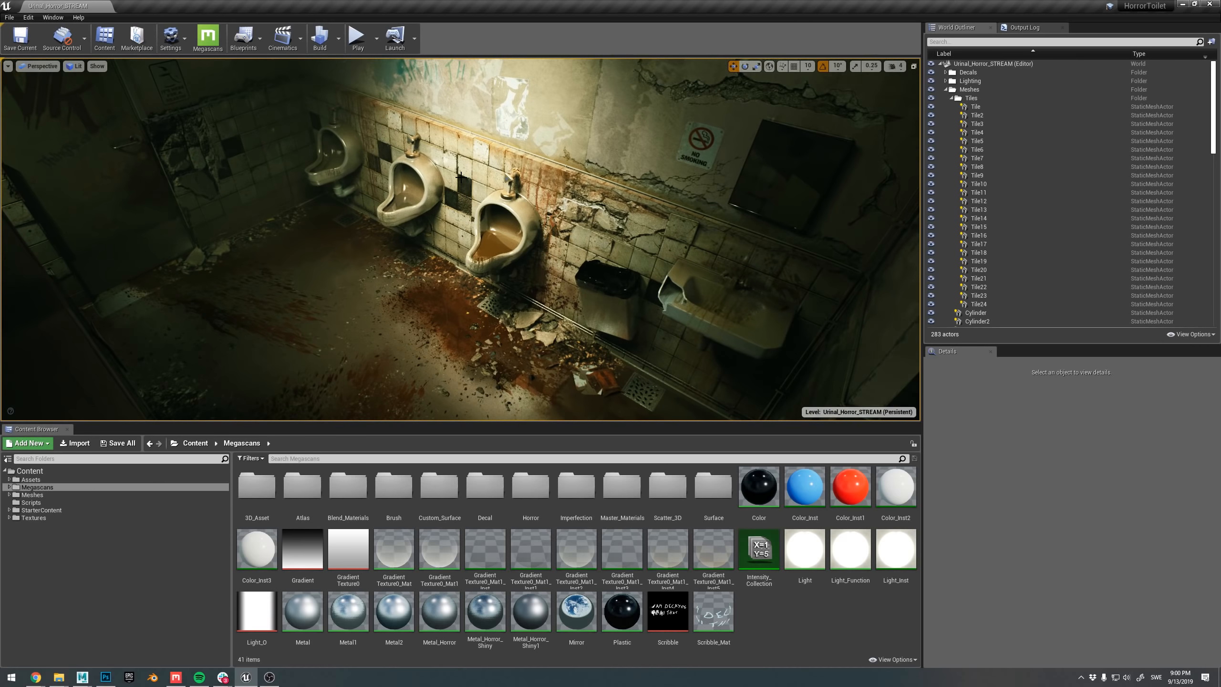
{"action": "right_click_drag", "start_coordinate": [409, 58], "coordinate": [391, 39]}
{"action": "right_click_drag", "start_coordinate": [461, 239], "coordinate": [505, 246]}
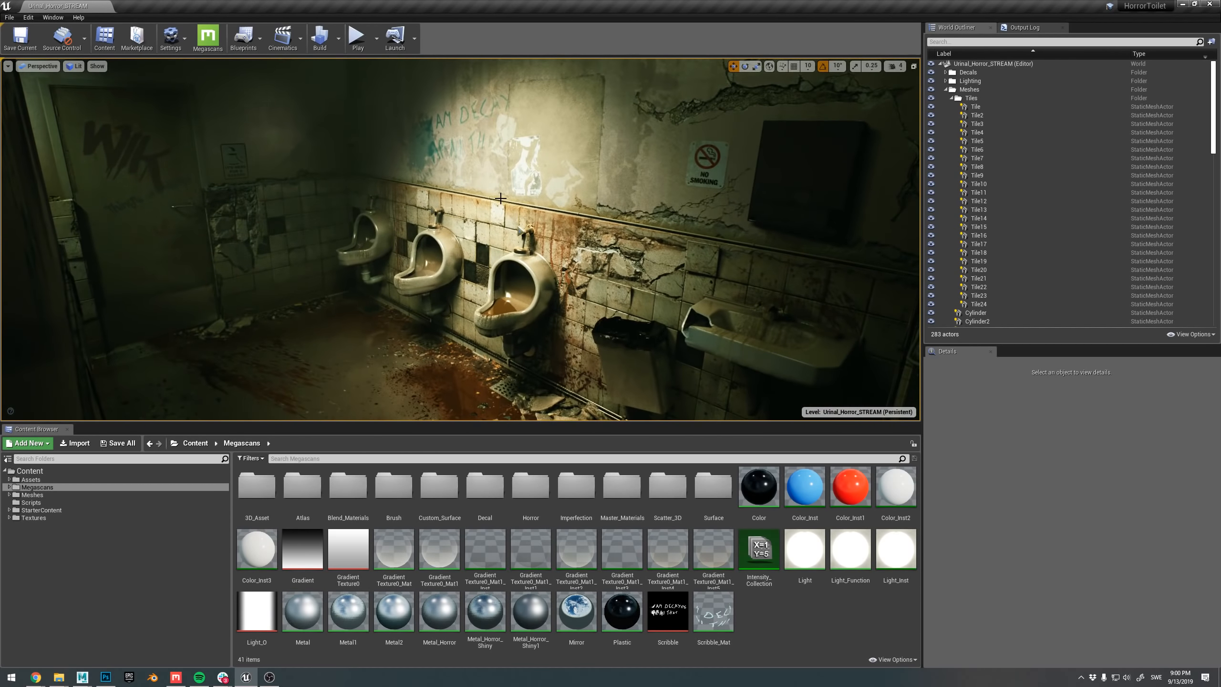
{"action": "key", "text": "XF86AudioRaiseVolume"}
{"action": "key", "text": "XF86AudioLowerVolume"}
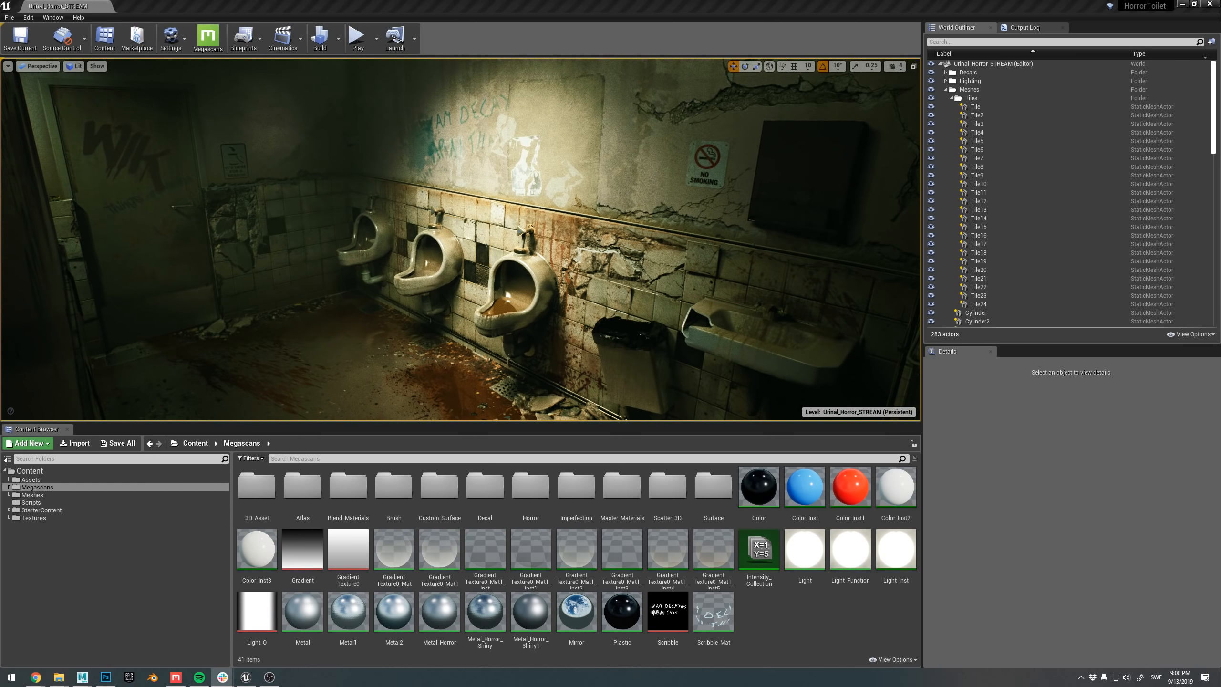
{"action": "right_click_drag", "start_coordinate": [584, 183], "coordinate": [531, 208]}
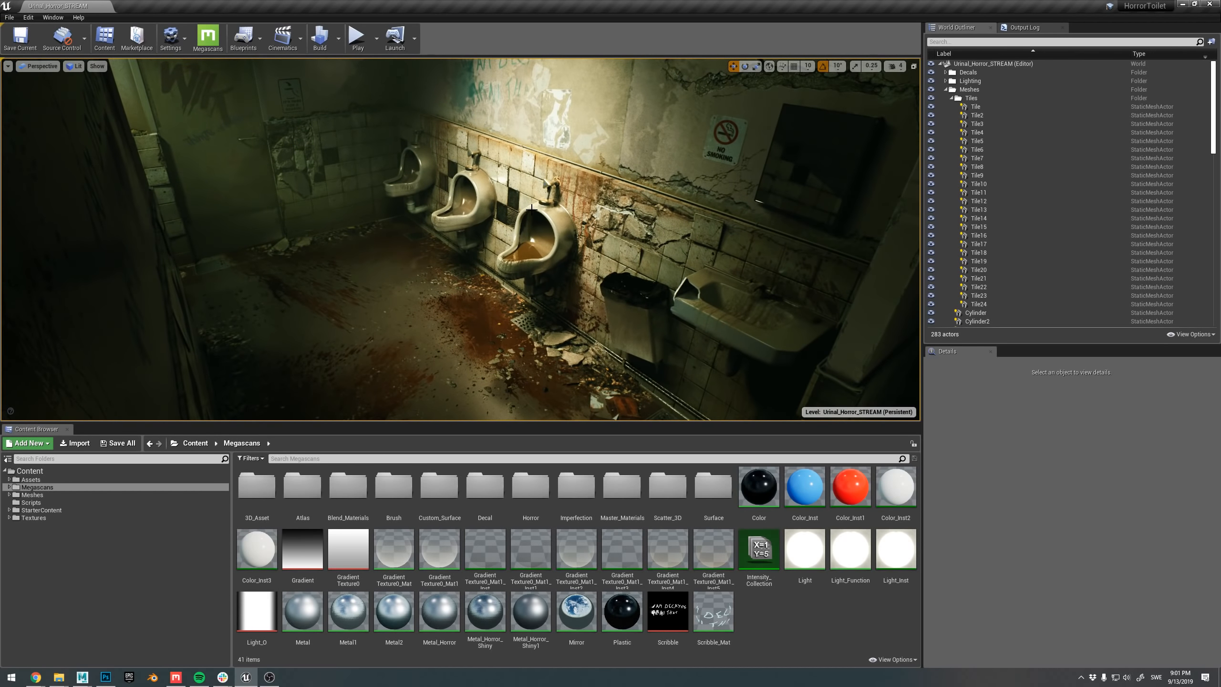
{"action": "mouse_move", "coordinate": [531, 209]}
{"action": "right_mouse_down"}
{"action": "mouse_move", "coordinate": [520, 205]}
{"action": "mouse_move", "coordinate": [531, 210]}
{"action": "right_mouse_up"}
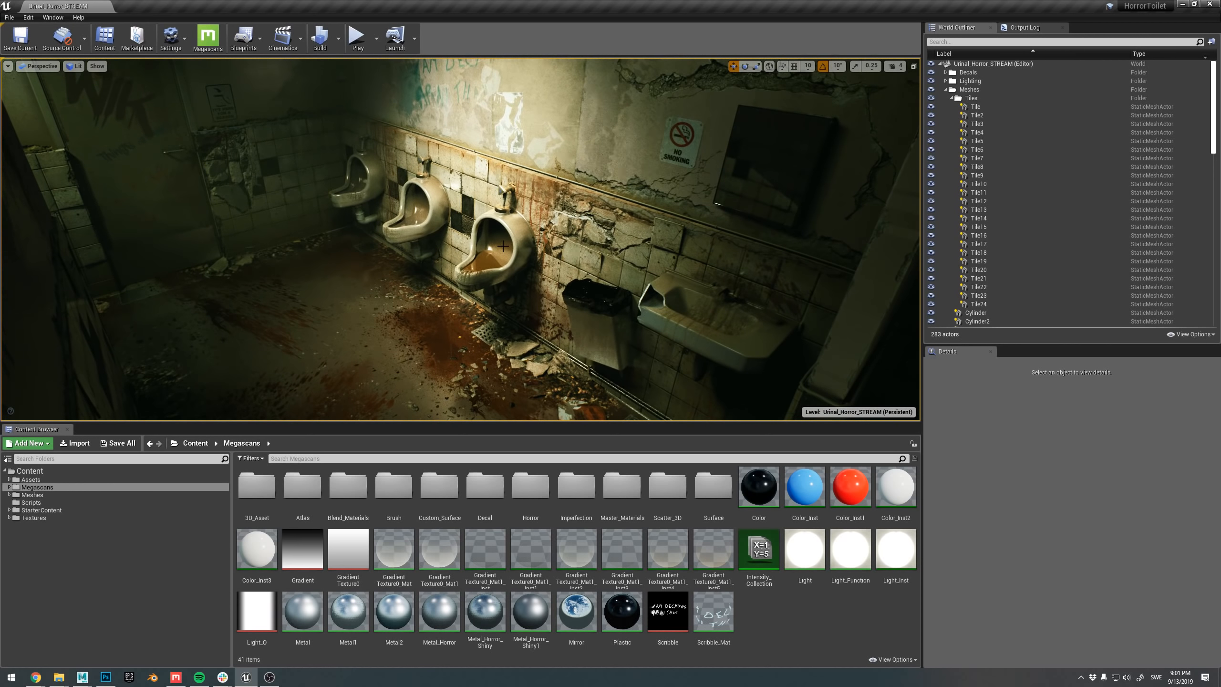
{"action": "right_click_drag", "start_coordinate": [502, 246], "coordinate": [448, 225]}
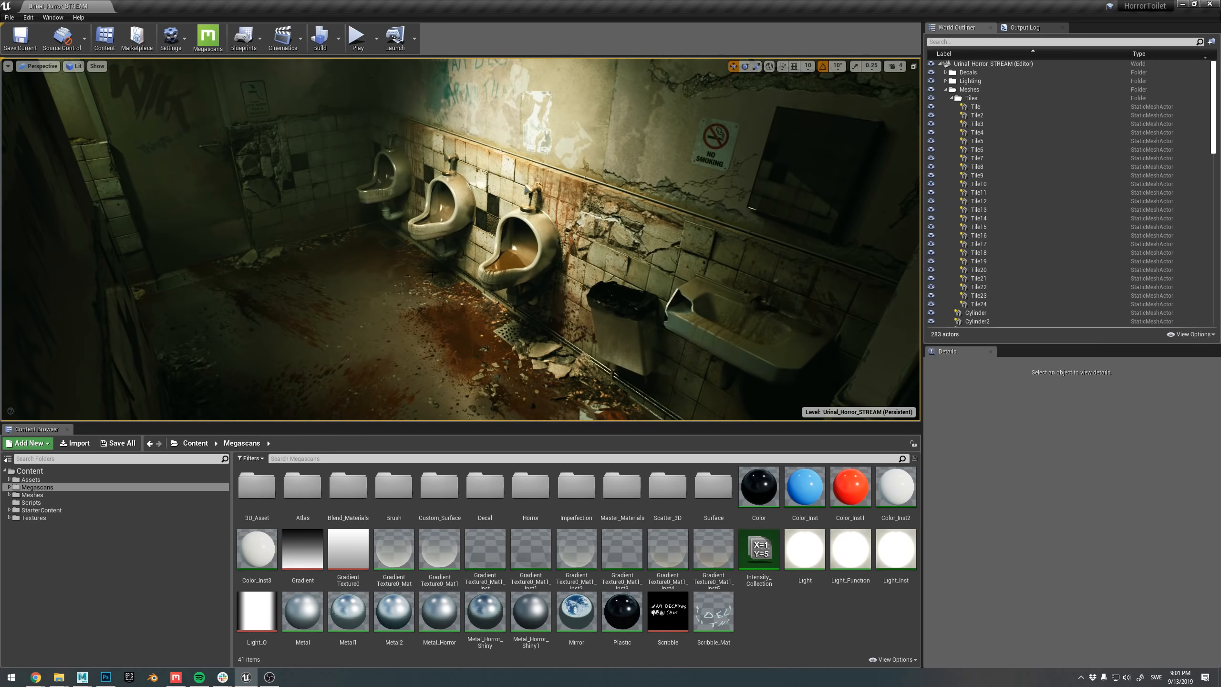
{"action": "right_click_drag", "start_coordinate": [431, 264], "coordinate": [405, 245]}
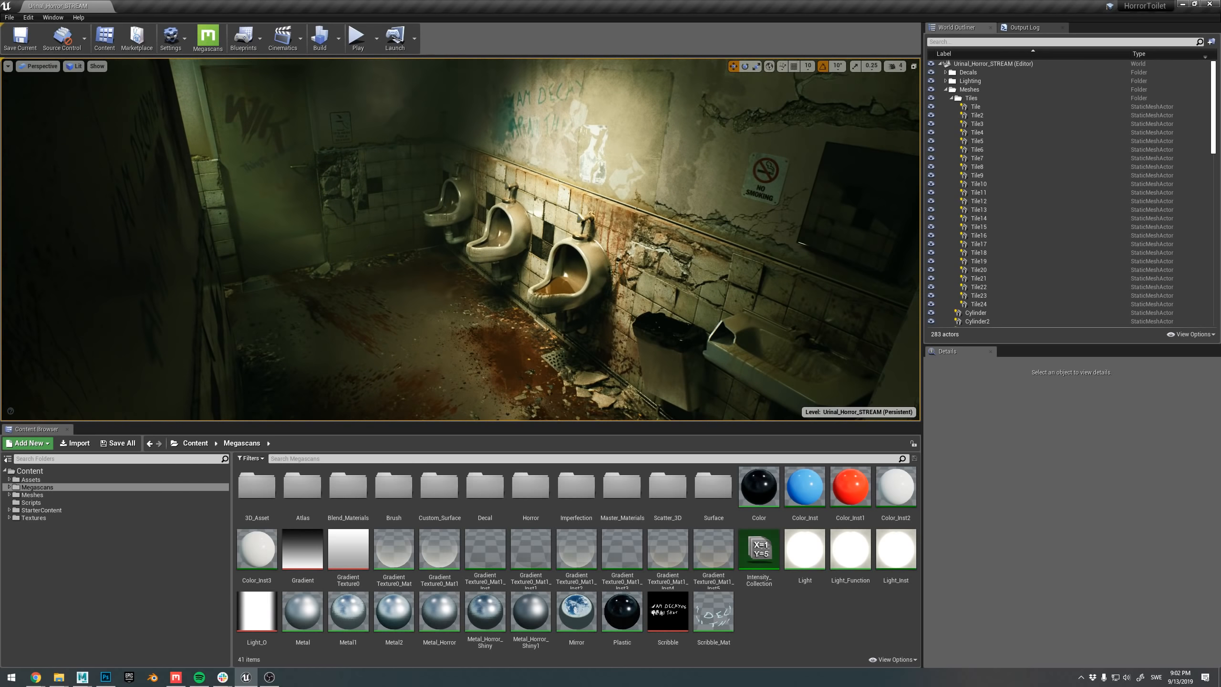
{"action": "key", "text": "alt+Tab"}
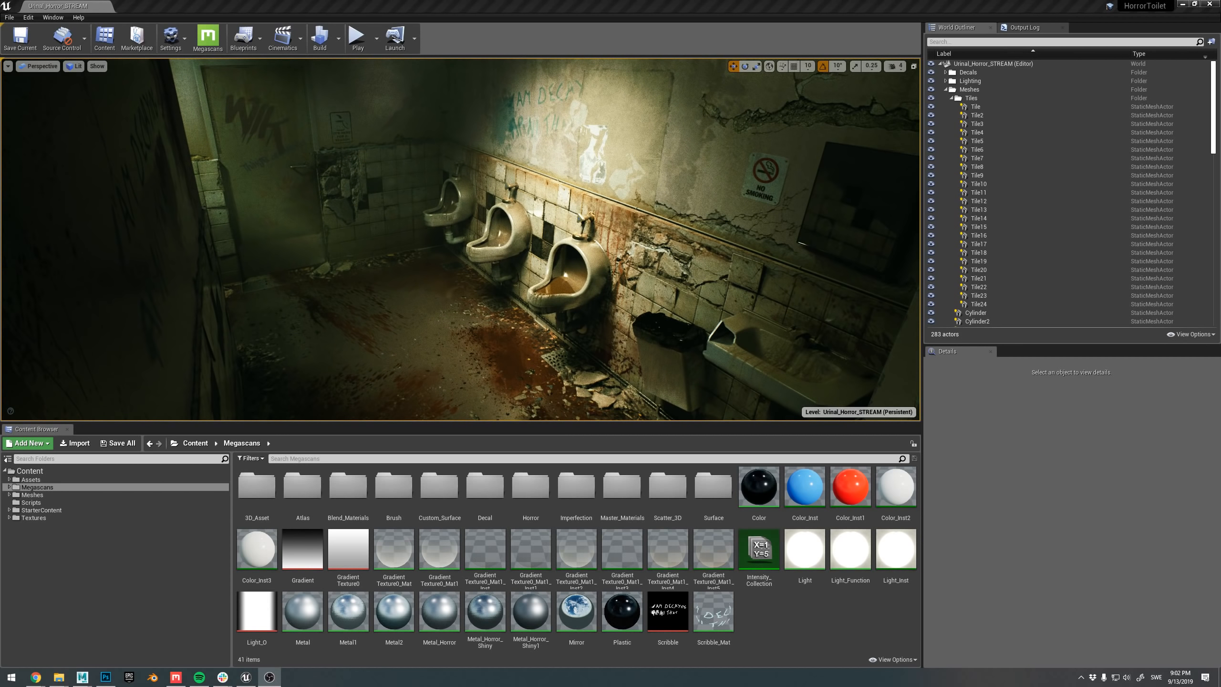